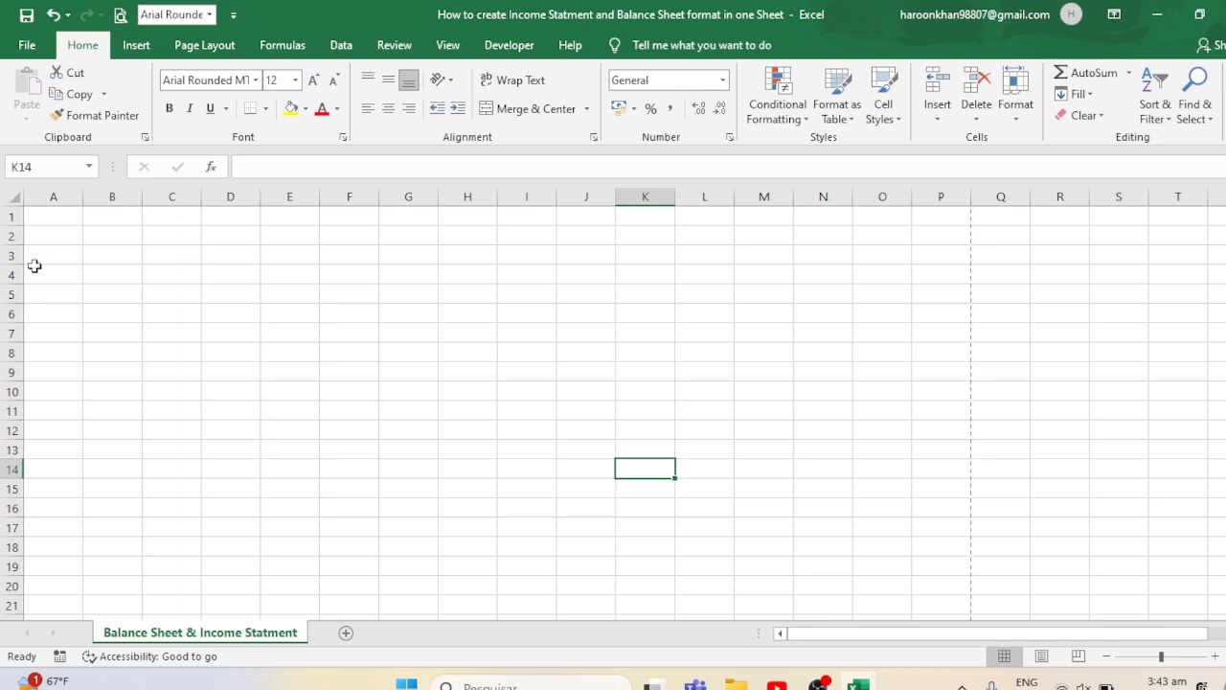
- Apply the Arial Rounded MT Bold font to all cells of the sheet
{"action": "left_click", "coordinate": [68, 276]}
{"action": "left_click_drag", "start_coordinate": [53, 197], "coordinate": [794, 236]}
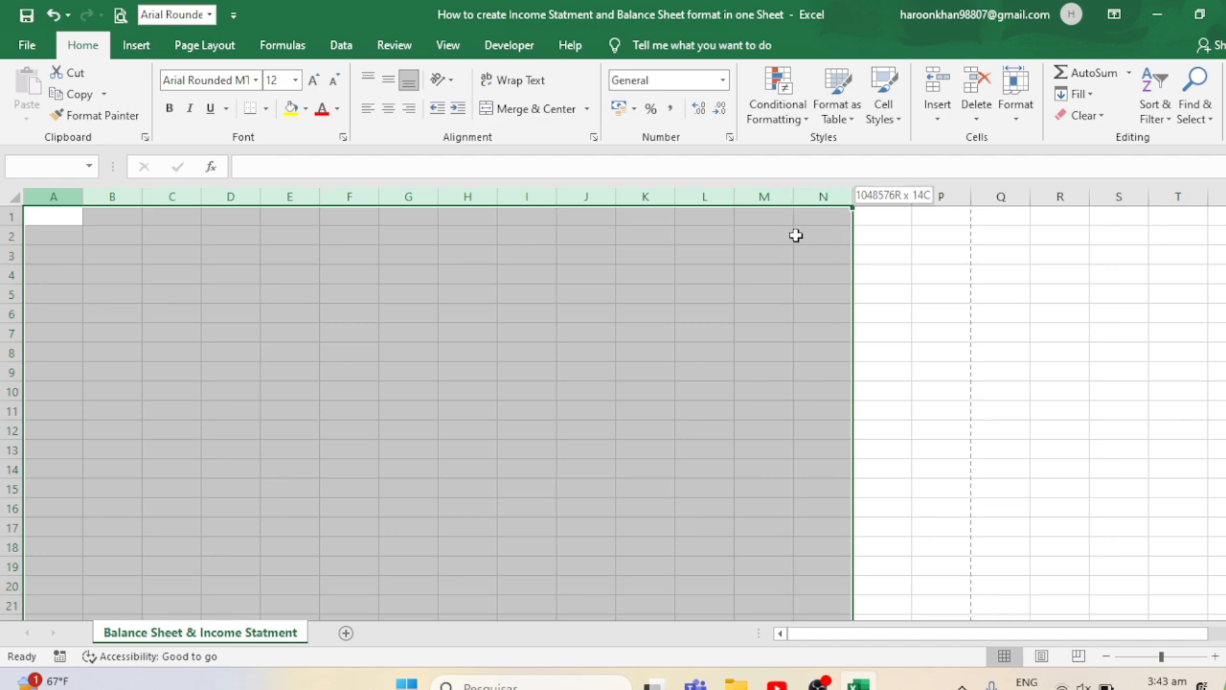
{"action": "key", "text": "ctrl+a"}
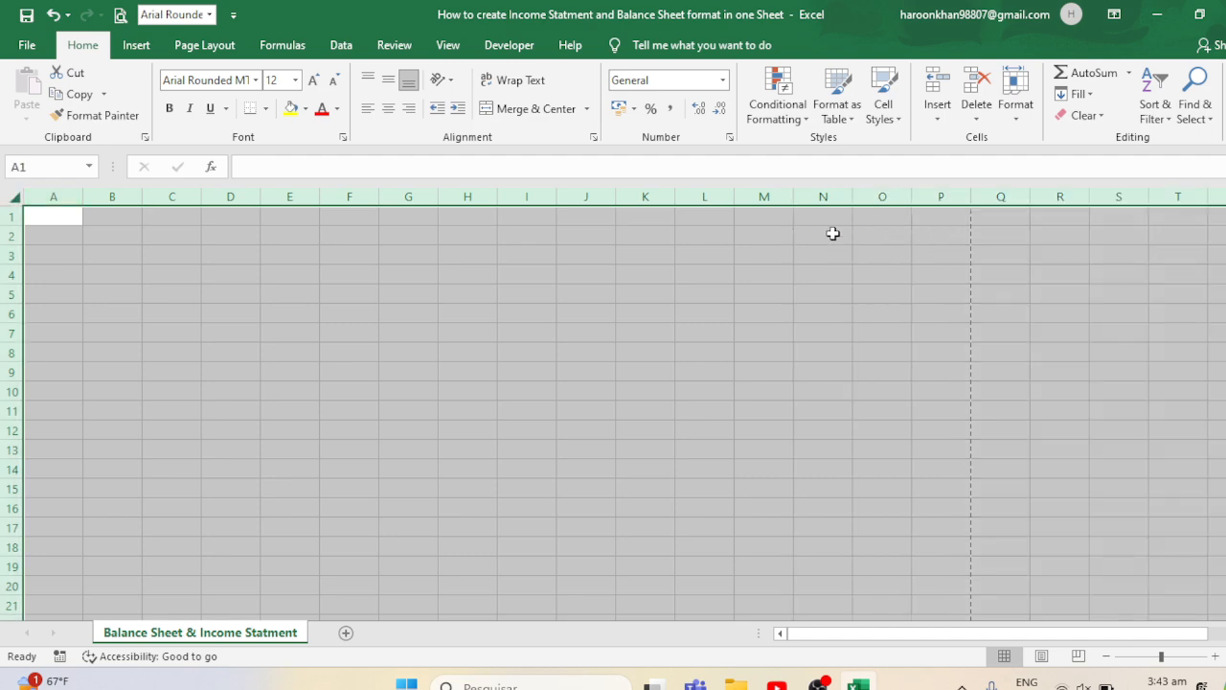
{"action": "left_click", "coordinate": [255, 80]}
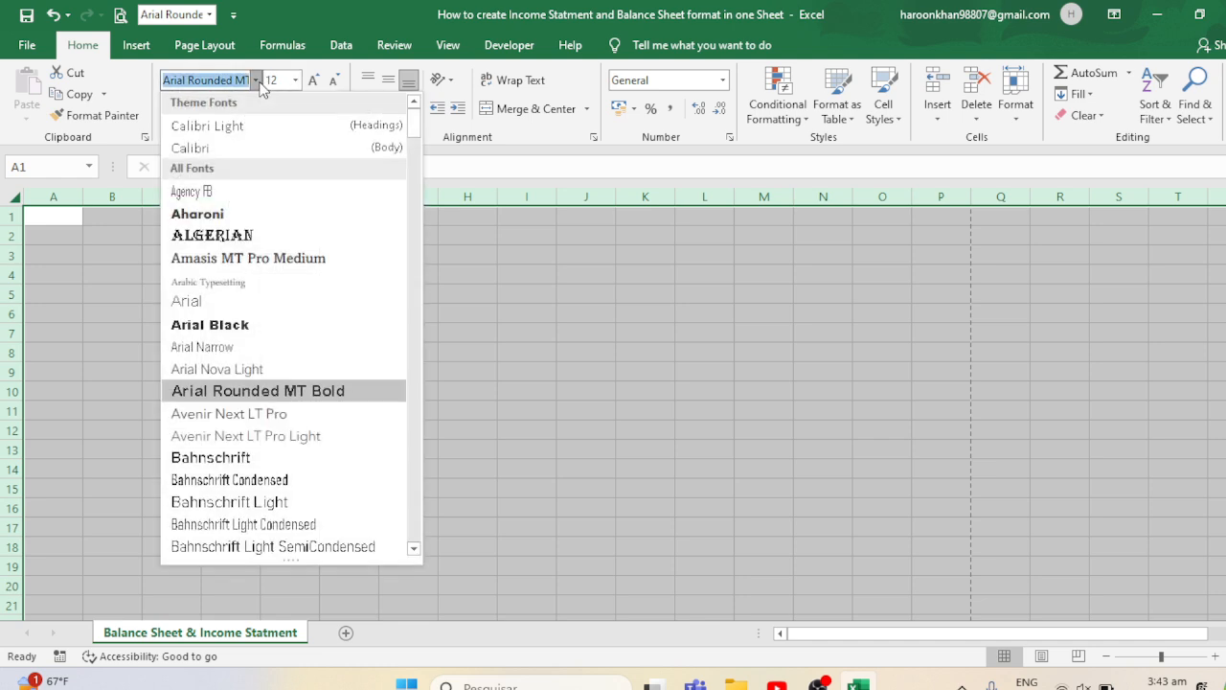
{"action": "left_click", "coordinate": [223, 391]}
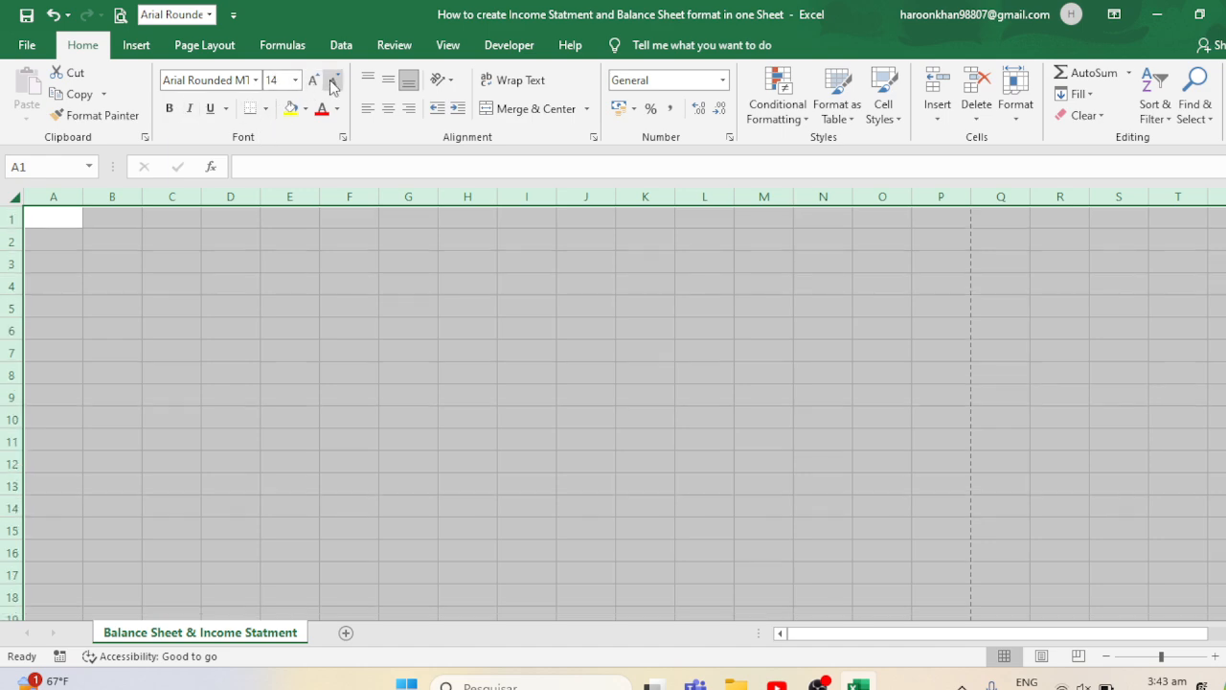
- Narrow column A to a slim margin and widen column B to hold long account labels
{"action": "left_click", "coordinate": [90, 311]}
{"action": "left_click", "coordinate": [56, 270]}
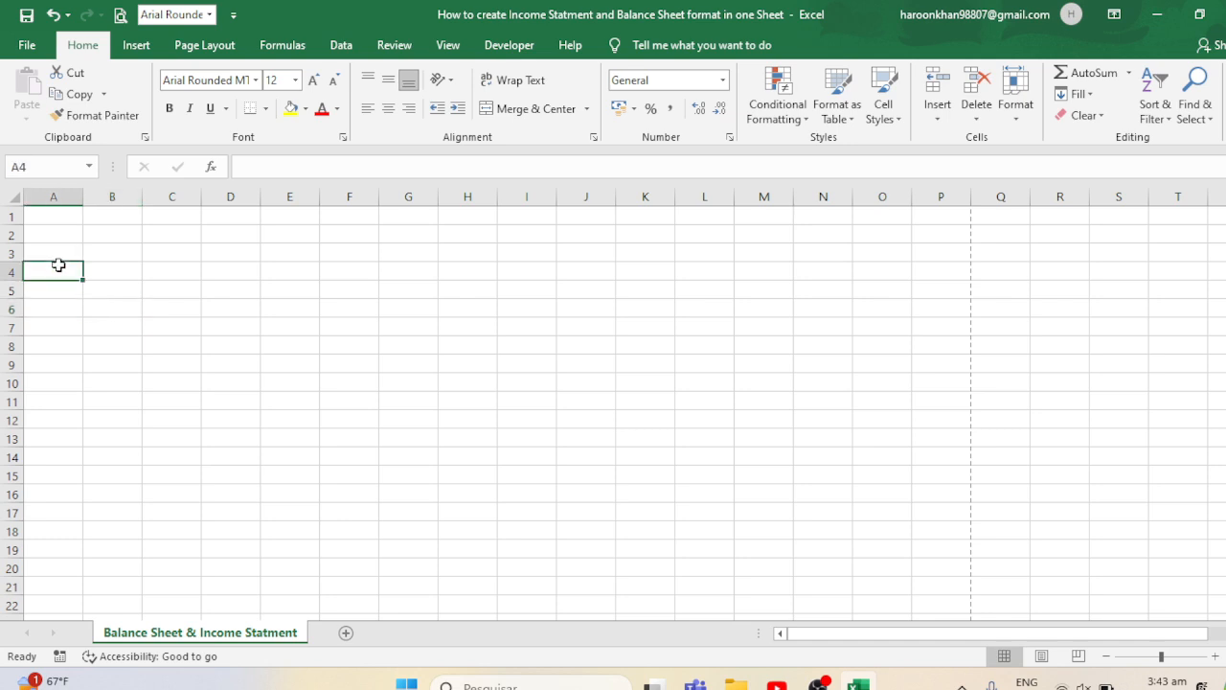
{"action": "left_click_drag", "start_coordinate": [83, 198], "coordinate": [242, 197]}
{"action": "left_click", "coordinate": [84, 290]}
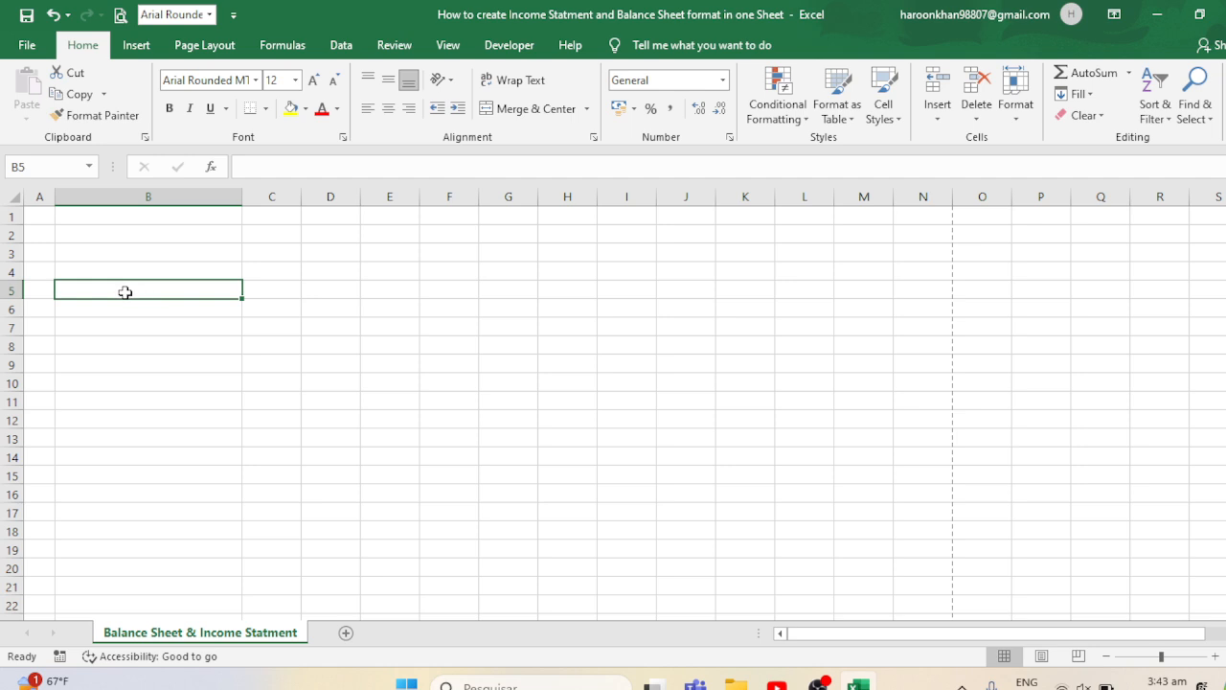
- Enter the labels Sales in B5 and Cost of Goods Sold in B6
{"action": "type", "text": "sA"}
{"action": "key", "text": "BackSpace"}
{"action": "key", "text": "BackSpace"}
{"action": "type", "text": "D"}
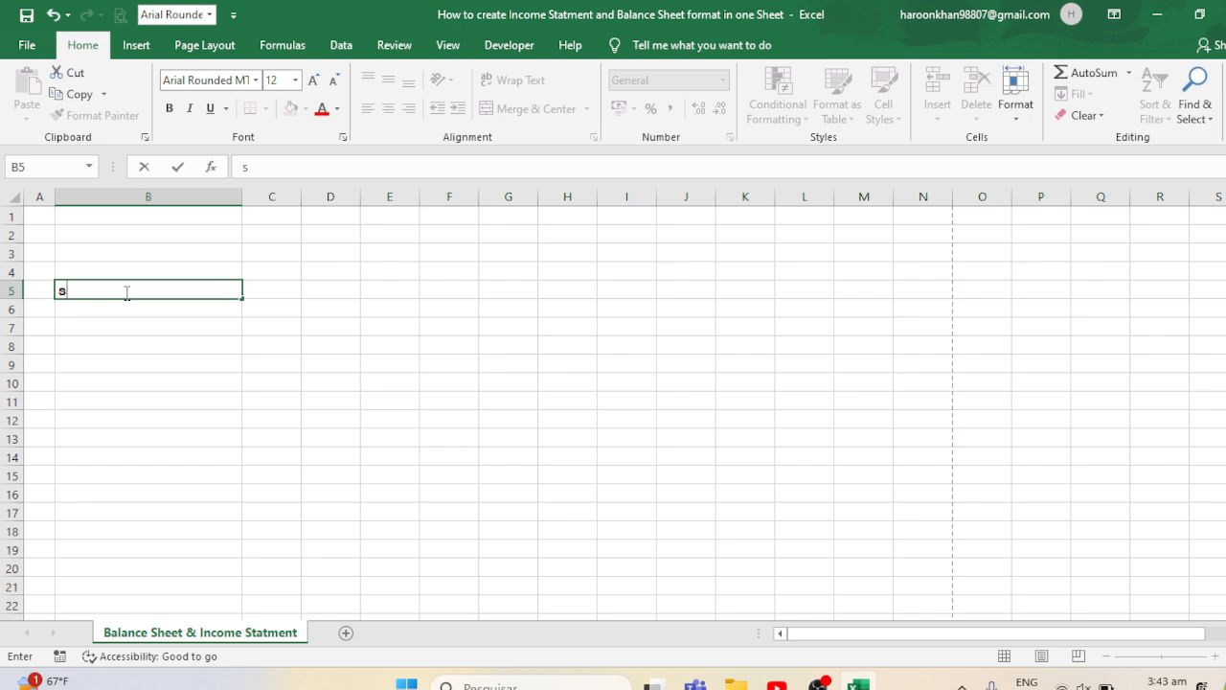
{"action": "type", "text": "ales"}
{"action": "key", "text": "Return"}
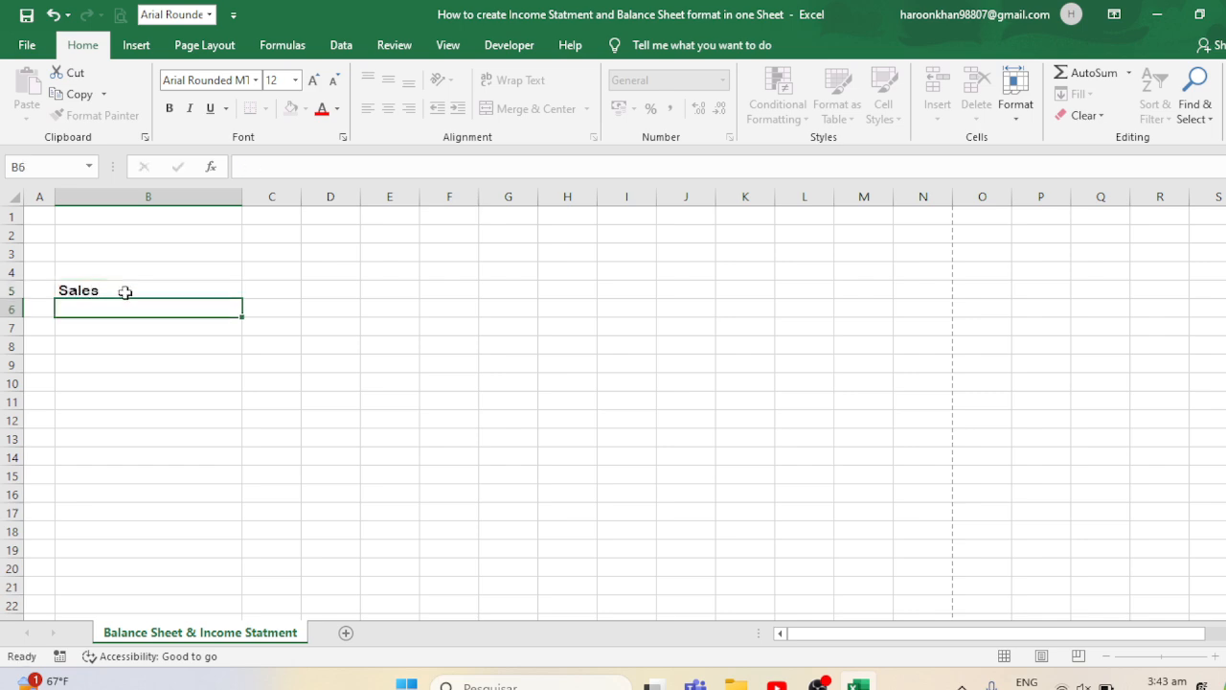
{"action": "type", "text": "Cost"}
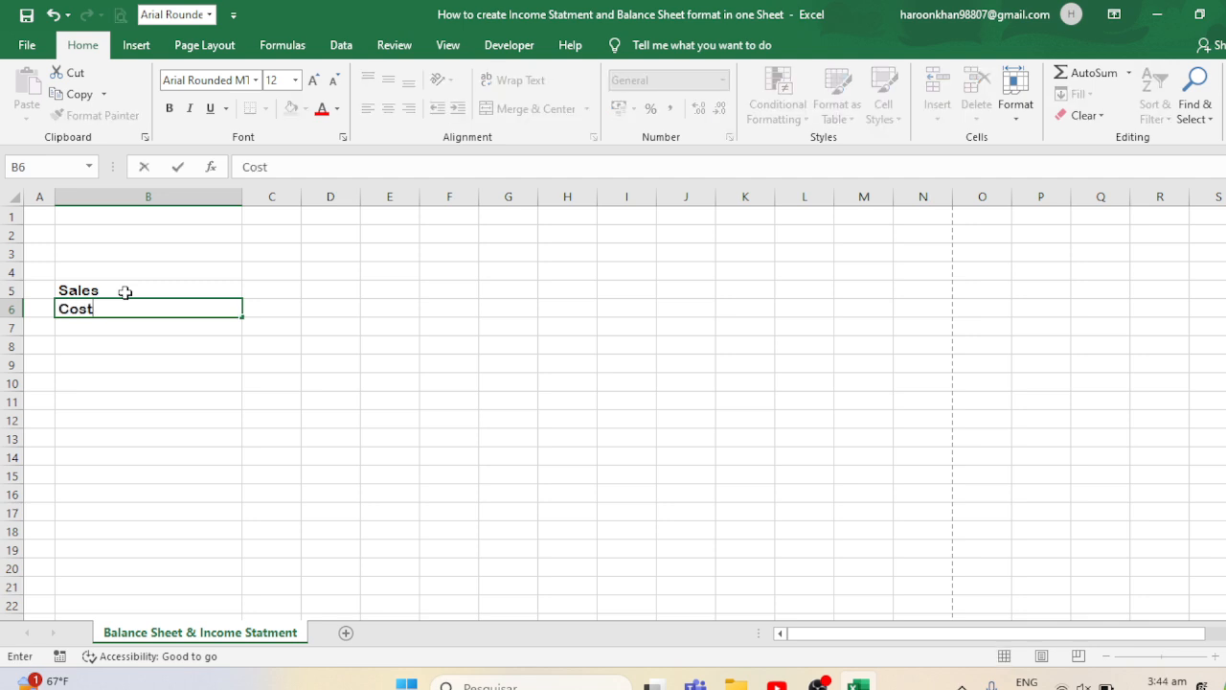
{"action": "type", "text": " of Goods Sold"}
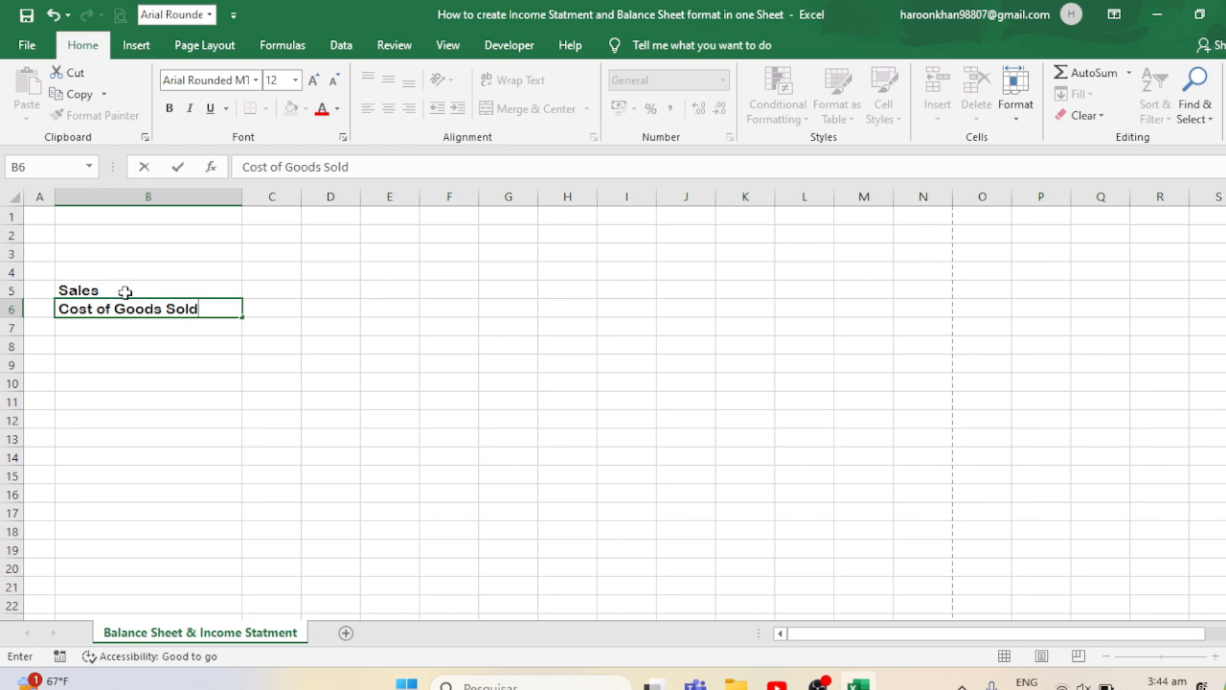
{"action": "key", "text": "Return"}
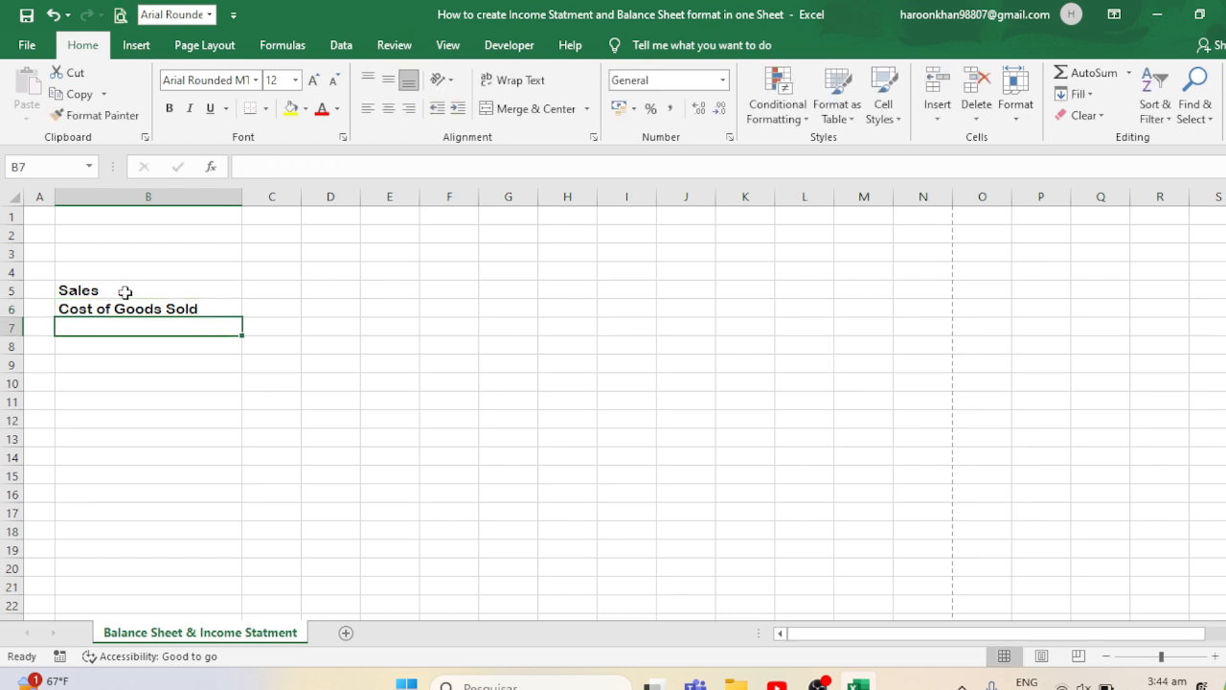
- Enter the labels Opening Stock, Purchases and Closing Stock in B7 to B9
{"action": "type", "text": "Op"}
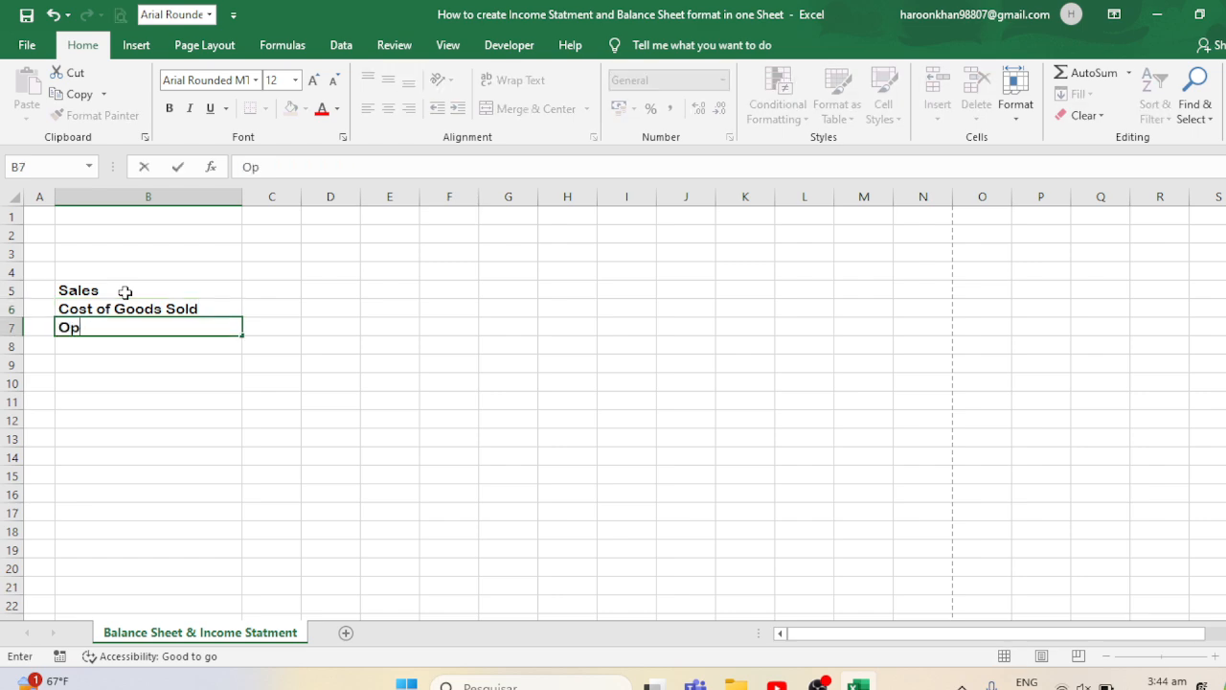
{"action": "type", "text": "ening Stock"}
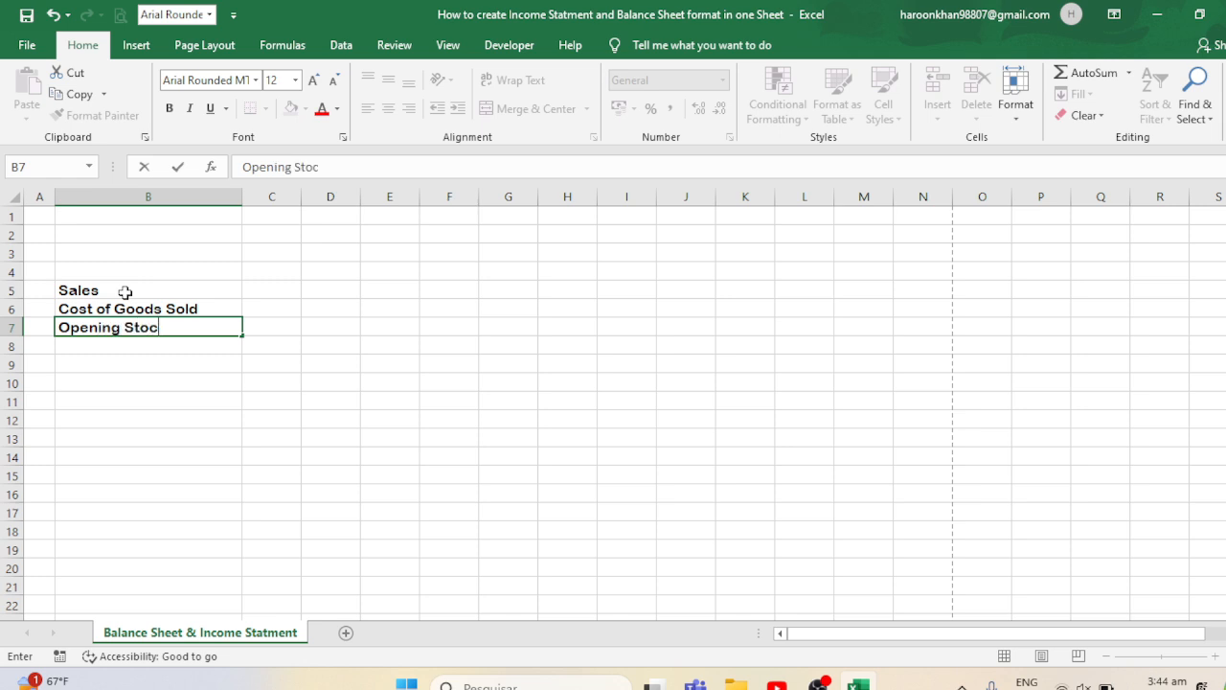
{"action": "key", "text": "Return"}
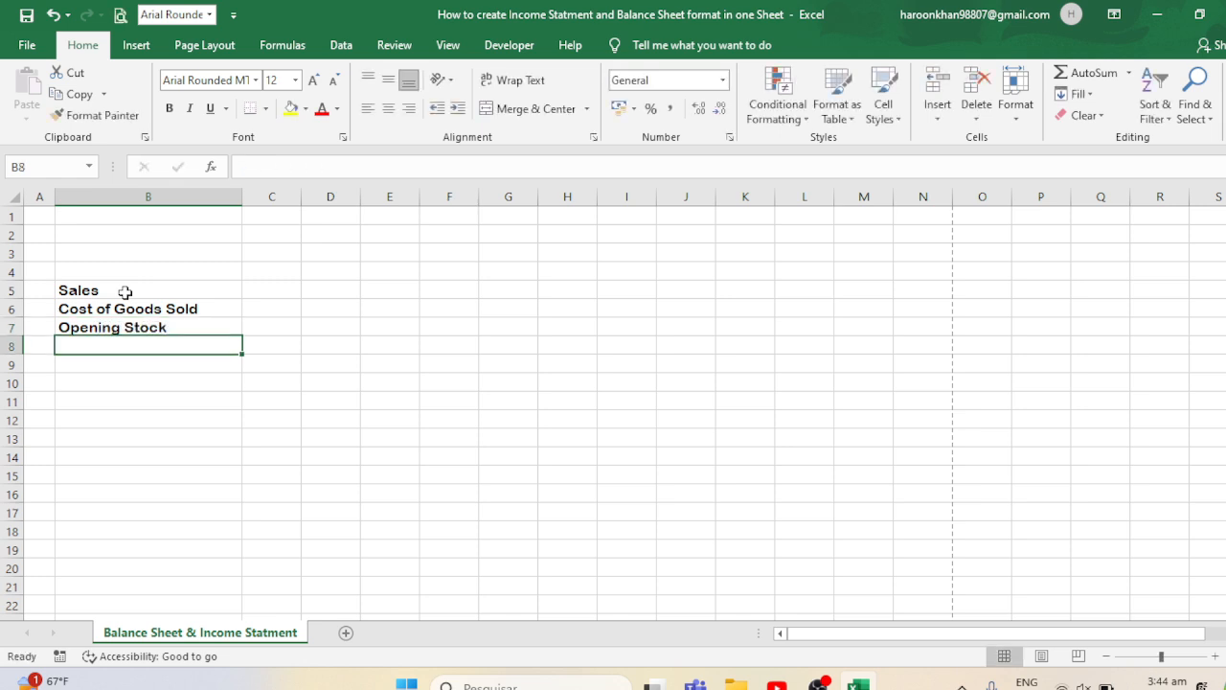
{"action": "type", "text": "Purchases"}
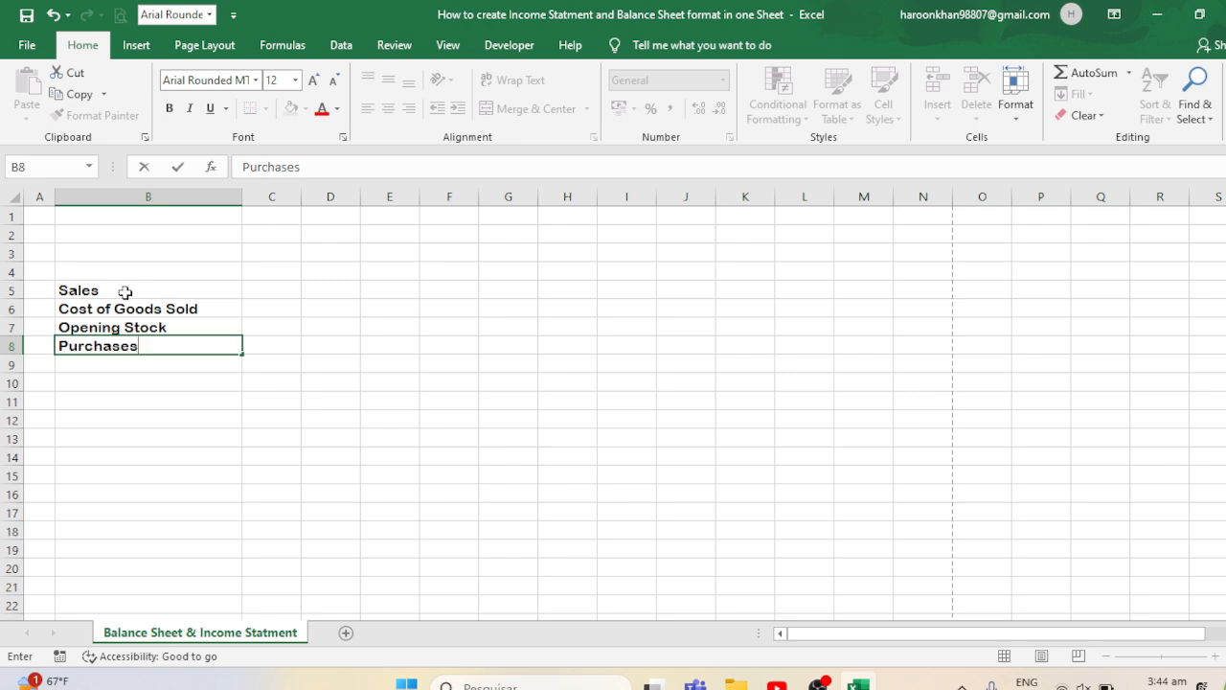
{"action": "key", "text": "Return"}
{"action": "type", "text": "Cl"}
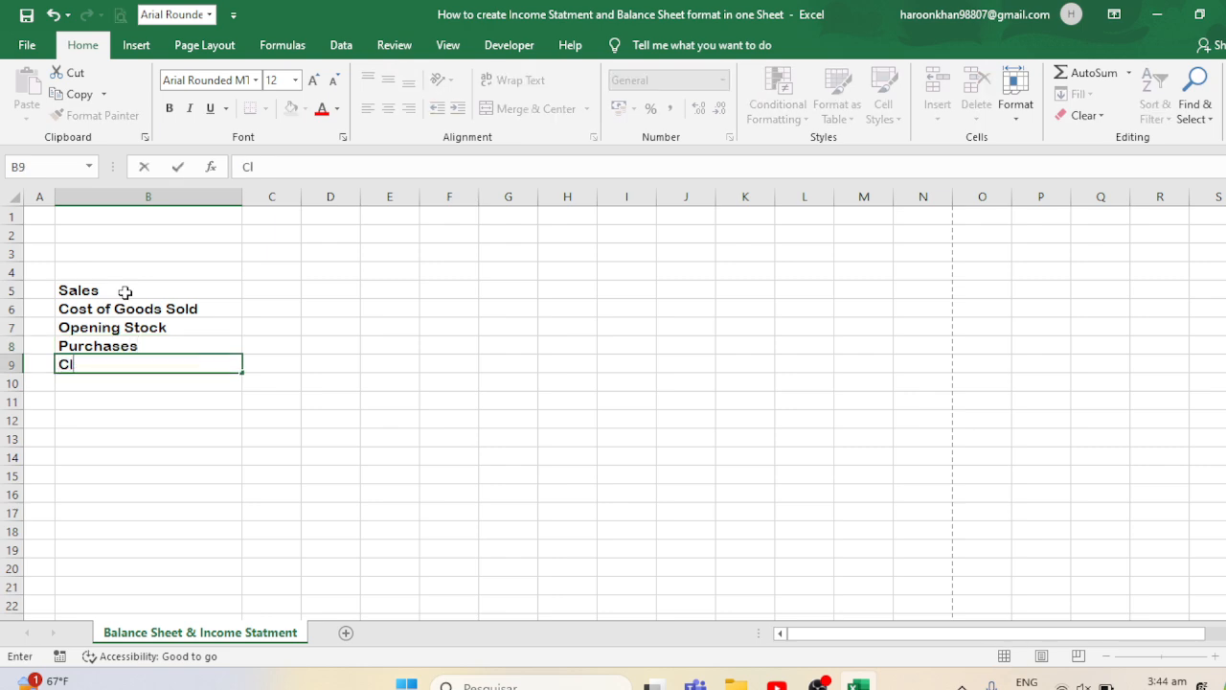
{"action": "type", "text": "osing Stock"}
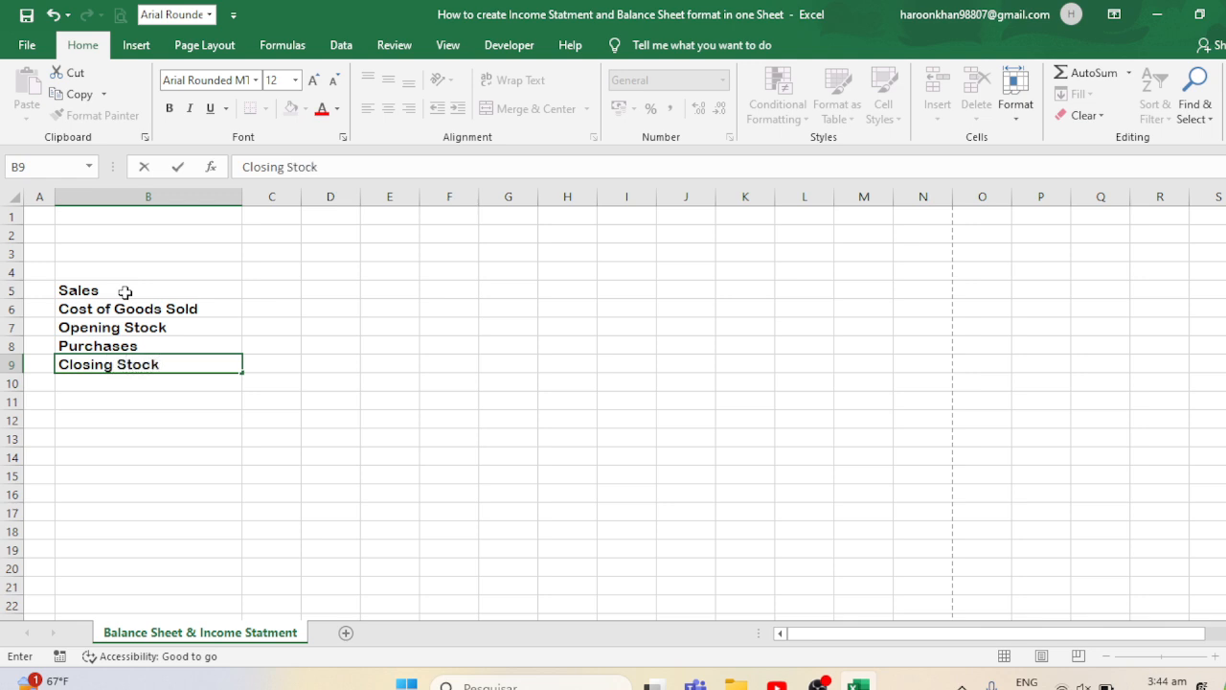
{"action": "left_click", "coordinate": [39, 290]}
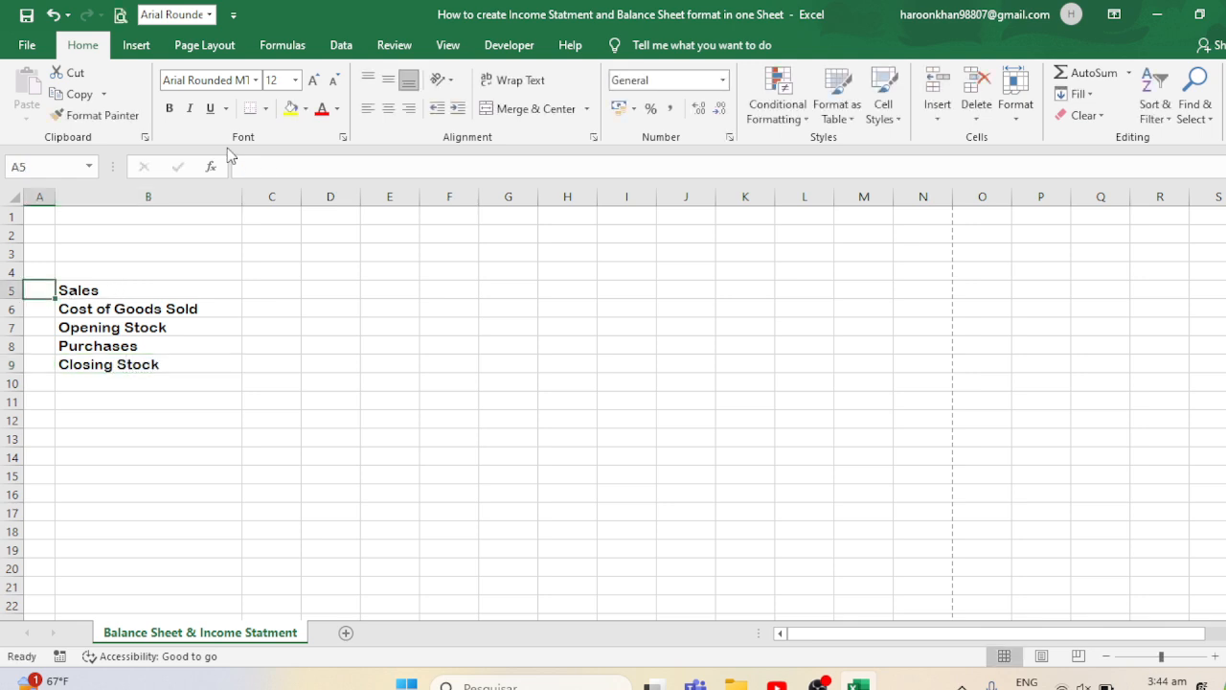
- Draw a small rectangle shape as a bullet in column A and place copies beside rows 6 to 9
{"action": "left_click", "coordinate": [136, 45]}
{"action": "left_click", "coordinate": [222, 100]}
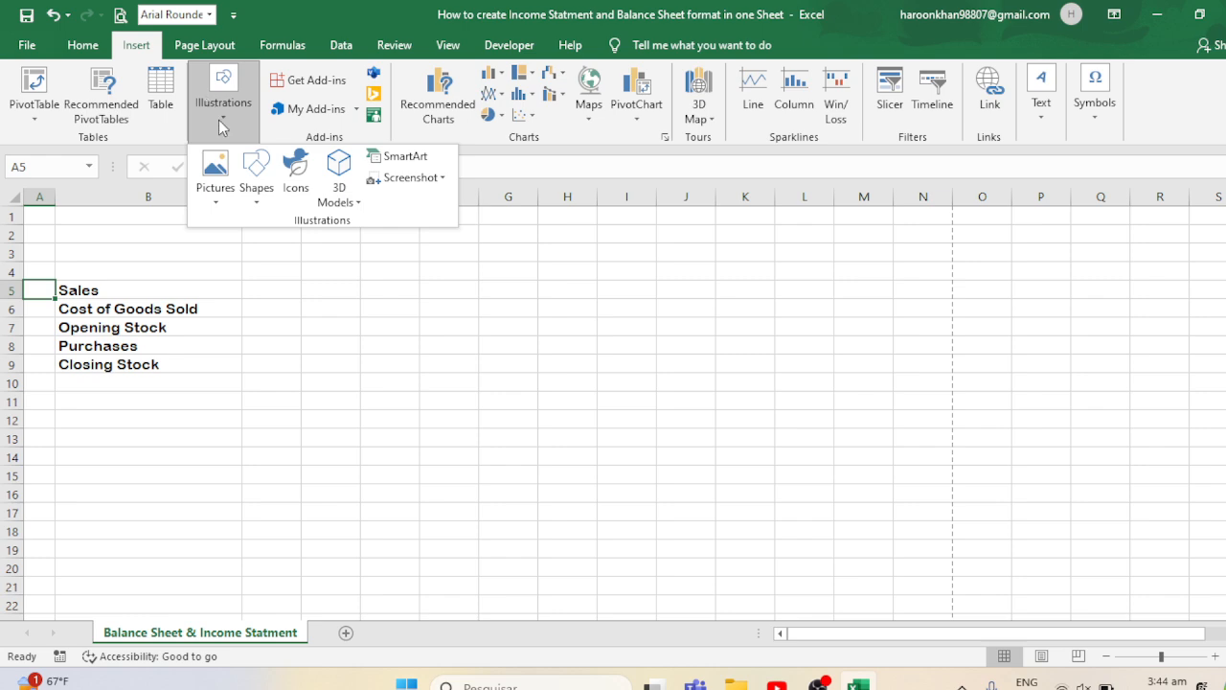
{"action": "left_click", "coordinate": [256, 177]}
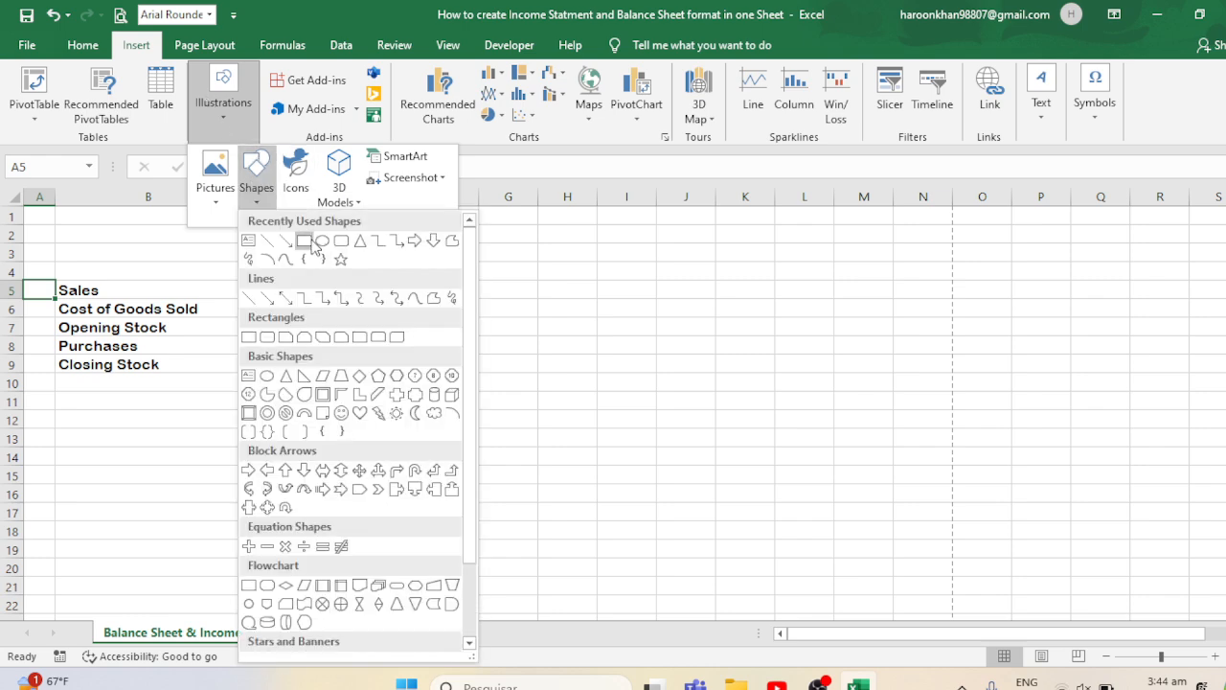
{"action": "left_click", "coordinate": [316, 241]}
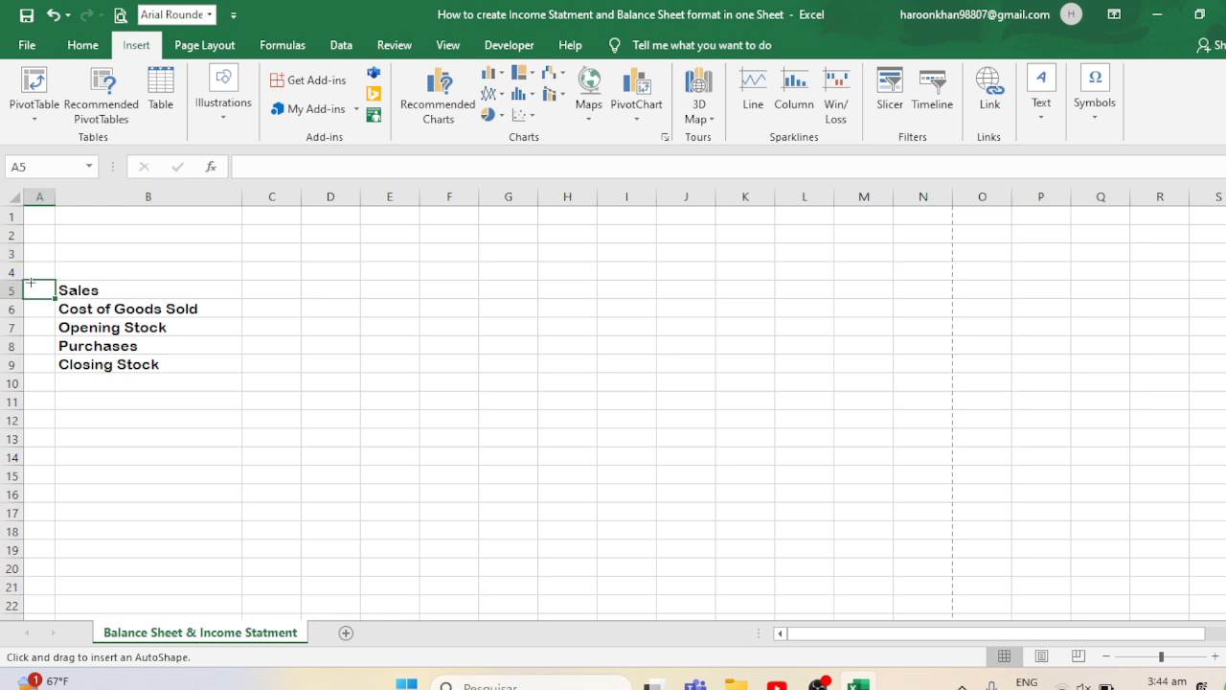
{"action": "mouse_move", "coordinate": [30, 285]}
{"action": "left_mouse_down"}
{"action": "mouse_move", "coordinate": [48, 313]}
{"action": "mouse_move", "coordinate": [43, 411]}
{"action": "left_mouse_up"}
{"action": "left_click", "coordinate": [569, 288]}
{"action": "left_click", "coordinate": [35, 290]}
{"action": "left_click", "coordinate": [277, 401]}
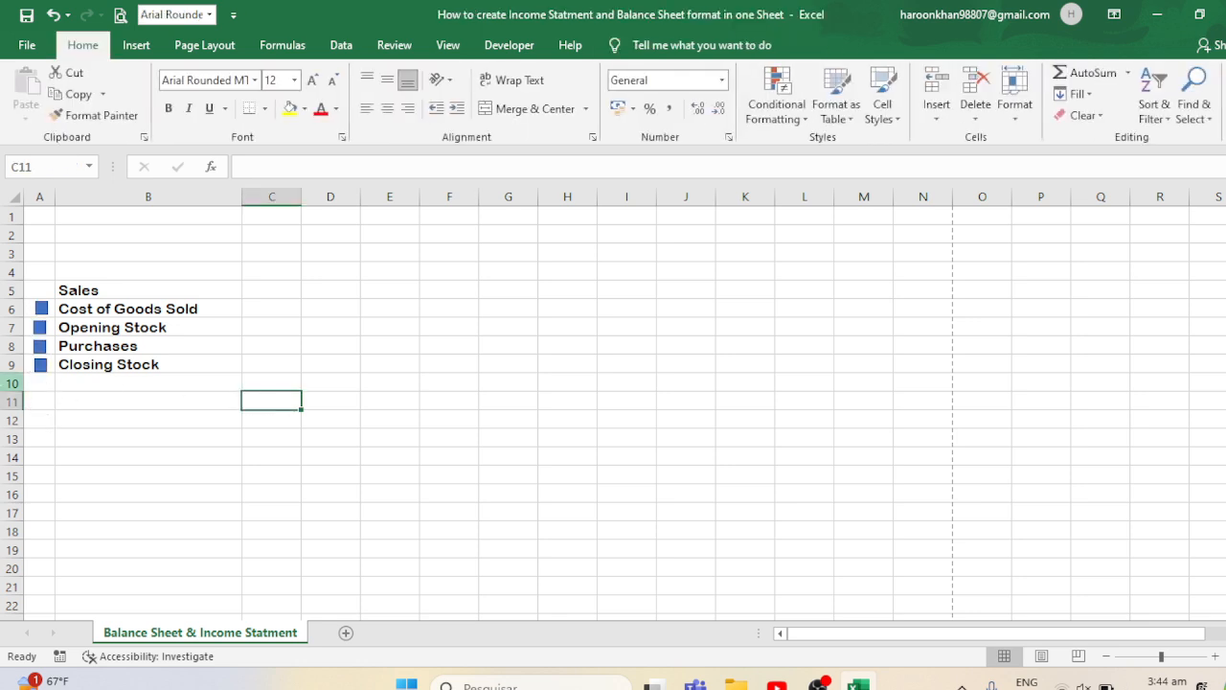
- Align the bullet square in A6 with the others and add a copy of the A9 square in A10
{"action": "left_click", "coordinate": [41, 309]}
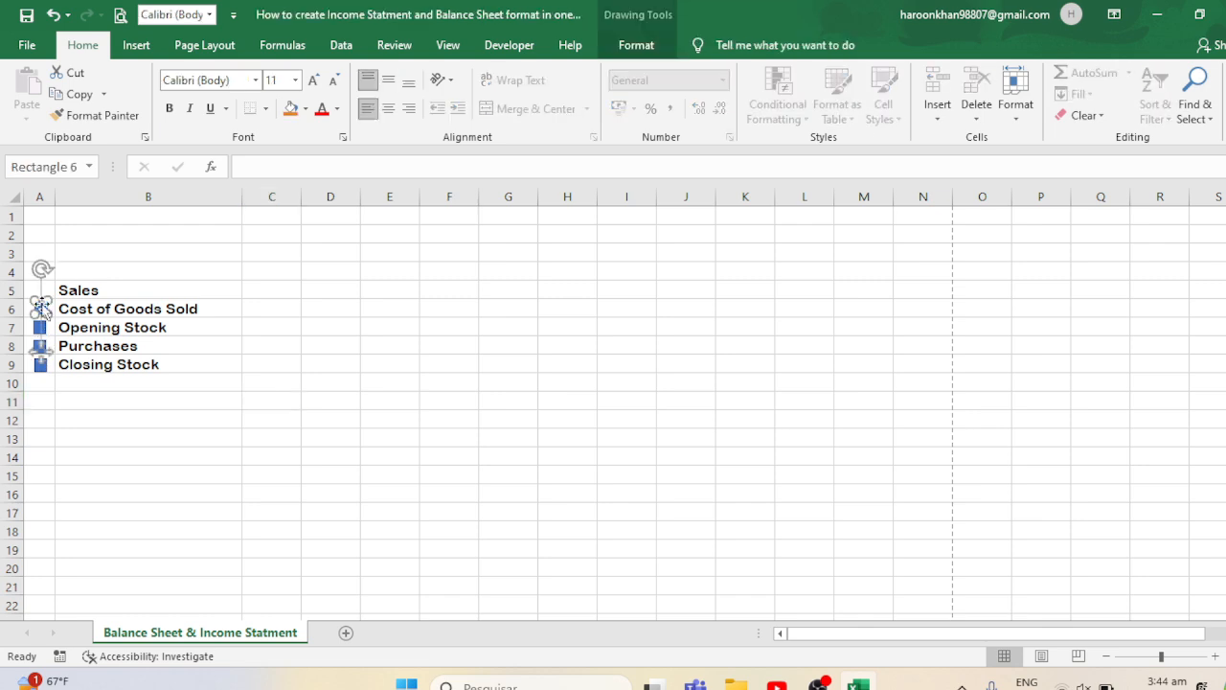
{"action": "left_click", "coordinate": [199, 350]}
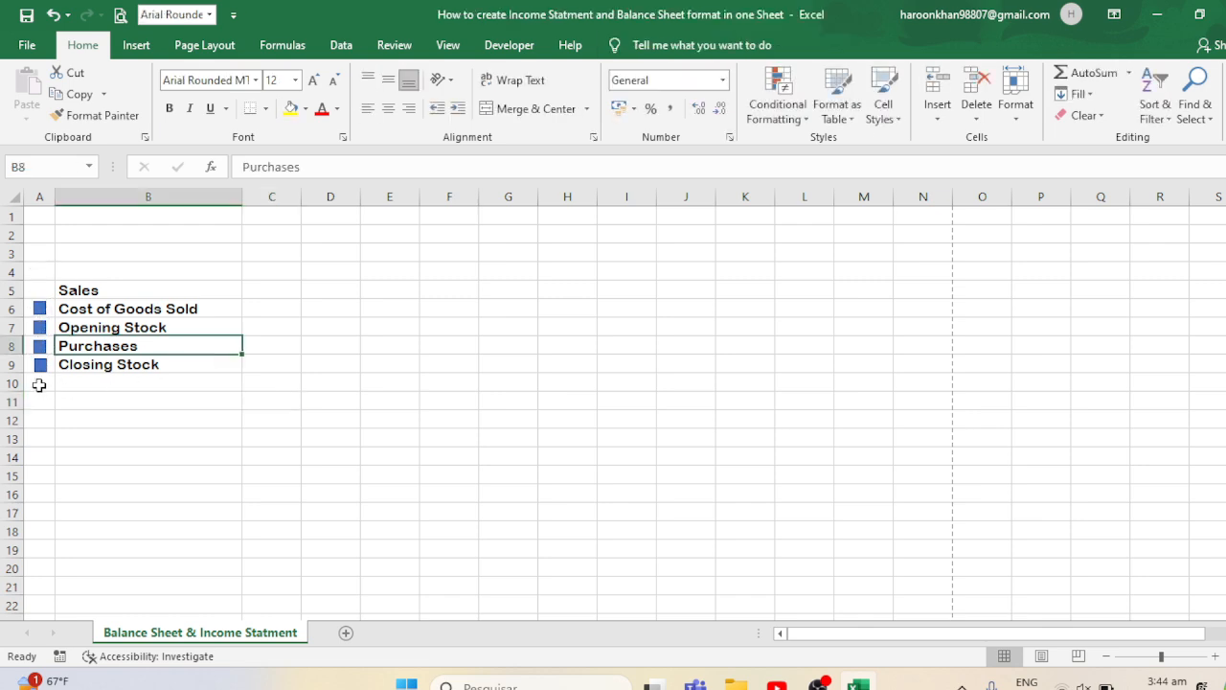
{"action": "left_click_drag", "start_coordinate": [40, 365], "coordinate": [45, 393]}
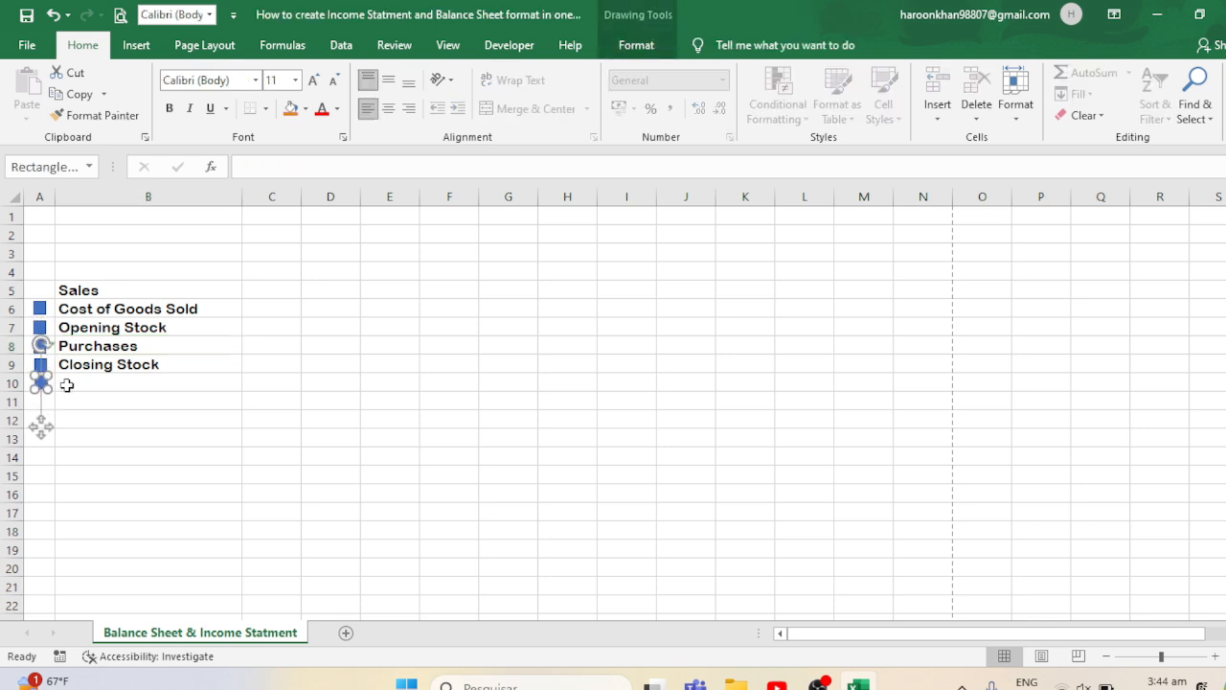
- Enter the label Gross Profit in B10 in red at font size 14
{"action": "left_click", "coordinate": [109, 389]}
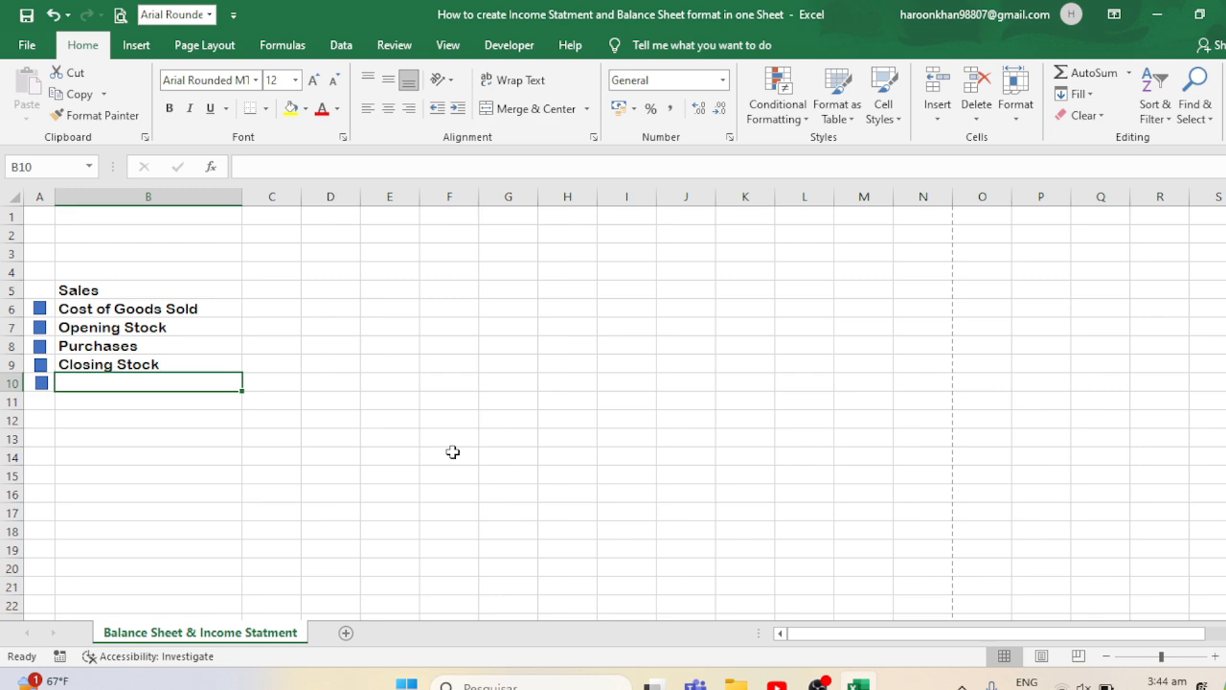
{"action": "left_click", "coordinate": [316, 81]}
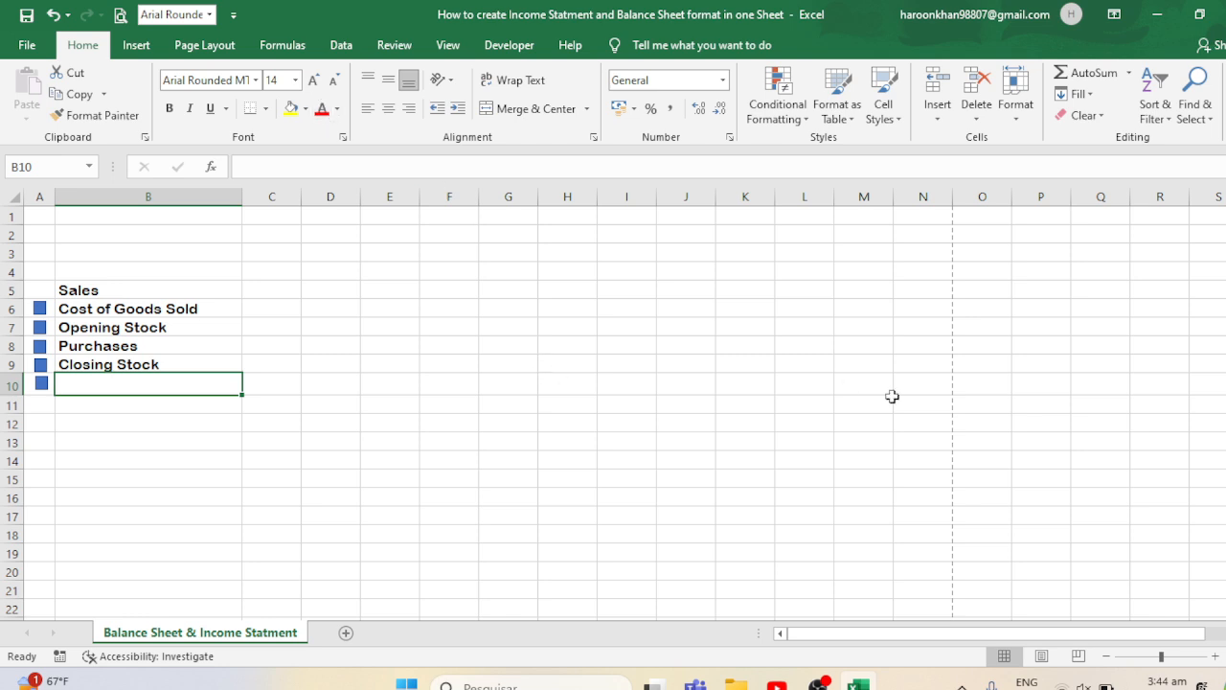
{"action": "type", "text": "g"}
{"action": "key", "text": "BackSpace"}
{"action": "type", "text": "Gross P"}
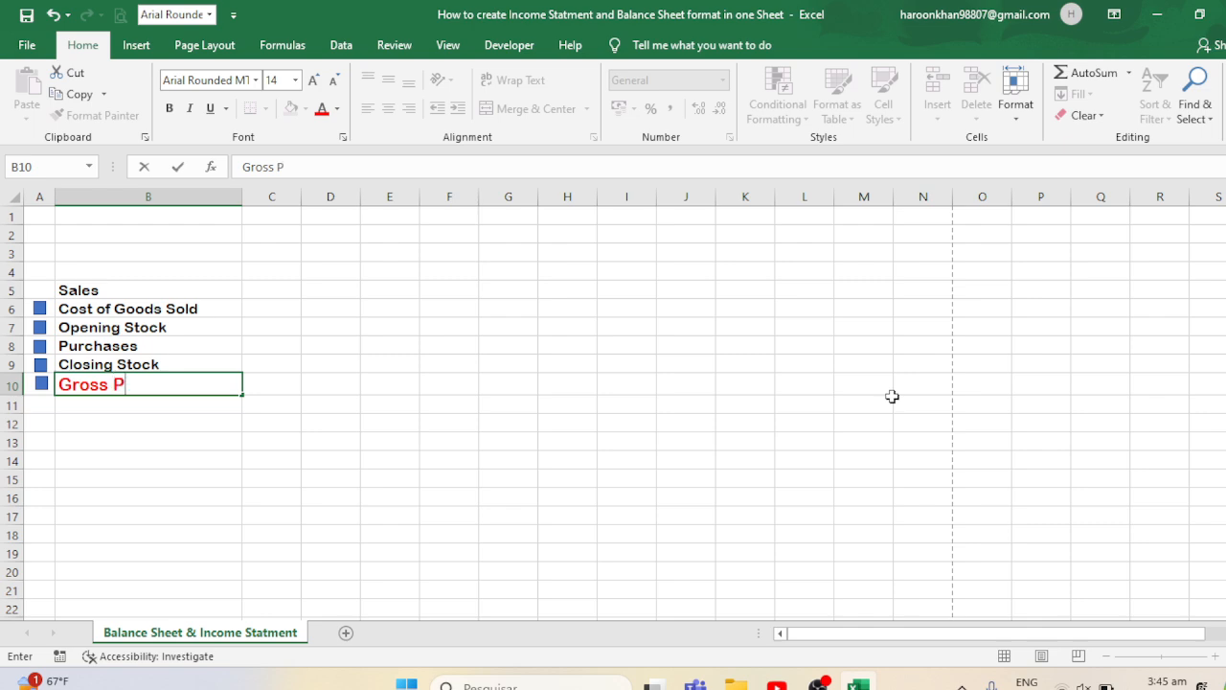
{"action": "type", "text": "RO"}
{"action": "key", "text": "BackSpace"}
{"action": "key", "text": "BackSpace"}
{"action": "key", "text": "Tab"}
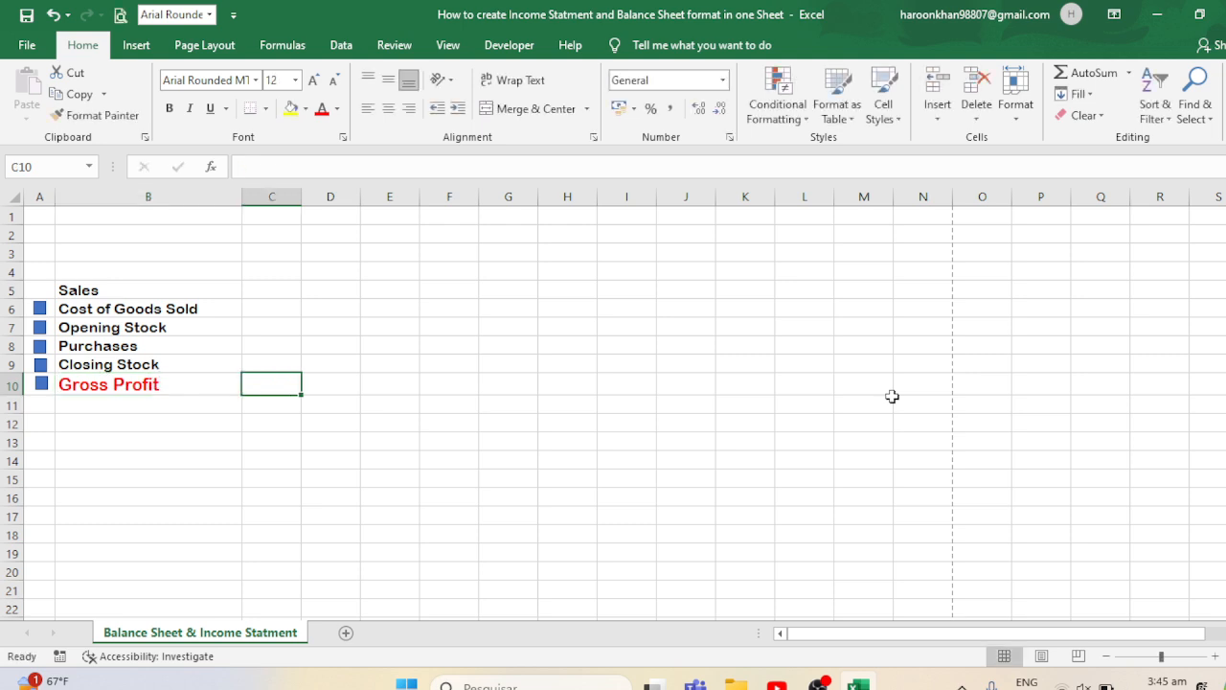
- Narrow column C to a sliver just wide enough for a single sign character
{"action": "left_click", "coordinate": [272, 196]}
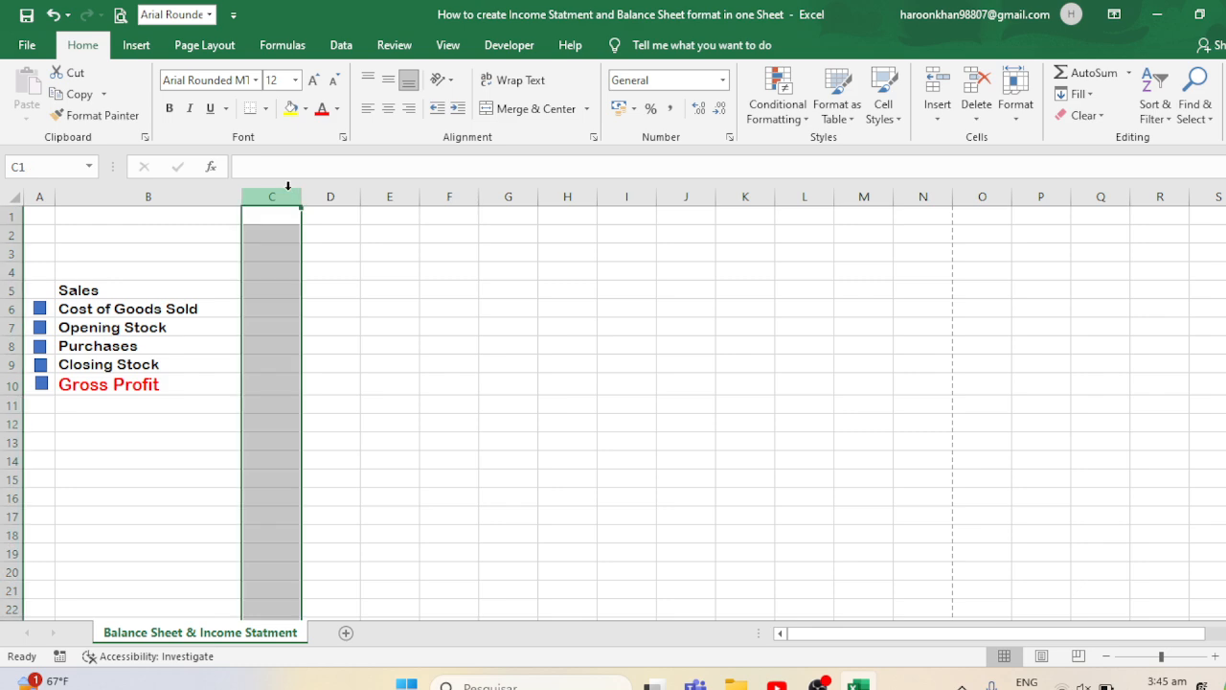
{"action": "left_click_drag", "start_coordinate": [300, 197], "coordinate": [251, 200]}
{"action": "left_click", "coordinate": [307, 251]}
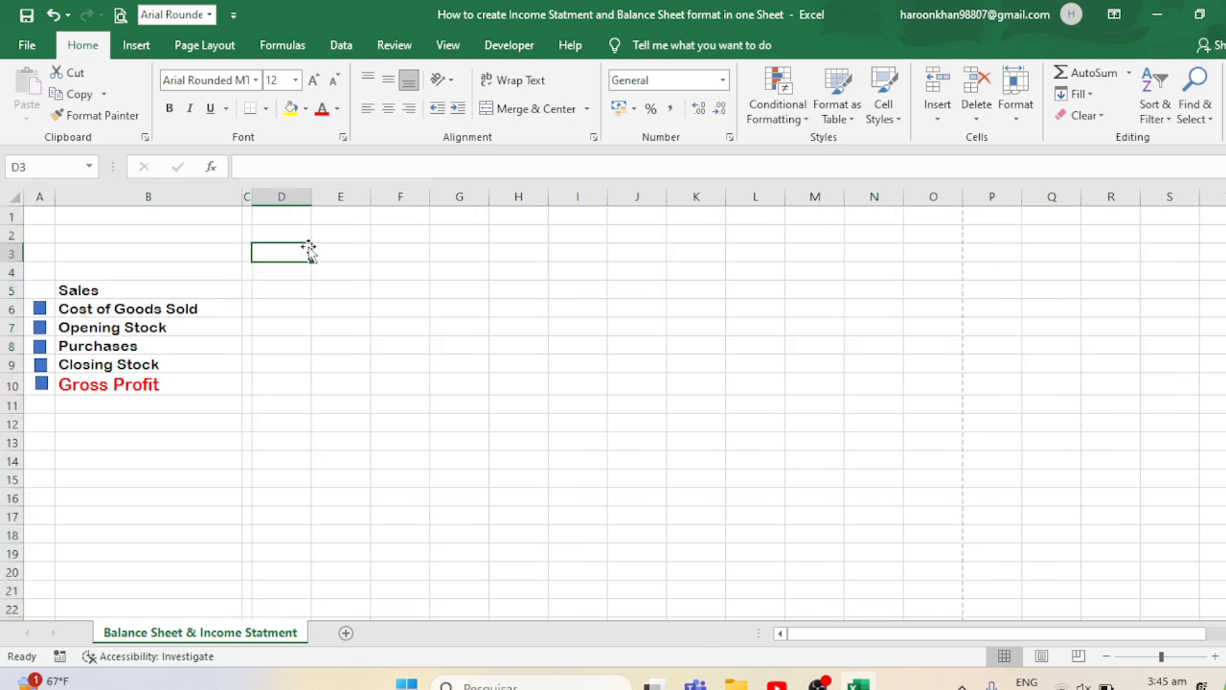
- Enter a minus sign in C5 beside the Sales label
{"action": "left_click", "coordinate": [272, 284]}
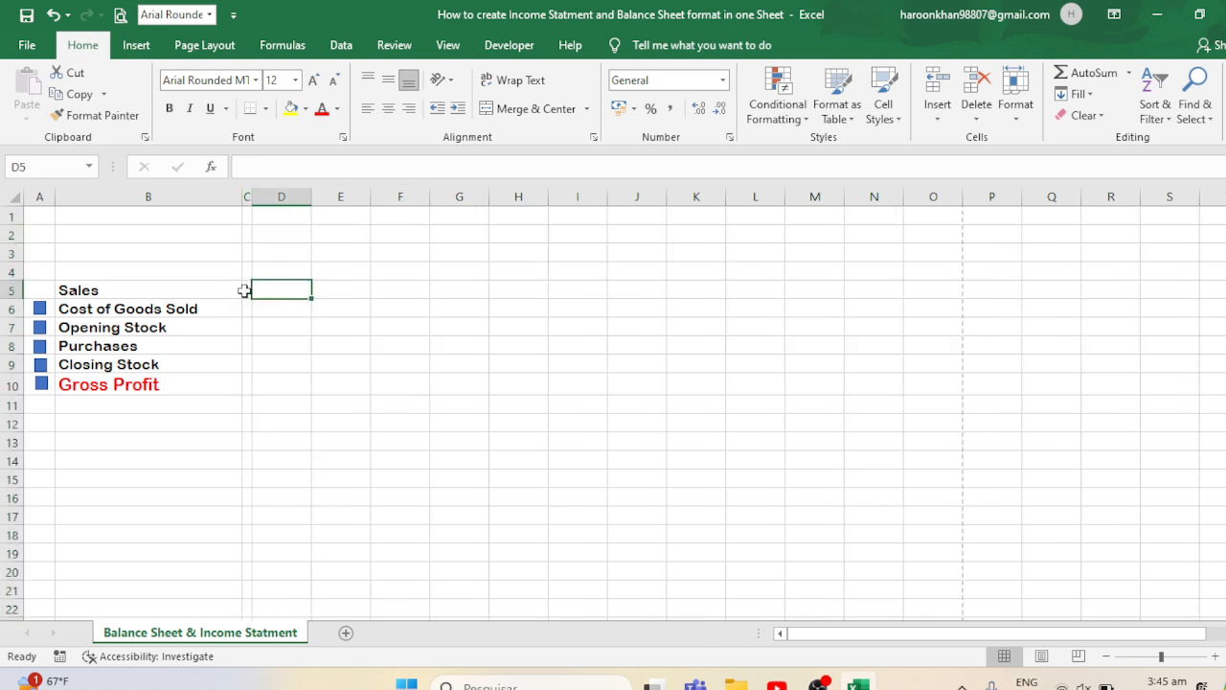
{"action": "left_click", "coordinate": [248, 289]}
{"action": "type", "text": "-"}
{"action": "key", "text": "Return"}
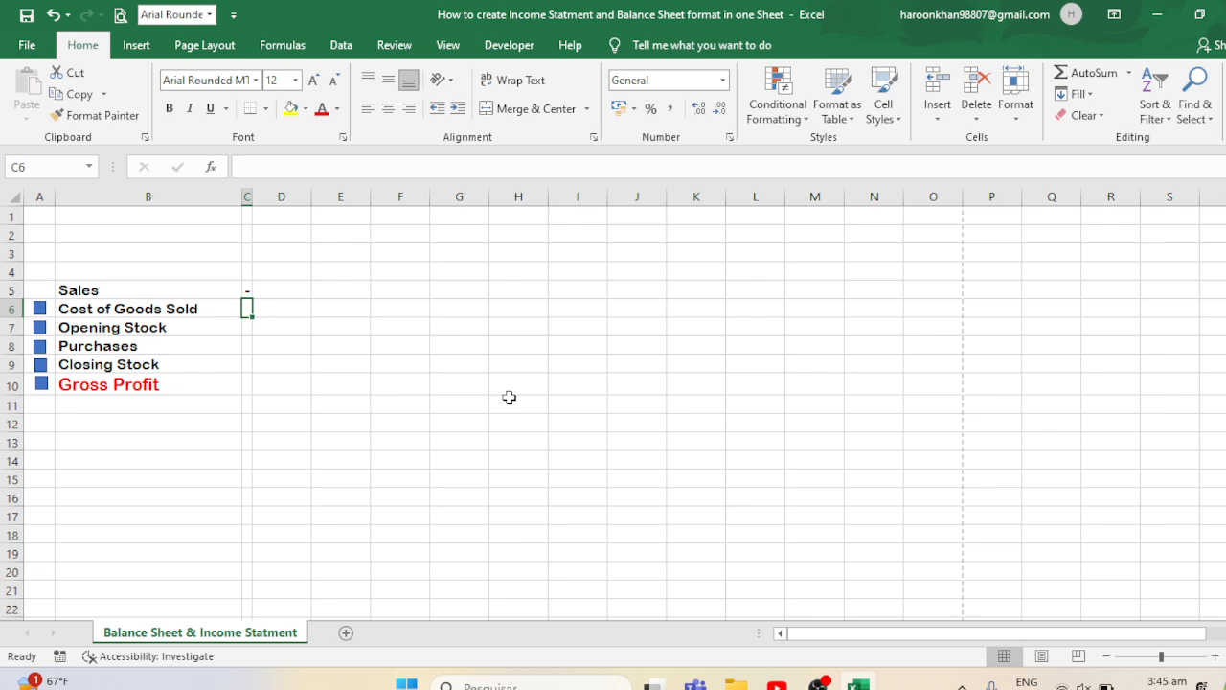
- Enter a plus sign in C8 beside the Purchases label
{"action": "key", "text": "Left"}
{"action": "key", "text": "Right"}
{"action": "key", "text": "Down"}
{"action": "key", "text": "Down"}
{"action": "type", "text": "+"}
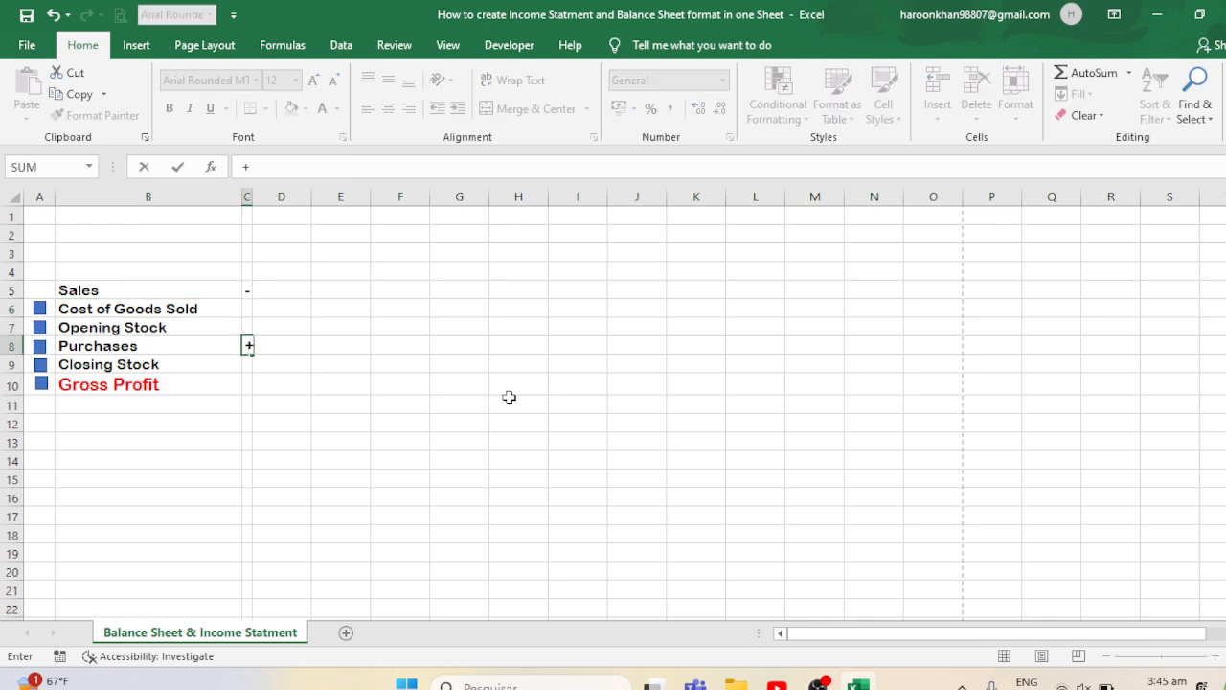
{"action": "key", "text": "Down"}
{"action": "key", "text": "BackSpace"}
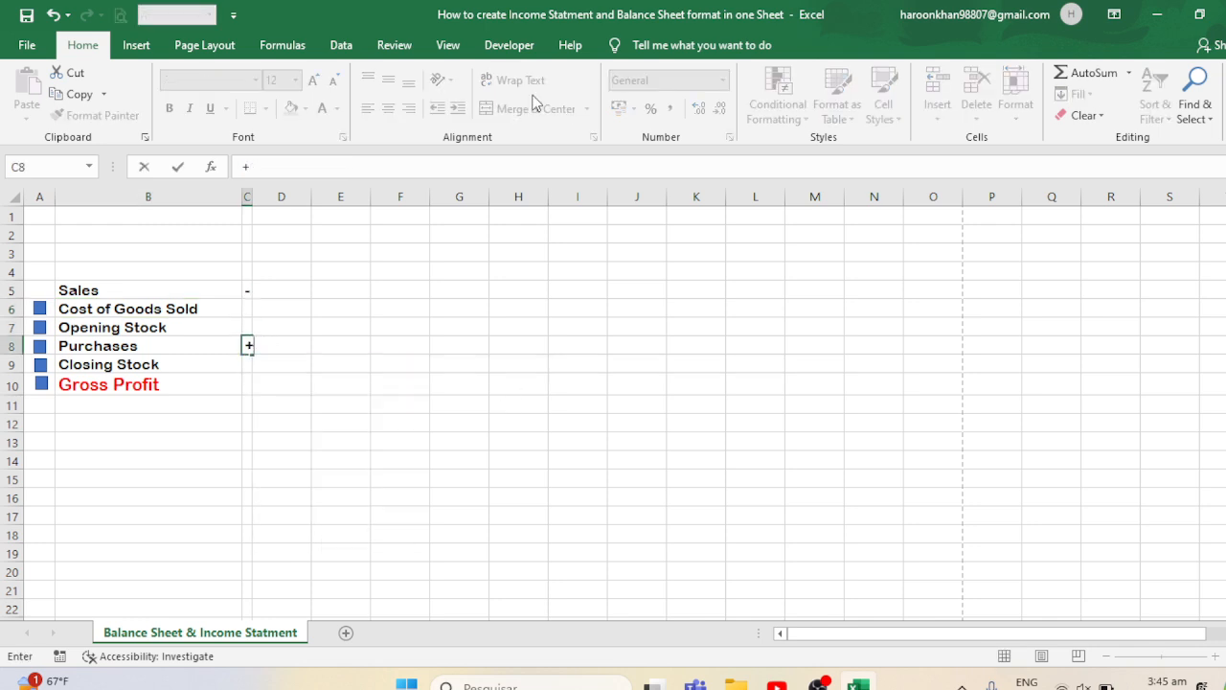
{"action": "key", "text": "Return"}
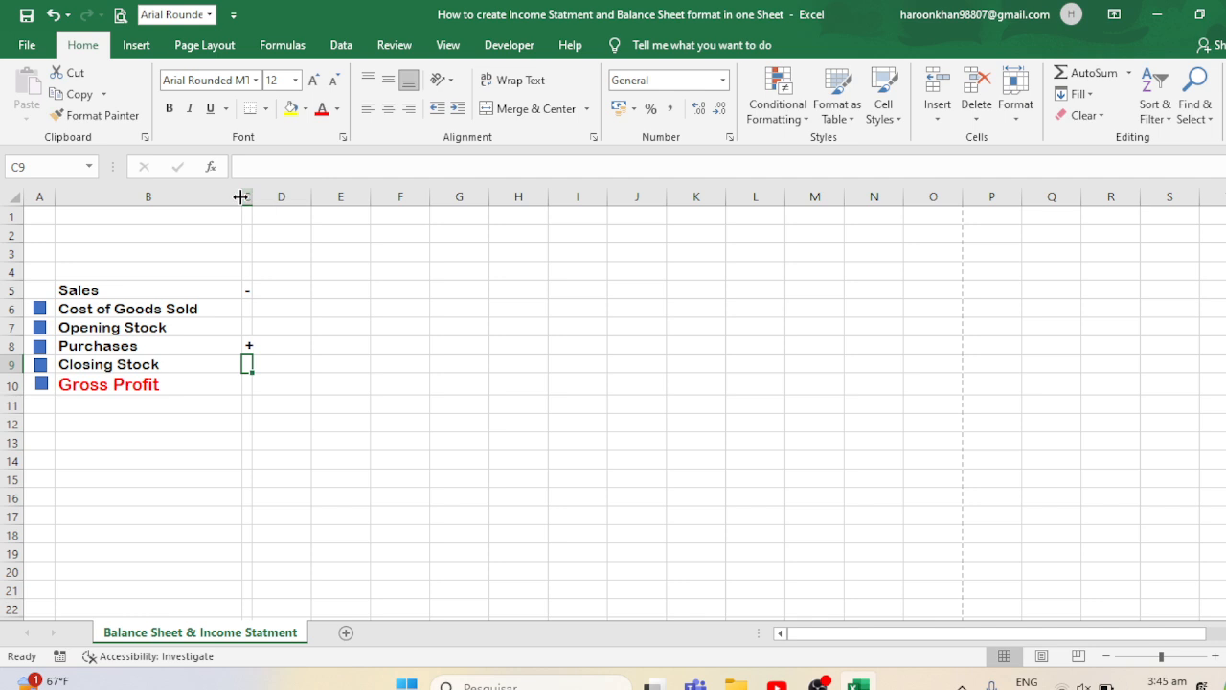
- Auto-fit the width of column C and enter a minus sign in C9 beside the Closing Stock label
{"action": "double_click", "coordinate": [252, 195]}
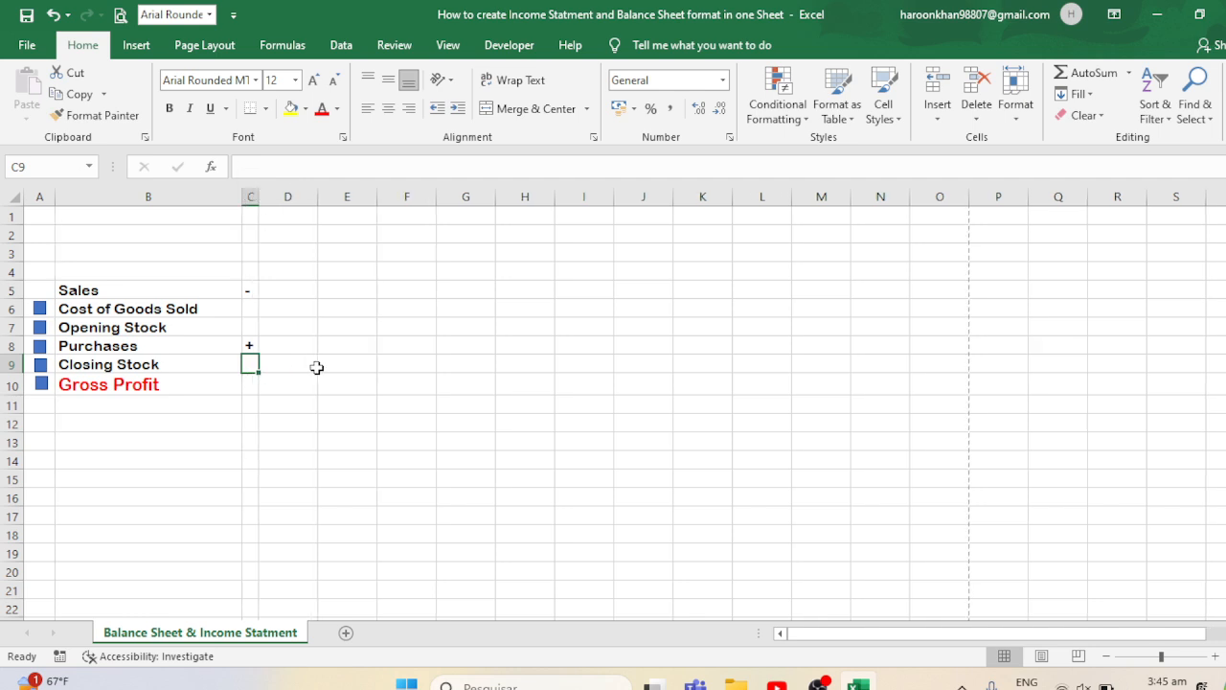
{"action": "type", "text": "-"}
{"action": "key", "text": "Return"}
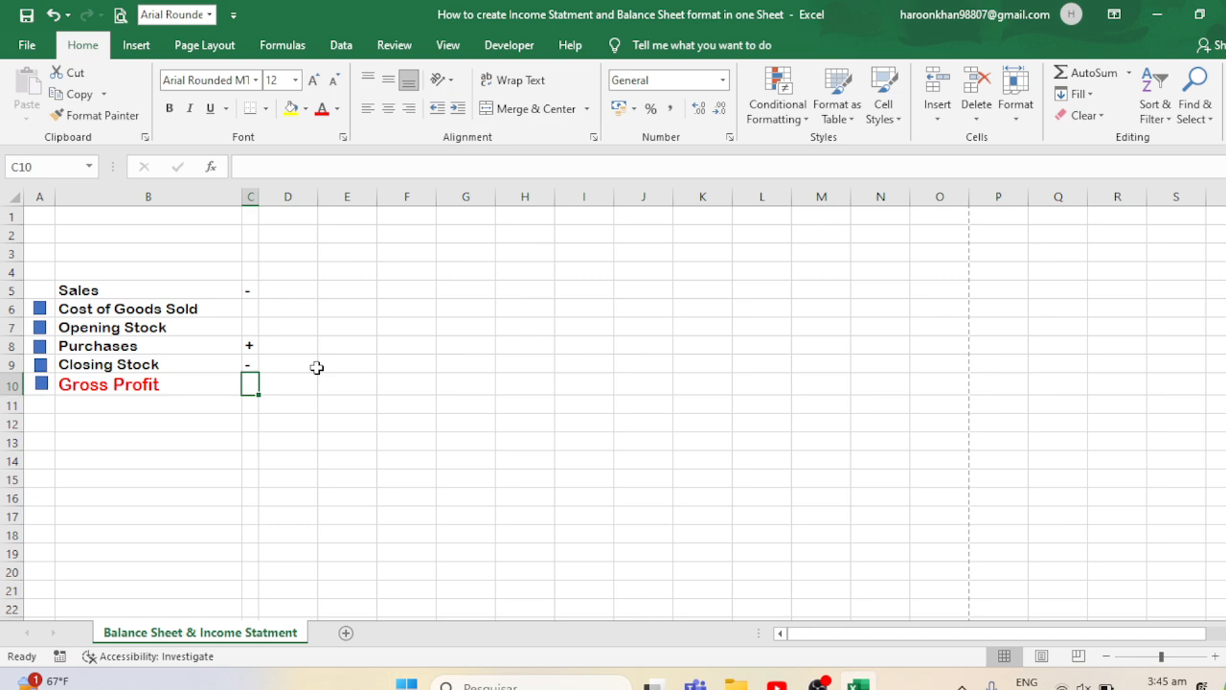
- Make the whole of column C bold and centre its contents horizontally
{"action": "left_click", "coordinate": [249, 199]}
{"action": "left_click", "coordinate": [169, 109]}
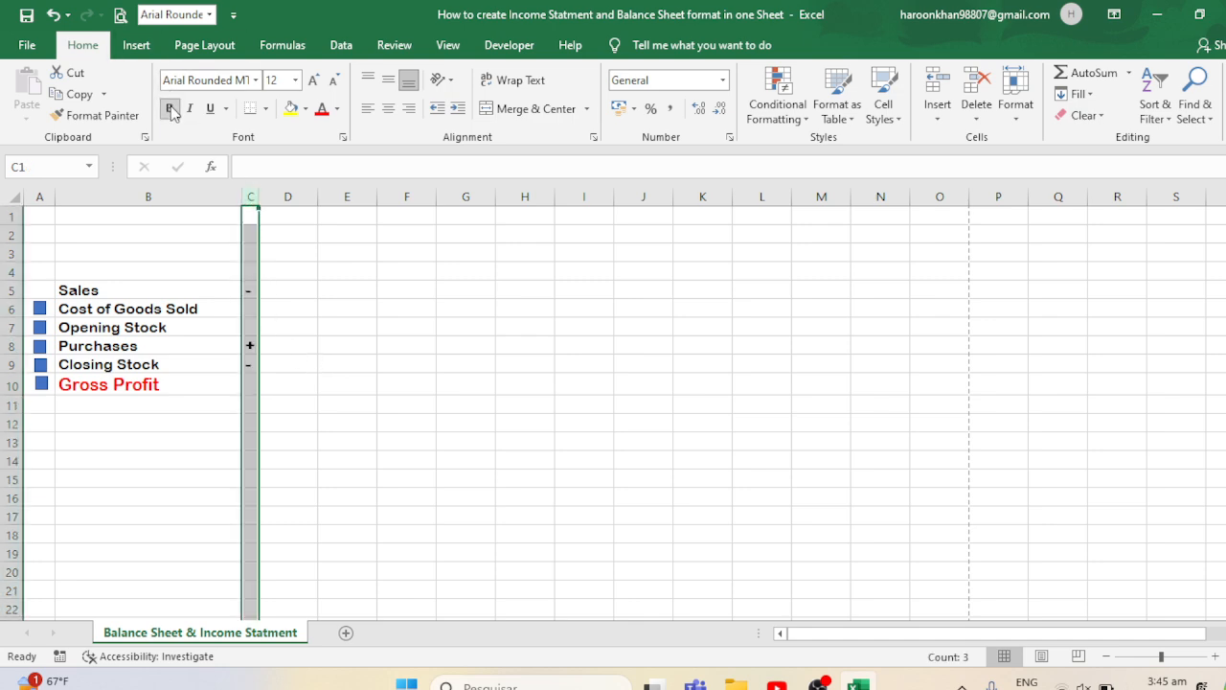
{"action": "left_click", "coordinate": [388, 108]}
{"action": "left_click", "coordinate": [313, 323]}
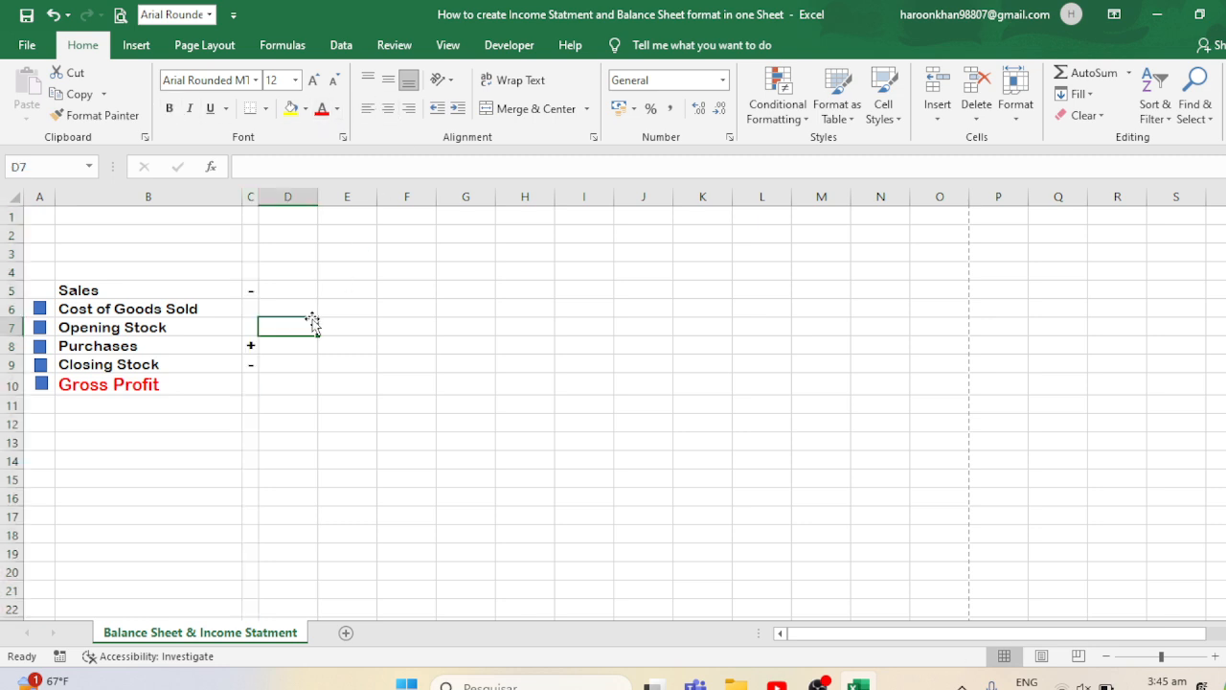
- Widen column D to about three times its width to make room for the amounts
{"action": "left_click", "coordinate": [299, 287]}
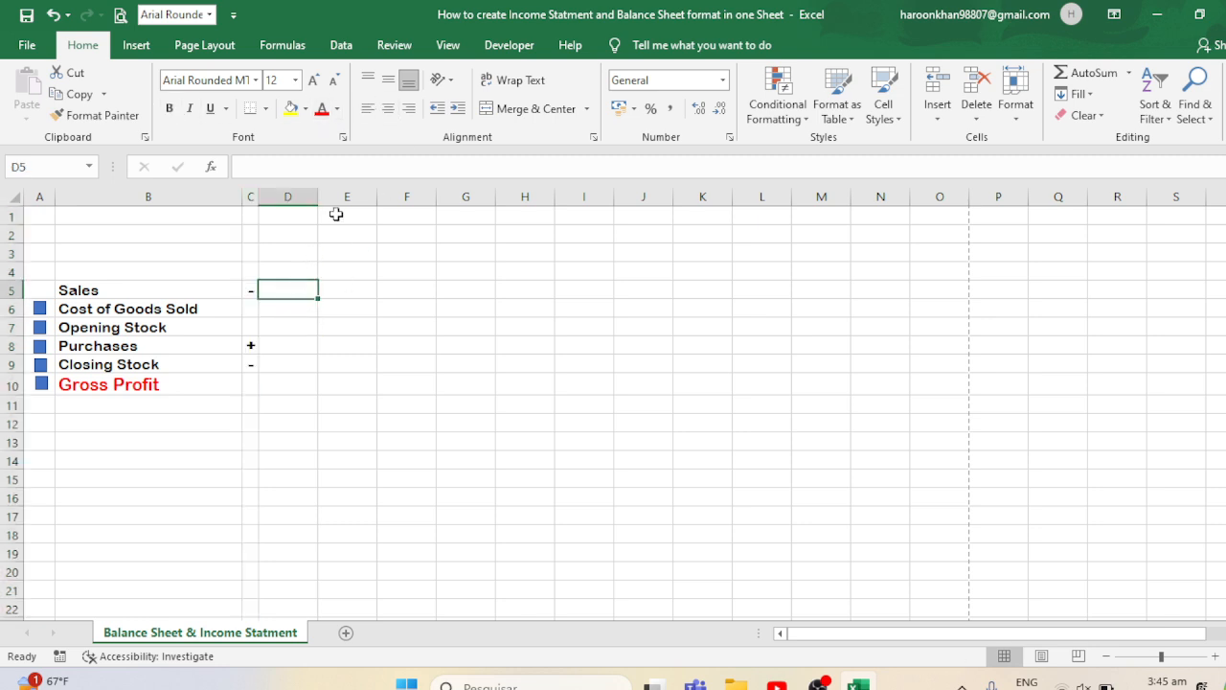
{"action": "left_click_drag", "start_coordinate": [322, 196], "coordinate": [433, 200]}
{"action": "left_click", "coordinate": [149, 430]}
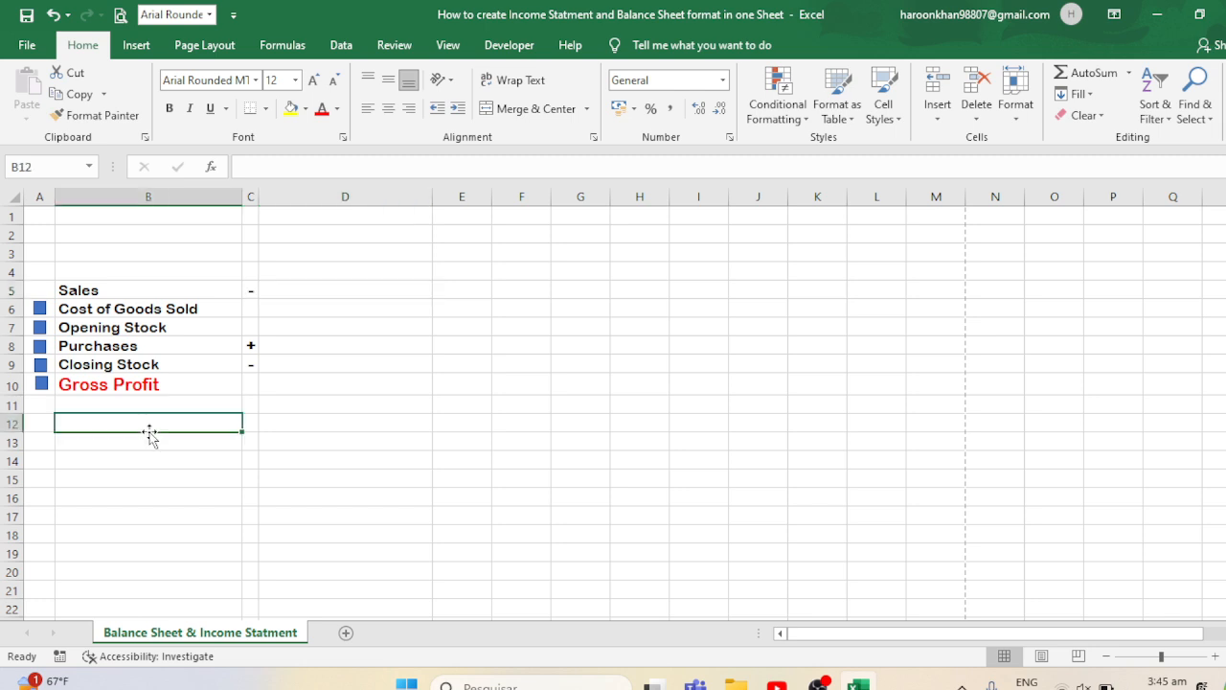
- Fill the bullet square beside Gross Profit in A10 with orange
{"action": "left_click", "coordinate": [33, 397]}
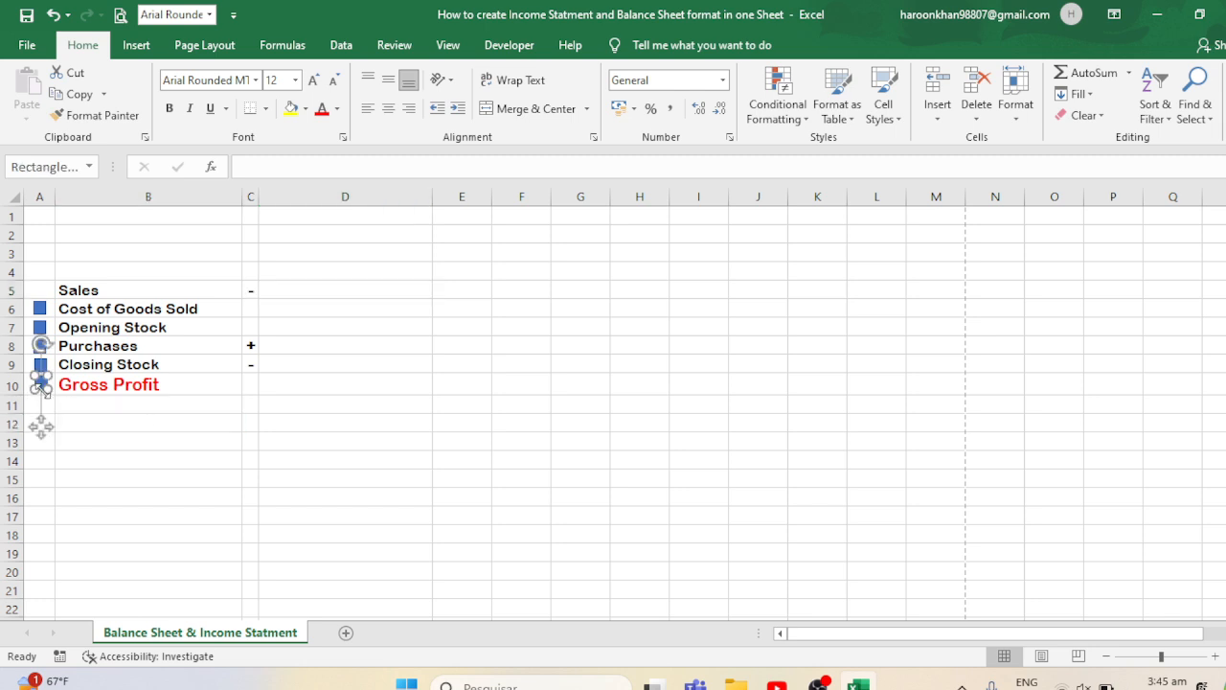
{"action": "left_click", "coordinate": [295, 111]}
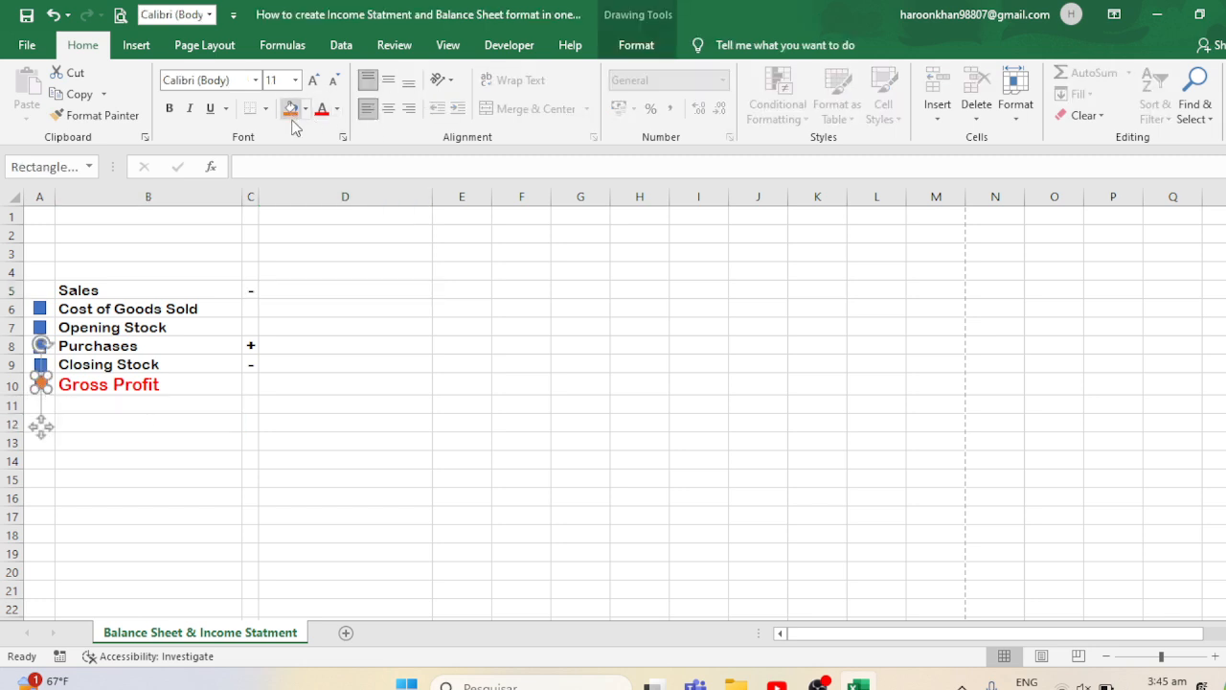
{"action": "left_click", "coordinate": [42, 309]}
{"action": "left_click", "coordinate": [42, 329], "text": "ctrl"}
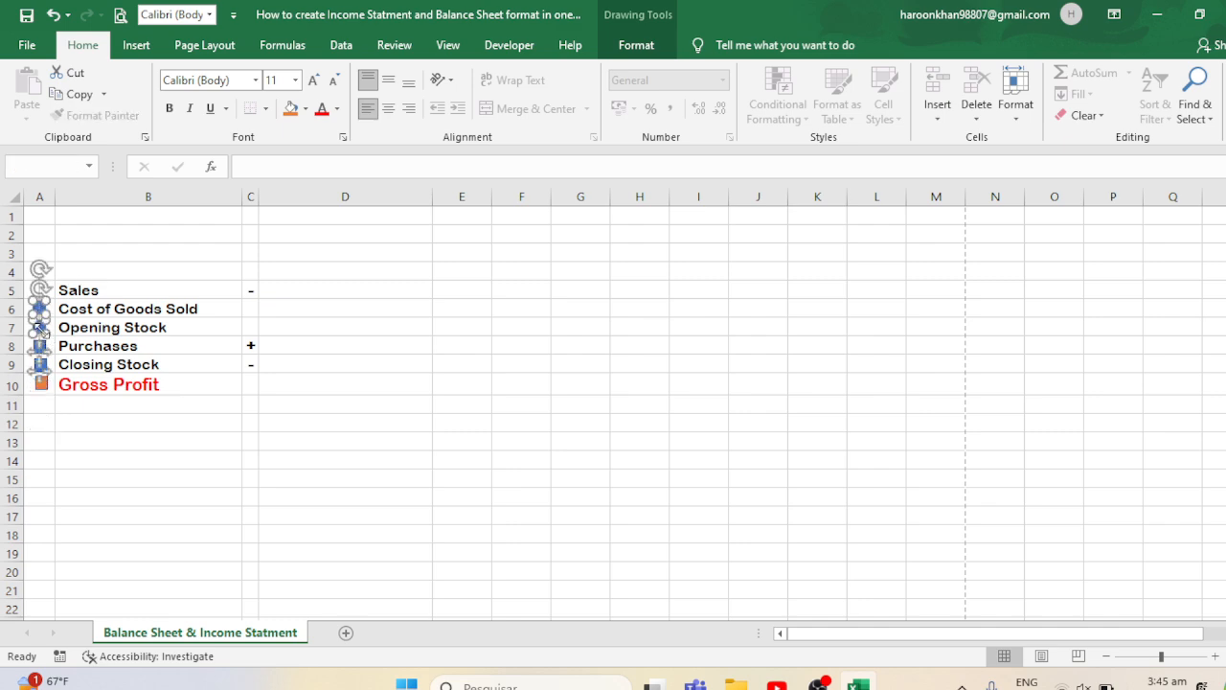
{"action": "left_click", "coordinate": [274, 343]}
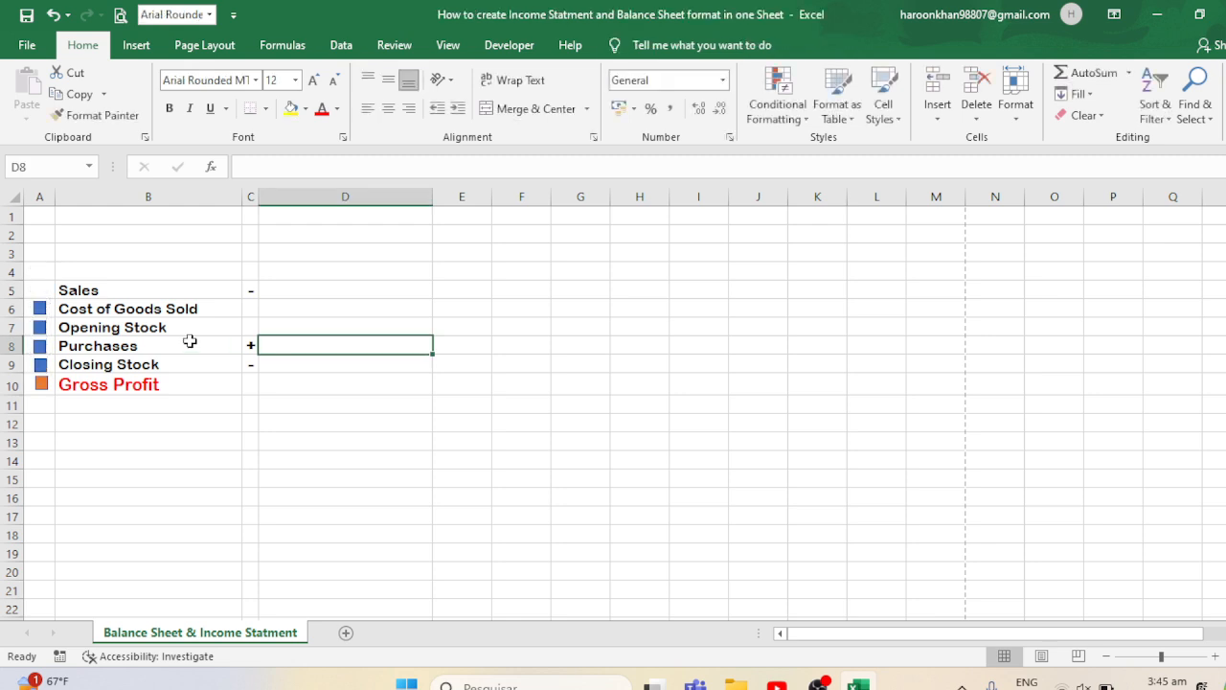
{"action": "left_click", "coordinate": [40, 364]}
{"action": "left_click", "coordinate": [42, 326], "text": "ctrl"}
{"action": "left_click", "coordinate": [42, 308], "text": "ctrl"}
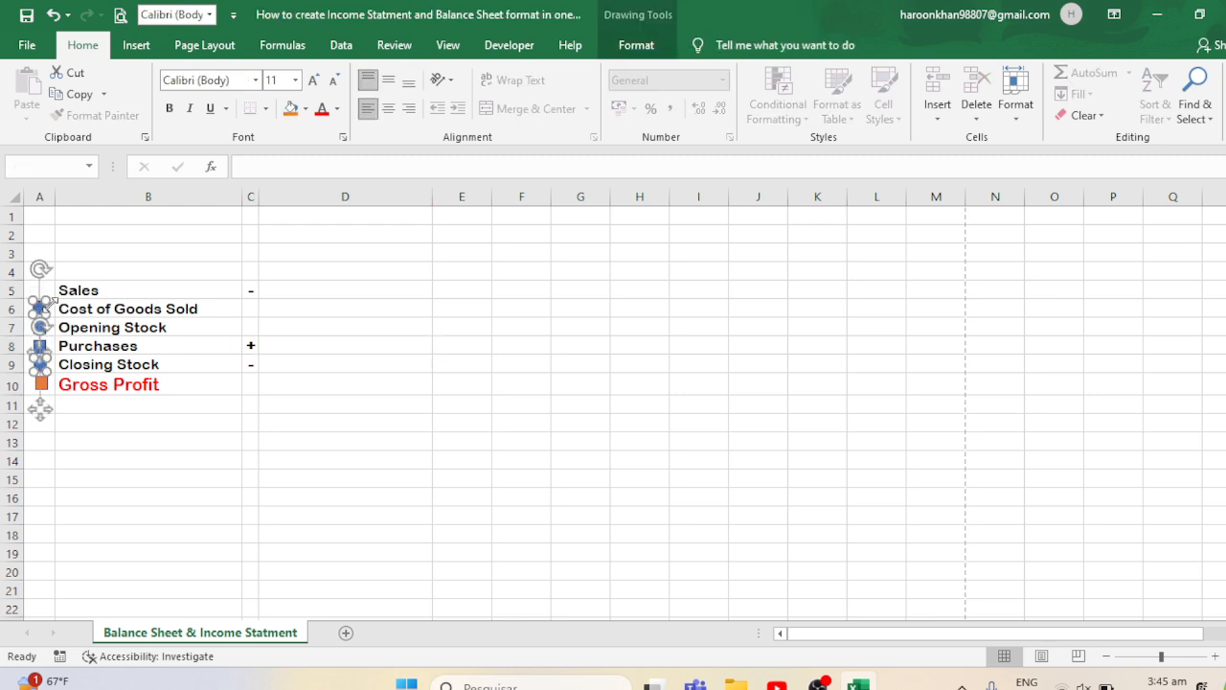
{"action": "left_click", "coordinate": [460, 343]}
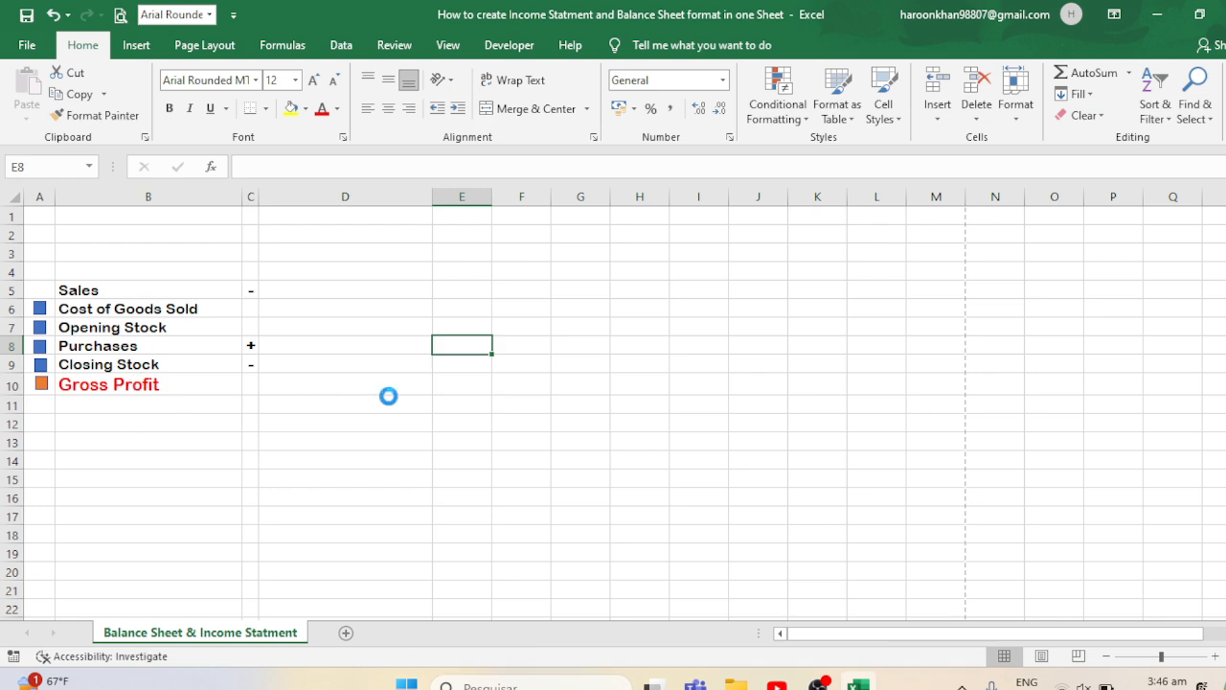
{"action": "left_click", "coordinate": [361, 292]}
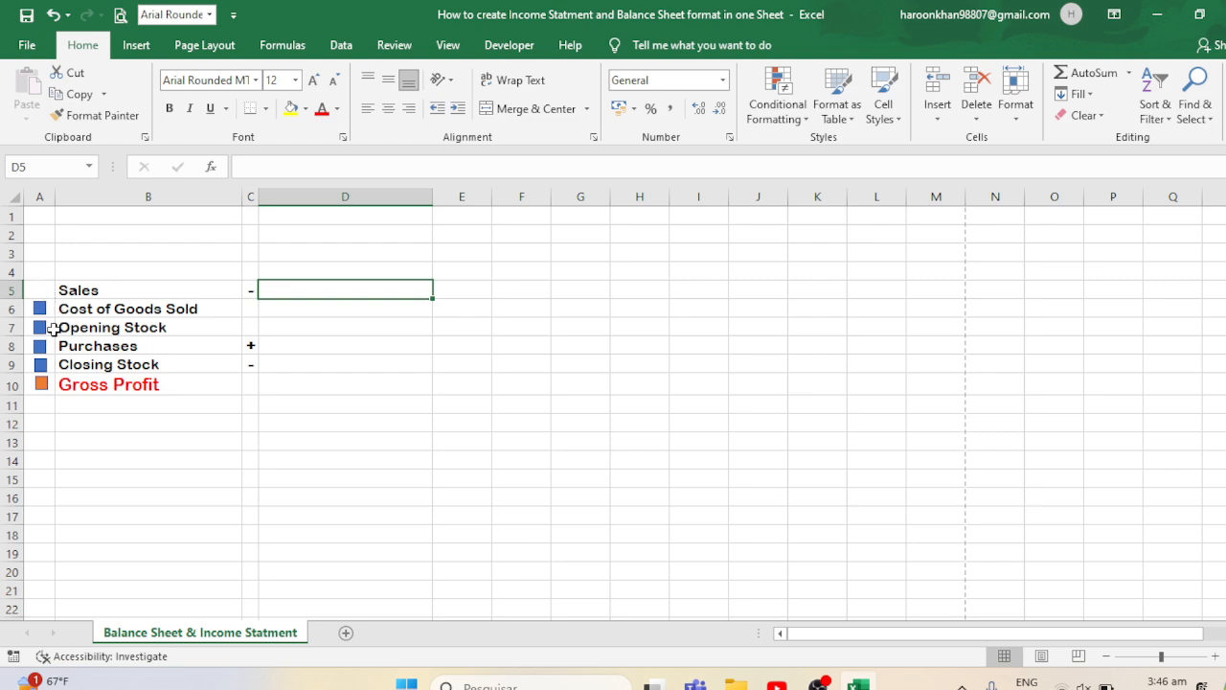
{"action": "left_click", "coordinate": [31, 407]}
{"action": "left_click", "coordinate": [163, 446]}
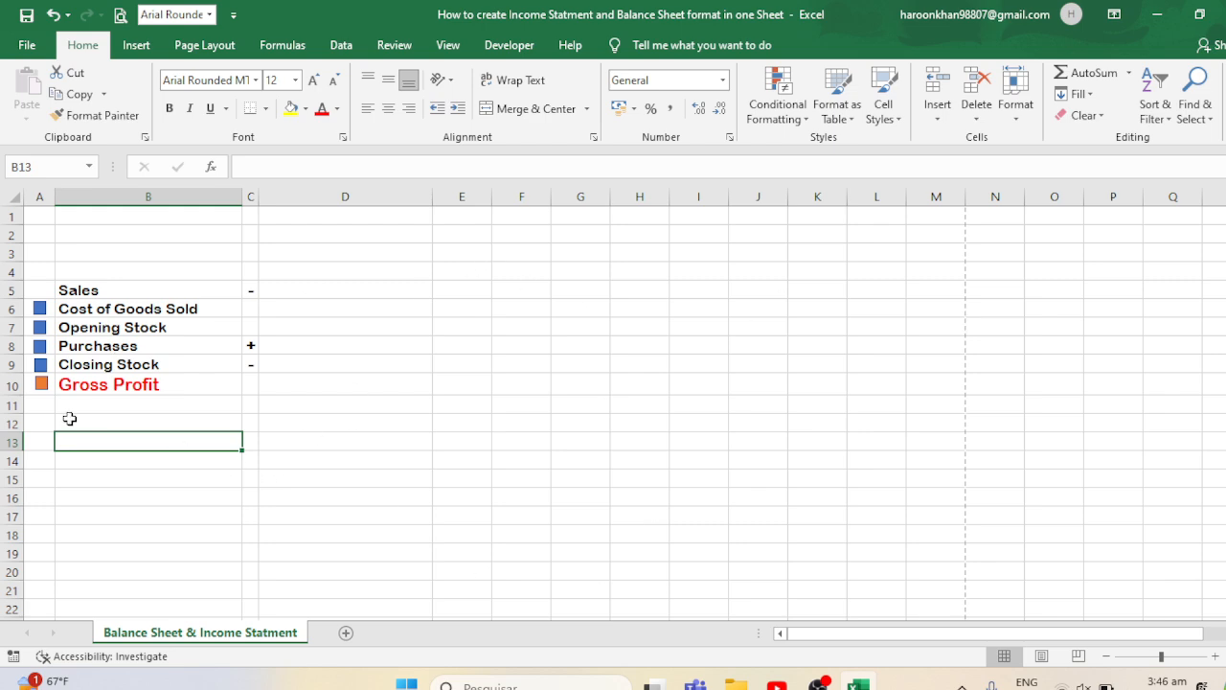
{"action": "left_click", "coordinate": [39, 409]}
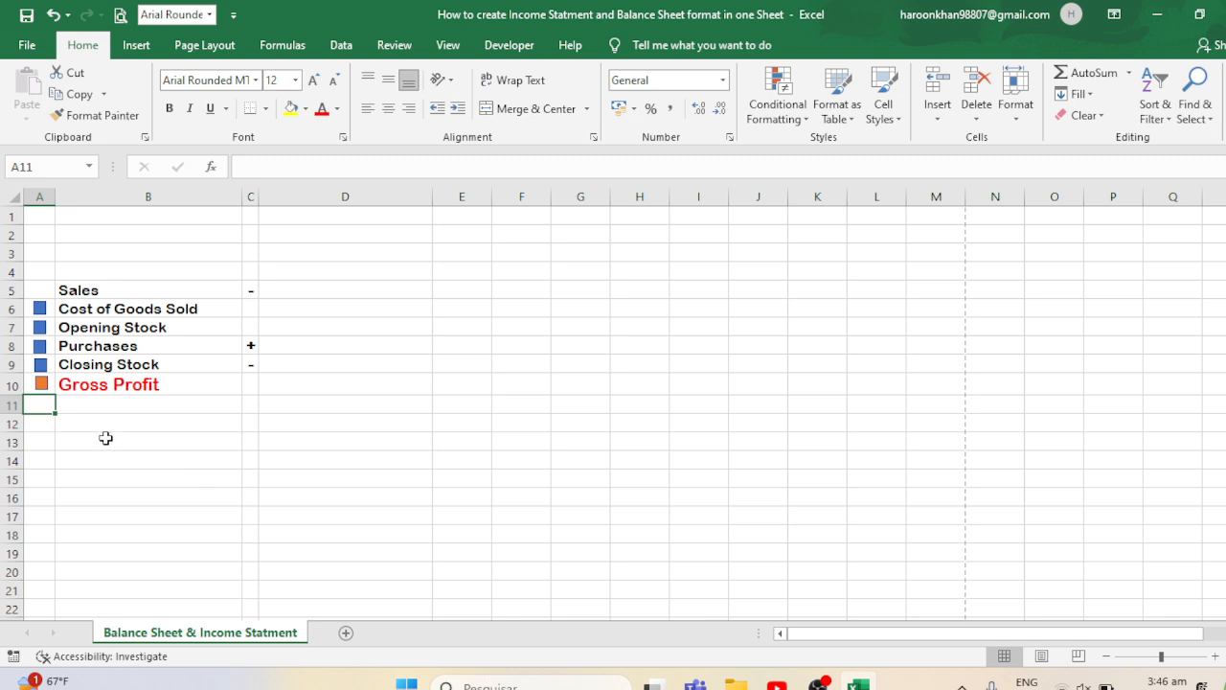
- Place a copy of the orange A10 square in A13 and fill the copy with green
{"action": "left_click", "coordinate": [105, 439]}
{"action": "left_click", "coordinate": [48, 442]}
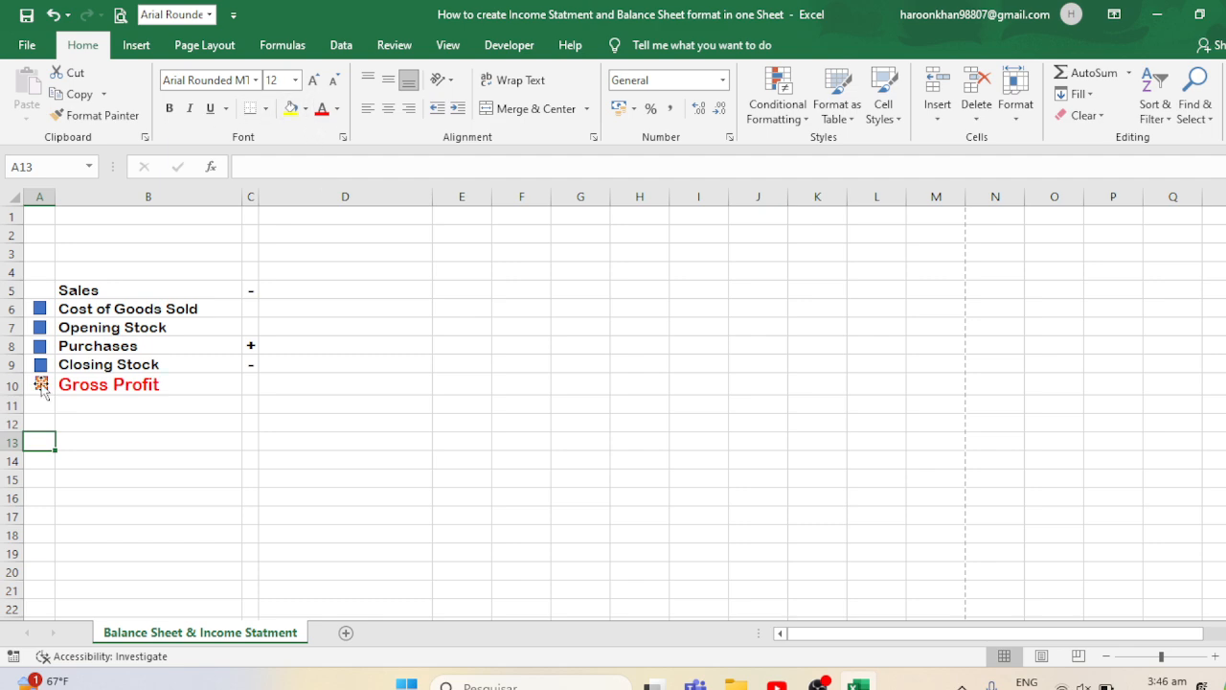
{"action": "left_click_drag", "start_coordinate": [41, 389], "coordinate": [43, 442]}
{"action": "left_click", "coordinate": [142, 446]}
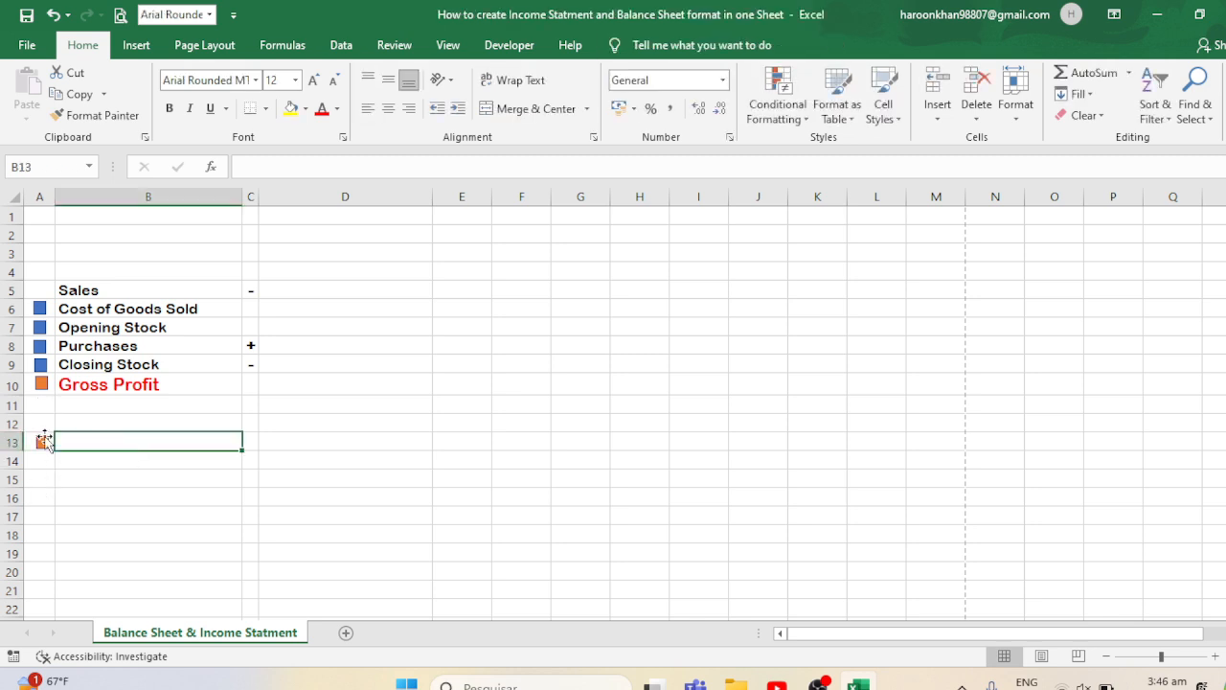
{"action": "left_click", "coordinate": [44, 441]}
{"action": "left_click", "coordinate": [306, 108]}
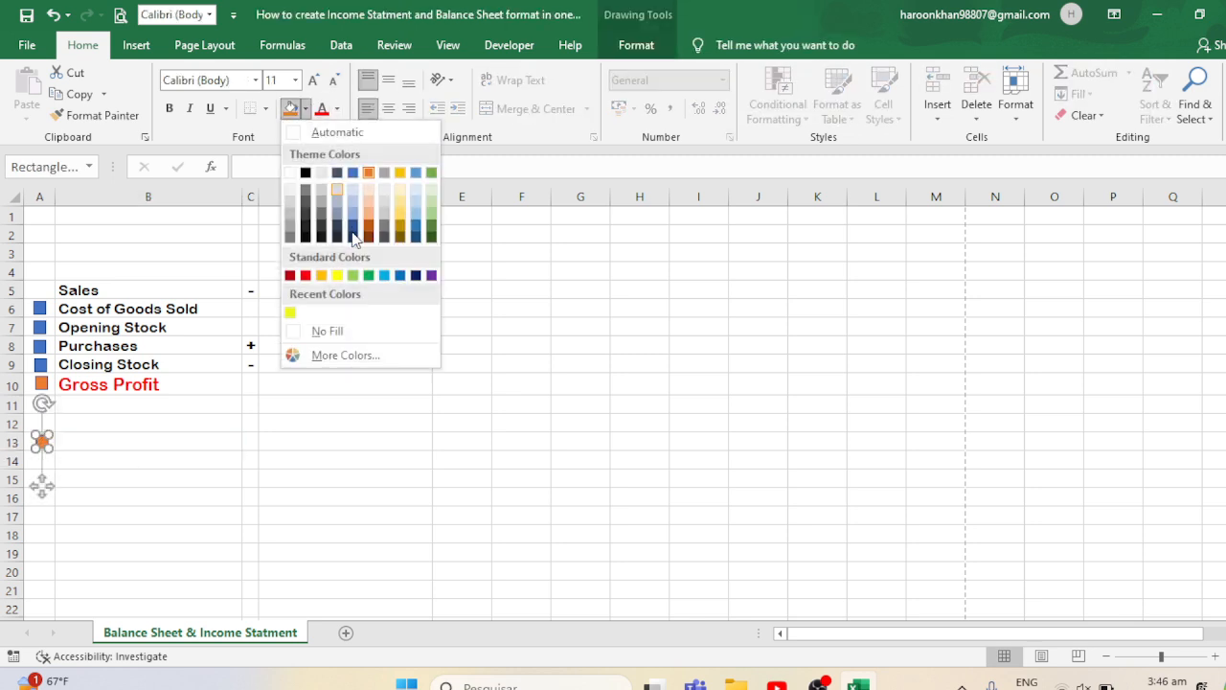
{"action": "left_click", "coordinate": [370, 277]}
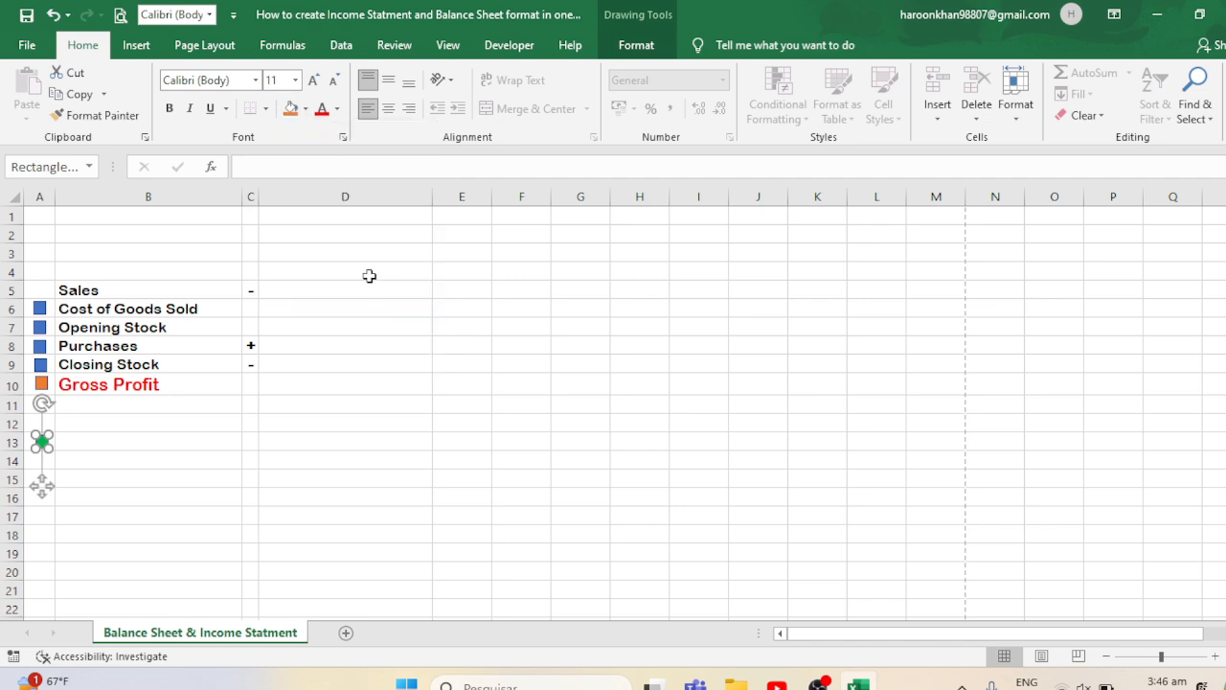
{"action": "left_click", "coordinate": [450, 387]}
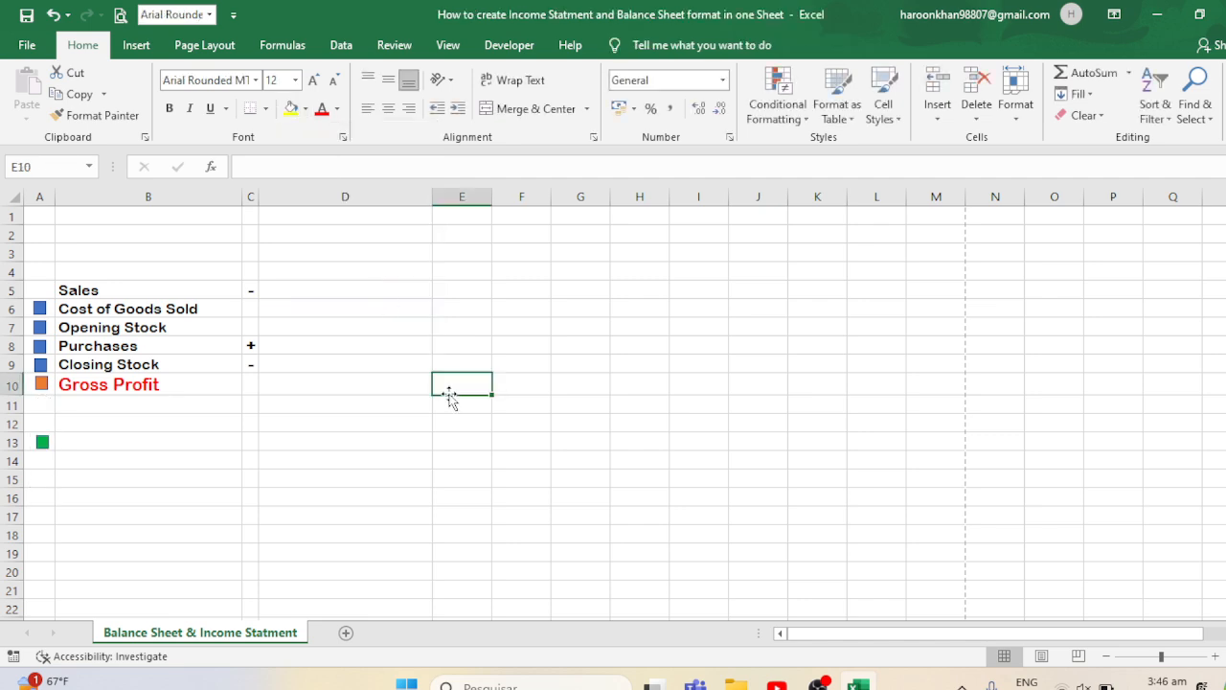
- Enter the label Operating Expenses in B13
{"action": "left_click", "coordinate": [104, 443]}
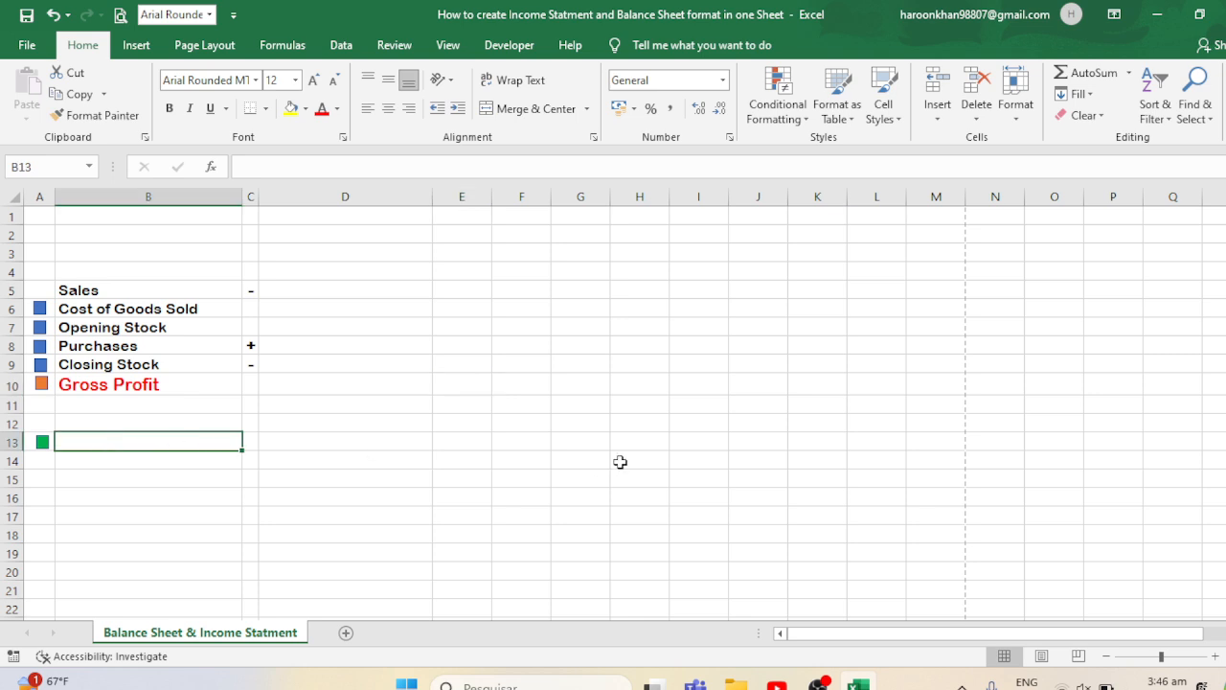
{"action": "type", "text": "Operatin"}
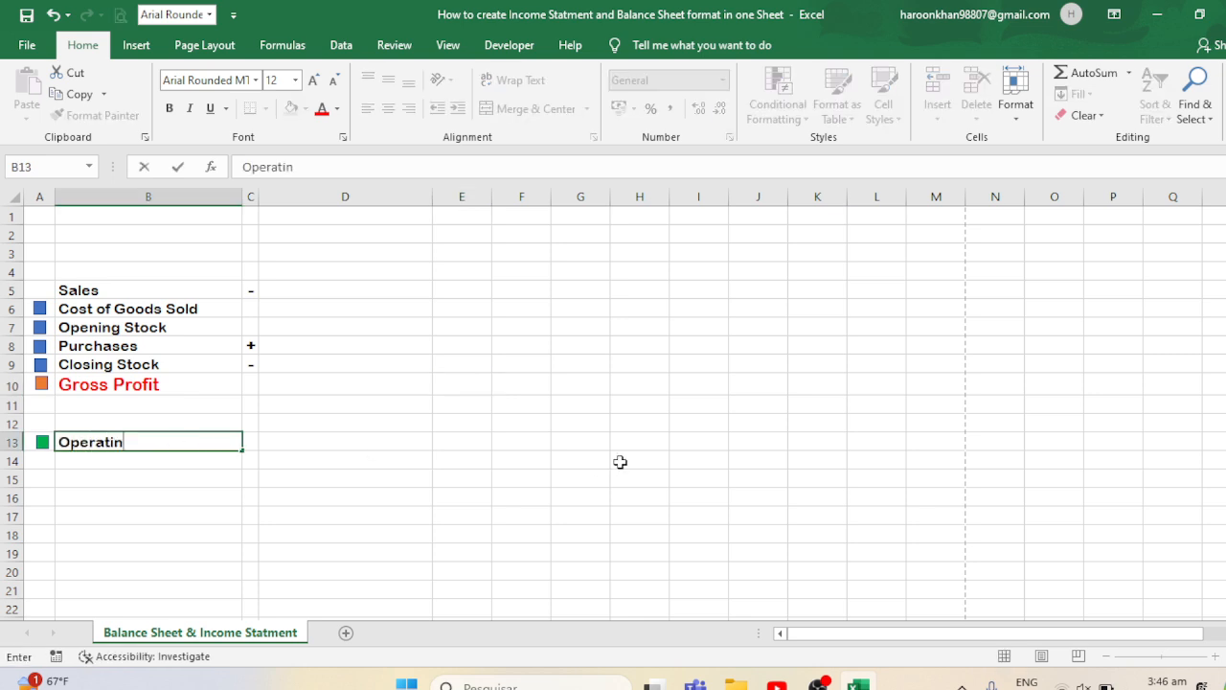
{"action": "type", "text": "g Expenses"}
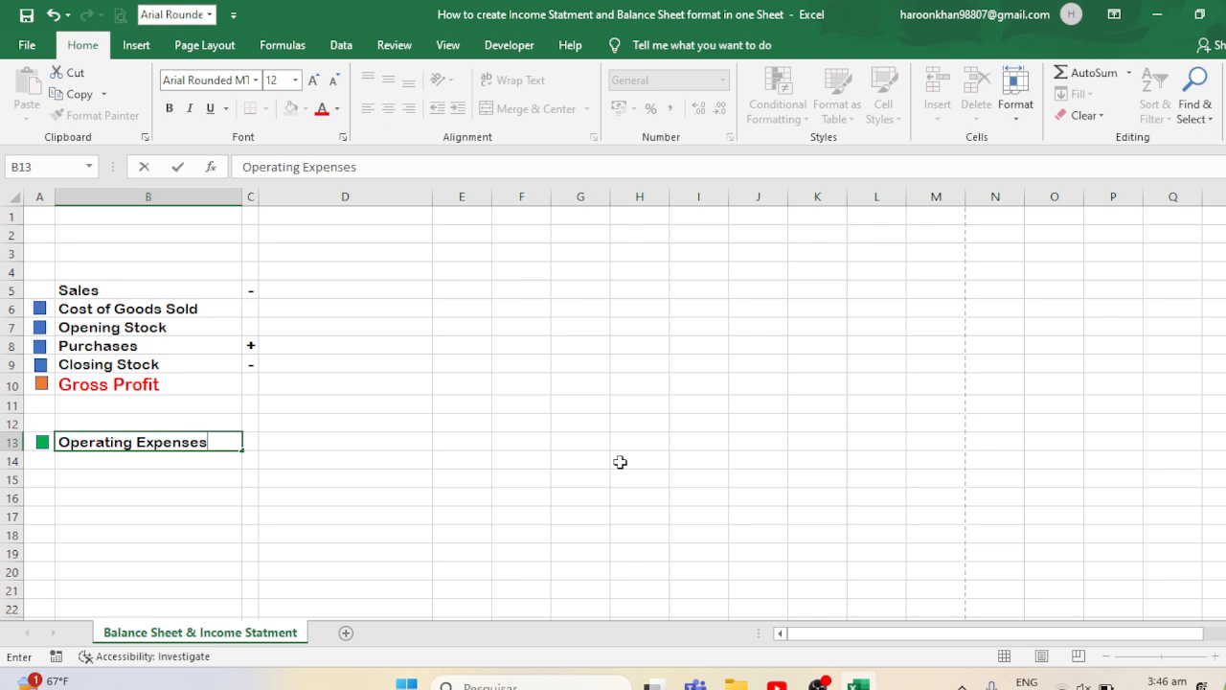
{"action": "key", "text": "ctrl+Return"}
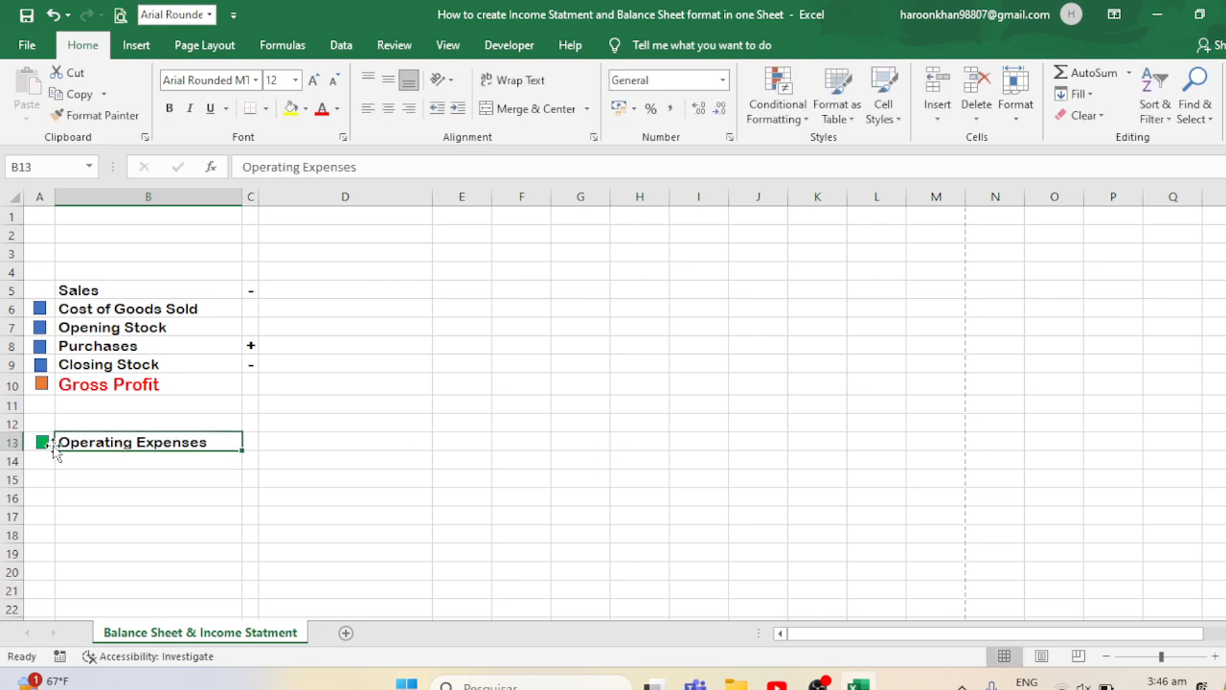
- Place six copies of the green square down column A across rows 14 to 20 and remove the square in A13
{"action": "left_click_drag", "start_coordinate": [43, 444], "coordinate": [43, 572]}
{"action": "left_click", "coordinate": [247, 586]}
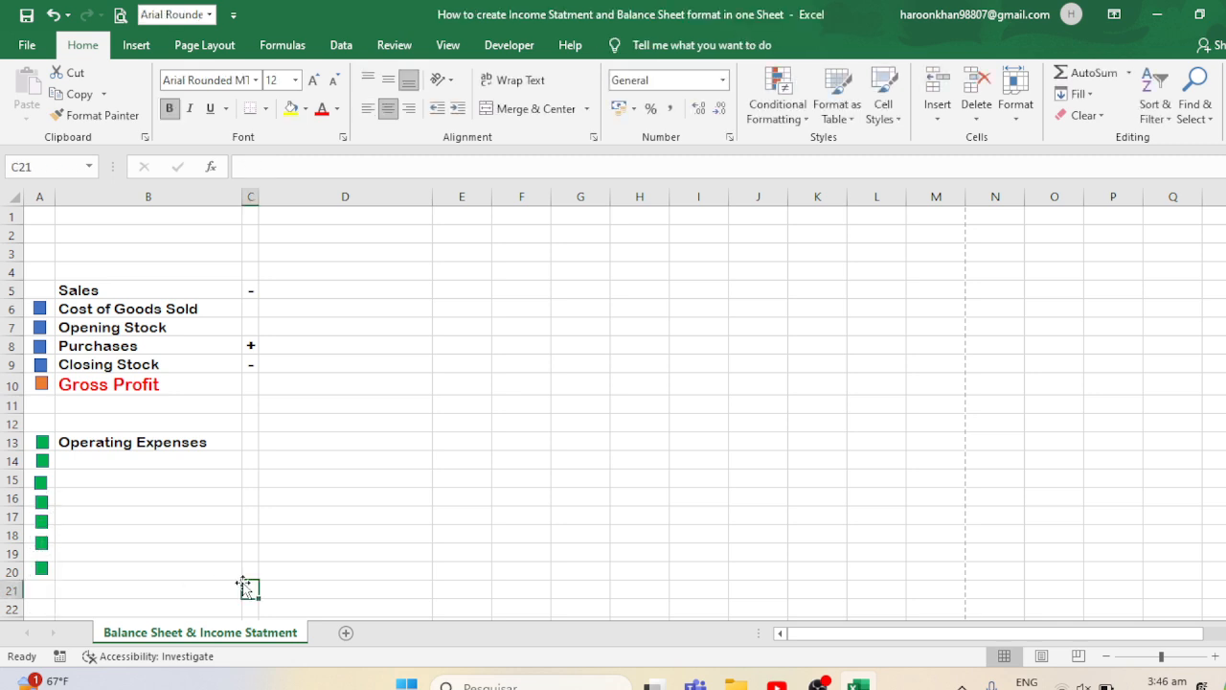
{"action": "left_click_drag", "start_coordinate": [42, 444], "coordinate": [41, 484]}
{"action": "key", "text": "Escape"}
- Enter the label Employee Wages in B14 under Operating Expenses
{"action": "left_click", "coordinate": [117, 475]}
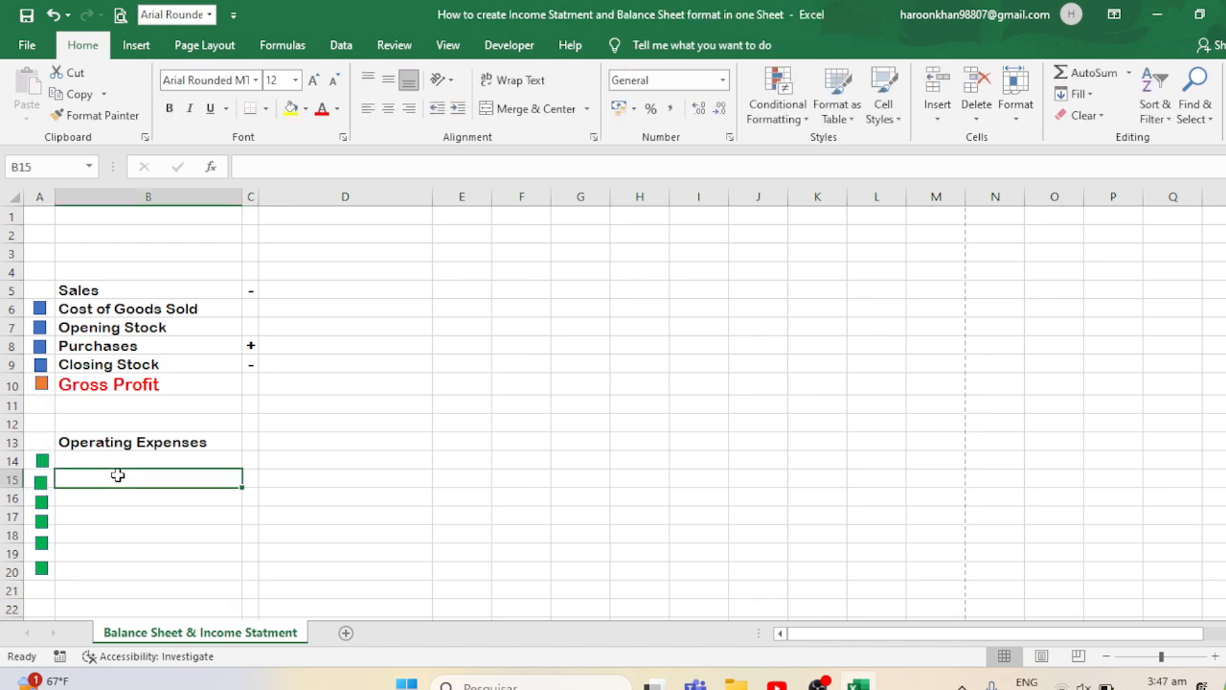
{"action": "key", "text": "Up"}
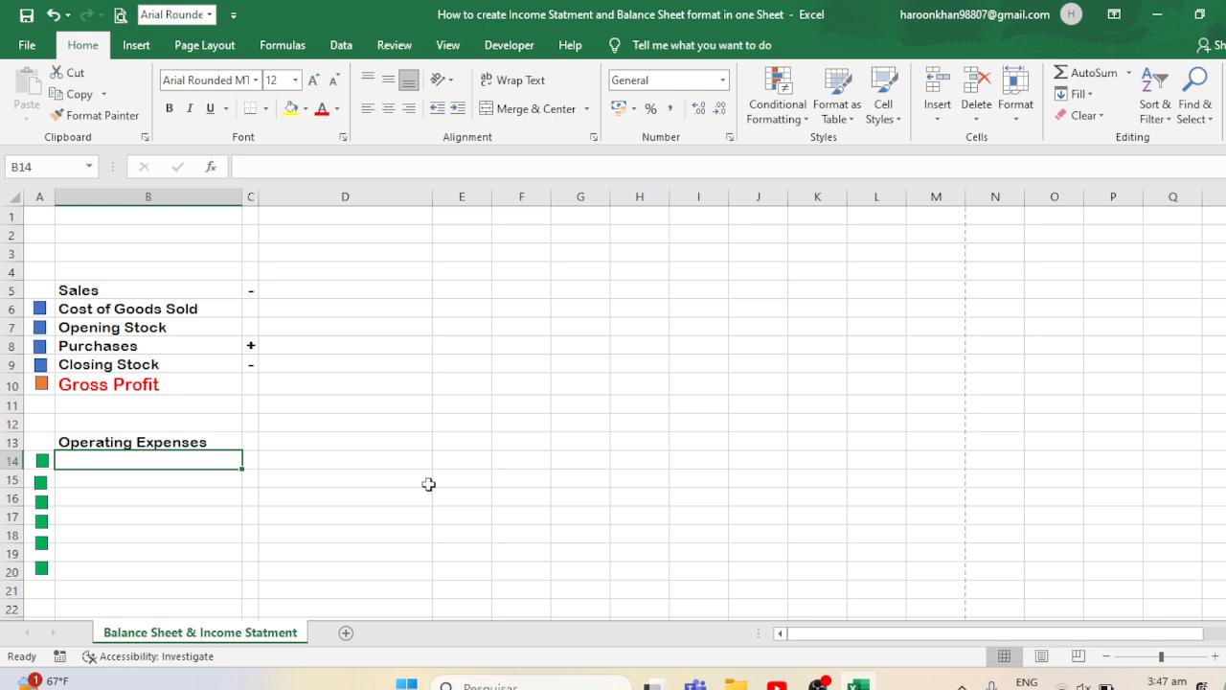
{"action": "type", "text": "W"}
{"action": "key", "text": "BackSpace"}
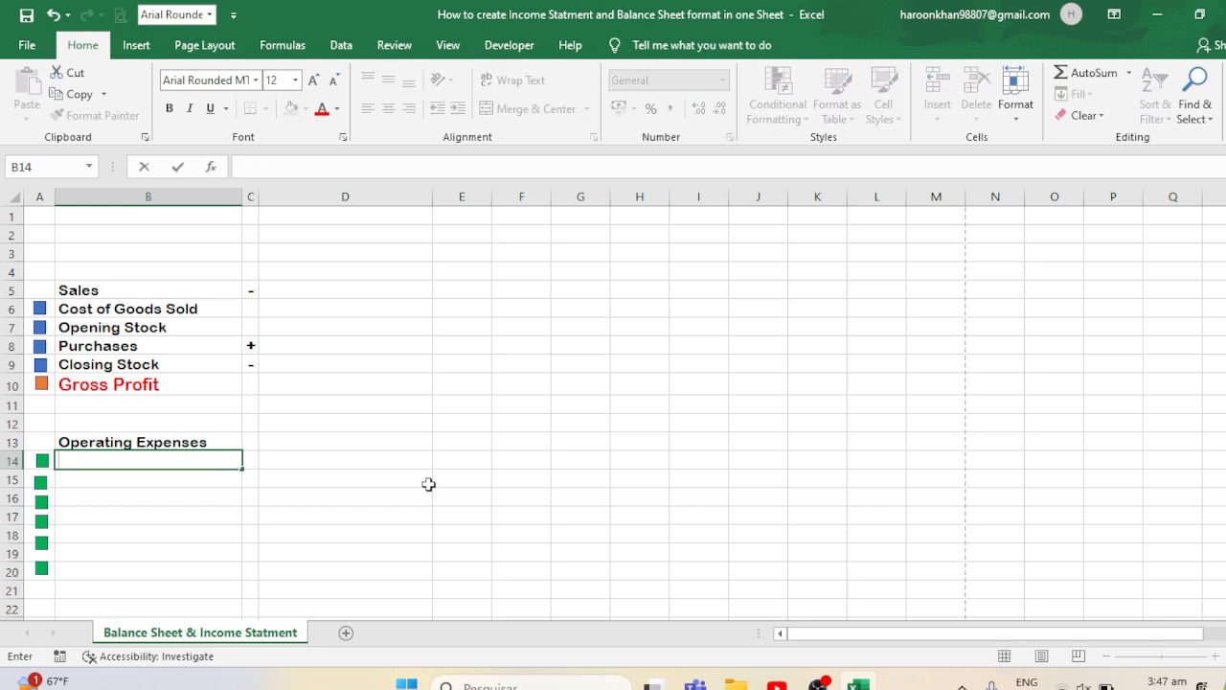
{"action": "type", "text": "Employee "}
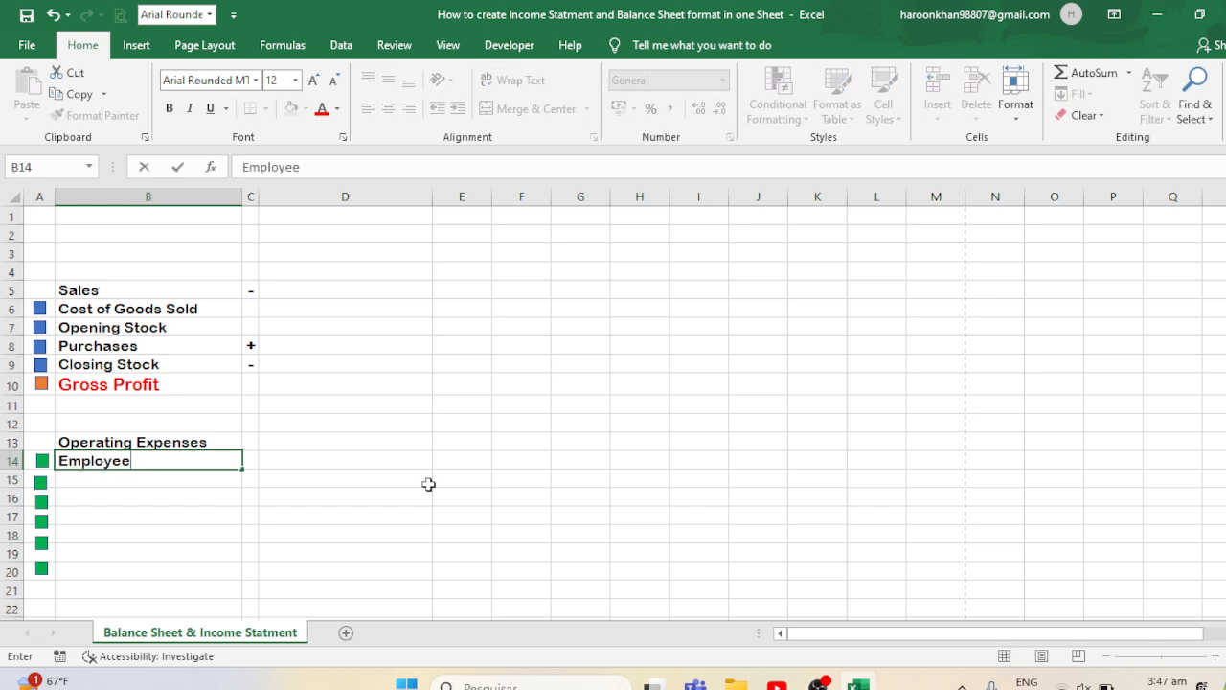
{"action": "type", "text": "Wages"}
{"action": "key", "text": "Return"}
- Enter the label Repairs in B15 below Employee Wages
{"action": "type", "text": "A"}
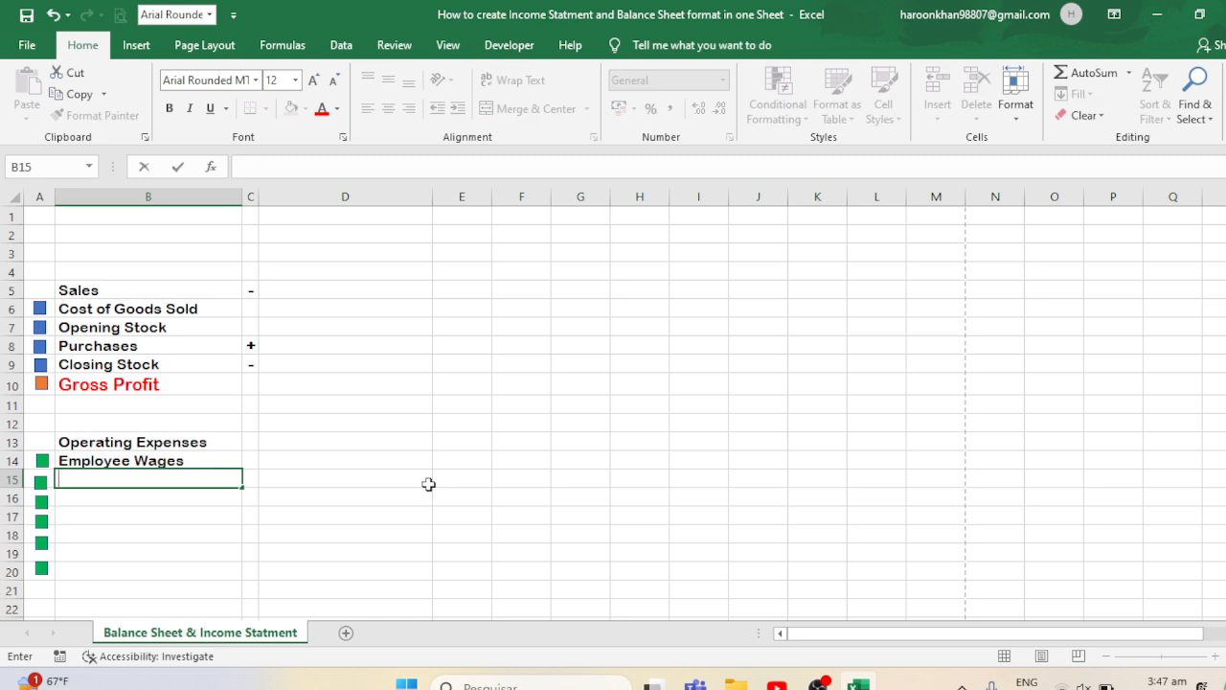
{"action": "type", "text": "Reparis"}
{"action": "key", "text": "Return"}
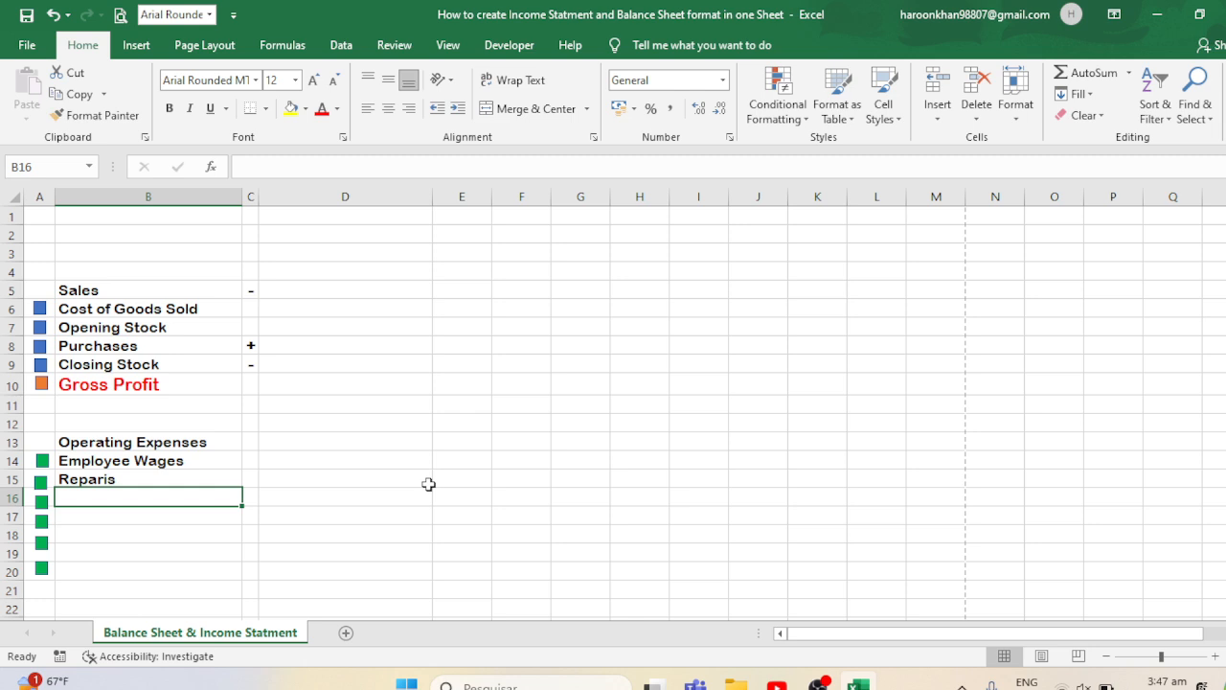
{"action": "key", "text": "Up"}
{"action": "type", "text": "Re"}
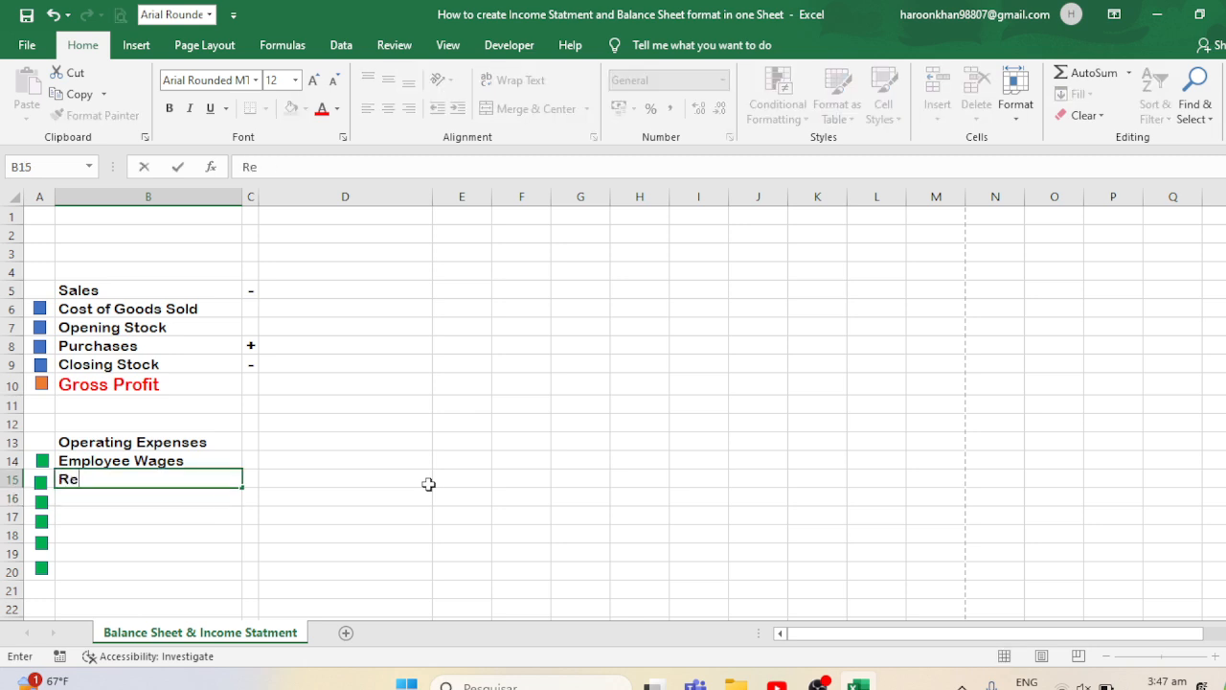
{"action": "type", "text": "pairs"}
{"action": "key", "text": "Return"}
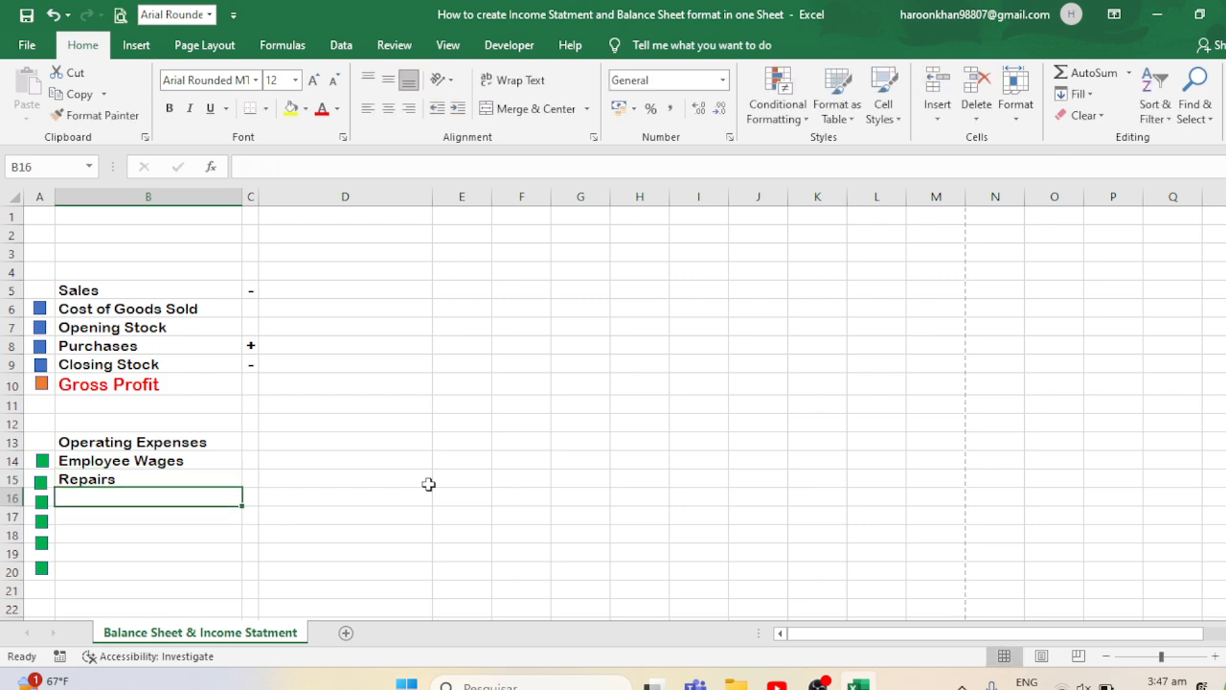
- Enter the labels Advertisement in B16 and Rent in B17
{"action": "type", "text": "Adve"}
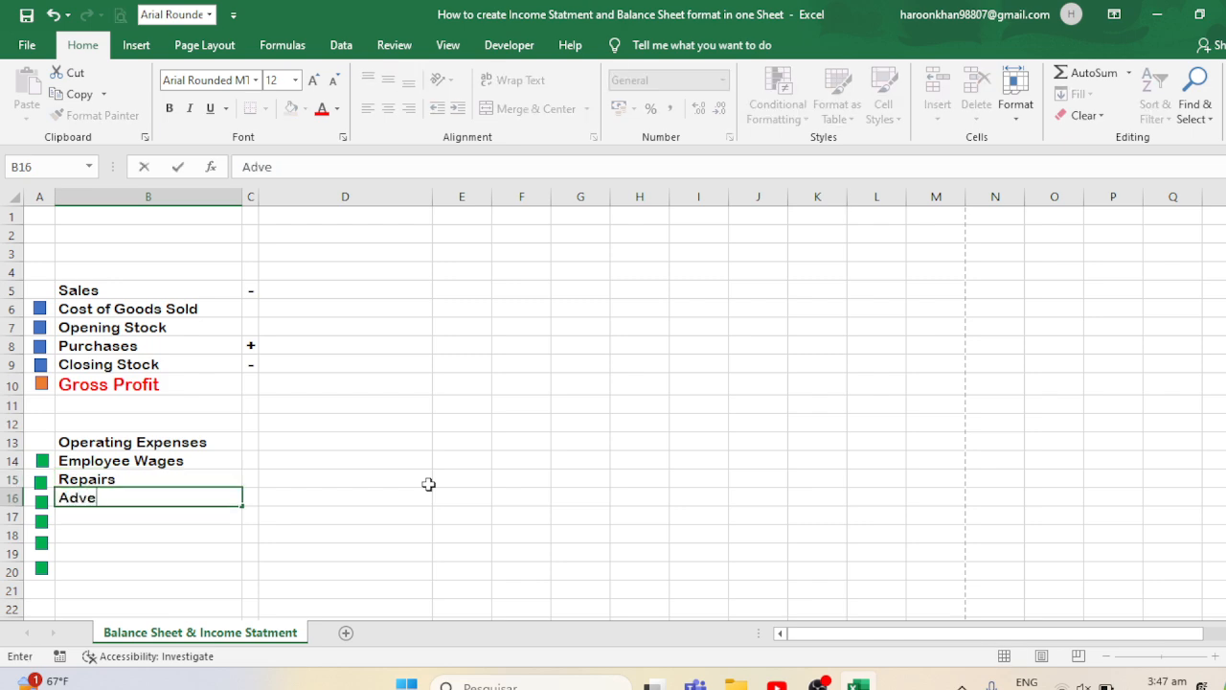
{"action": "type", "text": "rtisement"}
{"action": "key", "text": "Return"}
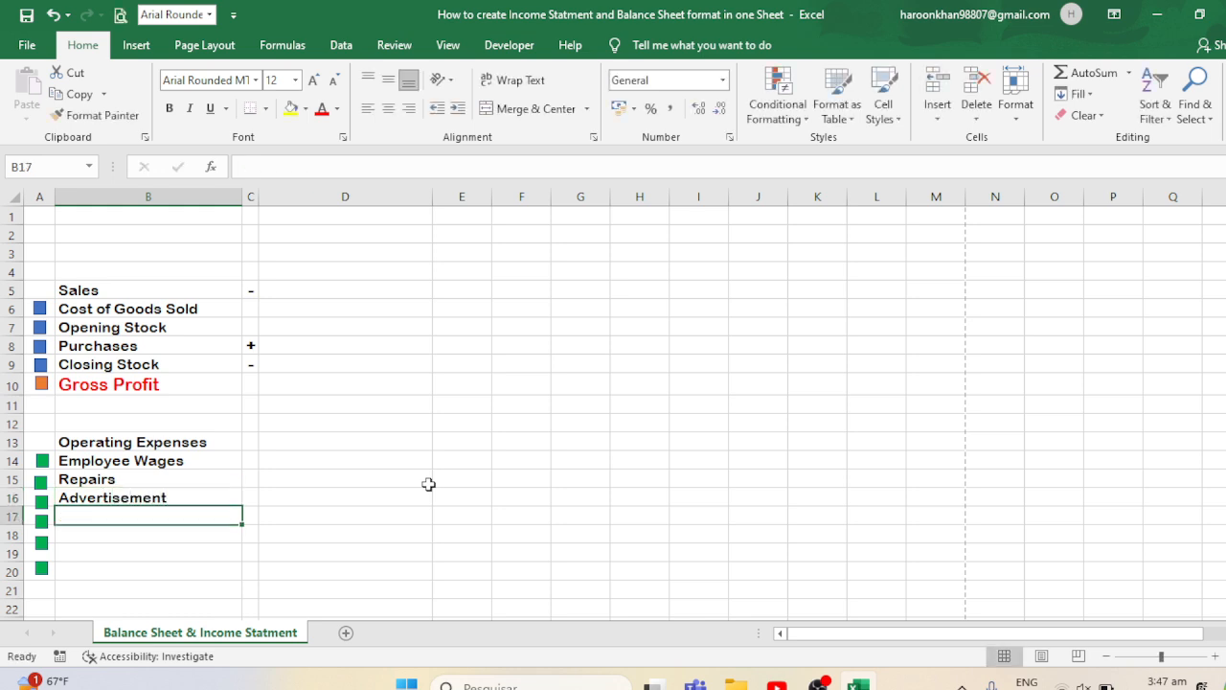
{"action": "type", "text": "Rent"}
{"action": "key", "text": "Return"}
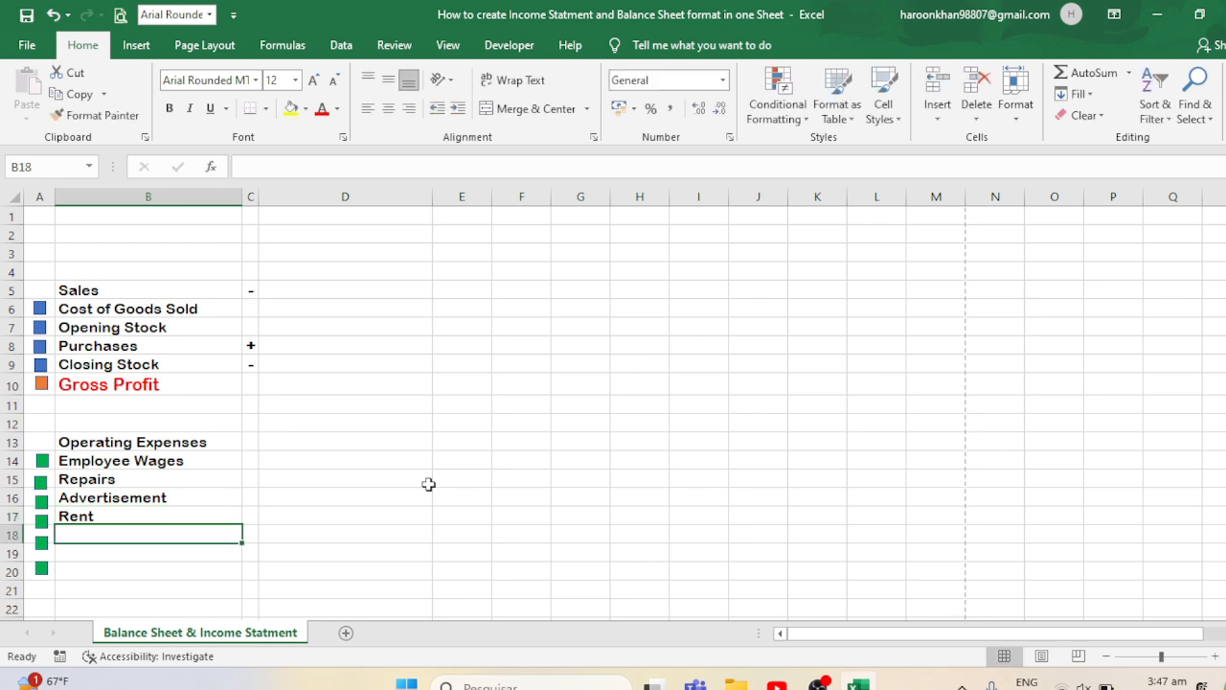
- Enter the labels Electricity Bills in B18 and Internet Bill in B19
{"action": "type", "text": "El"}
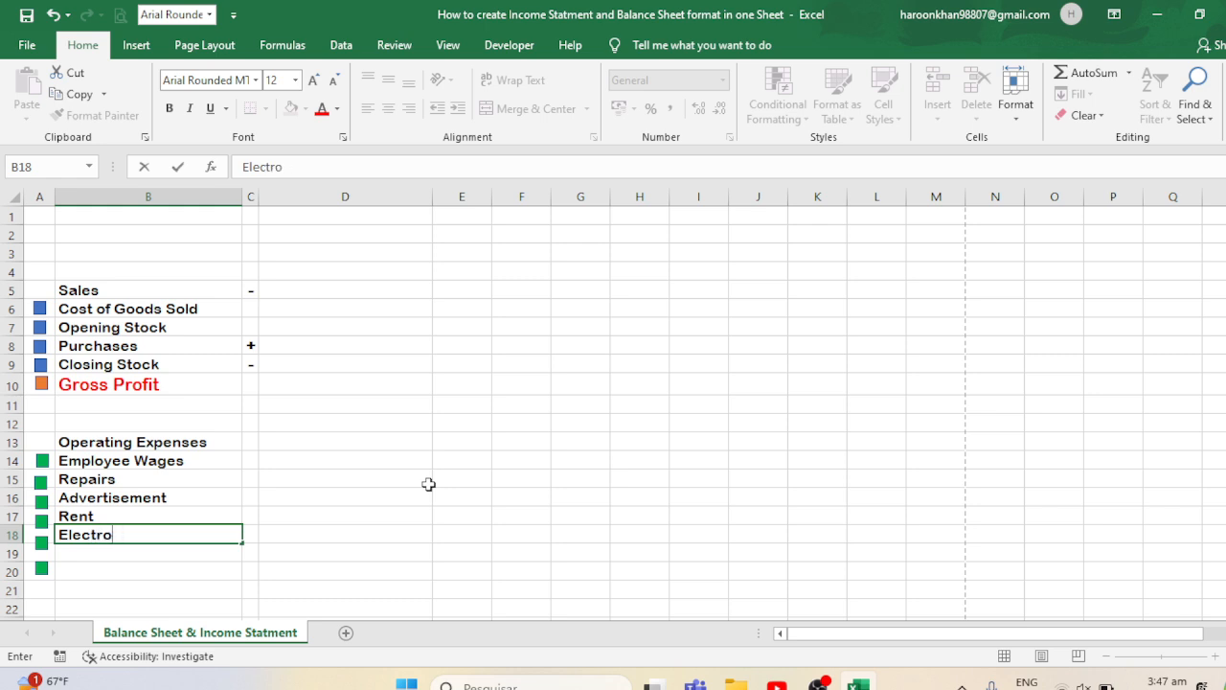
{"action": "type", "text": "ectricity Bills"}
{"action": "key", "text": "Return"}
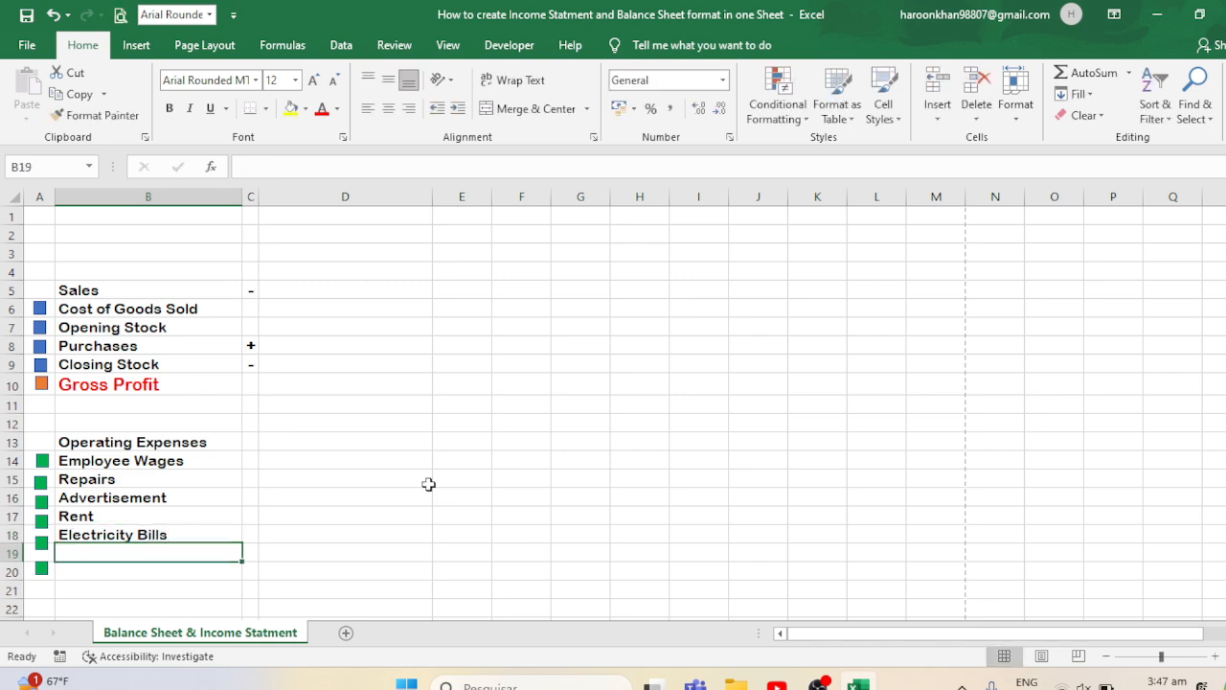
{"action": "type", "text": "Internet"}
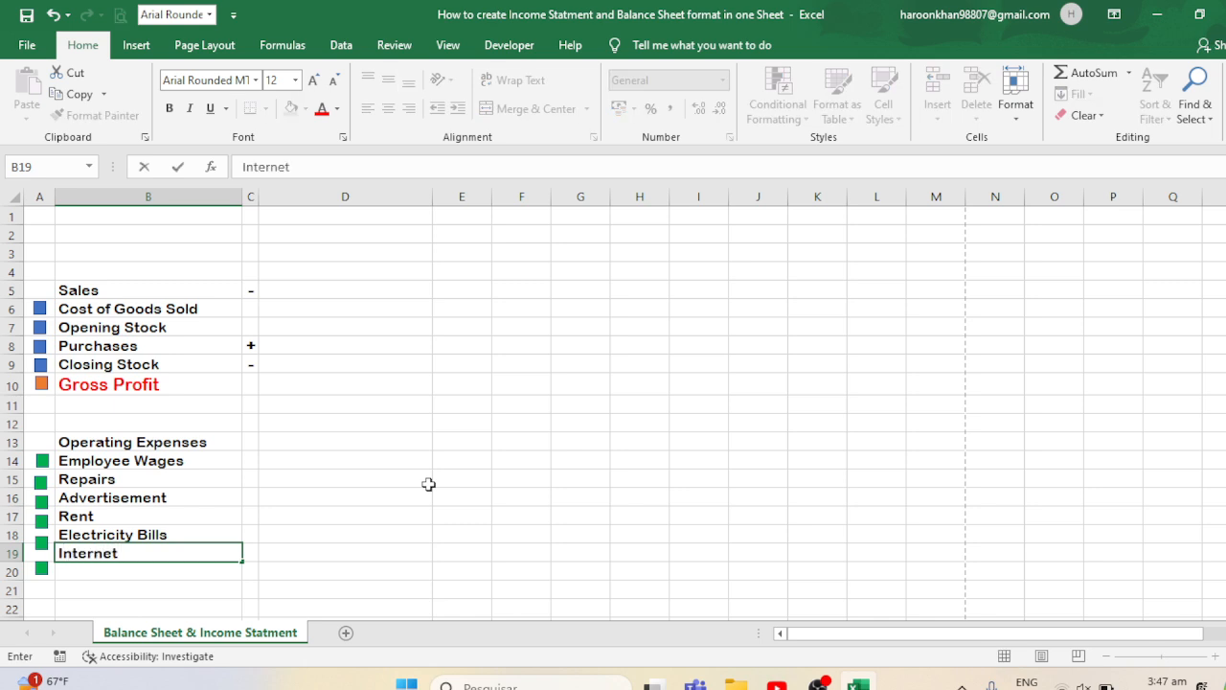
{"action": "type", "text": " Bill"}
{"action": "key", "text": "Return"}
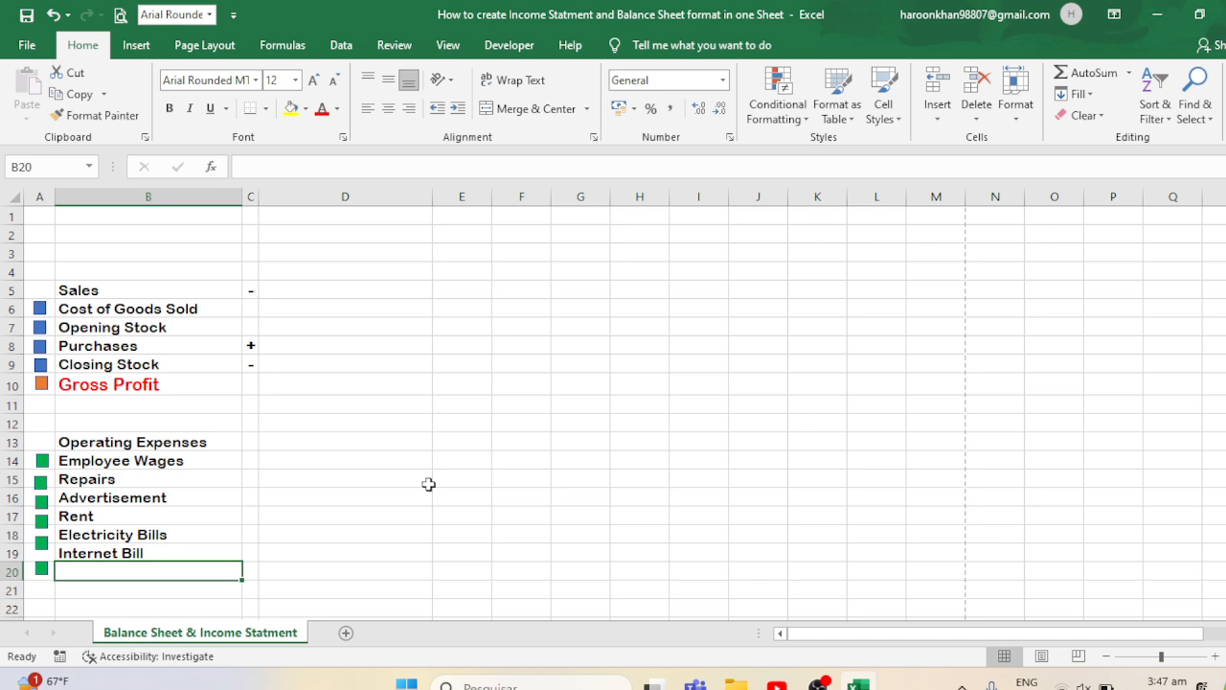
- Enter the label Gass Bill in B20 as the last operating expense
{"action": "type", "text": "St"}
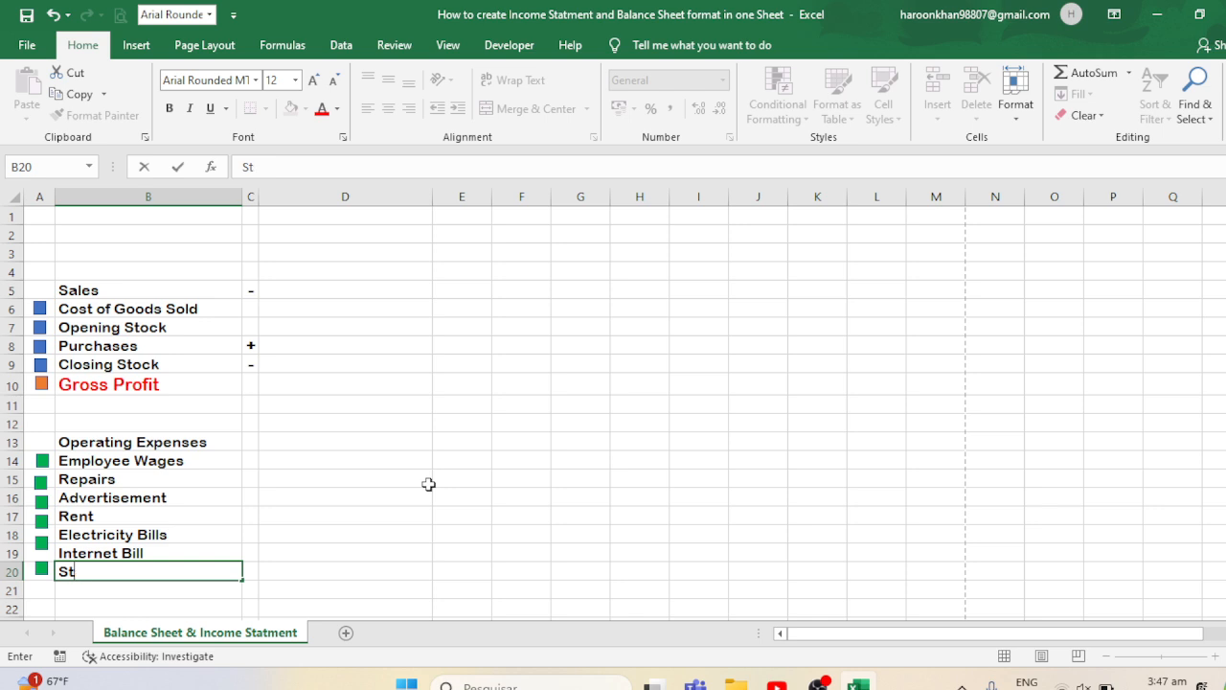
{"action": "key", "text": "BackSpace"}
{"action": "key", "text": "BackSpace"}
{"action": "type", "text": "Gass"}
{"action": "type", "text": " G"}
{"action": "key", "text": "BackSpace"}
{"action": "type", "text": "Bill"}
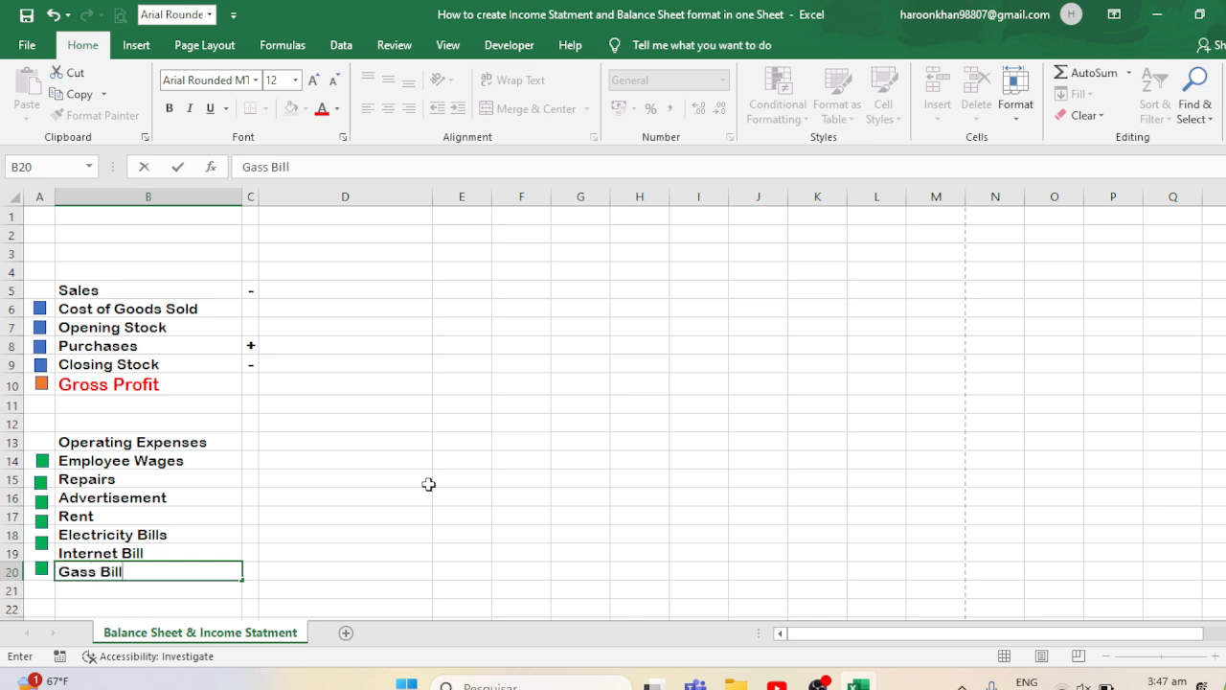
{"action": "key", "text": "Return"}
{"action": "key", "text": "Return"}
{"action": "key", "text": "Return"}
{"action": "key", "text": "Return"}
{"action": "key", "text": "Return"}
{"action": "key", "text": "Return"}
{"action": "key", "text": "Return"}
{"action": "key", "text": "Return"}
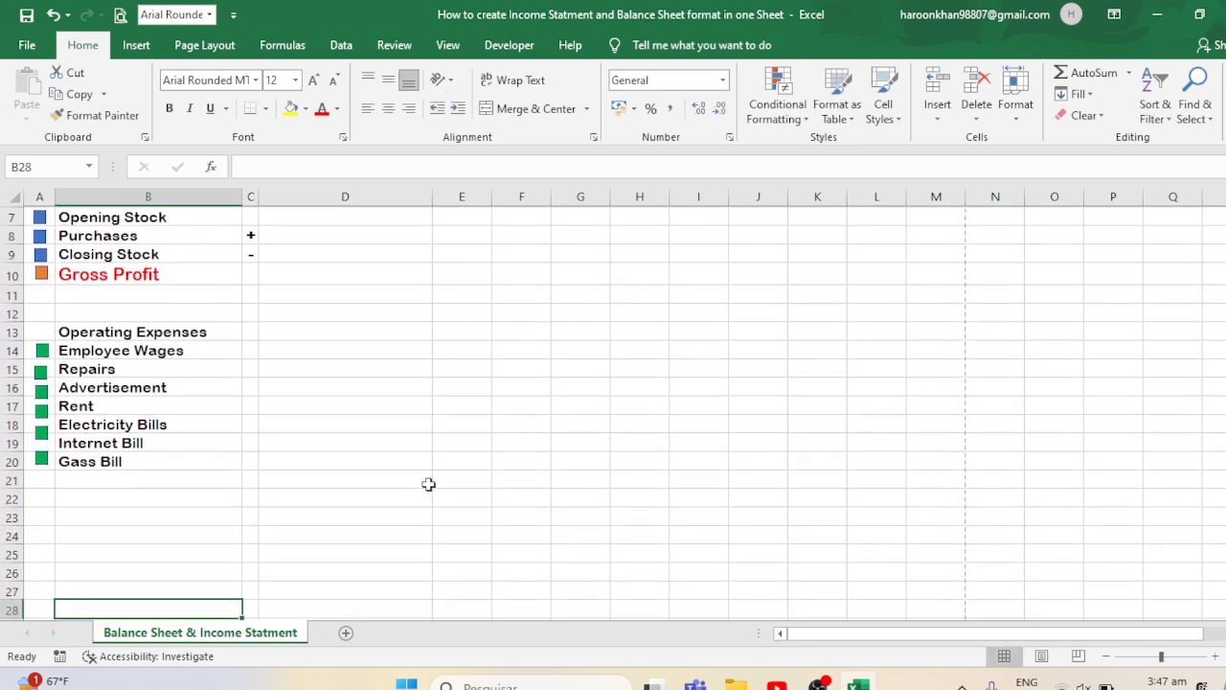
- Place a copy of the green A20 square in A21 and fill the copy with red
{"action": "left_click", "coordinate": [41, 458]}
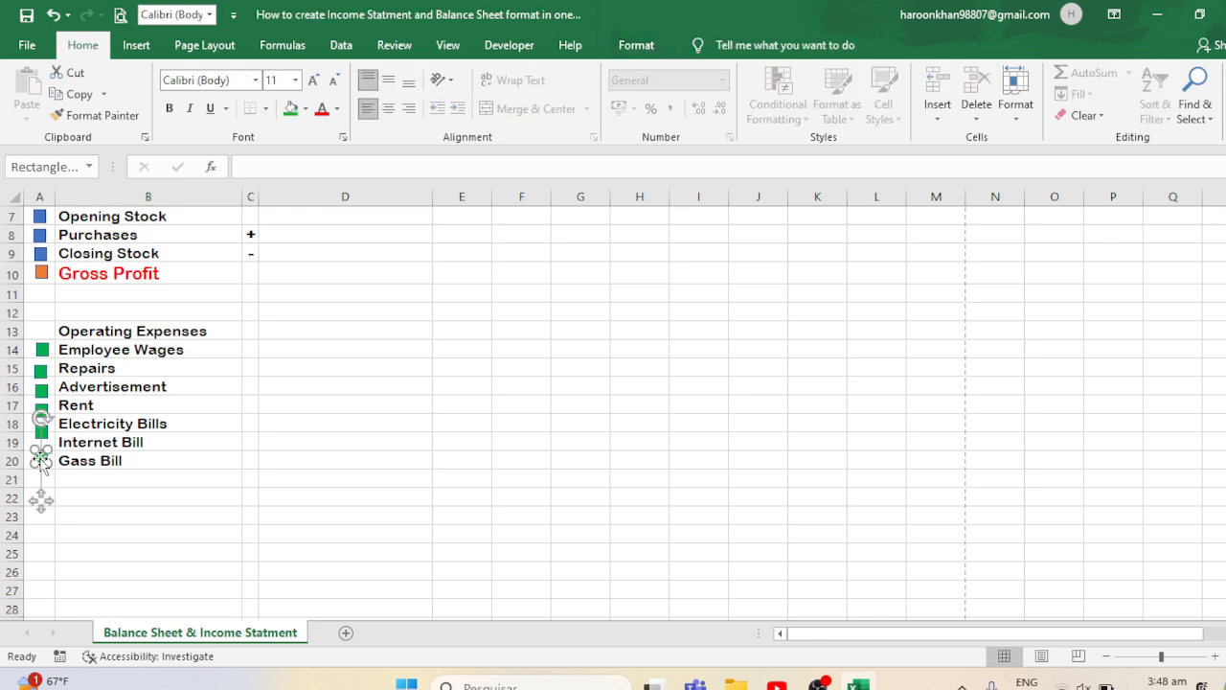
{"action": "key", "text": "ctrl+c"}
{"action": "key", "text": "ctrl+v"}
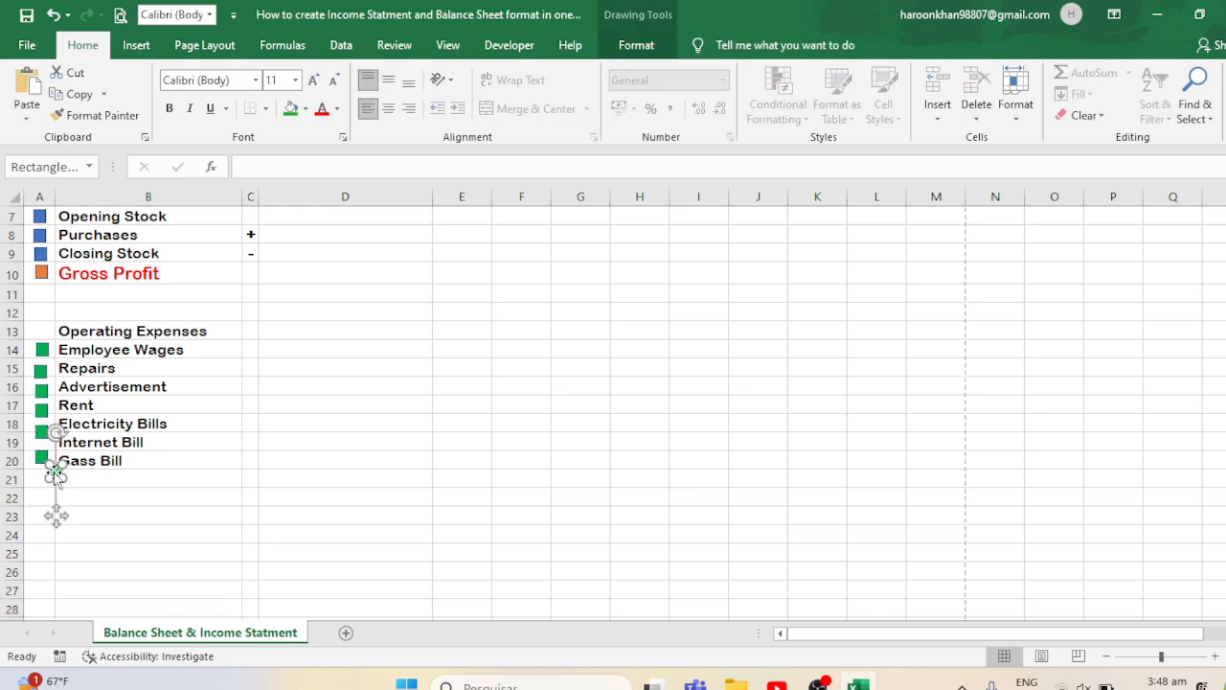
{"action": "left_click_drag", "start_coordinate": [52, 471], "coordinate": [41, 478]}
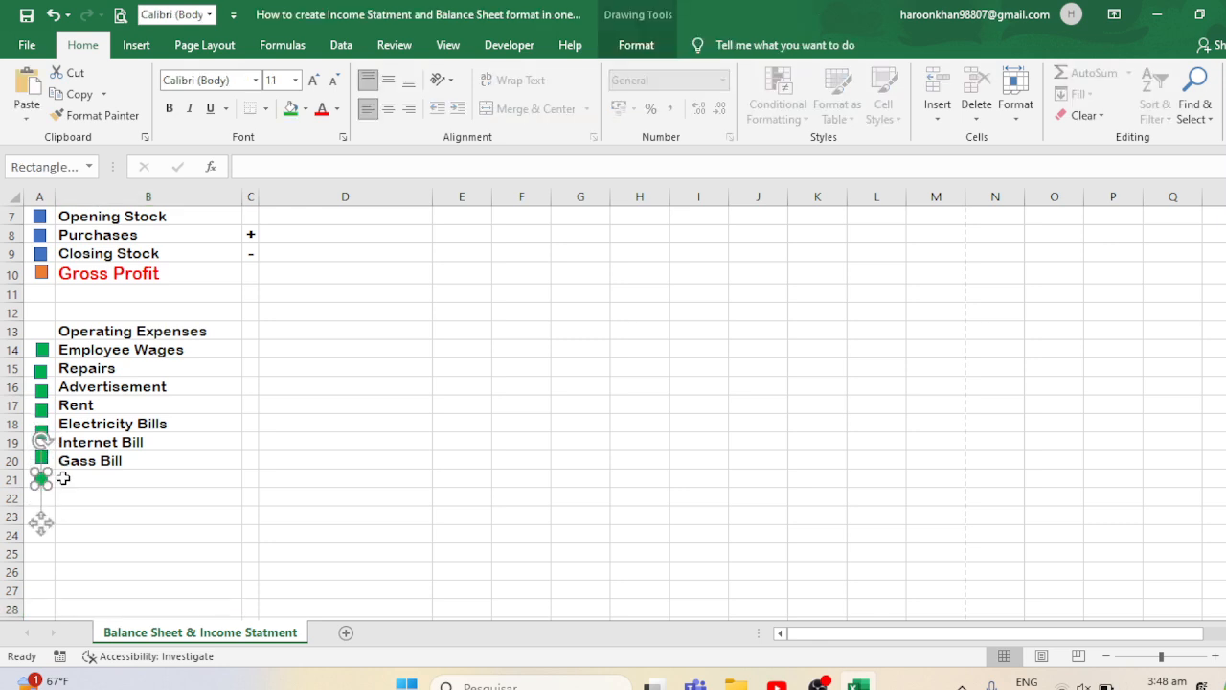
{"action": "left_click", "coordinate": [307, 108]}
{"action": "left_click", "coordinate": [305, 275]}
{"action": "left_click", "coordinate": [251, 479]}
- Format cell B21 with a font size of 14 and bold
{"action": "left_click", "coordinate": [191, 483]}
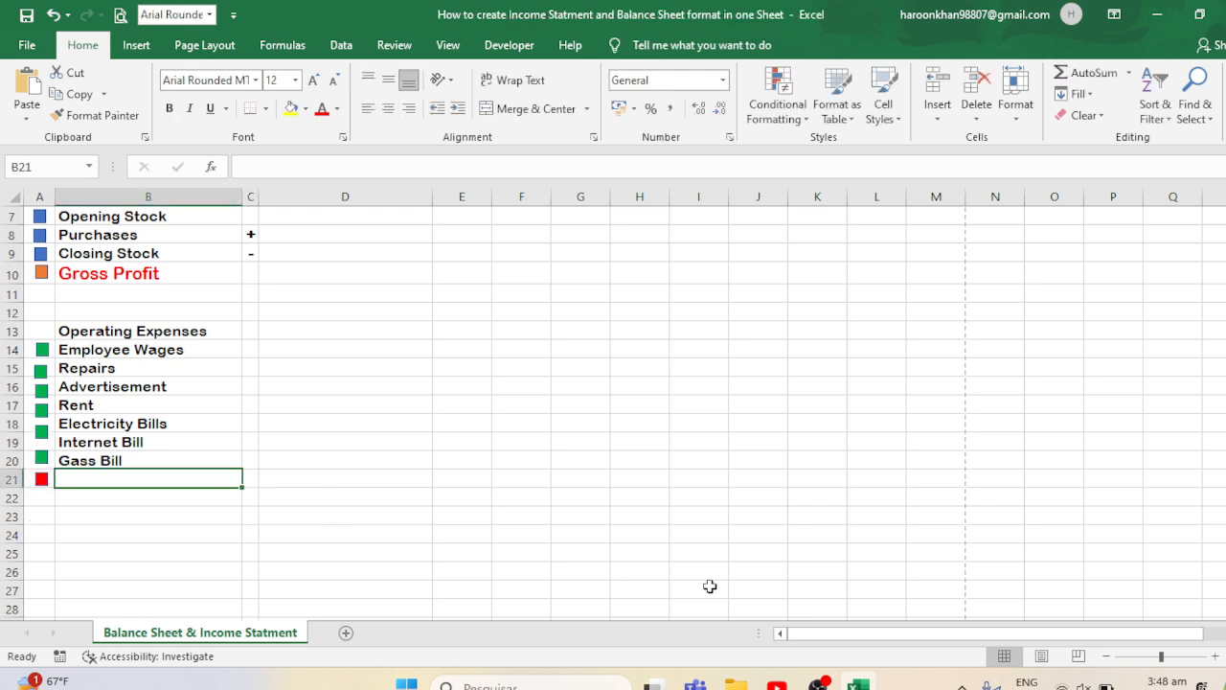
{"action": "left_click", "coordinate": [333, 80]}
{"action": "left_click", "coordinate": [314, 81]}
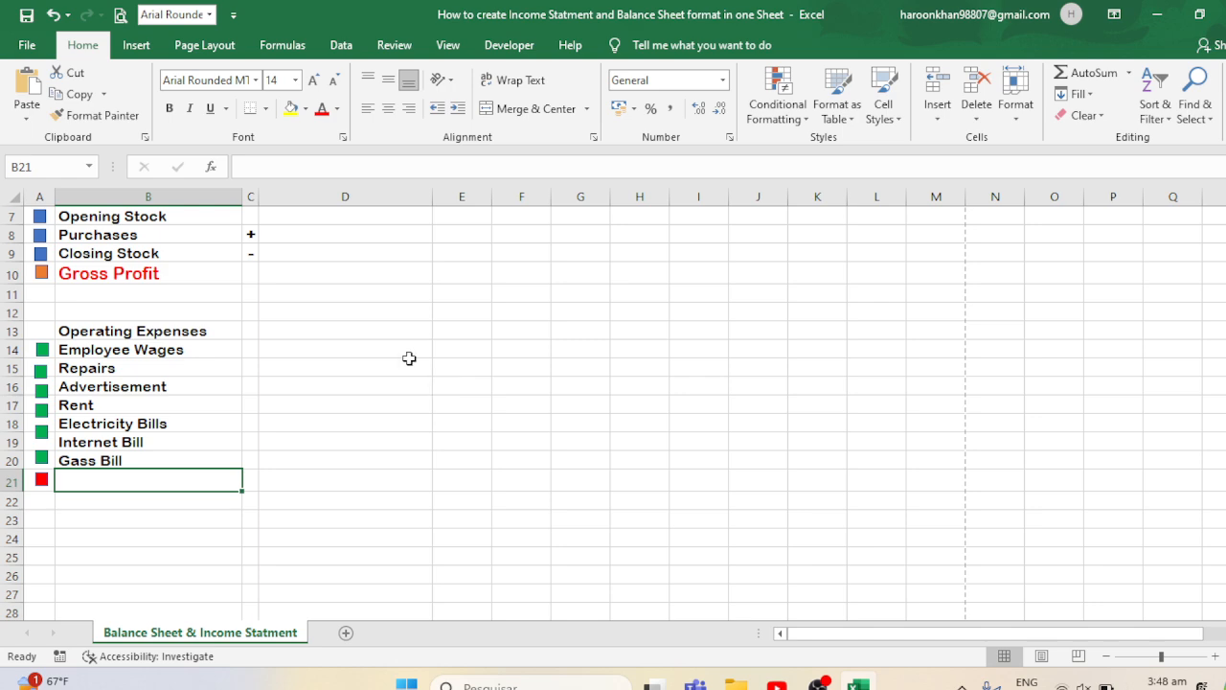
{"action": "left_click", "coordinate": [173, 109]}
- Enter the label Net Profit in B21 beside the red square
{"action": "type", "text": "Net"}
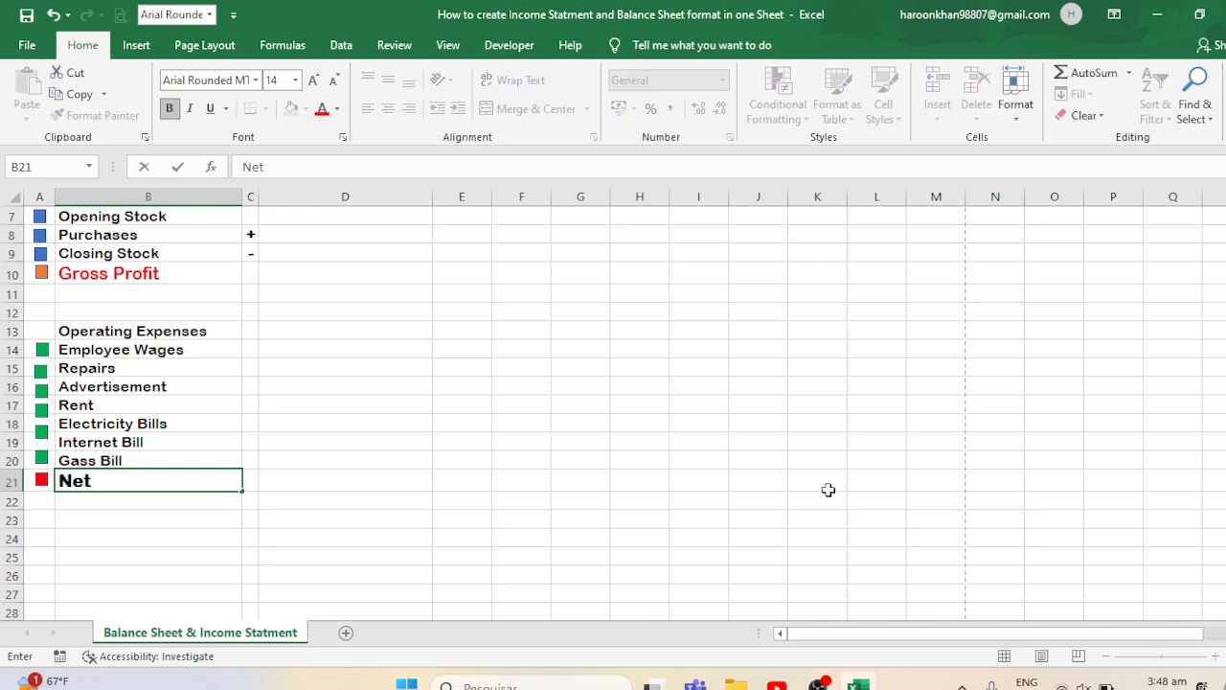
{"action": "type", "text": " Profit"}
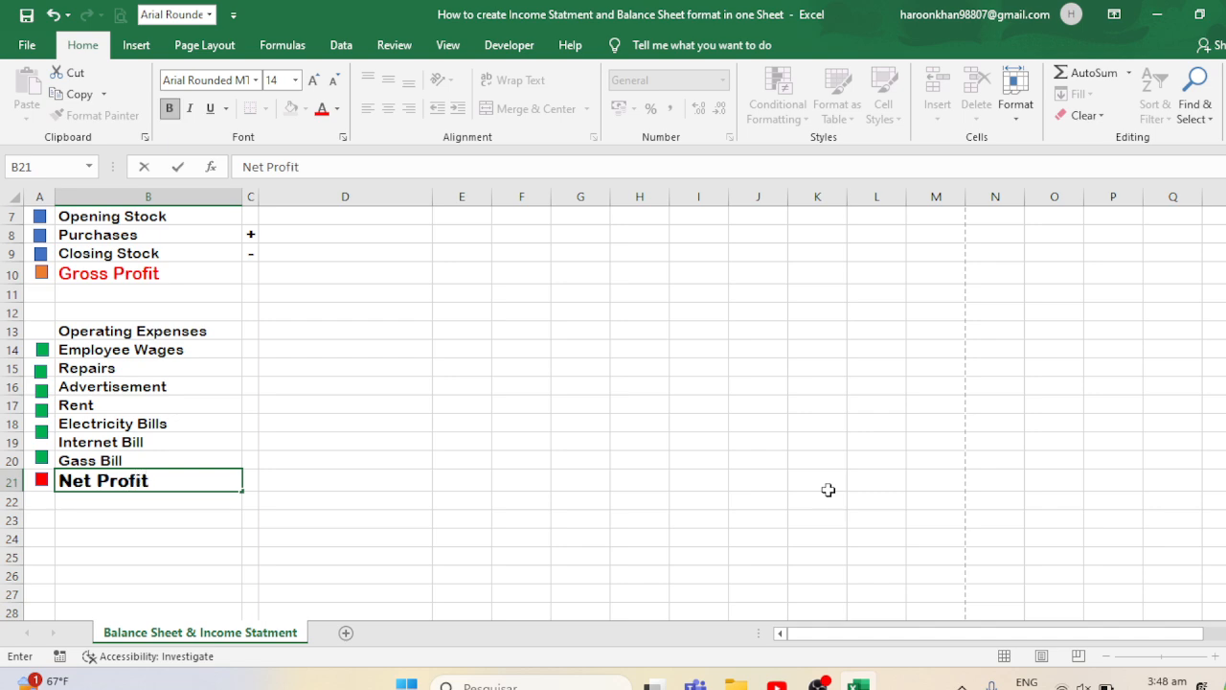
{"action": "key", "text": "Return"}
{"action": "key", "text": "Up"}
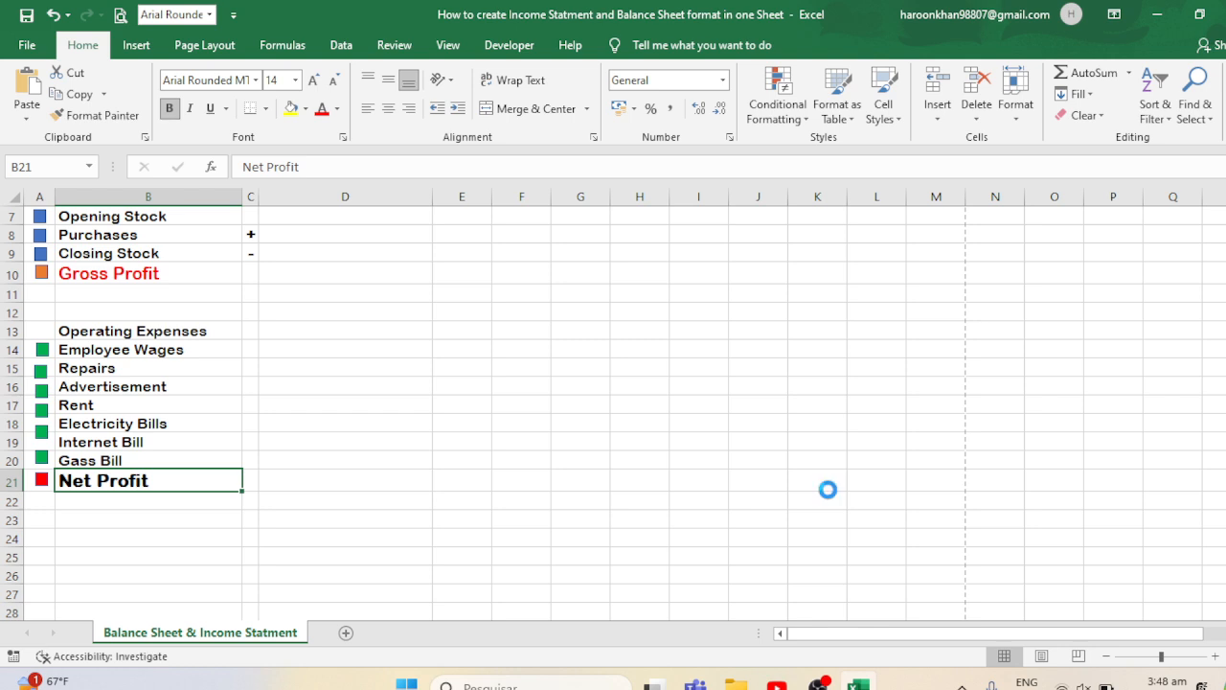
- Narrow column D to roughly two thirds of its width
{"action": "left_click", "coordinate": [272, 484]}
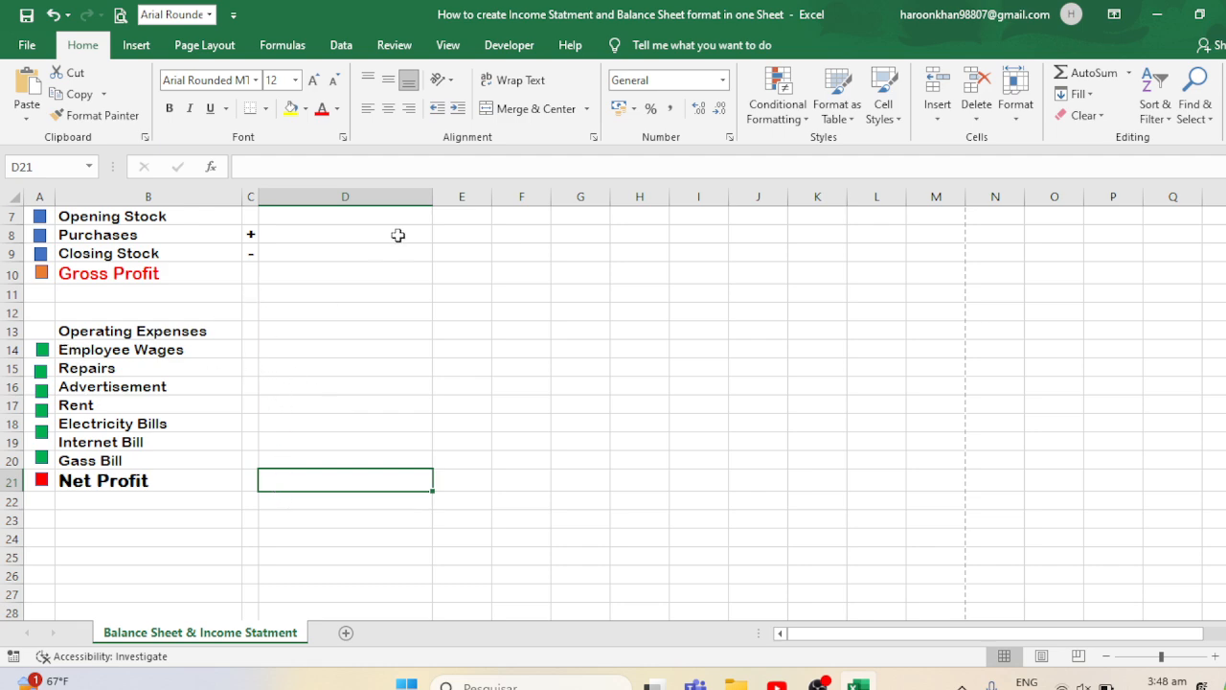
{"action": "left_click_drag", "start_coordinate": [431, 198], "coordinate": [380, 213]}
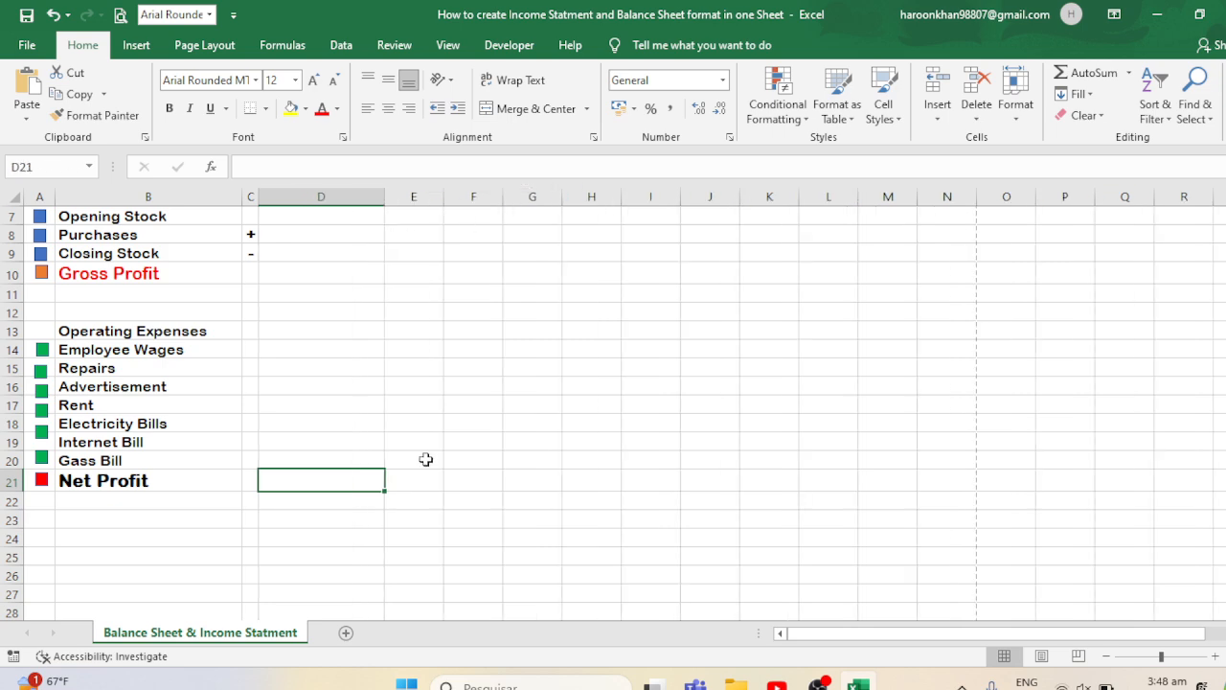
{"action": "key", "text": "Right"}
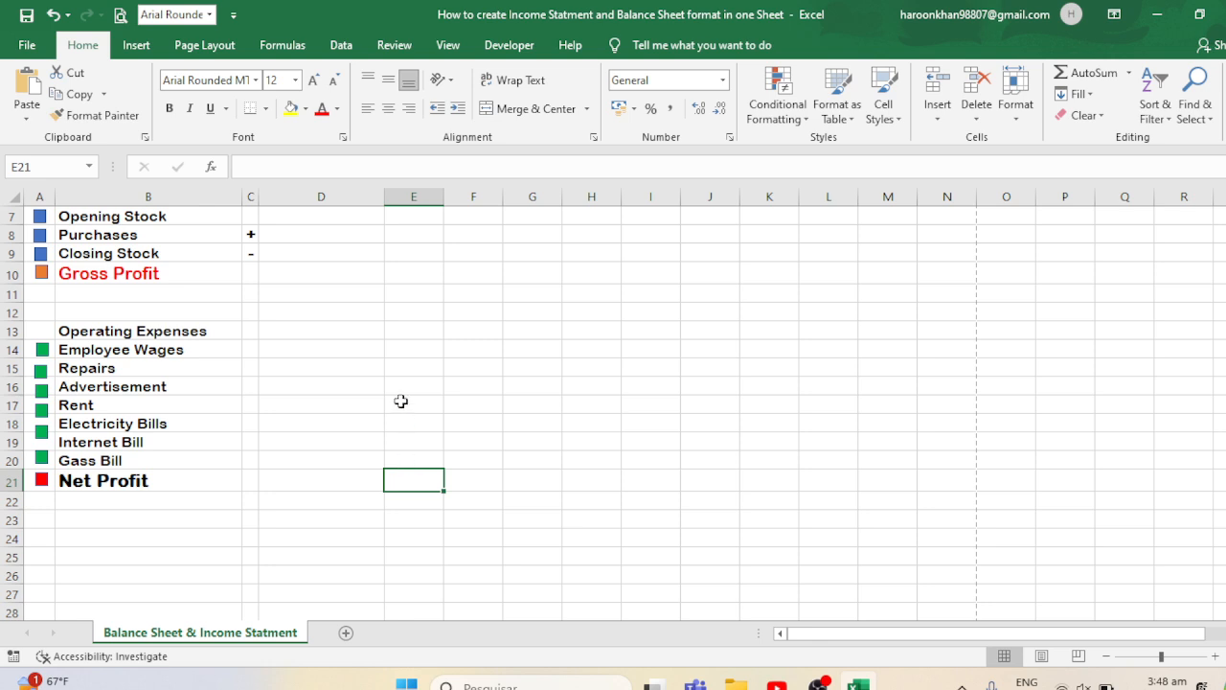
- Enter the label Total Expenses in B23
{"action": "left_click", "coordinate": [155, 518]}
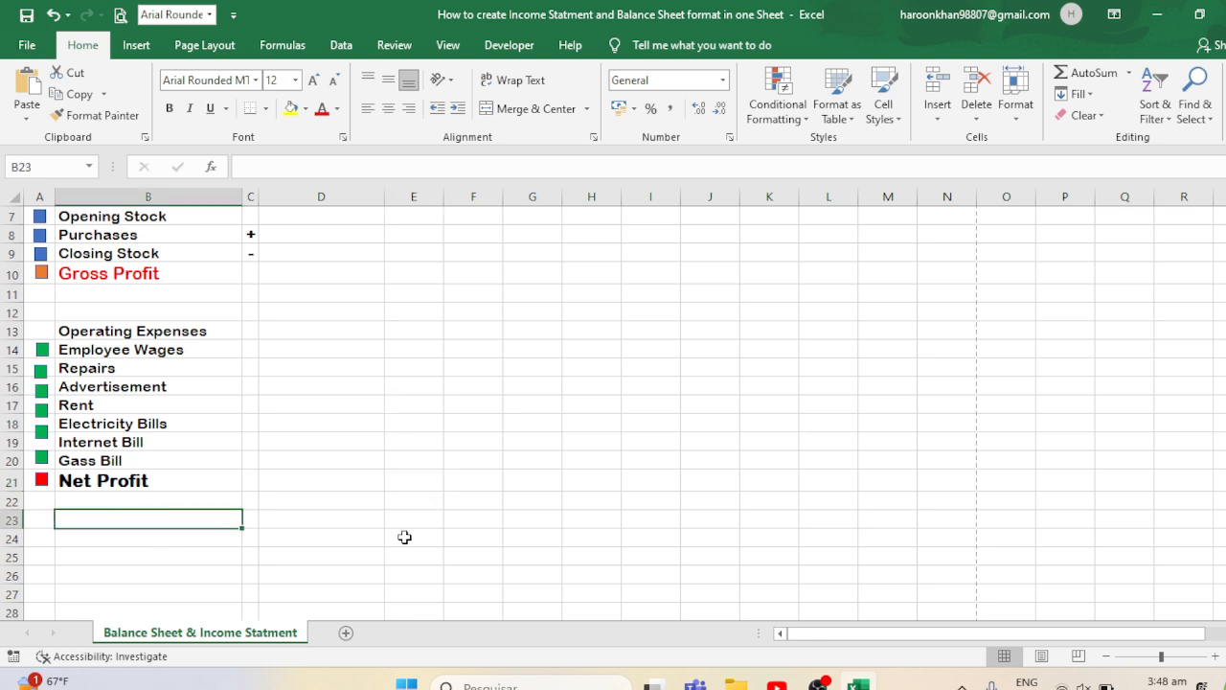
{"action": "type", "text": "Y"}
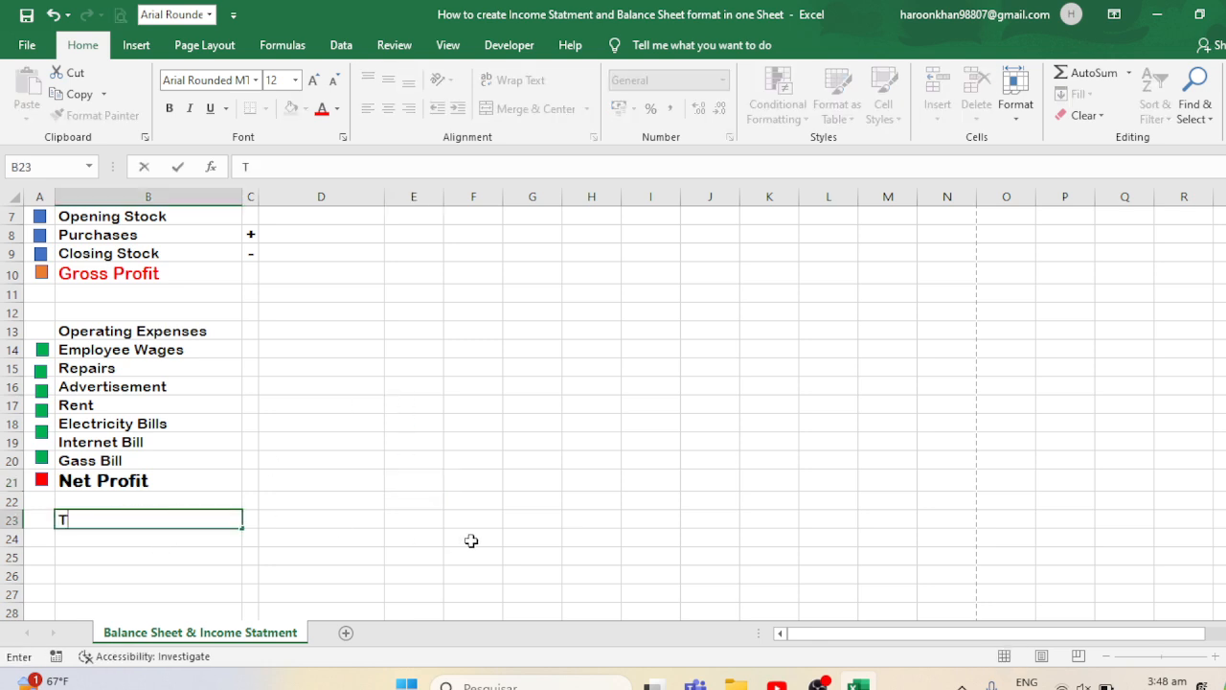
{"action": "type", "text": "otal Expense"}
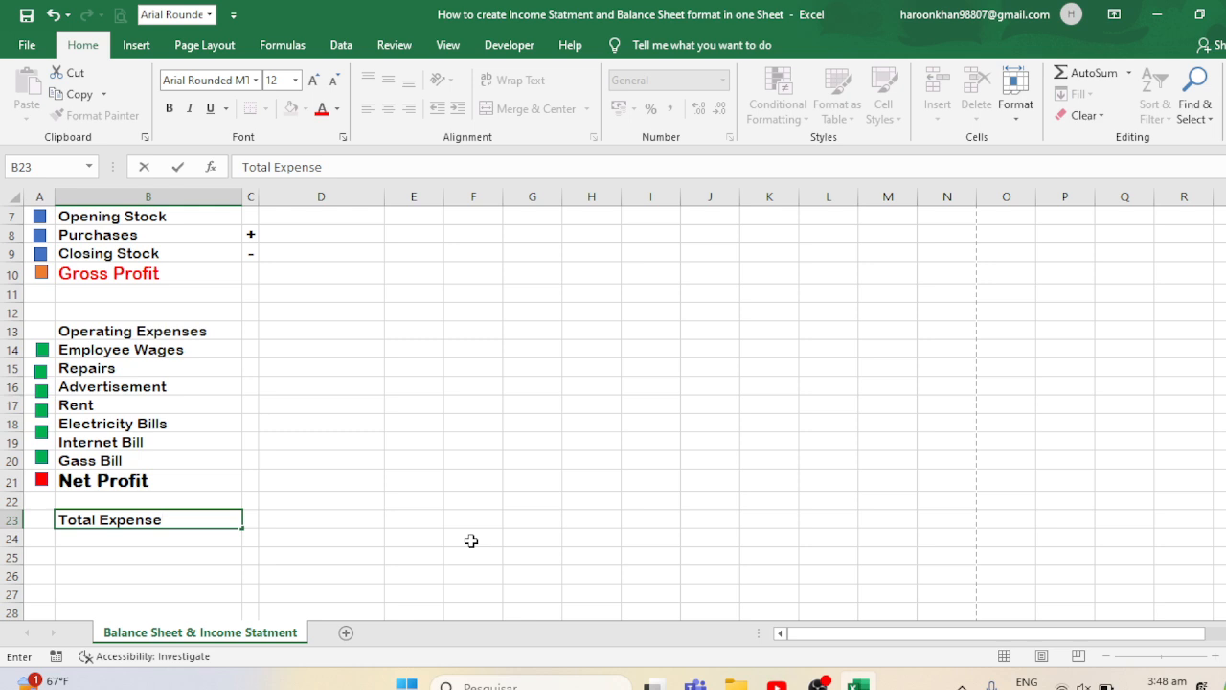
{"action": "type", "text": "s"}
{"action": "key", "text": "Return"}
{"action": "key", "text": "Up"}
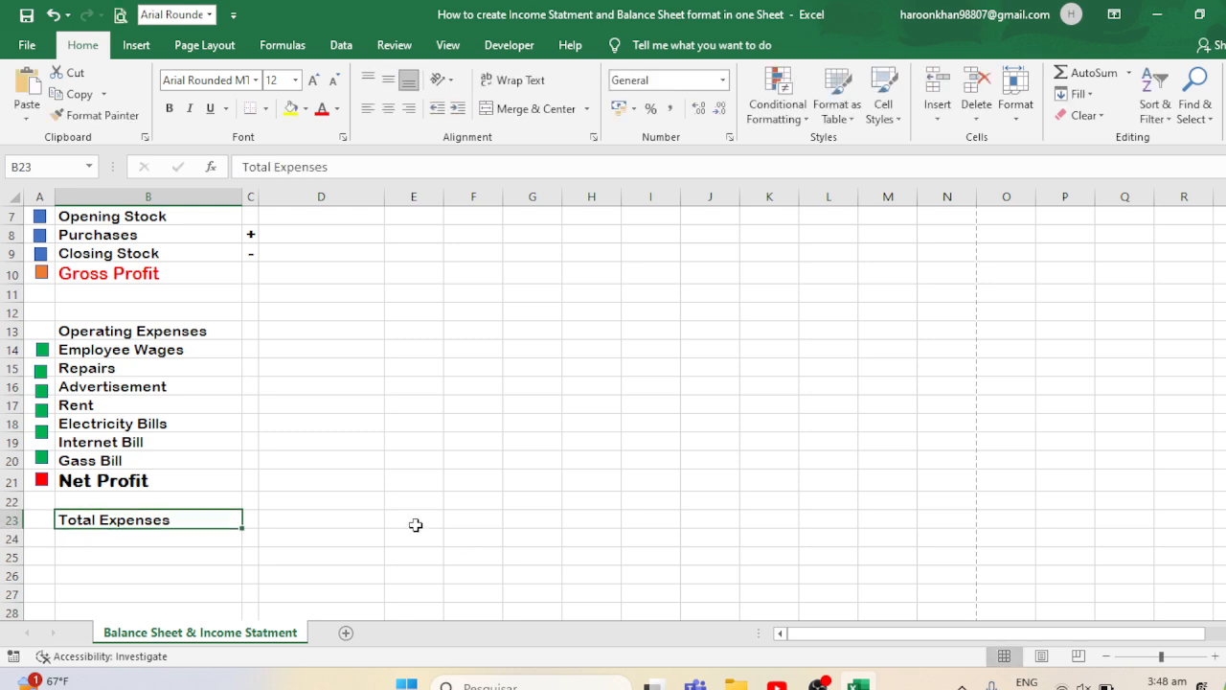
- Replace the label in B21 with Total Expenses
{"action": "key", "text": "Up"}
{"action": "key", "text": "Up"}
{"action": "type", "text": "To"}
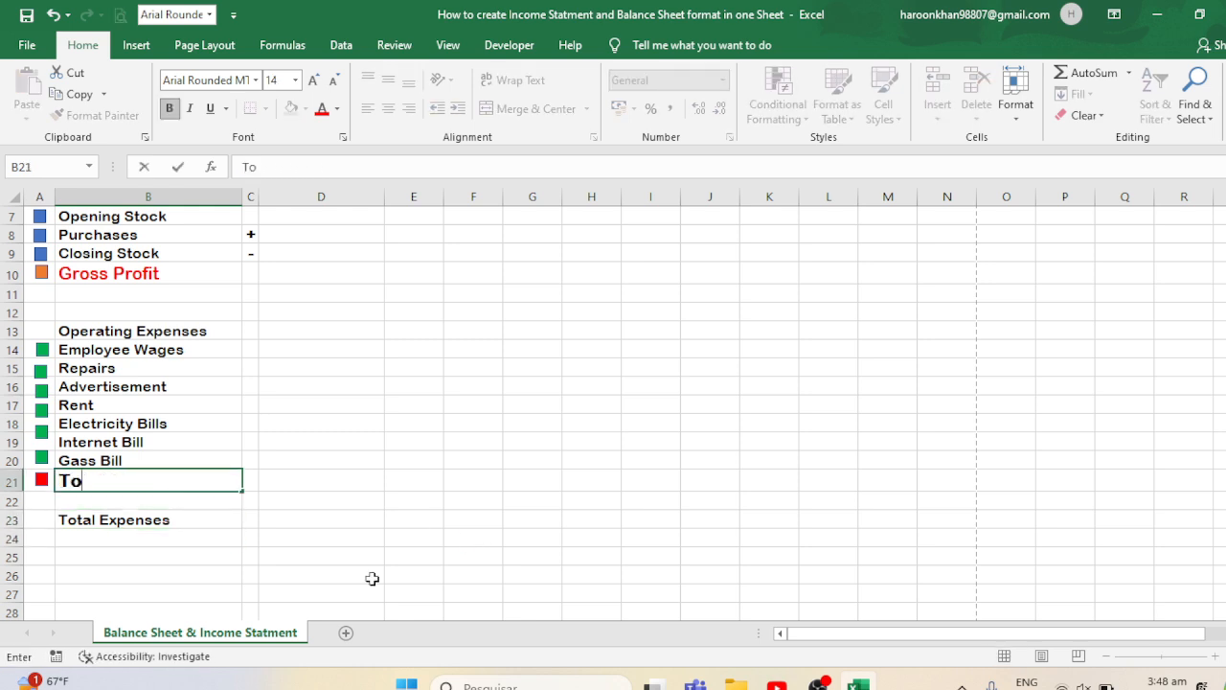
{"action": "type", "text": "tal Expense"}
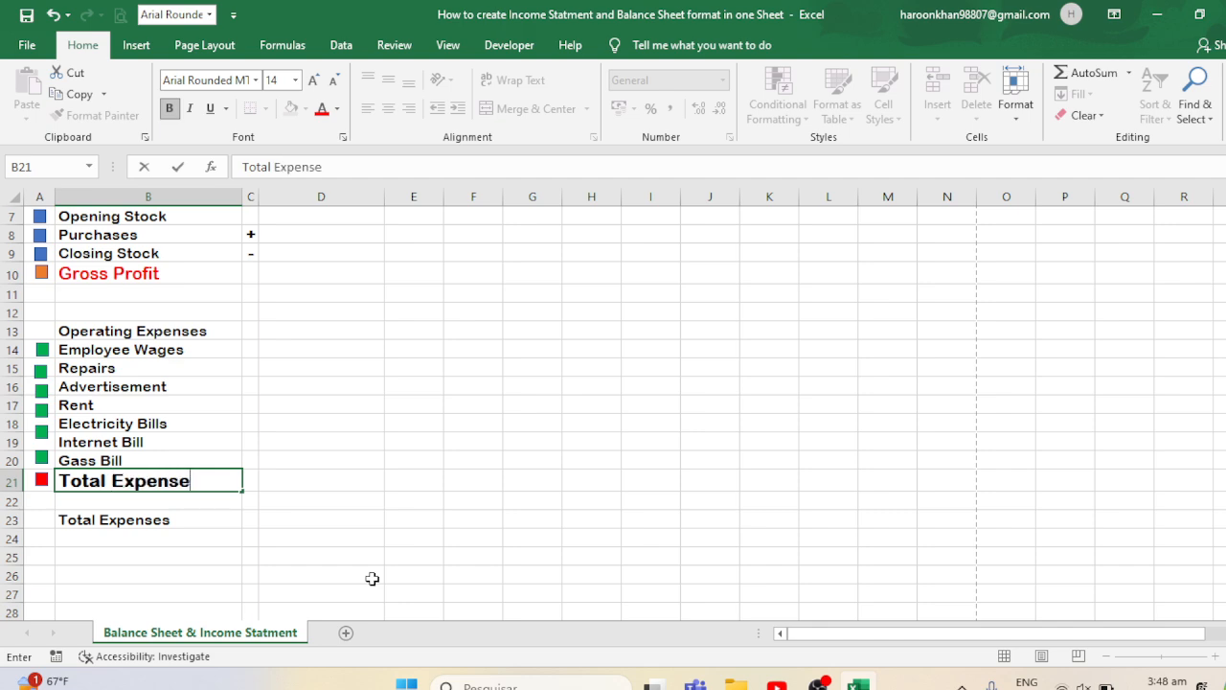
{"action": "type", "text": "s"}
{"action": "key", "text": "Down"}
- Replace the label in B23 with Net Profit and format it in bold at font size 14
{"action": "key", "text": "Down"}
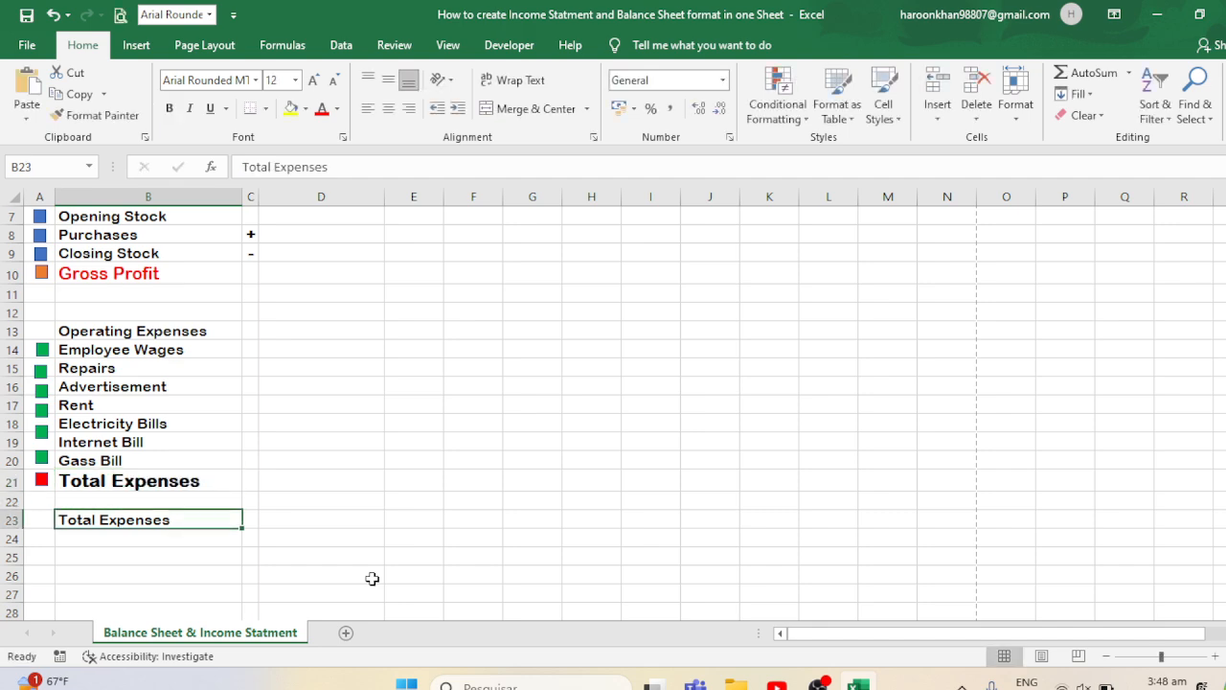
{"action": "type", "text": "Net"}
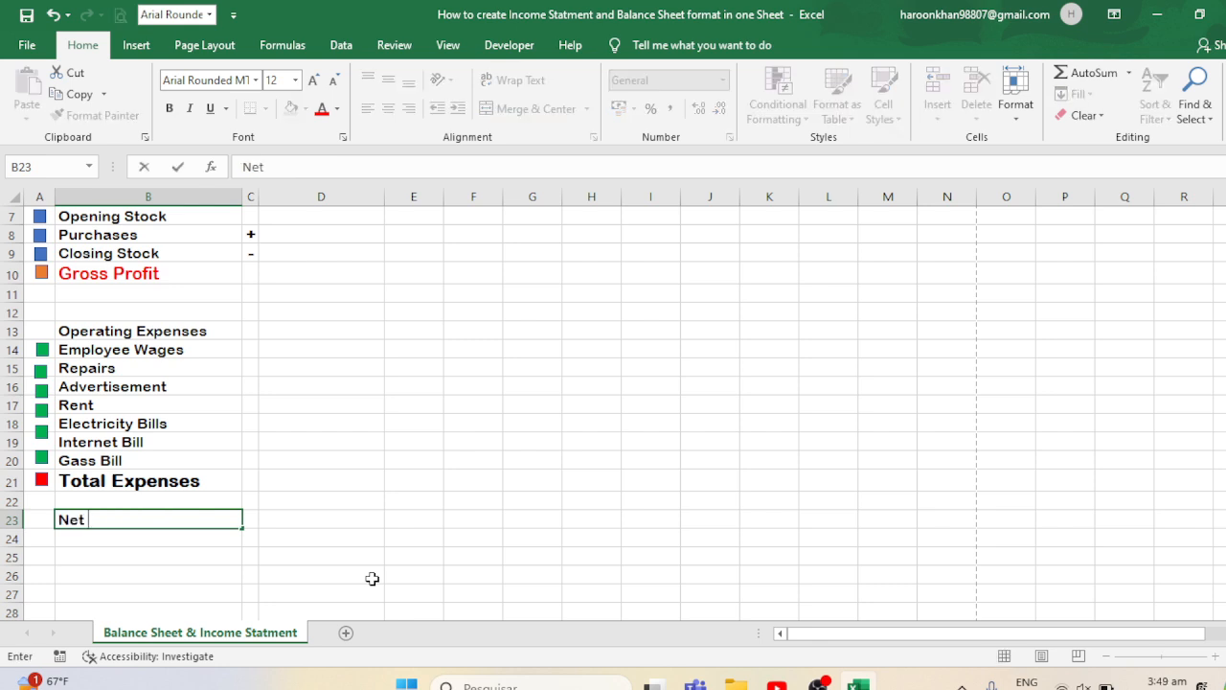
{"action": "type", "text": " Profit"}
{"action": "key", "text": "ctrl+Return"}
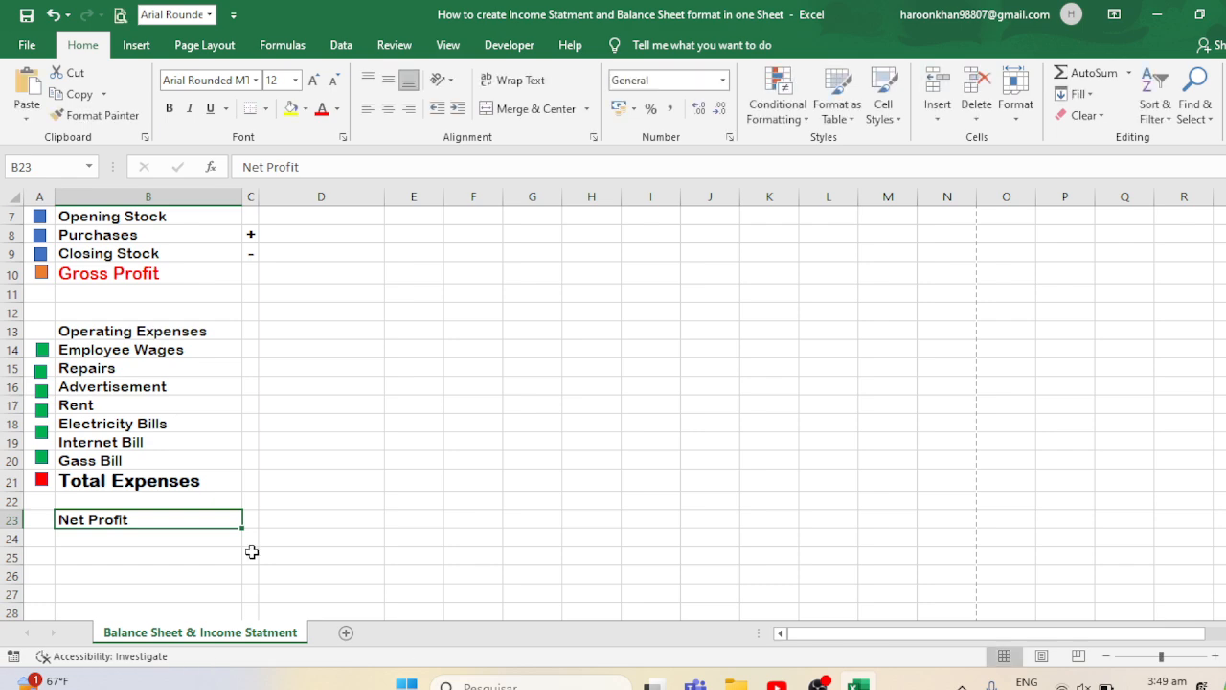
{"action": "left_click", "coordinate": [313, 80]}
{"action": "left_click", "coordinate": [169, 108]}
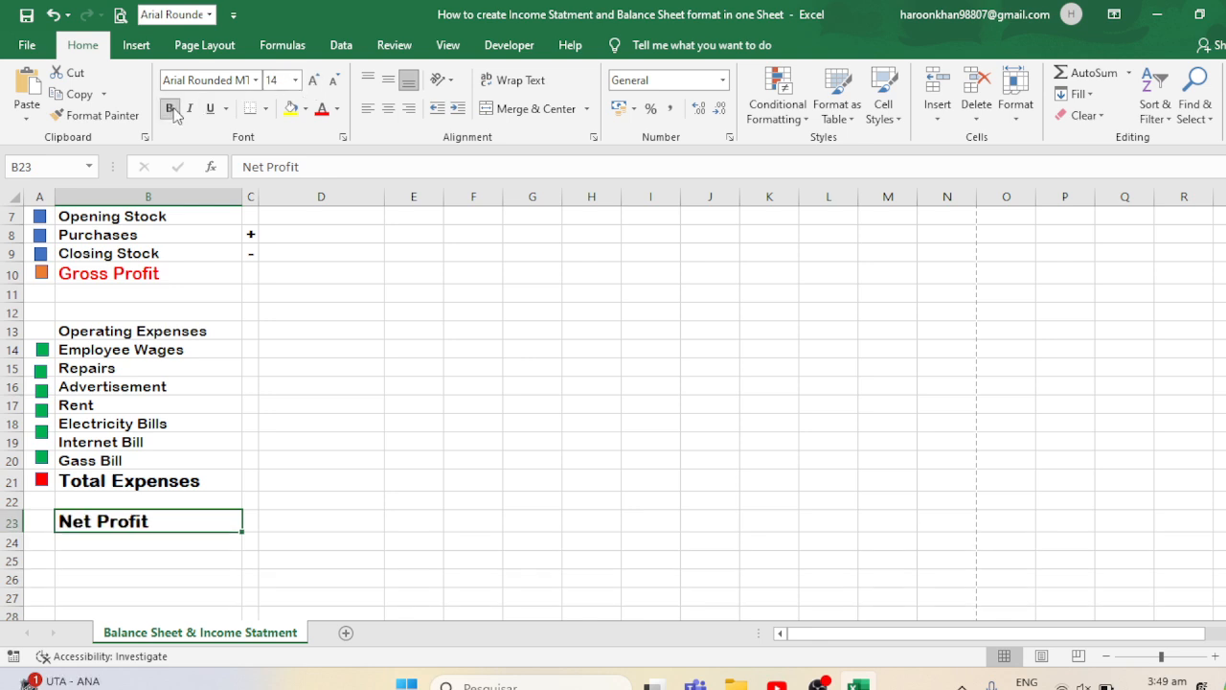
- Copy the red square bullet beside Net Profit in A23, fill the copy dark blue and align it with the label
{"action": "left_click_drag", "start_coordinate": [43, 480], "coordinate": [40, 519]}
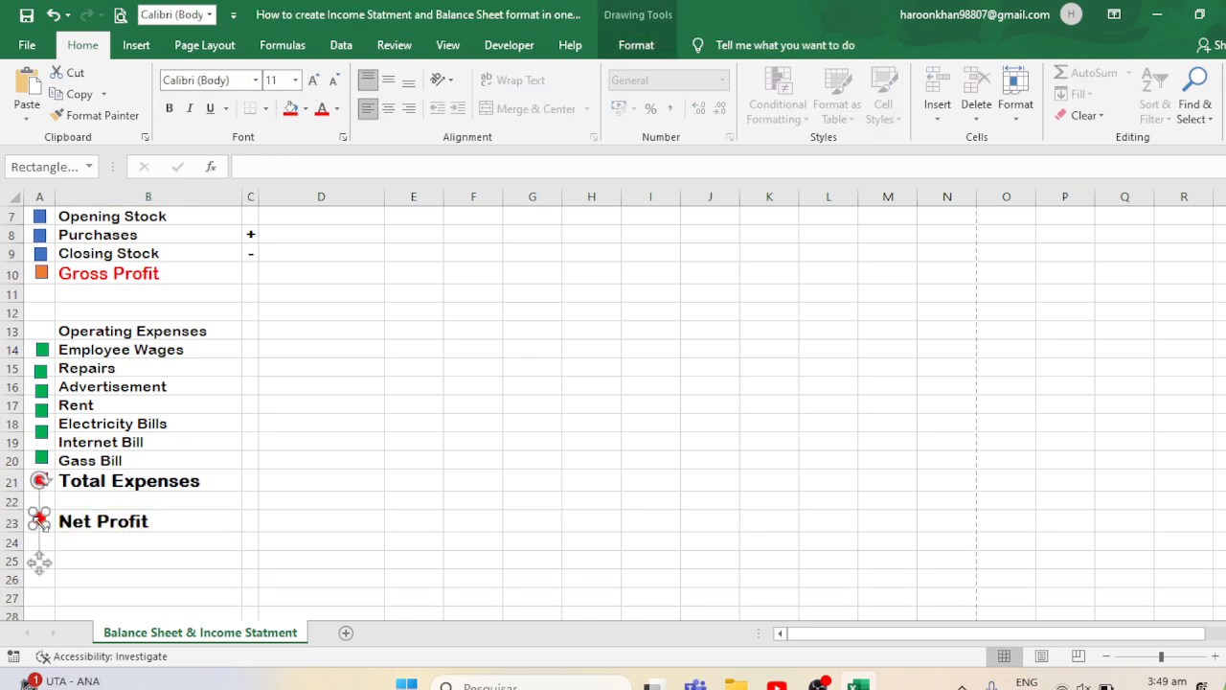
{"action": "left_click", "coordinate": [305, 108]}
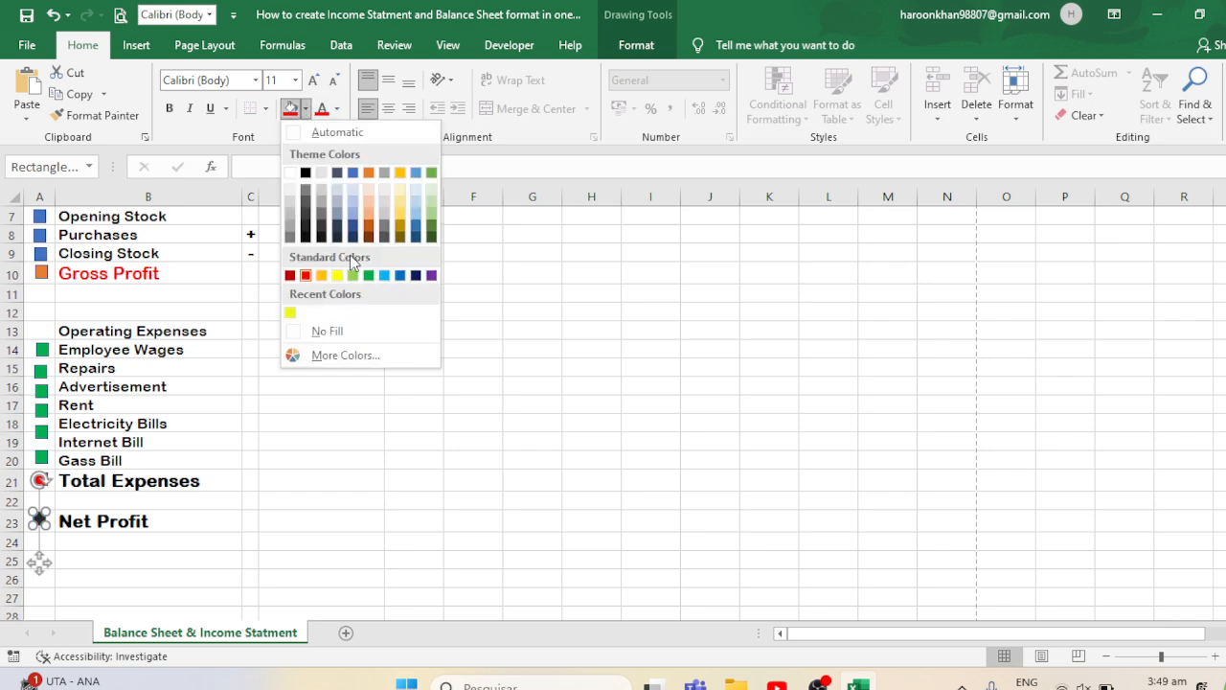
{"action": "left_click", "coordinate": [418, 276]}
{"action": "left_click", "coordinate": [471, 398]}
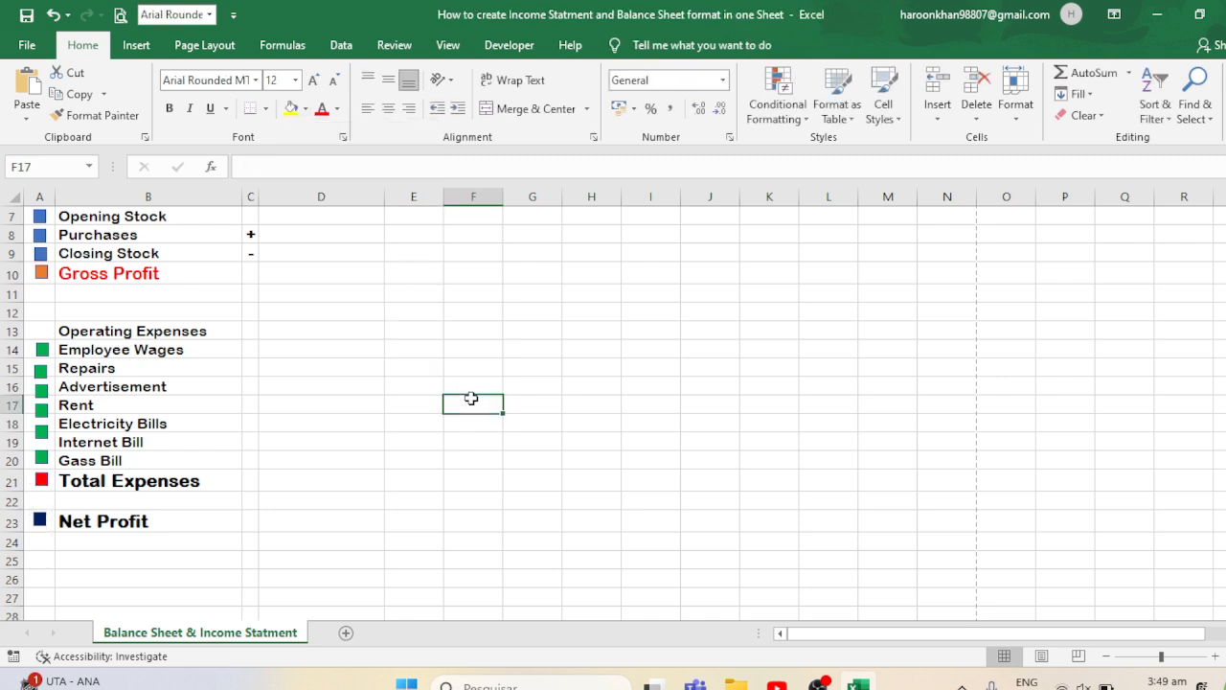
{"action": "left_click", "coordinate": [665, 391]}
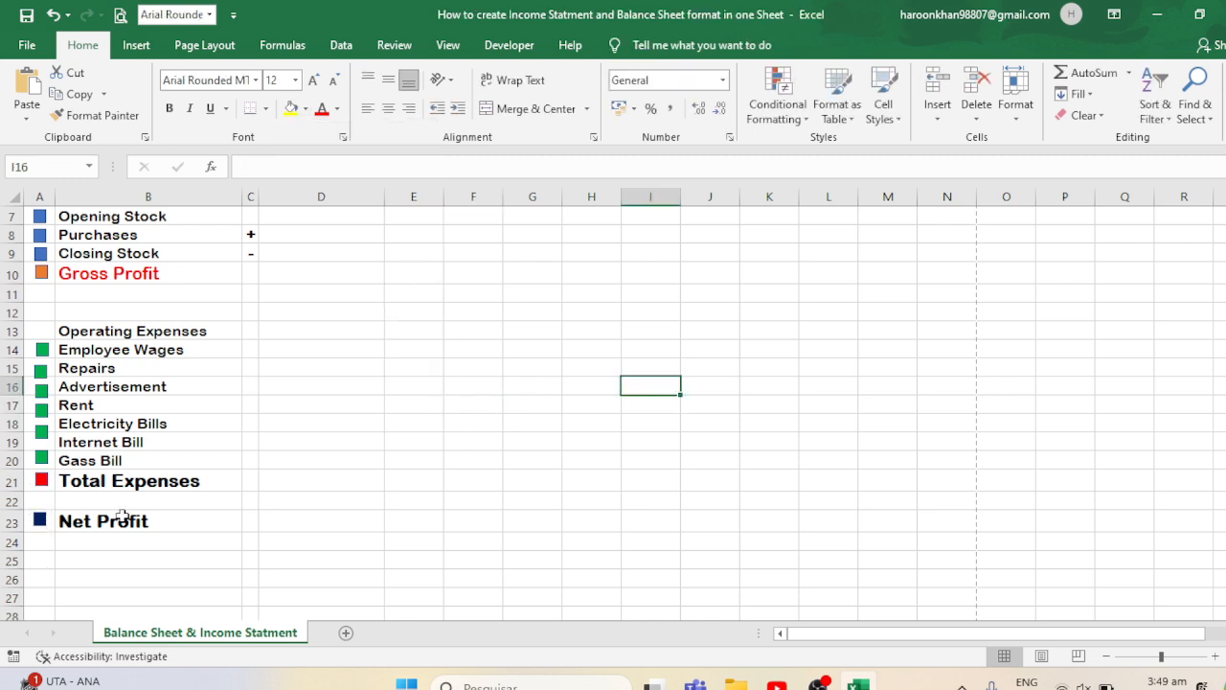
{"action": "left_click", "coordinate": [40, 520]}
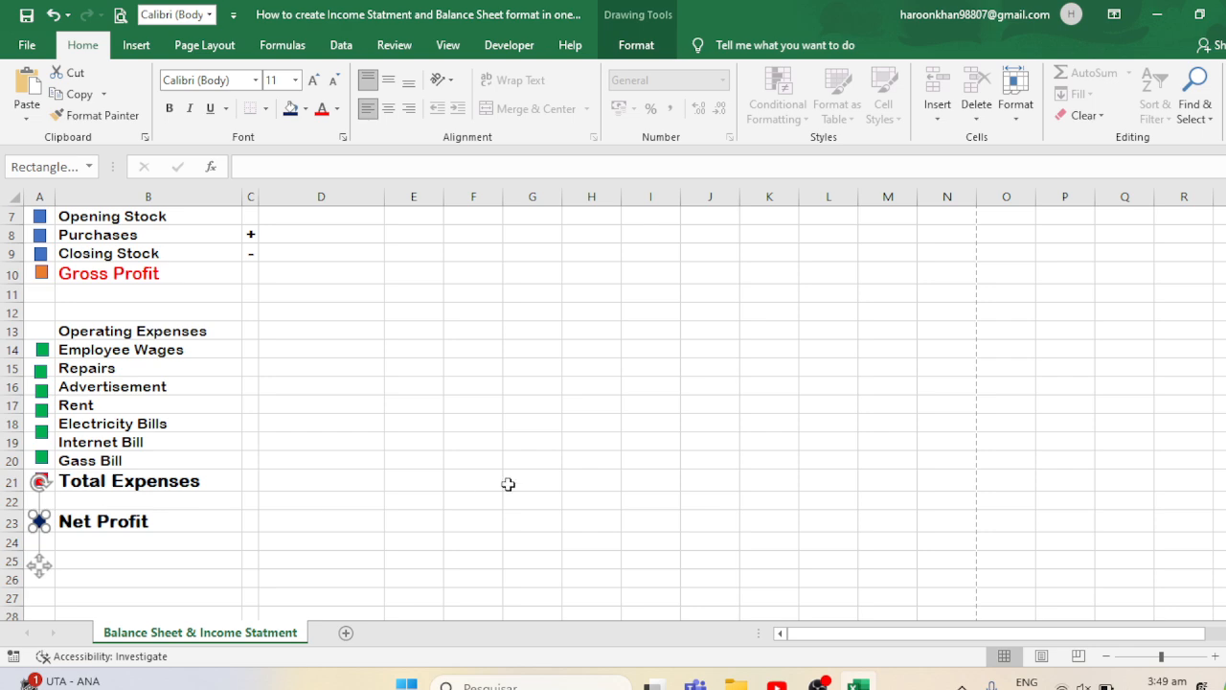
{"action": "left_click", "coordinate": [567, 473]}
{"action": "left_click", "coordinate": [283, 522]}
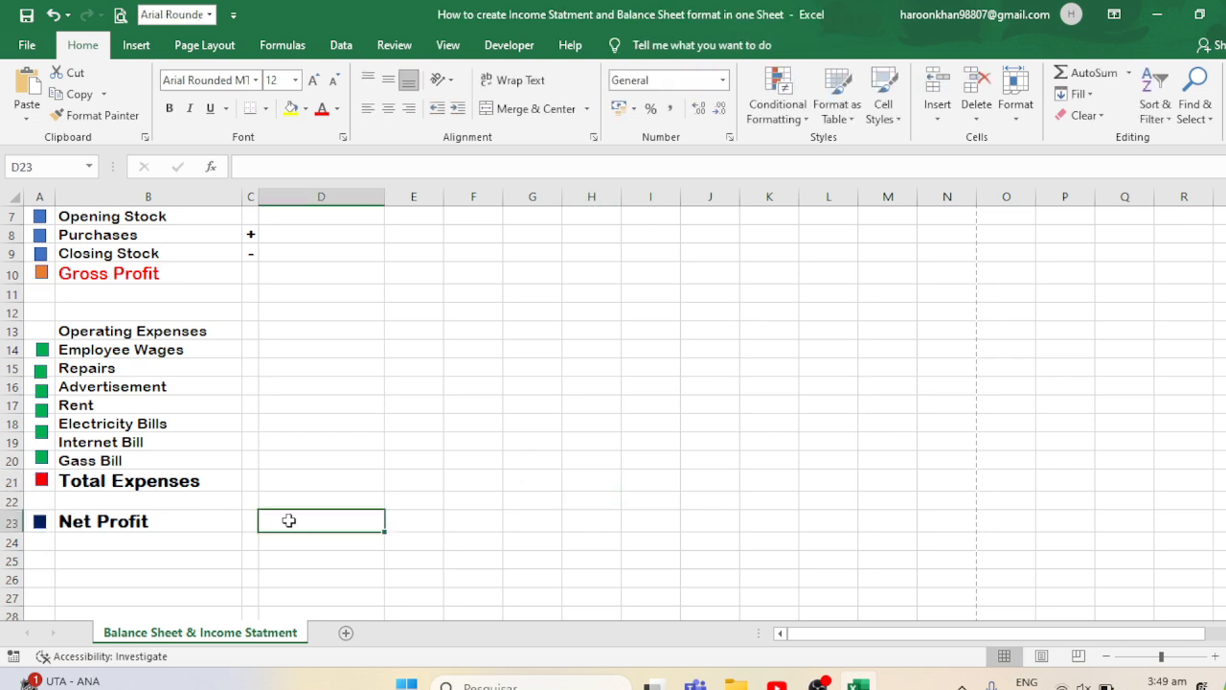
- Enter a minus sign in C13 beside Operating Expenses
{"action": "left_click", "coordinate": [247, 338]}
{"action": "type", "text": "-"}
{"action": "key", "text": "Return"}
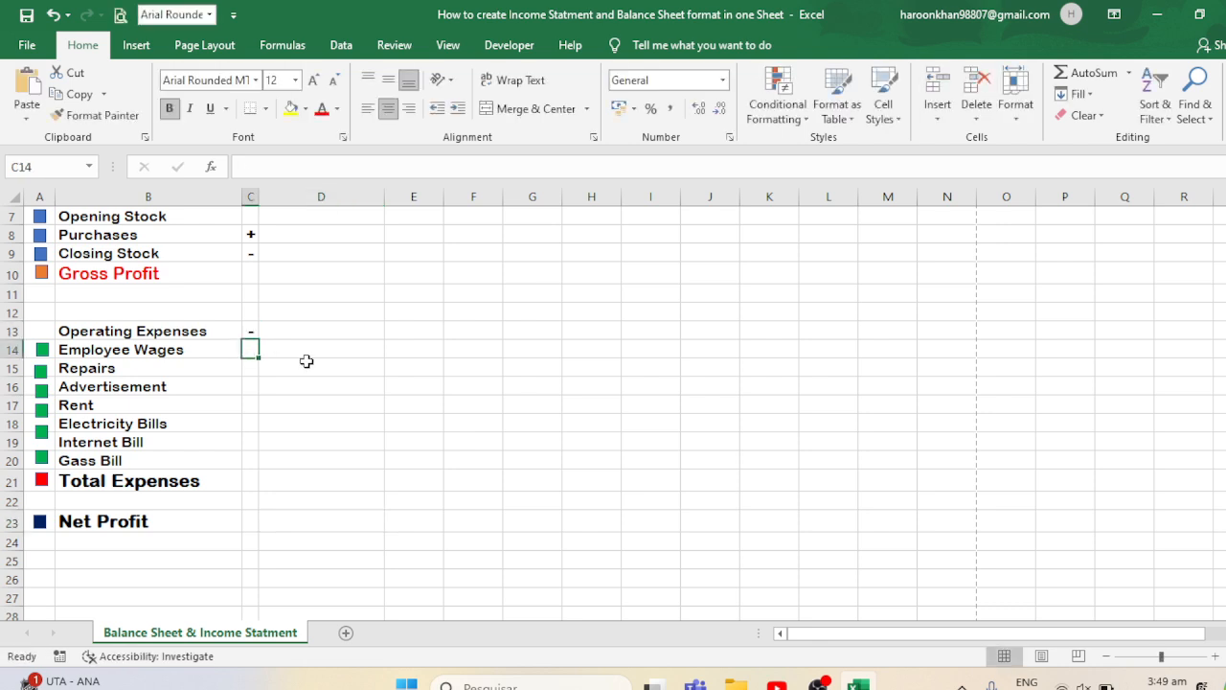
{"action": "key", "text": "Down"}
{"action": "key", "text": "Down"}
{"action": "key", "text": "Down"}
{"action": "key", "text": "Down"}
{"action": "key", "text": "Down"}
{"action": "key", "text": "Down"}
{"action": "key", "text": "Down"}
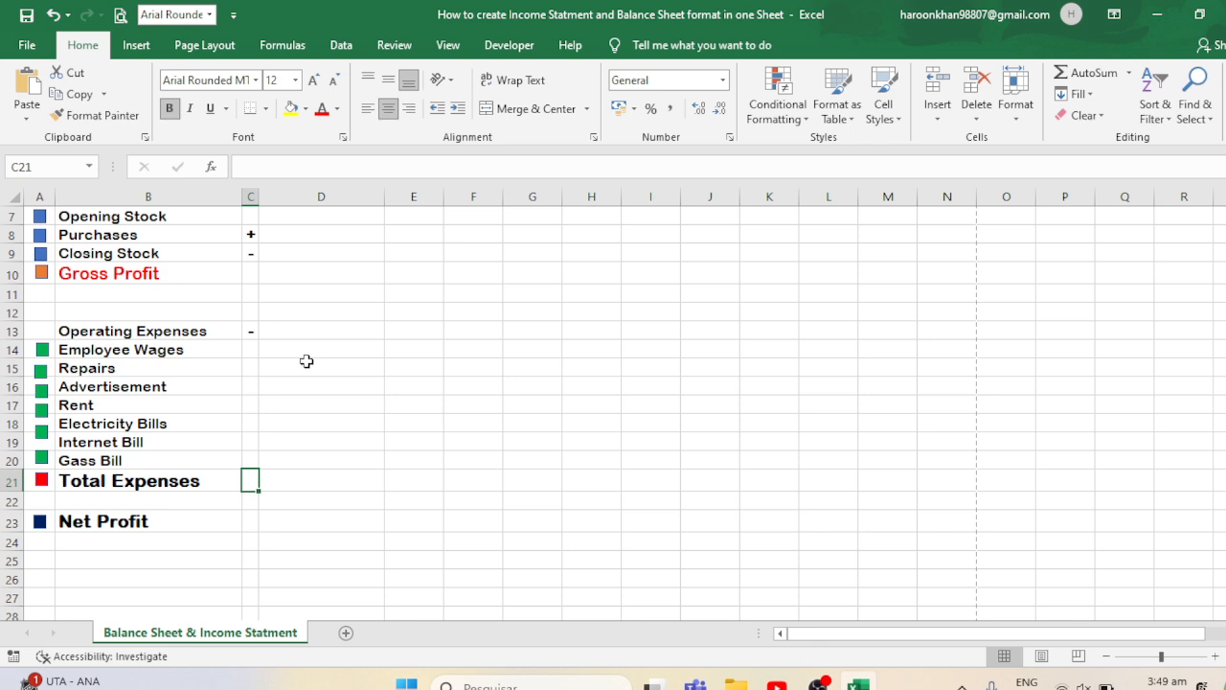
- Color the plus and minus signs in C13, C9, C8 and C5 red
{"action": "left_click", "coordinate": [257, 326]}
{"action": "left_click", "coordinate": [251, 254], "text": "ctrl"}
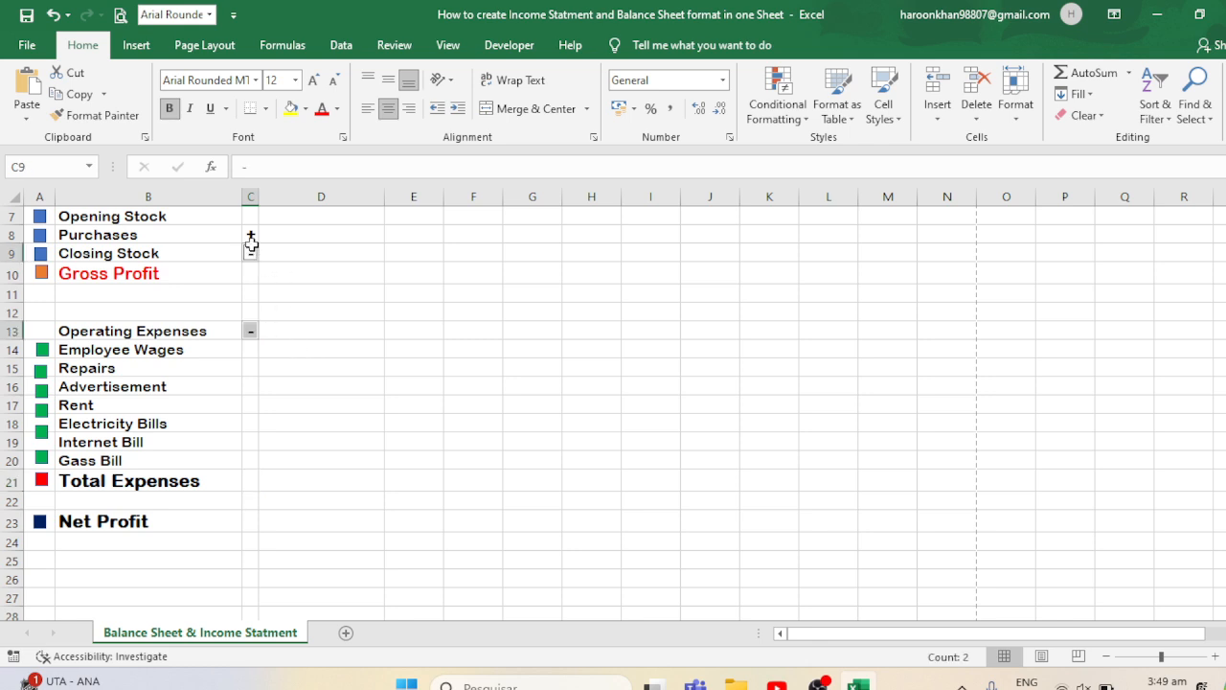
{"action": "left_click", "coordinate": [250, 235], "text": "ctrl"}
{"action": "left_click", "coordinate": [336, 110]}
{"action": "left_click", "coordinate": [321, 110]}
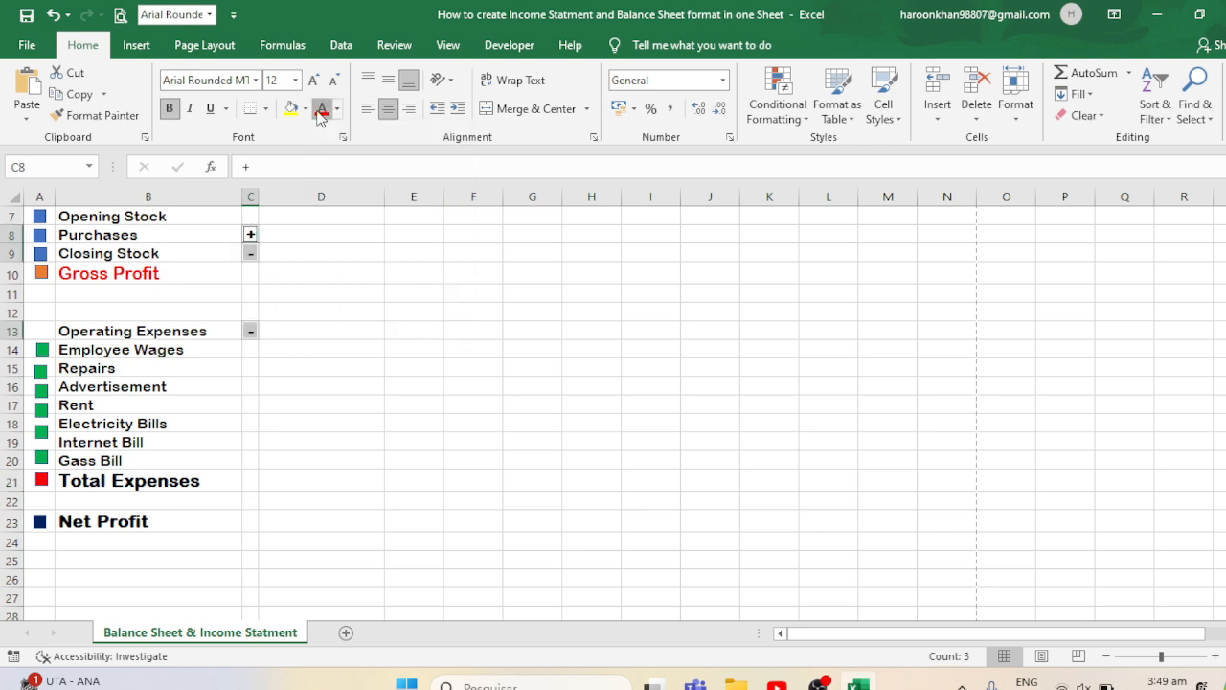
{"action": "key", "text": "Up"}
{"action": "key", "text": "Up"}
{"action": "key", "text": "Up"}
{"action": "key", "text": "Up"}
{"action": "key", "text": "Up"}
{"action": "key", "text": "Up"}
{"action": "key", "text": "Up"}
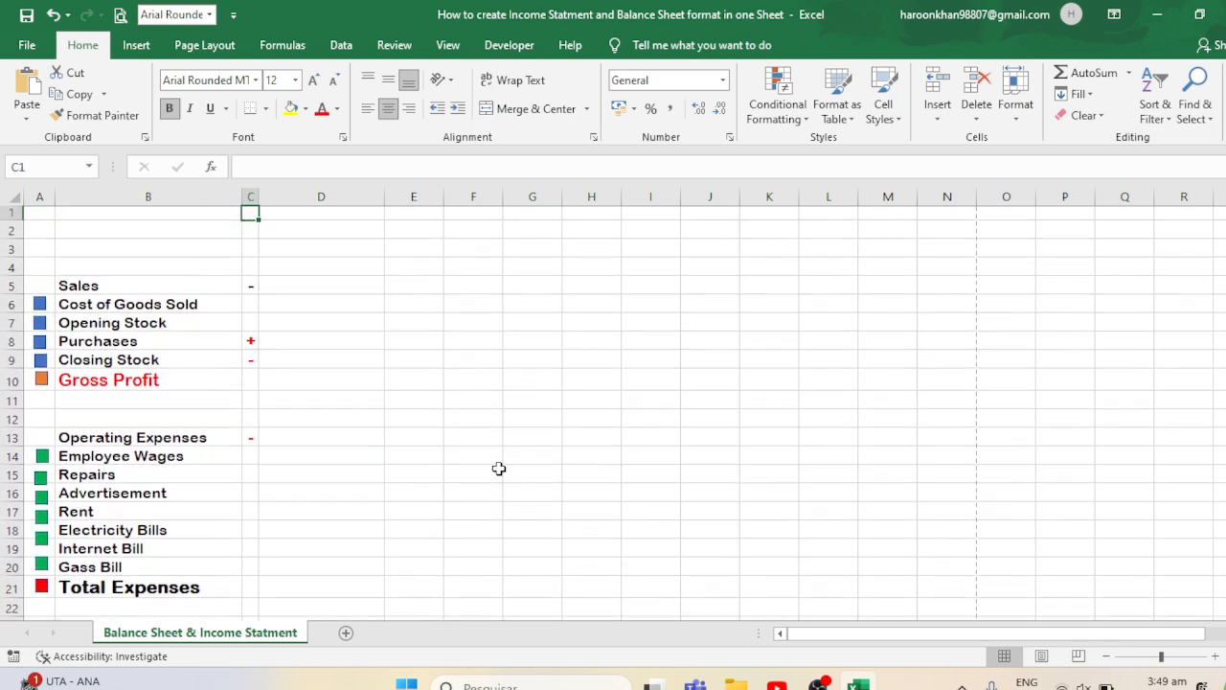
{"action": "left_click", "coordinate": [251, 288]}
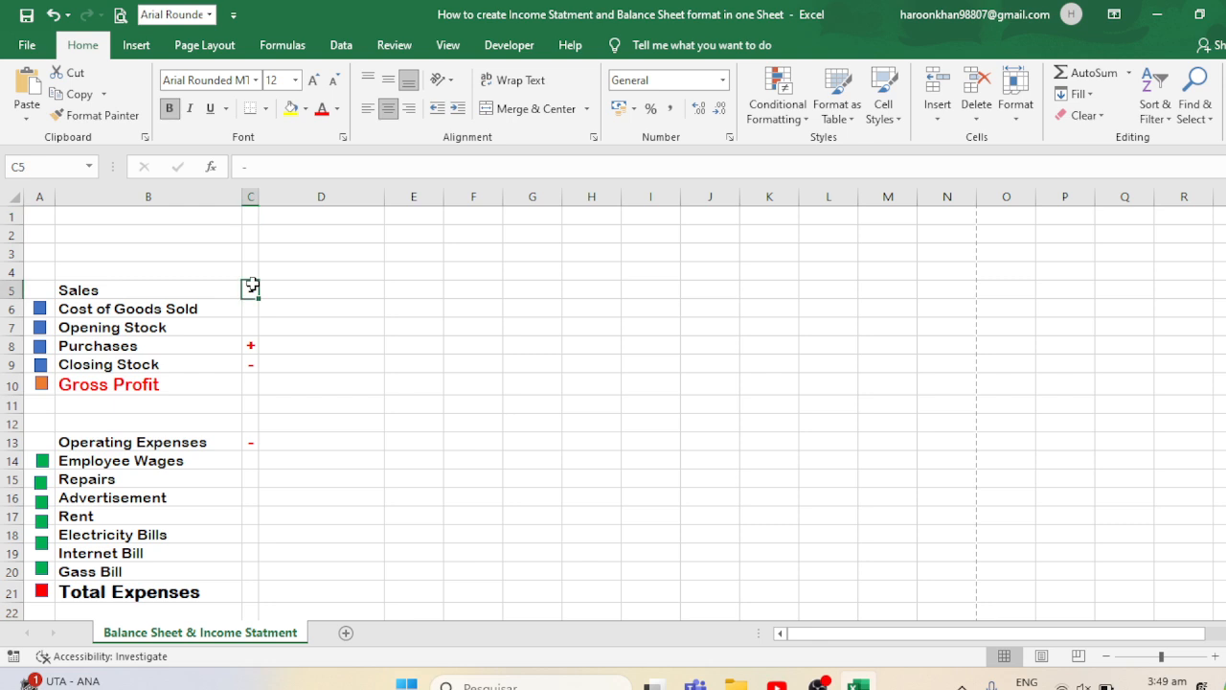
- Enlarge the Sales label in B5 and the Operating Expenses label in B13 to font size 14
{"action": "left_click", "coordinate": [98, 287]}
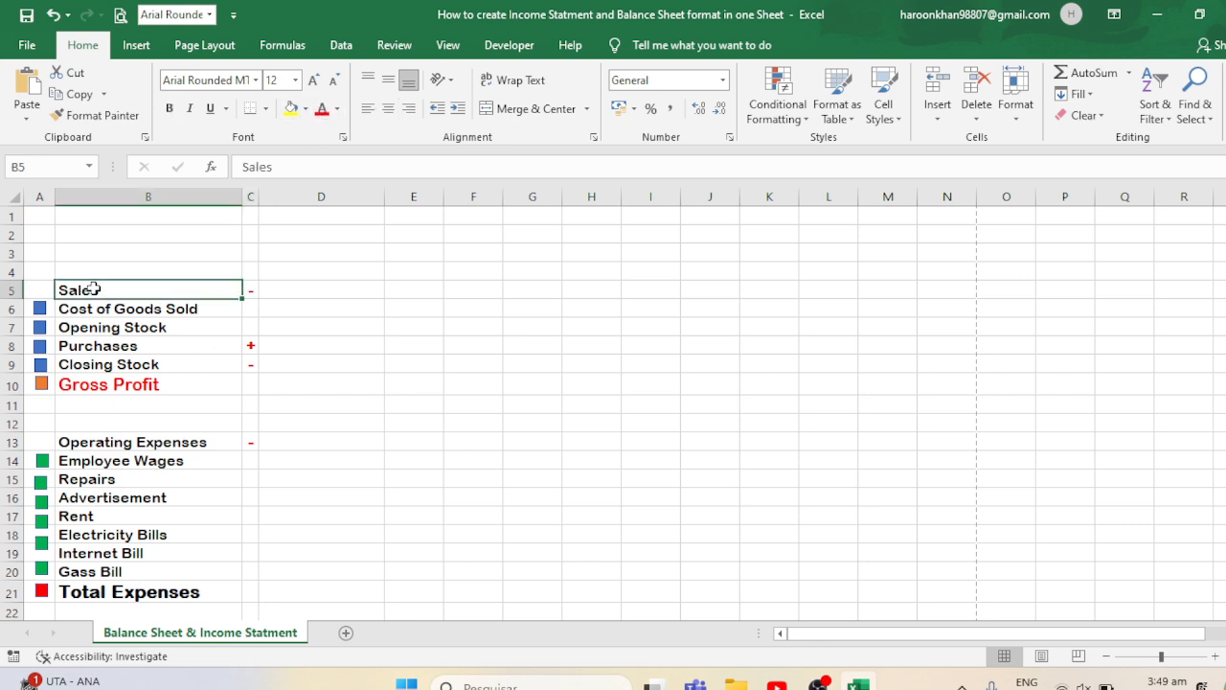
{"action": "left_click", "coordinate": [314, 81]}
{"action": "left_click", "coordinate": [479, 270]}
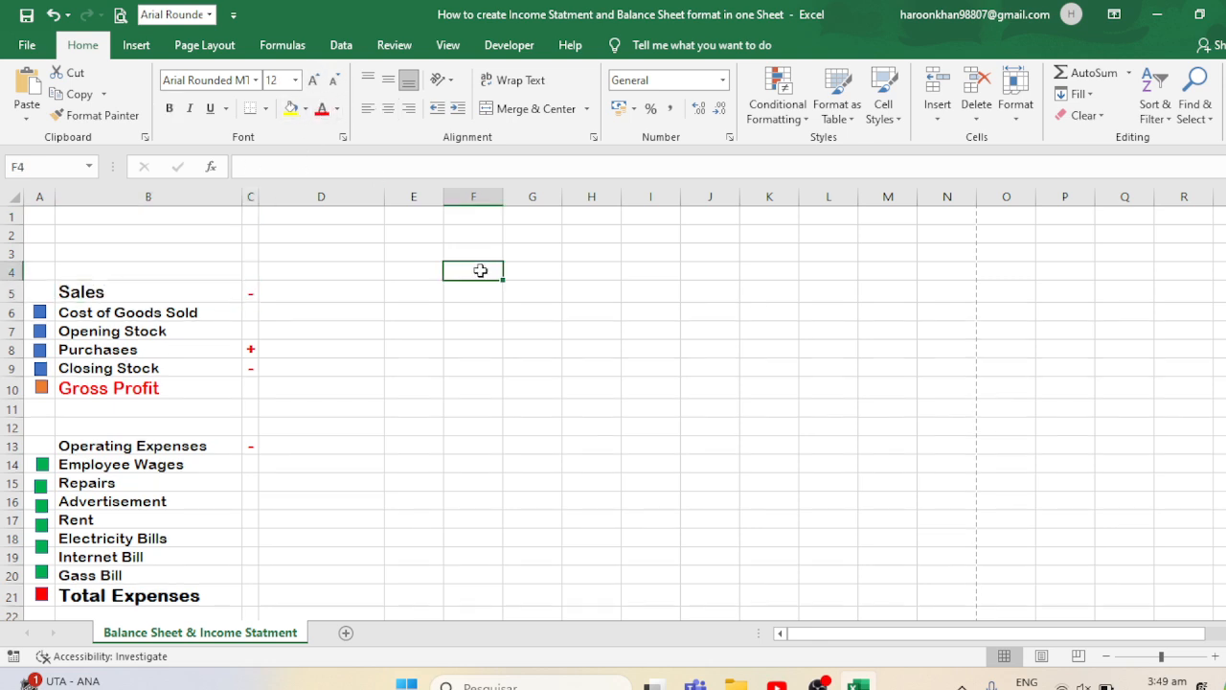
{"action": "left_click", "coordinate": [81, 441]}
{"action": "left_click", "coordinate": [313, 80]}
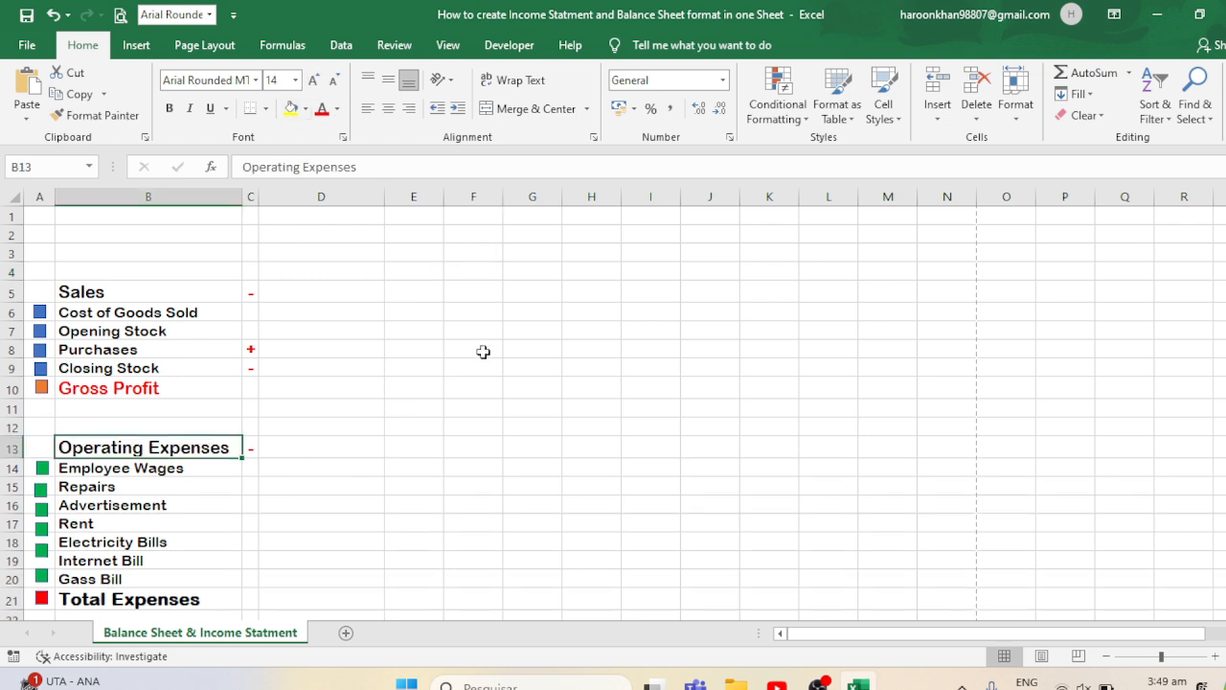
{"action": "left_click", "coordinate": [483, 351]}
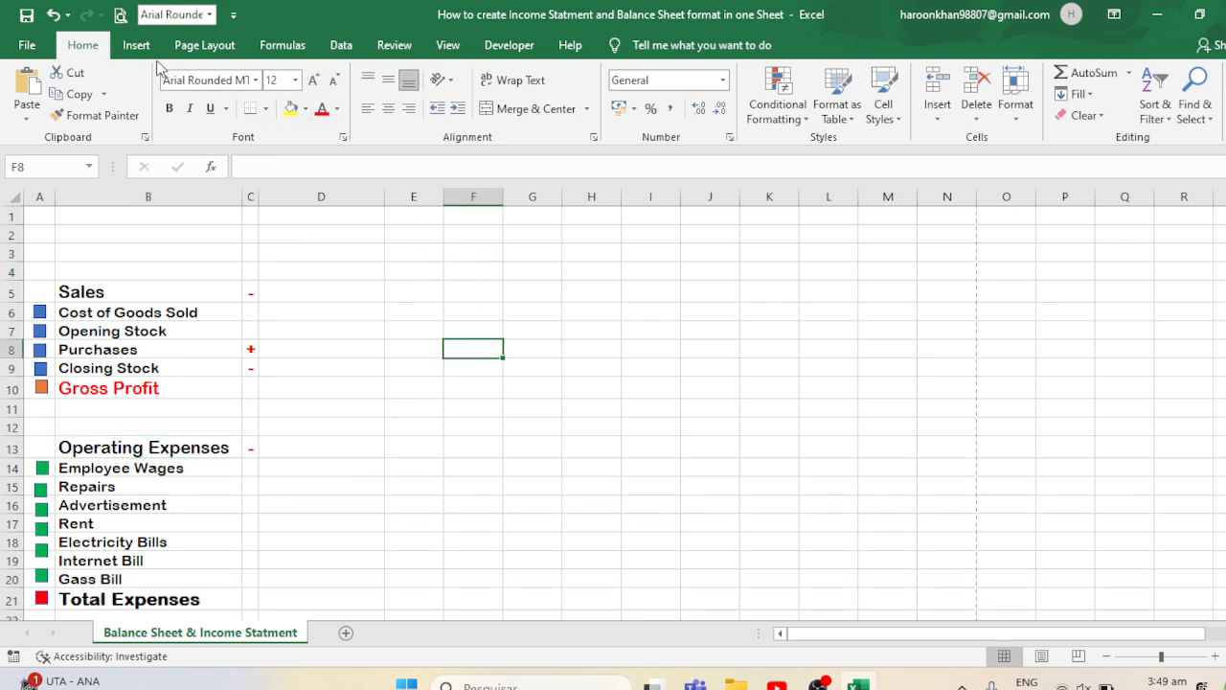
- Check the print preview, and resize the columns so D is about 1.6 times as wide and E is a very thin strip
{"action": "left_click", "coordinate": [120, 14]}
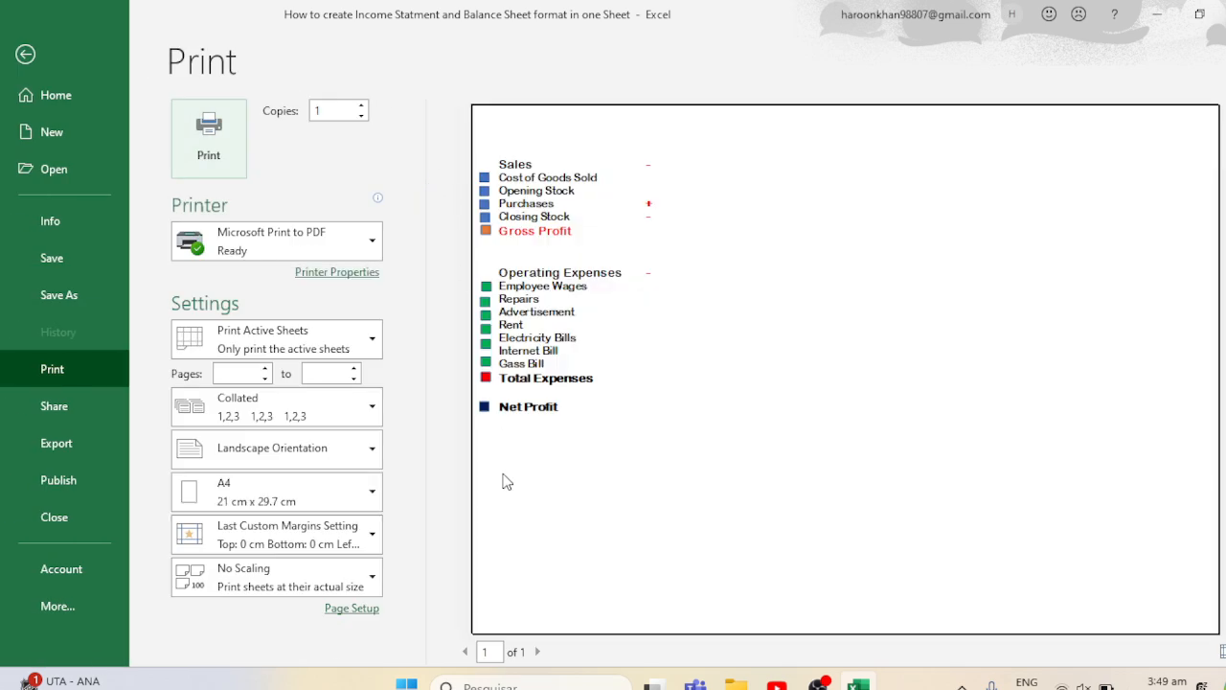
{"action": "left_click", "coordinate": [26, 54]}
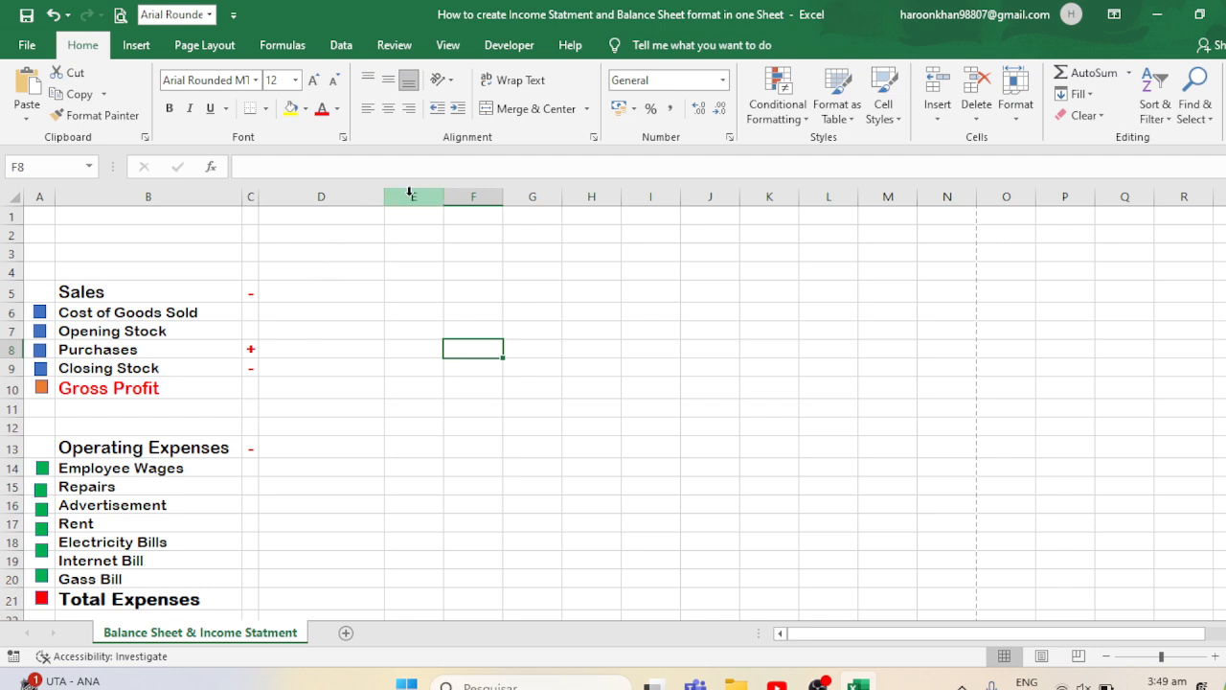
{"action": "left_click_drag", "start_coordinate": [383, 196], "coordinate": [440, 195]}
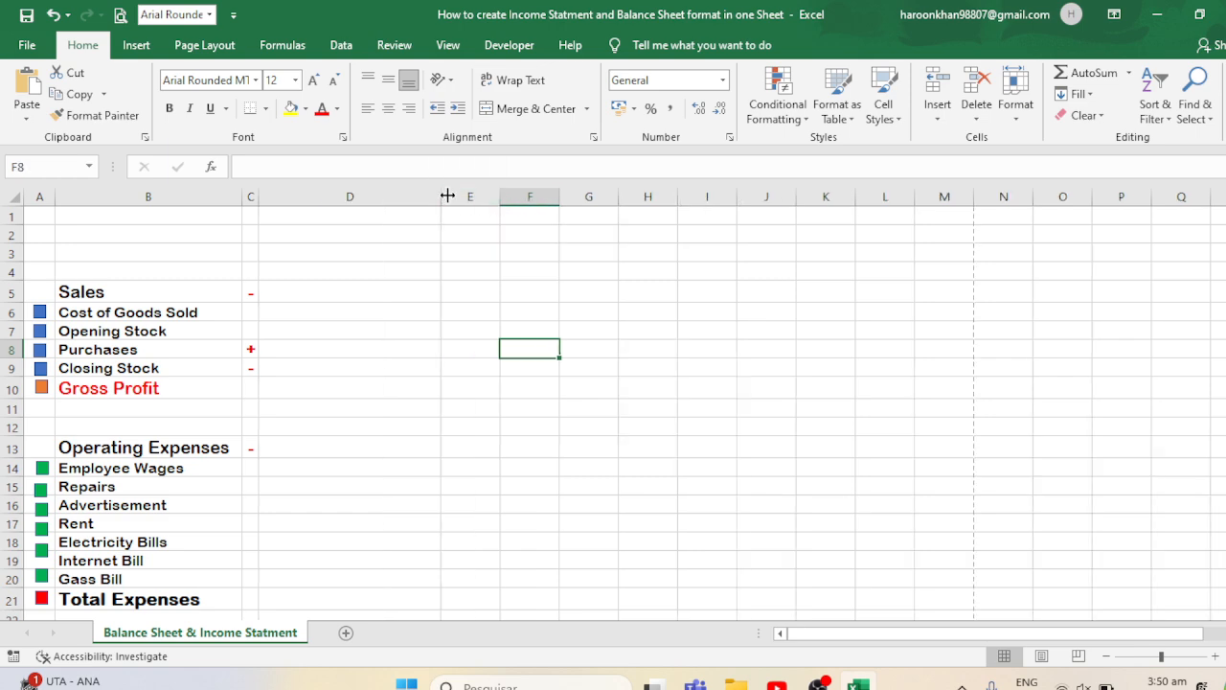
{"action": "mouse_move", "coordinate": [447, 196]}
{"action": "left_mouse_down"}
{"action": "mouse_move", "coordinate": [480, 194]}
{"action": "mouse_move", "coordinate": [458, 200]}
{"action": "left_mouse_up"}
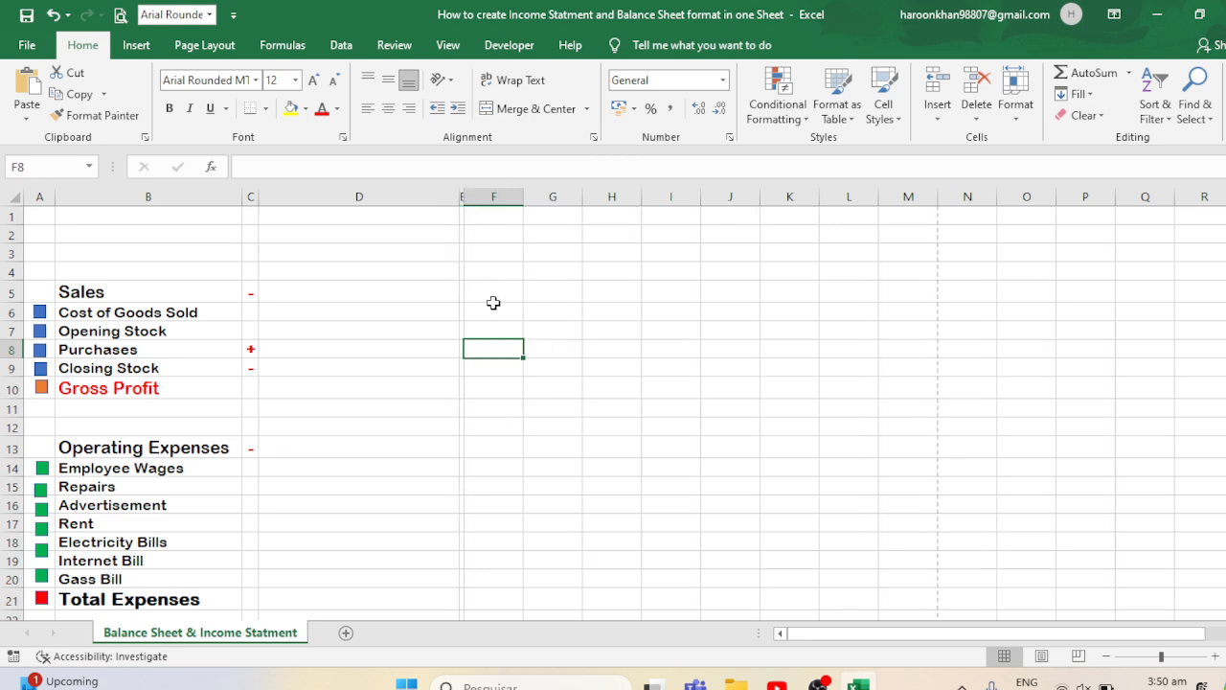
- Merge and center cells E1 through E79 into one continuous divider strip in the narrow column E
{"action": "key", "text": "Up"}
{"action": "key", "text": "Up"}
{"action": "key", "text": "Up"}
{"action": "key", "text": "Up"}
{"action": "key", "text": "Up"}
{"action": "key", "text": "Up"}
{"action": "key", "text": "Up"}
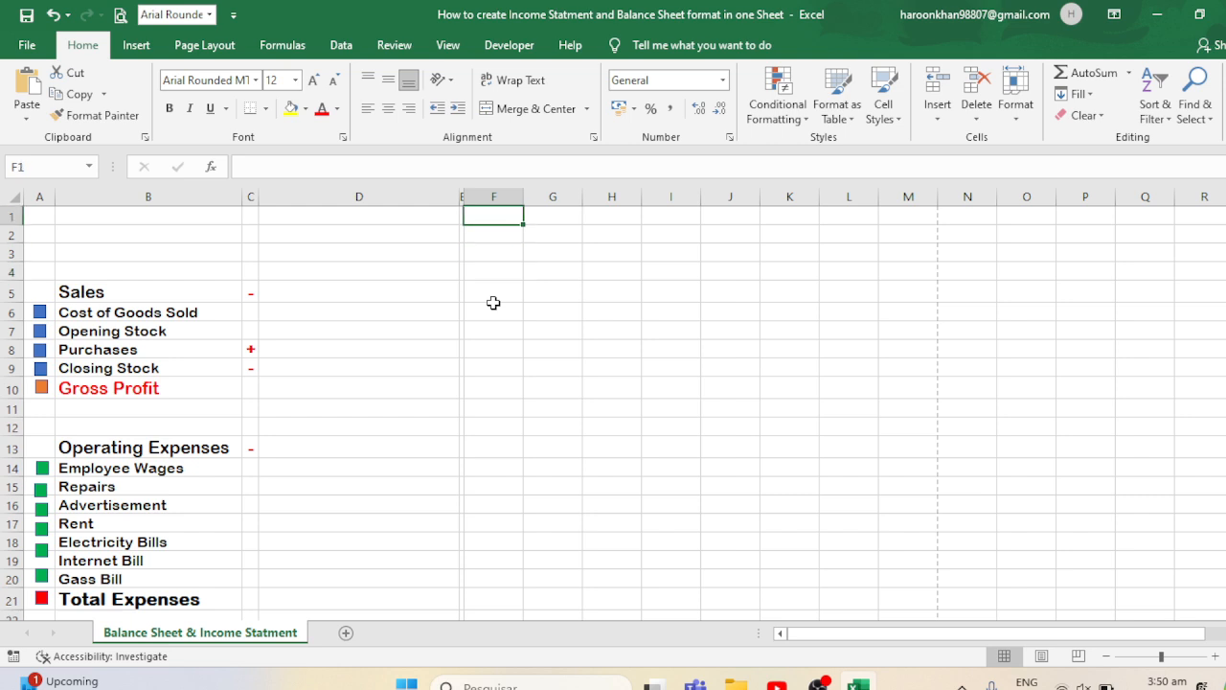
{"action": "key", "text": "Left"}
{"action": "key", "text": "shift+Down"}
{"action": "key", "text": "shift+Down"}
{"action": "key", "text": "shift+Down"}
{"action": "key", "text": "shift+Down"}
{"action": "key", "text": "shift+Down"}
{"action": "key", "text": "shift+Down"}
{"action": "key", "text": "shift+Down"}
{"action": "key", "text": "shift+Down"}
{"action": "key", "text": "shift+Down"}
{"action": "key", "text": "shift+Down"}
{"action": "key", "text": "shift+Down"}
{"action": "key", "text": "shift+Down"}
{"action": "key", "text": "shift+Down"}
{"action": "key", "text": "shift+Down"}
{"action": "key", "text": "shift+Down"}
{"action": "key", "text": "shift+Down"}
{"action": "key", "text": "shift+Down"}
{"action": "key", "text": "shift+Down"}
{"action": "key", "text": "shift+Down"}
{"action": "key", "text": "shift+Down"}
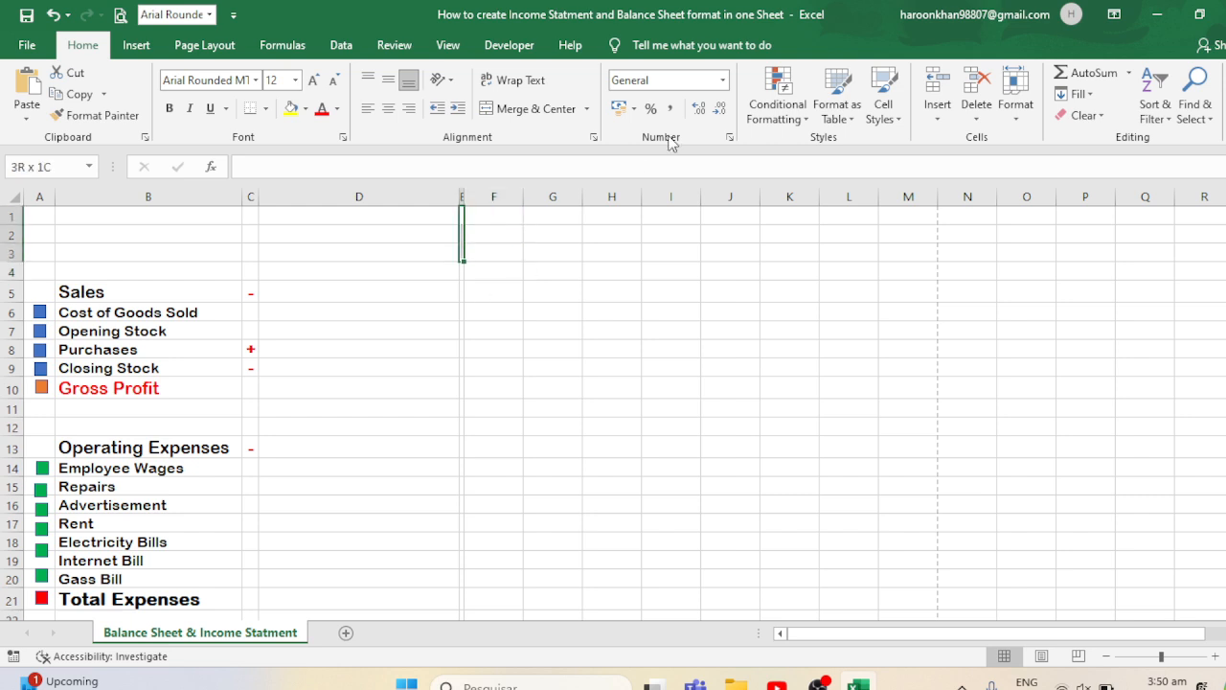
{"action": "key", "text": "shift+Down"}
{"action": "key", "text": "shift+Down"}
{"action": "key", "text": "shift+Down"}
{"action": "key", "text": "shift+Down"}
{"action": "key", "text": "shift+Down"}
{"action": "key", "text": "shift+Down"}
{"action": "key", "text": "shift+Down"}
{"action": "key", "text": "shift+Down"}
{"action": "key", "text": "shift+Down"}
{"action": "key", "text": "shift+Down"}
{"action": "key", "text": "shift+Down"}
{"action": "key", "text": "shift+Down"}
{"action": "key", "text": "shift+Down"}
{"action": "key", "text": "shift+Down"}
{"action": "key", "text": "shift+Down"}
{"action": "key", "text": "shift+Down"}
{"action": "key", "text": "shift+Down"}
{"action": "key", "text": "shift+Down"}
{"action": "key", "text": "shift+Down"}
{"action": "key", "text": "shift+Down"}
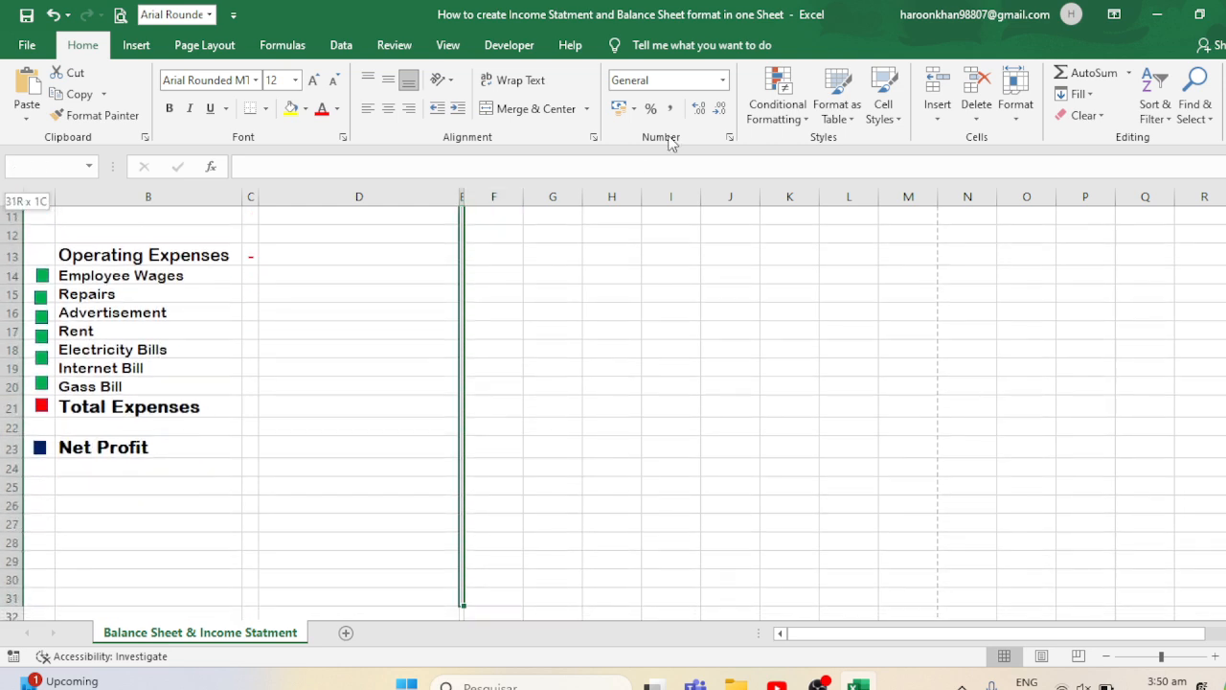
{"action": "key", "text": "shift+Down"}
{"action": "key", "text": "shift+Down"}
{"action": "key", "text": "shift+Down"}
{"action": "key", "text": "shift+Down"}
{"action": "key", "text": "shift+Down"}
{"action": "key", "text": "shift+Down"}
{"action": "key", "text": "shift+Down"}
{"action": "key", "text": "shift+Down"}
{"action": "key", "text": "shift+Down"}
{"action": "key", "text": "shift+Down"}
{"action": "key", "text": "shift+Down"}
{"action": "key", "text": "shift+Down"}
{"action": "key", "text": "shift+Down"}
{"action": "key", "text": "shift+Down"}
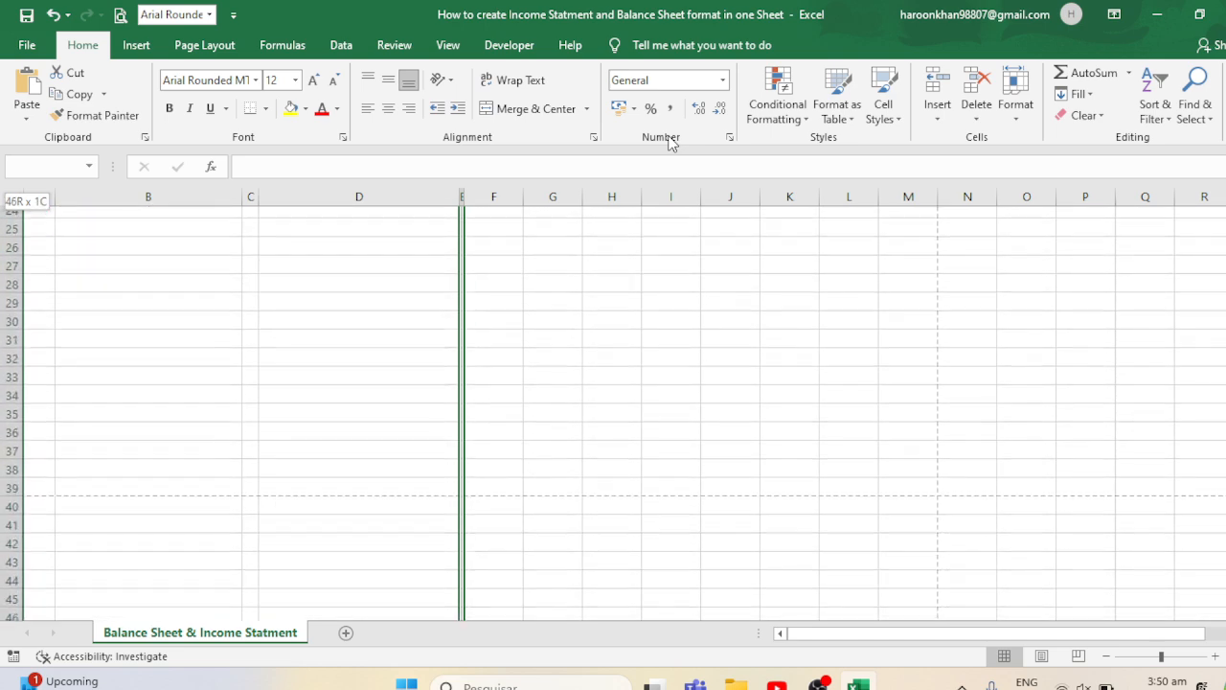
{"action": "key", "text": "shift+Down"}
{"action": "key", "text": "shift+Down"}
{"action": "key", "text": "shift+Down"}
{"action": "key", "text": "shift+Down"}
{"action": "key", "text": "shift+Down"}
{"action": "key", "text": "shift+Down"}
{"action": "key", "text": "shift+Down"}
{"action": "key", "text": "shift+Down"}
{"action": "key", "text": "shift+Down"}
{"action": "key", "text": "shift+Down"}
{"action": "key", "text": "shift+Down"}
{"action": "key", "text": "shift+Down"}
{"action": "key", "text": "shift+Down"}
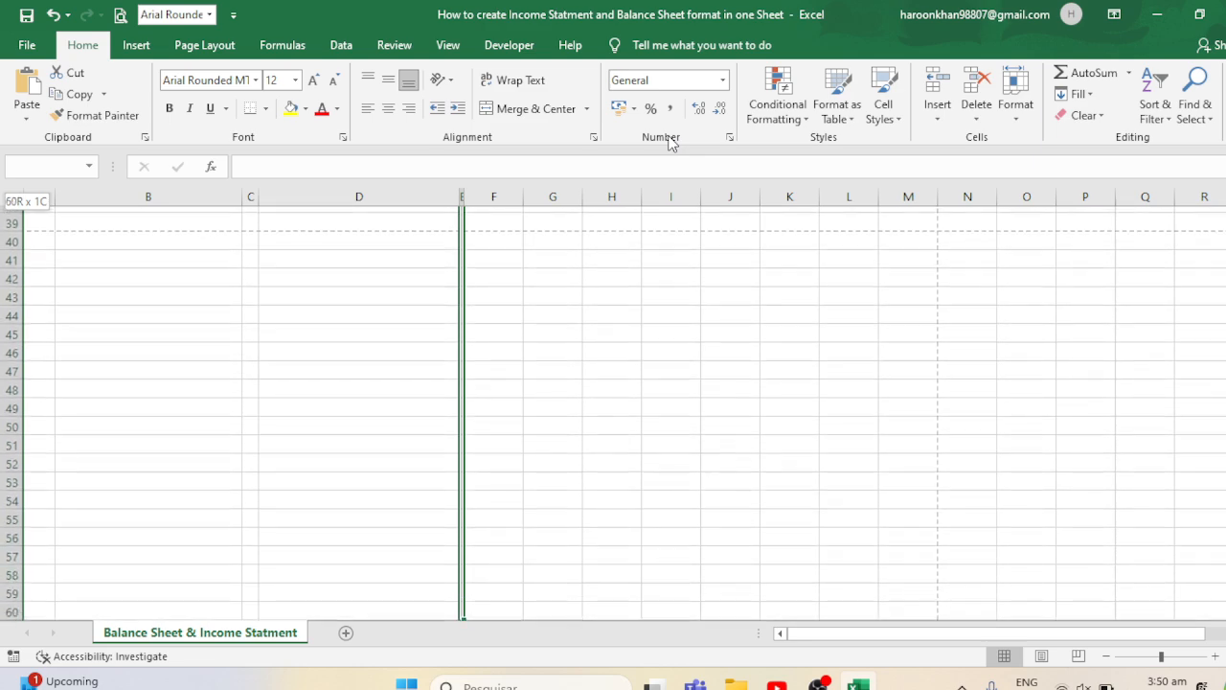
{"action": "key", "text": "shift+Down"}
{"action": "key", "text": "shift+Down"}
{"action": "key", "text": "shift+Down"}
{"action": "key", "text": "shift+Down"}
{"action": "key", "text": "shift+Down"}
{"action": "key", "text": "shift+Down"}
{"action": "key", "text": "shift+Down"}
{"action": "key", "text": "shift+Down"}
{"action": "key", "text": "shift+Down"}
{"action": "key", "text": "shift+Down"}
{"action": "key", "text": "shift+Down"}
{"action": "key", "text": "shift+Down"}
{"action": "key", "text": "shift+Down"}
{"action": "key", "text": "shift+Down"}
{"action": "key", "text": "shift+Down"}
{"action": "key", "text": "shift+Down"}
{"action": "key", "text": "shift+Down"}
{"action": "key", "text": "shift+Down"}
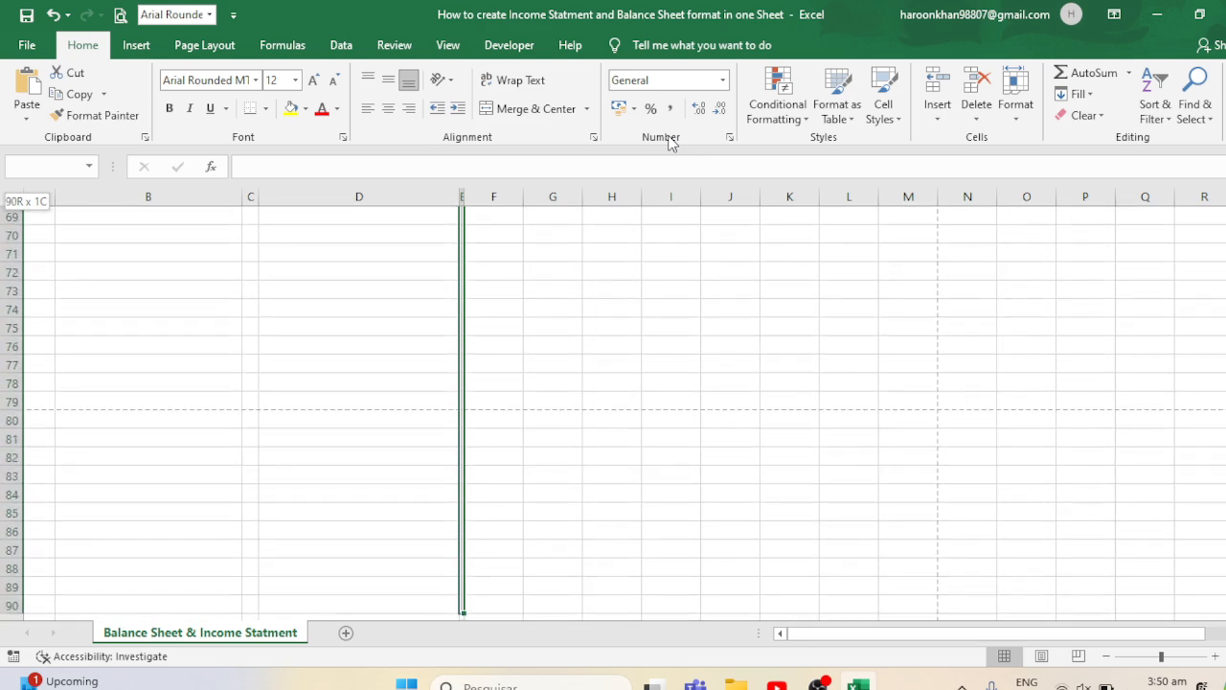
{"action": "key", "text": "shift+Up"}
{"action": "key", "text": "shift+Up"}
{"action": "key", "text": "shift+Up"}
{"action": "key", "text": "shift+Up"}
{"action": "key", "text": "shift+Up"}
{"action": "key", "text": "shift+Up"}
{"action": "key", "text": "shift+Up"}
{"action": "key", "text": "shift+Up"}
{"action": "key", "text": "shift+Up"}
{"action": "key", "text": "shift+Up"}
{"action": "key", "text": "shift+Up"}
{"action": "key", "text": "shift+Up"}
{"action": "key", "text": "shift+Up"}
{"action": "key", "text": "shift+Up"}
{"action": "key", "text": "shift+Up"}
{"action": "key", "text": "shift+Up"}
{"action": "key", "text": "shift+Up"}
{"action": "key", "text": "shift+Up"}
{"action": "key", "text": "shift+Up"}
{"action": "key", "text": "shift+Up"}
{"action": "key", "text": "shift+Up"}
{"action": "key", "text": "shift+Up"}
{"action": "key", "text": "shift+Up"}
{"action": "key", "text": "shift+Up"}
{"action": "key", "text": "shift+Up"}
{"action": "key", "text": "shift+Up"}
{"action": "key", "text": "shift+Down"}
{"action": "key", "text": "shift+Down"}
{"action": "key", "text": "shift+Down"}
{"action": "key", "text": "shift+Down"}
{"action": "key", "text": "shift+Down"}
{"action": "key", "text": "shift+Down"}
{"action": "key", "text": "shift+Down"}
{"action": "key", "text": "shift+Down"}
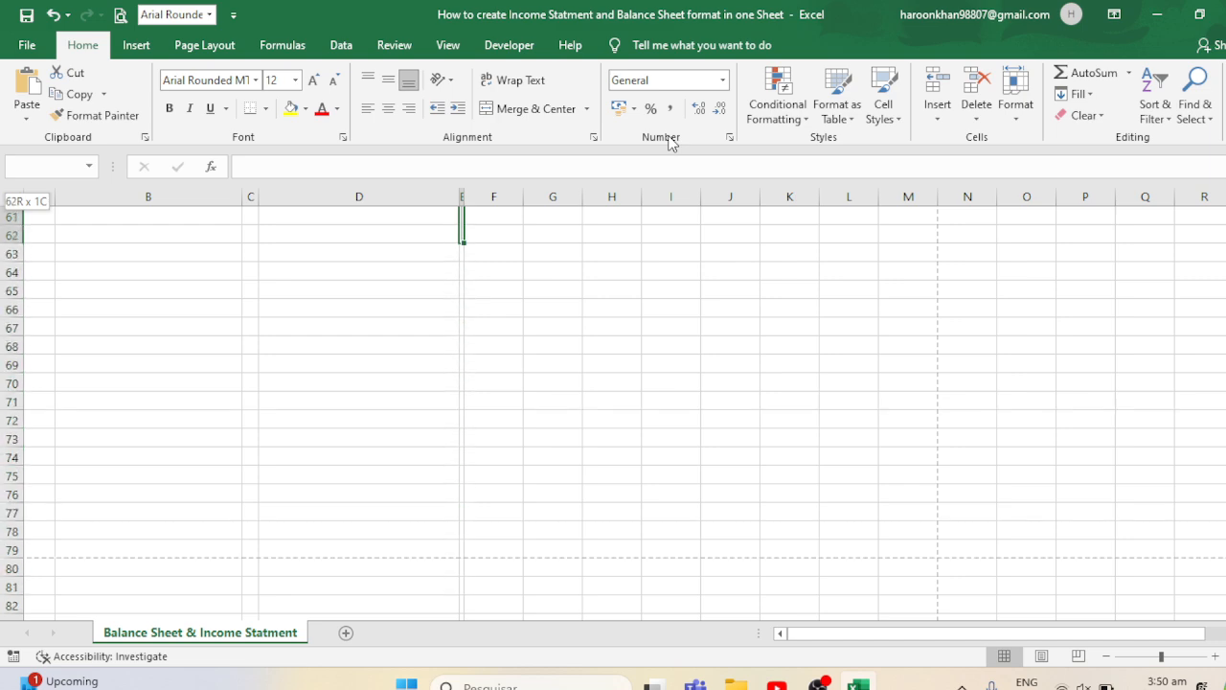
{"action": "key", "text": "shift+Down"}
{"action": "key", "text": "shift+Down"}
{"action": "key", "text": "shift+Down"}
{"action": "key", "text": "shift+Down"}
{"action": "key", "text": "shift+Down"}
{"action": "key", "text": "shift+Down"}
{"action": "key", "text": "shift+Down"}
{"action": "key", "text": "shift+Down"}
{"action": "key", "text": "shift+Down"}
{"action": "key", "text": "shift+Down"}
{"action": "key", "text": "shift+Down"}
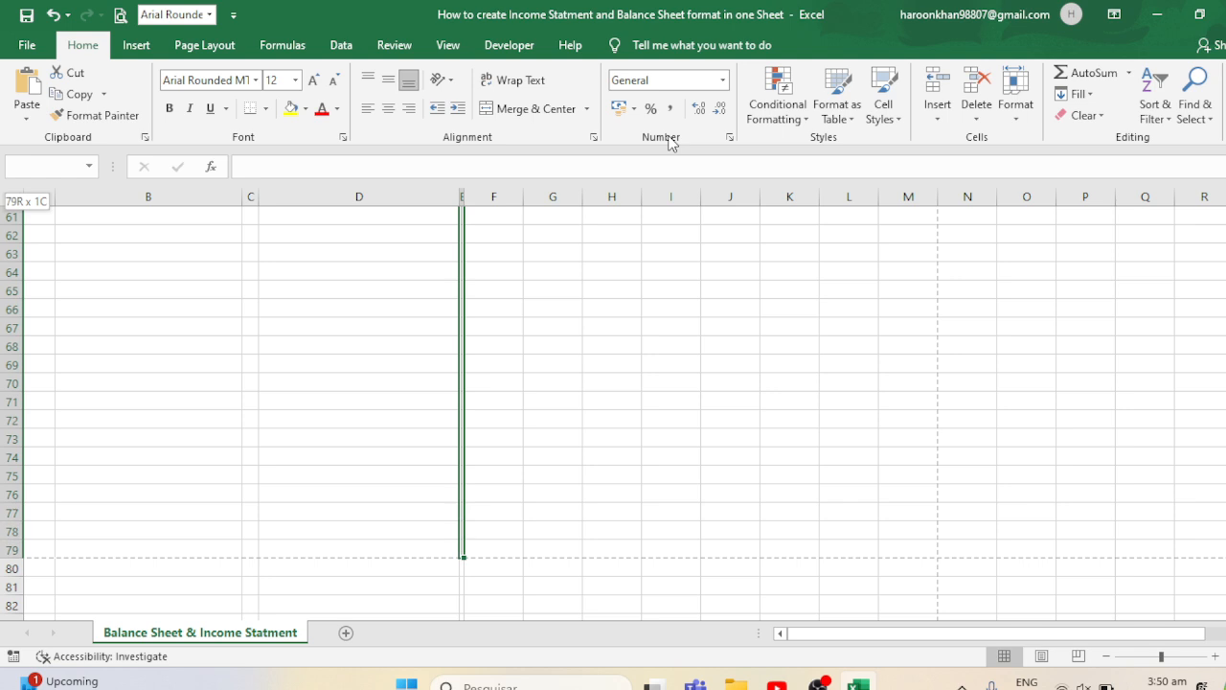
{"action": "key", "text": "shift+Up"}
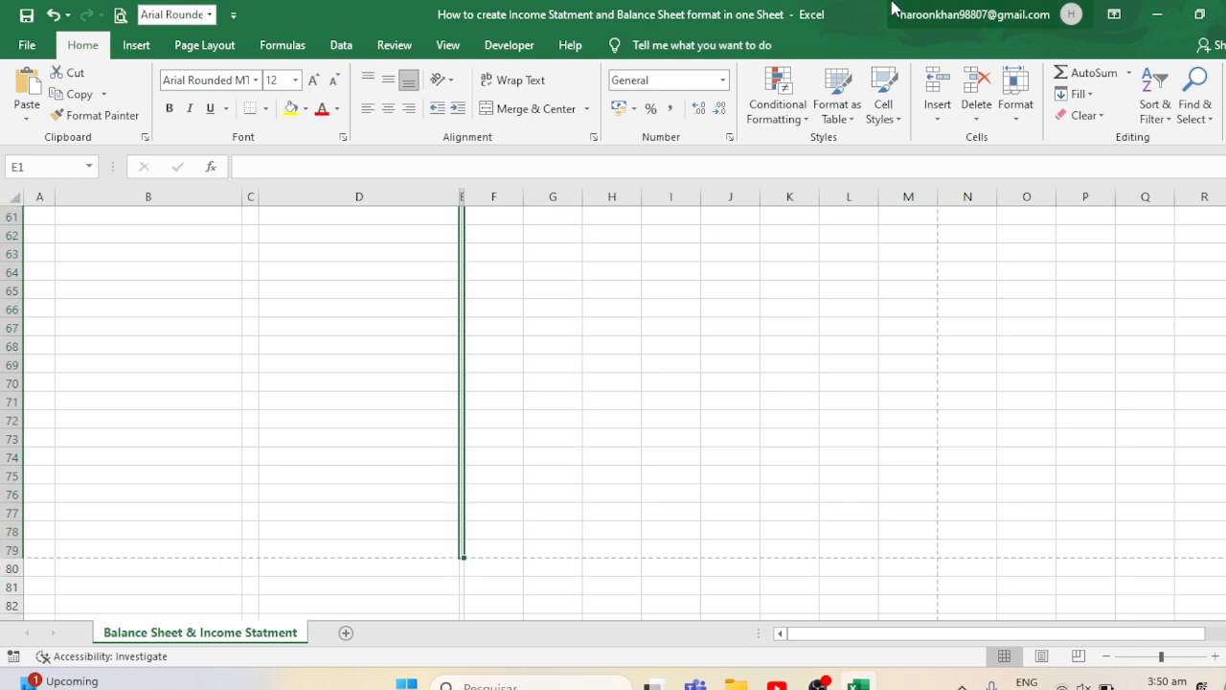
{"action": "left_click", "coordinate": [535, 108]}
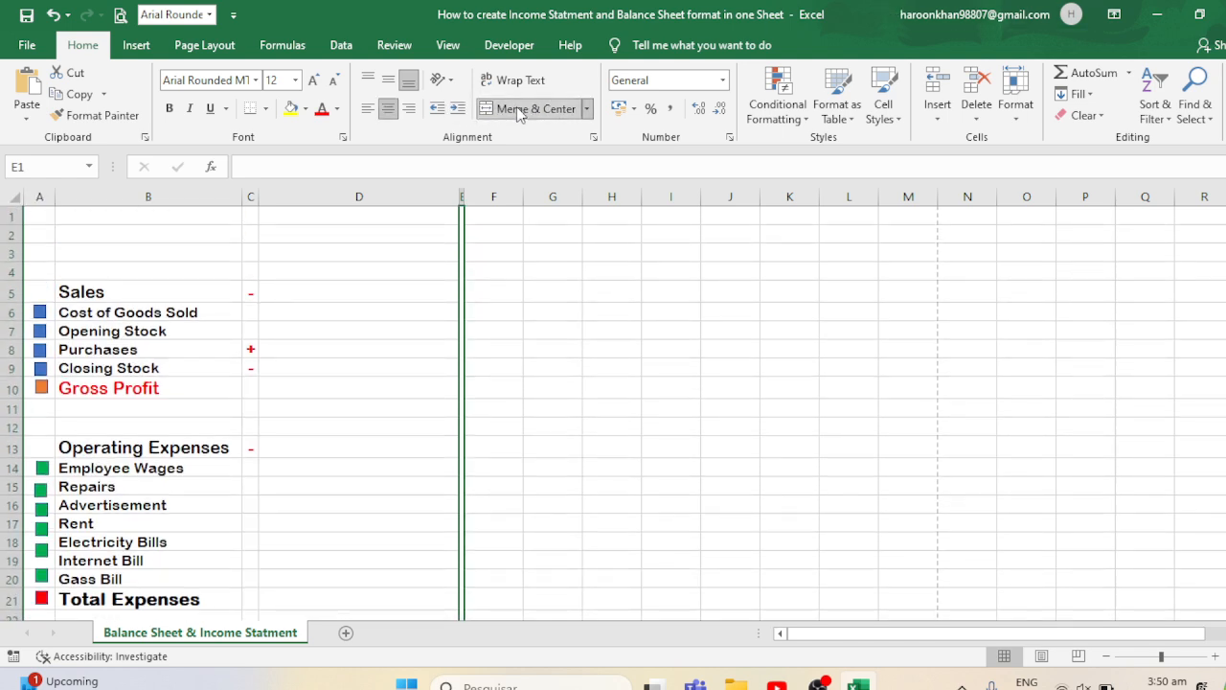
- Fill the merged divider strip in column E with the standard purple color
{"action": "left_click", "coordinate": [264, 108]}
{"action": "left_click", "coordinate": [263, 290]}
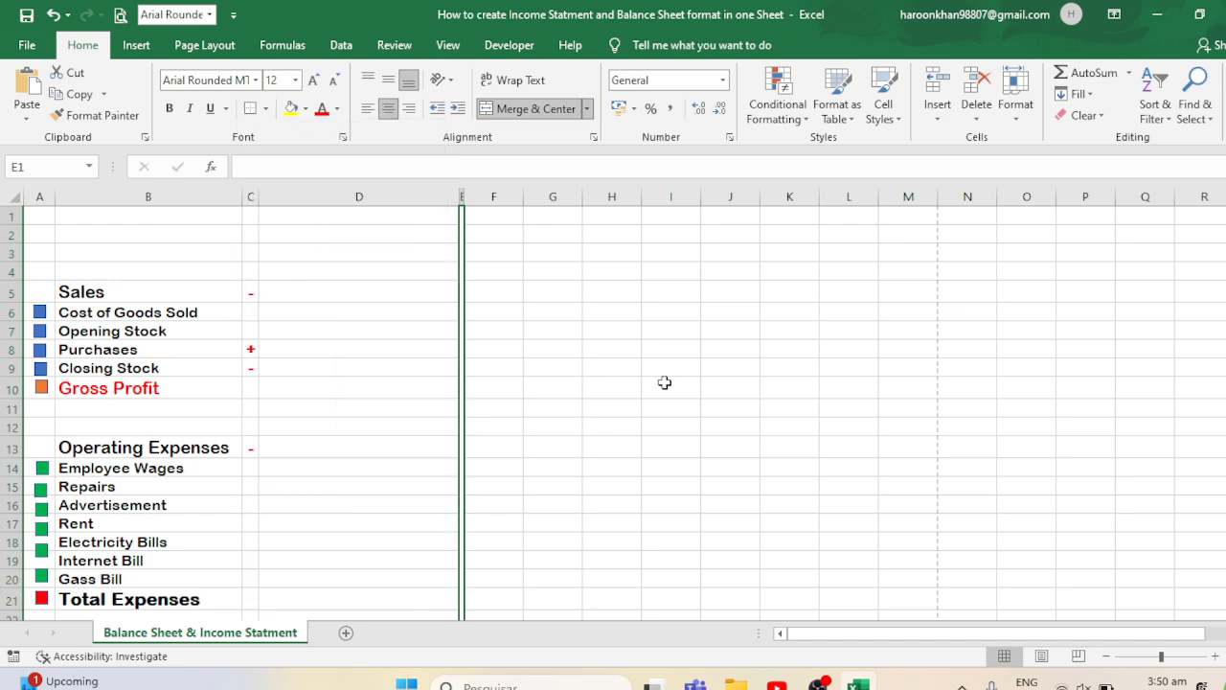
{"action": "left_click", "coordinate": [306, 108]}
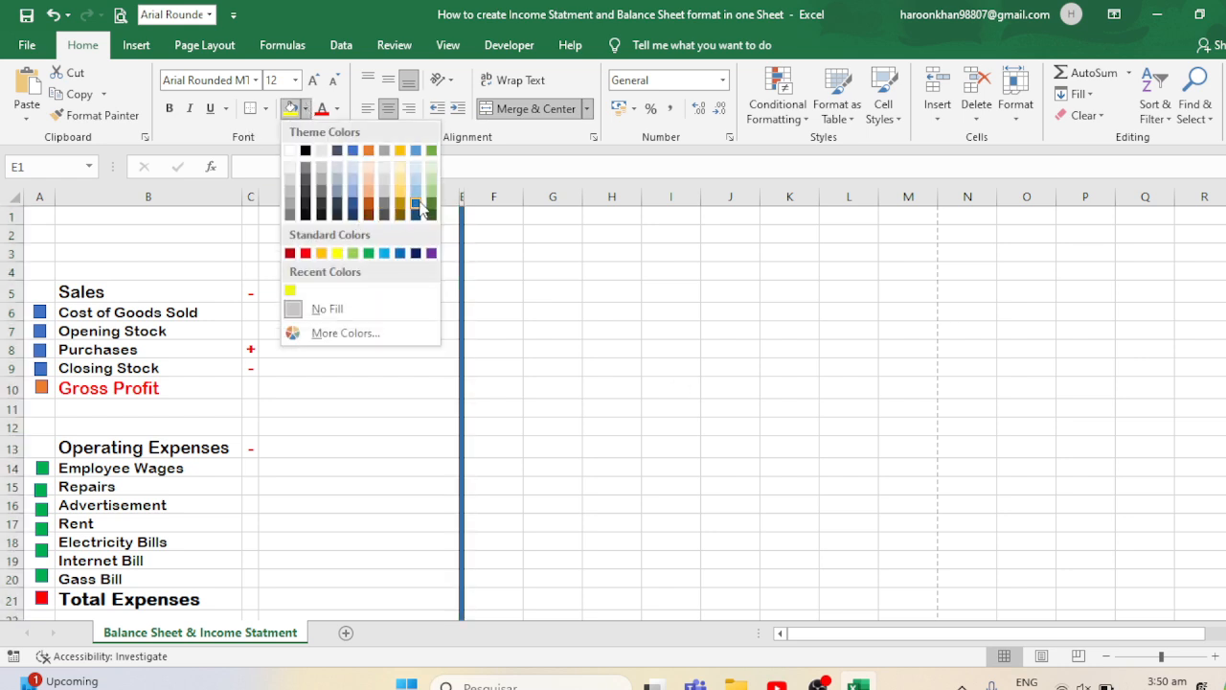
{"action": "left_click", "coordinate": [430, 254]}
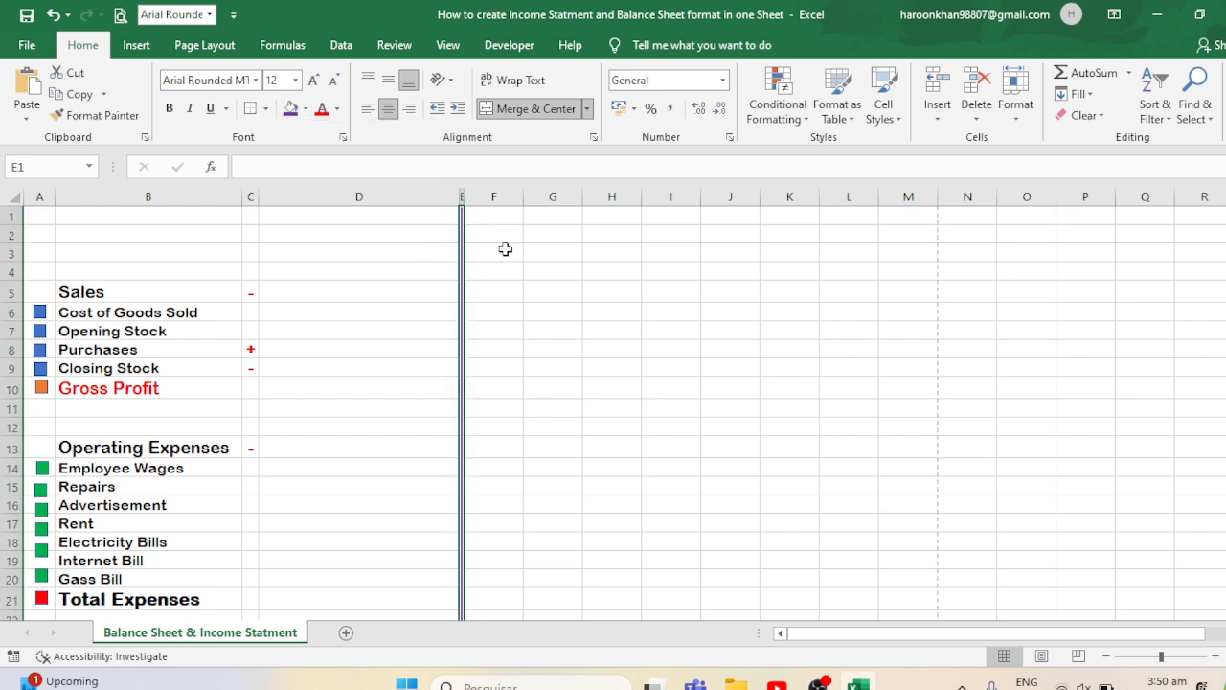
- Widen column D to about 1.3 times its width, checking the purple divider's position on the page in the print preview
{"action": "key", "text": "ctrl+p"}
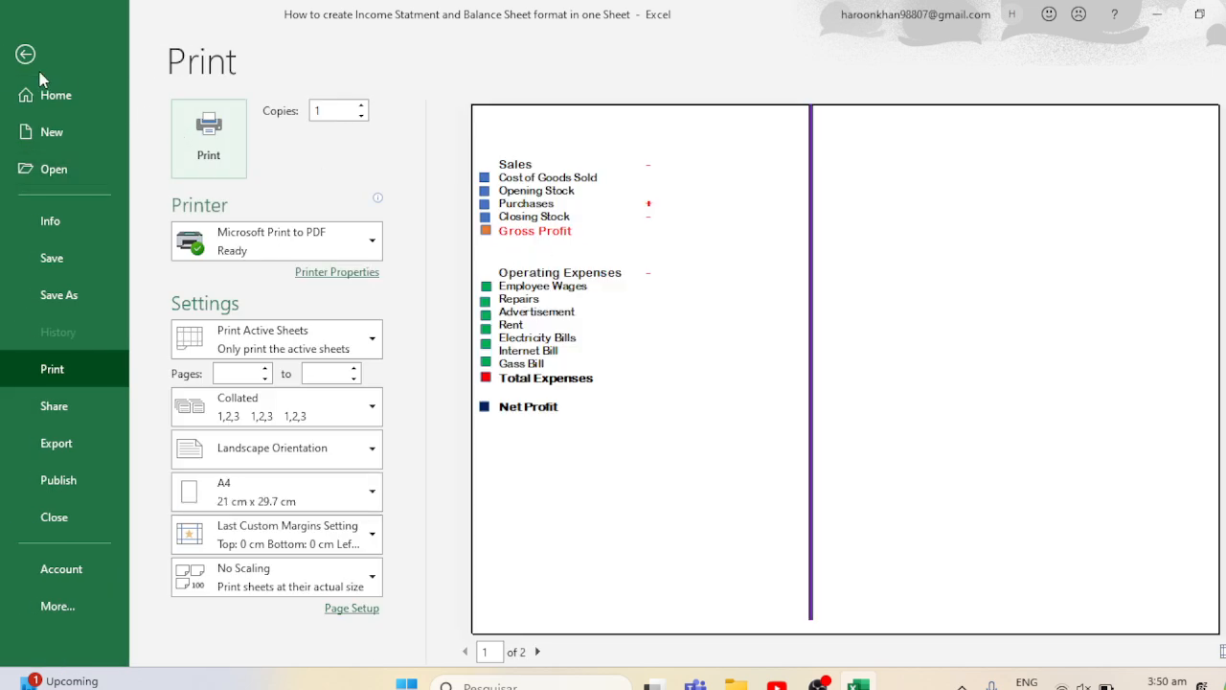
{"action": "left_click", "coordinate": [25, 55]}
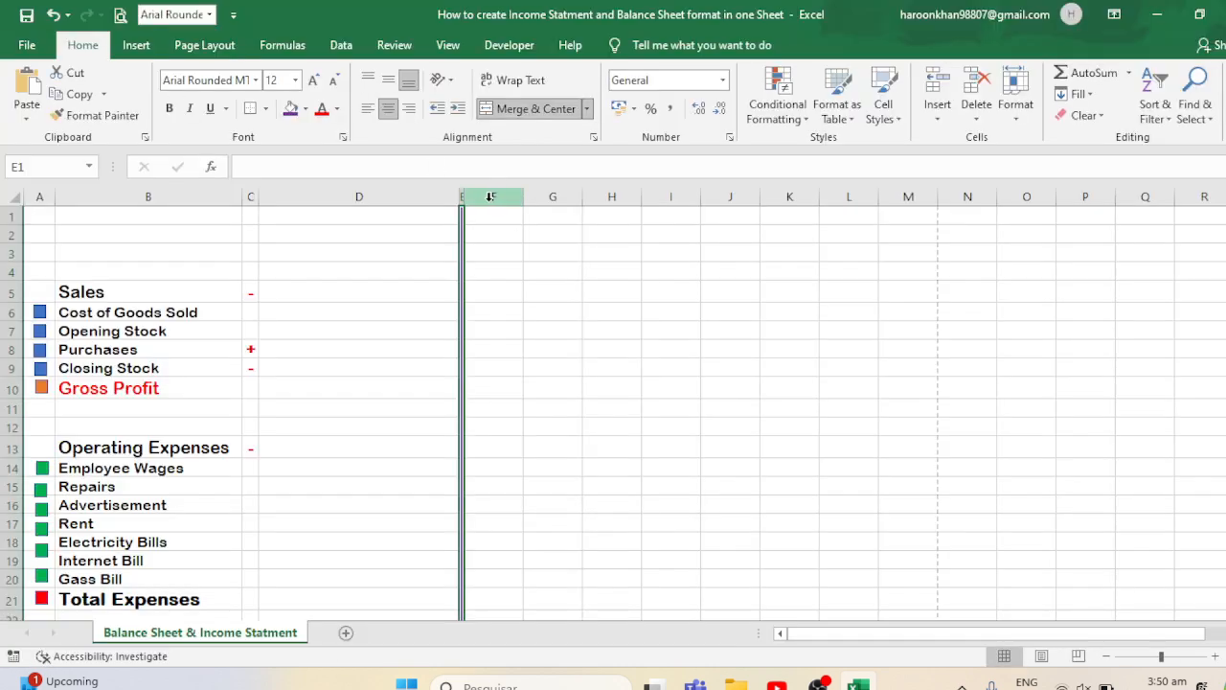
{"action": "left_click_drag", "start_coordinate": [459, 197], "coordinate": [511, 194]}
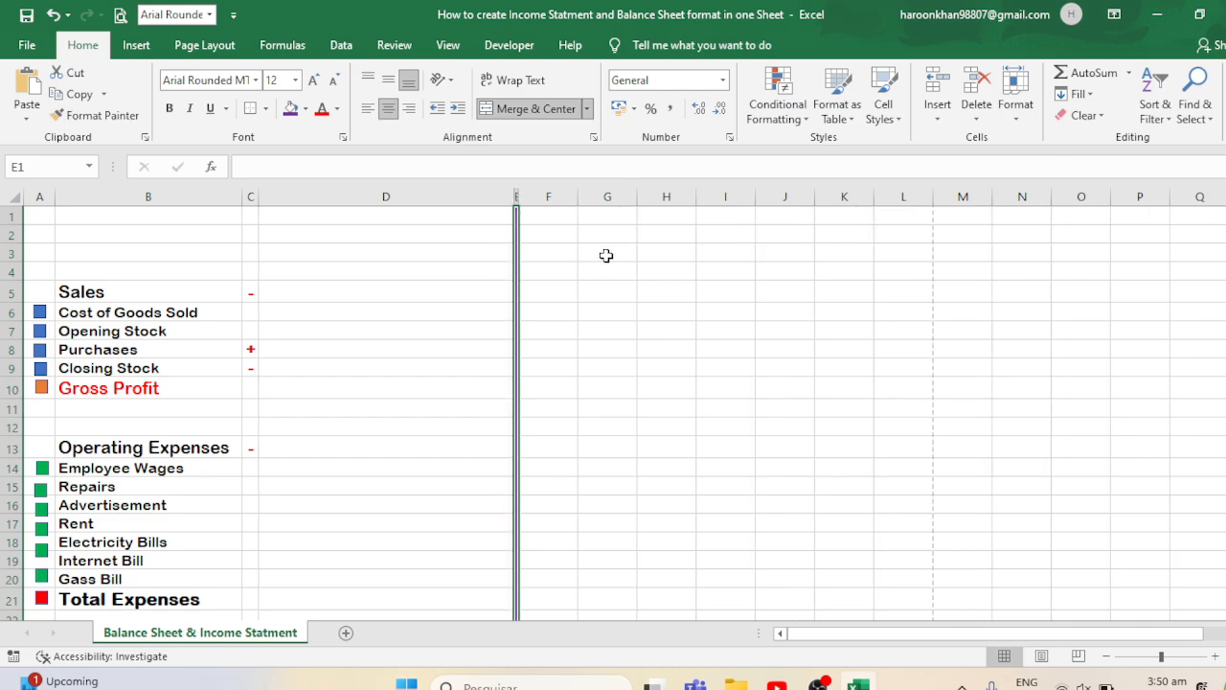
{"action": "key", "text": "ctrl+p"}
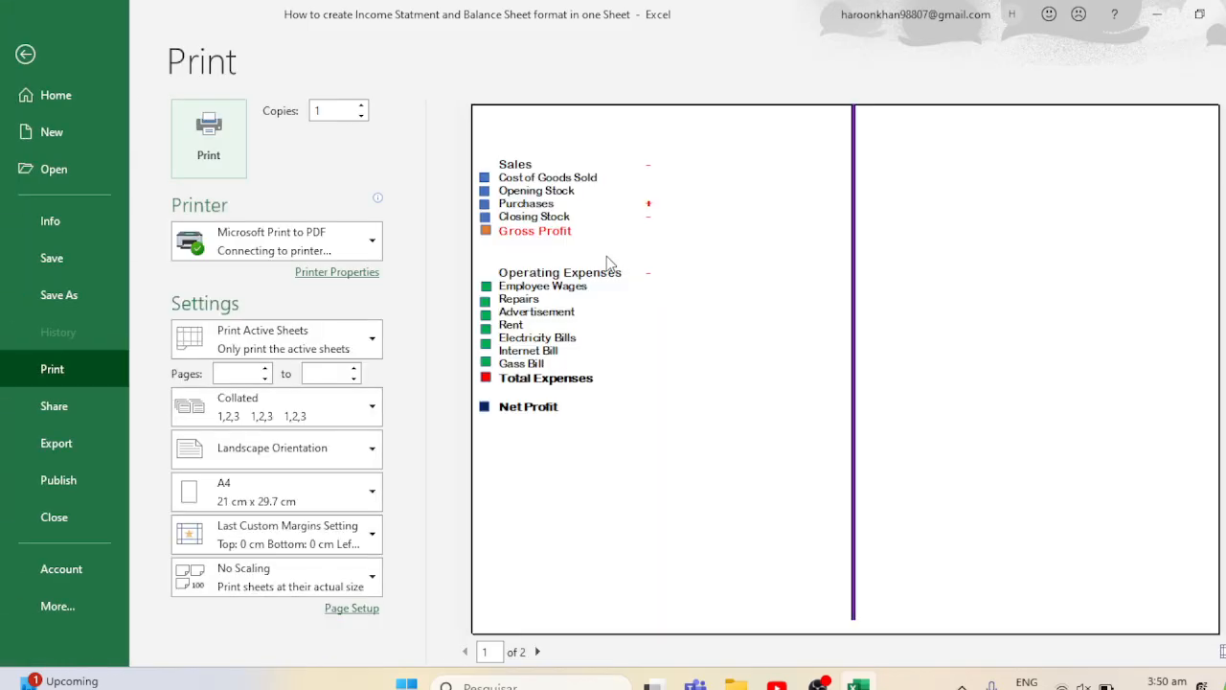
{"action": "left_click", "coordinate": [26, 55]}
{"action": "left_click", "coordinate": [134, 235]}
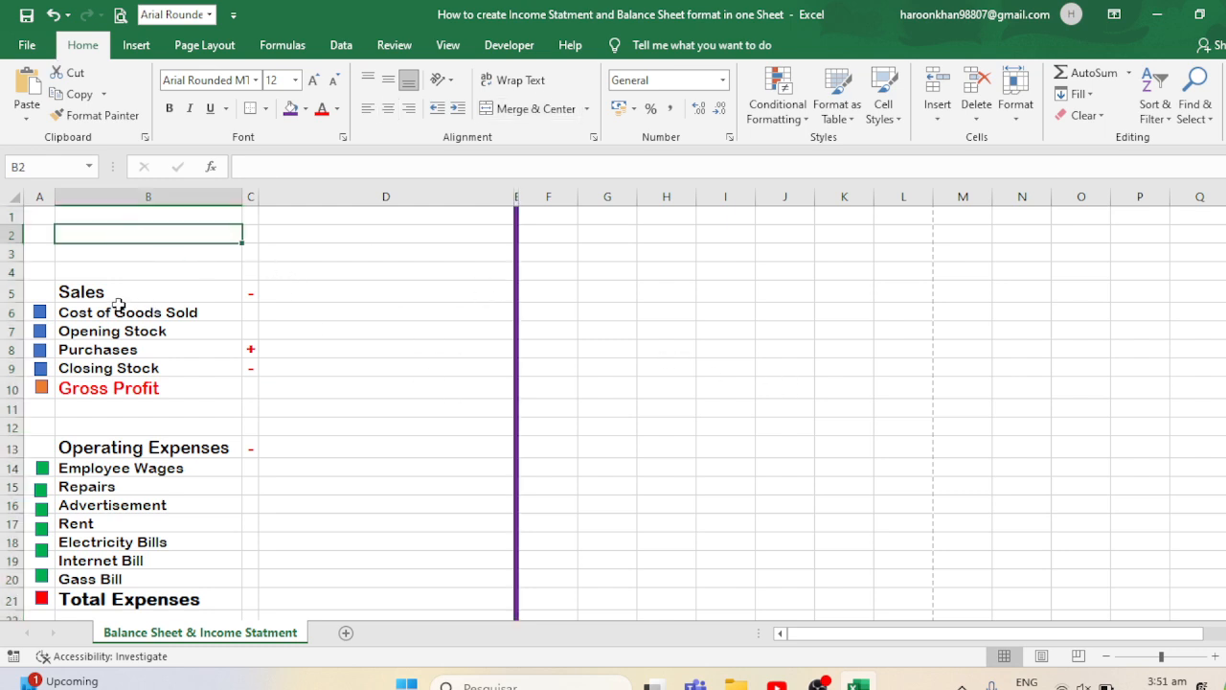
- Copy the Sales to Gross Profit block A5:C10, including its bullets and signs, to the other side of the divider starting at F5
{"action": "left_click_drag", "start_coordinate": [41, 288], "coordinate": [249, 392]}
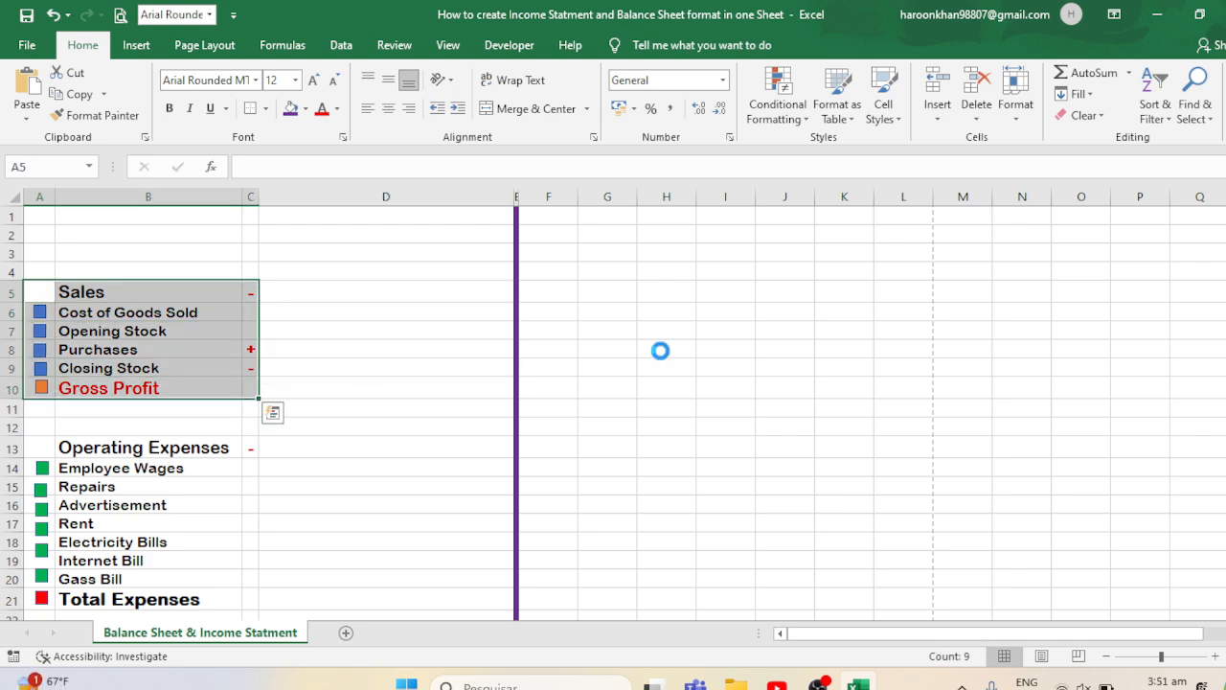
{"action": "key", "text": "ctrl+c"}
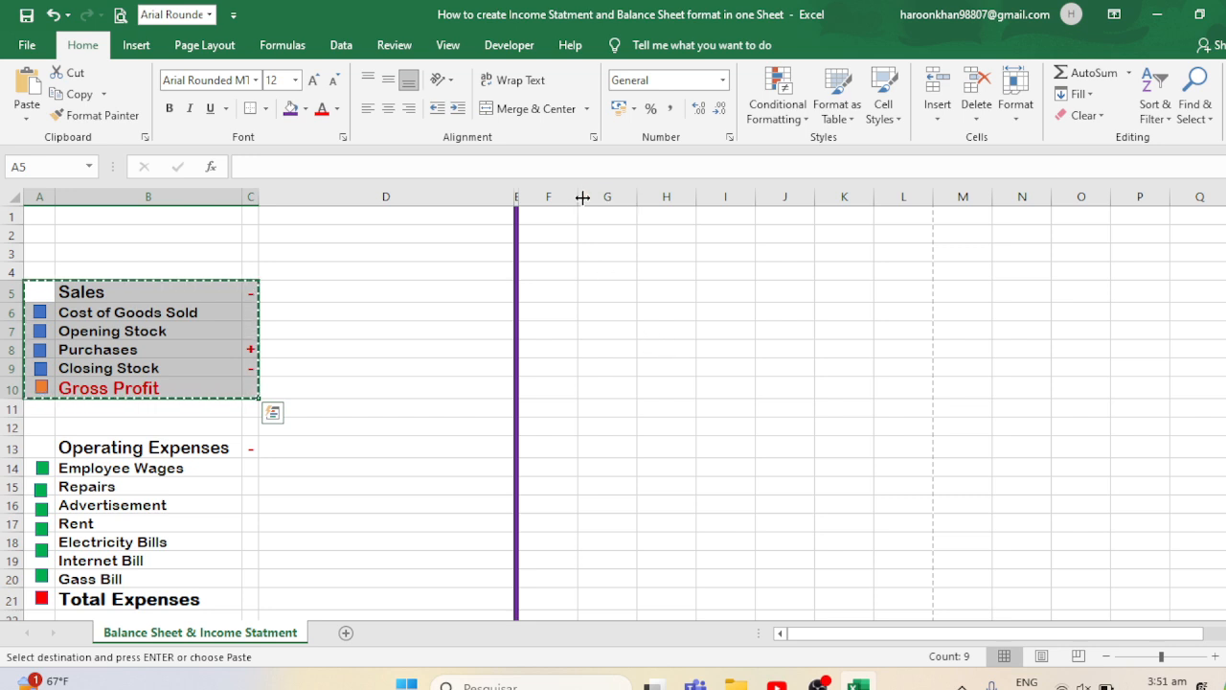
{"action": "left_click", "coordinate": [561, 271]}
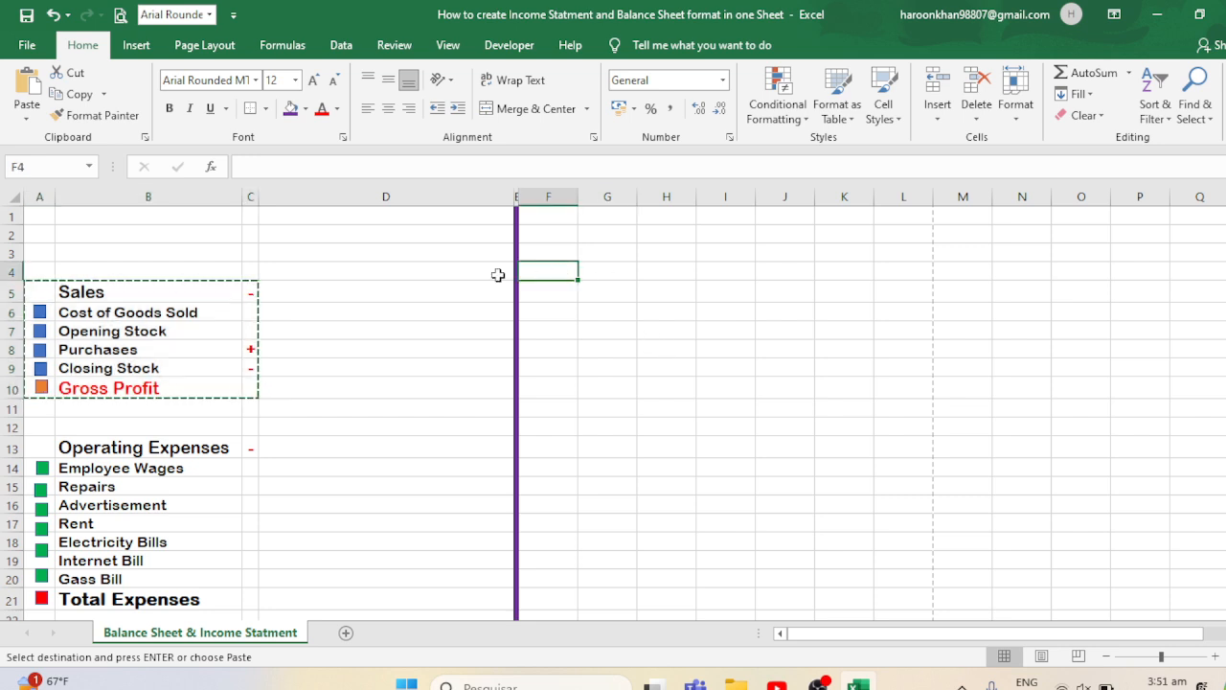
{"action": "left_click", "coordinate": [7, 294]}
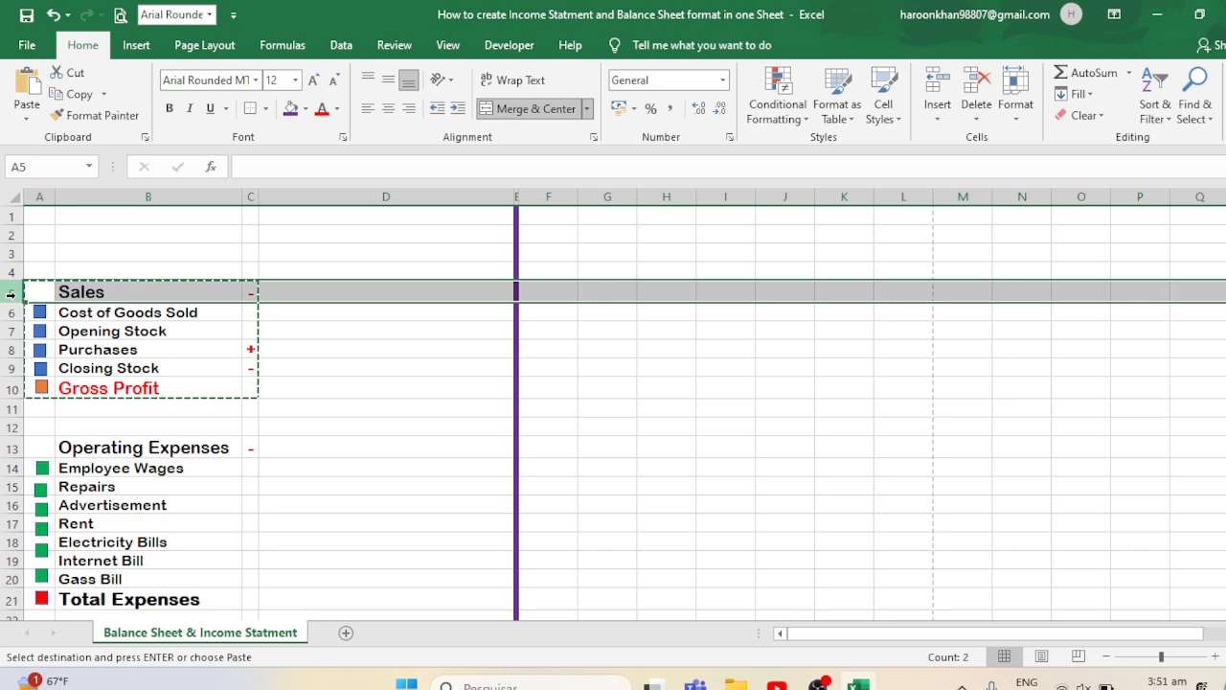
{"action": "left_click", "coordinate": [45, 273]}
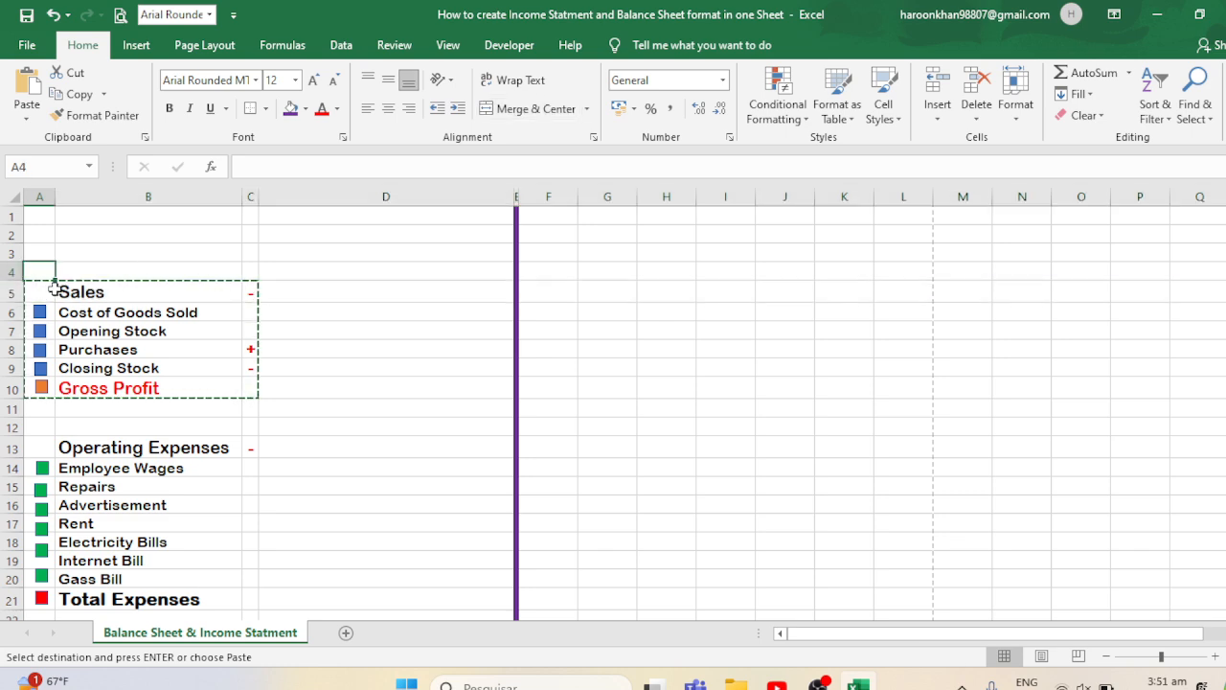
{"action": "left_click", "coordinate": [53, 290]}
{"action": "key", "text": "Right"}
{"action": "key", "text": "Right"}
{"action": "key", "text": "Right"}
{"action": "key", "text": "Right"}
{"action": "key", "text": "Right"}
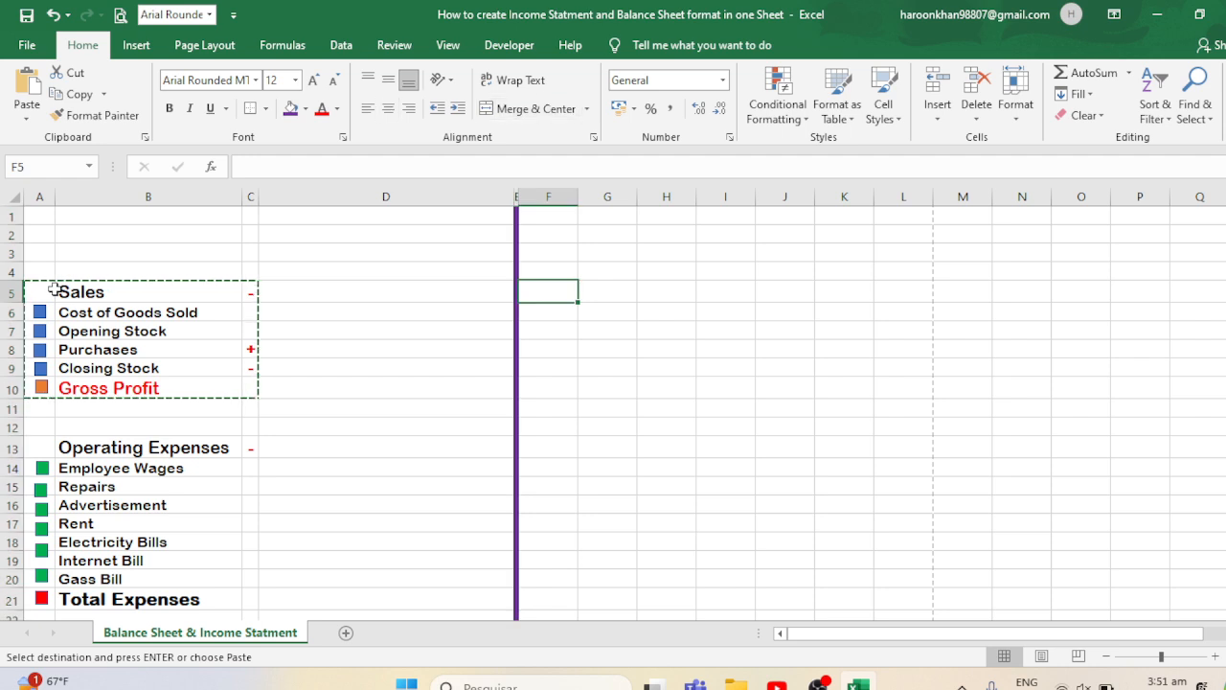
{"action": "key", "text": "ctrl+v"}
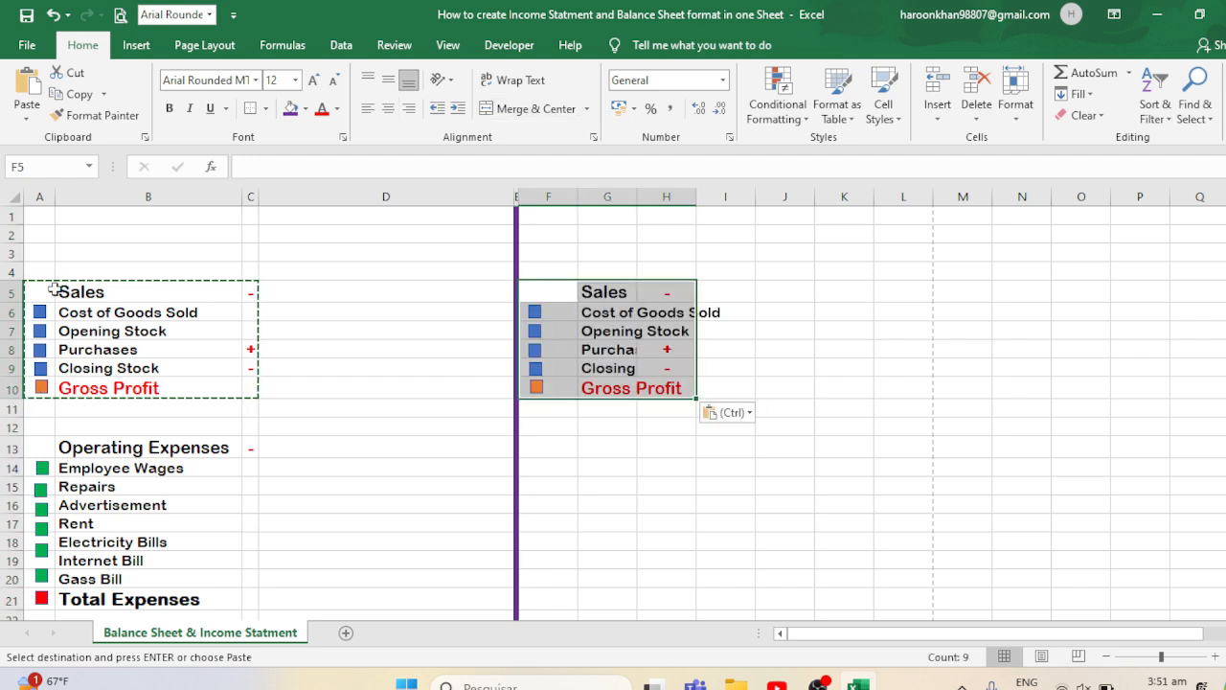
{"action": "key", "text": "Escape"}
{"action": "left_click", "coordinate": [787, 341]}
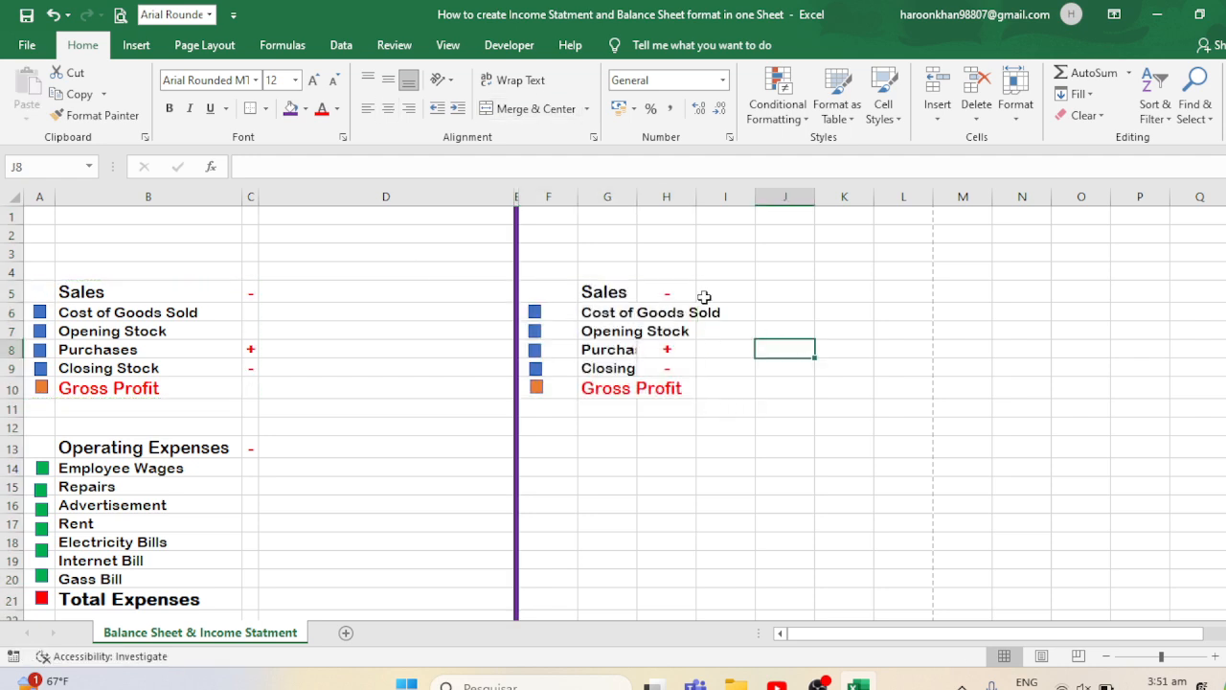
- Narrow column F to about half its width and autofit column G to its longest label
{"action": "left_click", "coordinate": [626, 292]}
{"action": "left_click_drag", "start_coordinate": [576, 203], "coordinate": [549, 195]}
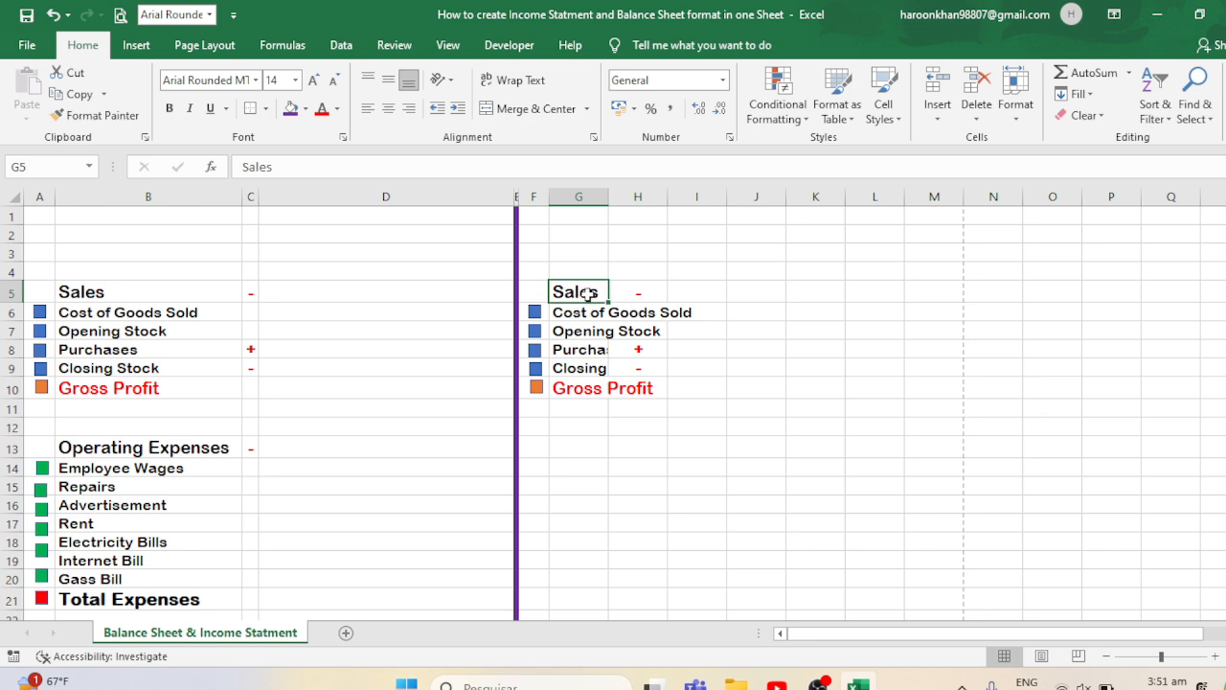
{"action": "double_click", "coordinate": [608, 195]}
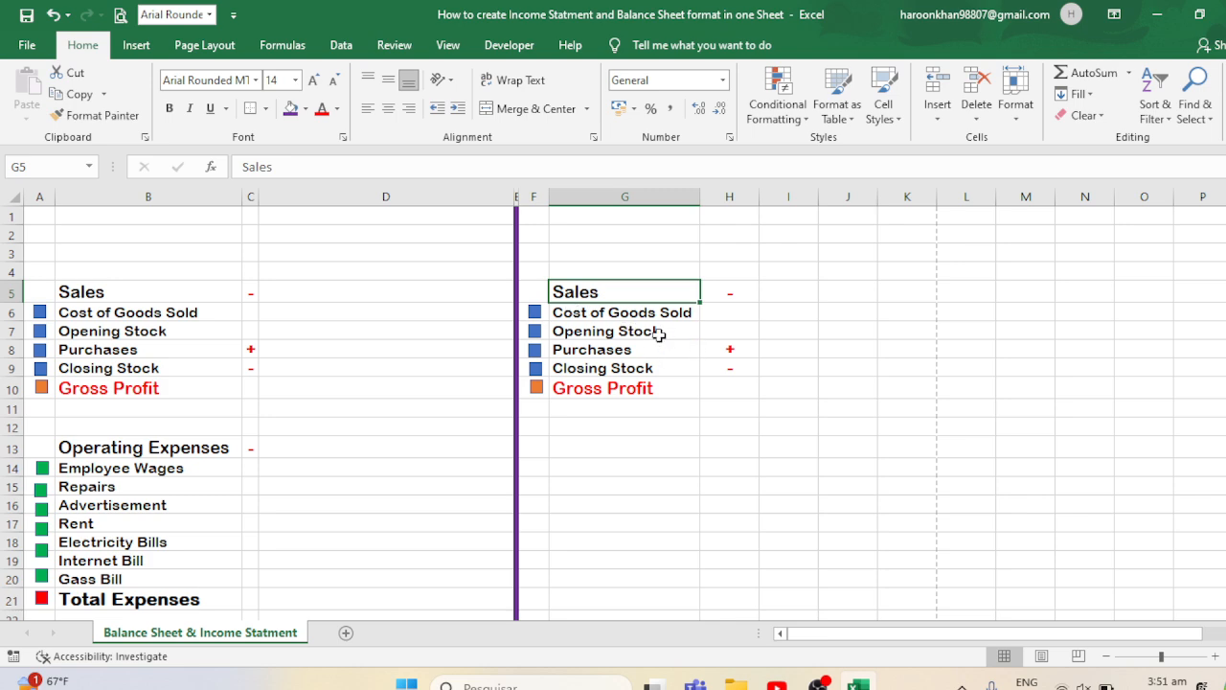
- Insert four blank rows above row 1 to make room for headings
{"action": "left_click", "coordinate": [115, 248]}
{"action": "left_click", "coordinate": [13, 216]}
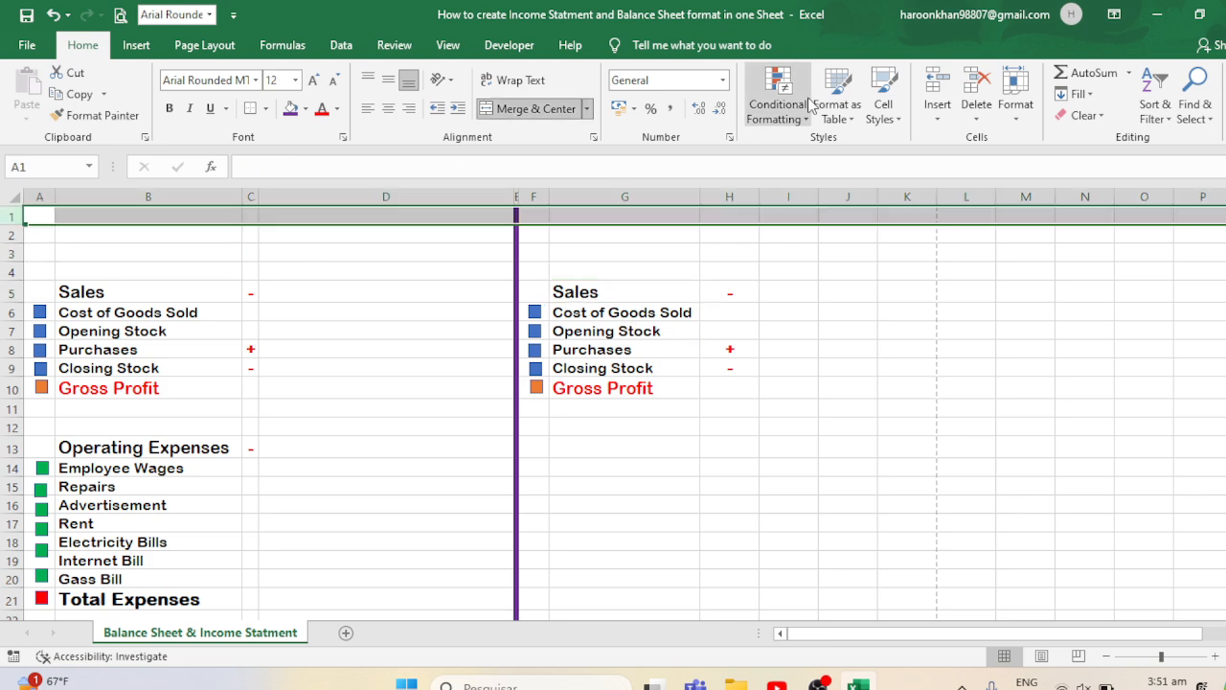
{"action": "left_click", "coordinate": [938, 85]}
{"action": "left_click", "coordinate": [939, 84]}
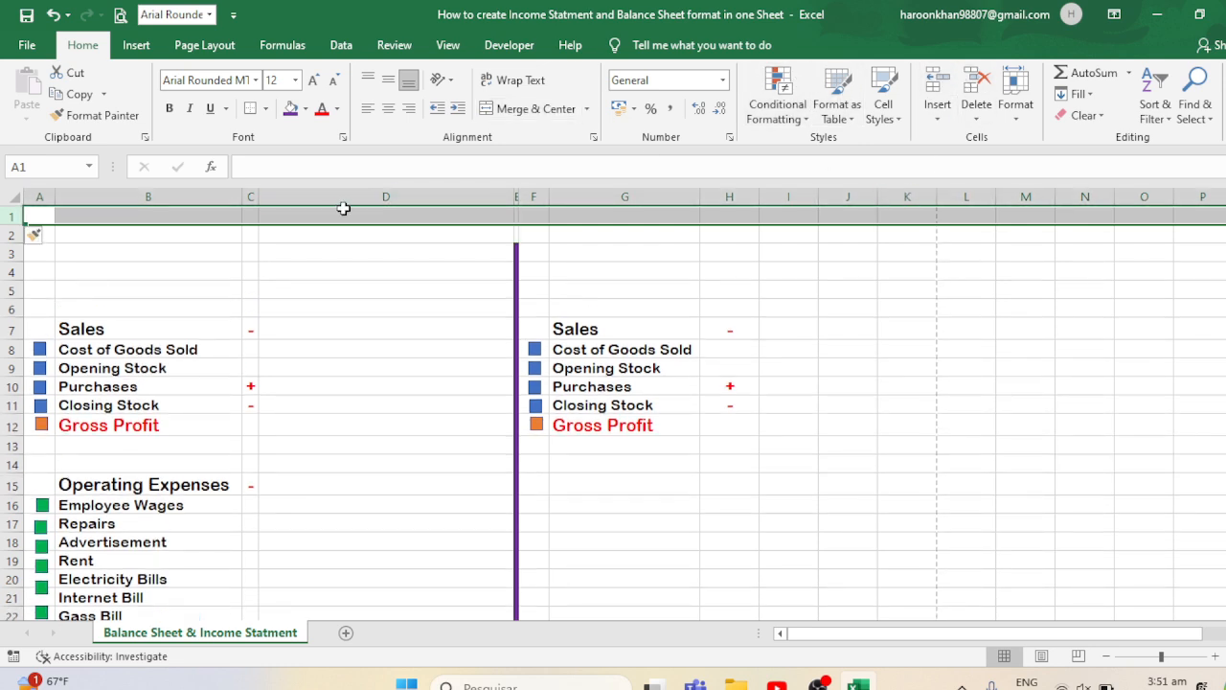
{"action": "left_click", "coordinate": [939, 85]}
{"action": "left_click", "coordinate": [939, 84]}
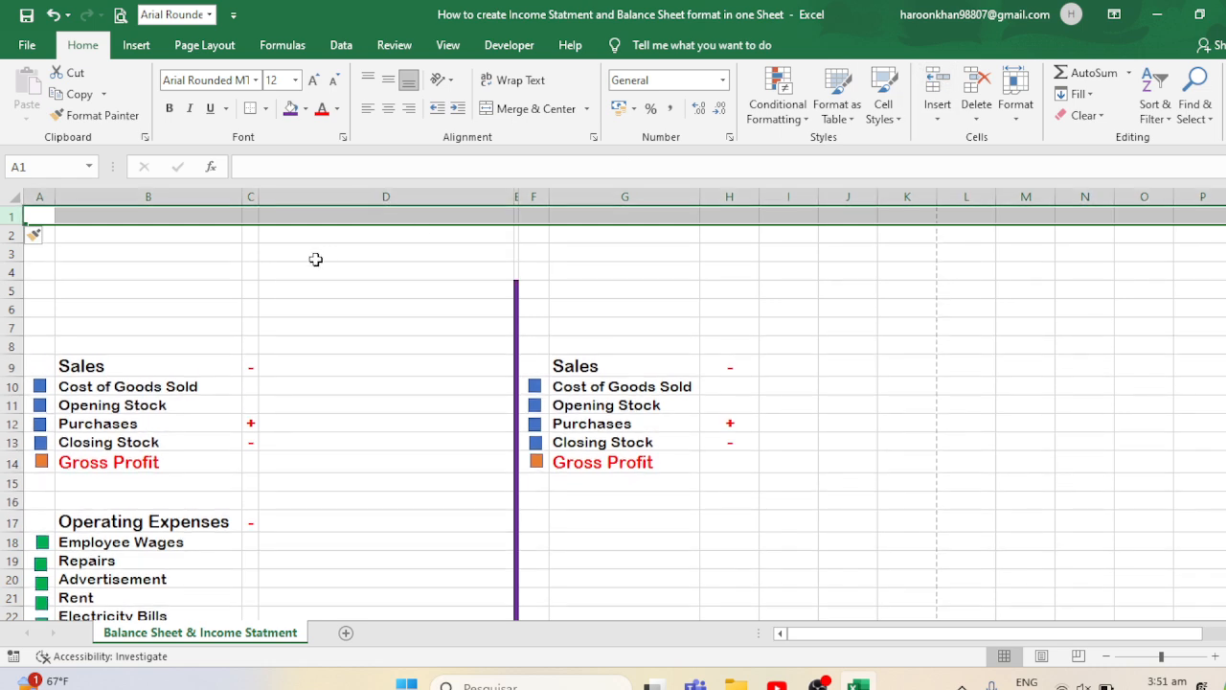
- Extend the column E divider up to row 1 by merging cells E1:E4 with the existing strip, and fill it purple
{"action": "left_click_drag", "start_coordinate": [514, 274], "coordinate": [546, 239]}
{"action": "left_click", "coordinate": [514, 213]}
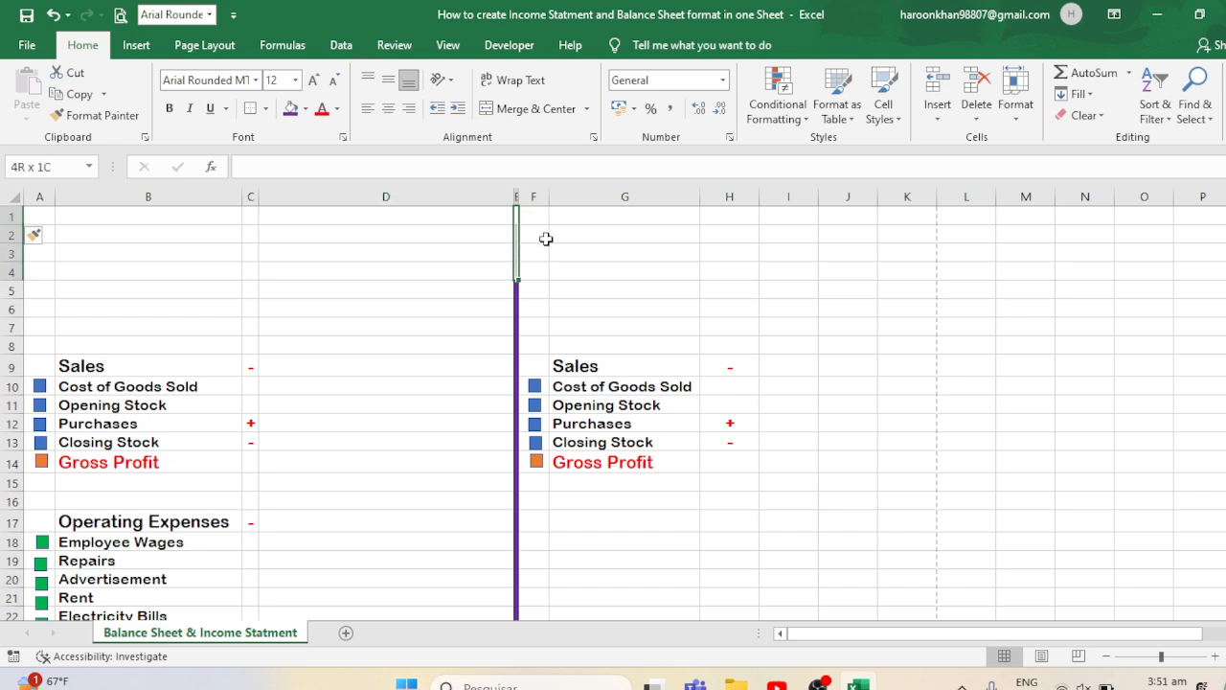
{"action": "left_click", "coordinate": [528, 113]}
{"action": "key", "text": "Down"}
{"action": "key", "text": "ctrl+space"}
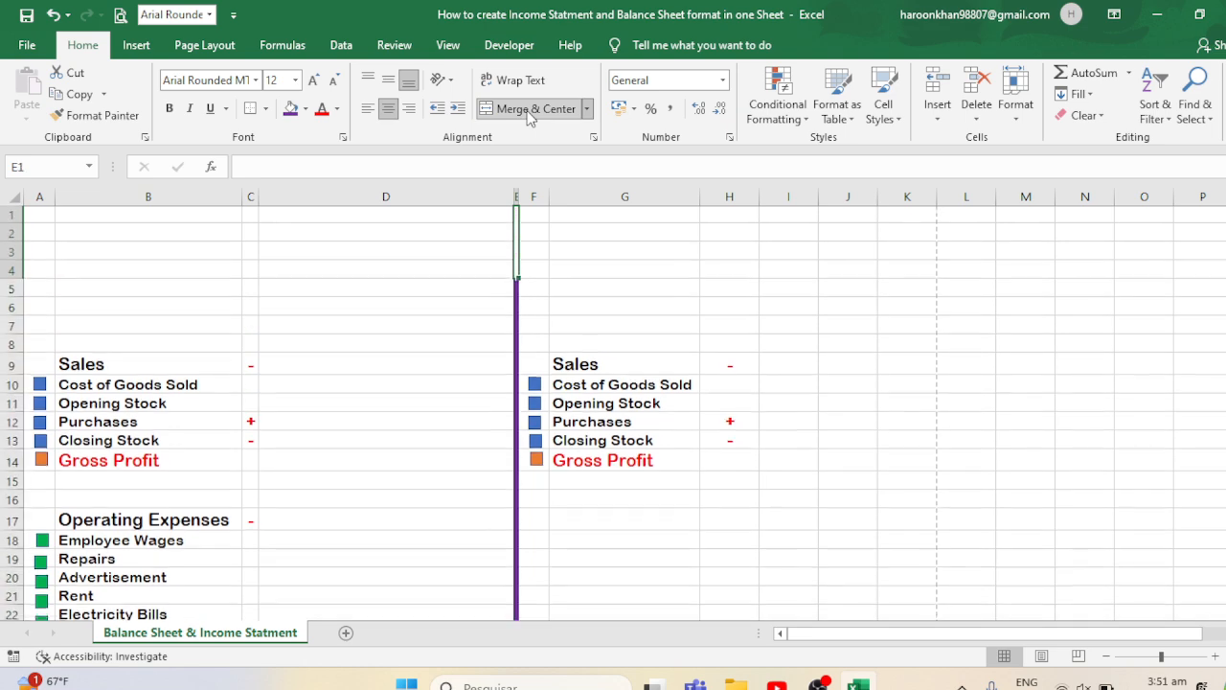
{"action": "left_click", "coordinate": [527, 108]}
{"action": "scroll", "coordinate": [531, 119], "scroll_direction": "up", "scroll_amount": 20}
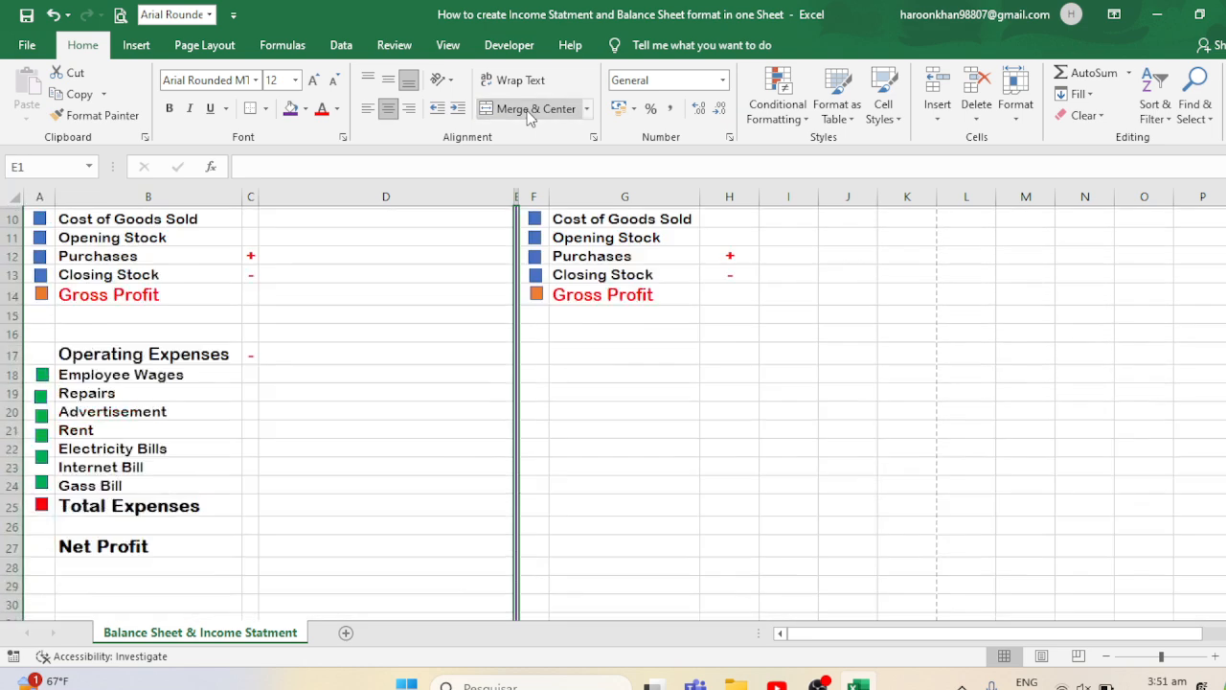
{"action": "left_click", "coordinate": [290, 110]}
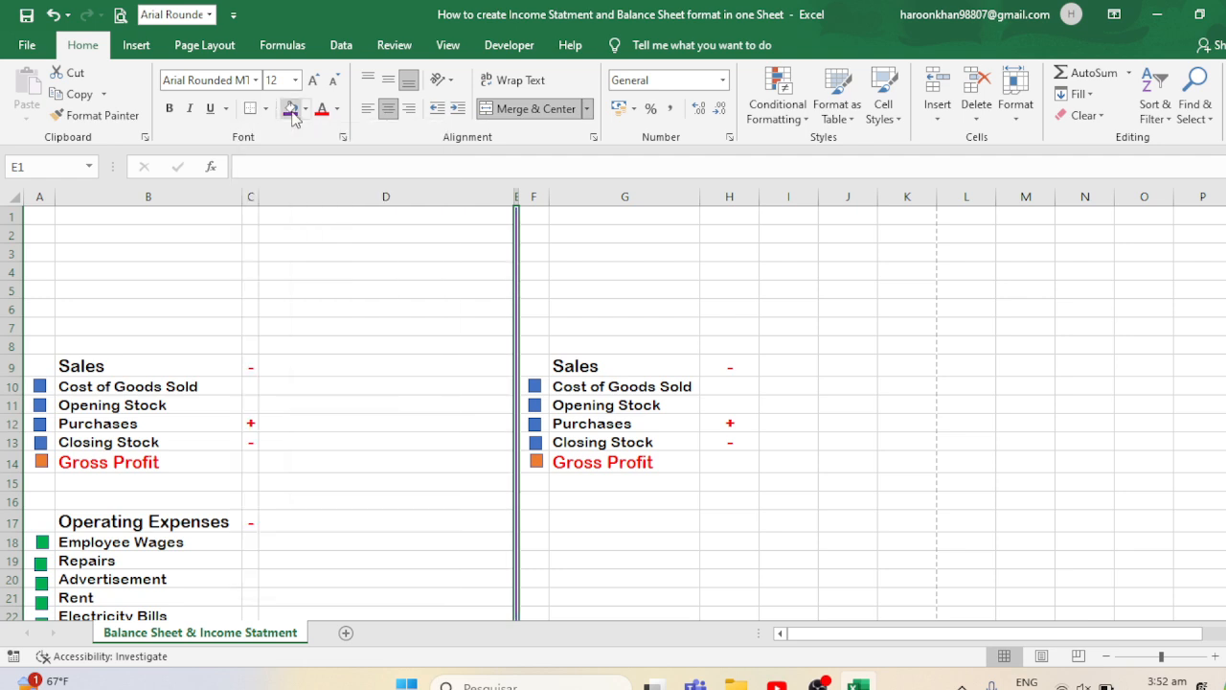
{"action": "left_click", "coordinate": [103, 265]}
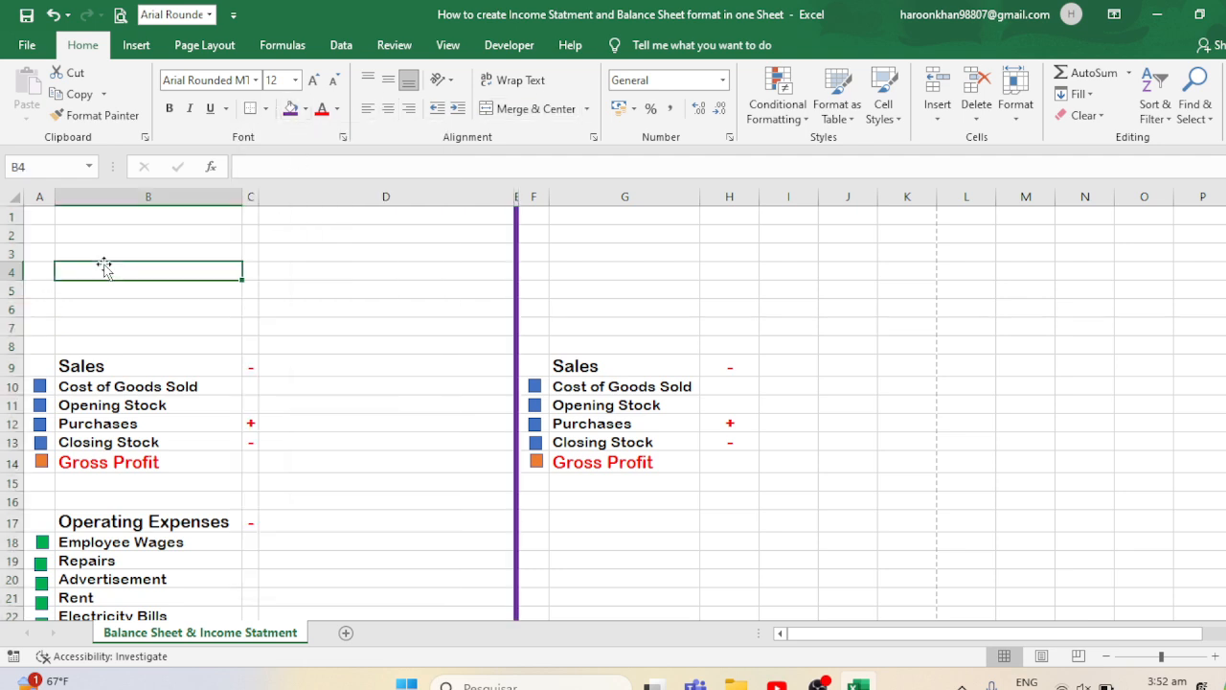
- Merge and center cells A4:D5 into one heading block above the income statement
{"action": "left_click", "coordinate": [43, 287]}
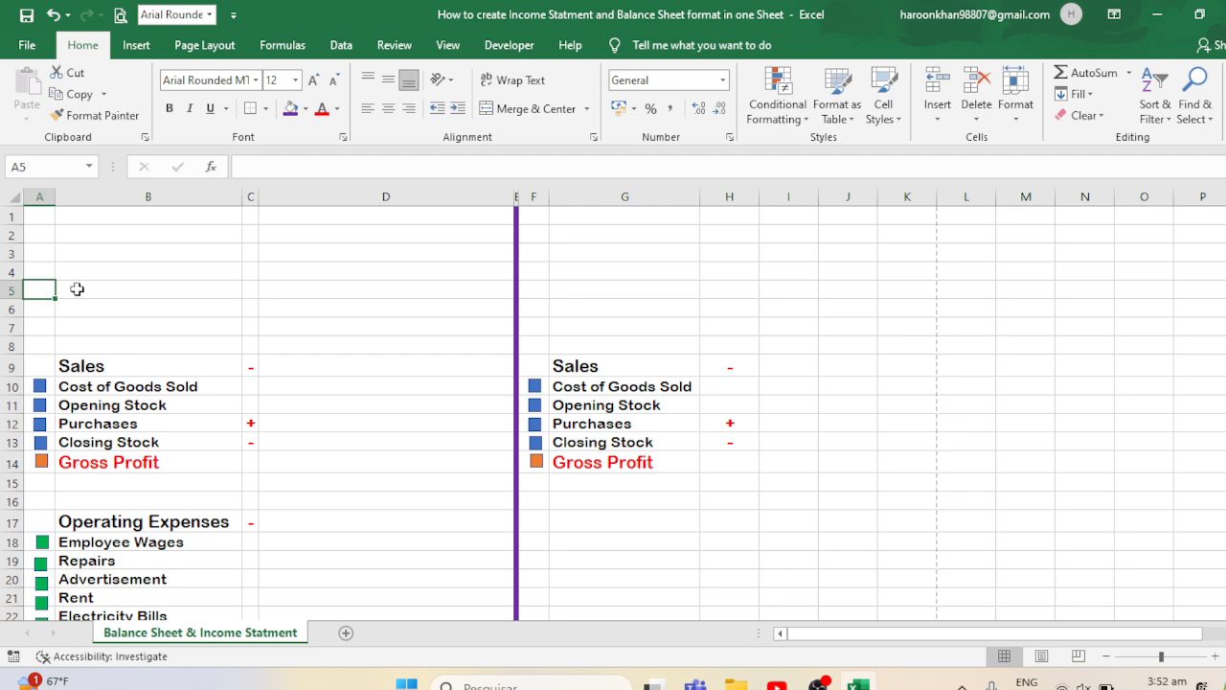
{"action": "left_click_drag", "start_coordinate": [77, 288], "coordinate": [438, 275]}
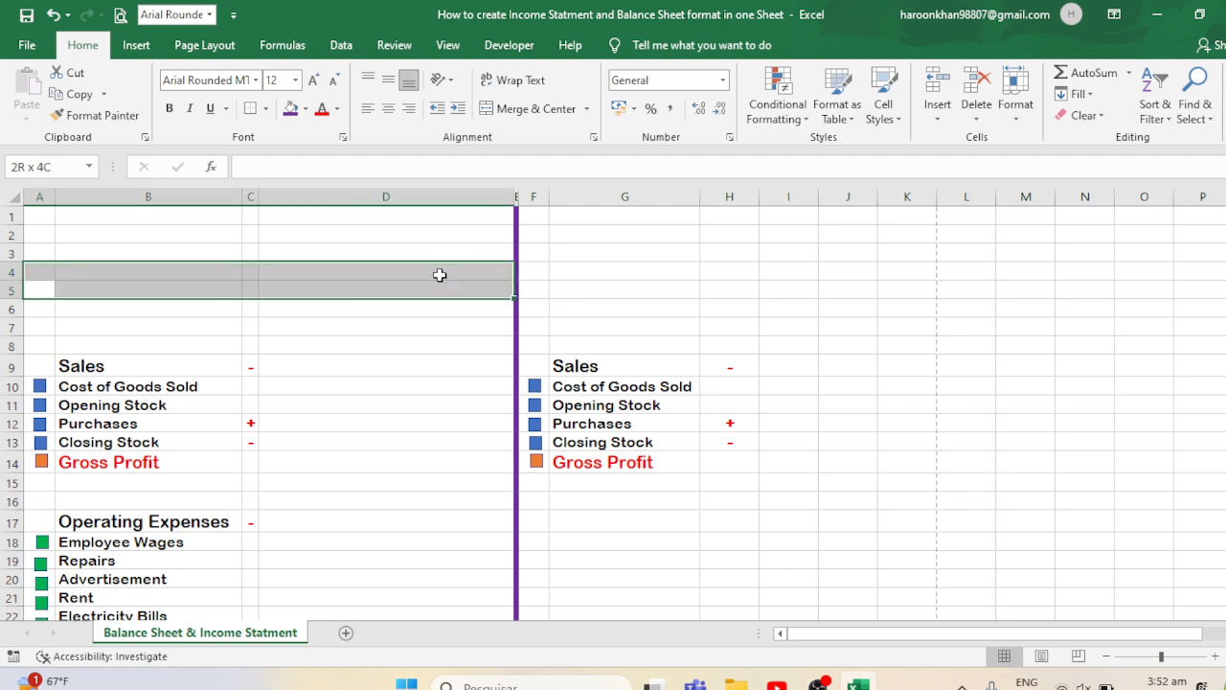
{"action": "left_click", "coordinate": [519, 109]}
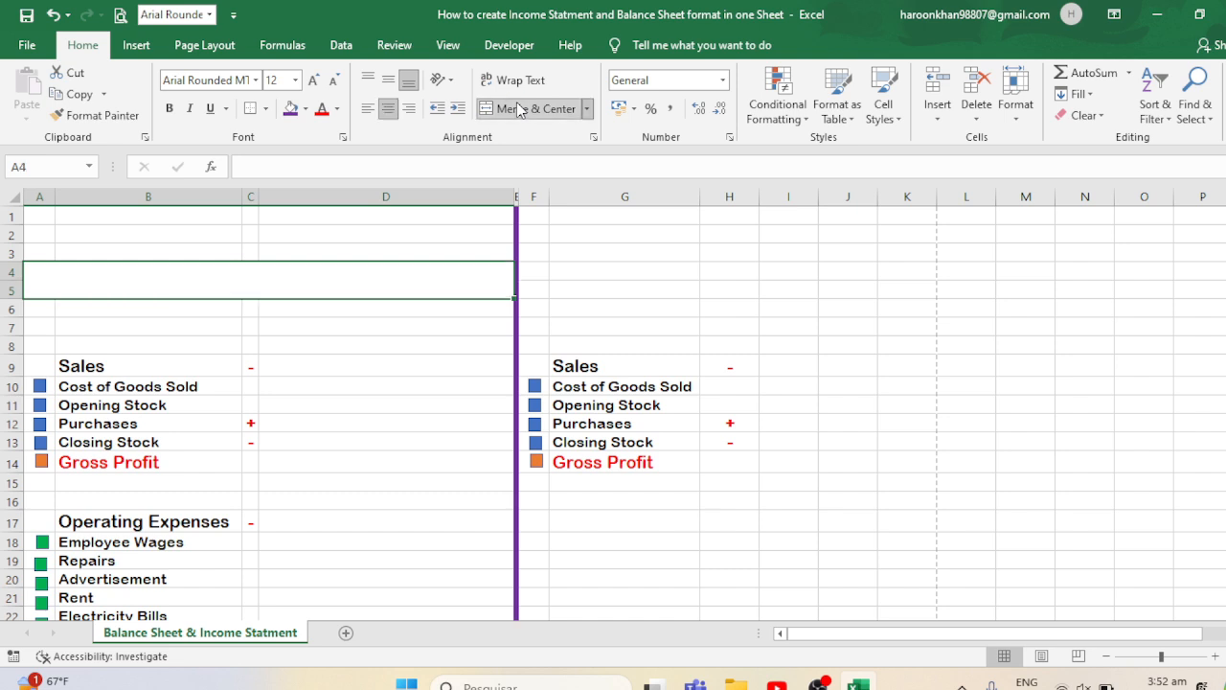
- Copy the merged heading block to F4 and extend its merged, centered area to F4:K5
{"action": "key", "text": "ctrl+c"}
{"action": "key", "text": "Right"}
{"action": "key", "text": "Right"}
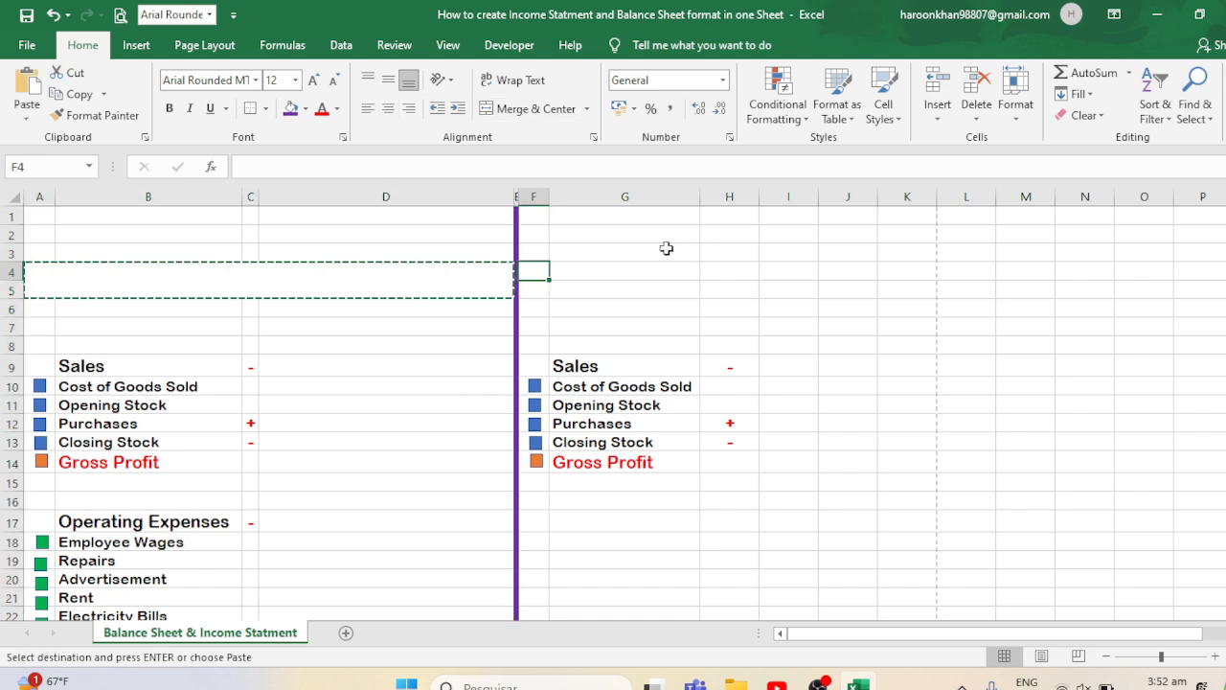
{"action": "key", "text": "Right"}
{"action": "key", "text": "Left"}
{"action": "key", "text": "ctrl+v"}
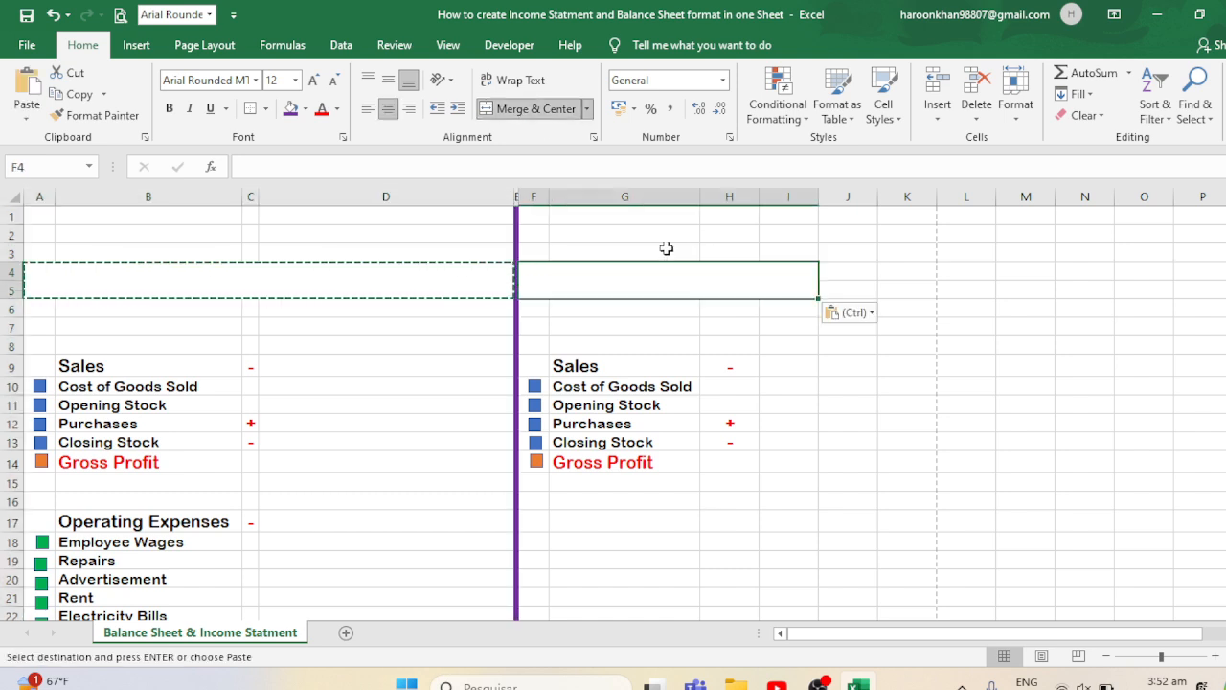
{"action": "key", "text": "Escape"}
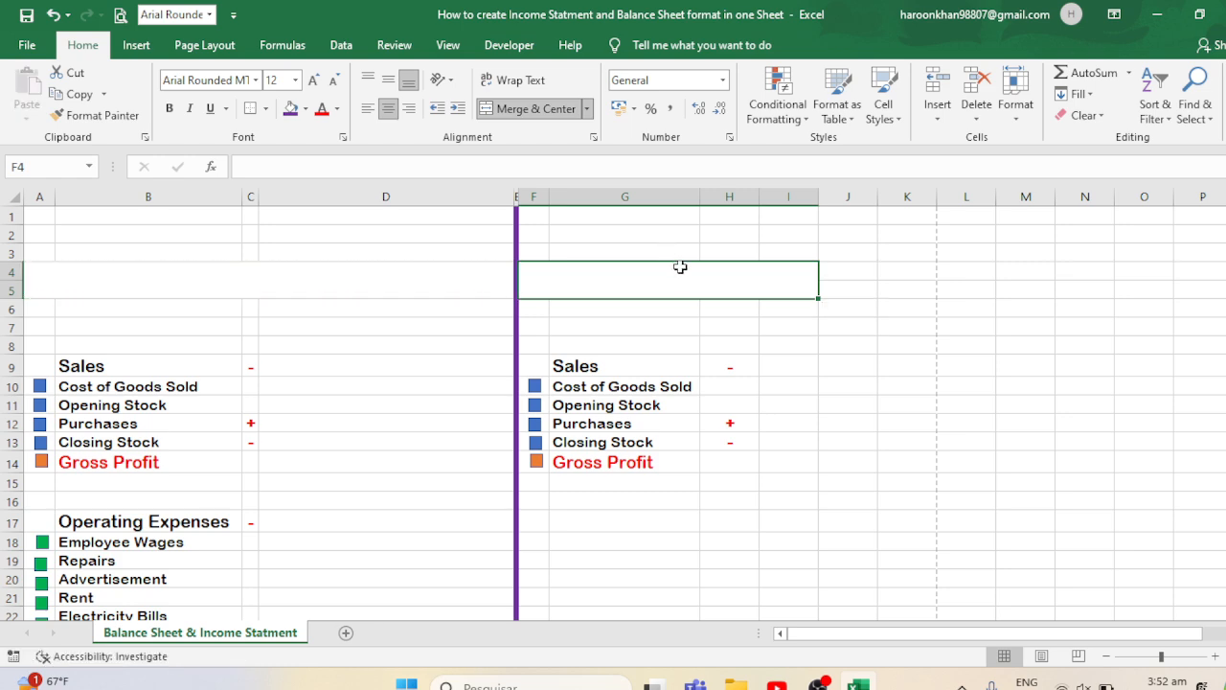
{"action": "left_click_drag", "start_coordinate": [696, 278], "coordinate": [921, 275]}
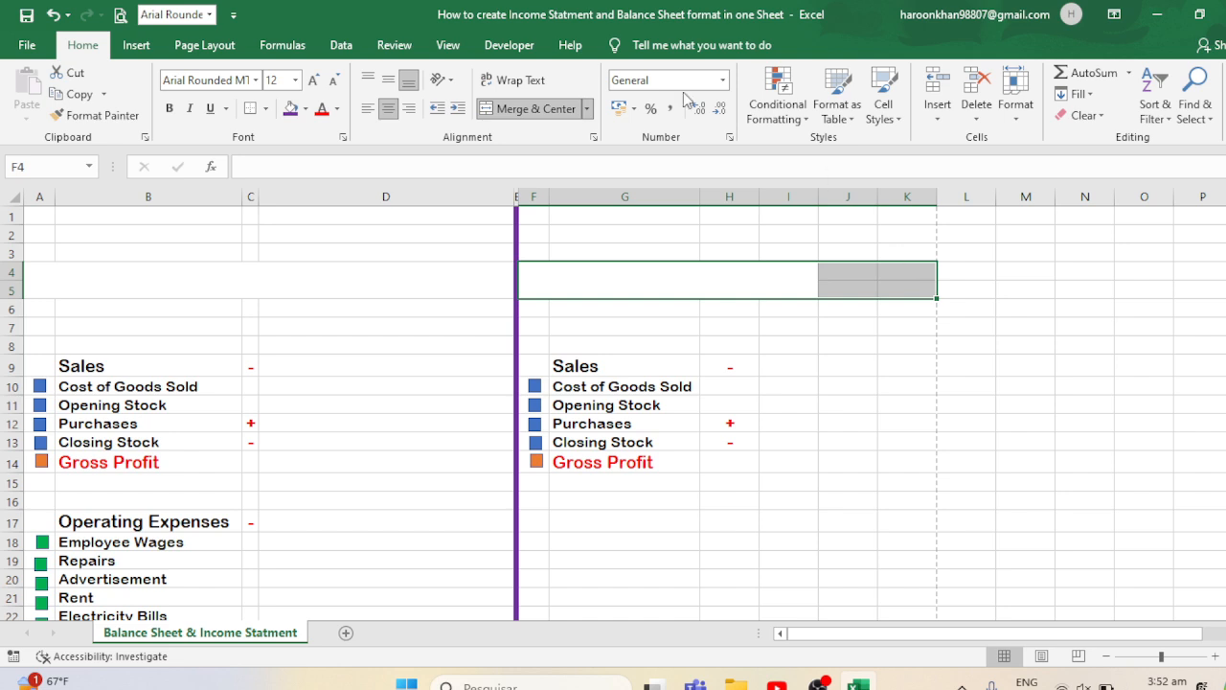
{"action": "left_click", "coordinate": [529, 109]}
{"action": "left_click", "coordinate": [528, 108]}
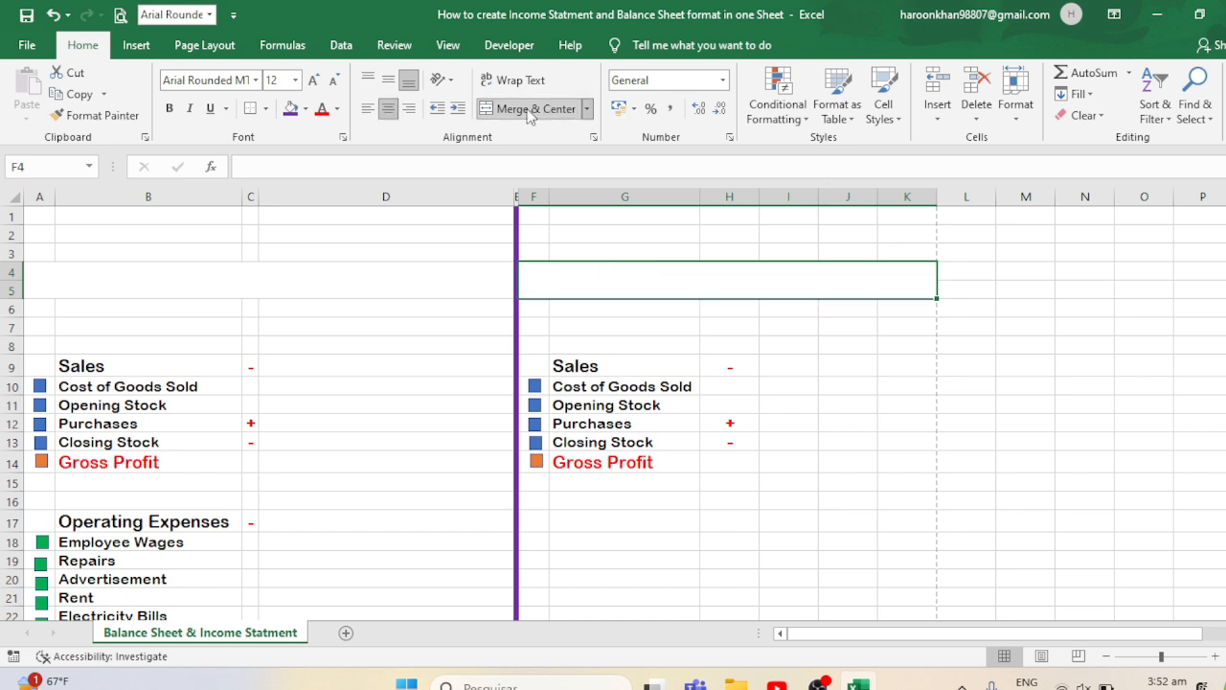
- Enter the title "Income Statement" in the merged heading cell A4
{"action": "left_click", "coordinate": [256, 279]}
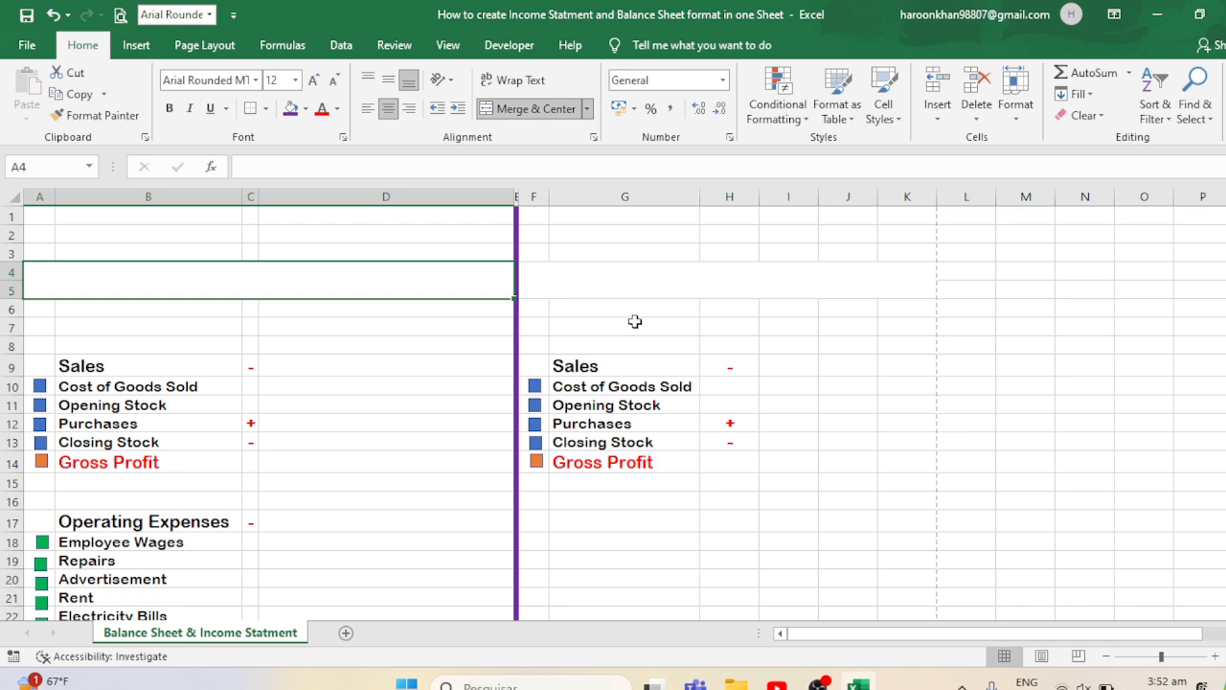
{"action": "type", "text": "I"}
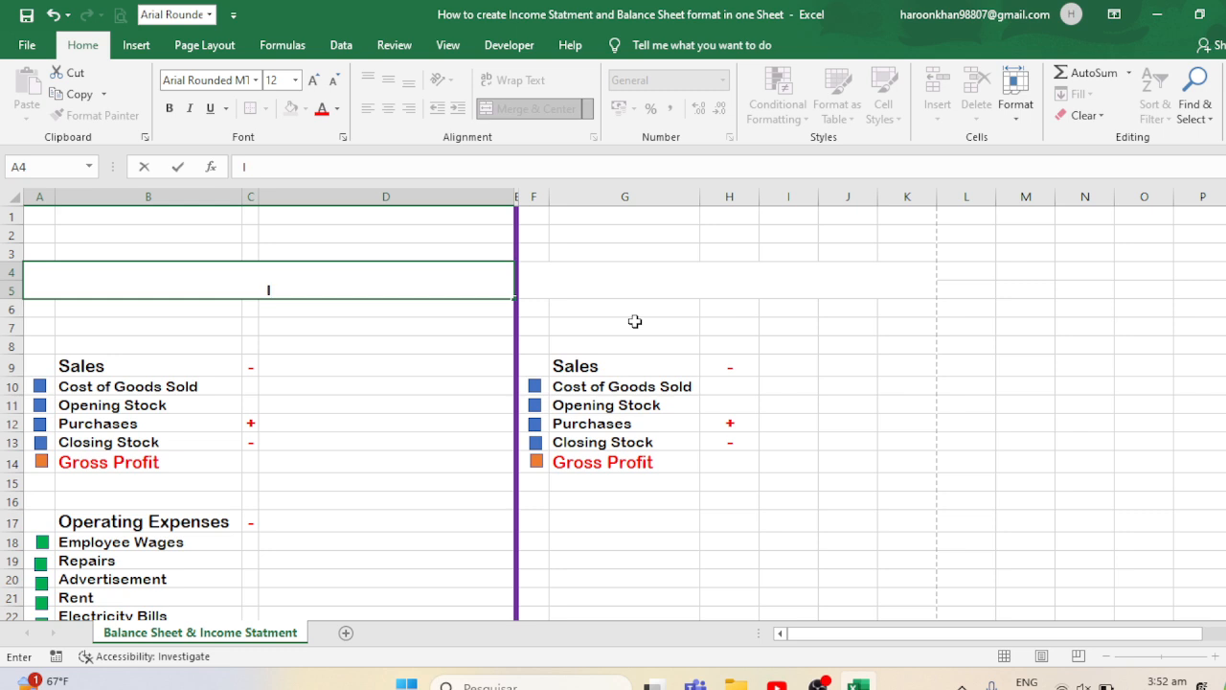
{"action": "type", "text": "ncome Statment"}
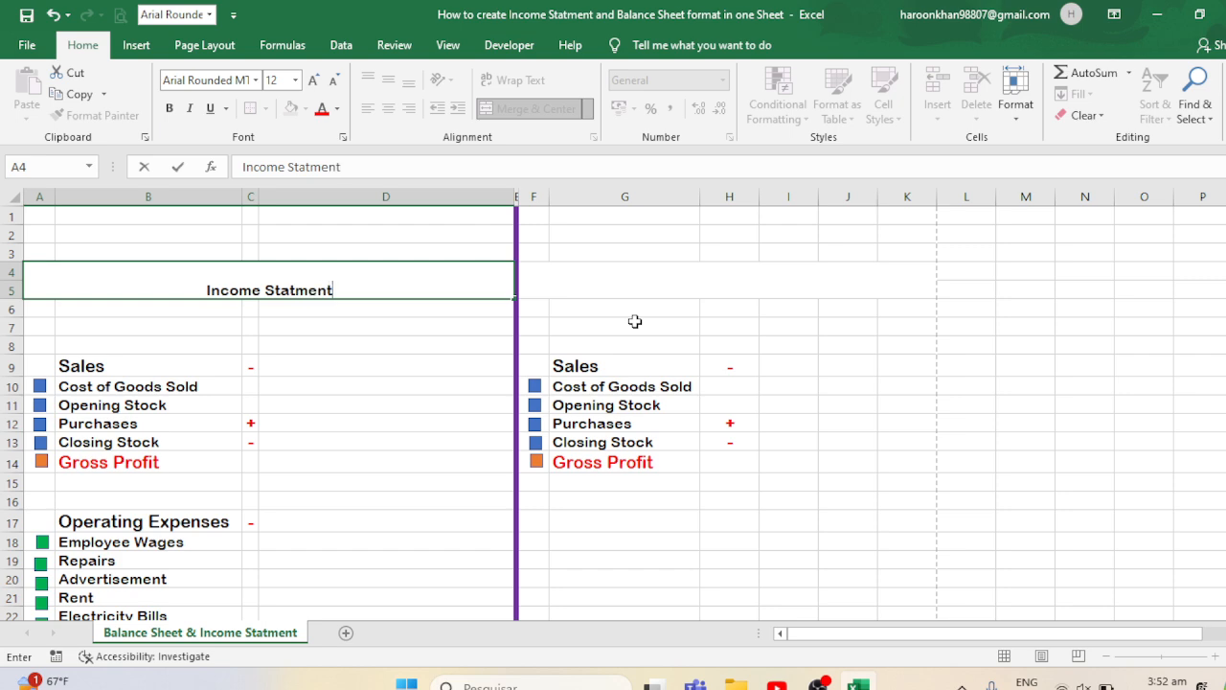
{"action": "key", "text": "Return"}
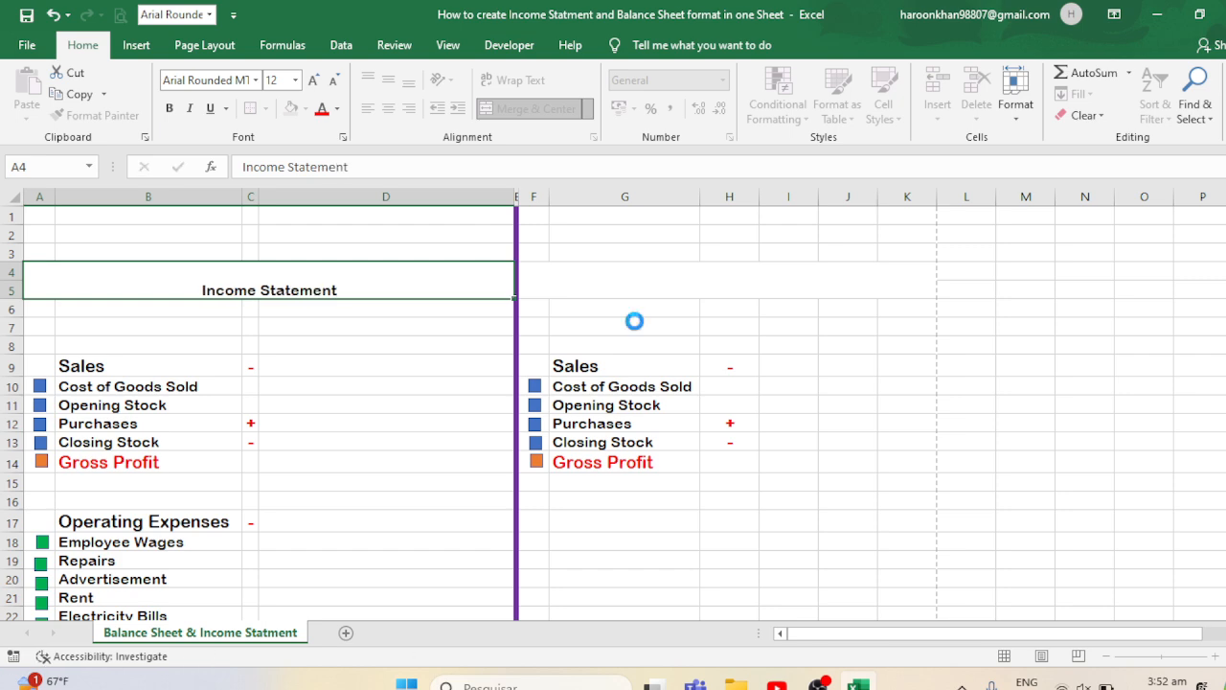
{"action": "left_click", "coordinate": [288, 341]}
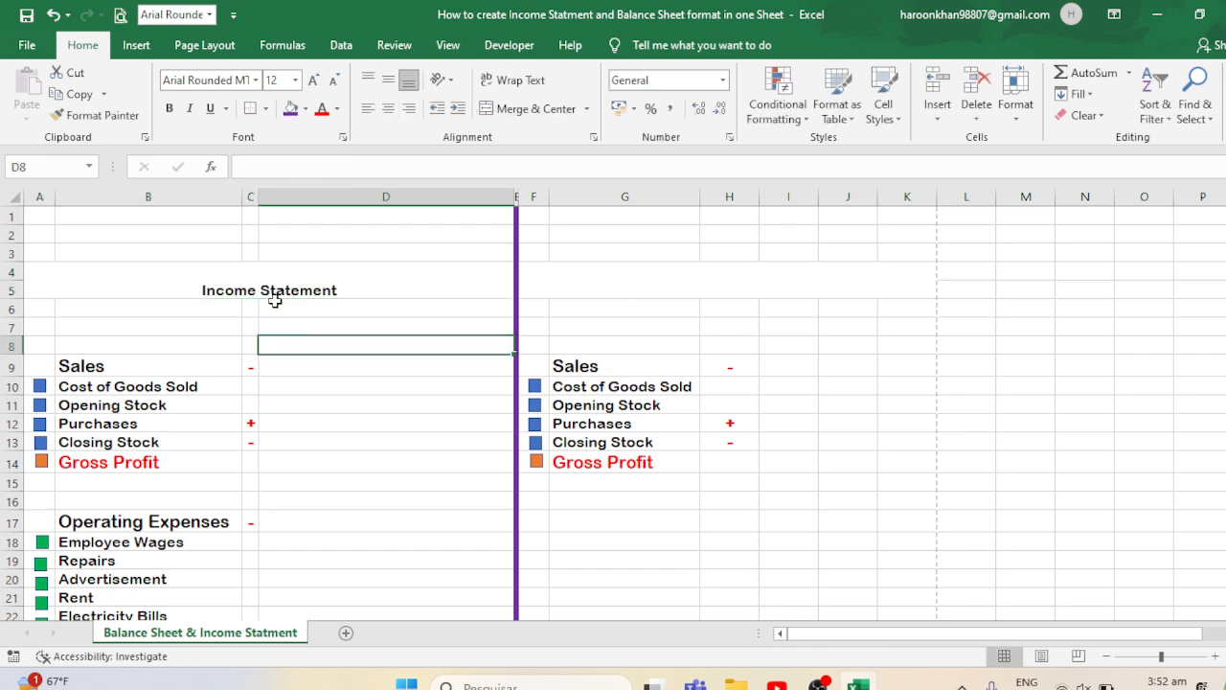
- Make the Income Statement title bold, middle-aligned vertically and 18 points in size
{"action": "left_click", "coordinate": [278, 306]}
{"action": "left_click", "coordinate": [282, 284]}
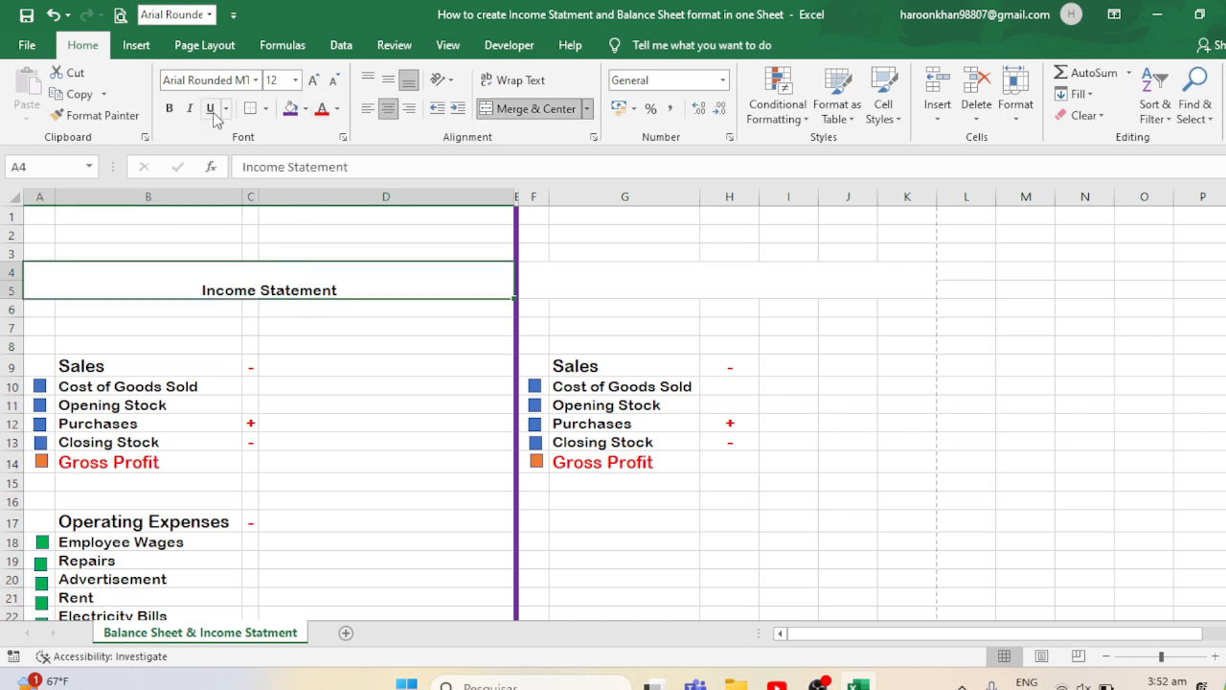
{"action": "left_click", "coordinate": [169, 109]}
{"action": "left_click", "coordinate": [388, 79]}
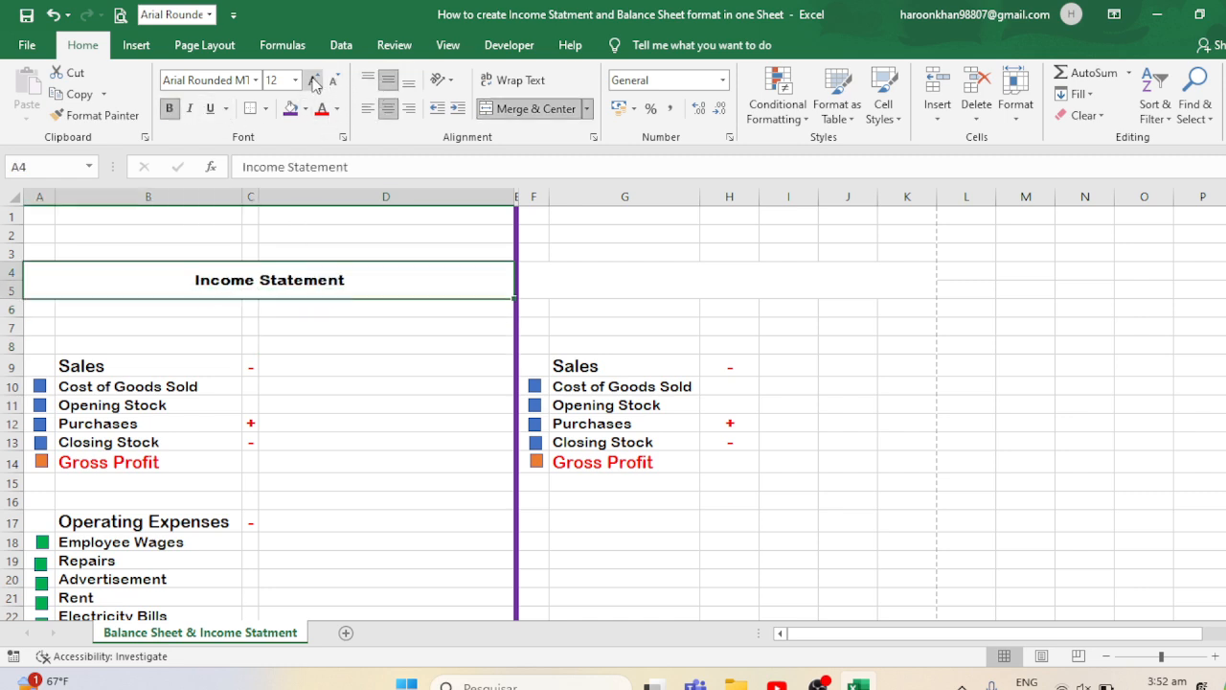
{"action": "left_click", "coordinate": [313, 81]}
{"action": "left_click", "coordinate": [314, 81]}
{"action": "left_click", "coordinate": [313, 80]}
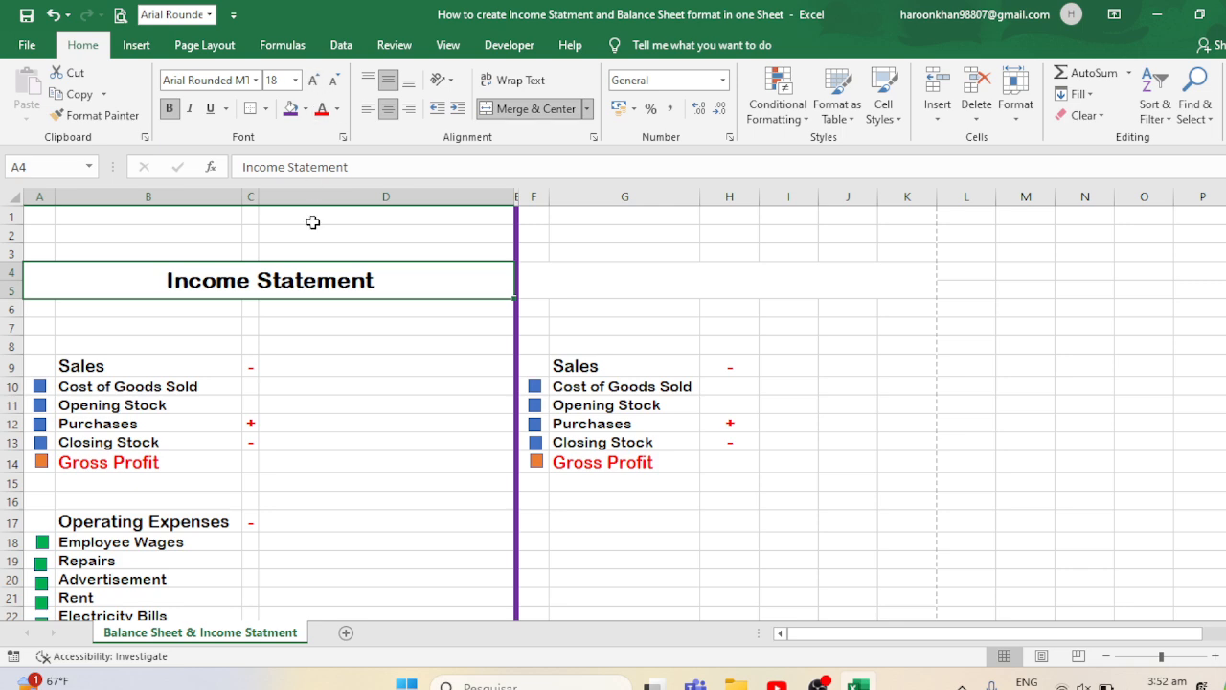
{"action": "left_click", "coordinate": [51, 310]}
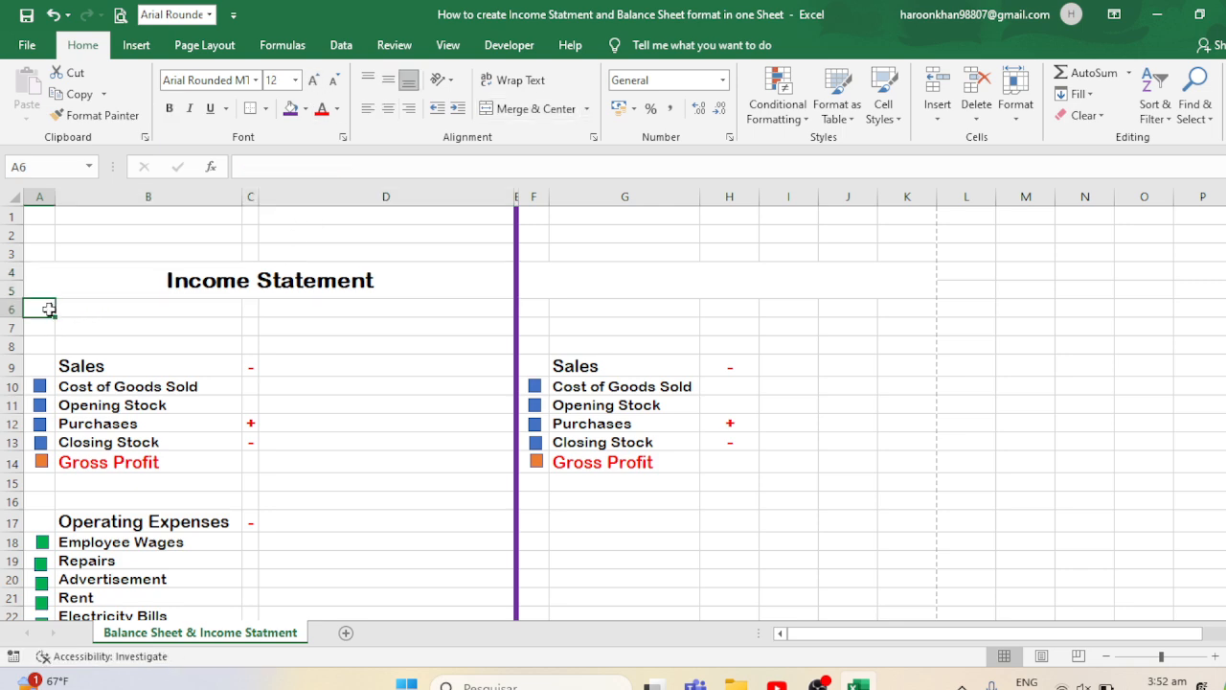
- Merge and center A6:D6 and enter the subtitle "For the Year Ending December,20204"
{"action": "left_click_drag", "start_coordinate": [48, 308], "coordinate": [418, 307]}
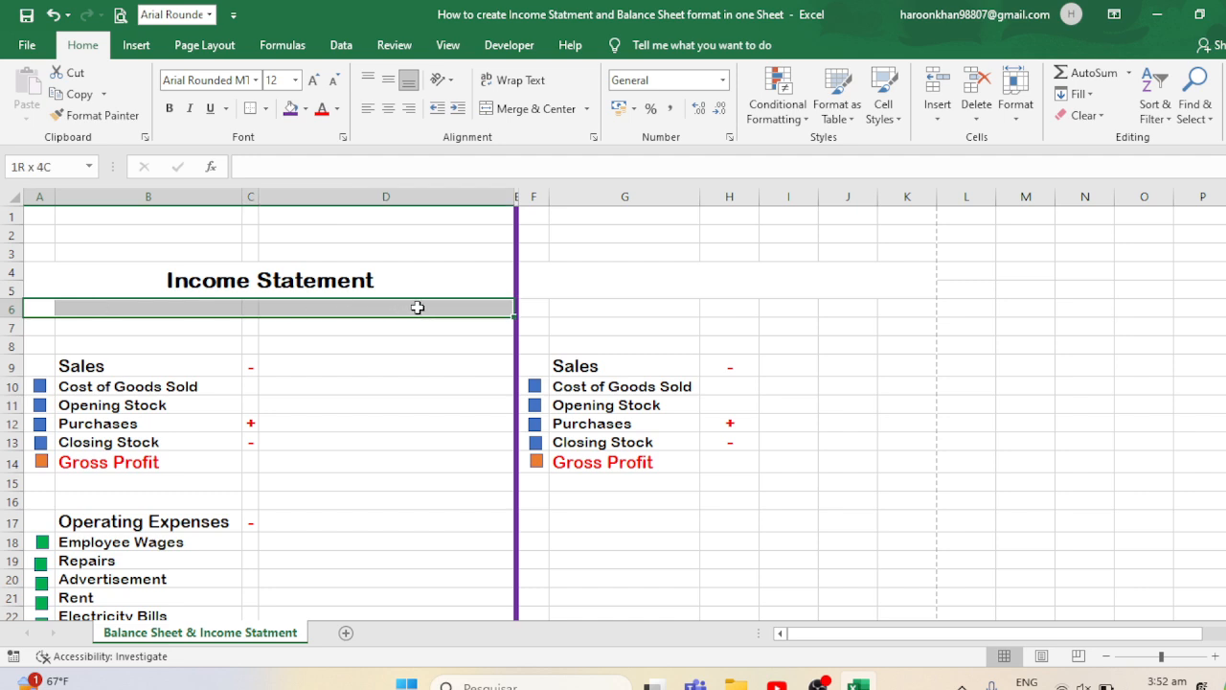
{"action": "left_click", "coordinate": [529, 108]}
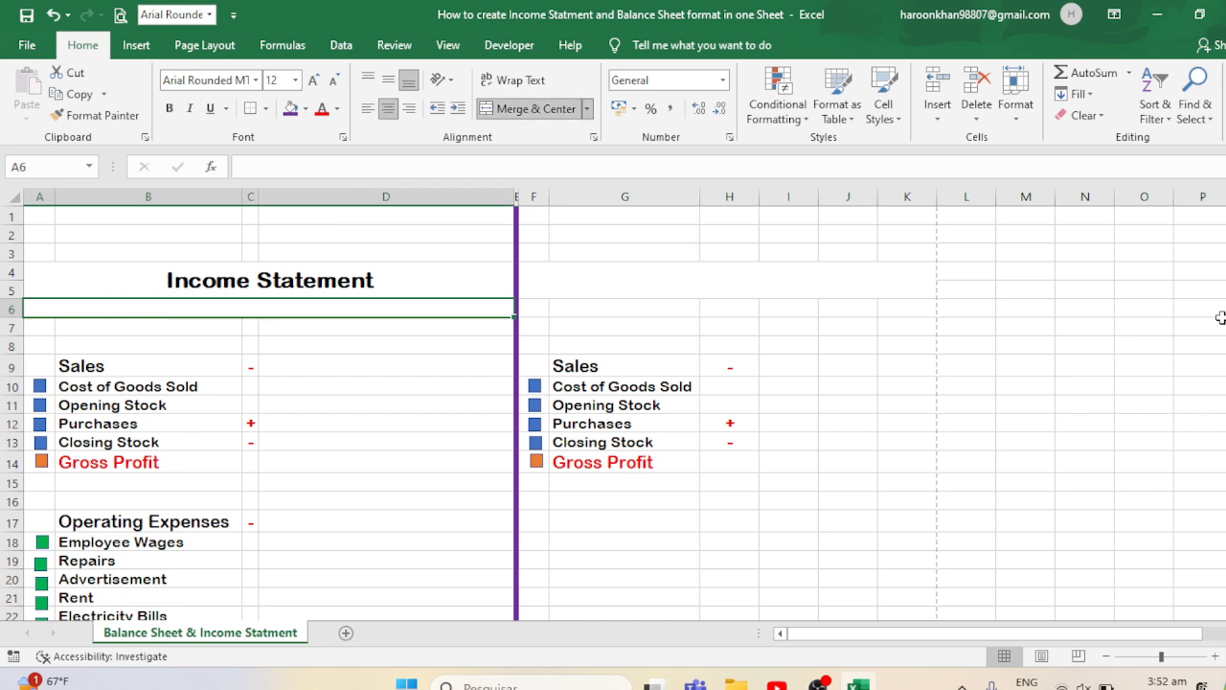
{"action": "type", "text": "For the "}
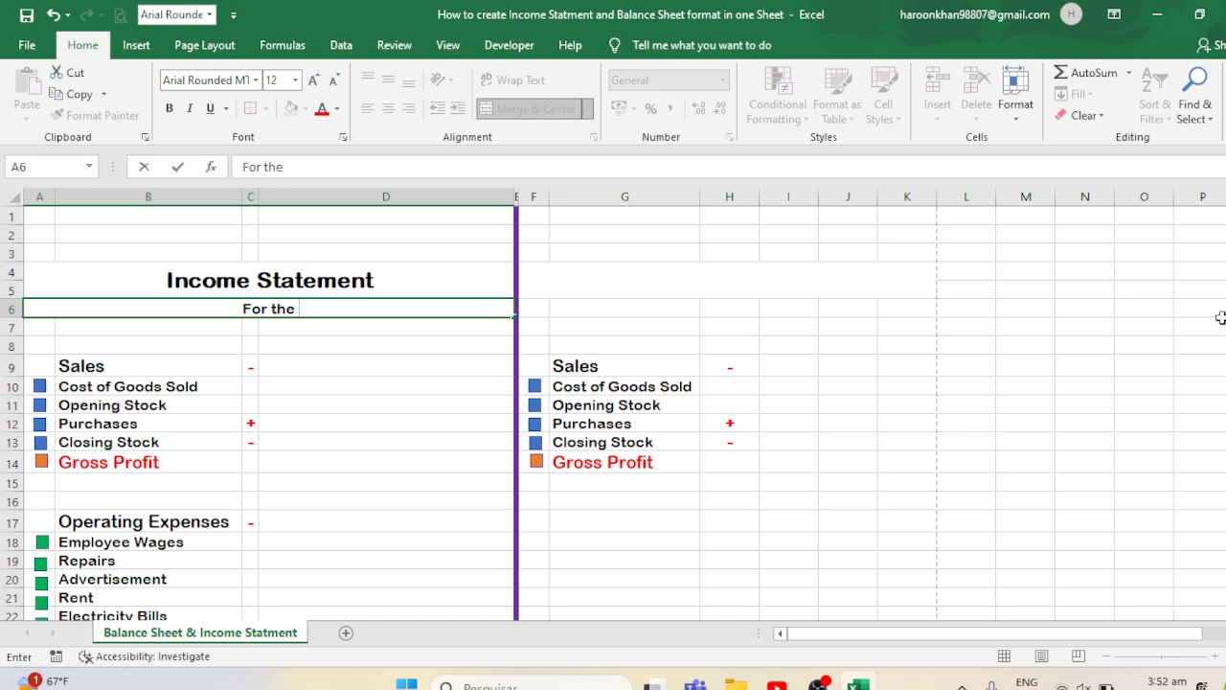
{"action": "type", "text": "Year Ending"}
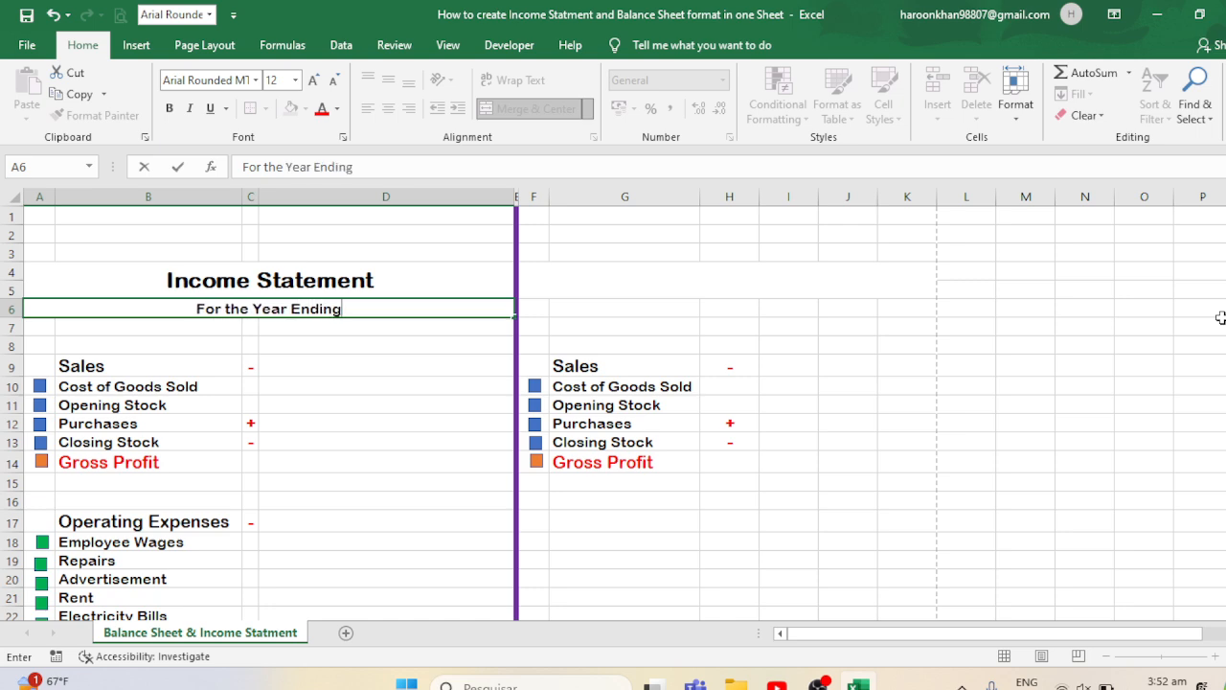
{"action": "type", "text": " December"}
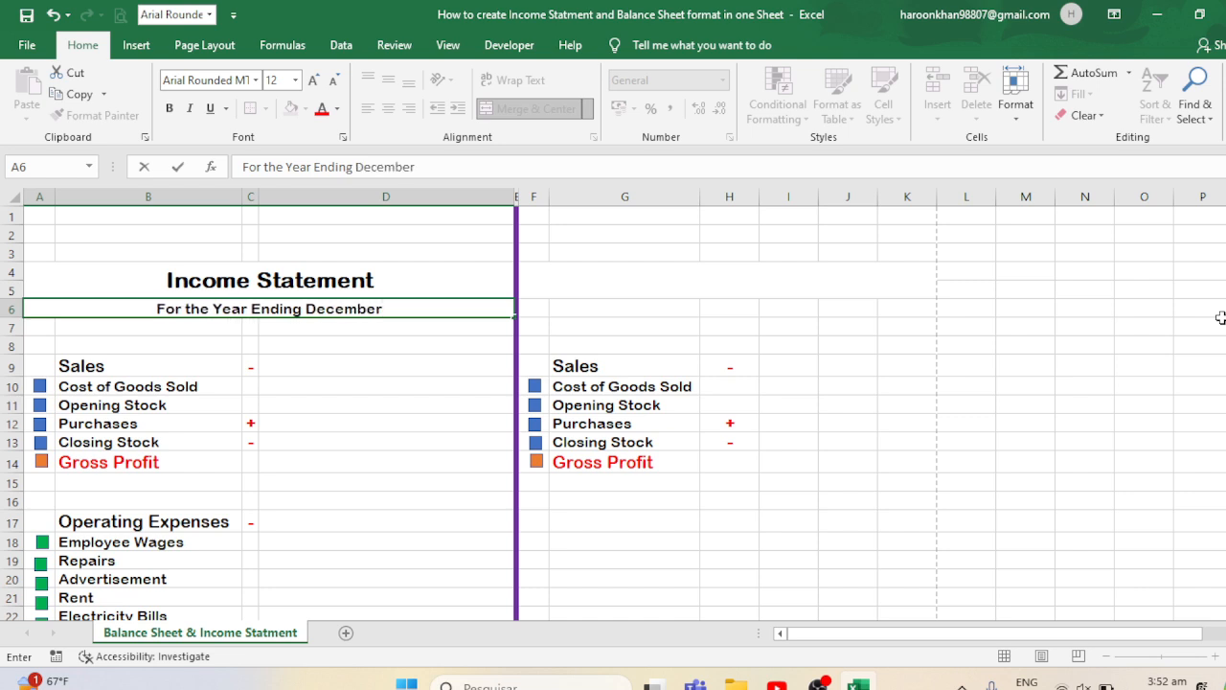
{"action": "type", "text": ","}
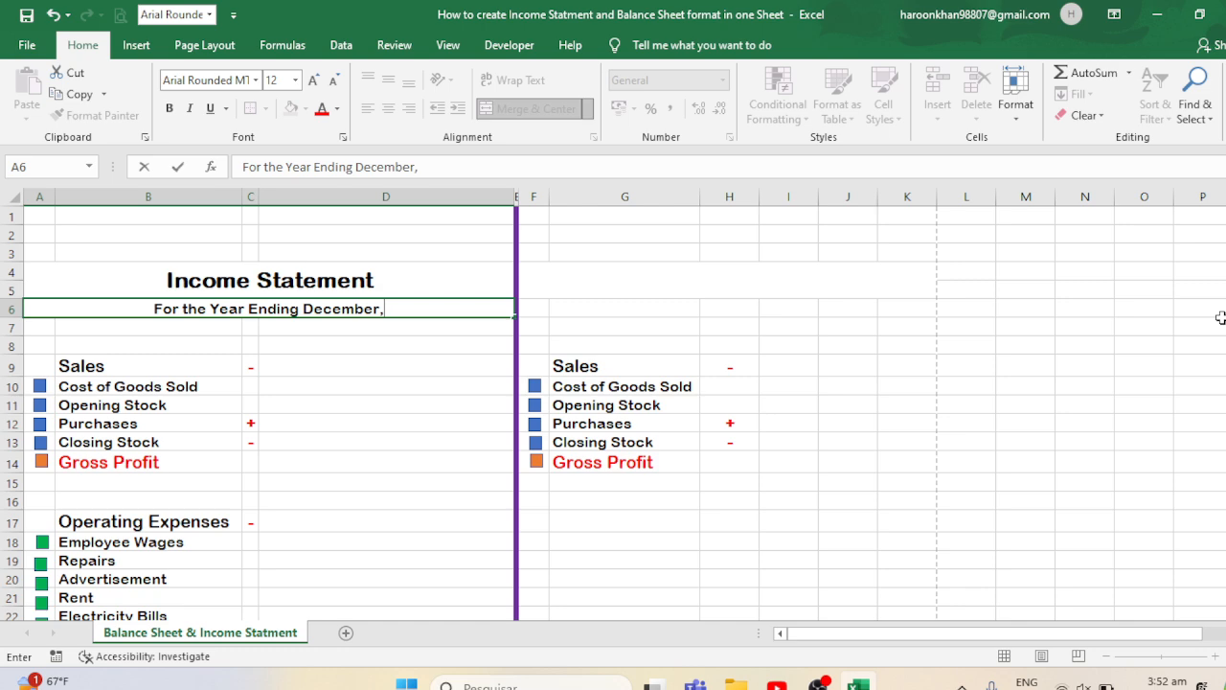
{"action": "type", "text": "20204"}
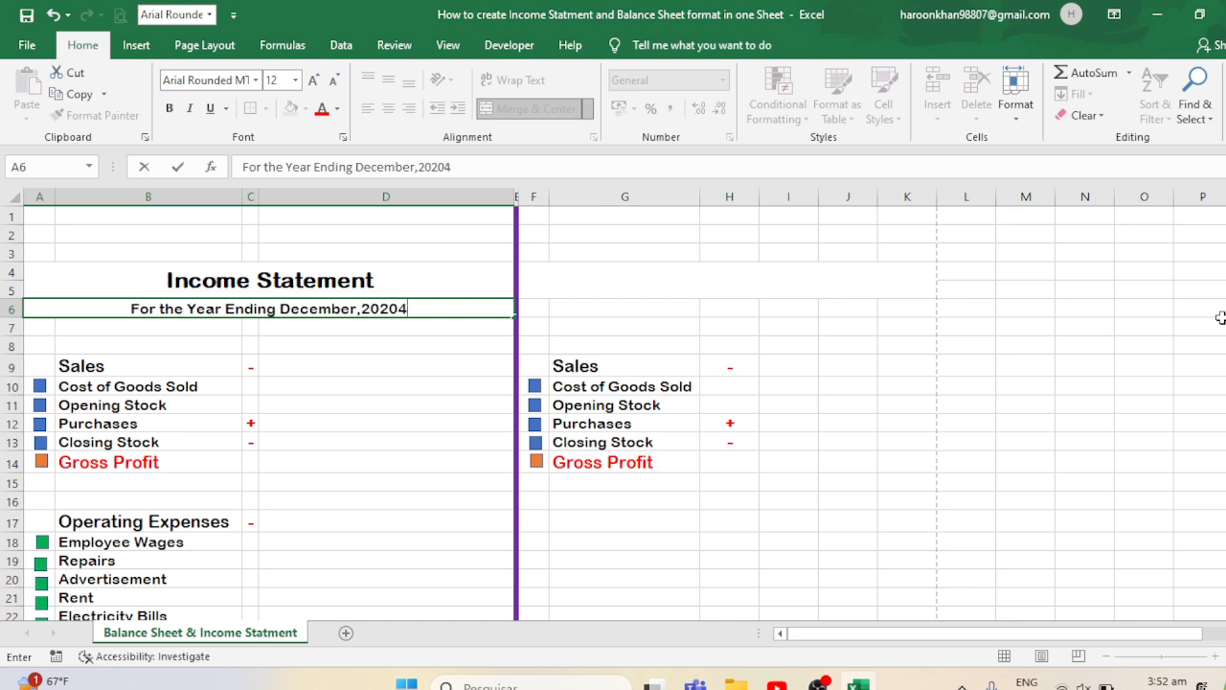
{"action": "key", "text": "Return"}
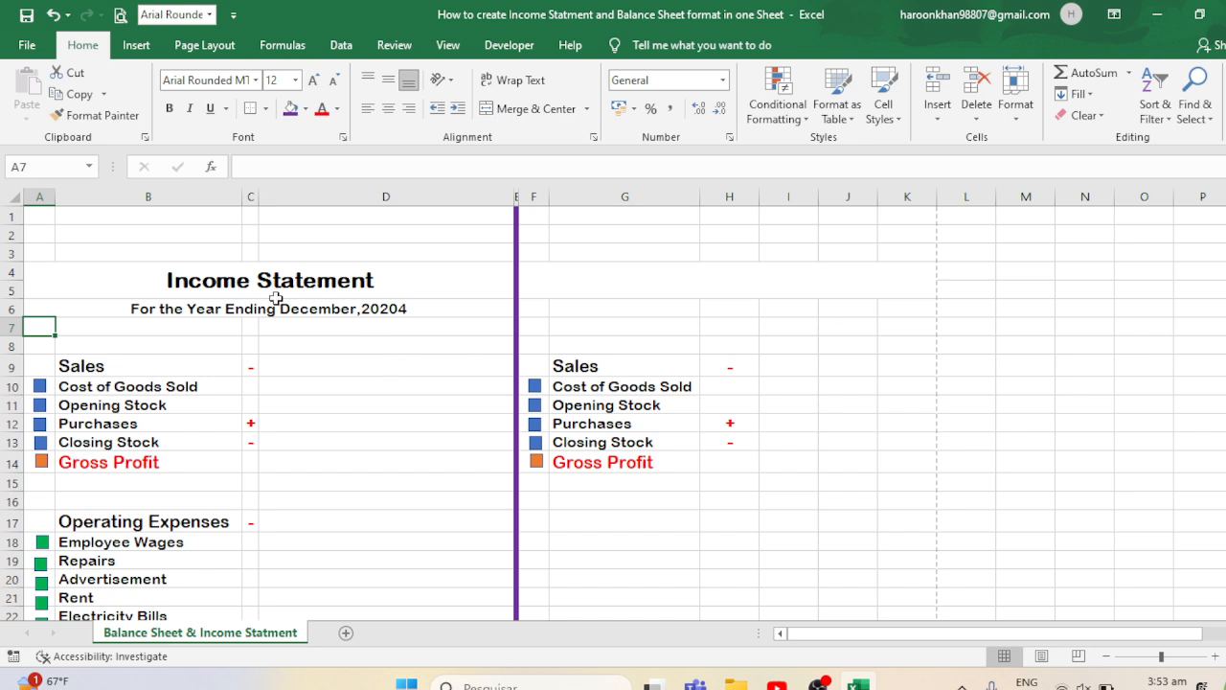
- Enter "Safi Around the World" in a slightly taller row 3, merged and centered across A3:D3
{"action": "left_click_drag", "start_coordinate": [15, 260], "coordinate": [413, 253]}
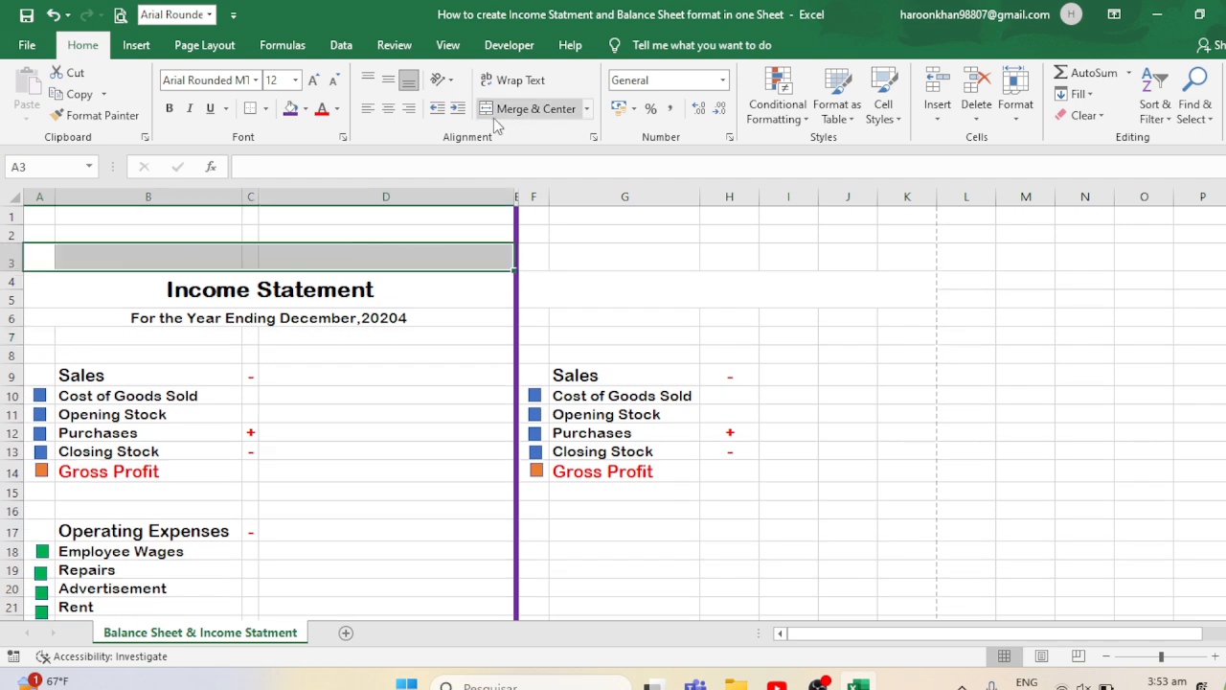
{"action": "left_click", "coordinate": [531, 108]}
{"action": "type", "text": "Sa"}
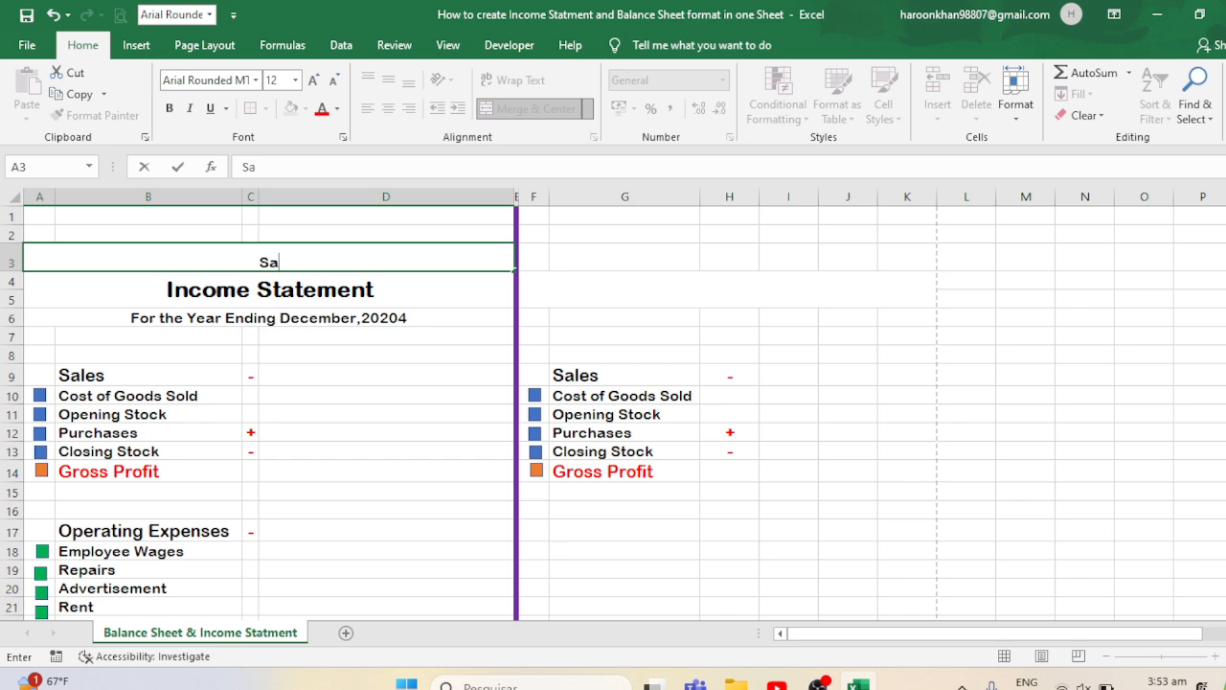
{"action": "type", "text": "fi Around t"}
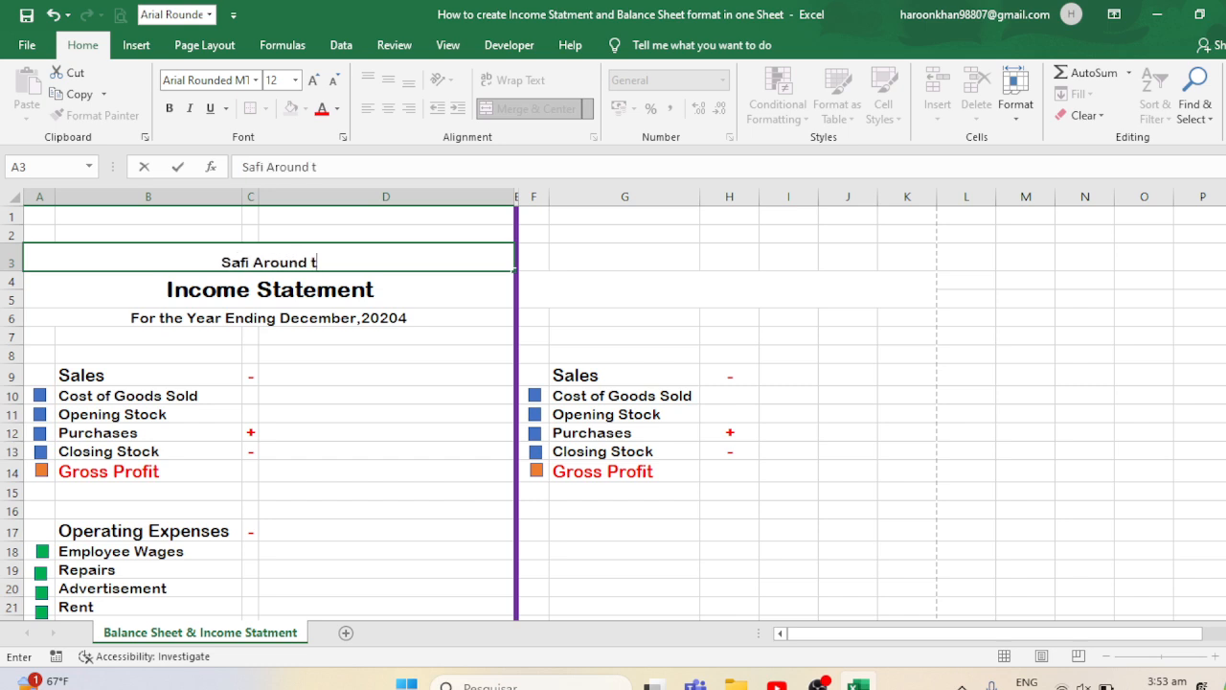
{"action": "type", "text": "he World"}
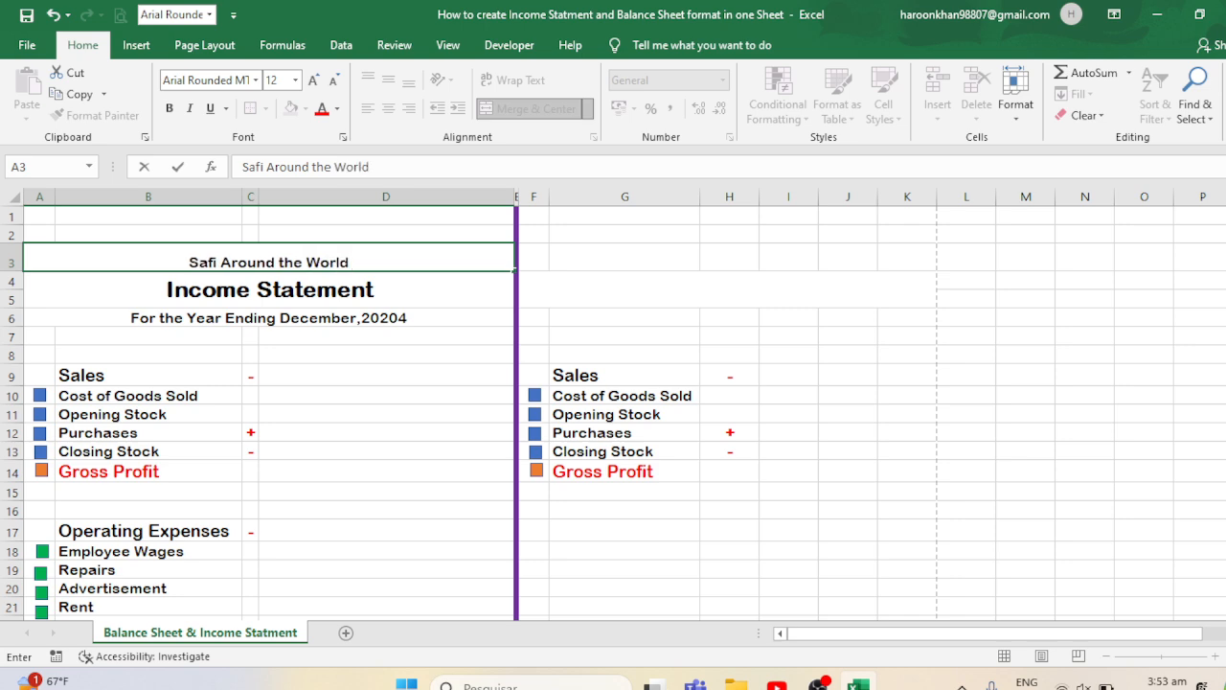
{"action": "key", "text": "ctrl+Return"}
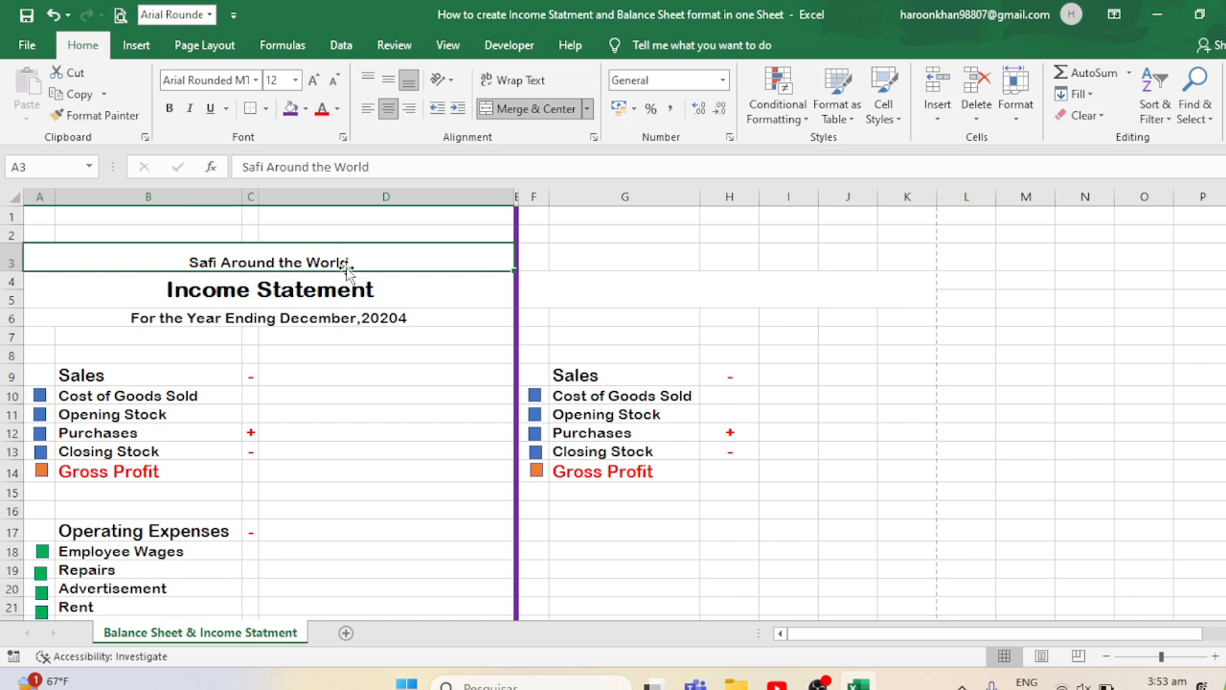
- Try to copy the heading rows A3:D6 to F3 over the existing merged block
{"action": "left_click_drag", "start_coordinate": [347, 270], "coordinate": [342, 312]}
{"action": "key", "text": "ctrl+c"}
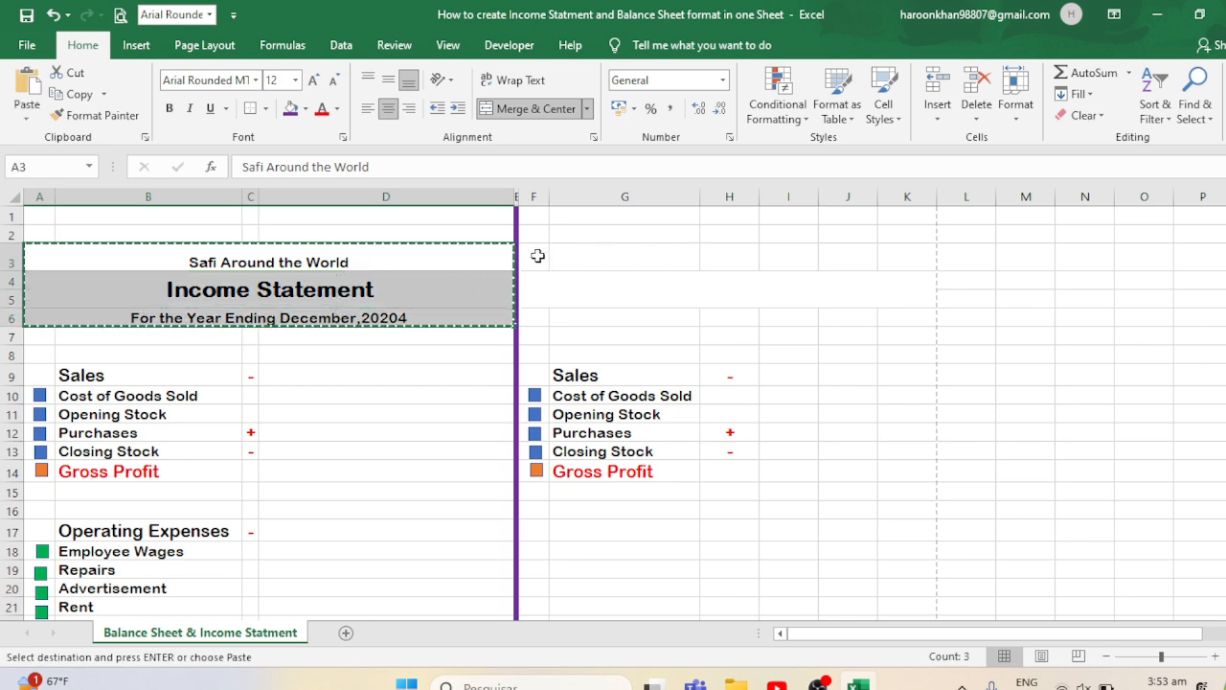
{"action": "left_click", "coordinate": [537, 255]}
{"action": "key", "text": "ctrl+v"}
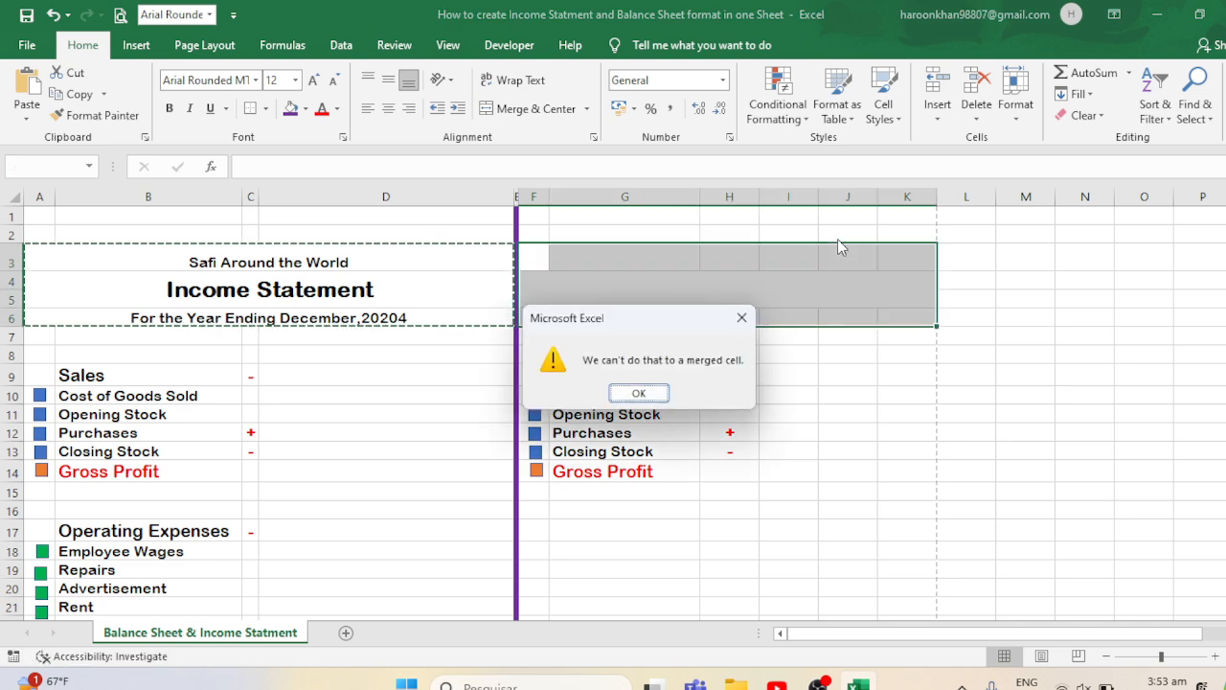
{"action": "left_click", "coordinate": [737, 318]}
- Unmerge the empty block F4:K5 and copy the heading rows A3:D6 to F3
{"action": "left_click_drag", "start_coordinate": [532, 280], "coordinate": [907, 300]}
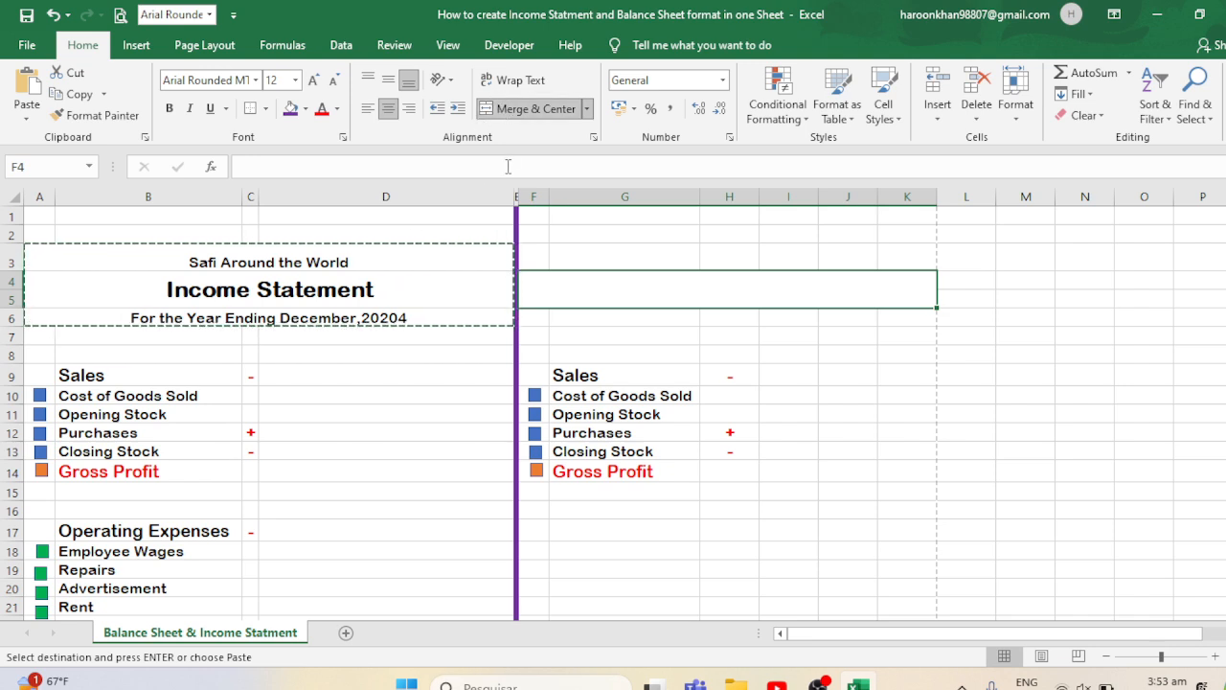
{"action": "left_click", "coordinate": [515, 113]}
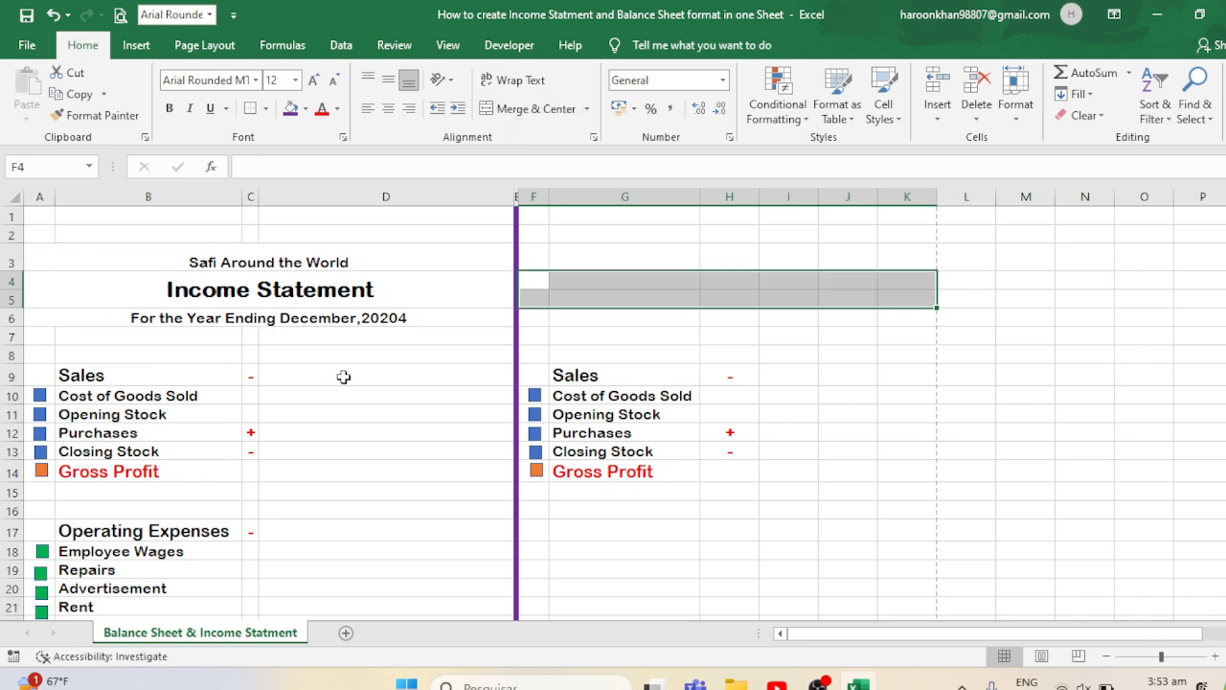
{"action": "left_click_drag", "start_coordinate": [268, 259], "coordinate": [267, 318]}
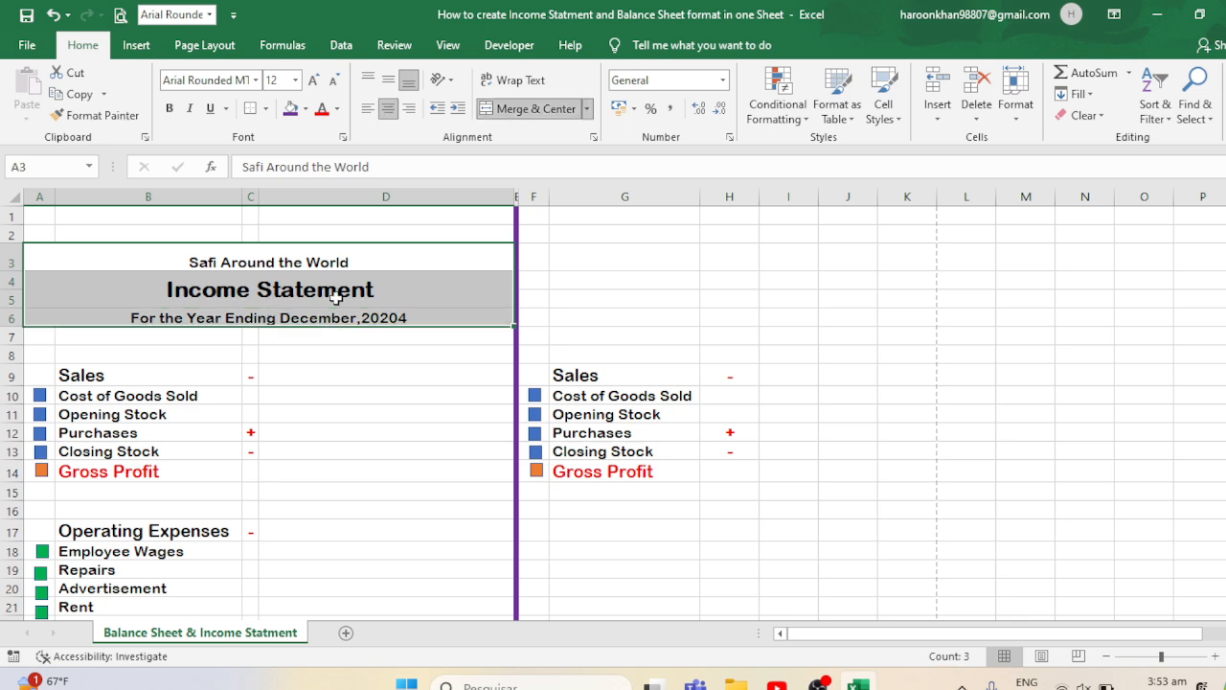
{"action": "key", "text": "ctrl+c"}
{"action": "key", "text": "Right"}
{"action": "key", "text": "Right"}
{"action": "key", "text": "Right"}
{"action": "key", "text": "Left"}
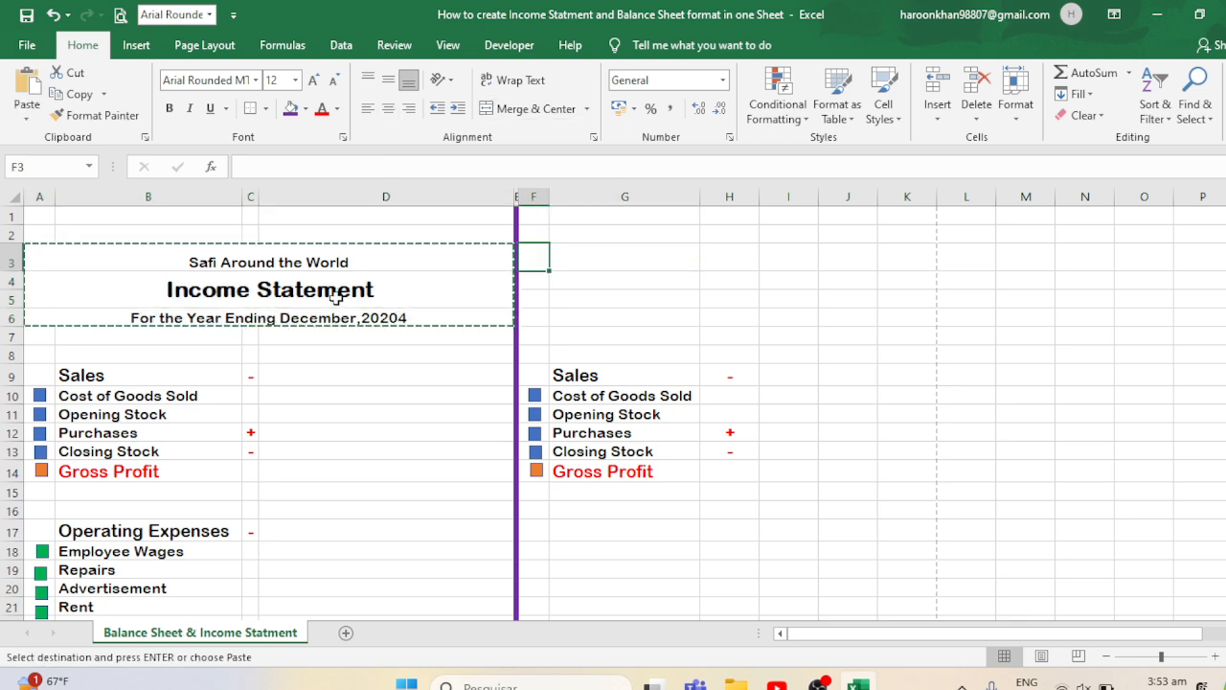
{"action": "key", "text": "ctrl+v"}
{"action": "key", "text": "Escape"}
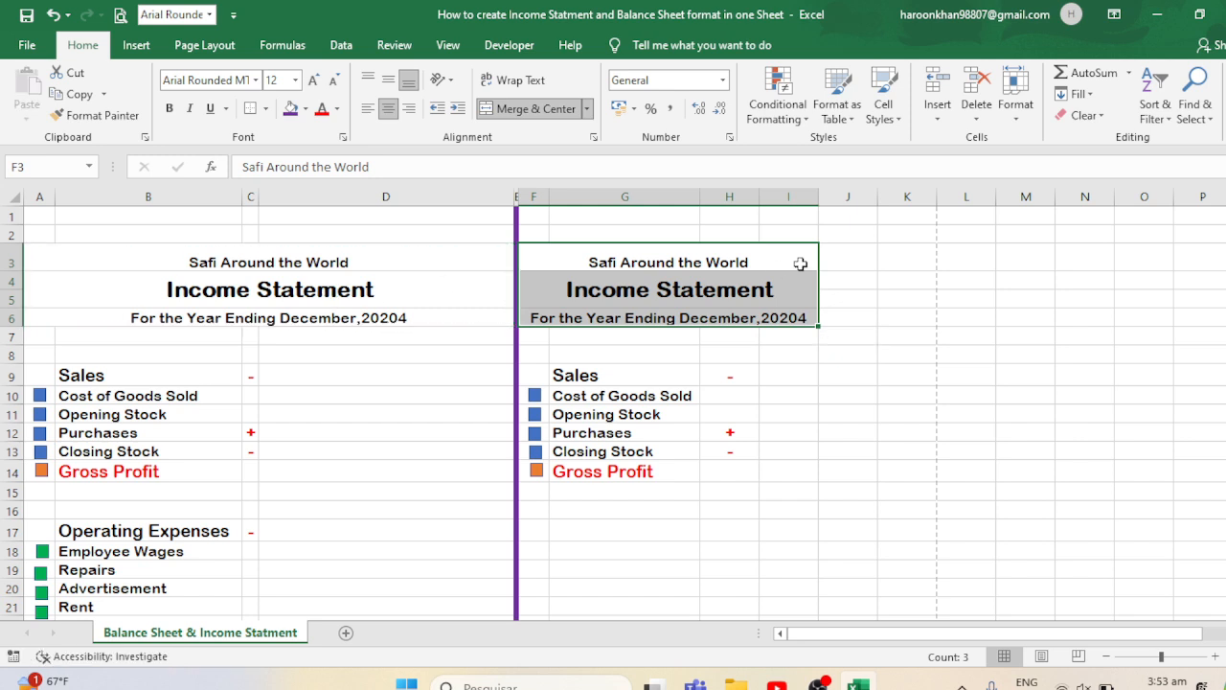
- Merge and center the three copied heading rows across columns F to K and middle-align them vertically
{"action": "left_click_drag", "start_coordinate": [769, 255], "coordinate": [887, 260]}
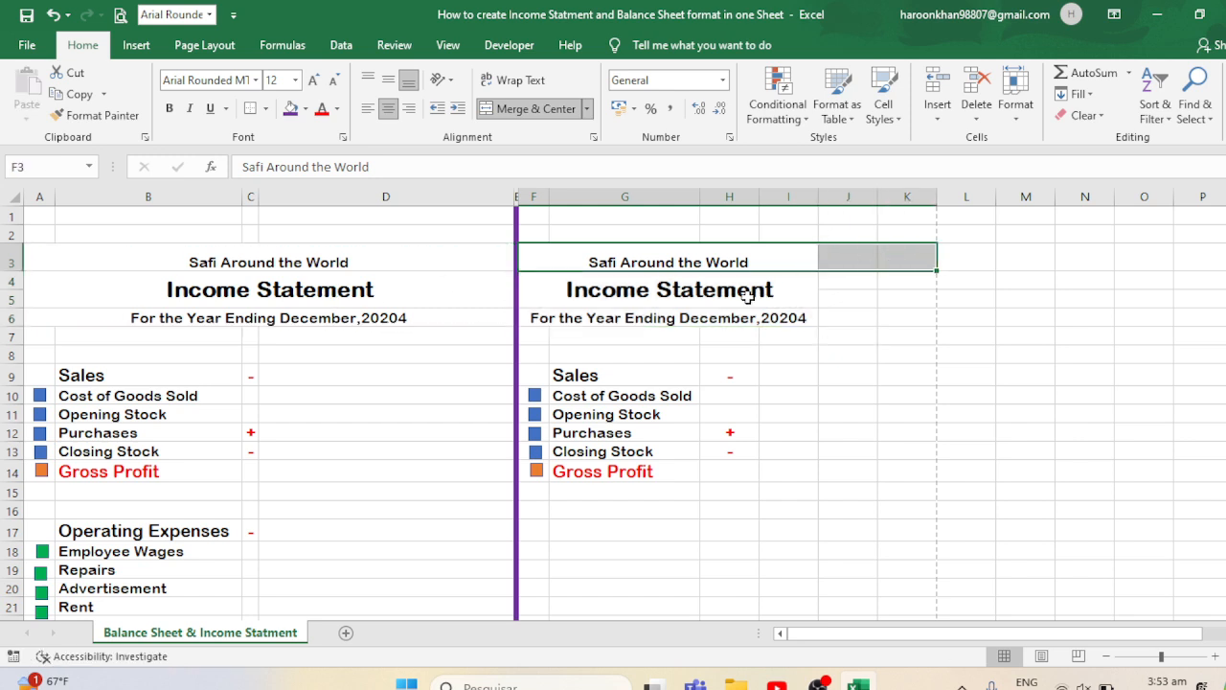
{"action": "mouse_move", "coordinate": [745, 292]}
{"action": "left_mouse_down", "text": "ctrl"}
{"action": "mouse_move", "coordinate": [860, 284]}
{"action": "mouse_move", "coordinate": [841, 293]}
{"action": "left_mouse_up", "text": "ctrl"}
{"action": "left_click", "coordinate": [747, 249]}
{"action": "left_click_drag", "start_coordinate": [712, 247], "coordinate": [922, 252]}
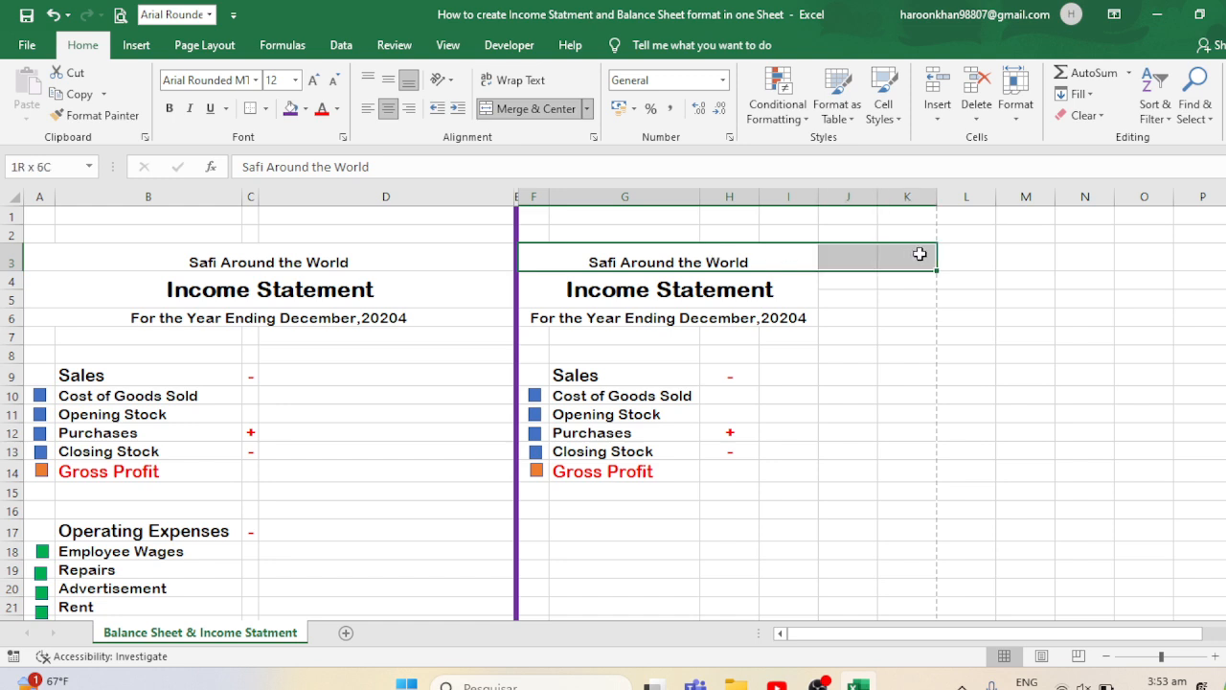
{"action": "left_click", "coordinate": [776, 288], "text": "ctrl"}
{"action": "left_click_drag", "start_coordinate": [776, 288], "coordinate": [904, 294], "text": "ctrl"}
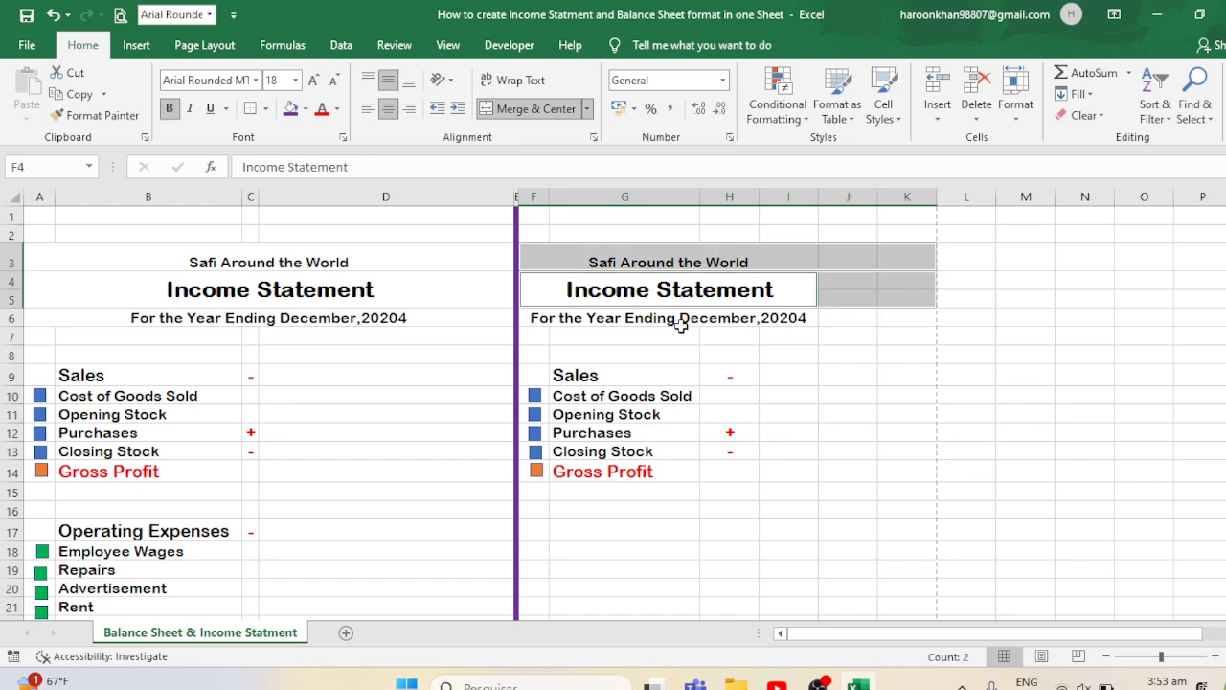
{"action": "left_click_drag", "start_coordinate": [680, 324], "coordinate": [898, 320], "text": "ctrl"}
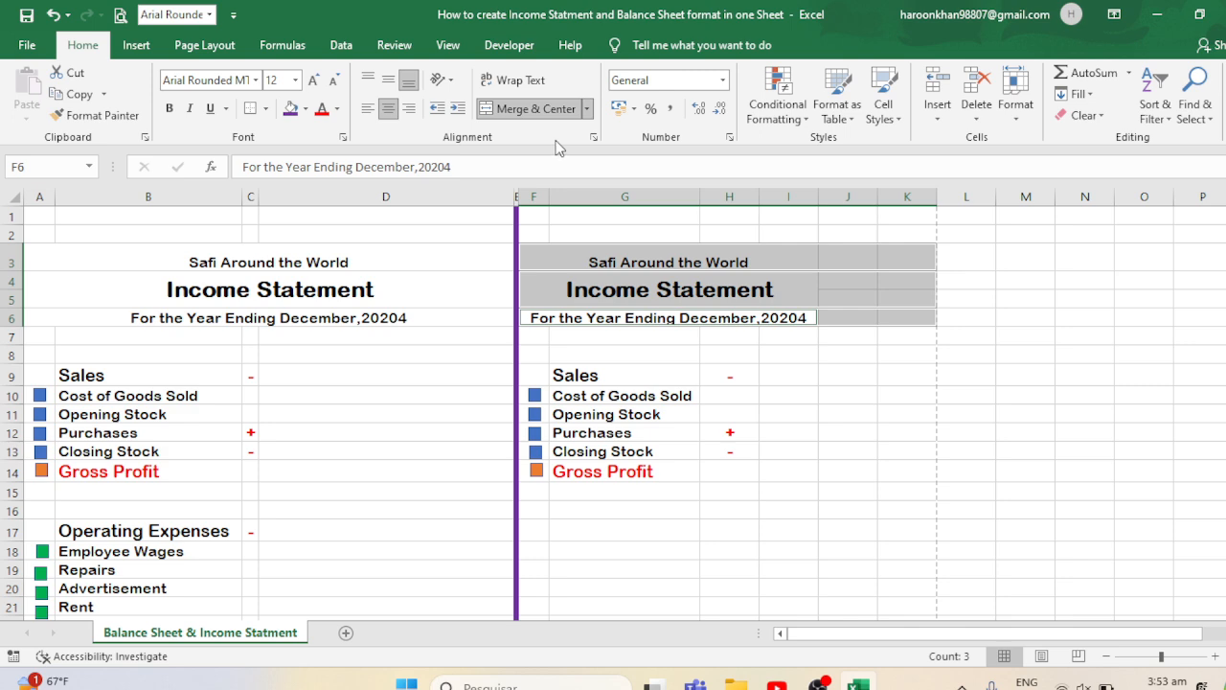
{"action": "left_click", "coordinate": [535, 109]}
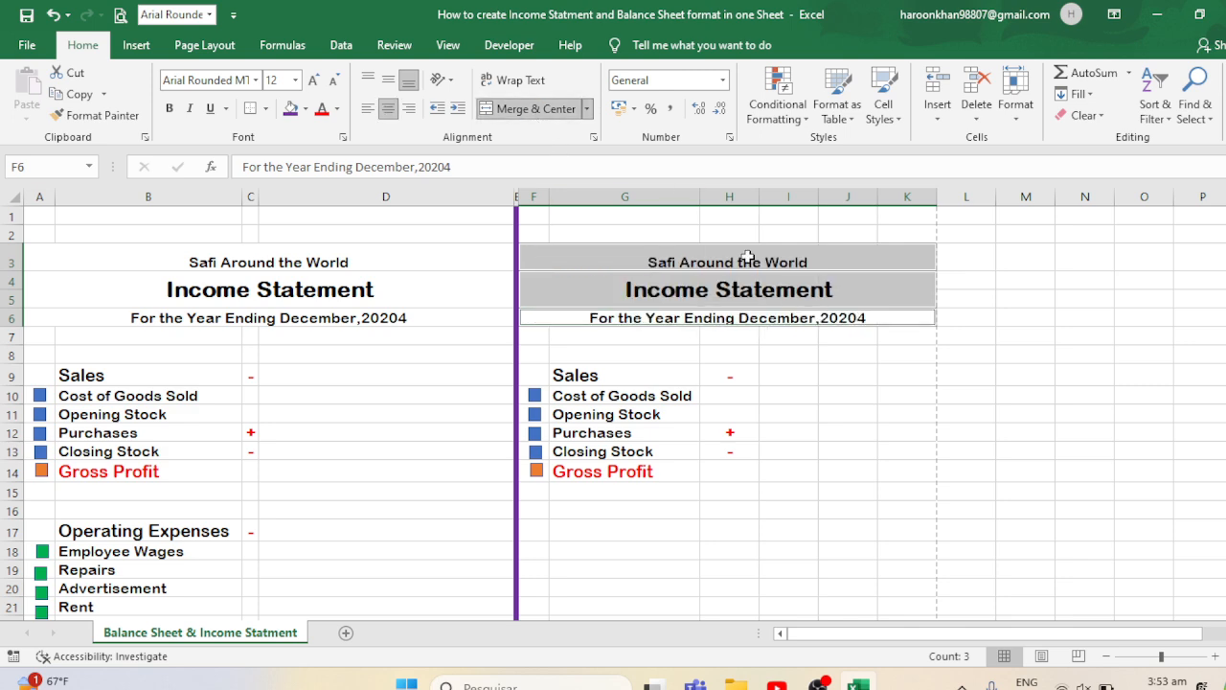
{"action": "left_click", "coordinate": [388, 80]}
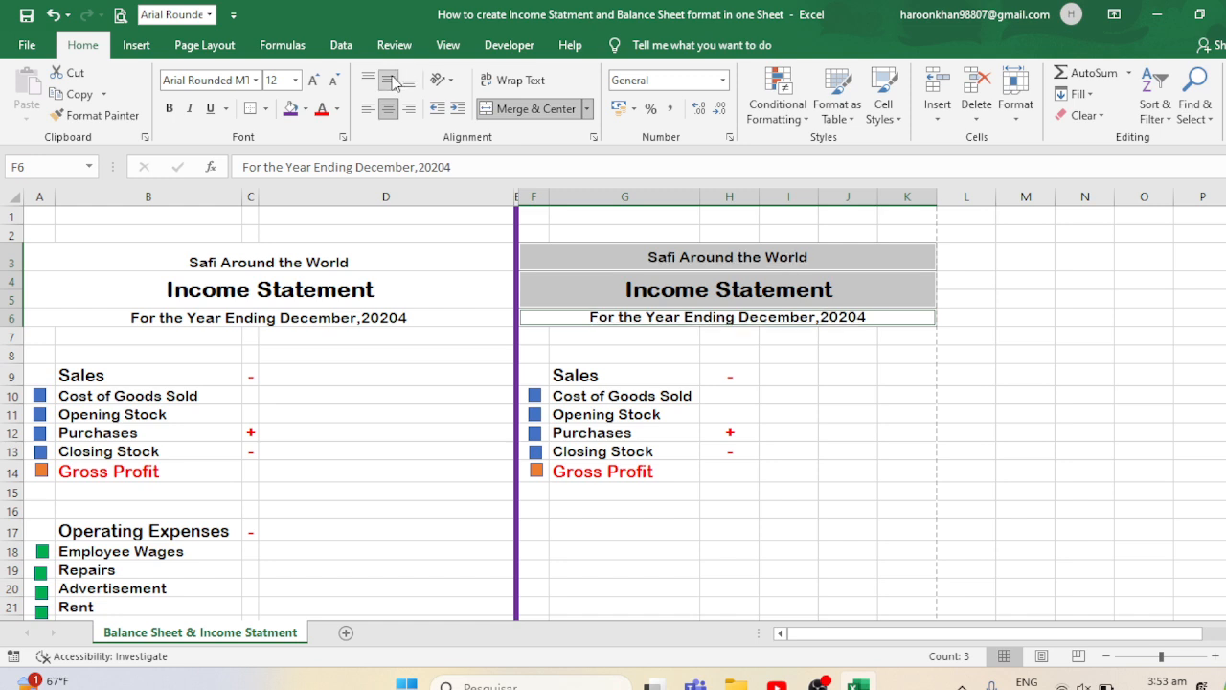
- Change the copied title in F4 to "Balance Sheet"
{"action": "left_click", "coordinate": [788, 292]}
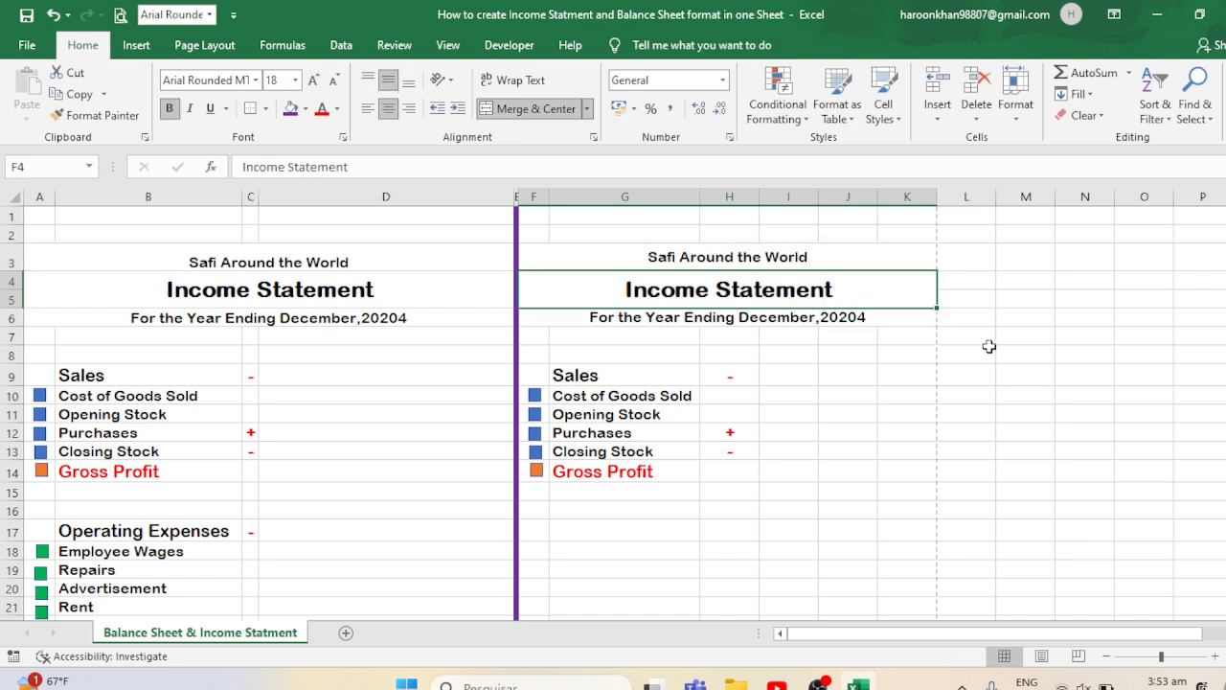
{"action": "type", "text": "Balance "}
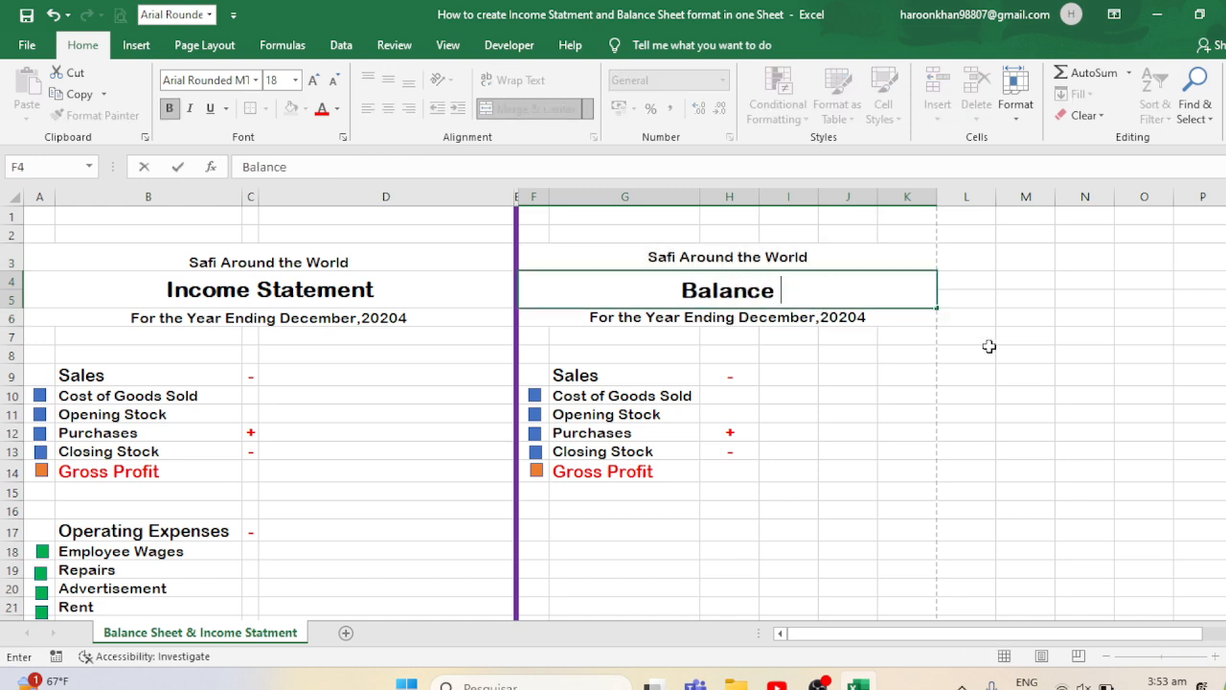
{"action": "type", "text": "Sheet"}
{"action": "key", "text": "ctrl+Return"}
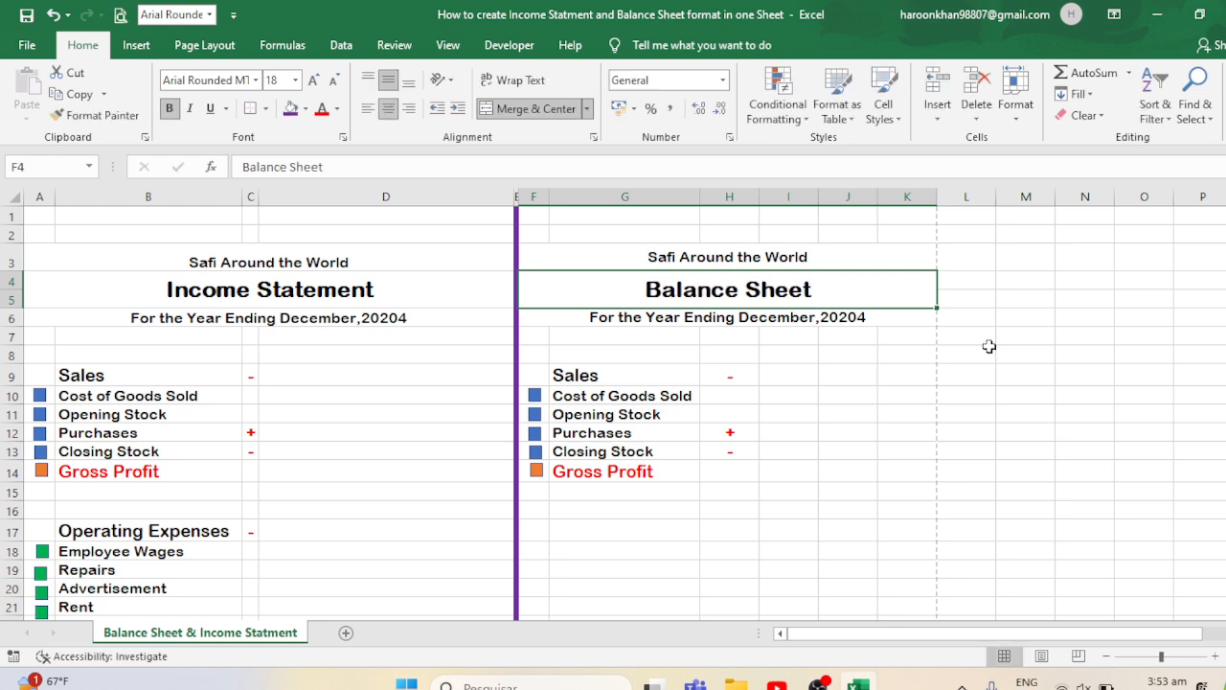
- Middle-align the company name in A3 vertically and set the company names in A3 and F3 to 16 points
{"action": "left_click", "coordinate": [268, 285]}
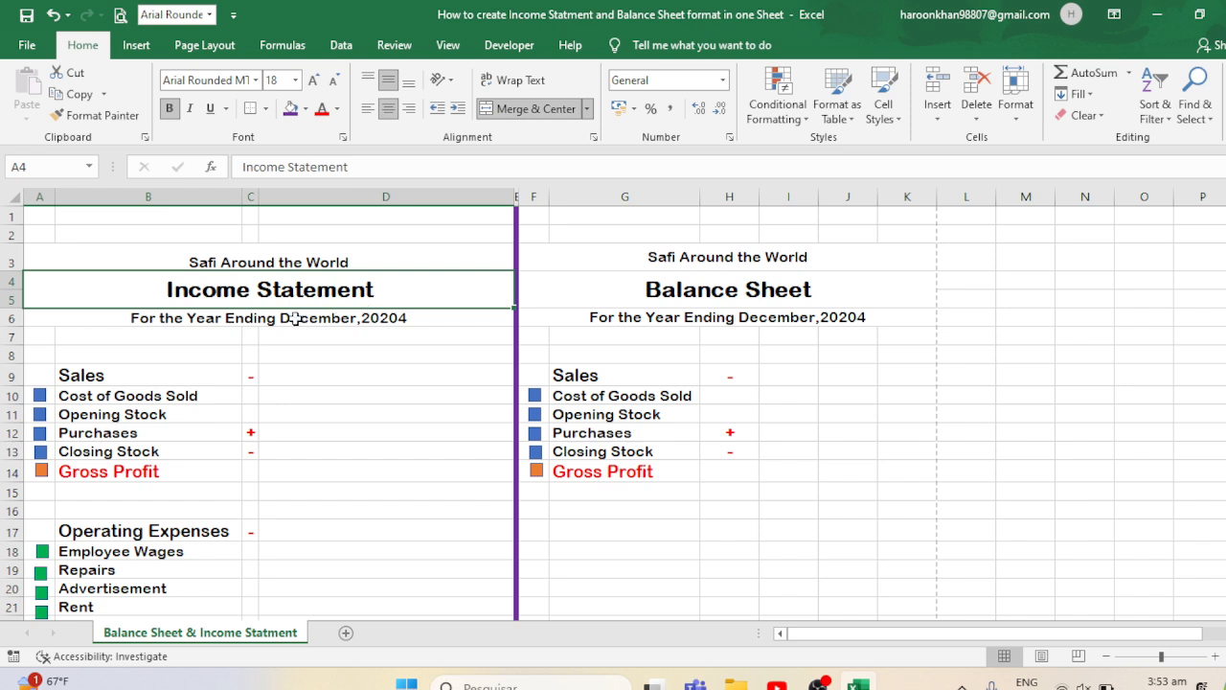
{"action": "left_click", "coordinate": [290, 260]}
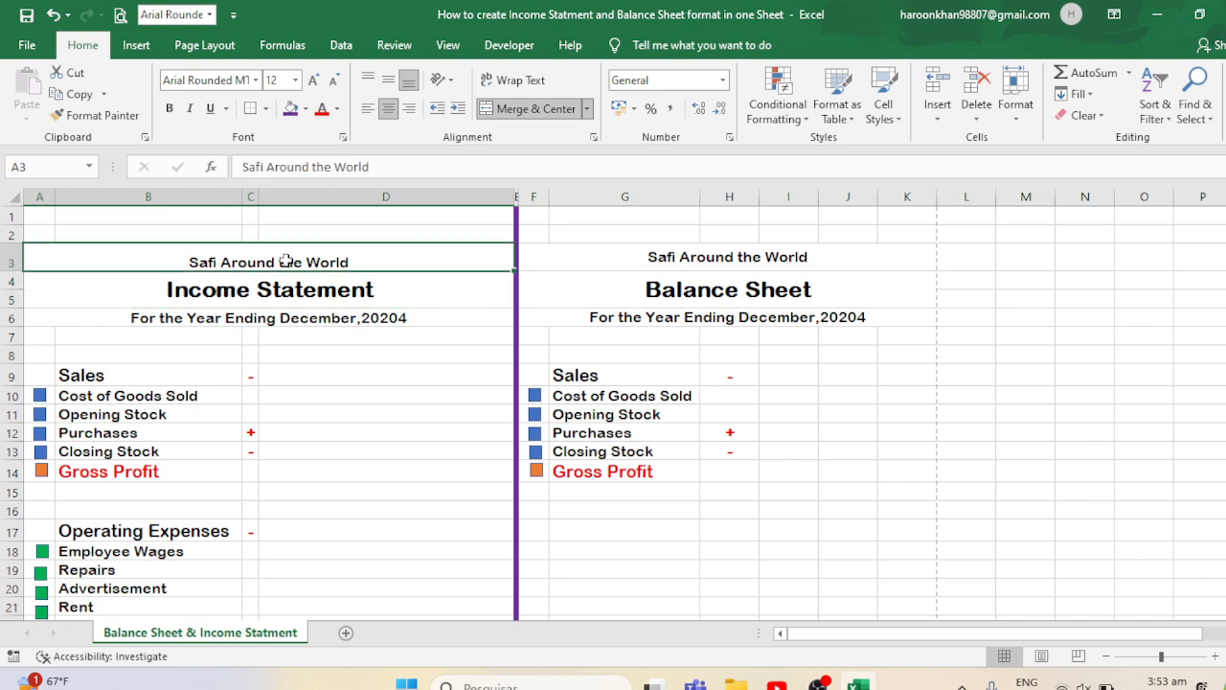
{"action": "left_click", "coordinate": [388, 78]}
{"action": "left_click", "coordinate": [314, 78]}
{"action": "left_click", "coordinate": [314, 78]}
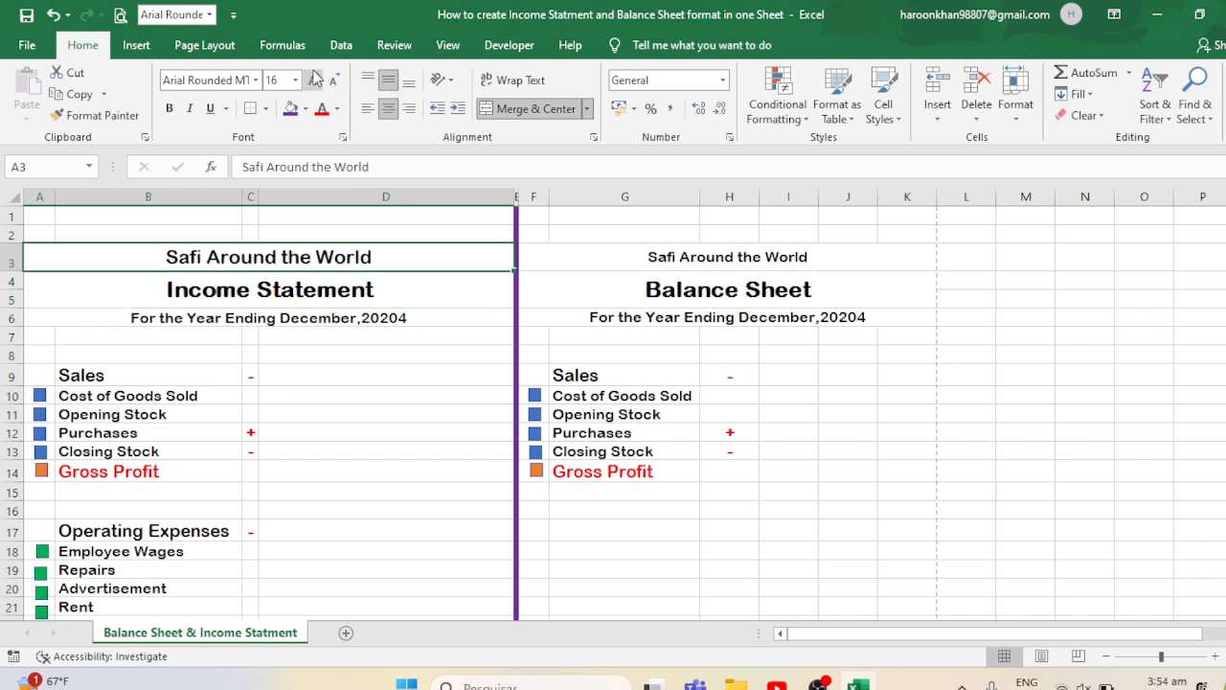
{"action": "left_click", "coordinate": [732, 251]}
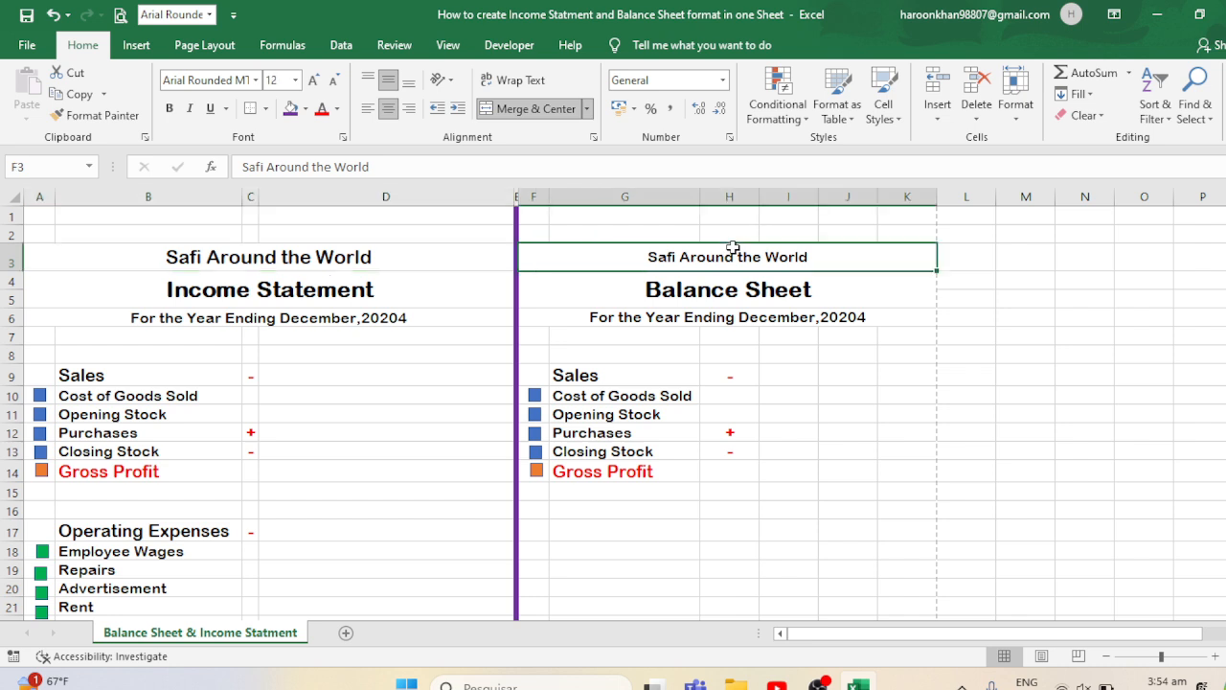
{"action": "left_click", "coordinate": [314, 79]}
{"action": "left_click", "coordinate": [315, 78]}
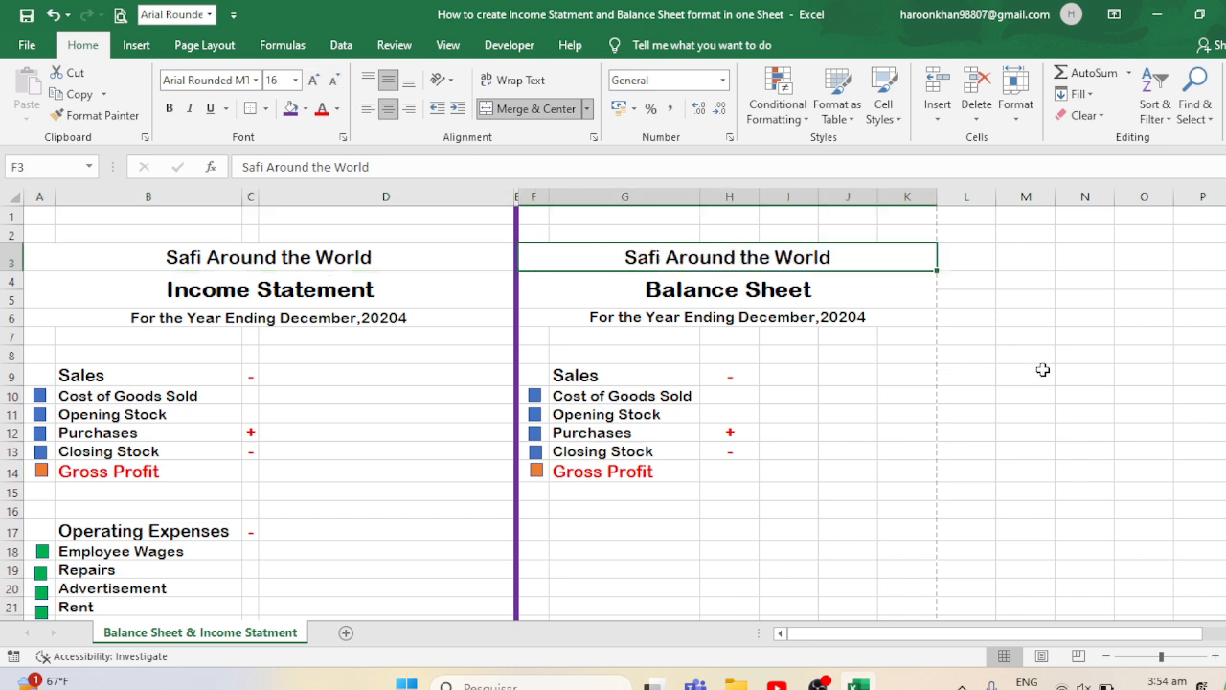
- Save the workbook and open its print preview
{"action": "key", "text": "ctrl+s"}
{"action": "key", "text": "ctrl+p"}
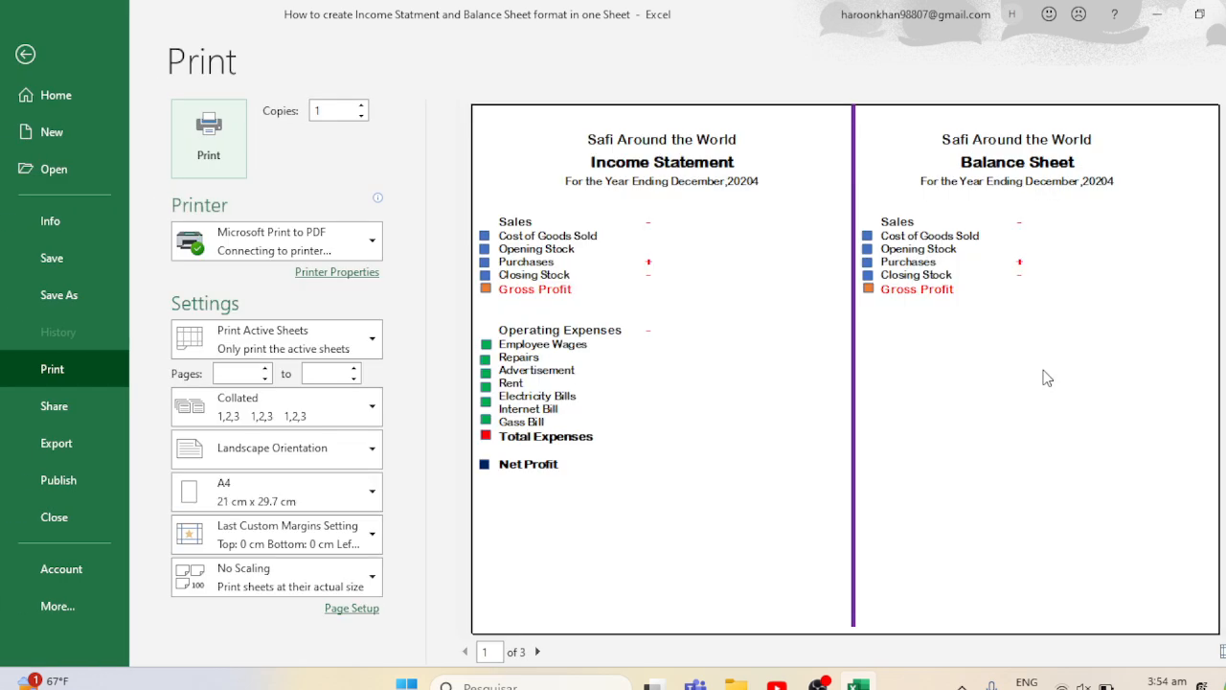
- Leave the print preview and insert the picture file named logo from the desktop folder (Área de Trabalho) into the sheet
{"action": "left_click", "coordinate": [26, 55]}
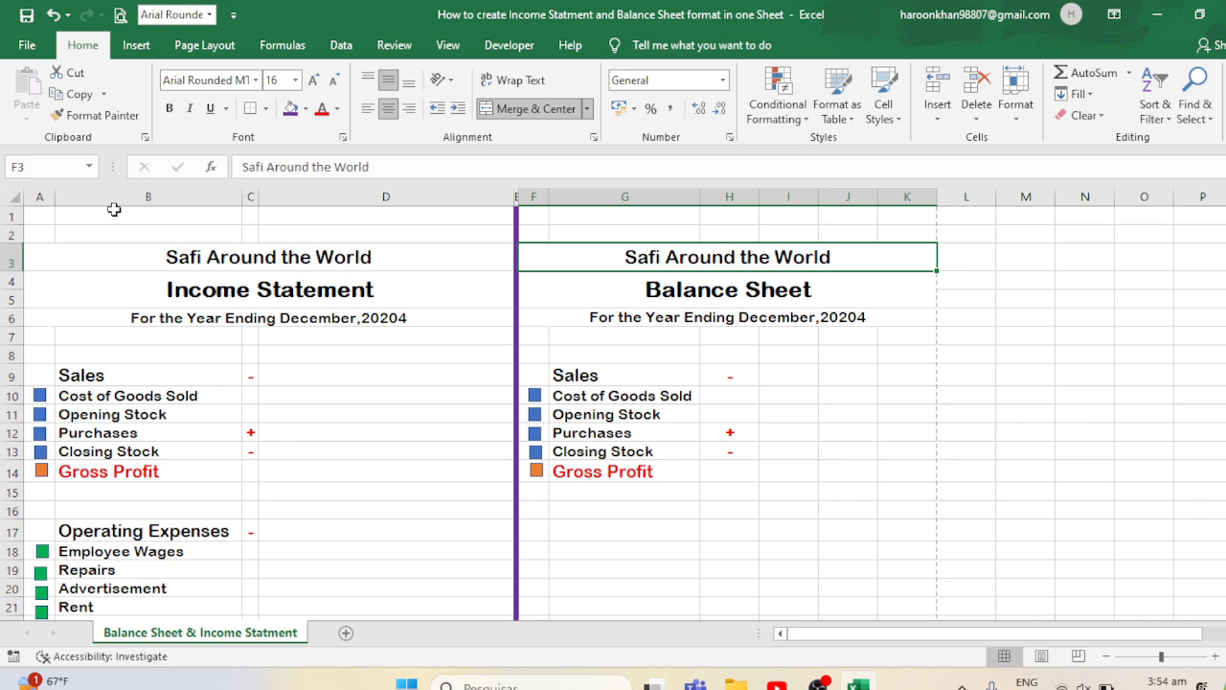
{"action": "left_click", "coordinate": [154, 47]}
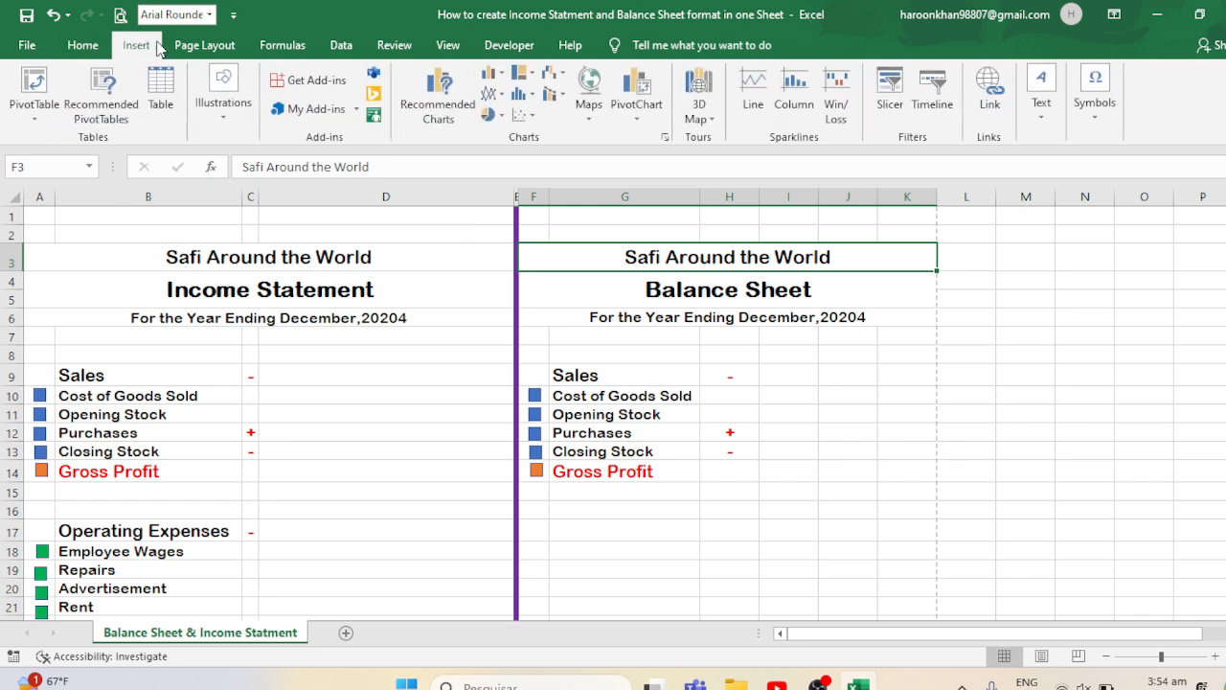
{"action": "left_click", "coordinate": [226, 107]}
{"action": "left_click", "coordinate": [220, 173]}
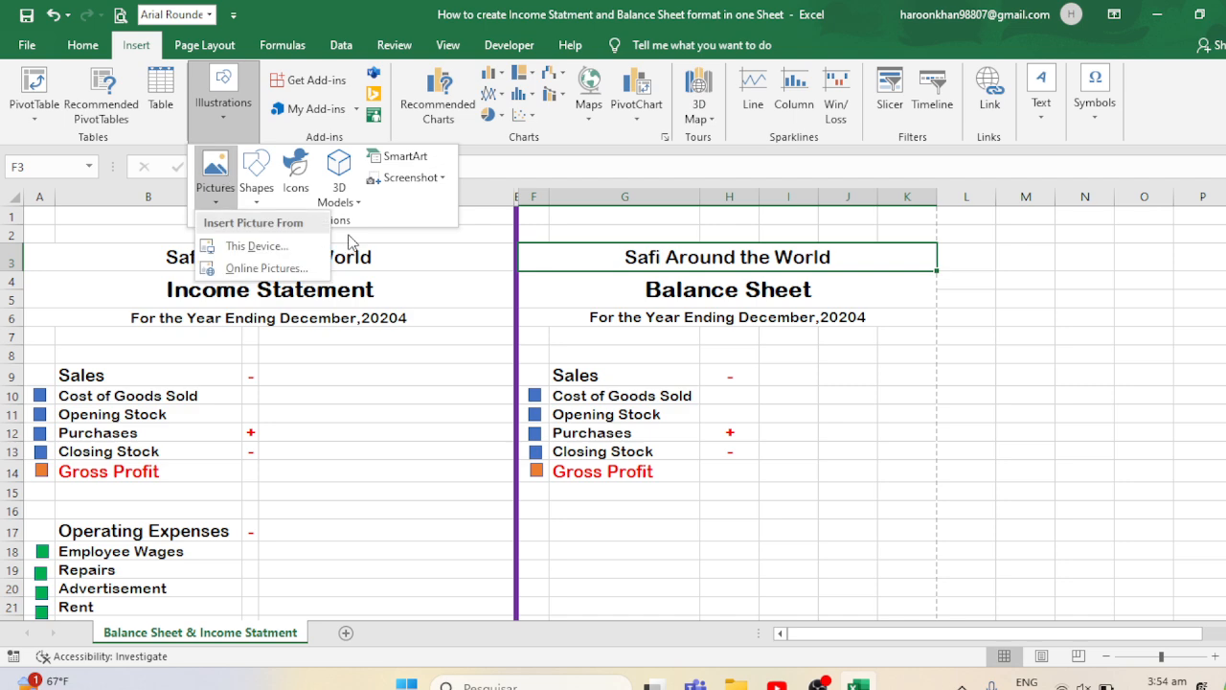
{"action": "left_click", "coordinate": [270, 245]}
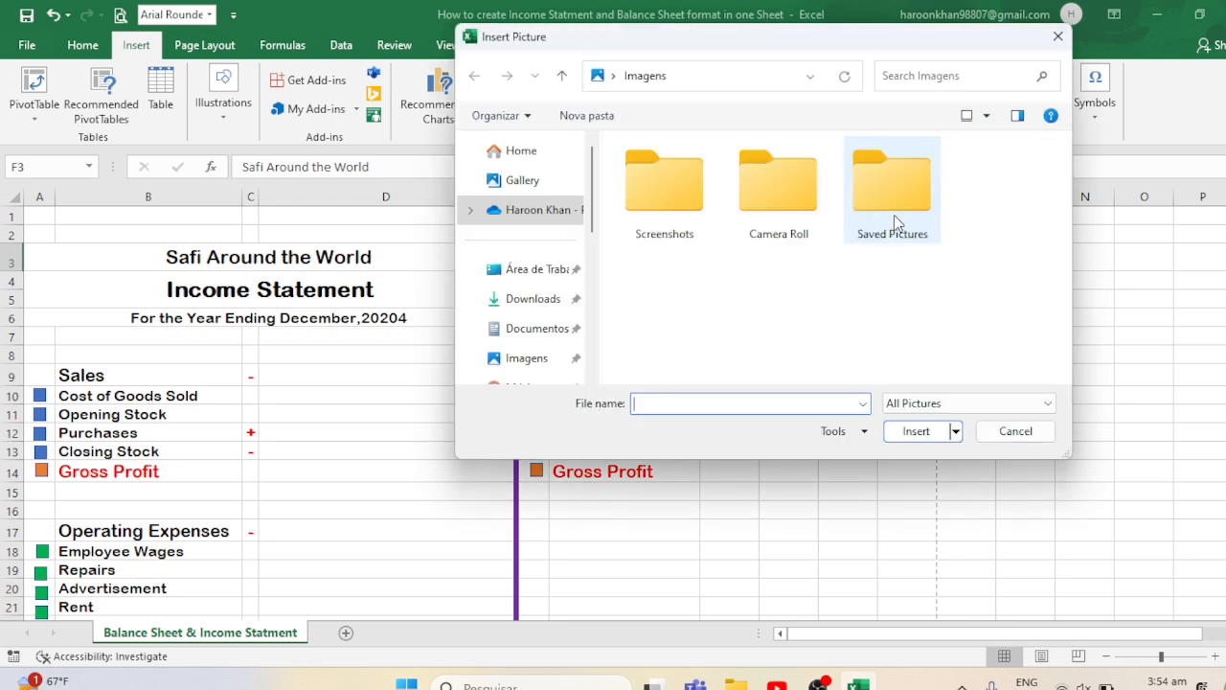
{"action": "left_click", "coordinate": [535, 269]}
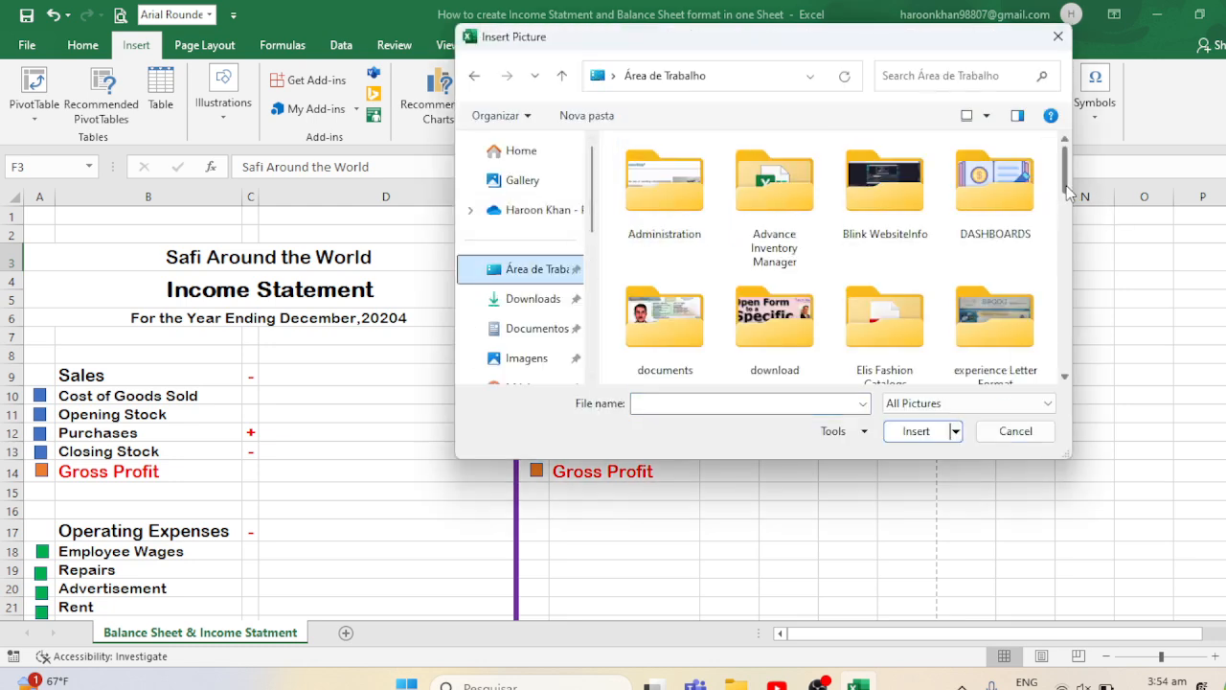
{"action": "left_click_drag", "start_coordinate": [1067, 170], "coordinate": [1063, 334]}
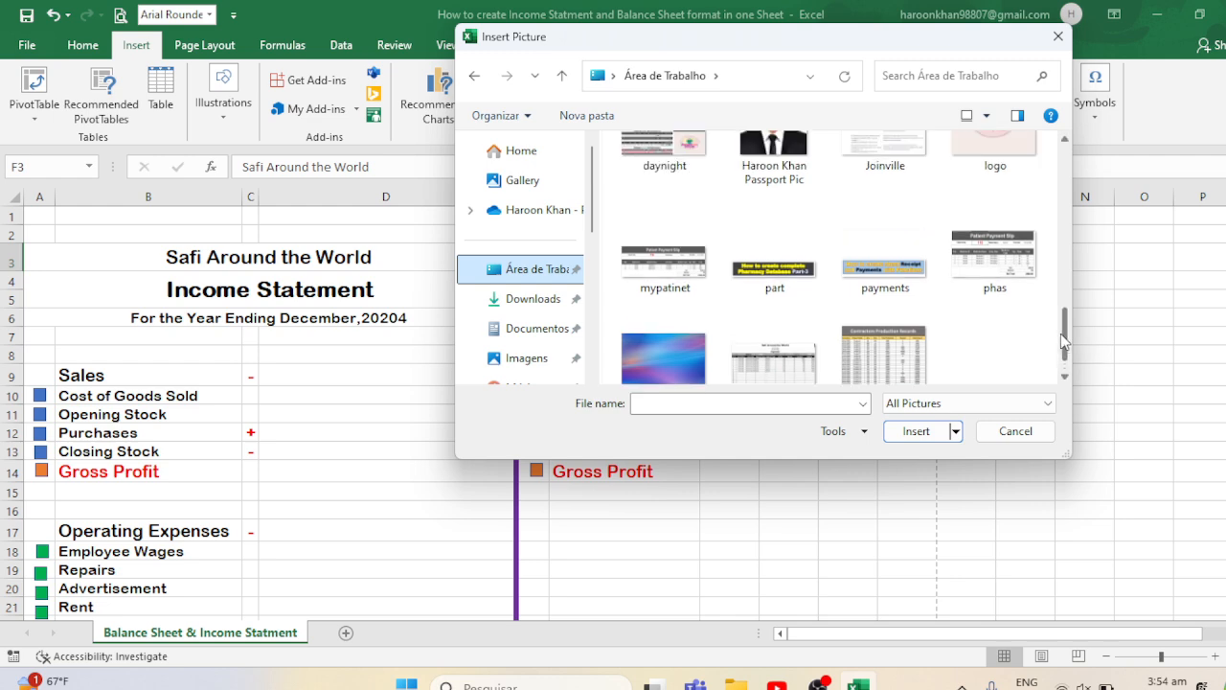
{"action": "double_click", "coordinate": [1003, 148]}
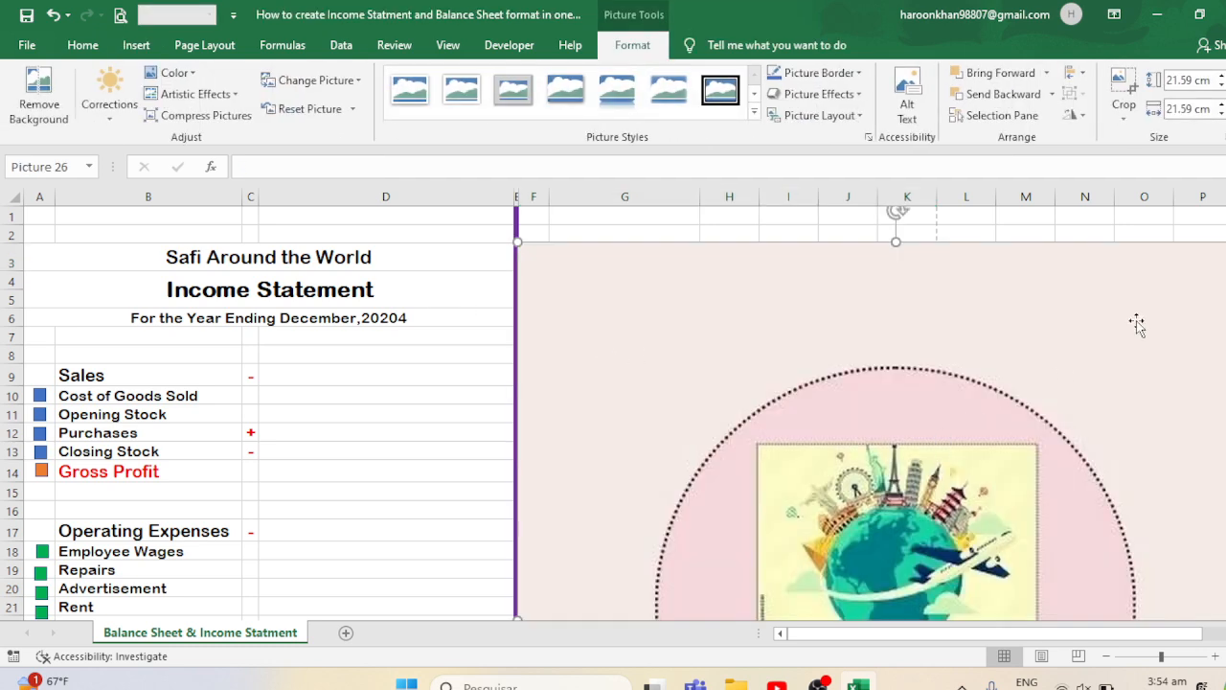
- Move the logo picture towards the income statement and shrink it proportionally to about 3.39 cm by 3.39 cm
{"action": "left_click_drag", "start_coordinate": [1136, 322], "coordinate": [678, 321]}
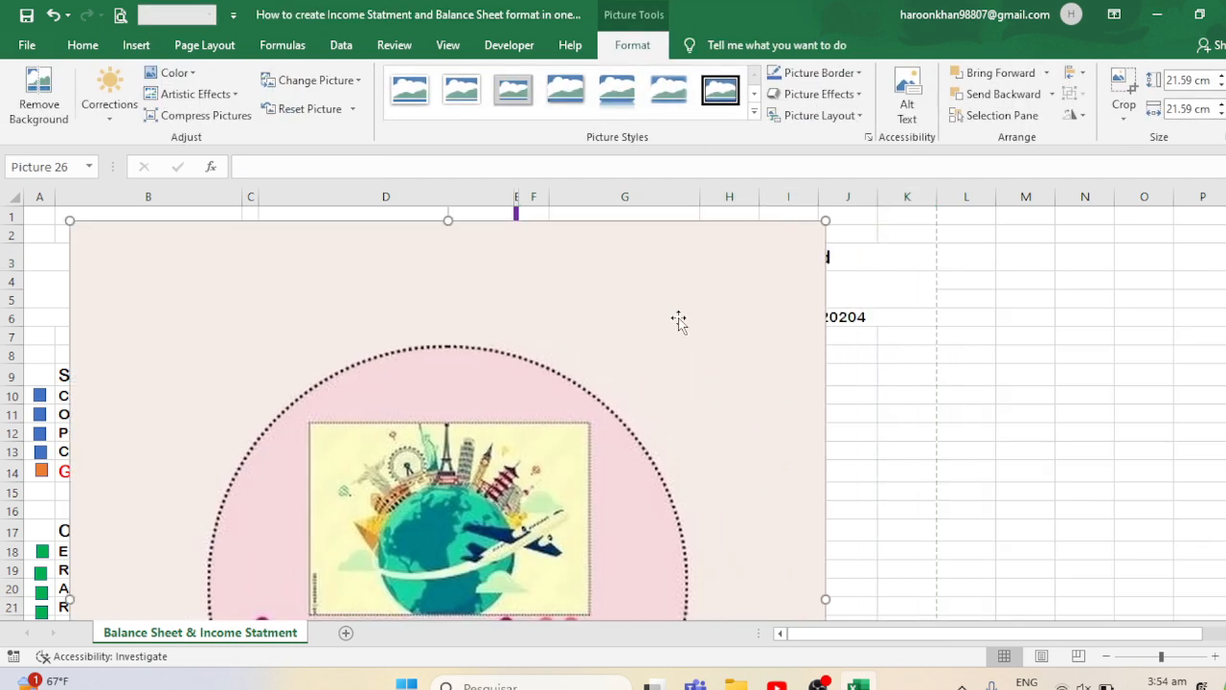
{"action": "key", "text": "ctrl+shift+Up"}
{"action": "key", "text": "ctrl+shift+Down"}
{"action": "key", "text": "ctrl+shift+Down"}
{"action": "key", "text": "ctrl+shift+Down"}
{"action": "key", "text": "ctrl+shift+Down"}
{"action": "key", "text": "ctrl+shift+Down"}
{"action": "key", "text": "ctrl+shift+Down"}
{"action": "key", "text": "ctrl+shift+Down"}
{"action": "key", "text": "ctrl+shift+Down"}
{"action": "key", "text": "ctrl+shift+Down"}
{"action": "key", "text": "ctrl+shift+Down"}
{"action": "key", "text": "ctrl+shift+Down"}
{"action": "key", "text": "ctrl+shift+Down"}
{"action": "key", "text": "ctrl+shift+Down"}
{"action": "key", "text": "ctrl+shift+Down"}
{"action": "key", "text": "ctrl+shift+Down"}
{"action": "key", "text": "ctrl+shift+Down"}
{"action": "key", "text": "ctrl+shift+Down"}
{"action": "key", "text": "ctrl+shift+Down"}
{"action": "key", "text": "ctrl+shift+Down"}
{"action": "key", "text": "ctrl+shift+Down"}
{"action": "key", "text": "ctrl+shift+Down"}
{"action": "key", "text": "ctrl+shift+Down"}
{"action": "key", "text": "ctrl+shift+Down"}
{"action": "key", "text": "ctrl+shift+Down"}
{"action": "key", "text": "ctrl+shift+Down"}
{"action": "key", "text": "ctrl+shift+Down"}
{"action": "key", "text": "ctrl+shift+Down"}
{"action": "key", "text": "ctrl+shift+Down"}
{"action": "key", "text": "ctrl+shift+Down"}
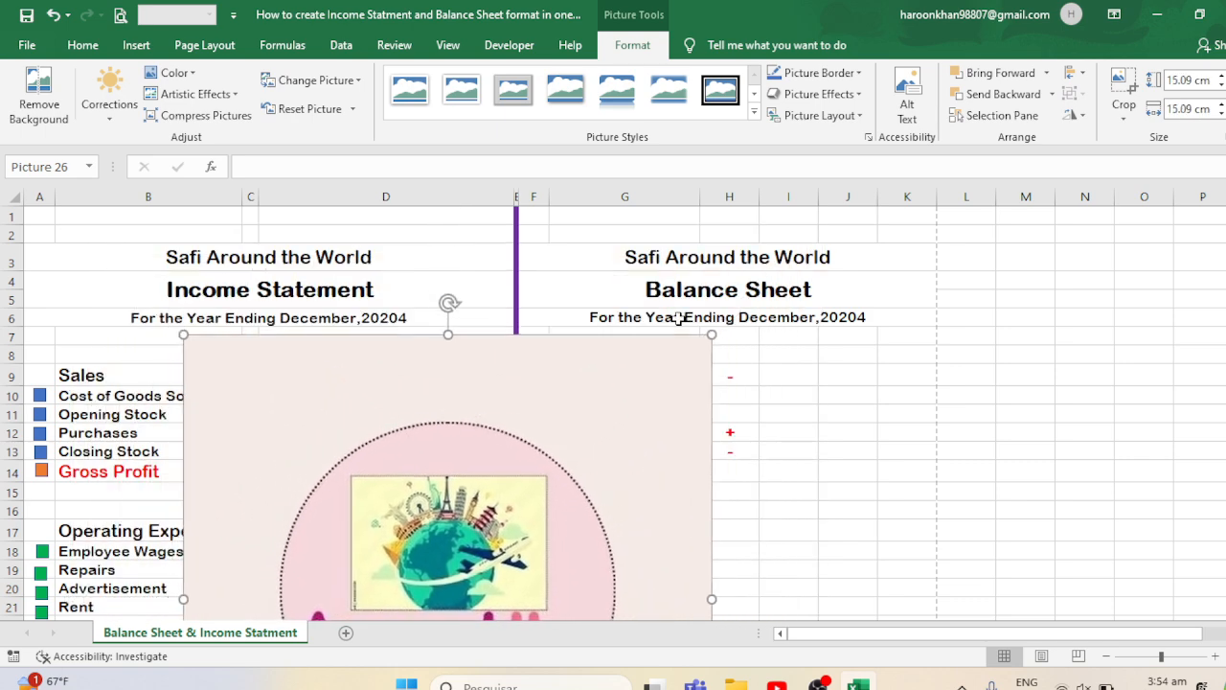
{"action": "key", "text": "ctrl+shift+Down"}
{"action": "key", "text": "ctrl+shift+Down"}
{"action": "key", "text": "ctrl+shift+Down"}
{"action": "key", "text": "ctrl+shift+Down"}
{"action": "key", "text": "ctrl+shift+Down"}
{"action": "key", "text": "ctrl+shift+Down"}
{"action": "key", "text": "ctrl+shift+Down"}
{"action": "key", "text": "ctrl+shift+Down"}
{"action": "key", "text": "ctrl+shift+Down"}
{"action": "key", "text": "ctrl+shift+Down"}
{"action": "key", "text": "ctrl+shift+Down"}
{"action": "key", "text": "ctrl+shift+Down"}
{"action": "key", "text": "ctrl+shift+Down"}
{"action": "key", "text": "ctrl+shift+Down"}
{"action": "key", "text": "ctrl+shift+Down"}
{"action": "key", "text": "ctrl+shift+Down"}
{"action": "key", "text": "ctrl+shift+Down"}
{"action": "key", "text": "ctrl+shift+Down"}
{"action": "key", "text": "ctrl+shift+Down"}
{"action": "key", "text": "ctrl+shift+Down"}
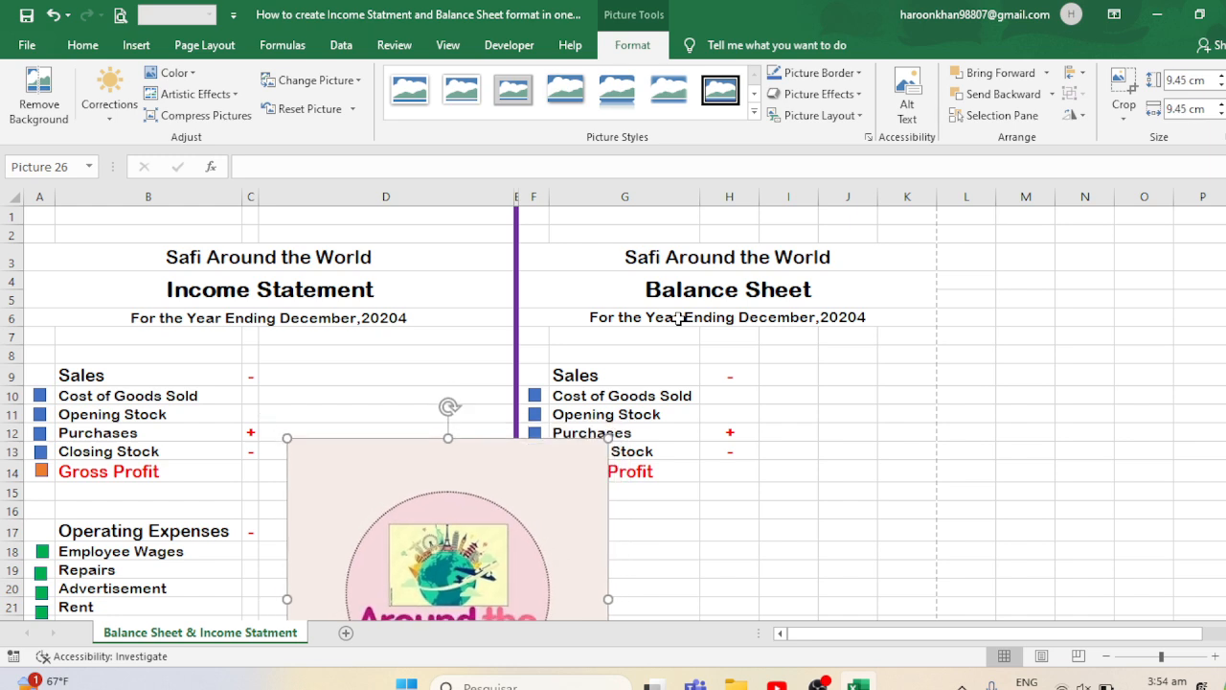
{"action": "key", "text": "ctrl+shift+Down"}
{"action": "key", "text": "ctrl+shift+Down"}
{"action": "key", "text": "ctrl+shift+Down"}
{"action": "key", "text": "ctrl+shift+Down"}
{"action": "key", "text": "ctrl+shift+Down"}
{"action": "key", "text": "ctrl+shift+Down"}
{"action": "key", "text": "ctrl+shift+Down"}
{"action": "key", "text": "ctrl+shift+Down"}
{"action": "key", "text": "ctrl+shift+Down"}
{"action": "key", "text": "ctrl+shift+Down"}
{"action": "key", "text": "ctrl+shift+Down"}
{"action": "key", "text": "ctrl+shift+Down"}
{"action": "key", "text": "ctrl+shift+Down"}
{"action": "key", "text": "ctrl+shift+Down"}
{"action": "key", "text": "ctrl+shift+Down"}
{"action": "key", "text": "ctrl+shift+Down"}
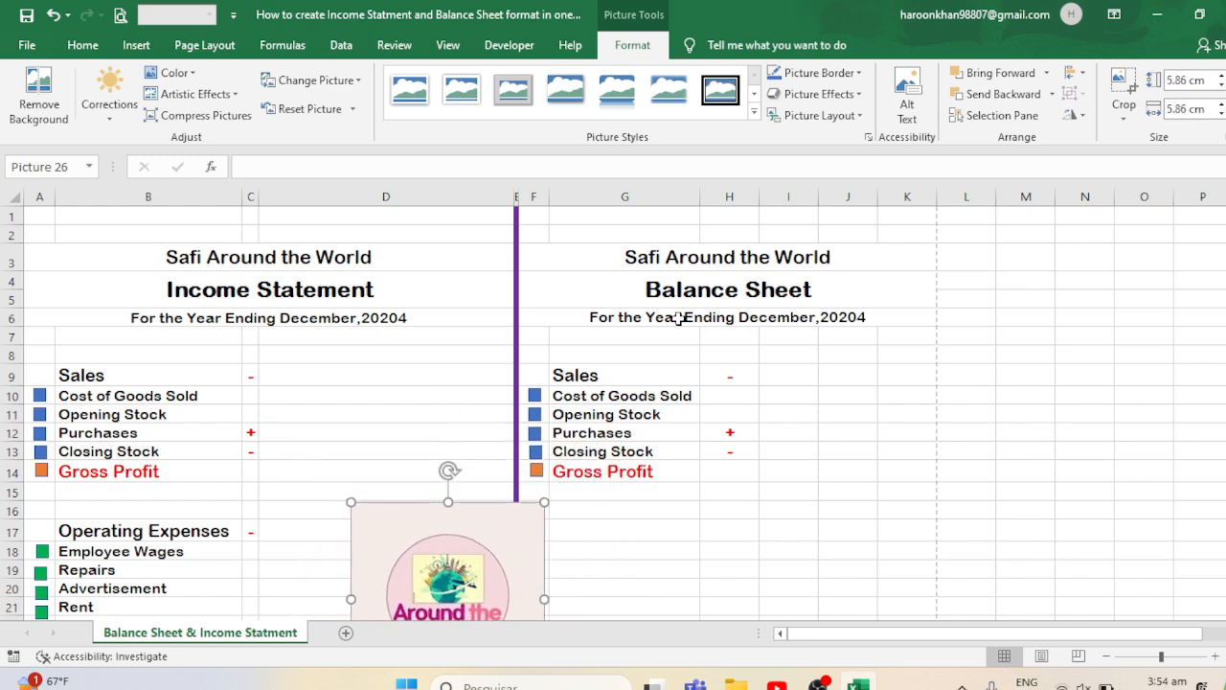
{"action": "key", "text": "ctrl+shift+Down"}
{"action": "key", "text": "ctrl+shift+Down"}
{"action": "key", "text": "ctrl+shift+Down"}
{"action": "key", "text": "ctrl+shift+Down"}
{"action": "key", "text": "ctrl+shift+Down"}
{"action": "key", "text": "ctrl+shift+Down"}
{"action": "key", "text": "ctrl+shift+Down"}
{"action": "key", "text": "ctrl+shift+Down"}
{"action": "key", "text": "ctrl+shift+Down"}
{"action": "key", "text": "ctrl+shift+Down"}
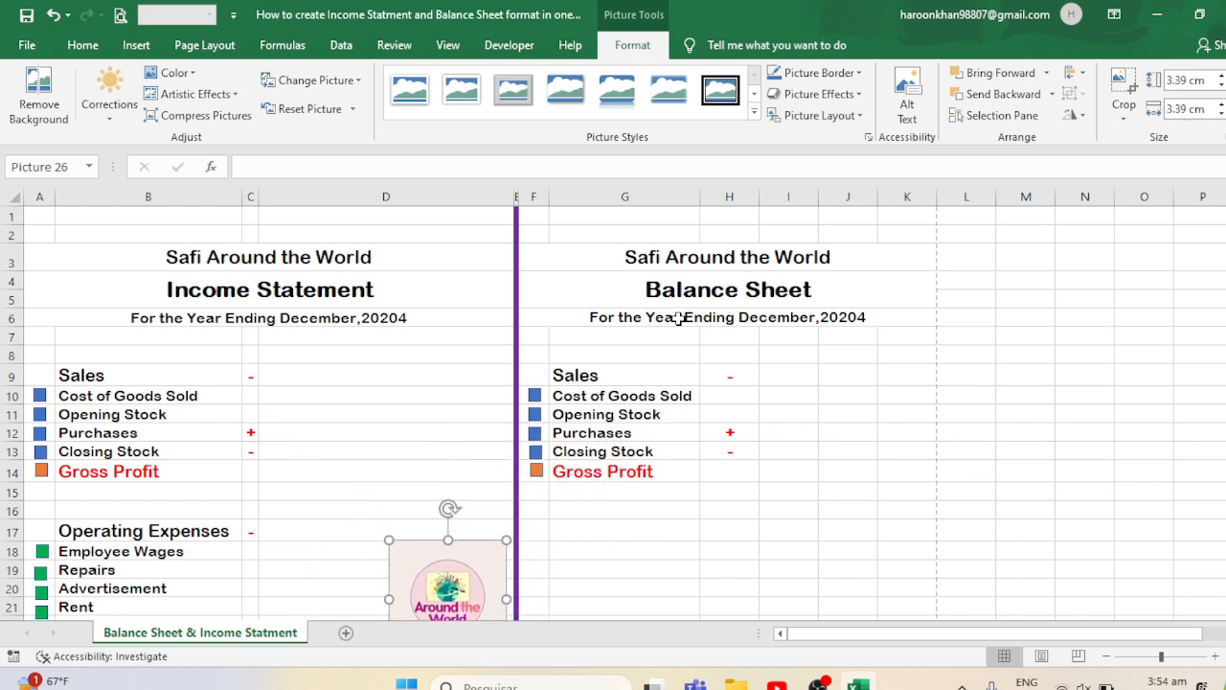
- Shrink the logo picture proportionally to 1.05 cm by 1.05 cm
{"action": "key", "text": "ctrl+shift+Down"}
{"action": "key", "text": "ctrl+shift+Down"}
{"action": "key", "text": "ctrl+shift+Down"}
{"action": "key", "text": "ctrl+shift+Down"}
{"action": "key", "text": "ctrl+shift+Down"}
{"action": "key", "text": "ctrl+shift+Down"}
{"action": "key", "text": "ctrl+shift+Down"}
{"action": "key", "text": "ctrl+shift+Down"}
{"action": "key", "text": "ctrl+shift+Down"}
{"action": "key", "text": "ctrl+shift+Down"}
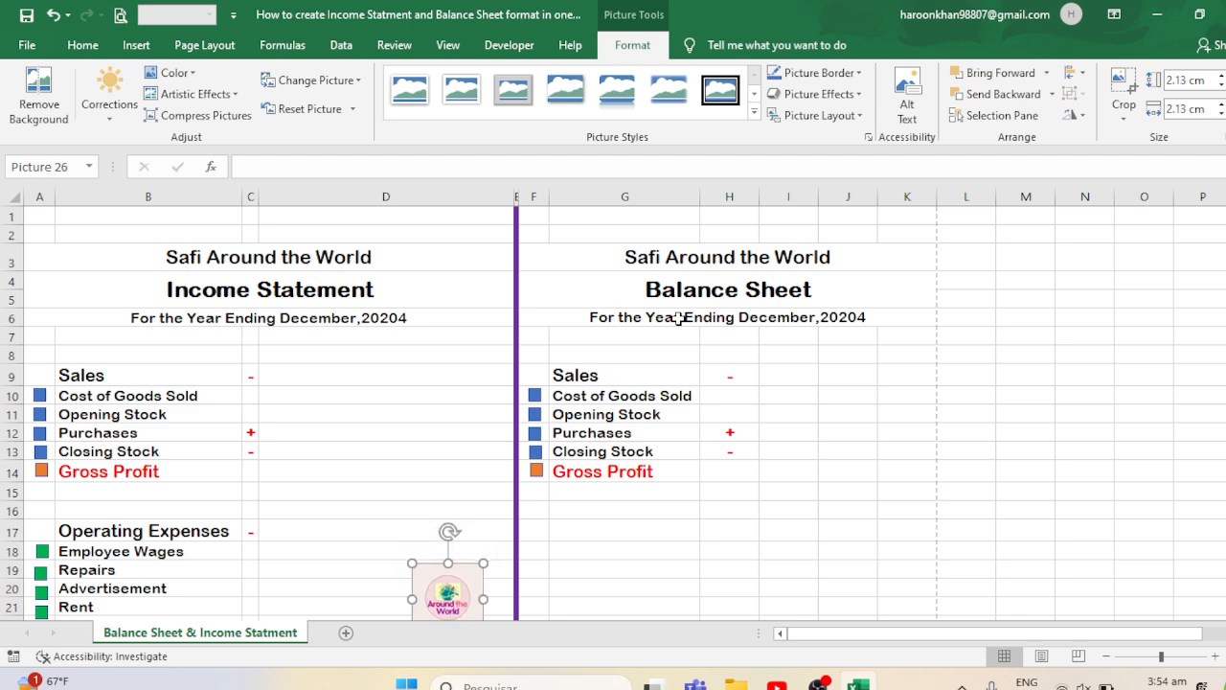
{"action": "key", "text": "ctrl+shift+Down"}
{"action": "key", "text": "ctrl+shift+Down"}
{"action": "key", "text": "ctrl+shift+Down"}
{"action": "key", "text": "ctrl+shift+Down"}
{"action": "key", "text": "ctrl+shift+Down"}
{"action": "key", "text": "ctrl+shift+Down"}
{"action": "key", "text": "ctrl+shift+Down"}
{"action": "key", "text": "ctrl+shift+Down"}
{"action": "key", "text": "ctrl+shift+Down"}
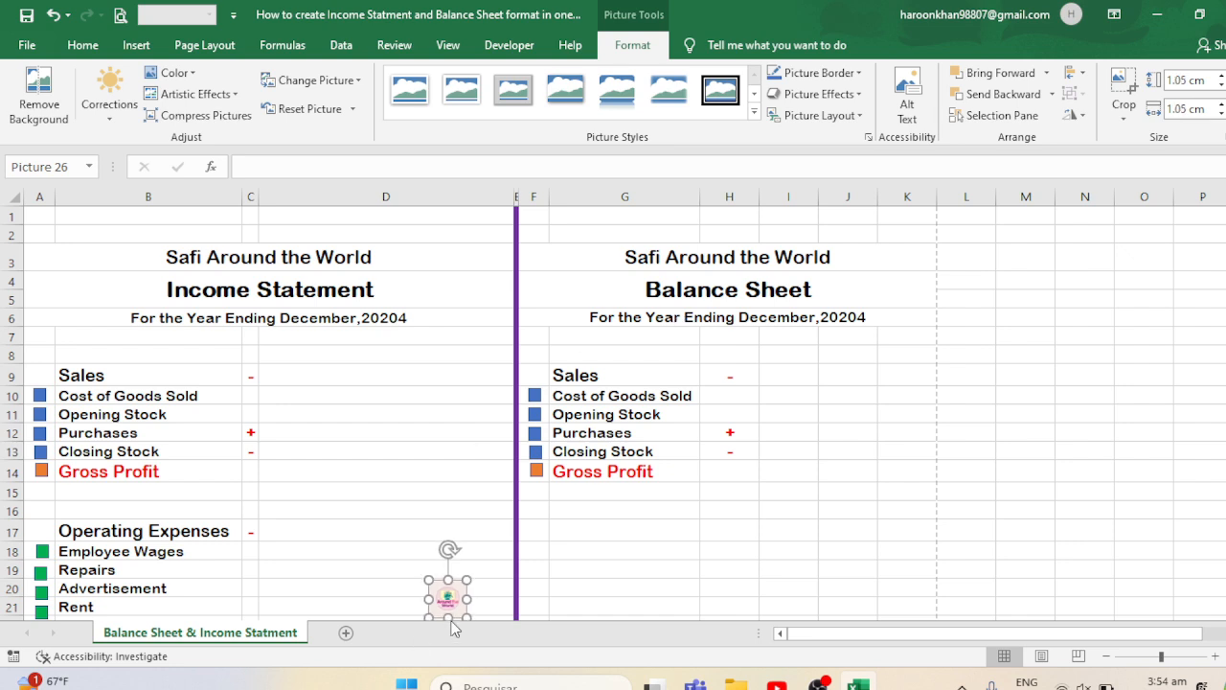
- Place the logo in the upper-left corner of the Income Statement, over rows 1 to 3, and enlarge it to 1.58 cm square
{"action": "left_click_drag", "start_coordinate": [452, 598], "coordinate": [151, 437]}
{"action": "left_click_drag", "start_coordinate": [158, 386], "coordinate": [87, 269]}
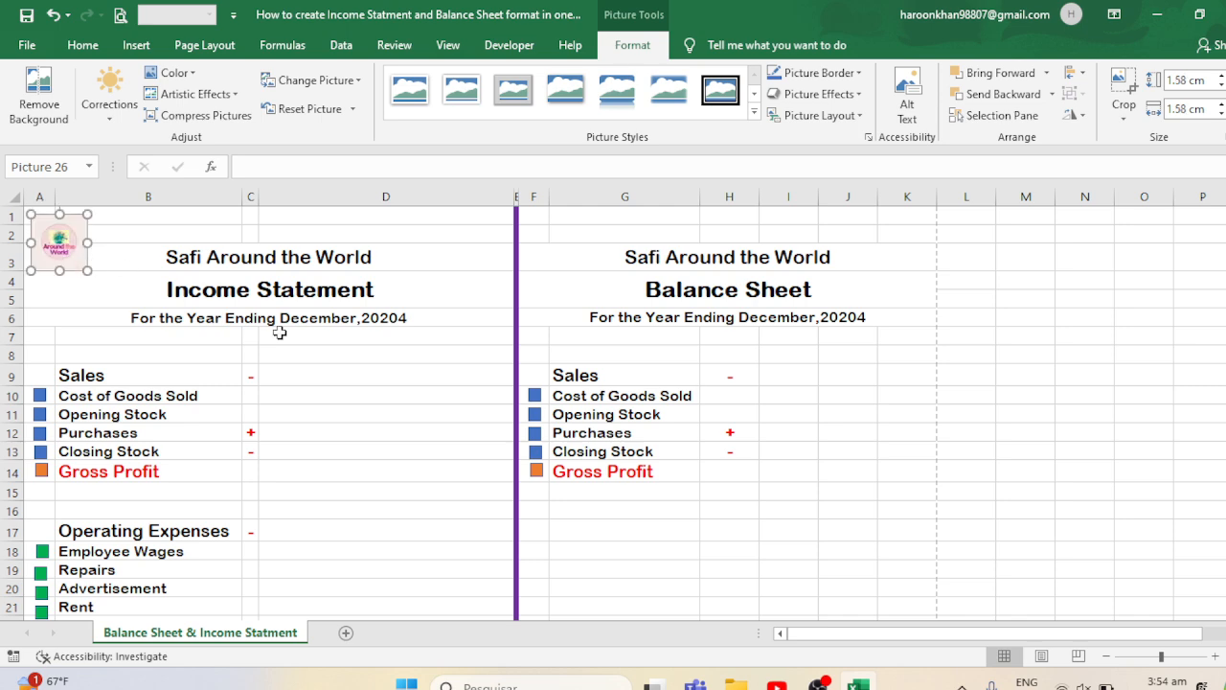
- Check the logo and both statements in the print preview and return to the worksheet
{"action": "key", "text": "ctrl+p"}
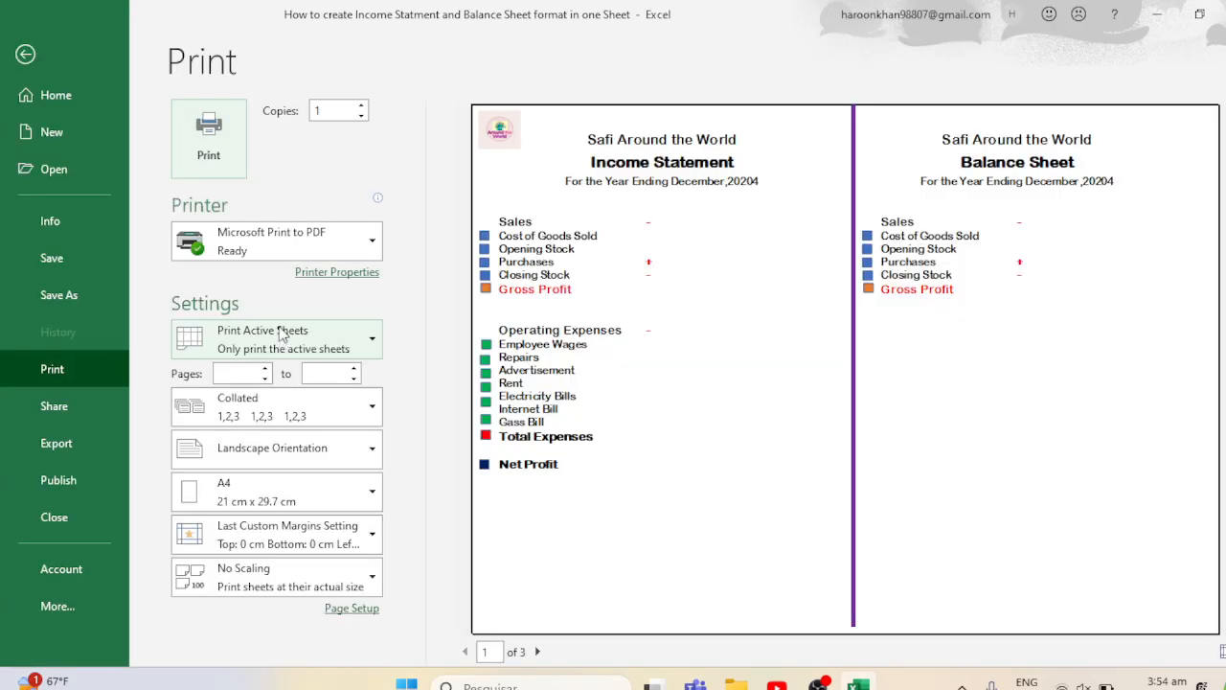
{"action": "left_click", "coordinate": [26, 54]}
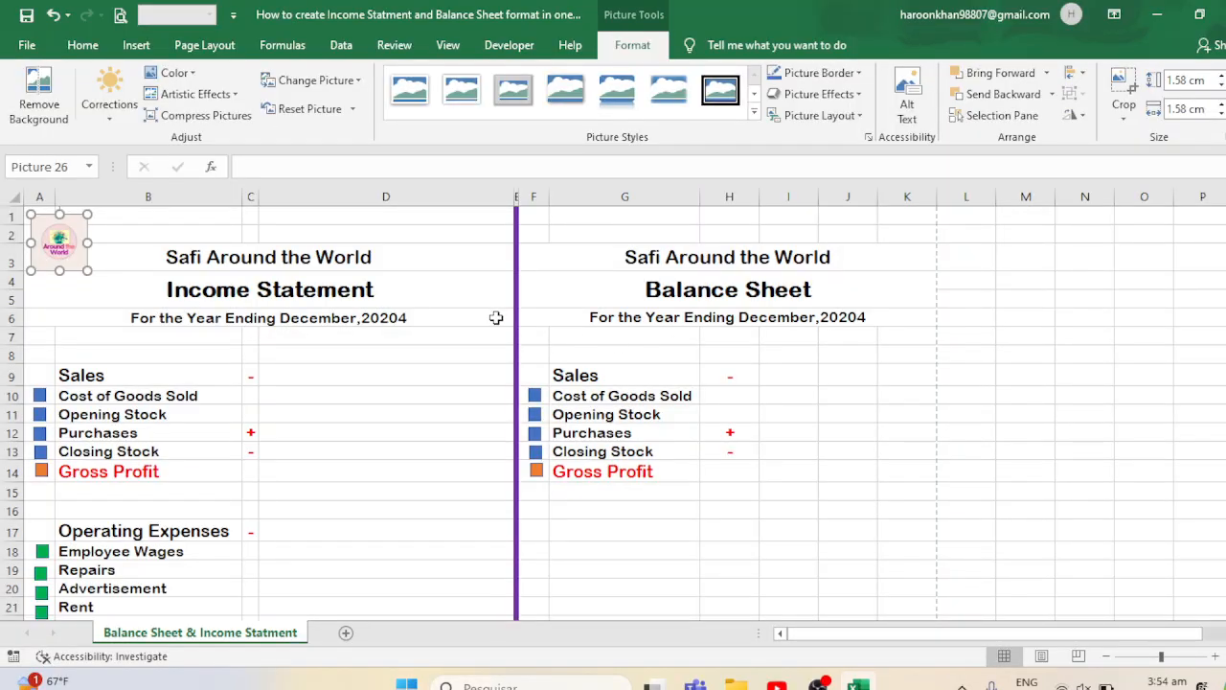
{"action": "left_click", "coordinate": [259, 251]}
{"action": "left_click", "coordinate": [464, 415]}
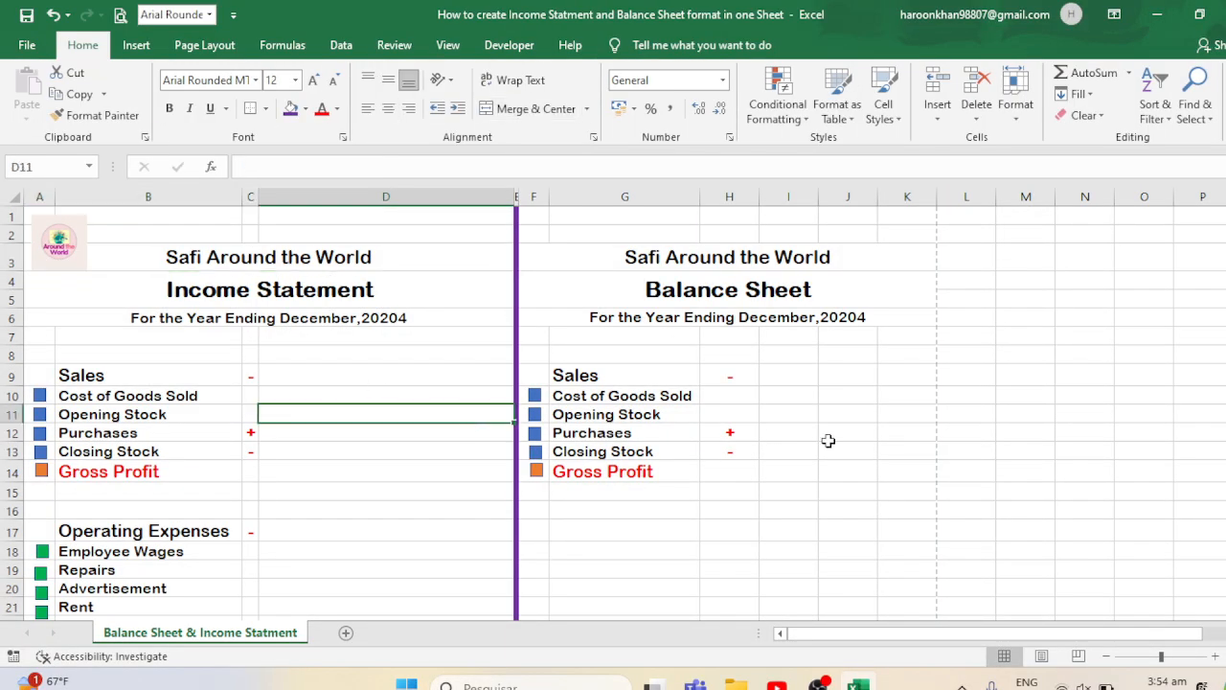
- Replace the Sales heading in cell G9 of the Balance Sheet with "Non-Current Libilities"
{"action": "left_click", "coordinate": [586, 375]}
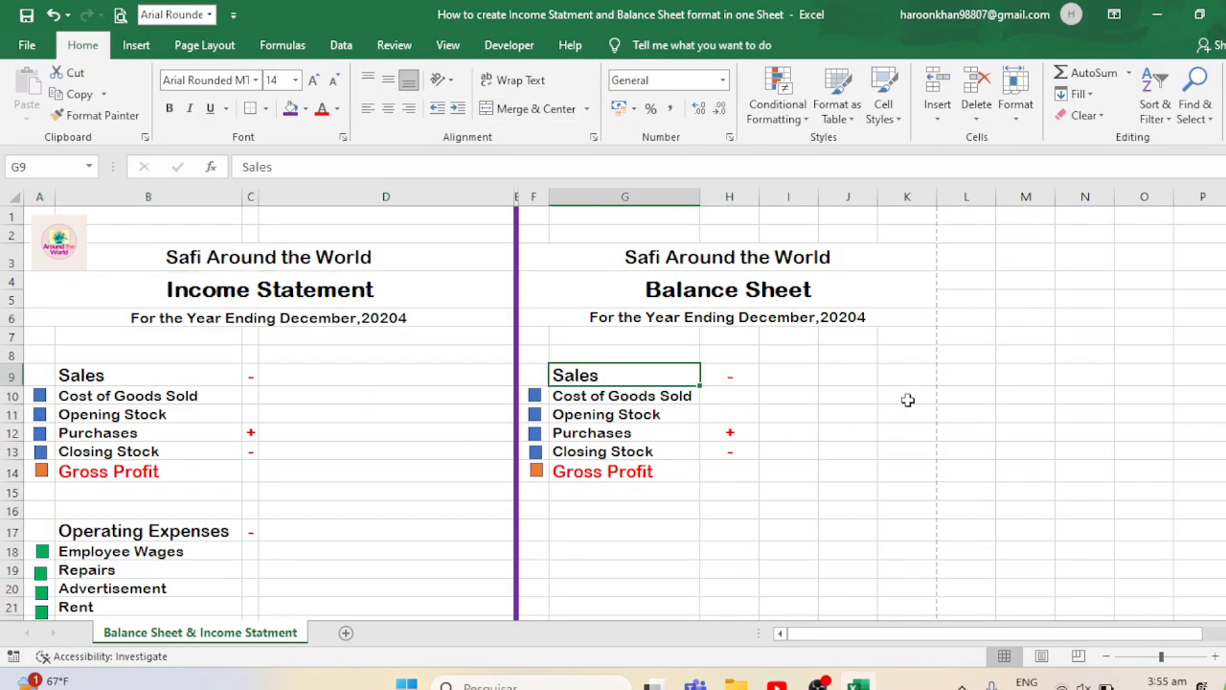
{"action": "type", "text": "Non-Current Libiliti"}
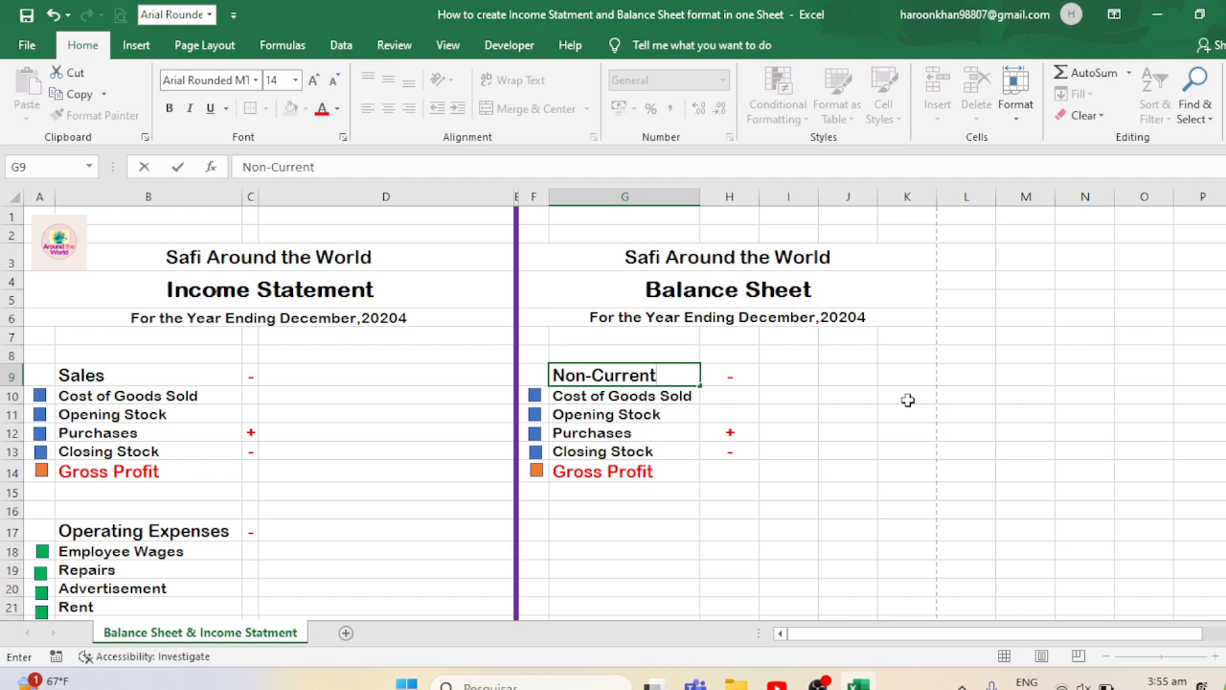
{"action": "type", "text": "on-Current Libilities"}
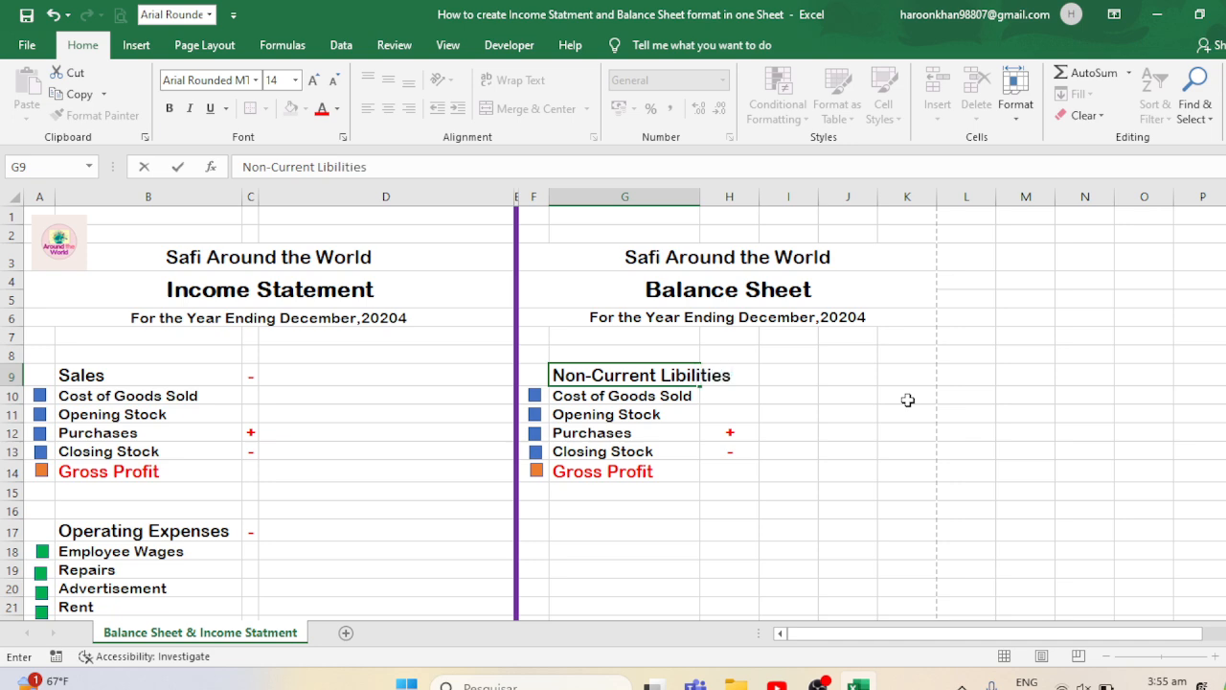
{"action": "left_click", "coordinate": [856, 397]}
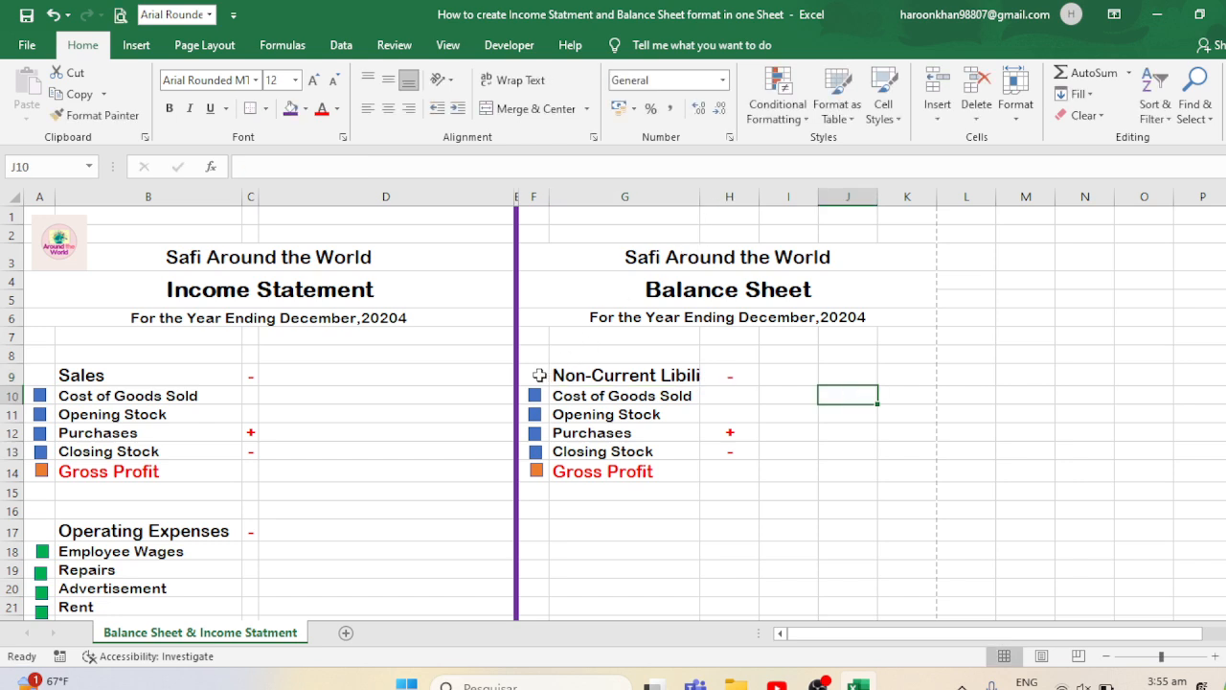
- Shift the Non-Current Libilities heading to start in cell F9 and widen column G slightly to fit it
{"action": "left_click_drag", "start_coordinate": [542, 376], "coordinate": [591, 373]}
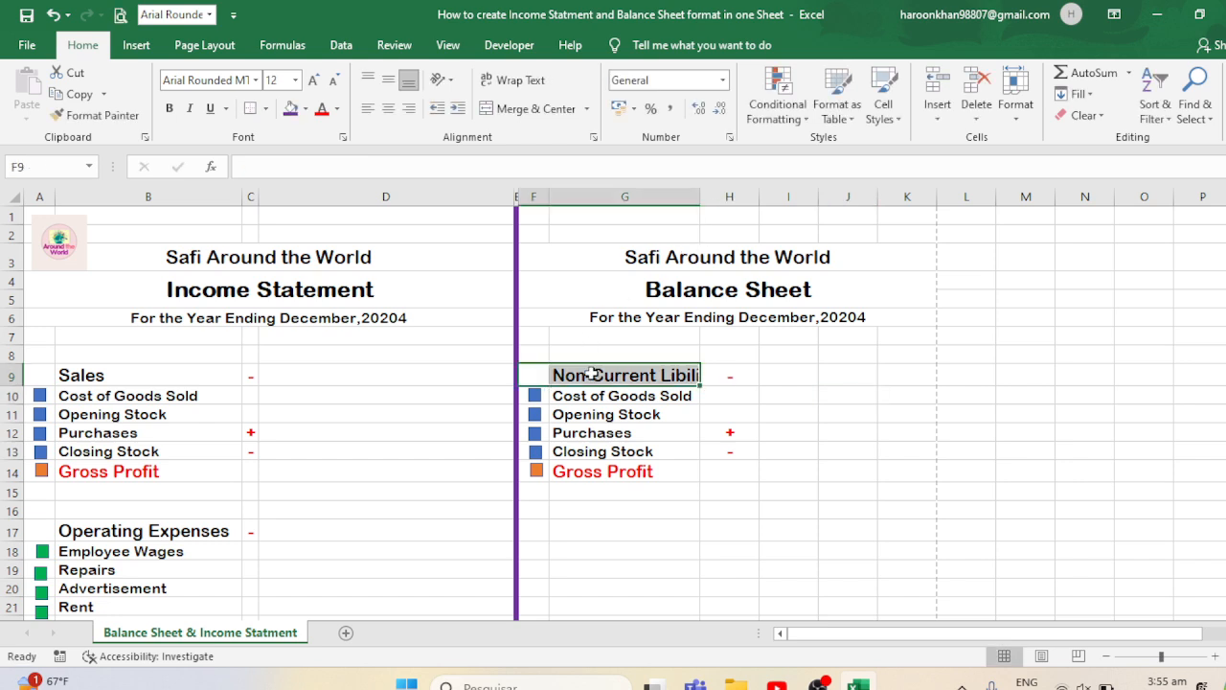
{"action": "left_click", "coordinate": [525, 108]}
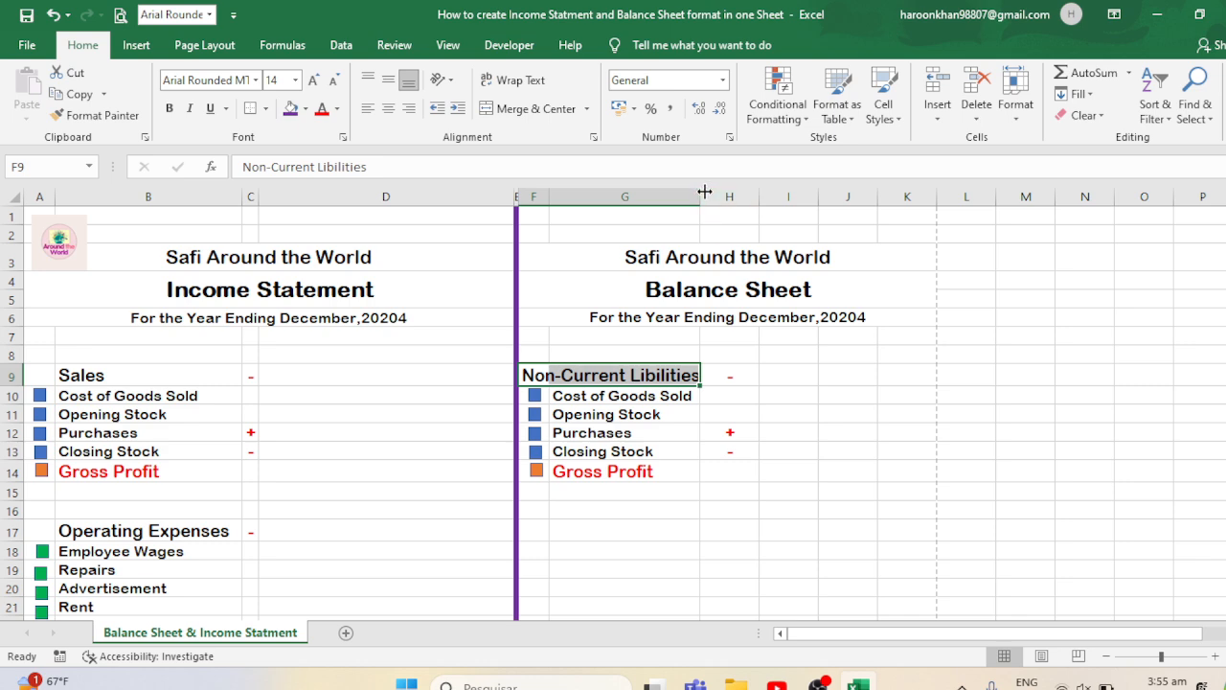
{"action": "left_click_drag", "start_coordinate": [701, 196], "coordinate": [725, 195]}
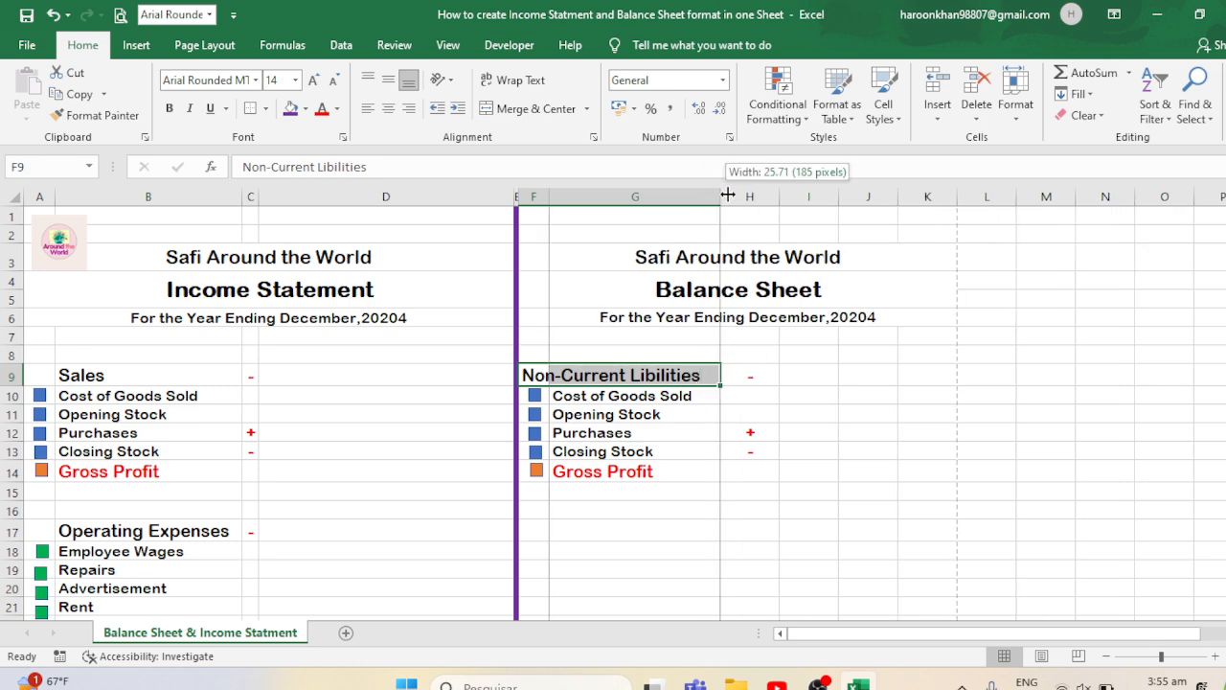
- Save the workbook
{"action": "key", "text": "ctrl+s"}
{"action": "left_click", "coordinate": [853, 416]}
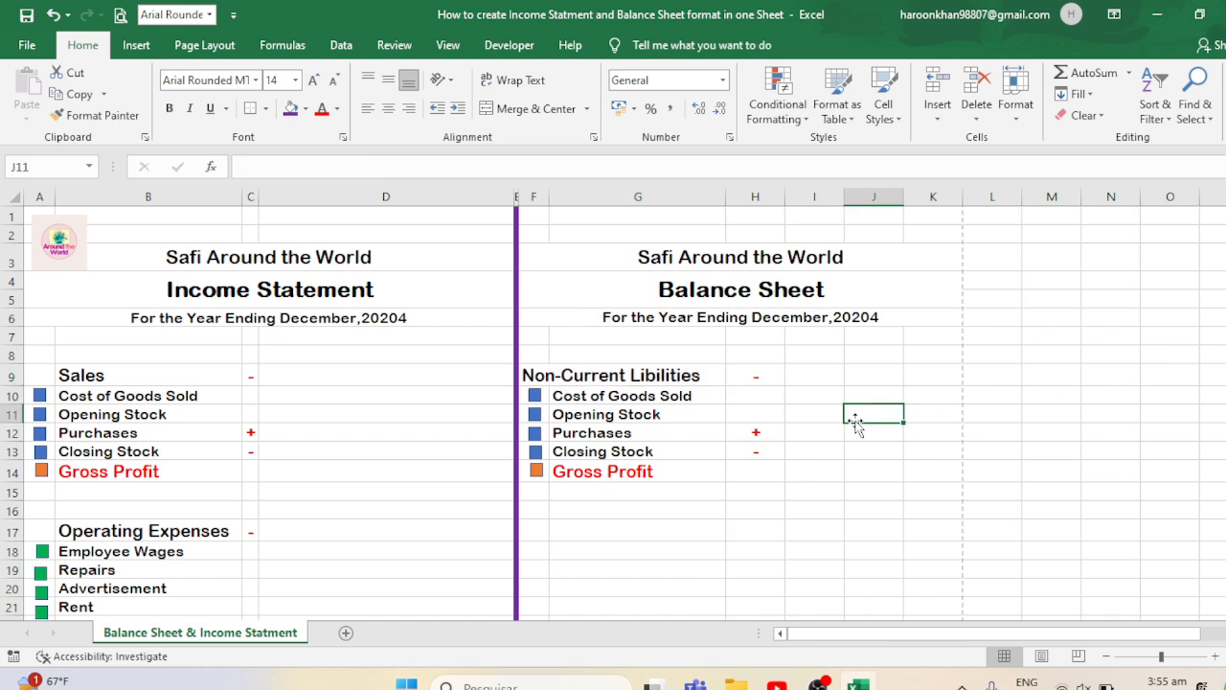
{"action": "left_click", "coordinate": [591, 378]}
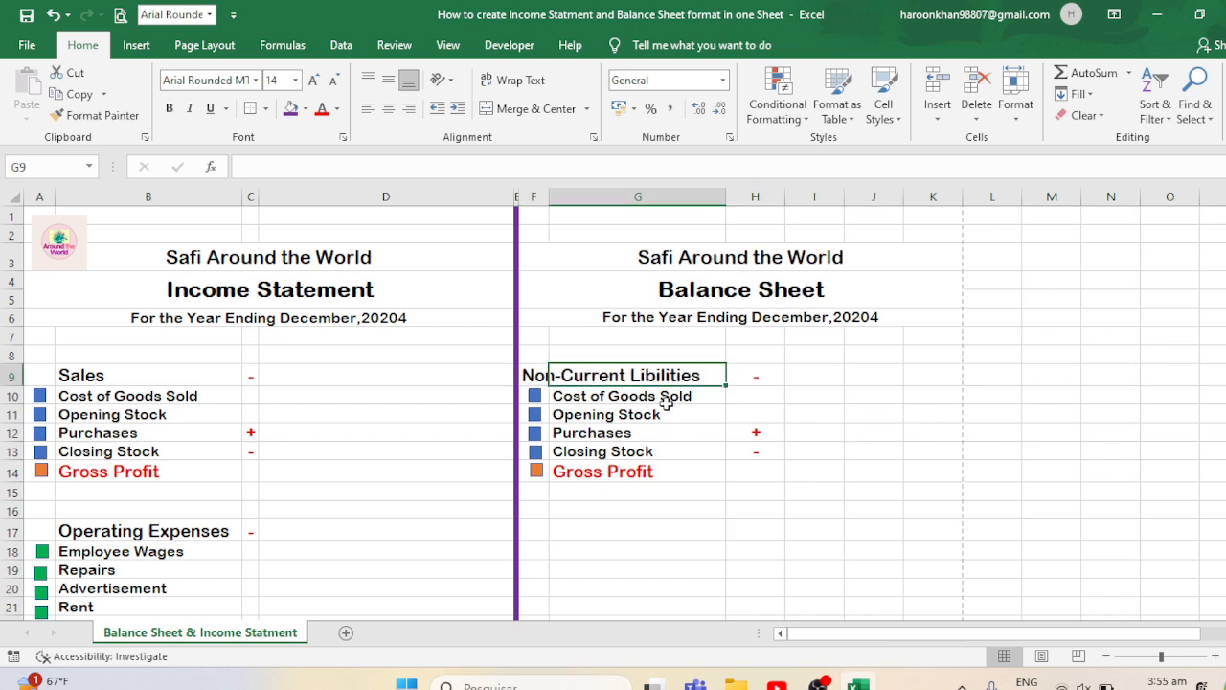
- Replace the Balance Sheet labels in G10 and G11 with "Long-term Loans" and "Bonds Payable"
{"action": "left_click", "coordinate": [633, 397]}
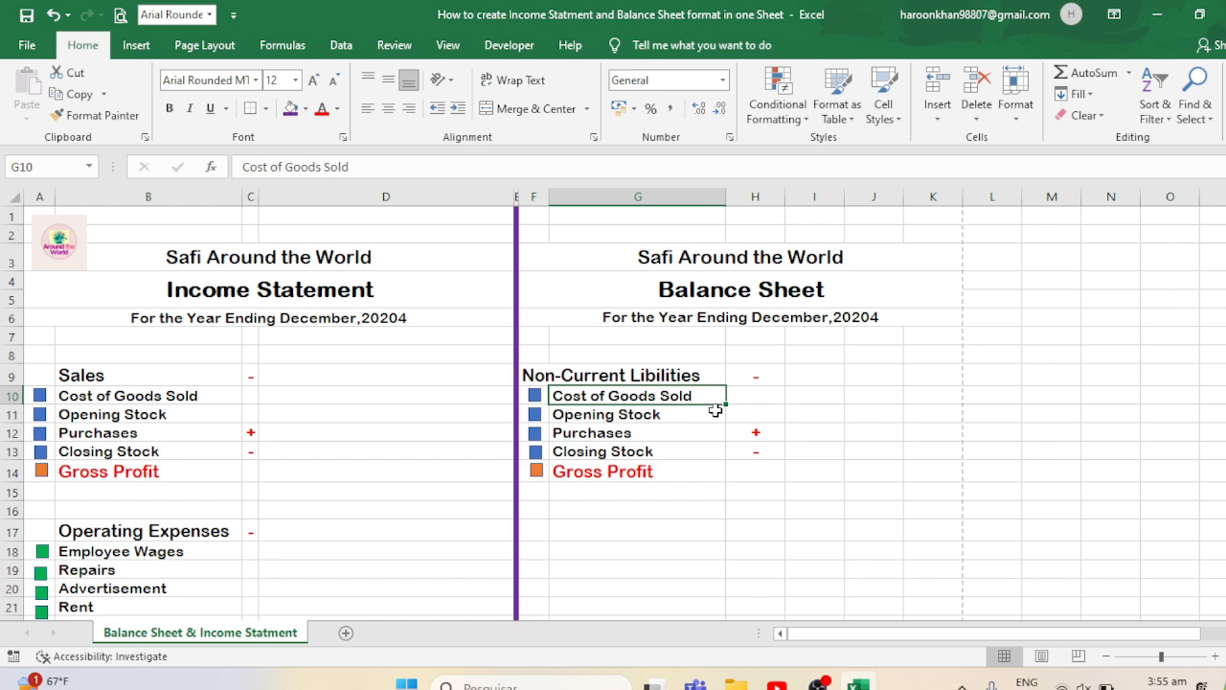
{"action": "type", "text": "Long-ter"}
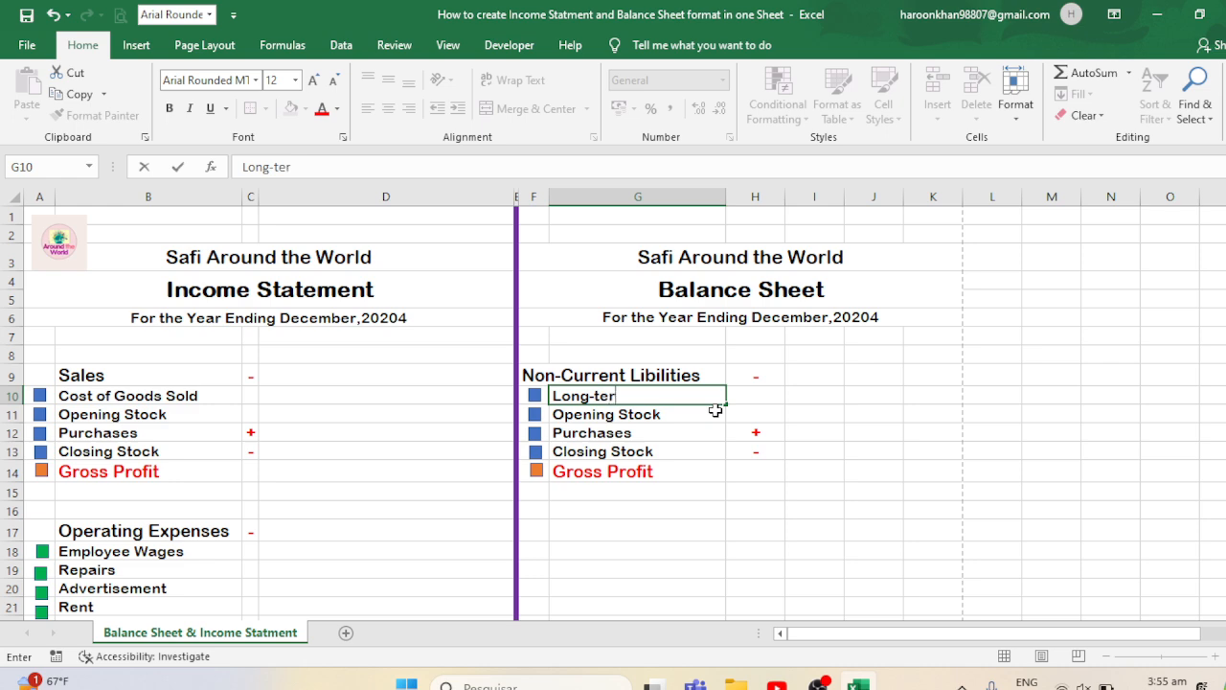
{"action": "type", "text": "m Loans"}
{"action": "key", "text": "Return"}
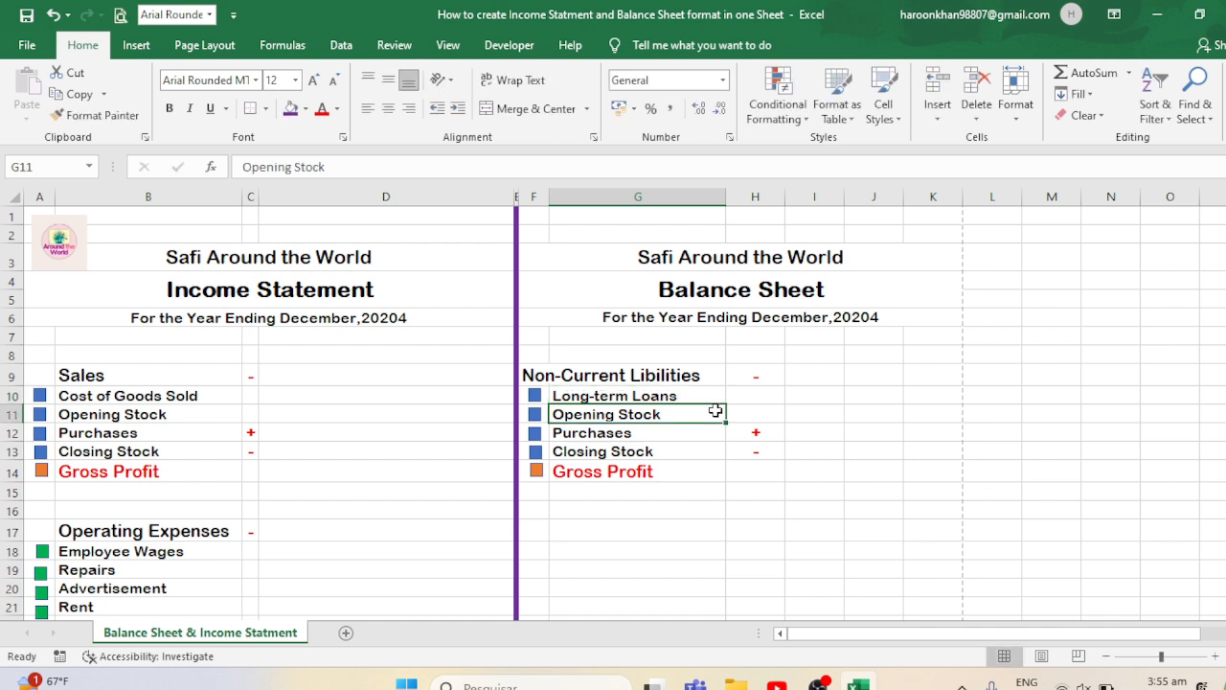
{"action": "type", "text": "B"}
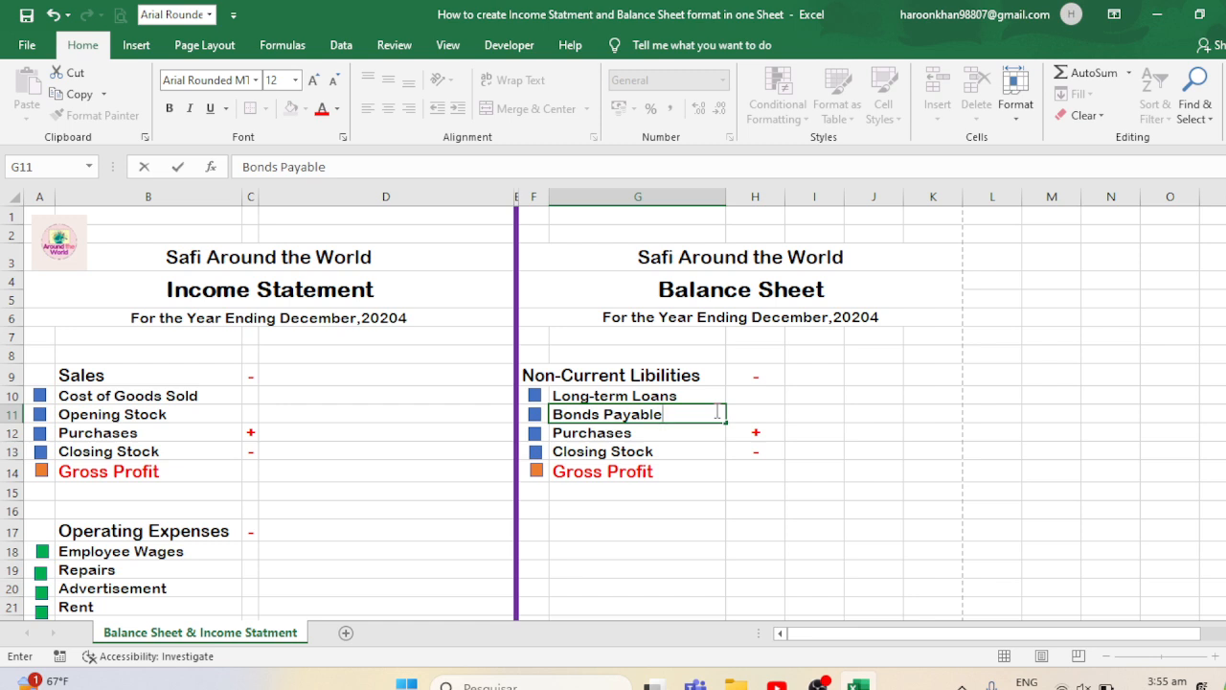
{"action": "type", "text": "onds Payable"}
{"action": "key", "text": "Return"}
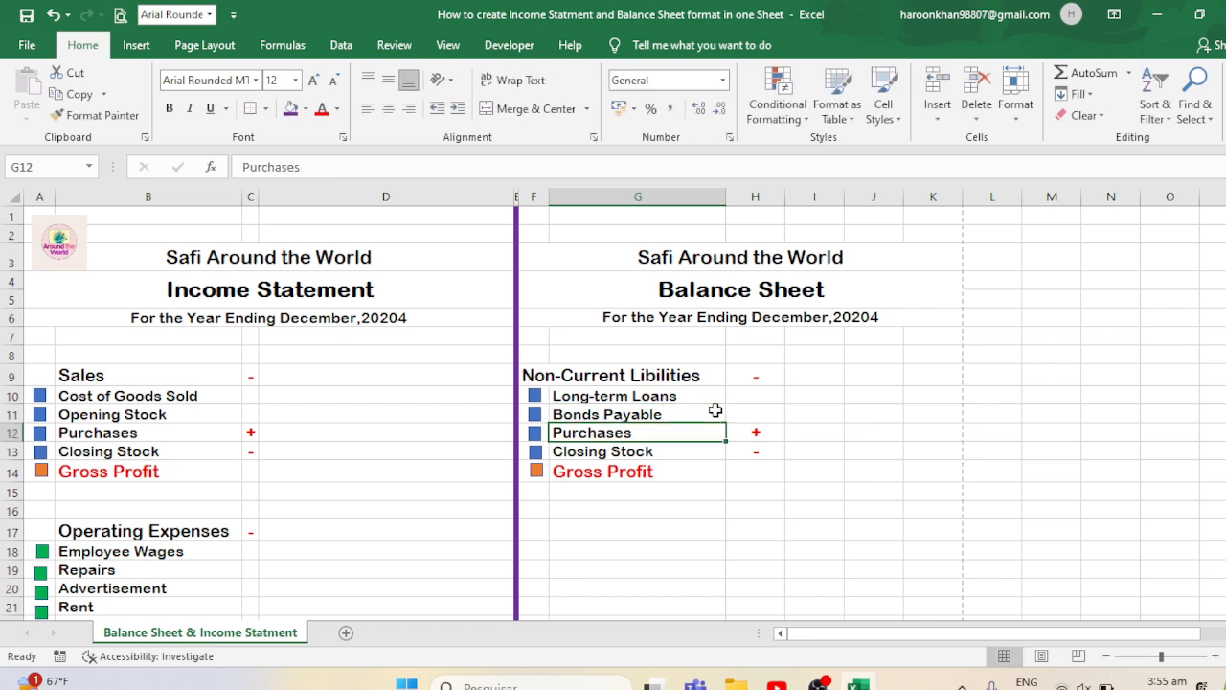
- Replace the Balance Sheet labels in G12 and G13 with "Capital Lease" and "Texes"
{"action": "type", "text": "C"}
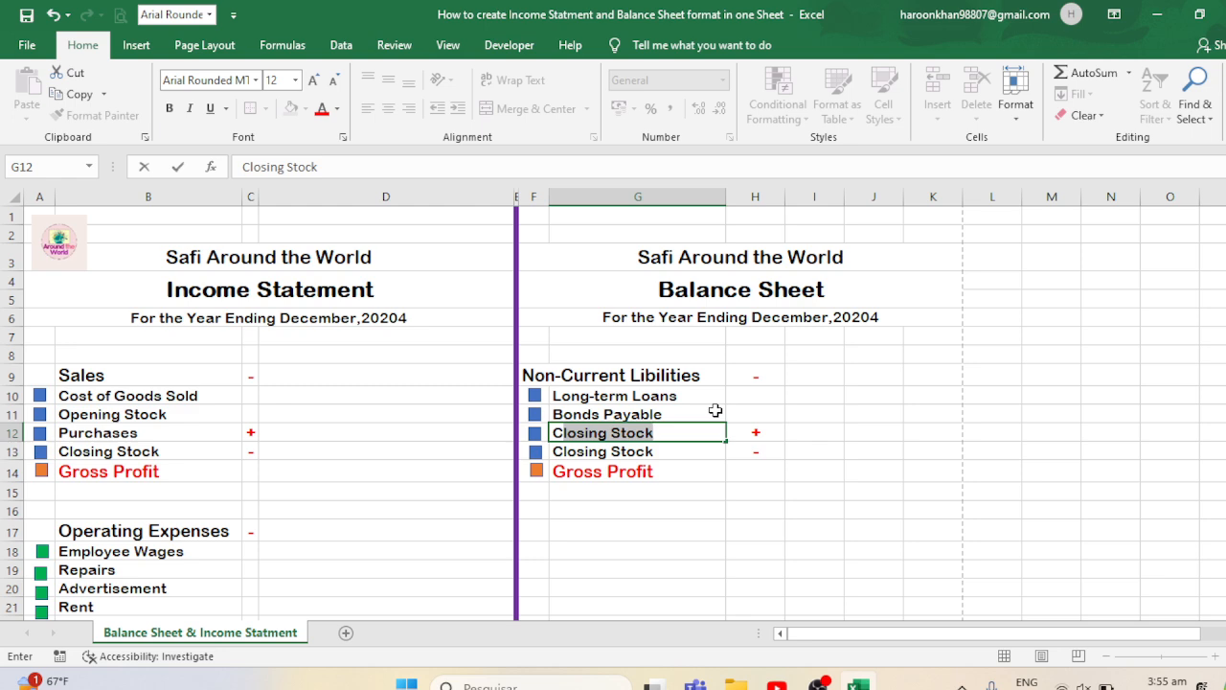
{"action": "type", "text": "p"}
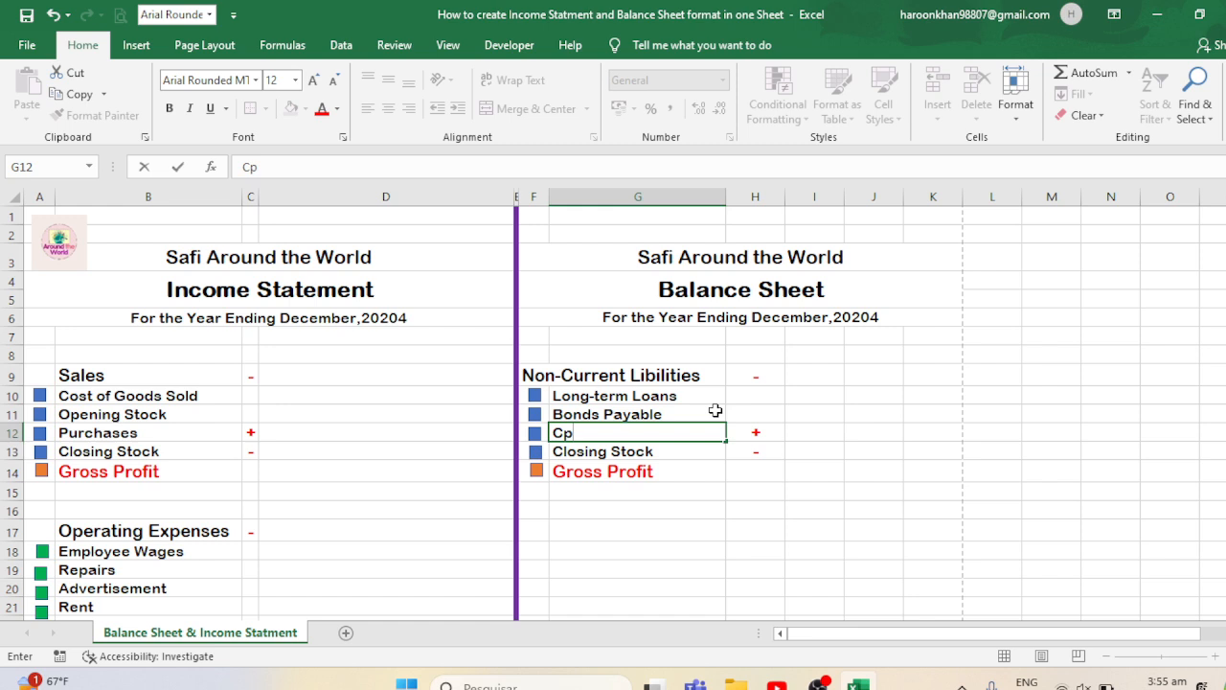
{"action": "type", "text": "pital Lease"}
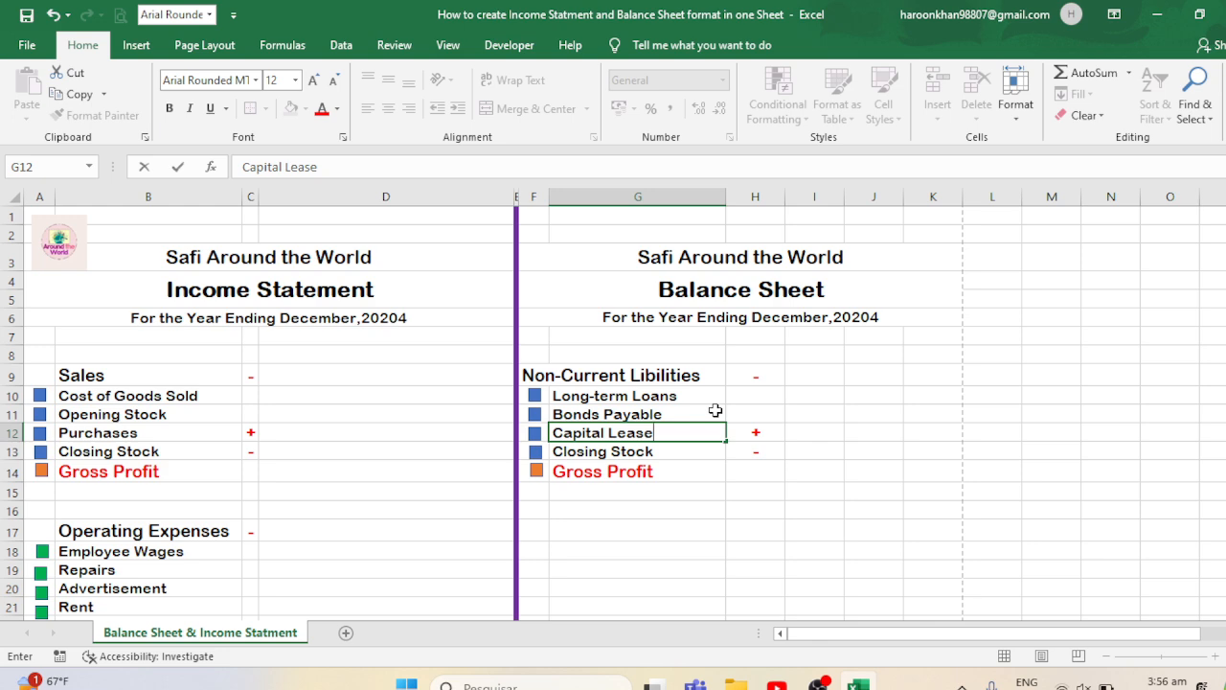
{"action": "key", "text": "Return"}
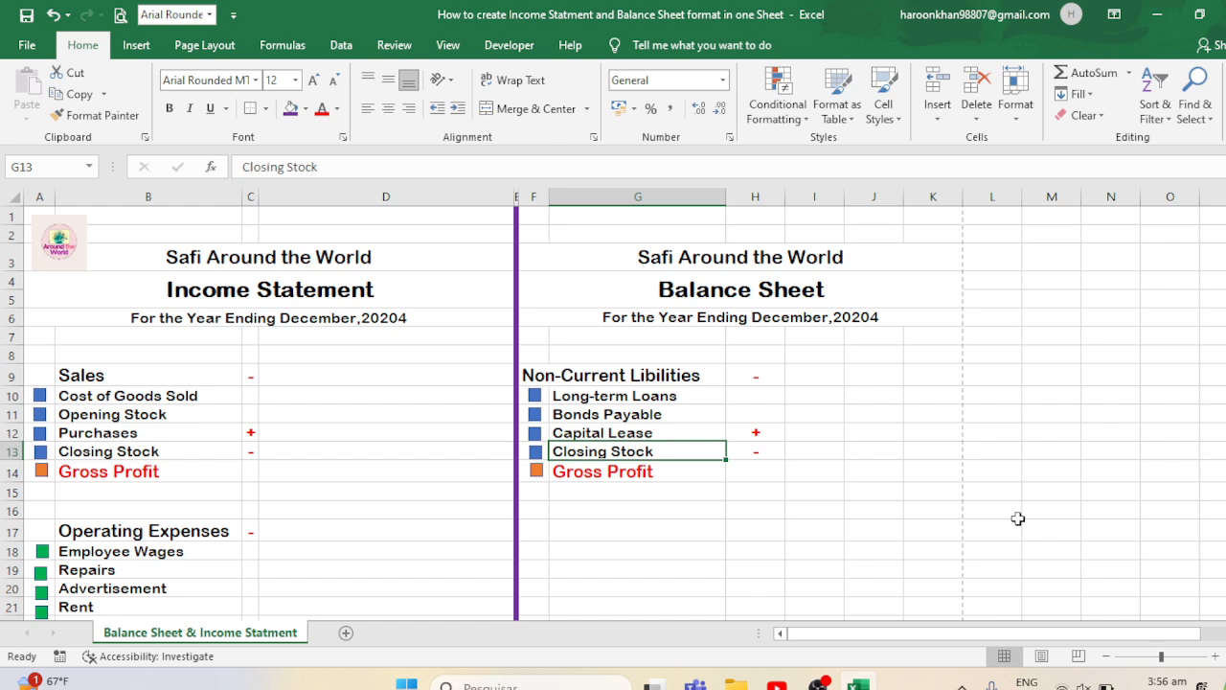
{"action": "type", "text": "Te"}
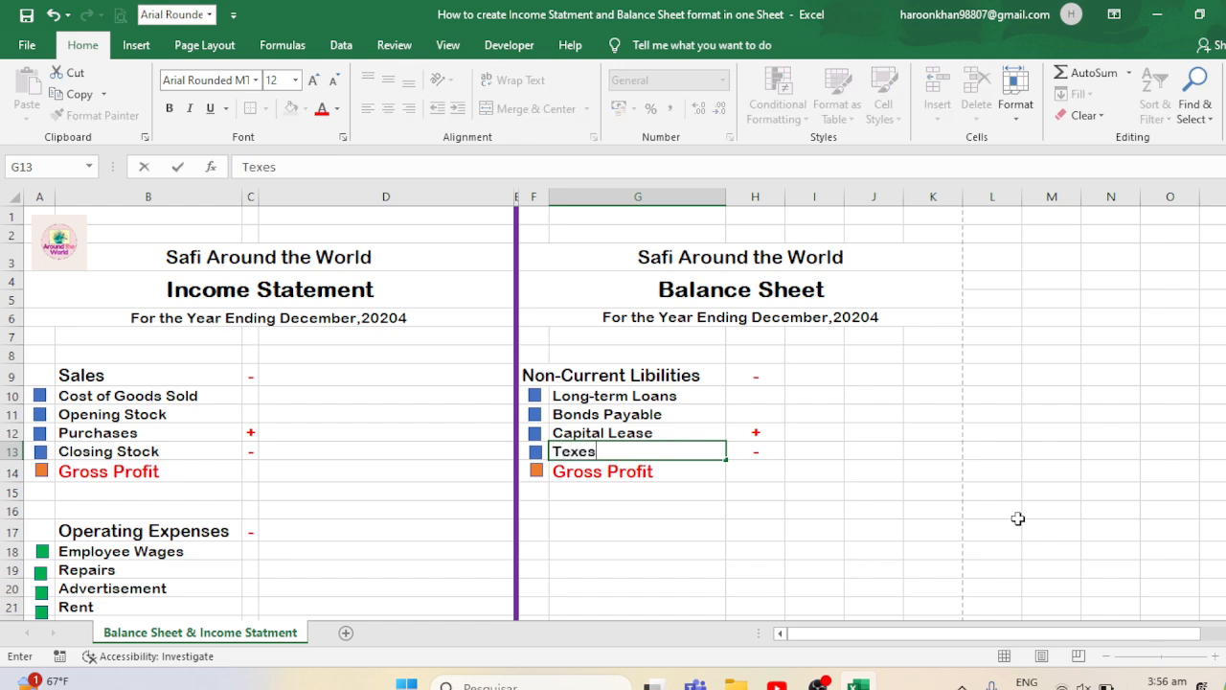
{"action": "type", "text": "xes"}
{"action": "key", "text": "ctrl+Return"}
- Clear the plus and minus signs from cells H9, H12 and H13 of the Balance Sheet
{"action": "key", "text": "Right"}
{"action": "key", "text": "Up"}
{"action": "key", "text": "Up"}
{"action": "key", "text": "Up"}
{"action": "key", "text": "Up"}
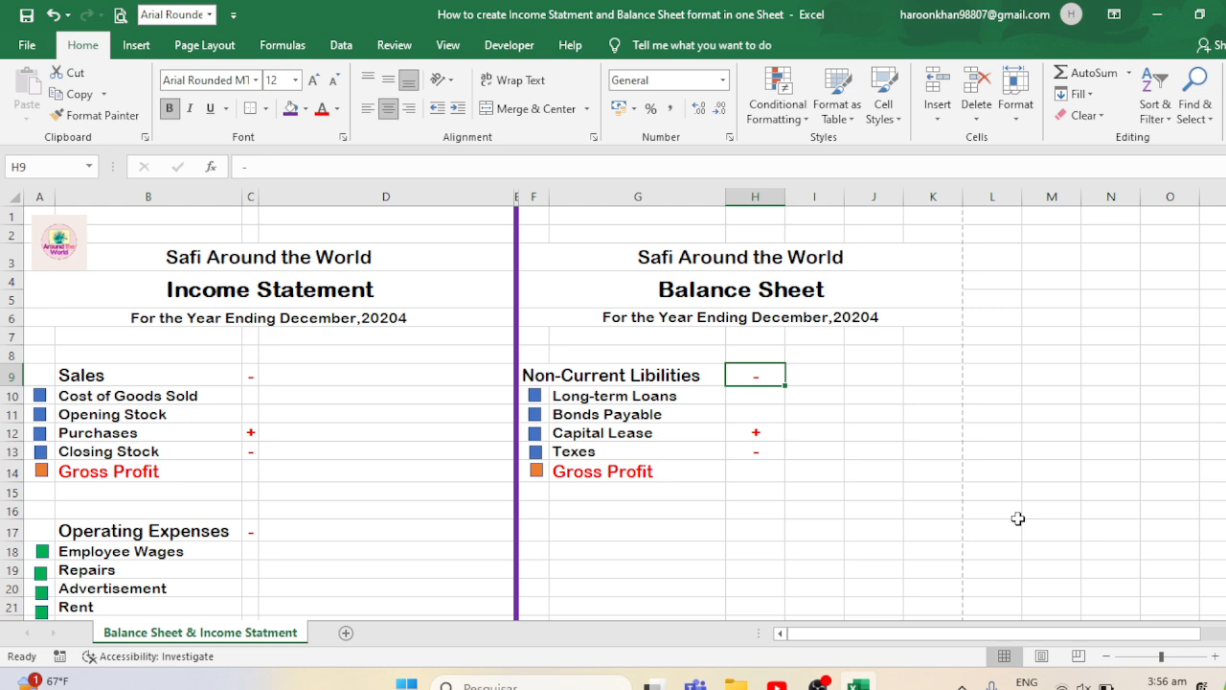
{"action": "key", "text": "Delete"}
{"action": "key", "text": "Down"}
{"action": "key", "text": "Down"}
{"action": "key", "text": "Down"}
{"action": "key", "text": "Delete"}
{"action": "key", "text": "Down"}
{"action": "key", "text": "Delete"}
{"action": "key", "text": "Down"}
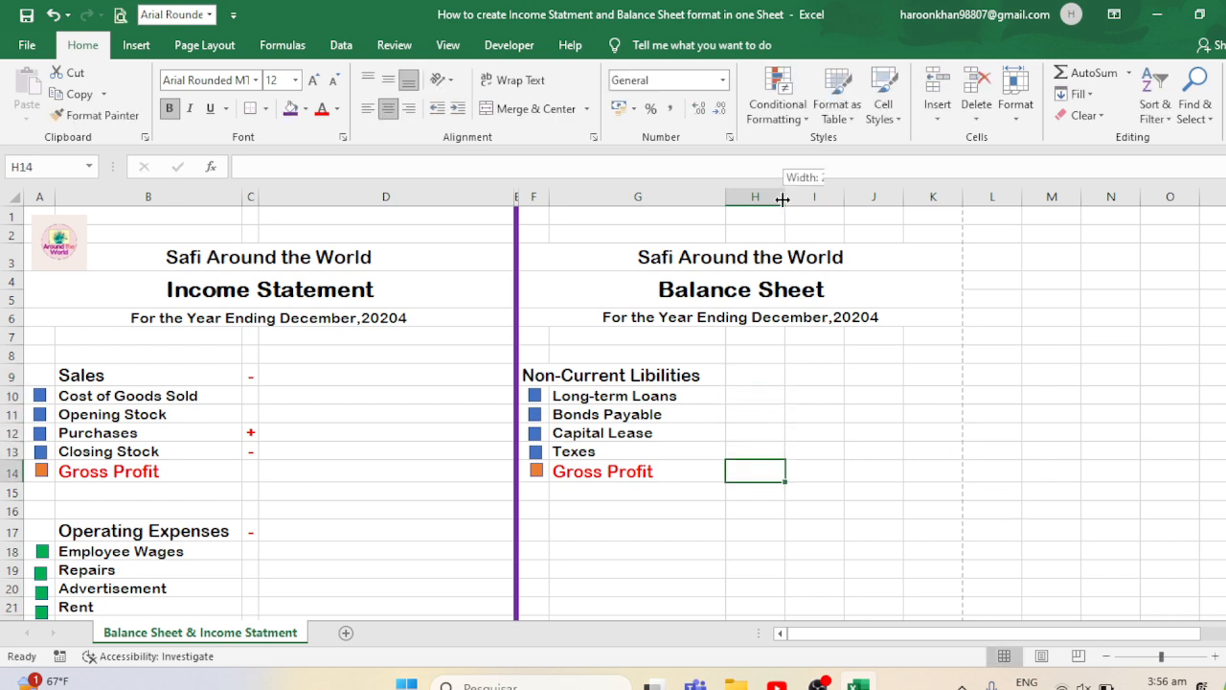
- Narrow column H to a thin strip and widen columns G and I so column I ends at the page-break line
{"action": "left_click_drag", "start_coordinate": [784, 197], "coordinate": [964, 201]}
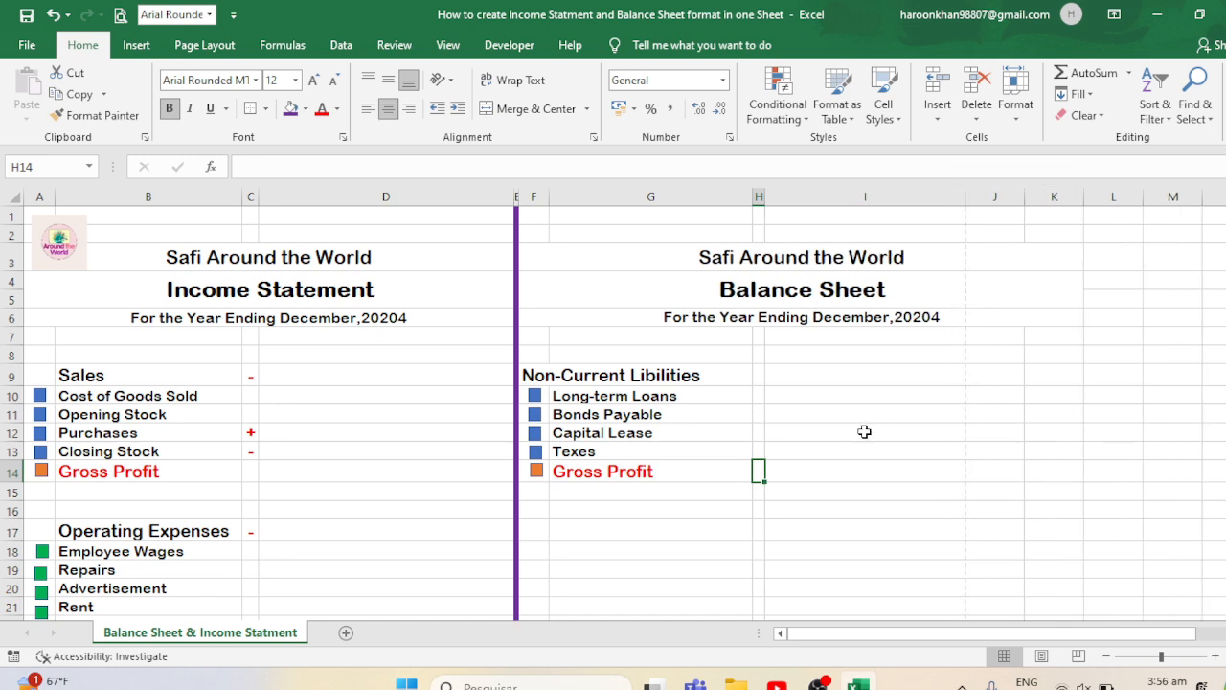
- Enter 676 in cell I9 as a test amount and clear it again
{"action": "left_click", "coordinate": [837, 376]}
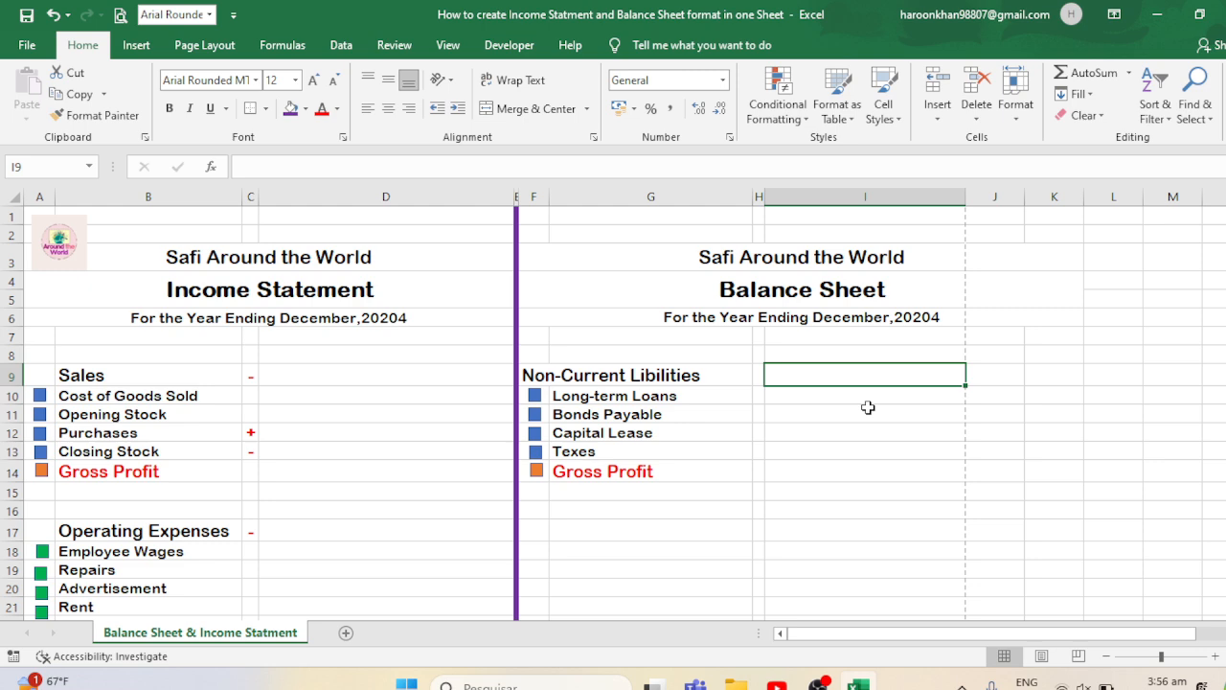
{"action": "type", "text": "676"}
{"action": "key", "text": "Left"}
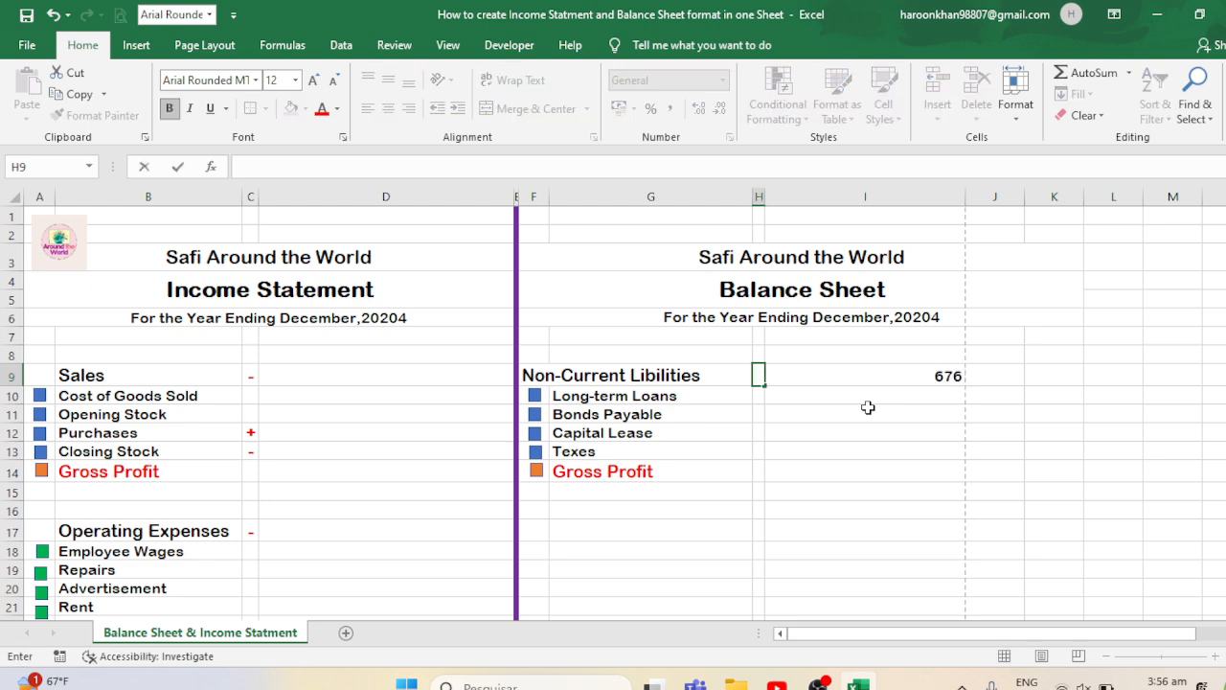
{"action": "key", "text": "Right"}
{"action": "key", "text": "Delete"}
{"action": "left_click", "coordinate": [868, 407]}
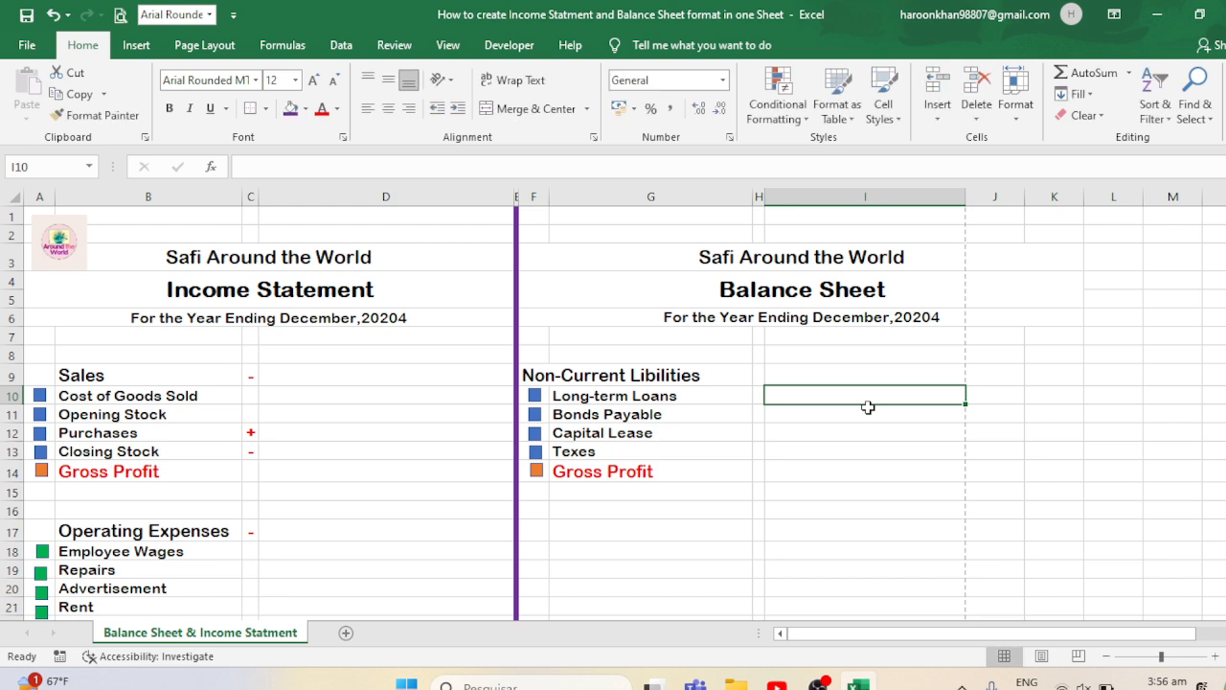
- Replace the Gross Profit label in cell G14 with "Total Non Current Lib"
{"action": "left_click", "coordinate": [586, 474]}
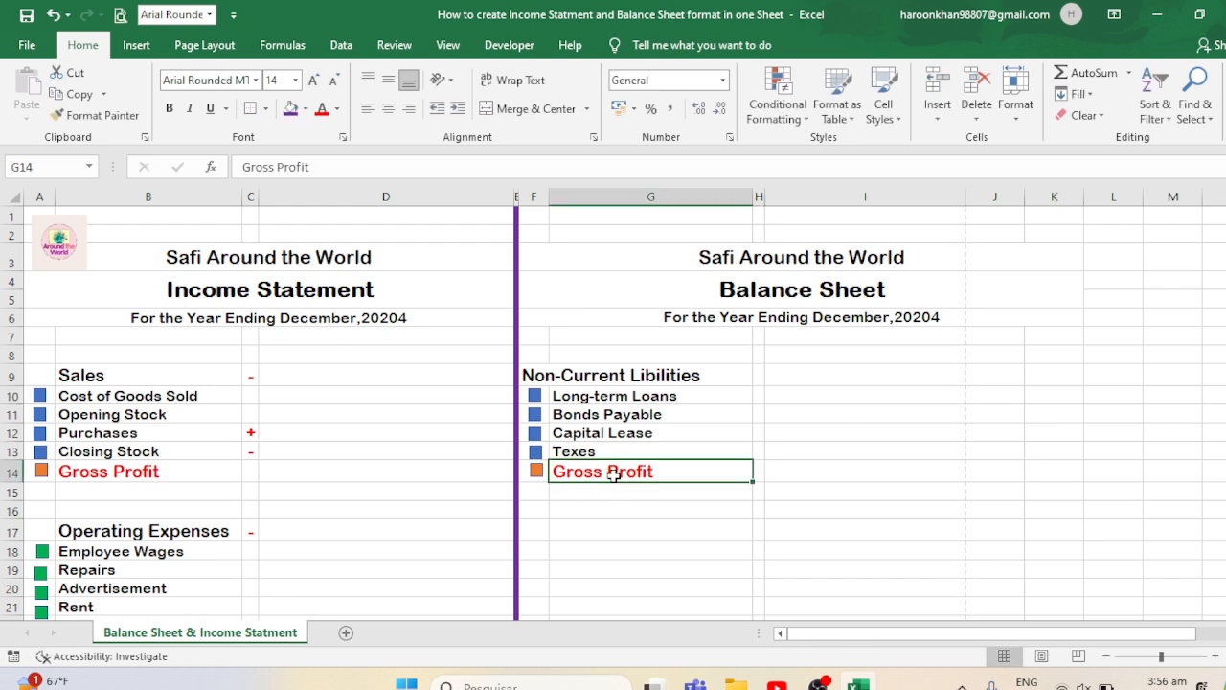
{"action": "type", "text": "Total"}
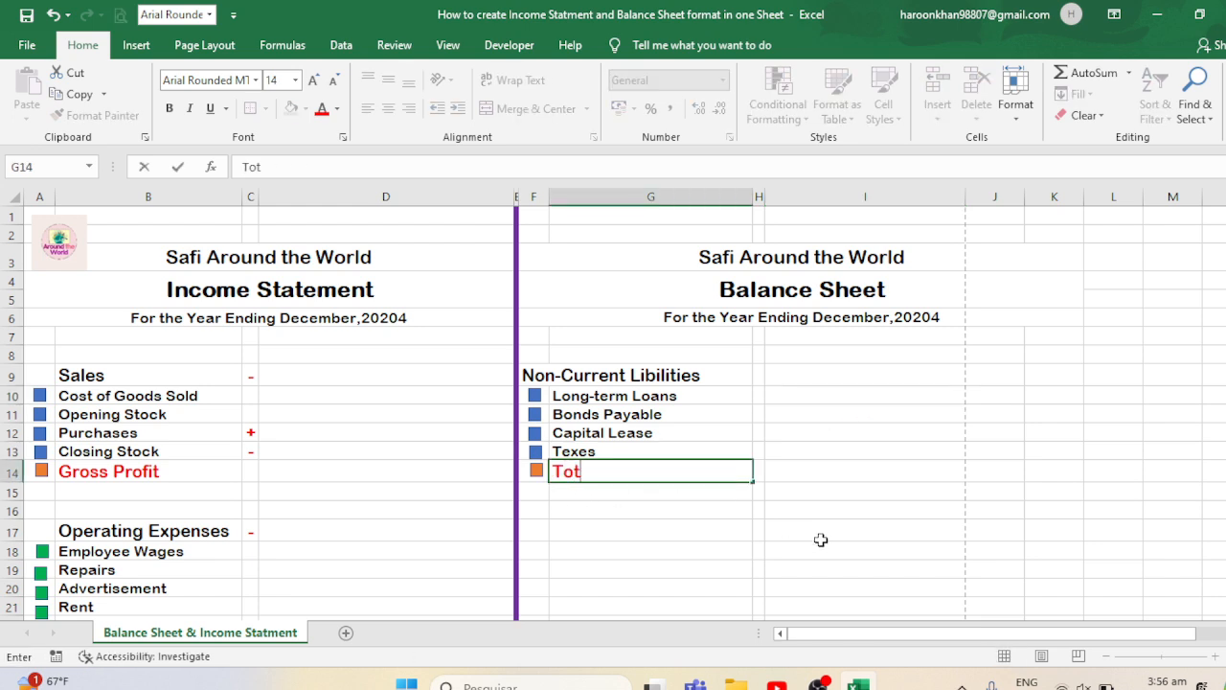
{"action": "type", "text": "Non Current L"}
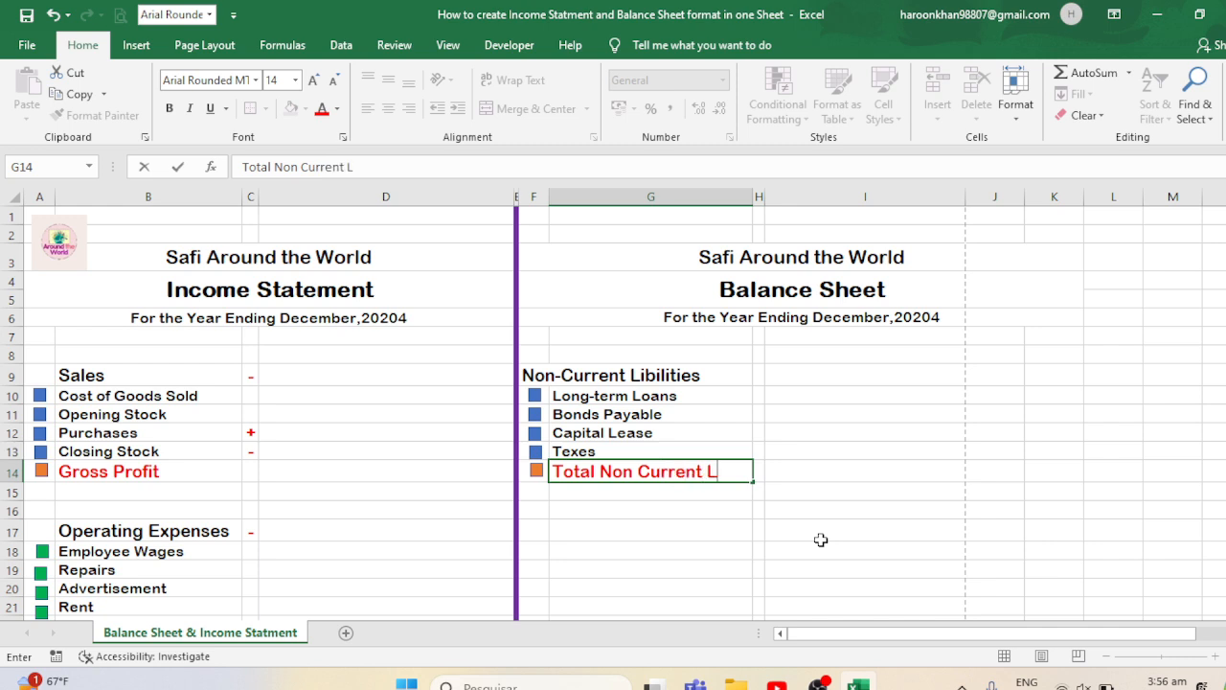
{"action": "type", "text": "ibi"}
{"action": "key", "text": "ctrl+Return"}
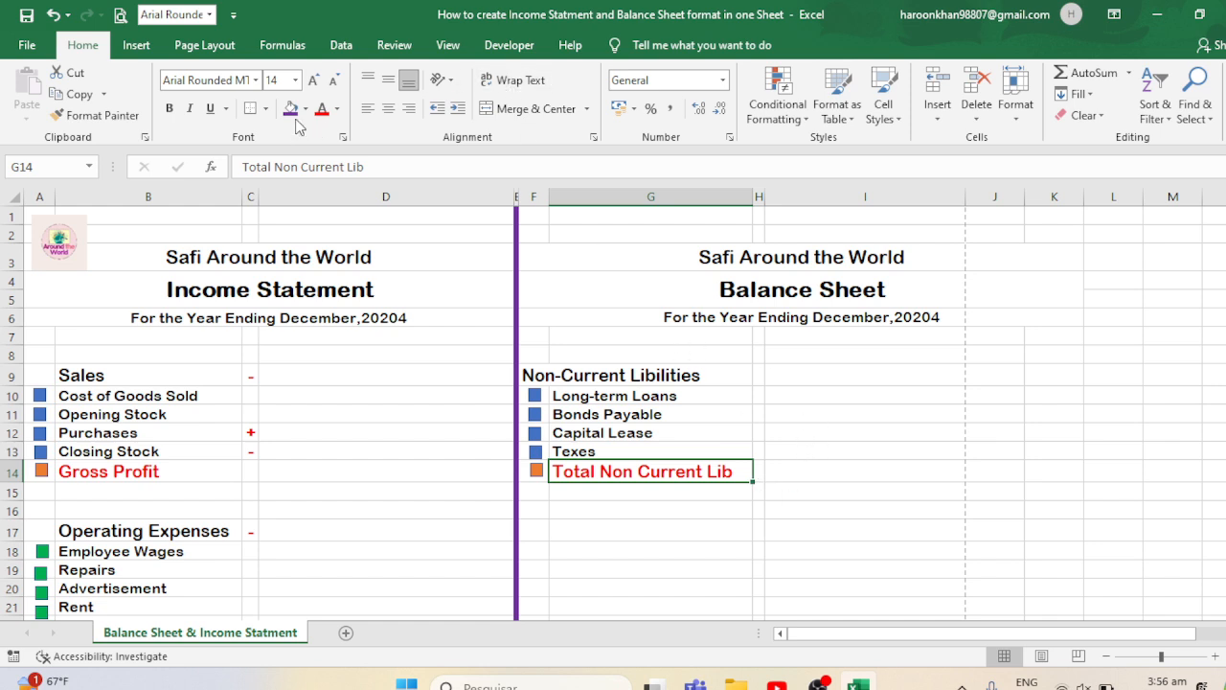
- Make the Total Non Current Lib label in G14 purple and bold, and widen column G slightly to fit it
{"action": "left_click", "coordinate": [337, 109]}
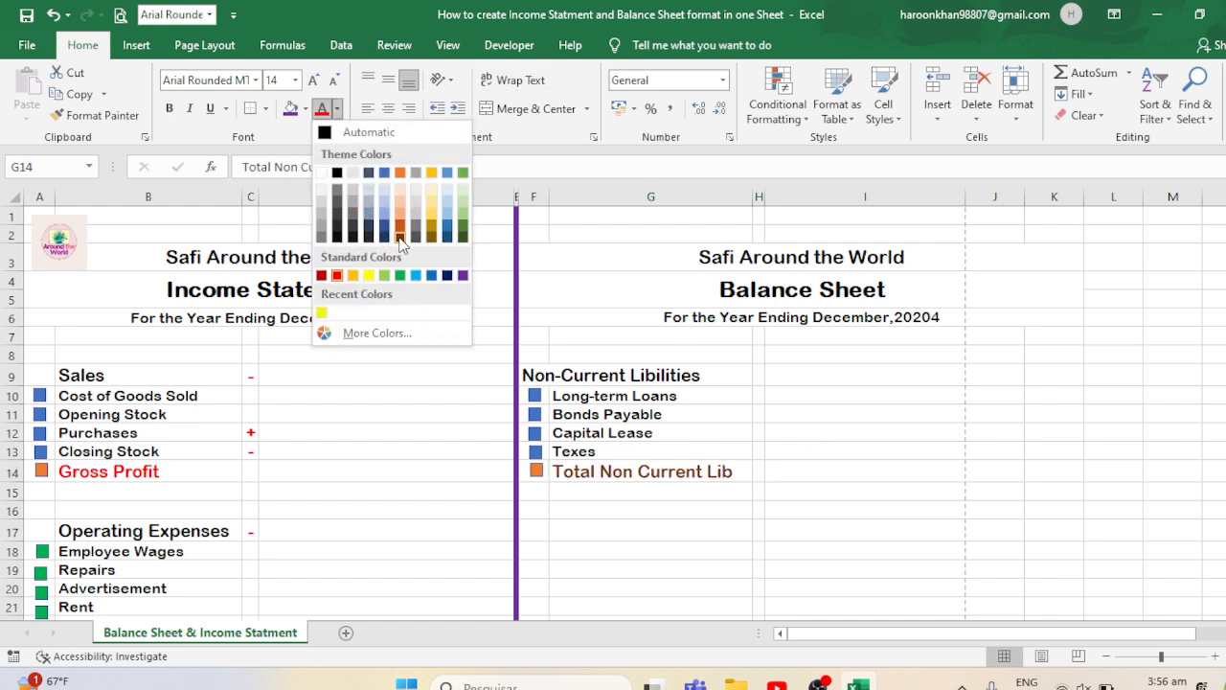
{"action": "left_click", "coordinate": [463, 277]}
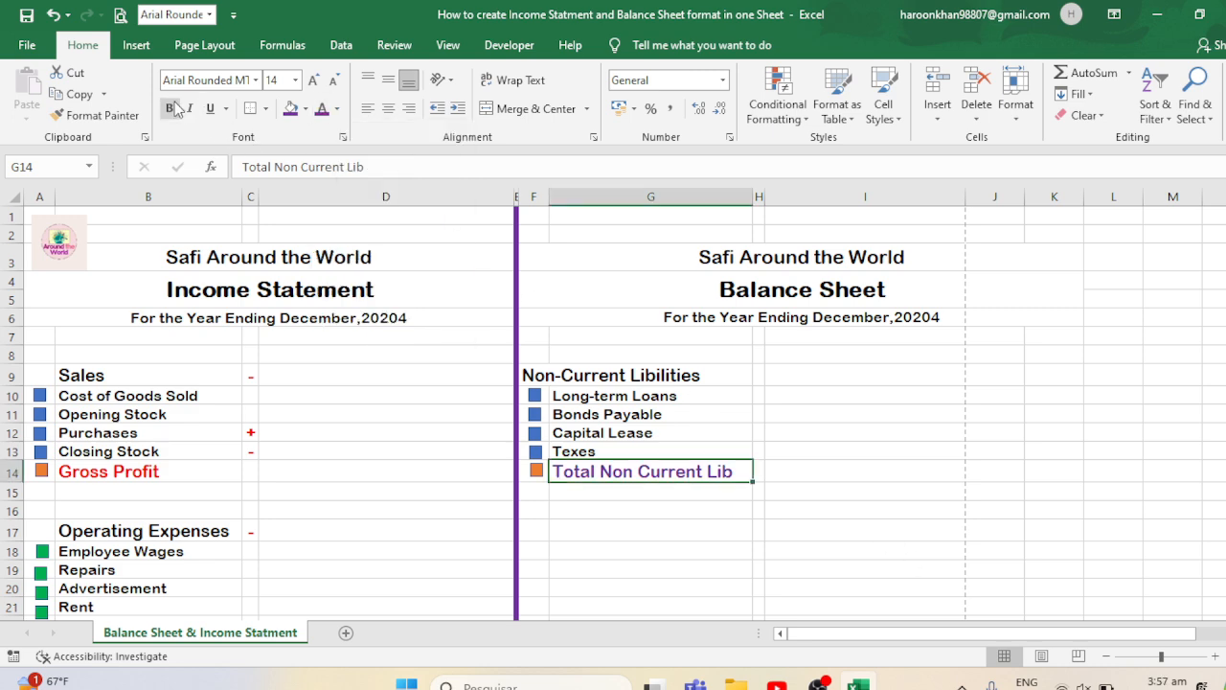
{"action": "key", "text": "ctrl+b"}
{"action": "left_click_drag", "start_coordinate": [753, 199], "coordinate": [762, 199]}
- Apply a standard red font colour to the Gross Profit label in cell B14
{"action": "left_click", "coordinate": [139, 473]}
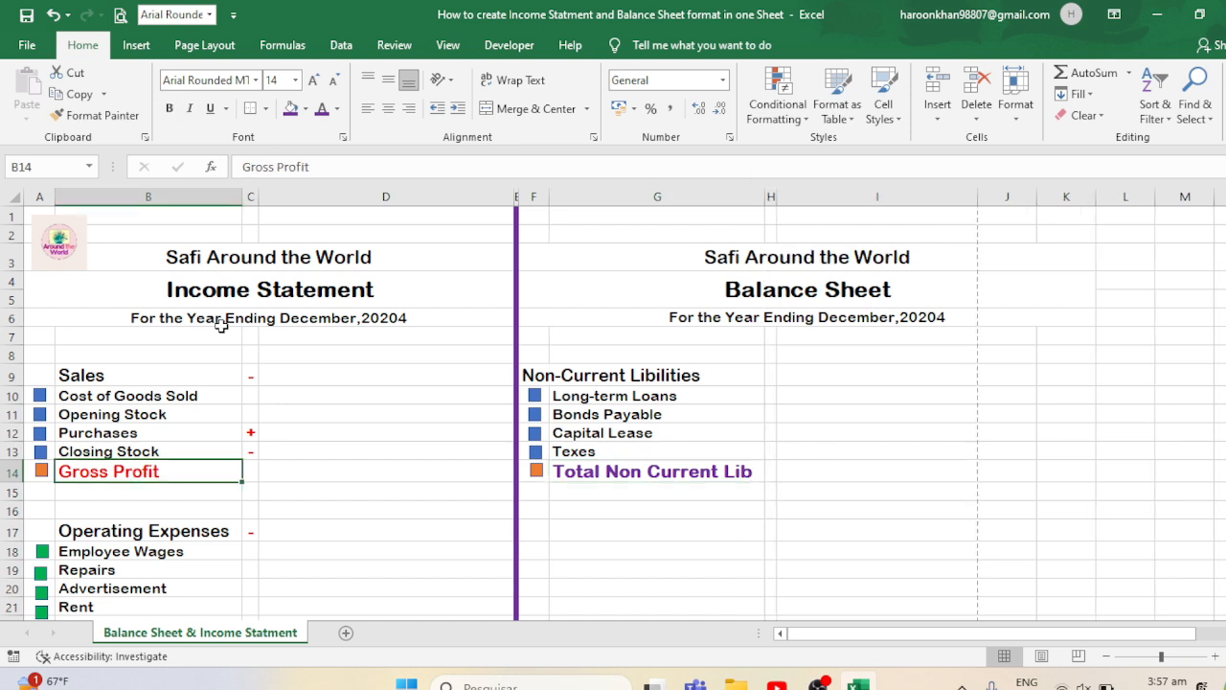
{"action": "left_click", "coordinate": [337, 108]}
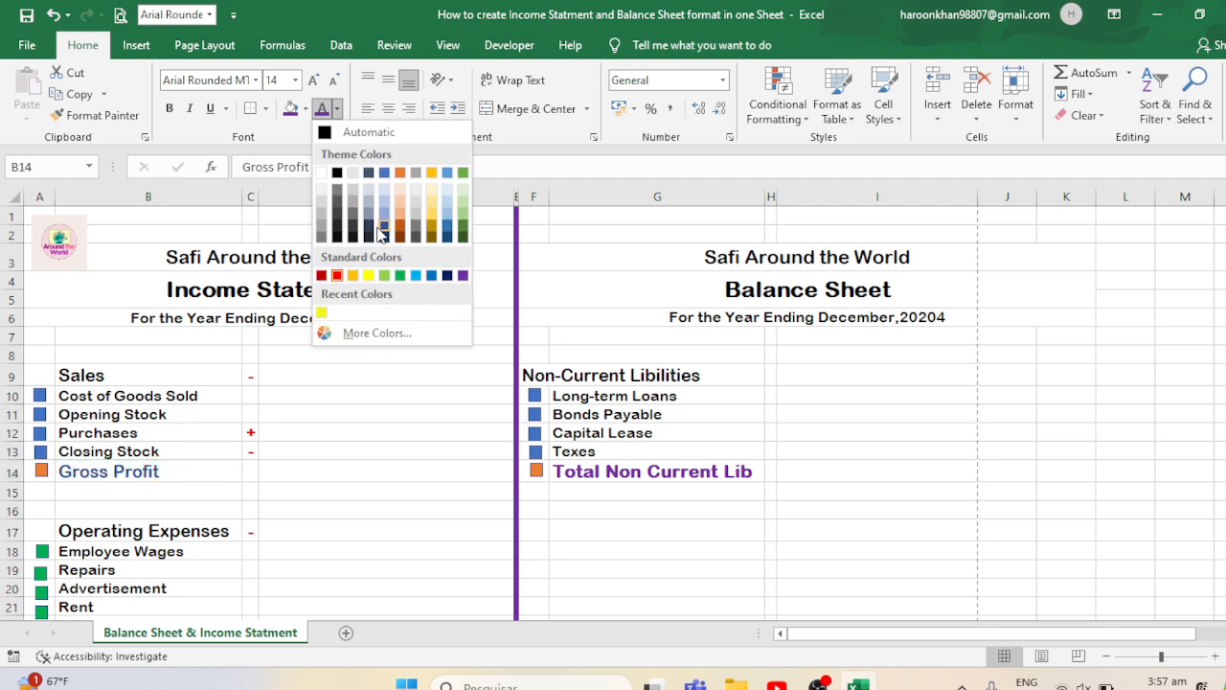
{"action": "left_click", "coordinate": [337, 276]}
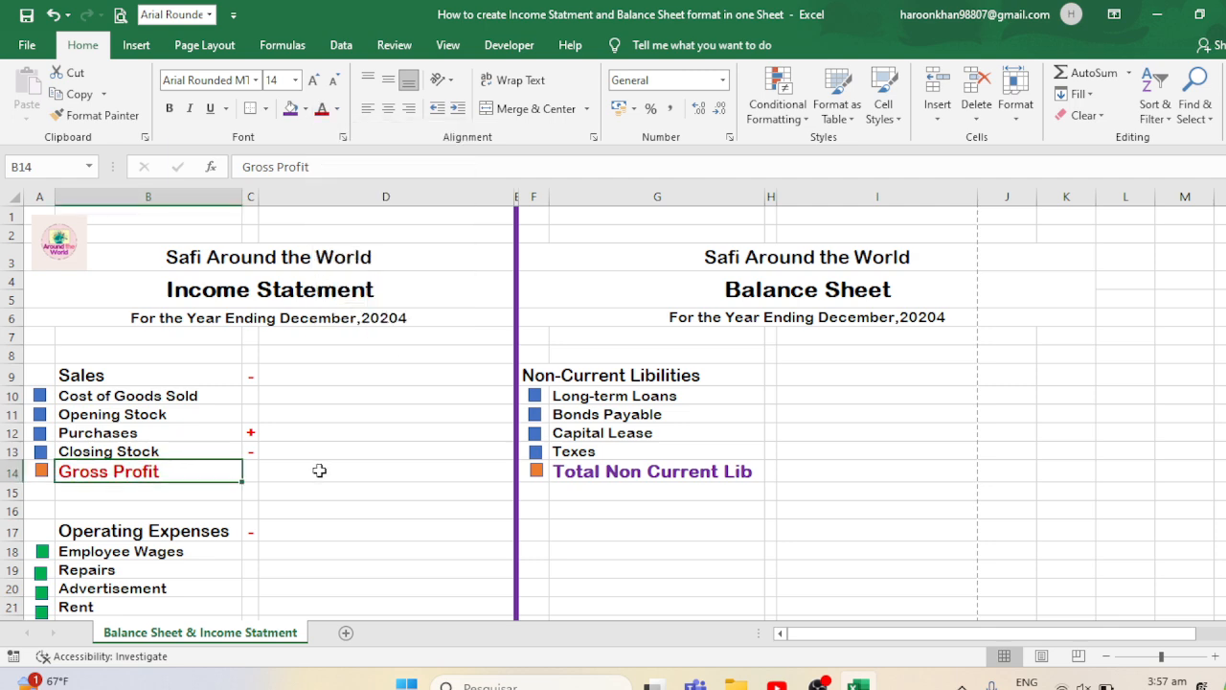
{"action": "left_click", "coordinate": [319, 470]}
{"action": "key", "text": "Return"}
- Colour the Total Expenses label in B25 blue and the Net Profit label in B27 purple
{"action": "scroll", "coordinate": [319, 470], "scroll_direction": "down", "scroll_amount": 3}
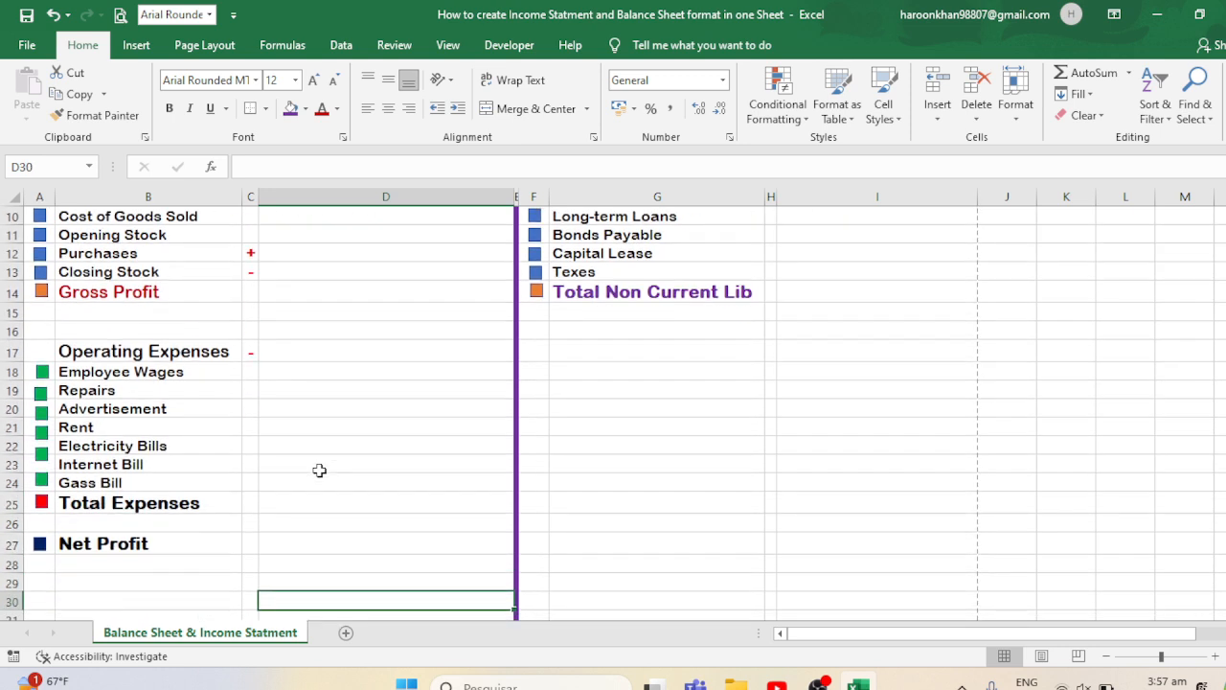
{"action": "left_click", "coordinate": [175, 501]}
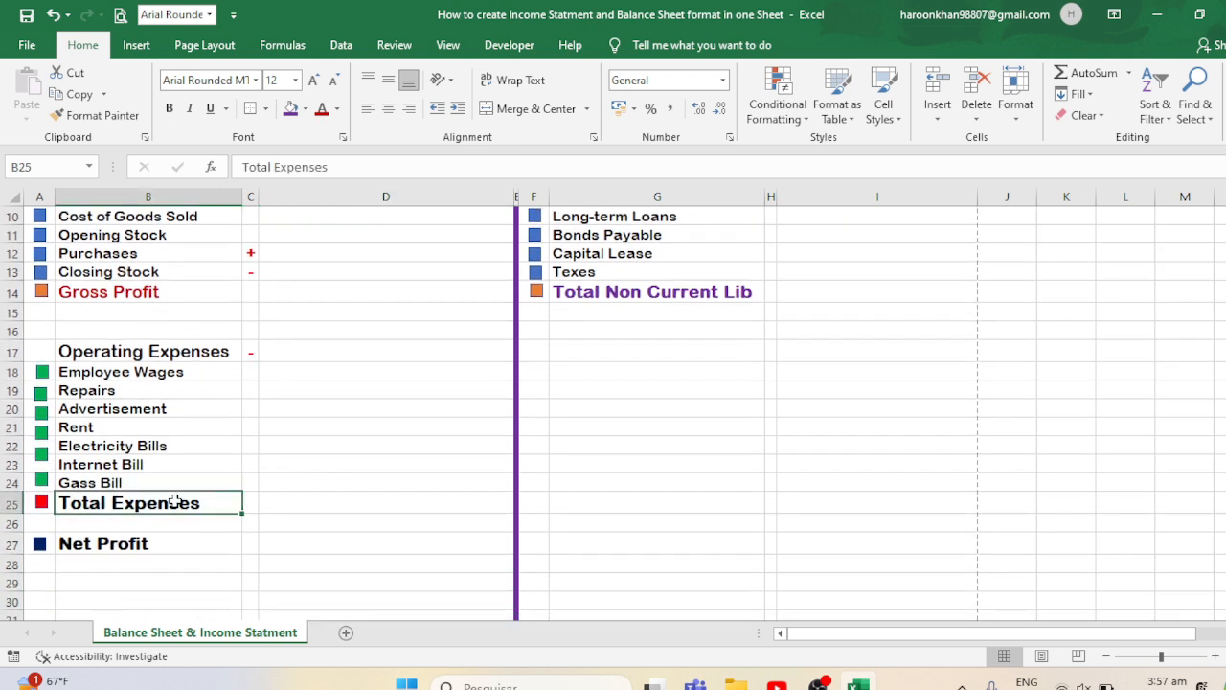
{"action": "left_click", "coordinate": [338, 108]}
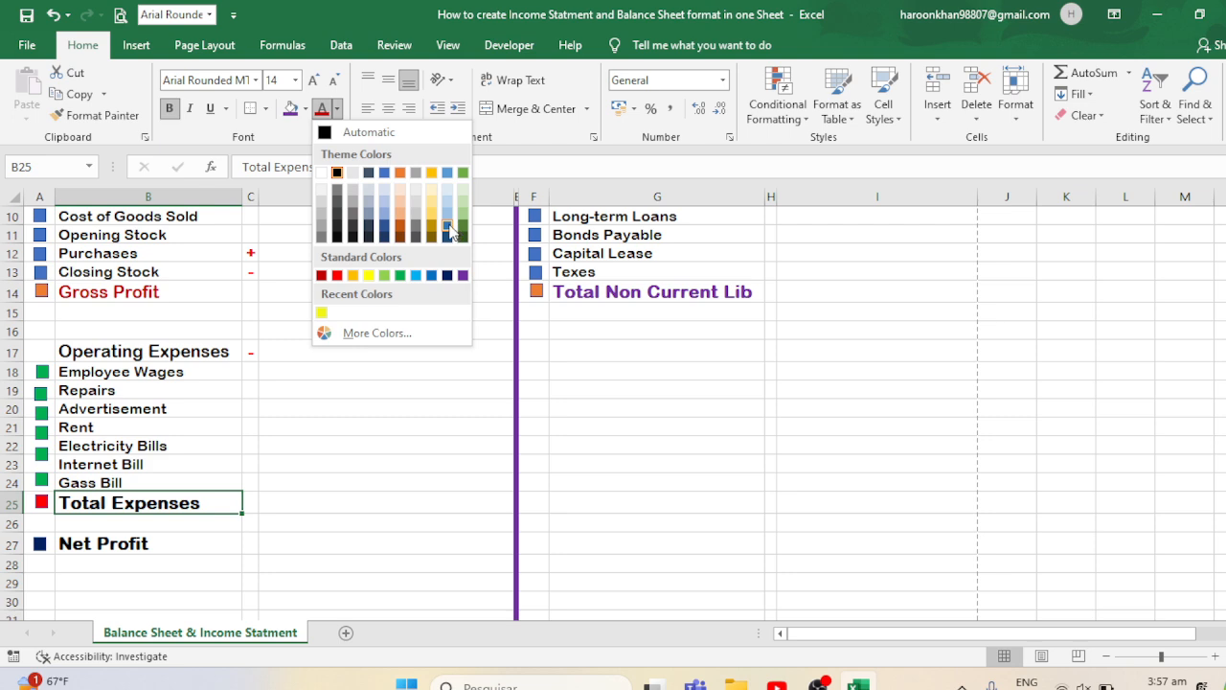
{"action": "left_click", "coordinate": [448, 230]}
{"action": "left_click", "coordinate": [110, 544]}
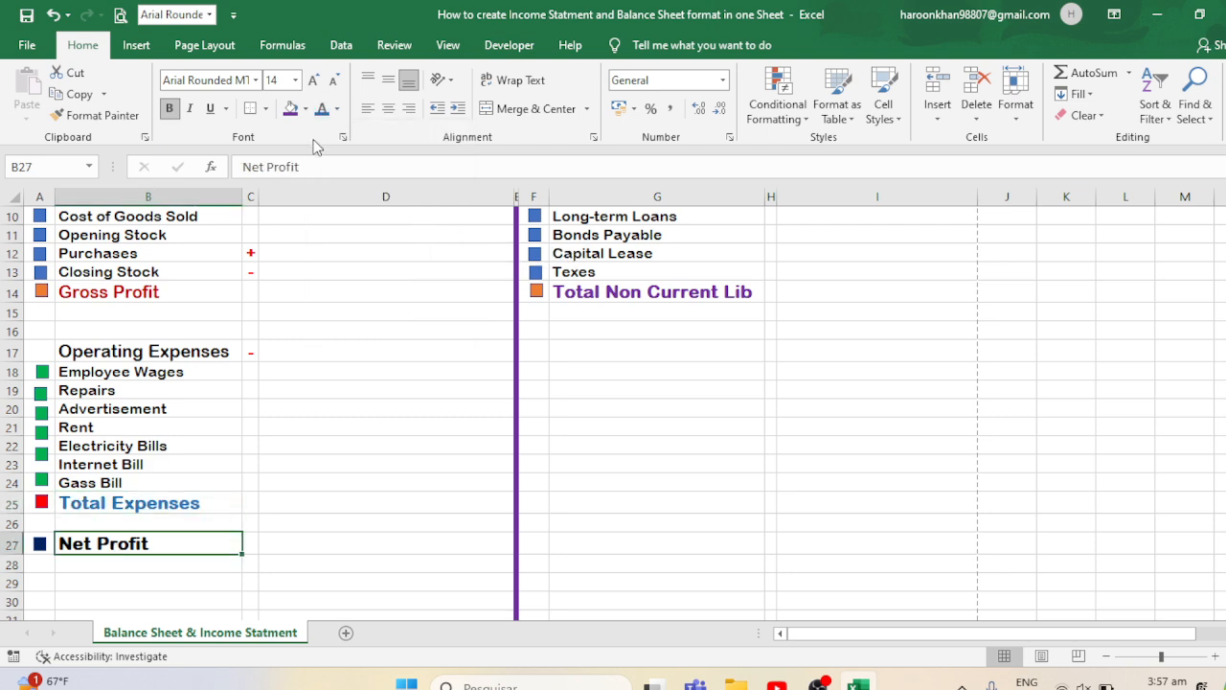
{"action": "left_click", "coordinate": [337, 109]}
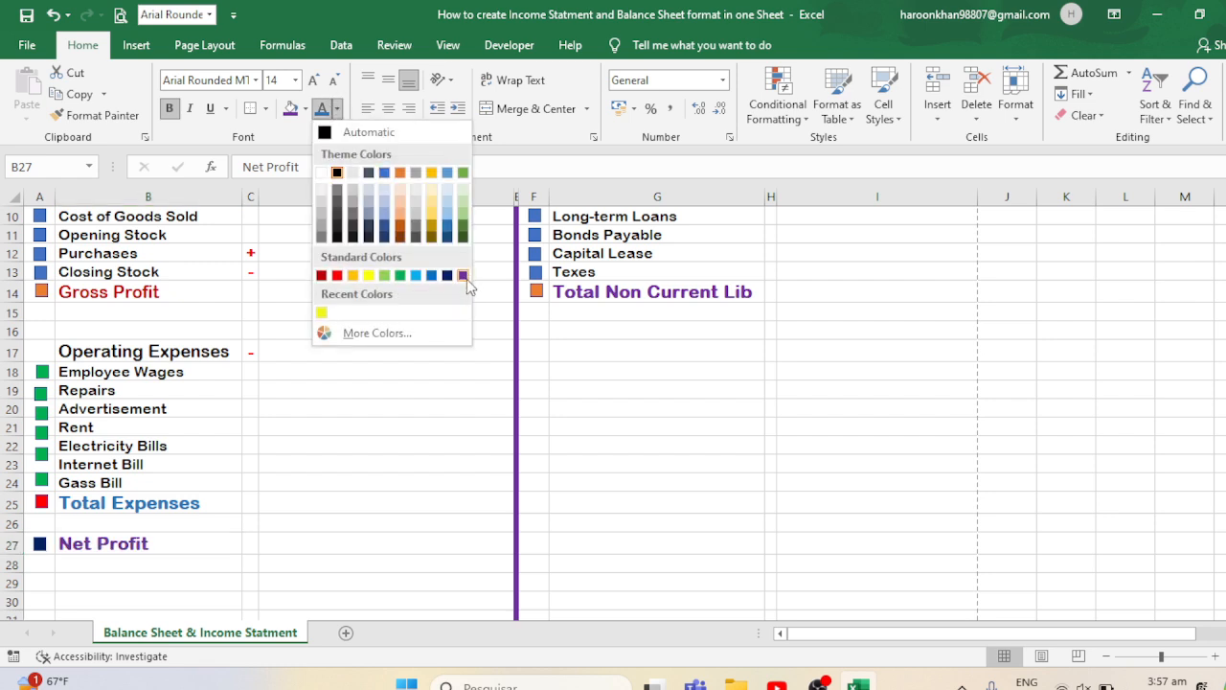
{"action": "left_click", "coordinate": [464, 276]}
- Merge cells F9 and G9 holding the Non-Current Libilities heading and left-align the text
{"action": "left_click", "coordinate": [741, 427]}
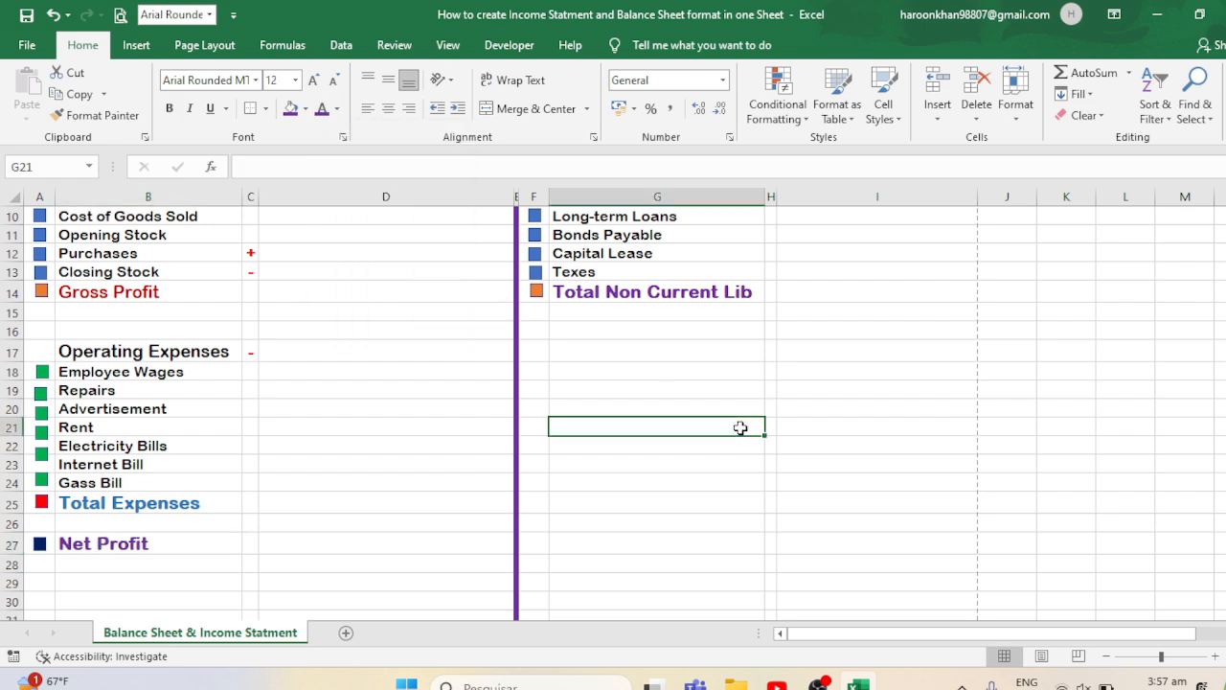
{"action": "key", "text": "Up"}
{"action": "key", "text": "Up"}
{"action": "key", "text": "Up"}
{"action": "key", "text": "Up"}
{"action": "key", "text": "Up"}
{"action": "key", "text": "Up"}
{"action": "key", "text": "Up"}
{"action": "key", "text": "Up"}
{"action": "key", "text": "Down"}
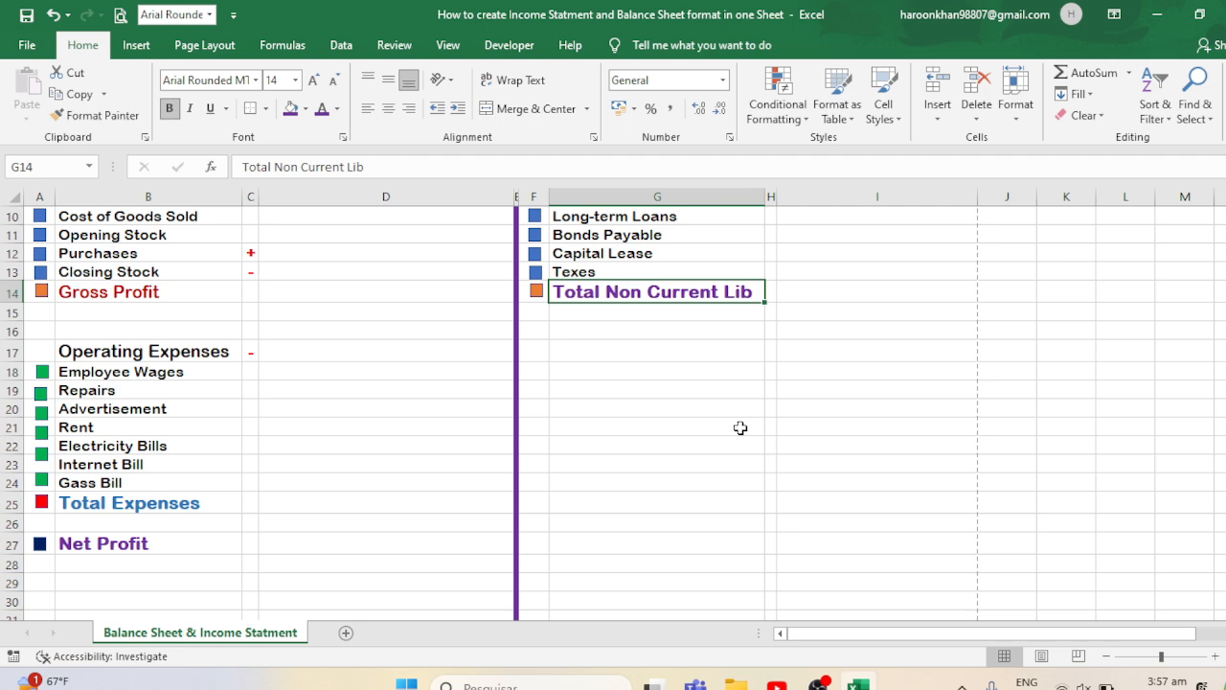
{"action": "key", "text": "Up"}
{"action": "key", "text": "Up"}
{"action": "key", "text": "Up"}
{"action": "key", "text": "Up"}
{"action": "key", "text": "Up"}
{"action": "key", "text": "Up"}
{"action": "key", "text": "Down"}
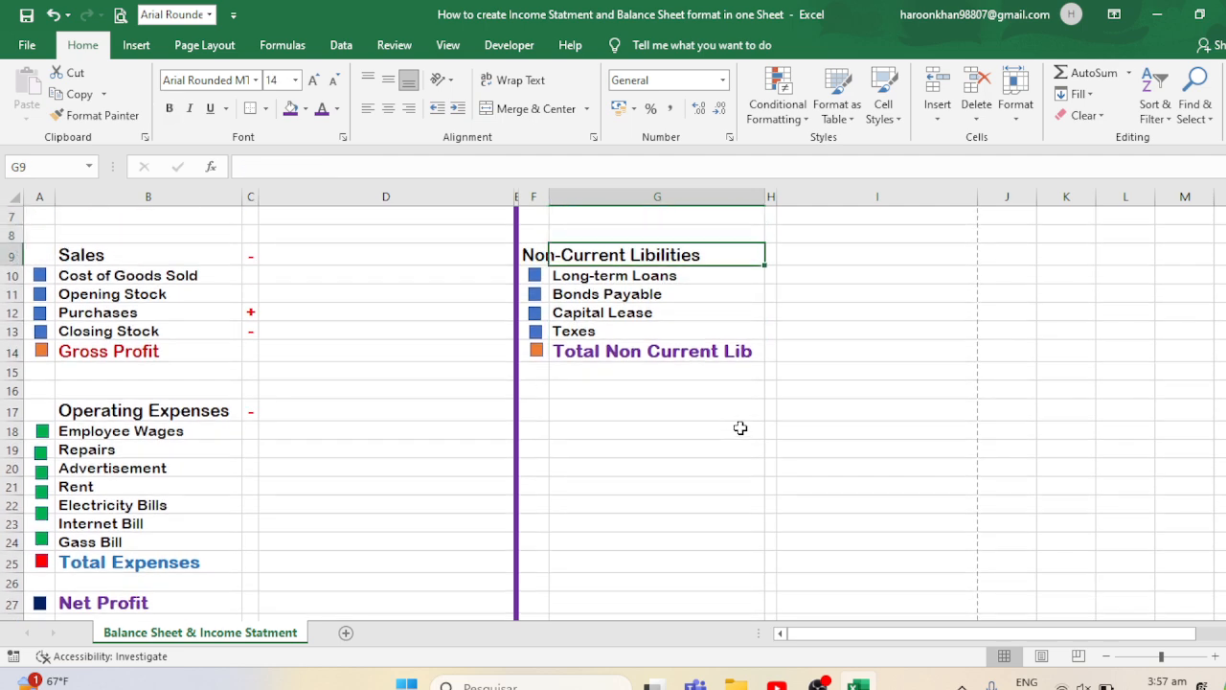
{"action": "key", "text": "Left"}
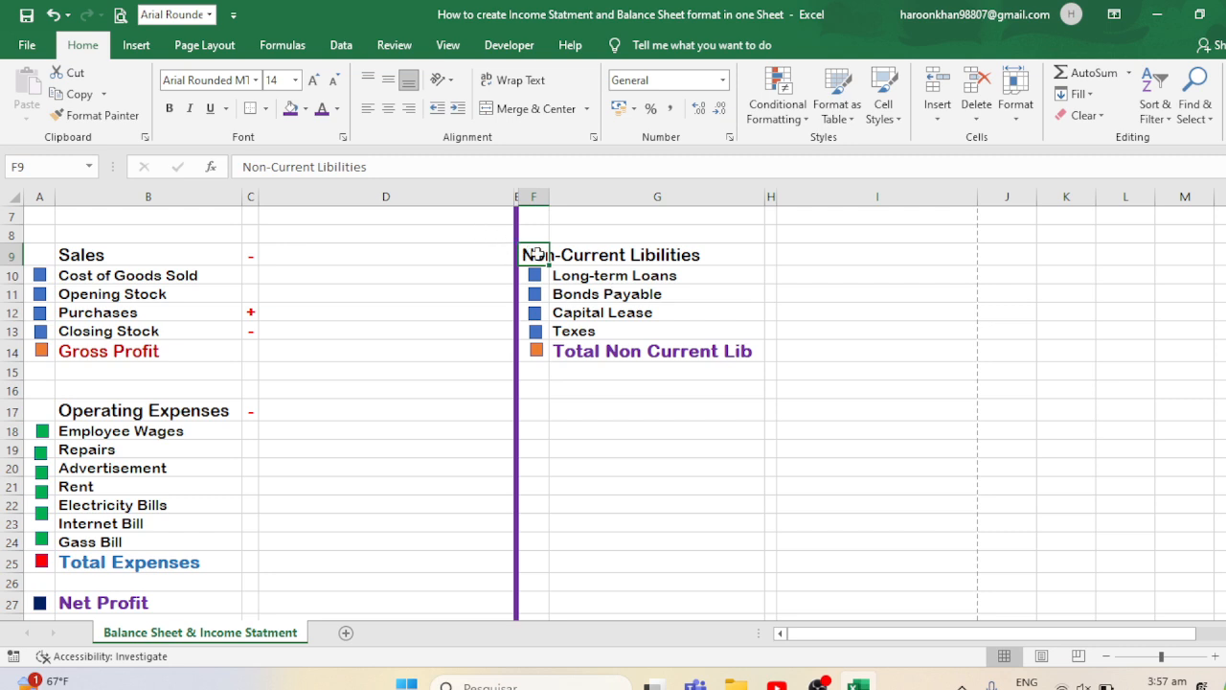
{"action": "left_click_drag", "start_coordinate": [541, 254], "coordinate": [632, 256]}
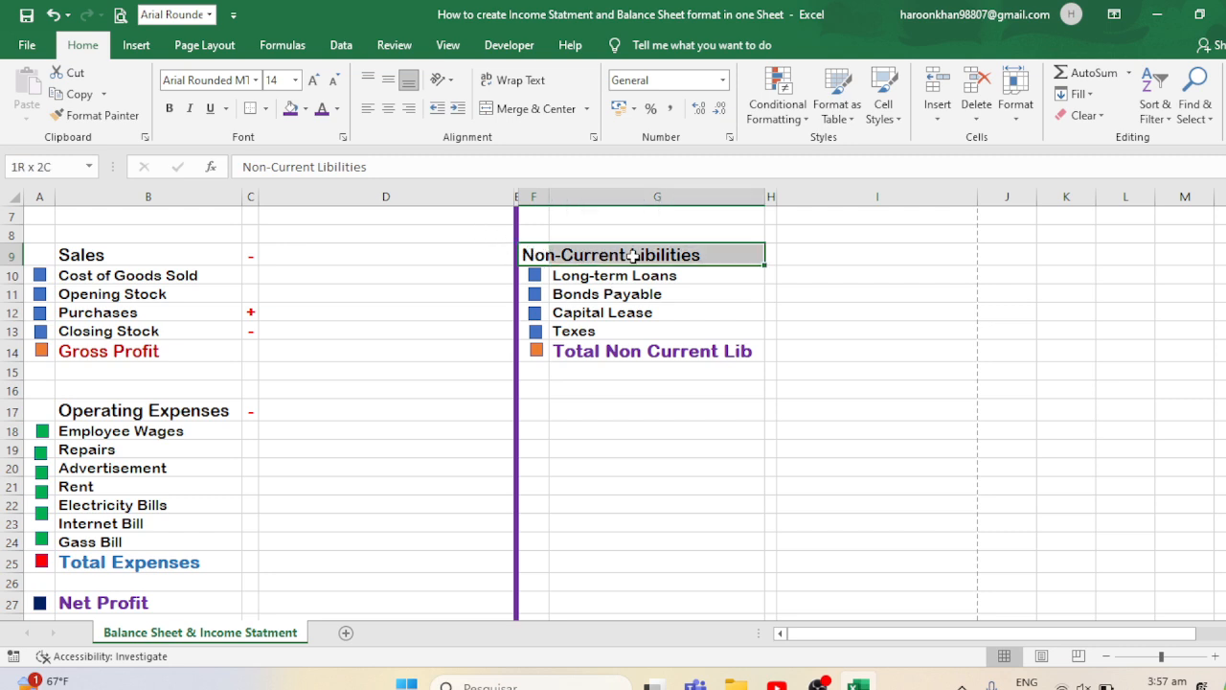
{"action": "left_click", "coordinate": [531, 108]}
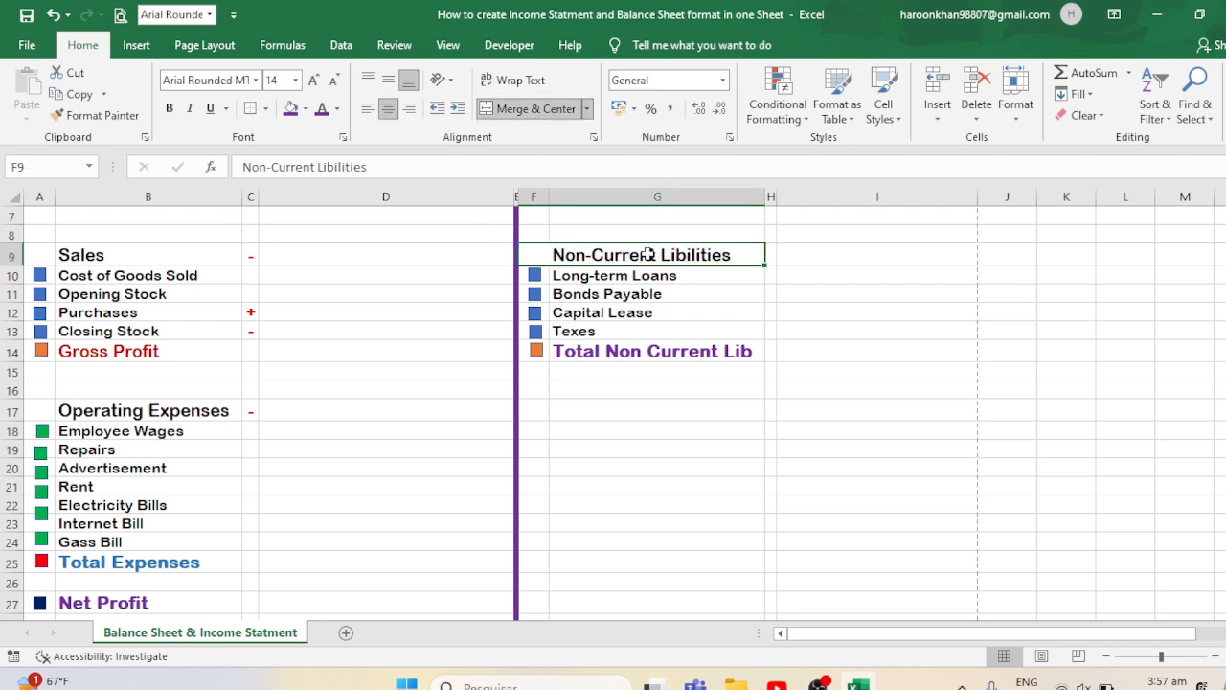
{"action": "left_click", "coordinate": [367, 108]}
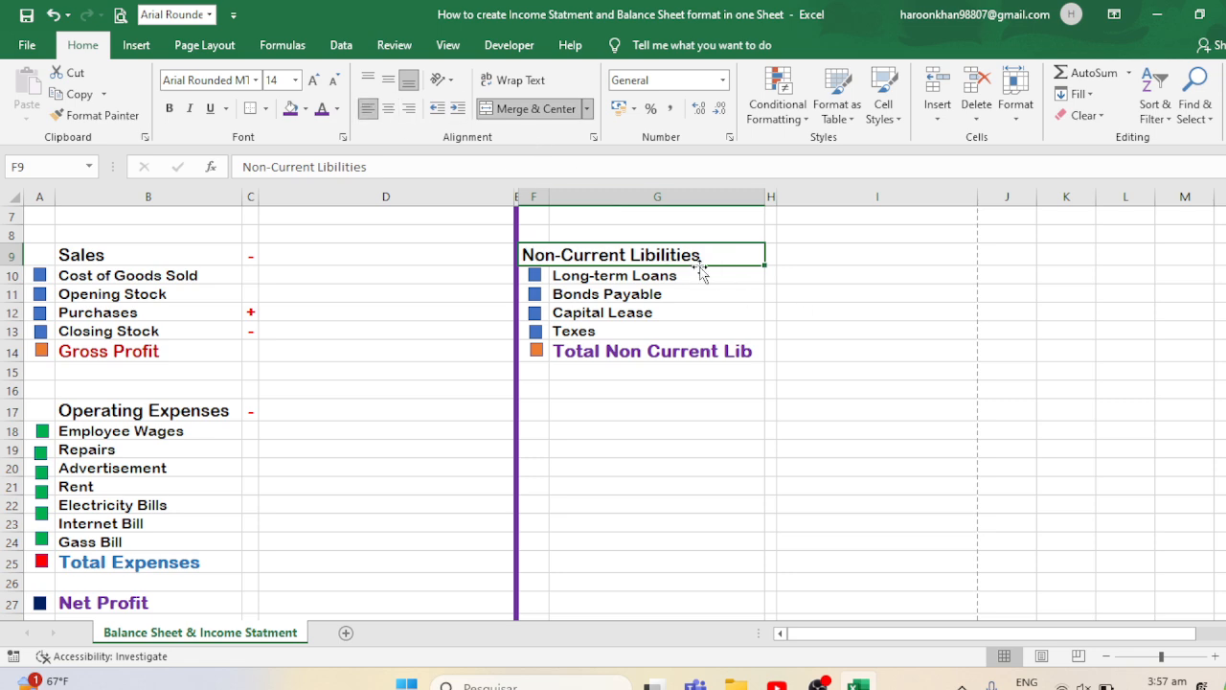
- Copy the non-current liabilities block F9:G14 with its square markers and paste it at cell F17
{"action": "left_click_drag", "start_coordinate": [690, 251], "coordinate": [691, 352]}
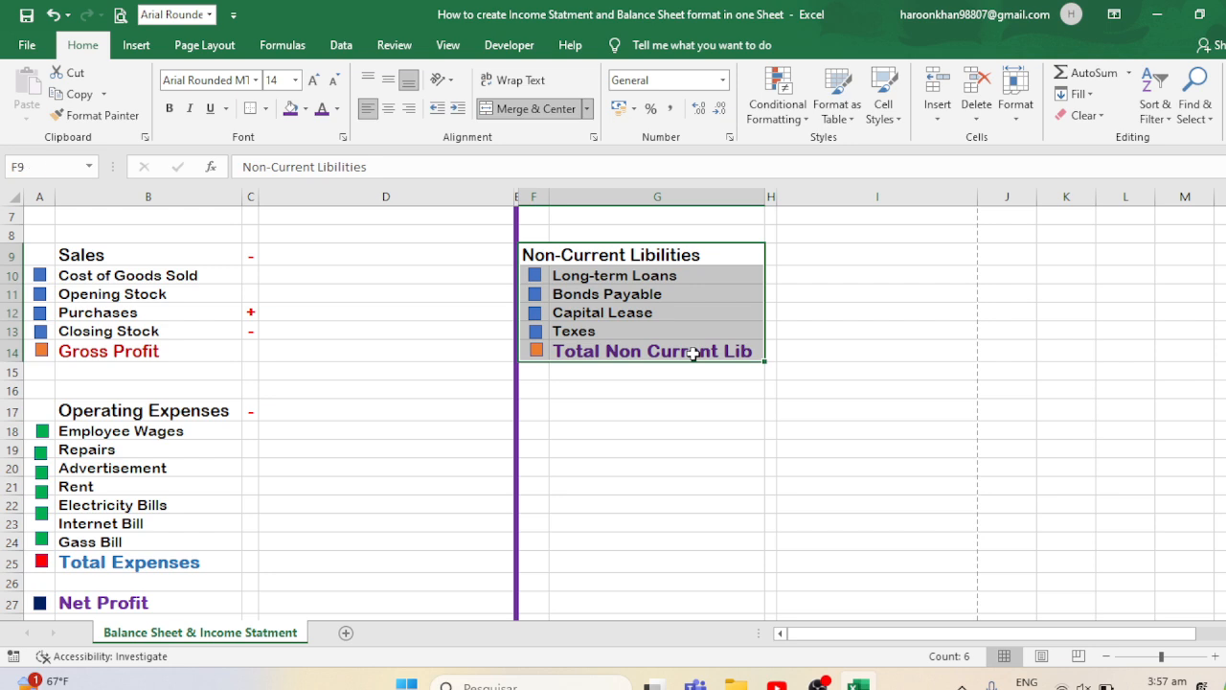
{"action": "key", "text": "ctrl+c"}
{"action": "key", "text": "Down"}
{"action": "key", "text": "Down"}
{"action": "key", "text": "Down"}
{"action": "key", "text": "Down"}
{"action": "key", "text": "Down"}
{"action": "key", "text": "Down"}
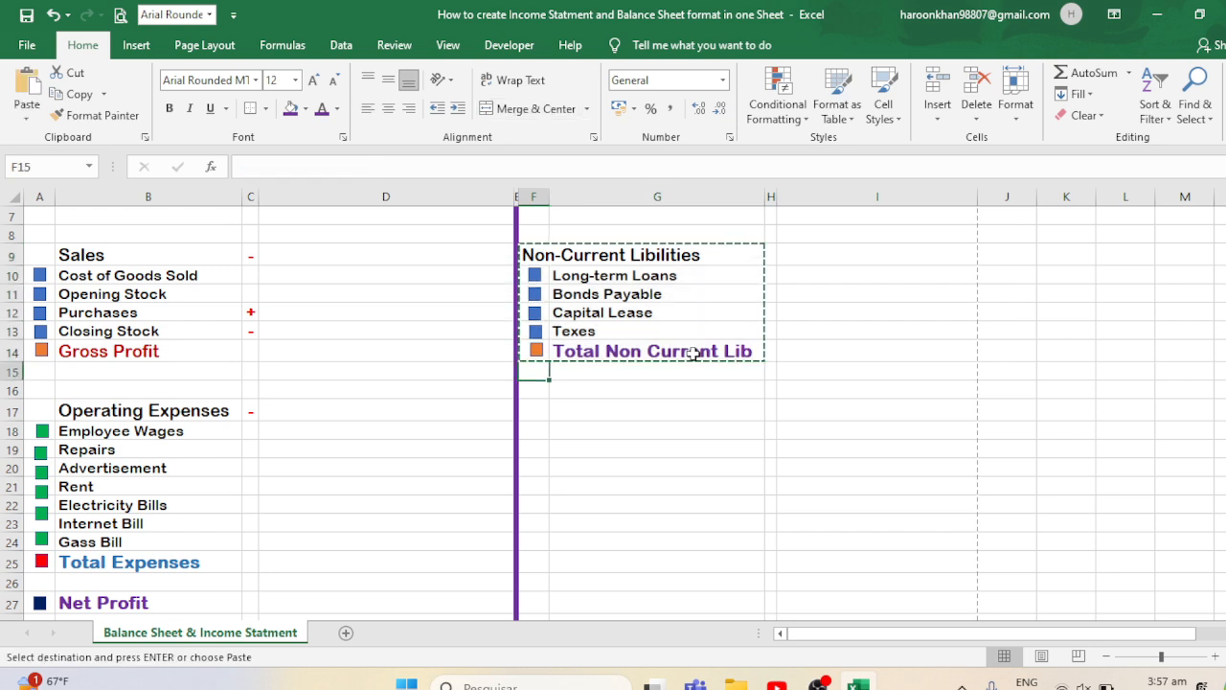
{"action": "key", "text": "Down"}
{"action": "key", "text": "Down"}
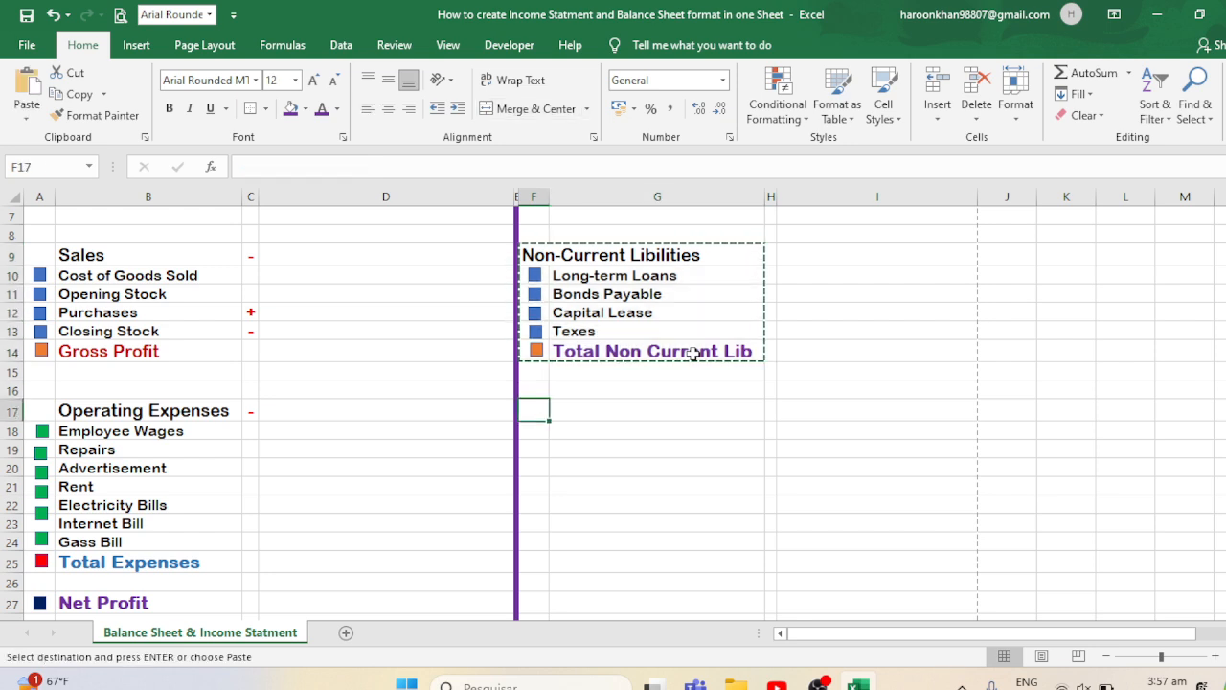
{"action": "key", "text": "ctrl+v"}
{"action": "key", "text": "Escape"}
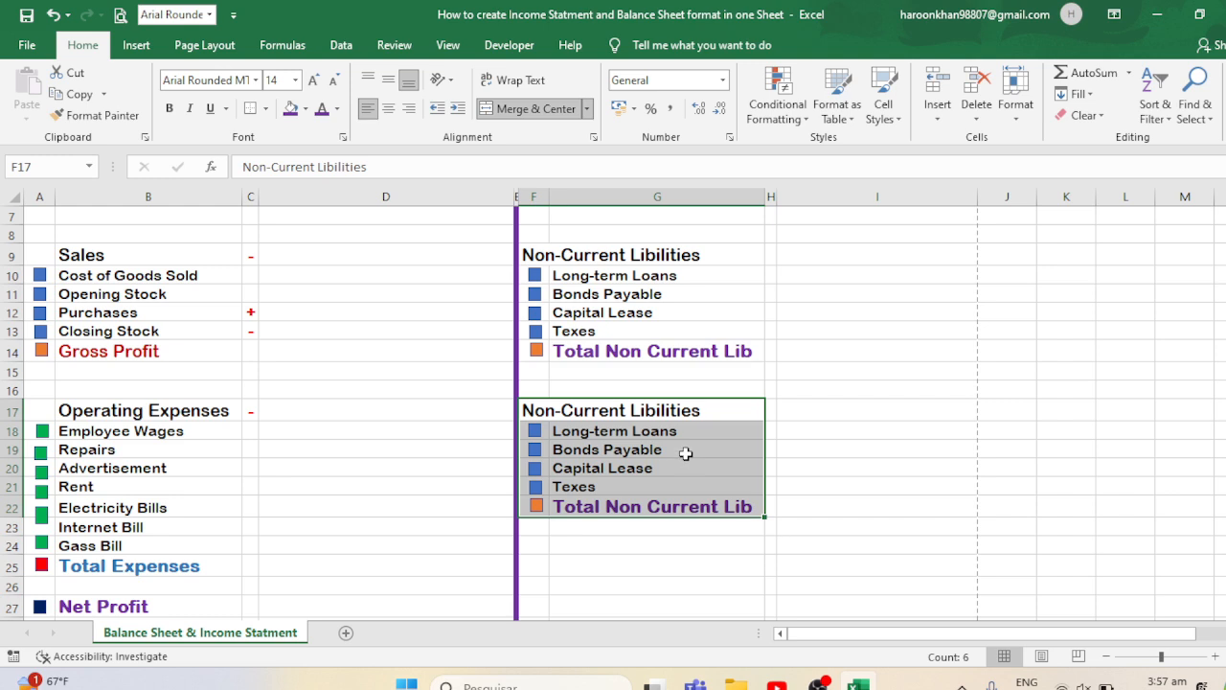
- Replace the heading of the pasted block in F17 with "Owner Equity"
{"action": "left_click", "coordinate": [644, 410]}
{"action": "type", "text": "Ow"}
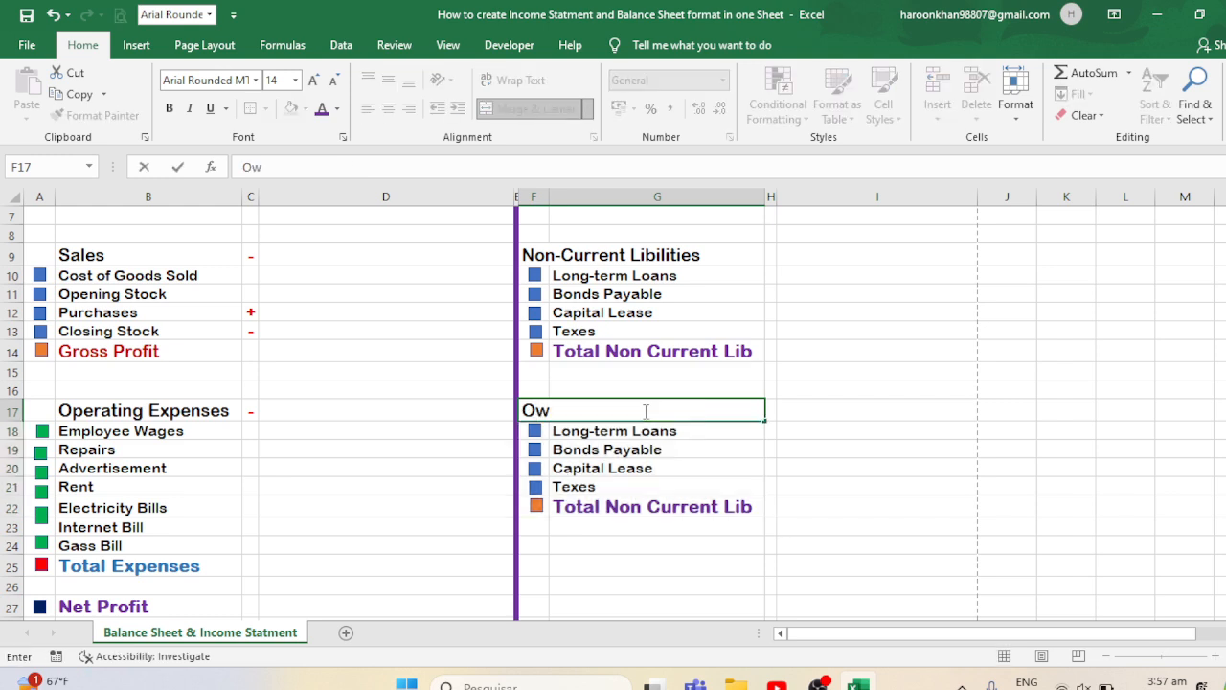
{"action": "type", "text": "ner Equity"}
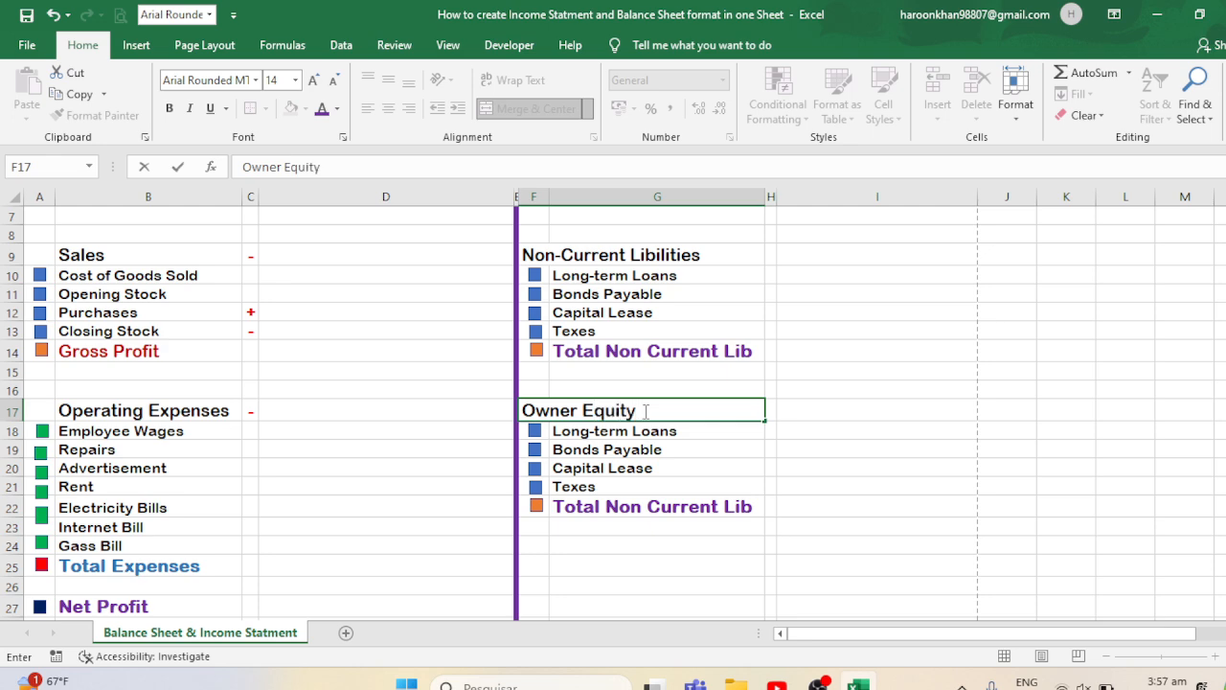
{"action": "key", "text": "Return"}
- Replace the labels in G18, G19 and G20 with "Opening Balance", "Profit" and "Drawings"
{"action": "left_click", "coordinate": [609, 433]}
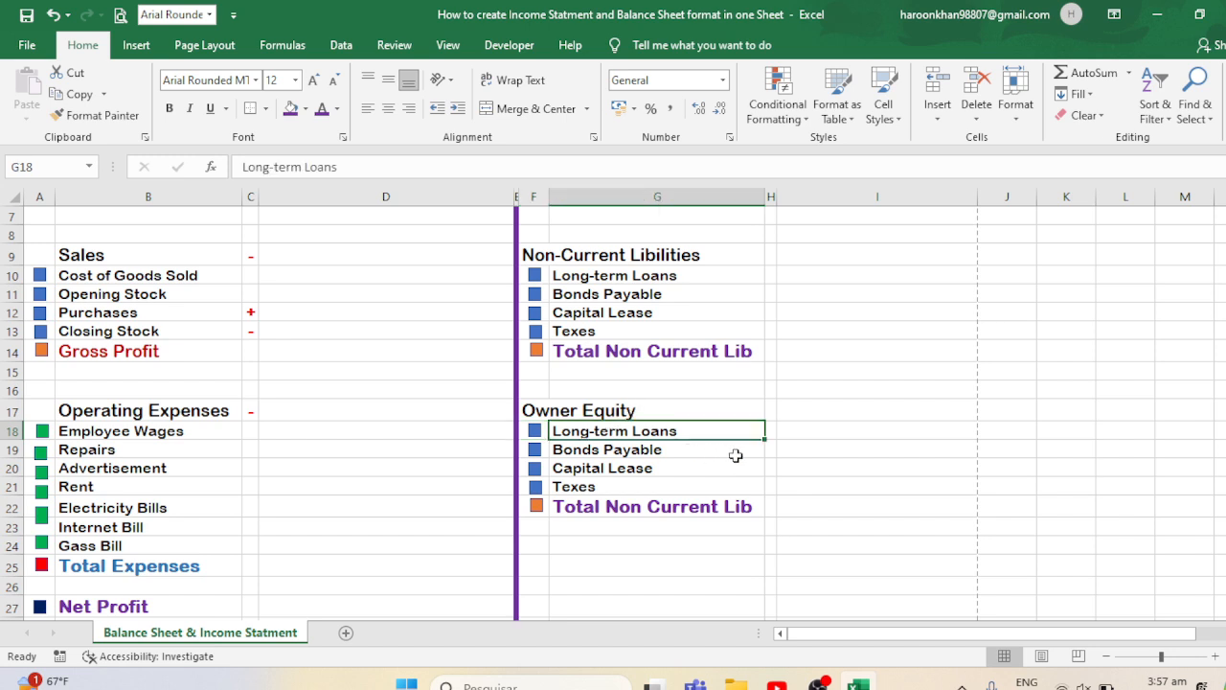
{"action": "type", "text": "Opening Ba"}
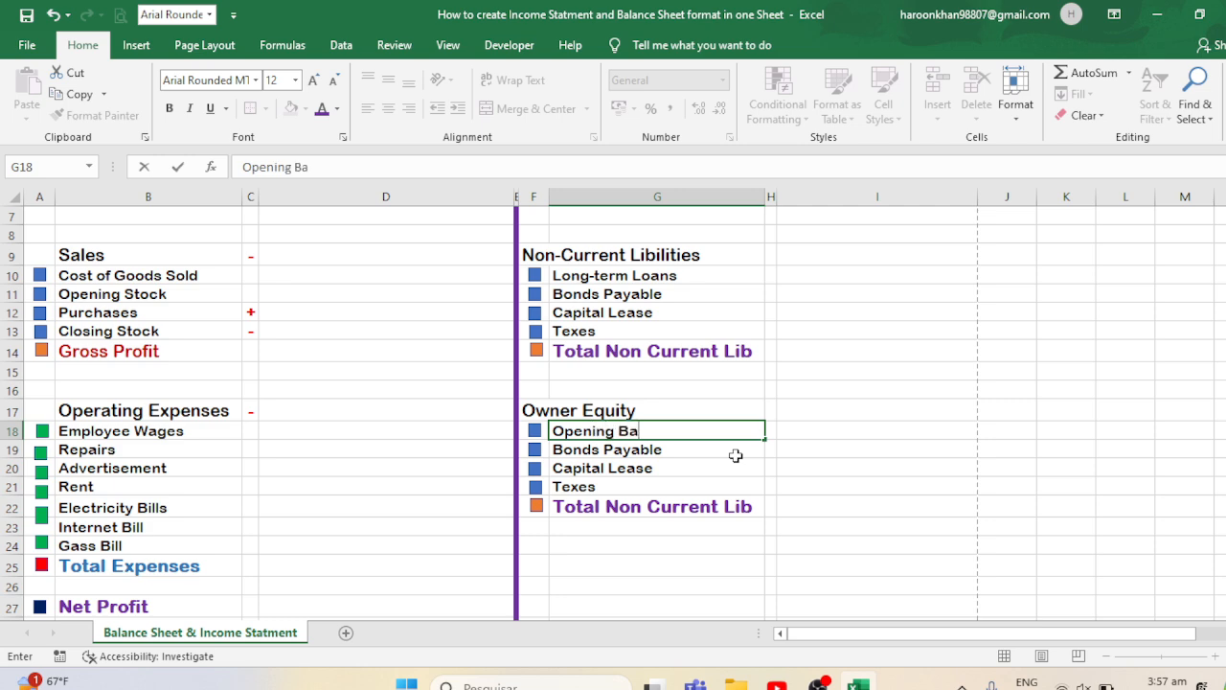
{"action": "type", "text": "lance"}
{"action": "key", "text": "Return"}
{"action": "type", "text": "P"}
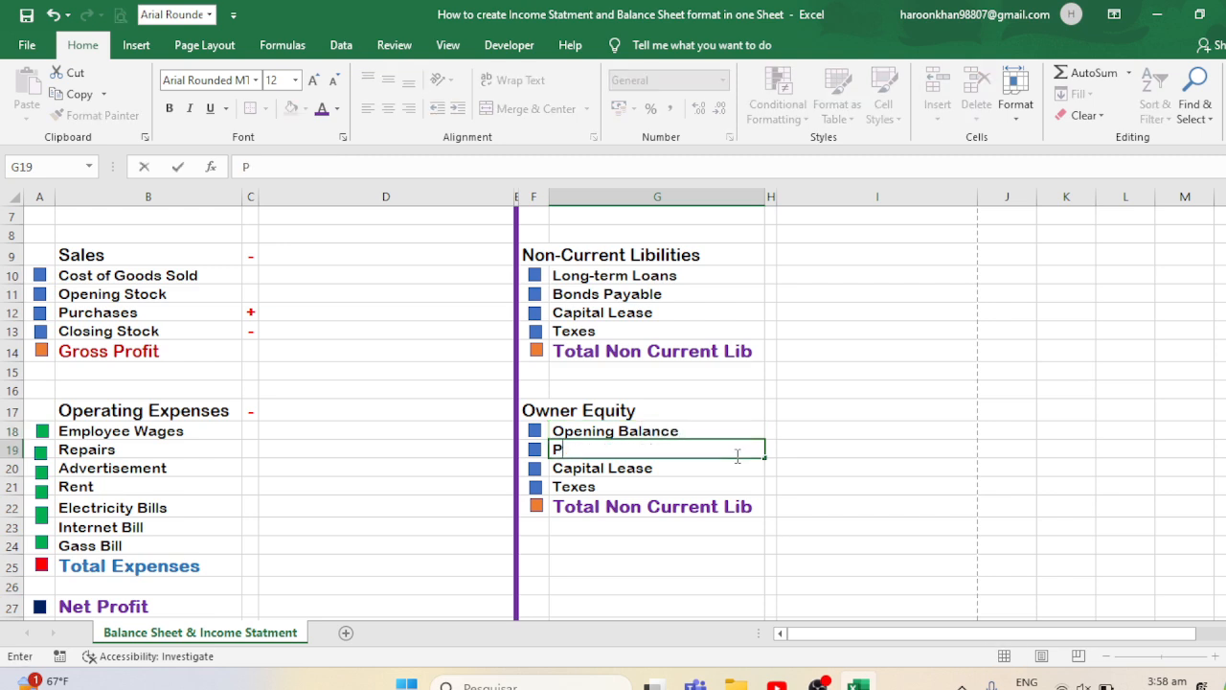
{"action": "type", "text": "rofit"}
{"action": "key", "text": "Return"}
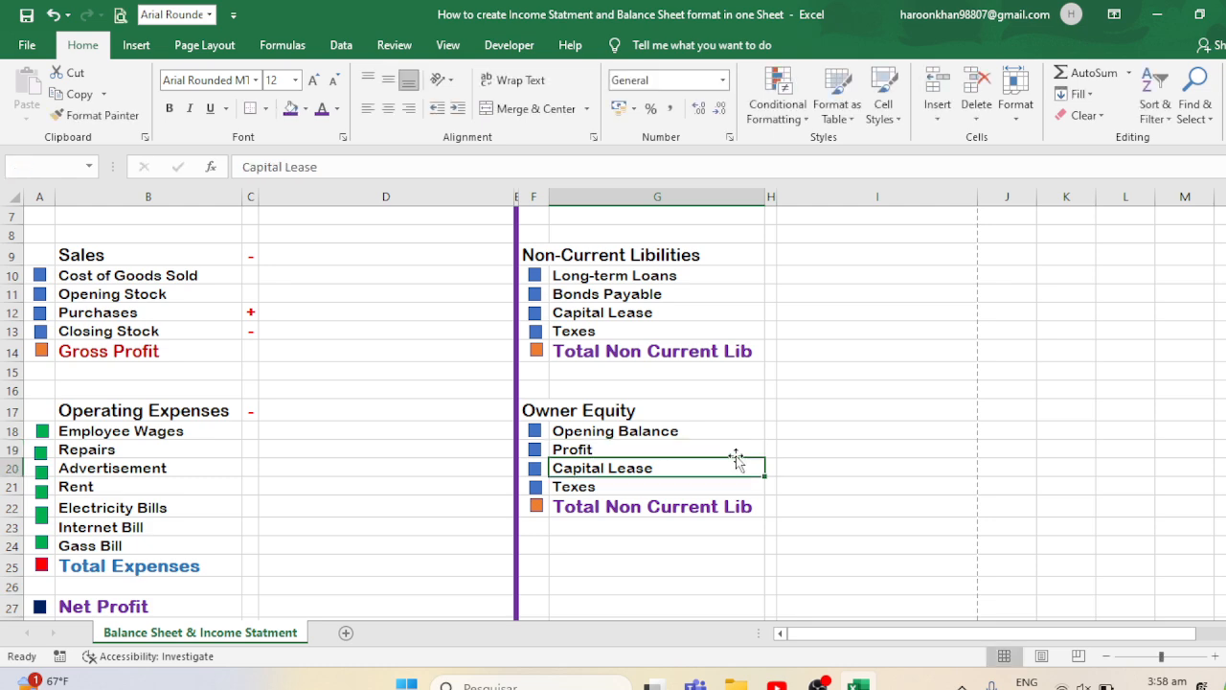
{"action": "type", "text": "Drawings"}
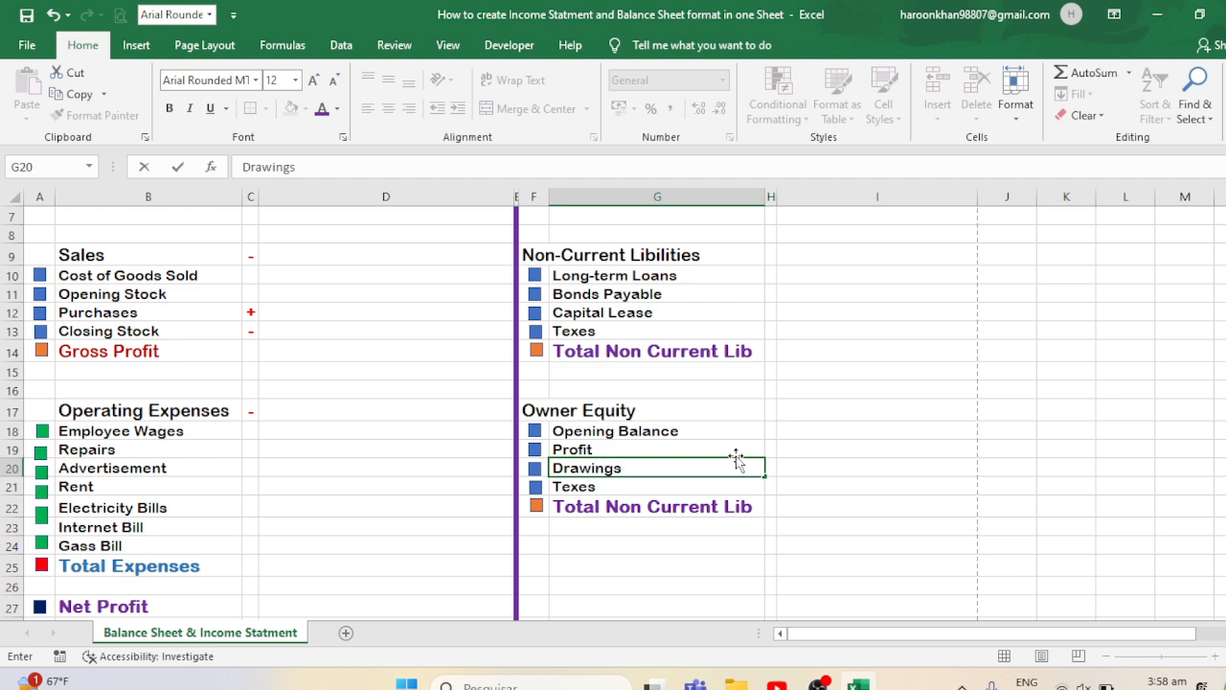
{"action": "key", "text": "Return"}
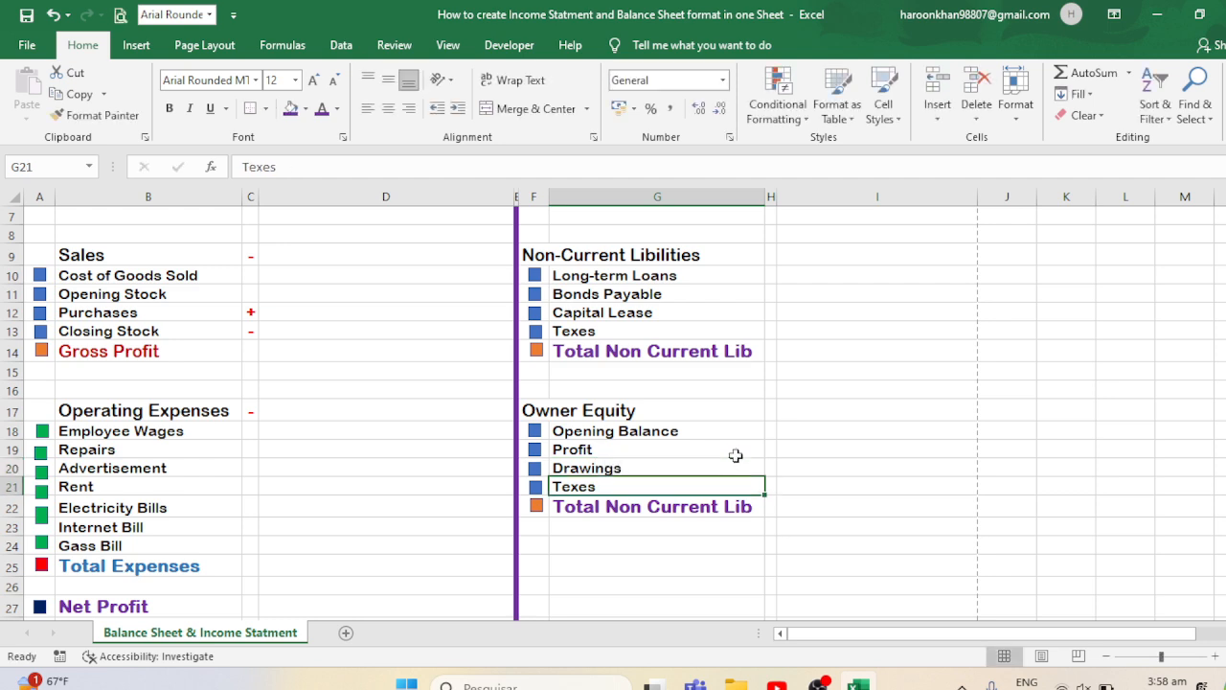
- Clear the Texes label from G21 and delete the blue and orange square markers in F21 and F22
{"action": "left_click", "coordinate": [535, 487]}
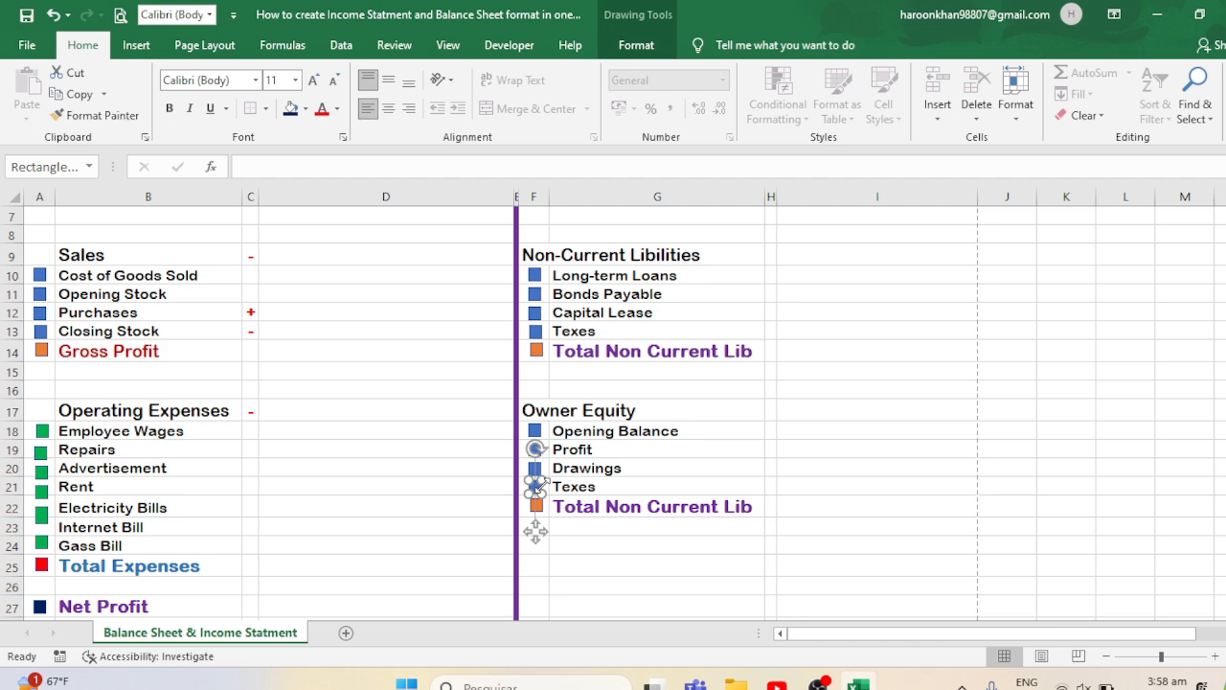
{"action": "key", "text": "Delete"}
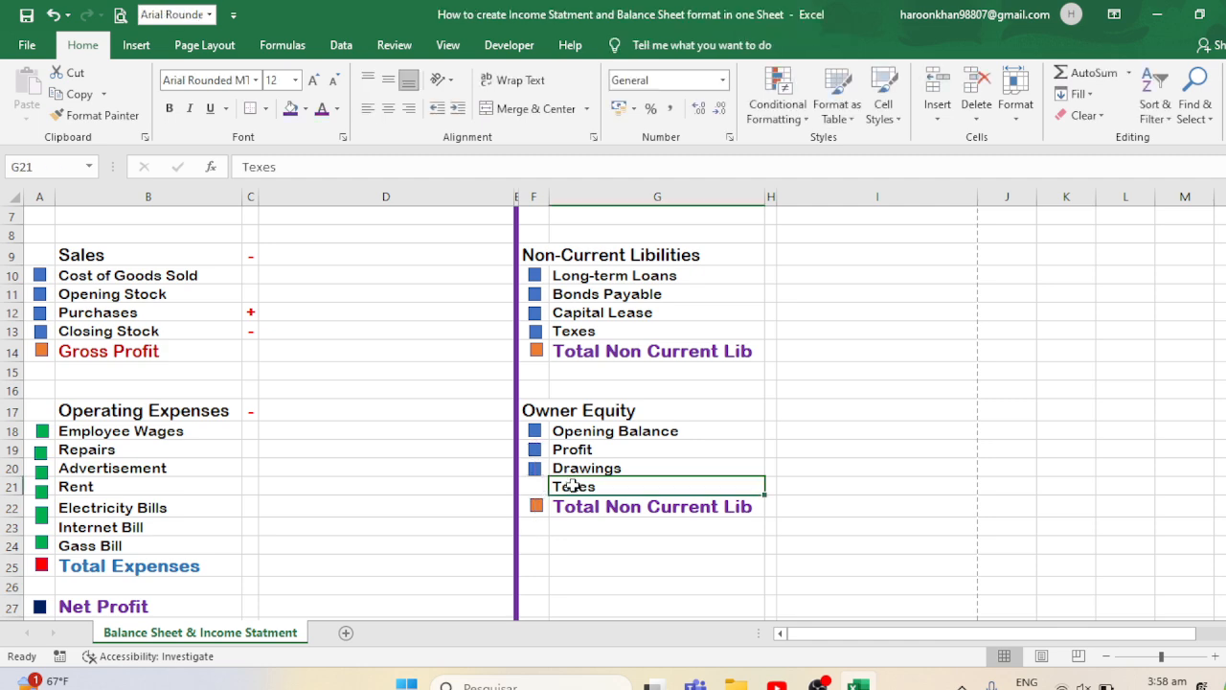
{"action": "left_click", "coordinate": [576, 486]}
{"action": "key", "text": "Delete"}
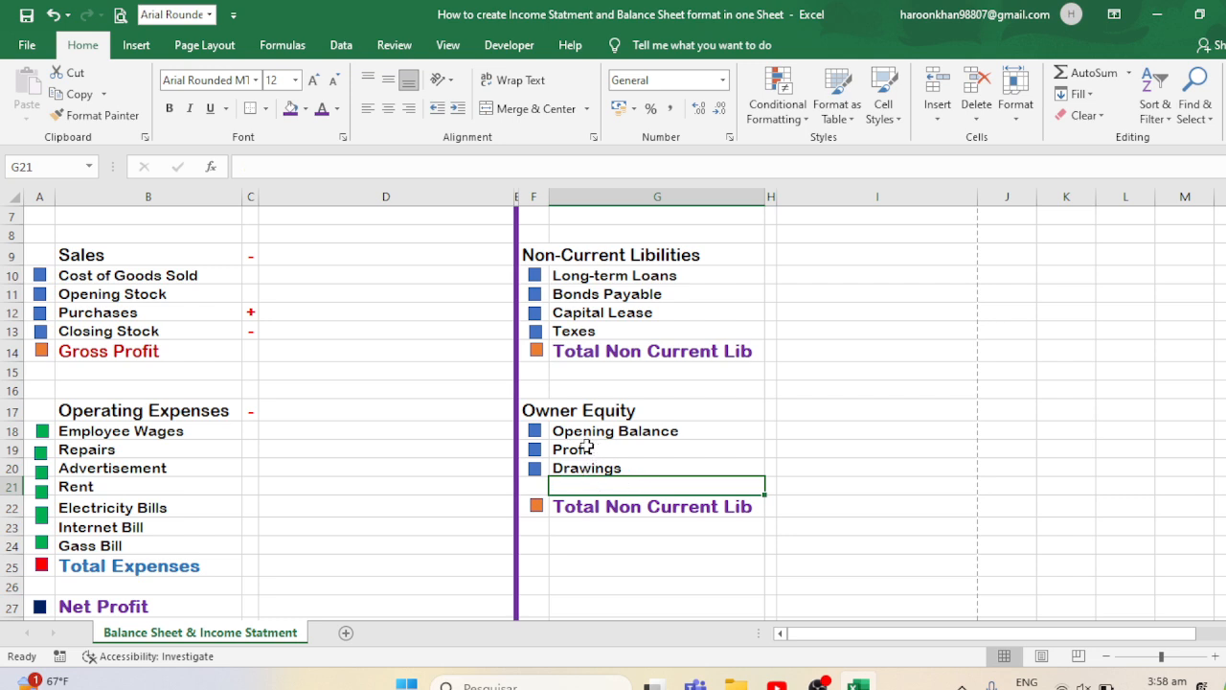
{"action": "left_click", "coordinate": [540, 485]}
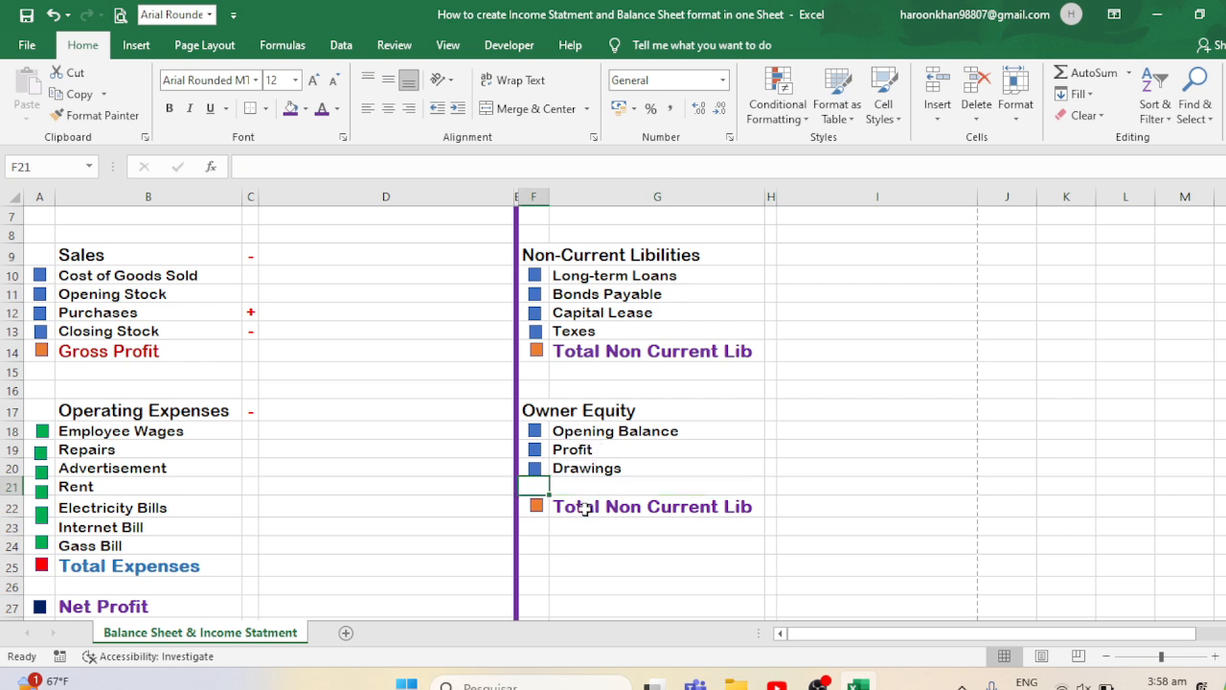
{"action": "left_click", "coordinate": [539, 506]}
{"action": "key", "text": "Delete"}
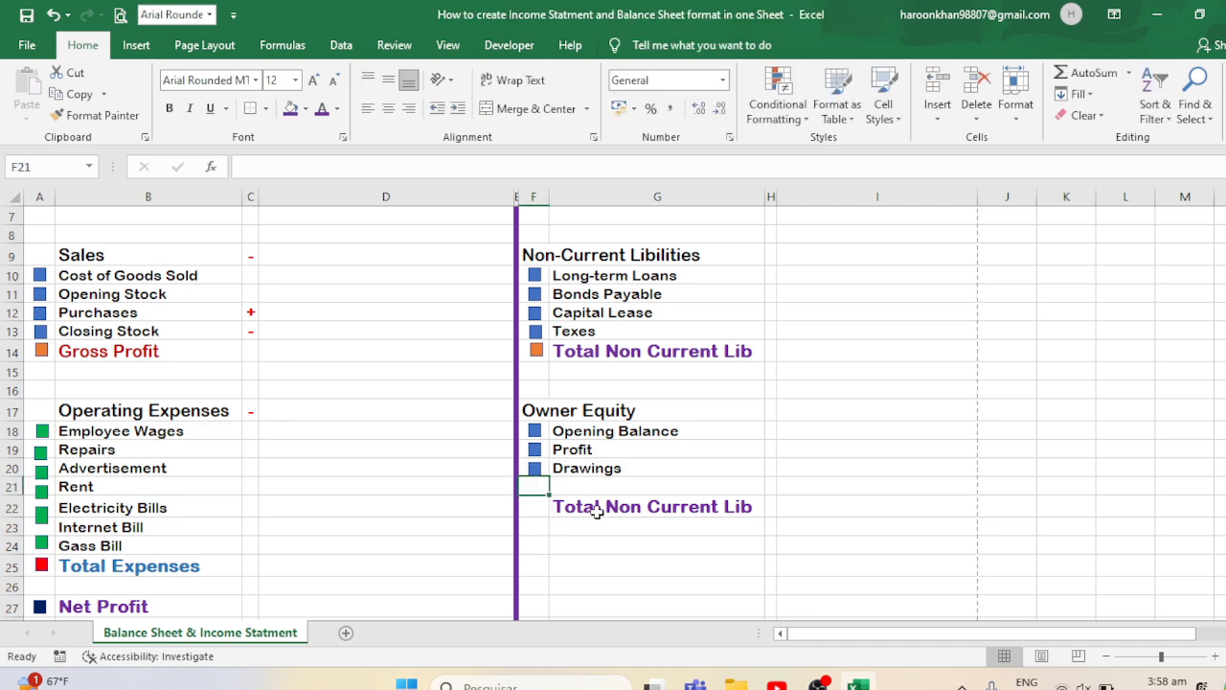
- Copy the total label from G22 up to G21 directly under Drawings, and clear the original in G22
{"action": "left_click", "coordinate": [596, 512]}
{"action": "key", "text": "ctrl+c"}
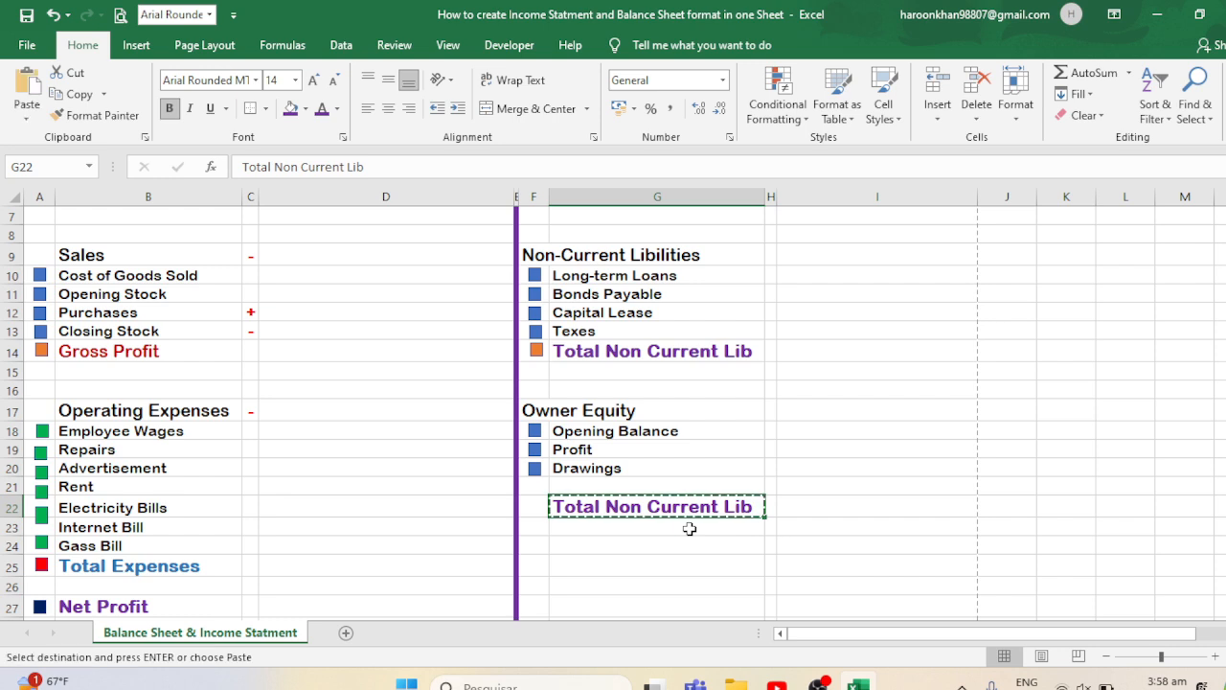
{"action": "key", "text": "Up"}
{"action": "key", "text": "Return"}
{"action": "left_click", "coordinate": [671, 515]}
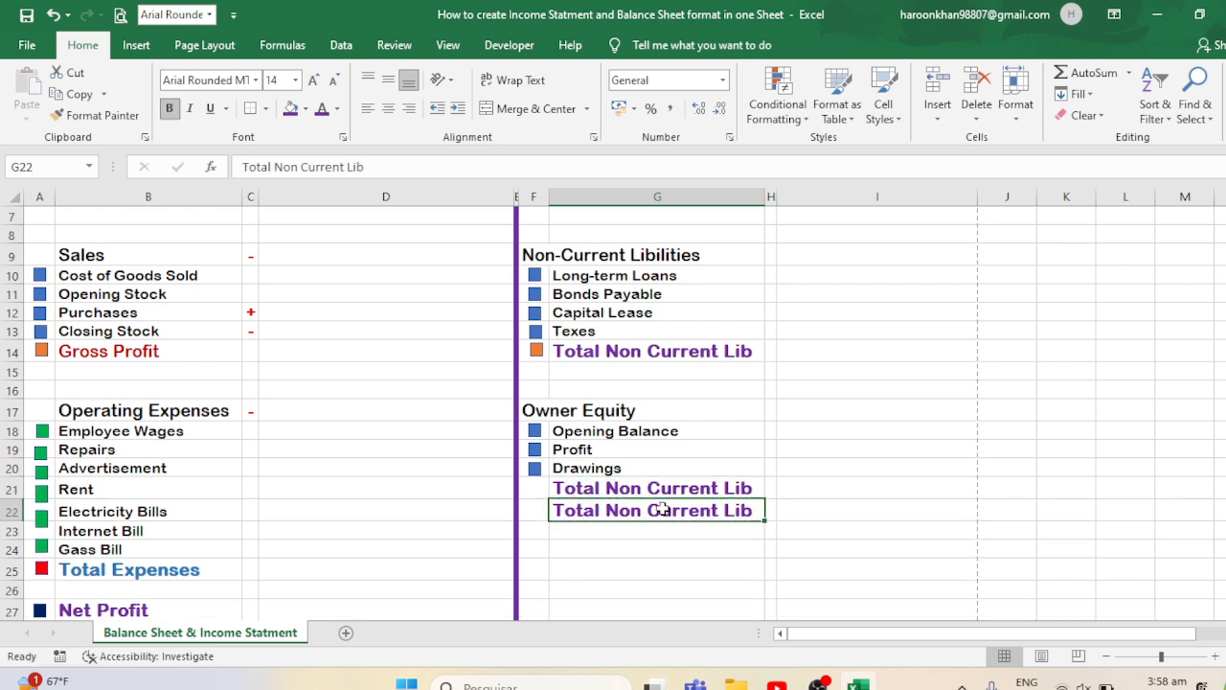
{"action": "key", "text": "Delete"}
{"action": "key", "text": "Left"}
{"action": "key", "text": "Up"}
{"action": "key", "text": "Up"}
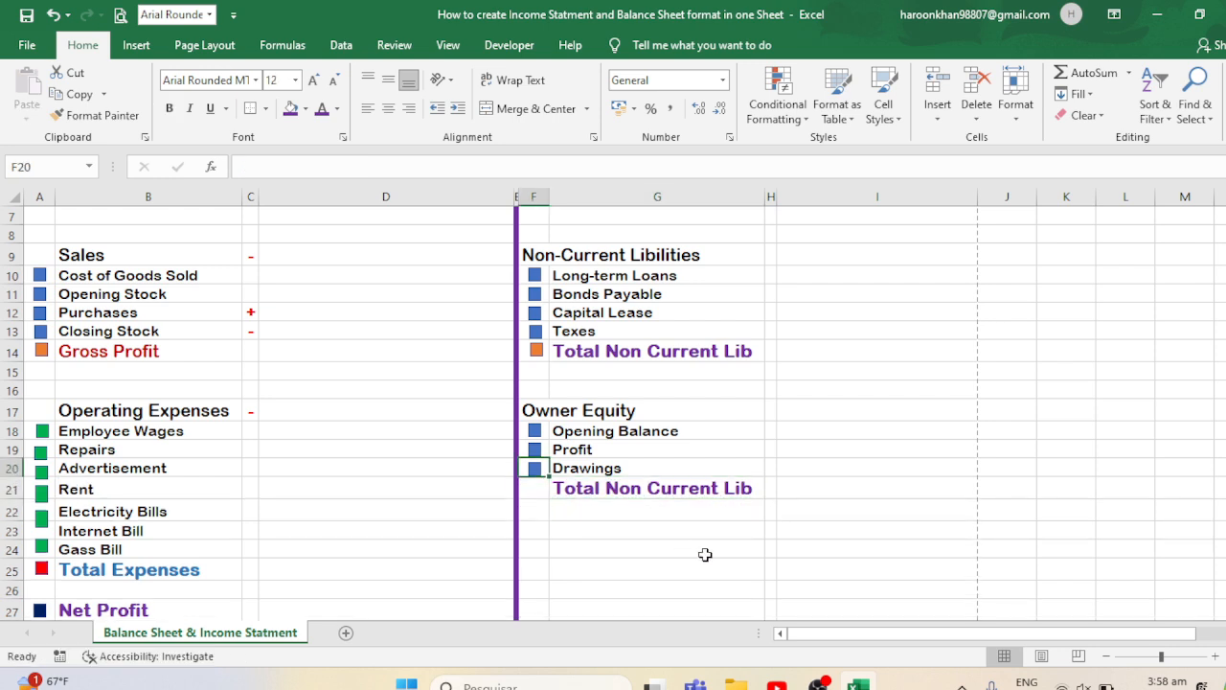
- Change the fill of the orange square beside Total Non Current Lib in F14 to standard green
{"action": "left_click", "coordinate": [536, 351]}
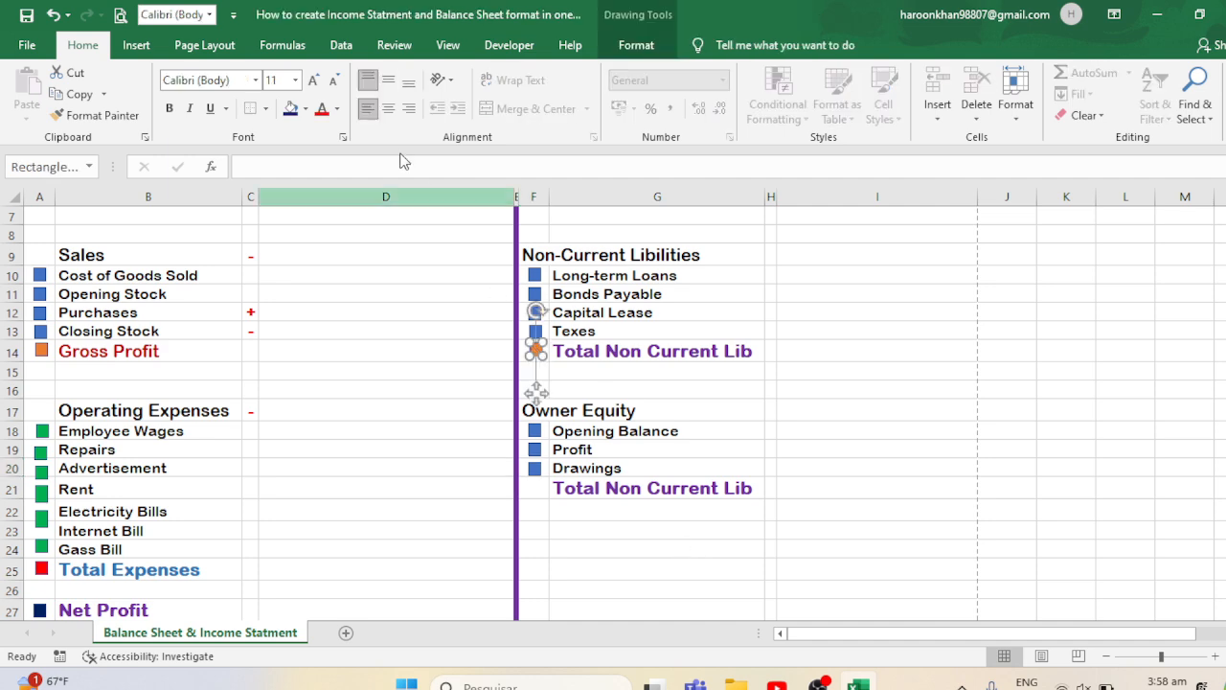
{"action": "left_click", "coordinate": [337, 108]}
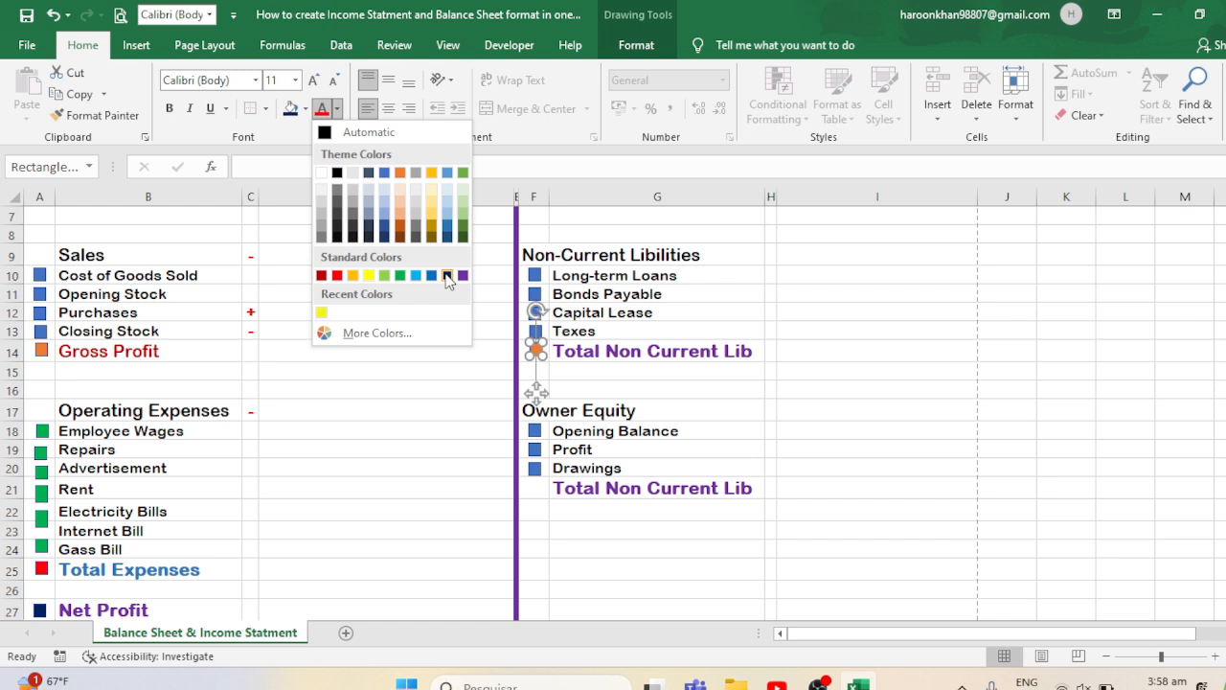
{"action": "left_click", "coordinate": [305, 108]}
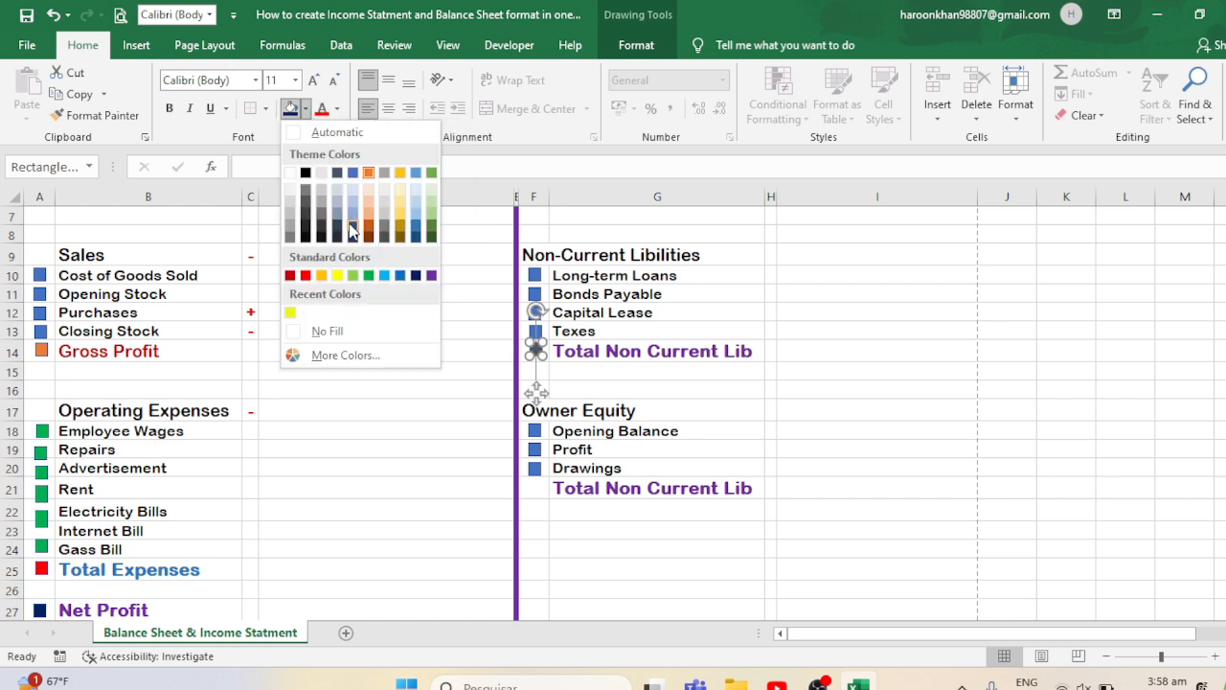
{"action": "left_click", "coordinate": [369, 275]}
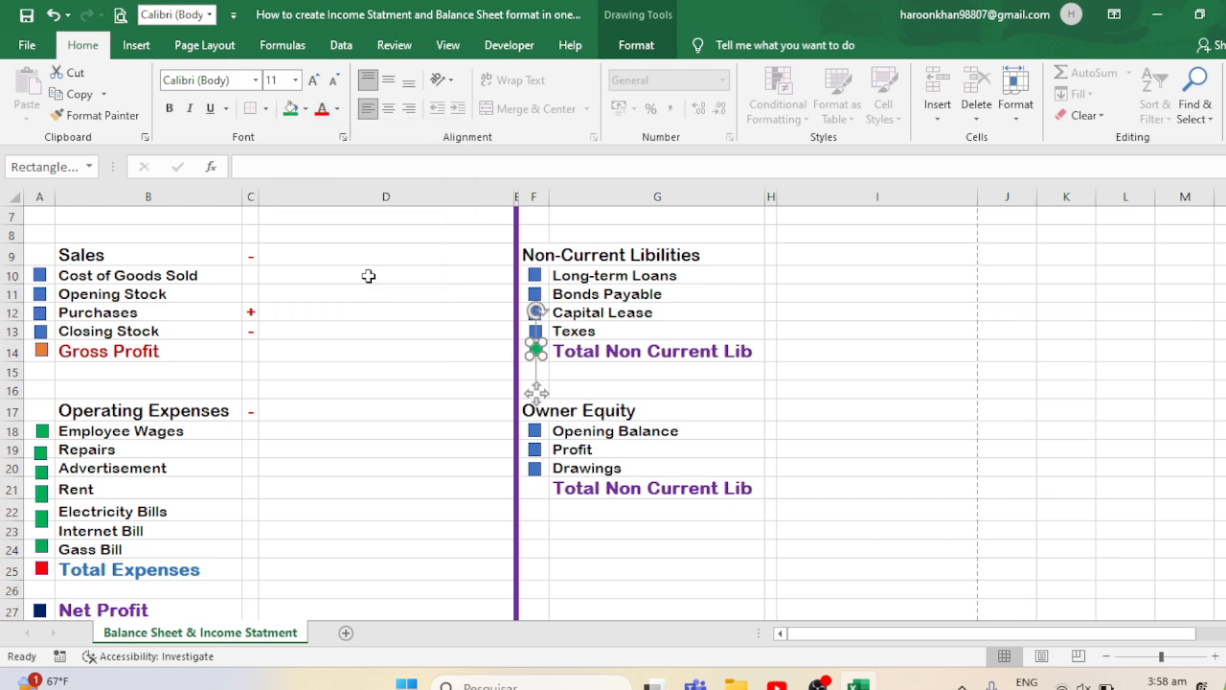
{"action": "left_click", "coordinate": [838, 424]}
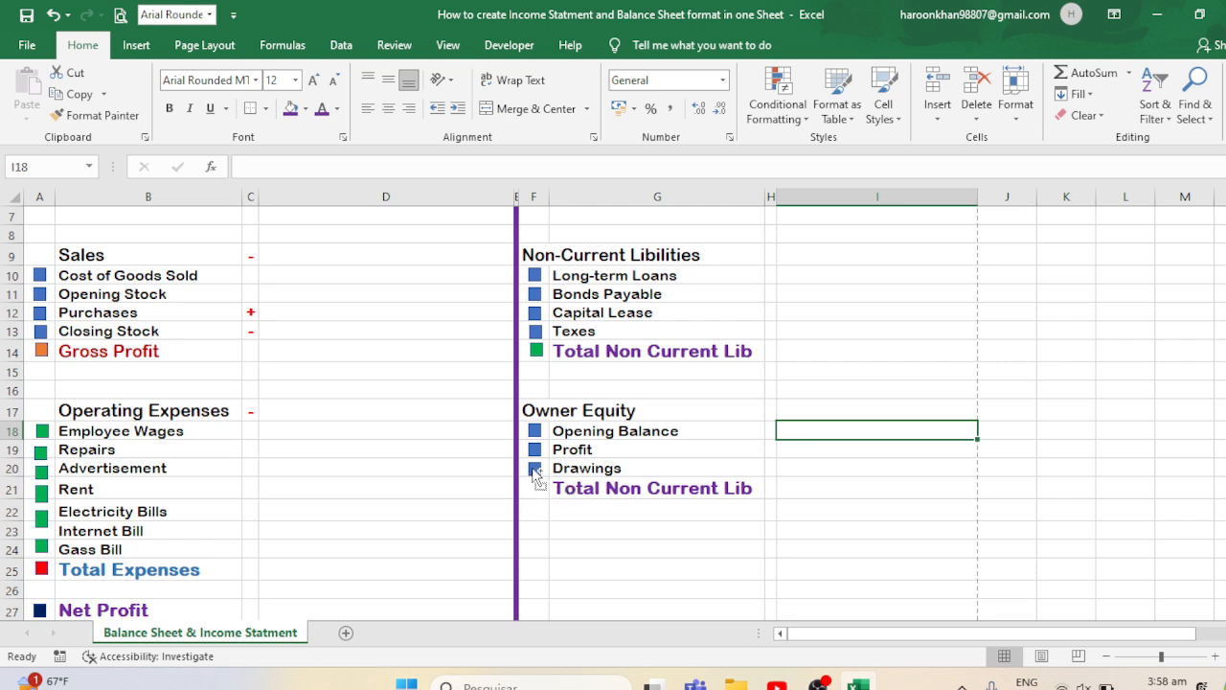
- Duplicate the blue square beside Drawings into F21 next to the total label and enlarge it
{"action": "left_click_drag", "start_coordinate": [536, 467], "coordinate": [537, 491]}
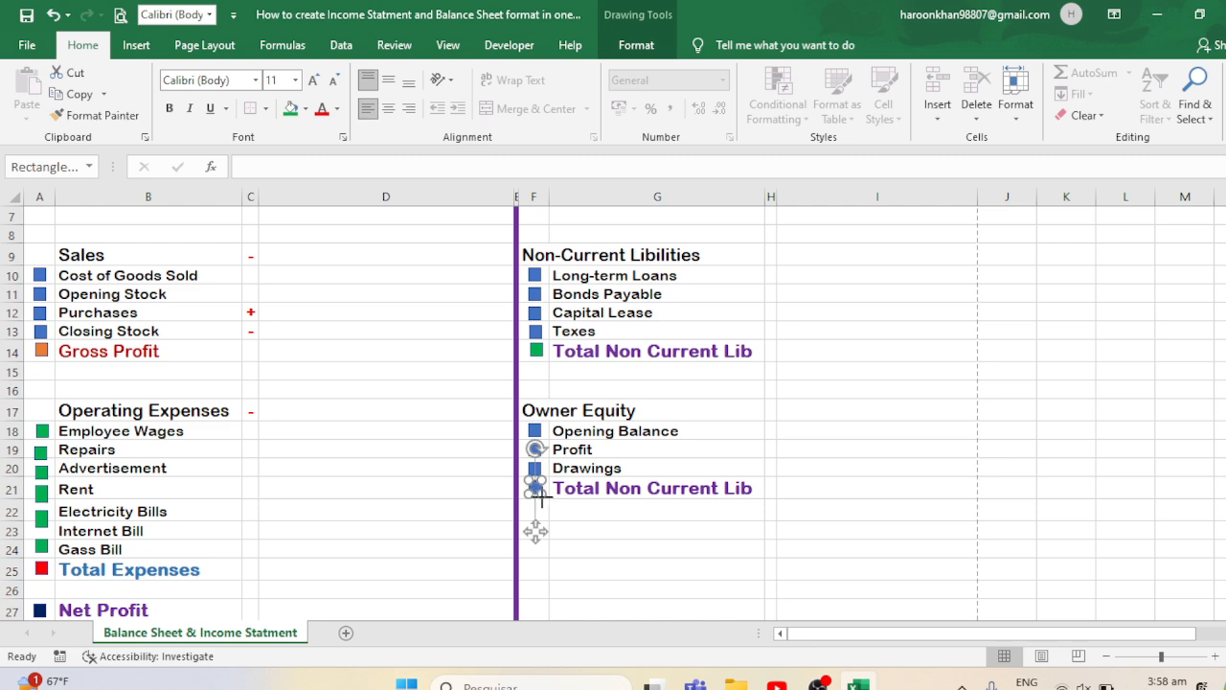
{"action": "left_click", "coordinate": [657, 527]}
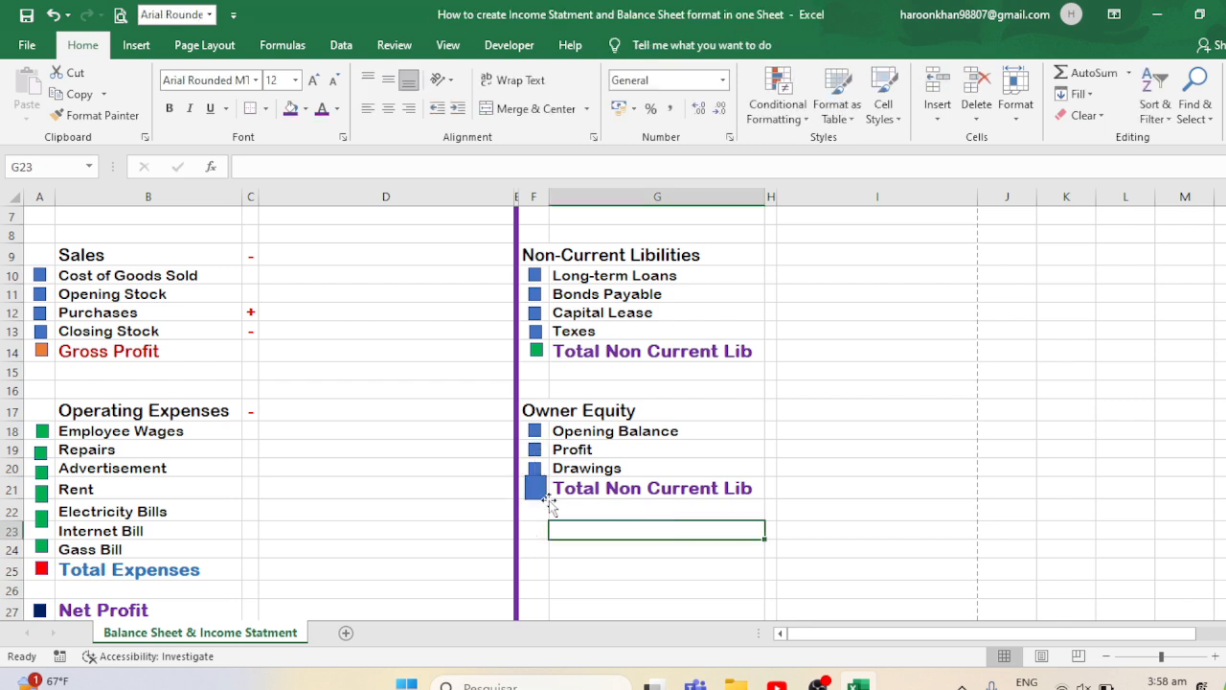
{"action": "left_click", "coordinate": [535, 497]}
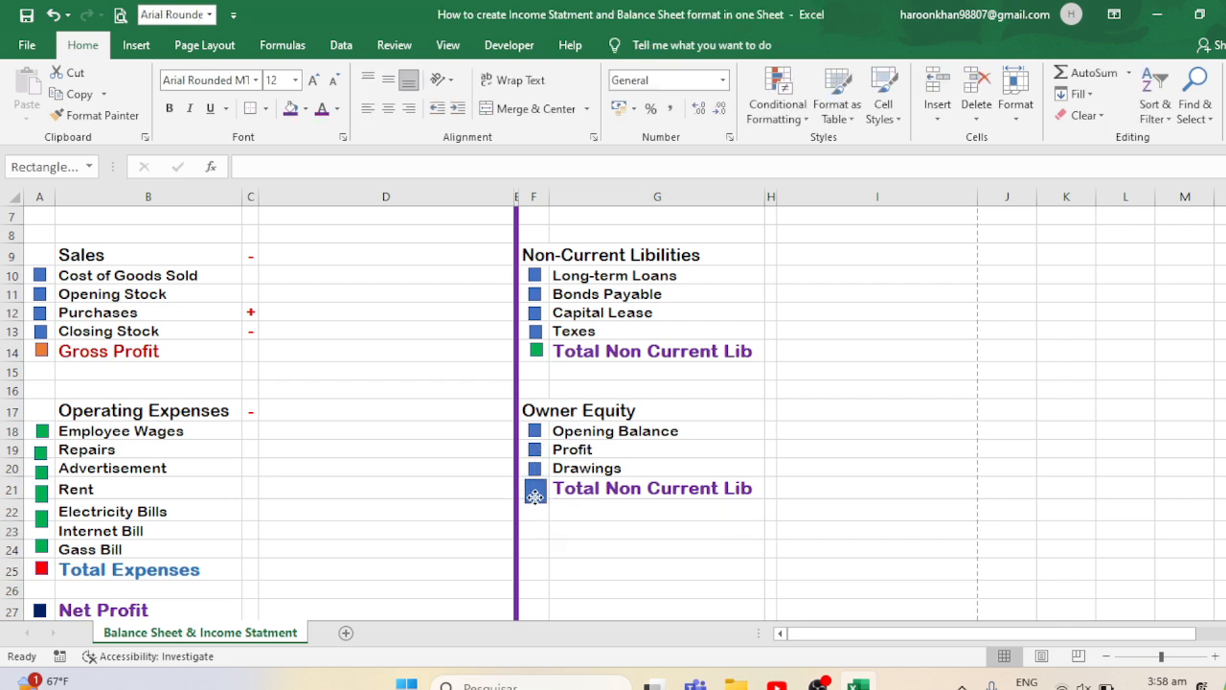
{"action": "left_click", "coordinate": [690, 513]}
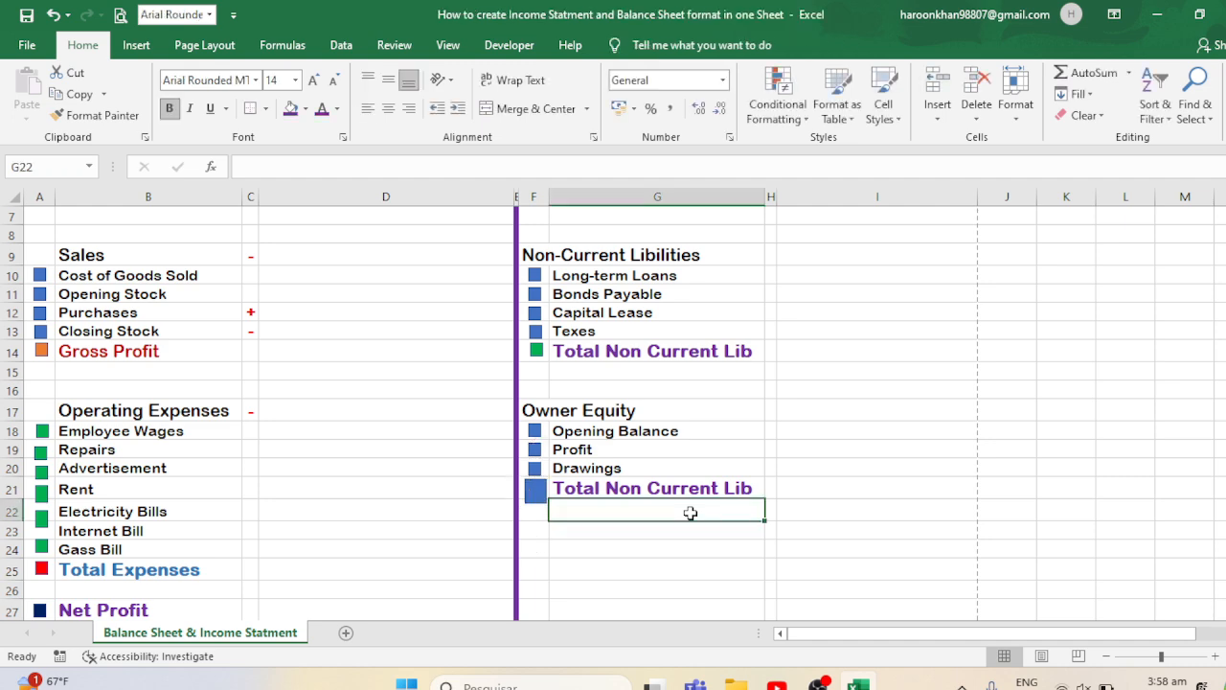
- Reduce the height and width of the blue square in F21 so it fits beside the total label
{"action": "left_click", "coordinate": [635, 486]}
{"action": "left_click", "coordinate": [534, 498]}
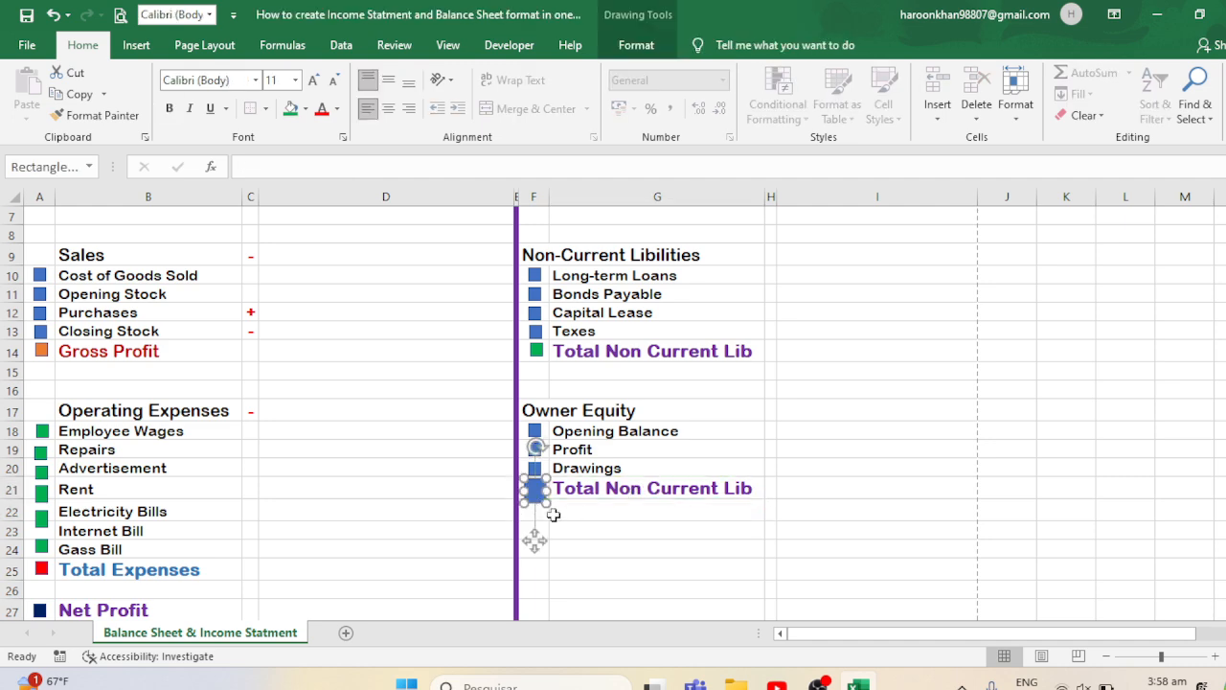
{"action": "left_click_drag", "start_coordinate": [544, 504], "coordinate": [543, 500]}
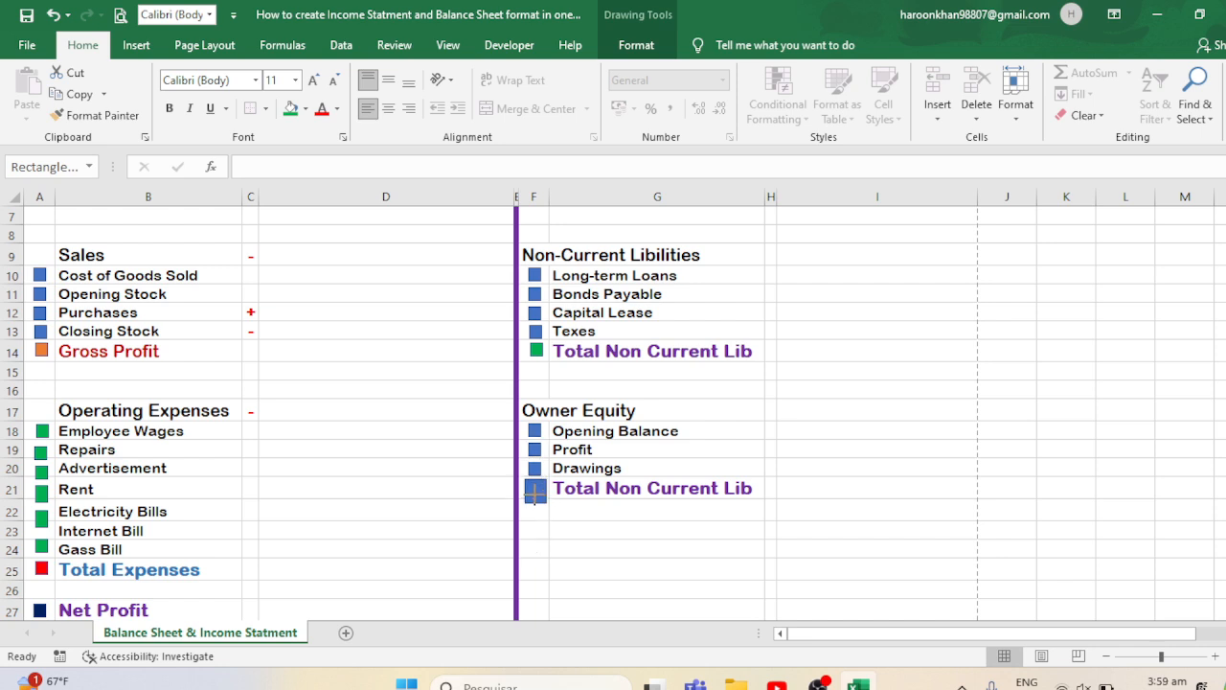
{"action": "left_click_drag", "start_coordinate": [541, 493], "coordinate": [545, 495]}
{"action": "left_click", "coordinate": [583, 514]}
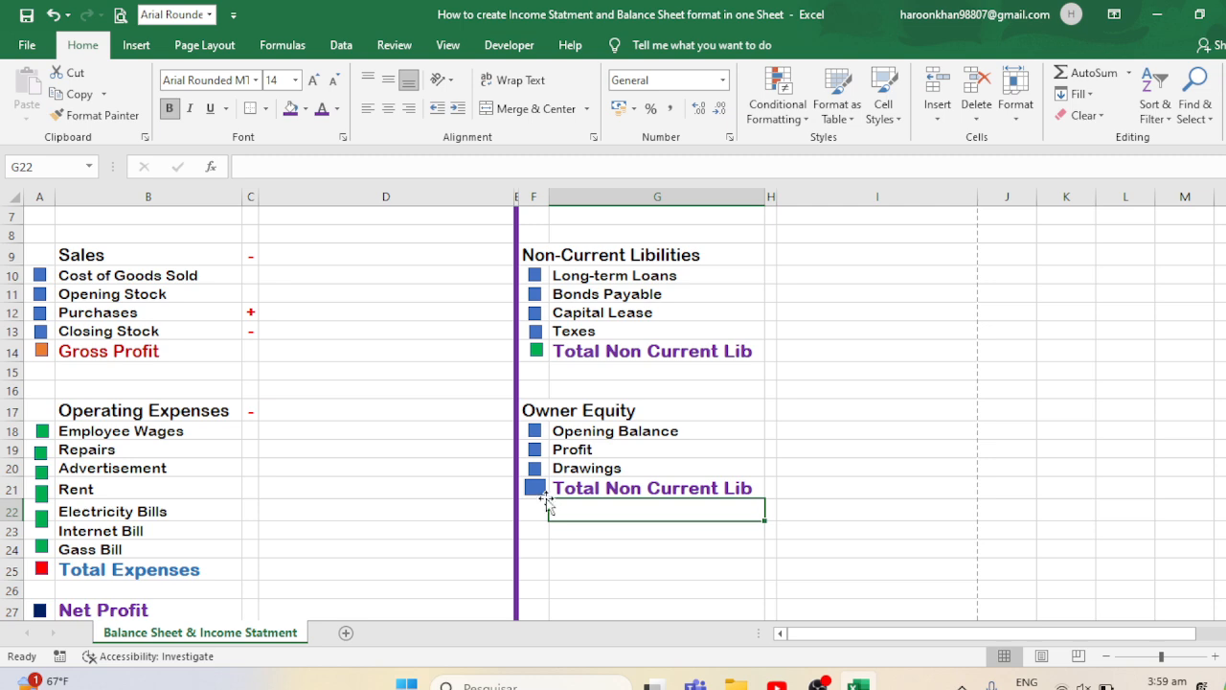
{"action": "left_click", "coordinate": [541, 494]}
{"action": "left_click_drag", "start_coordinate": [543, 497], "coordinate": [541, 496]}
{"action": "left_click", "coordinate": [600, 528]}
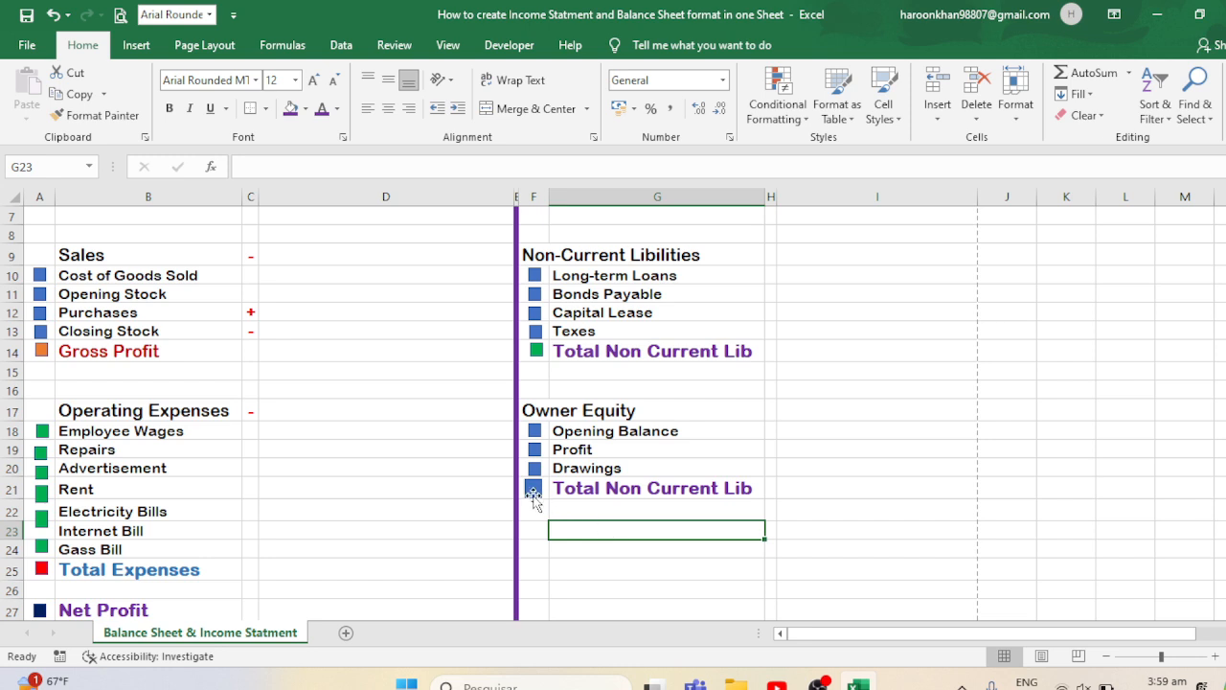
- Centre the square in F21 and fill it with the recently used yellow
{"action": "left_click", "coordinate": [534, 495]}
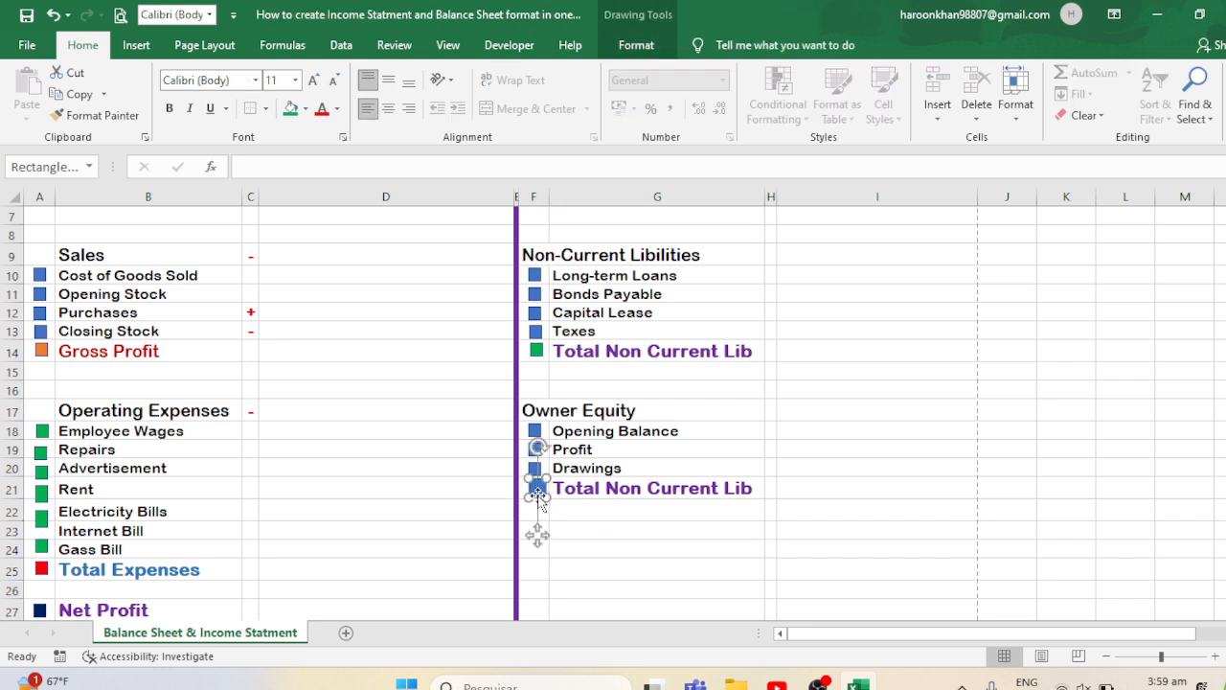
{"action": "left_click", "coordinate": [291, 110]}
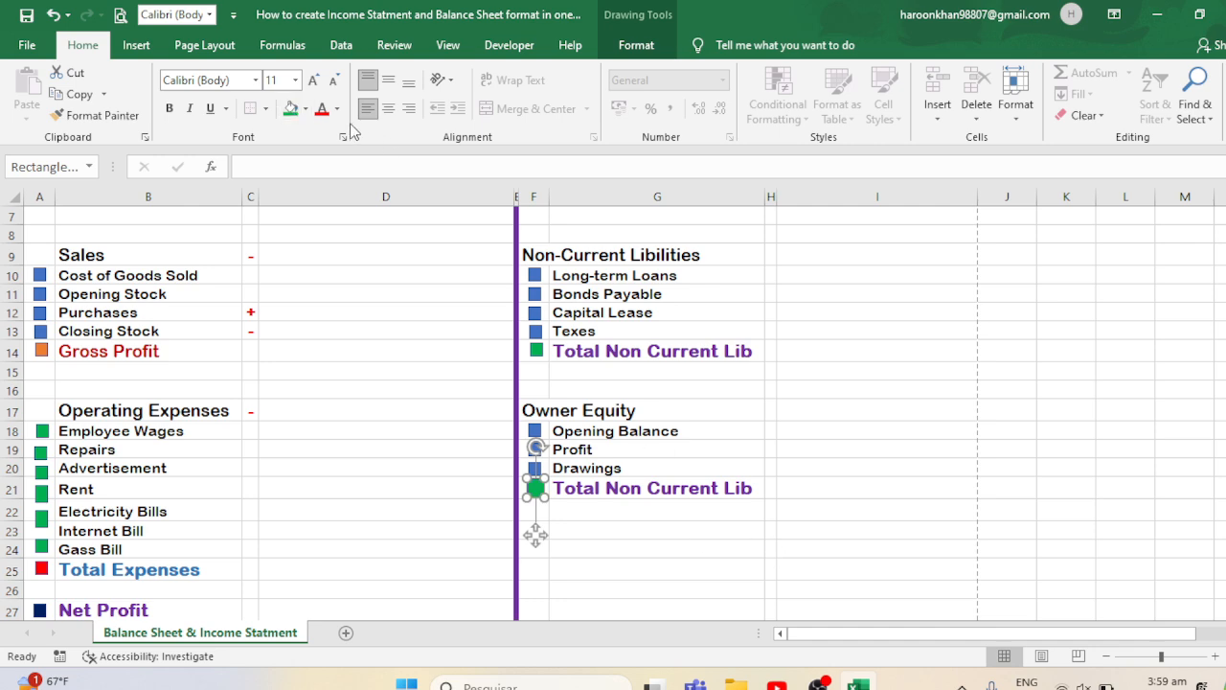
{"action": "left_click", "coordinate": [306, 110]}
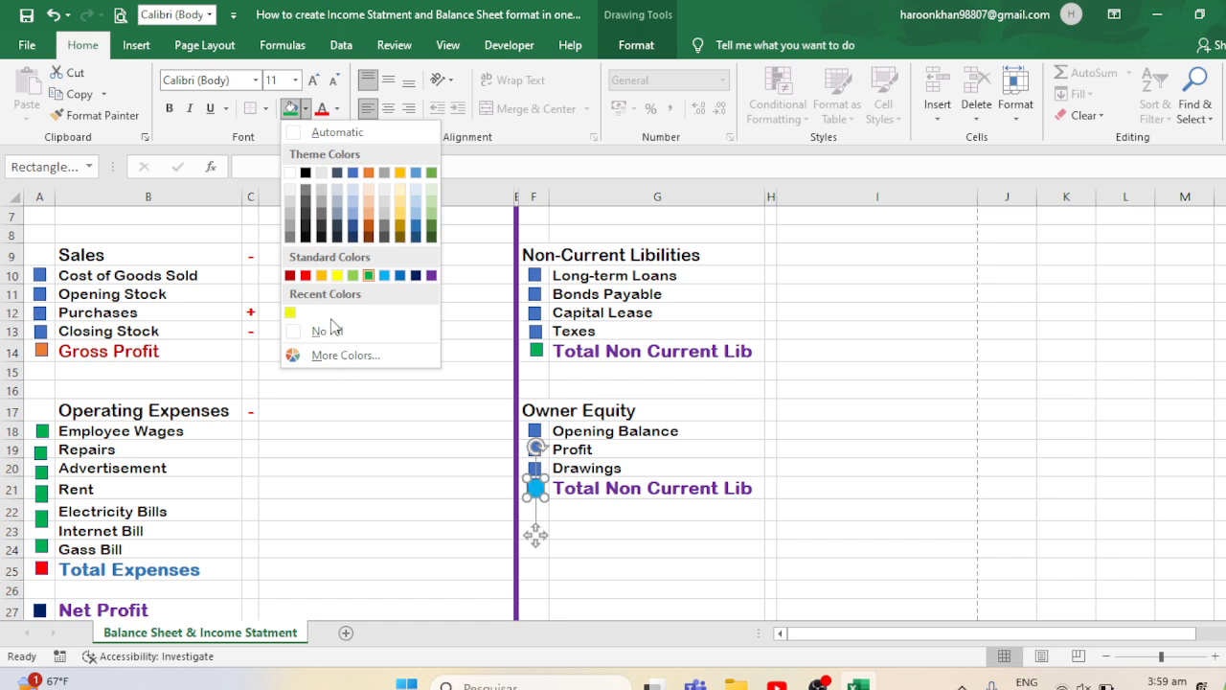
{"action": "left_click", "coordinate": [290, 316]}
{"action": "left_click", "coordinate": [1082, 507]}
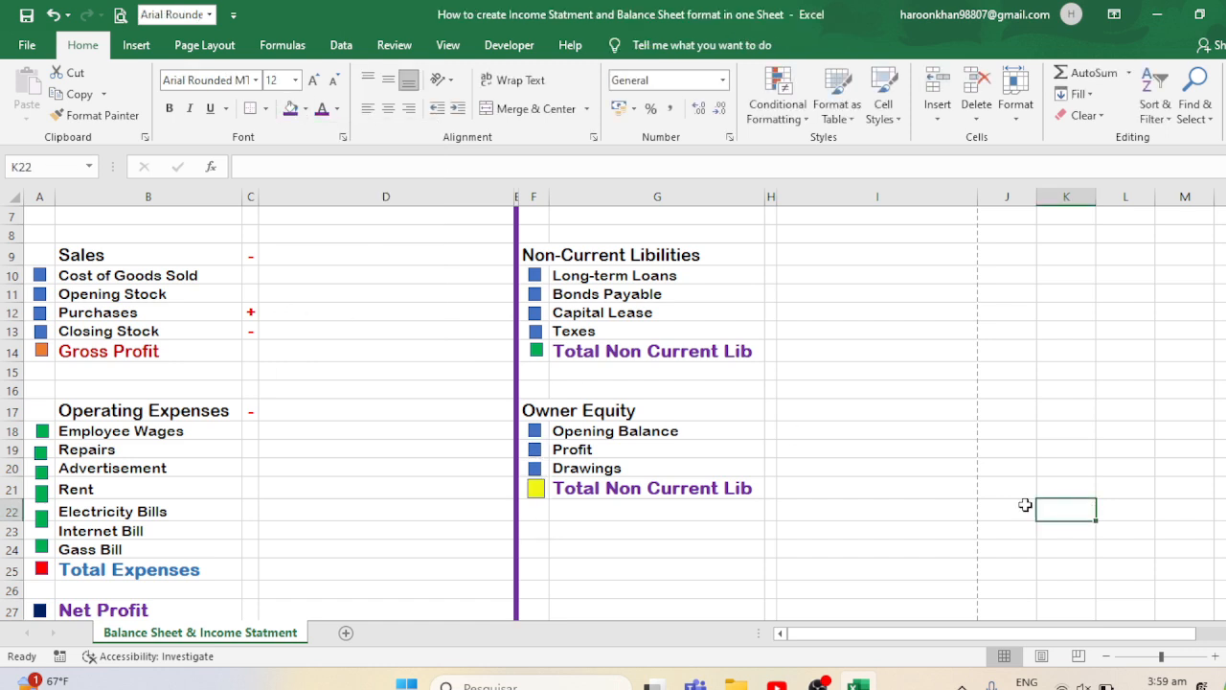
{"action": "left_click", "coordinate": [938, 476]}
- Replace the total label in G21 with "Total Owner Equity"
{"action": "left_click", "coordinate": [648, 495]}
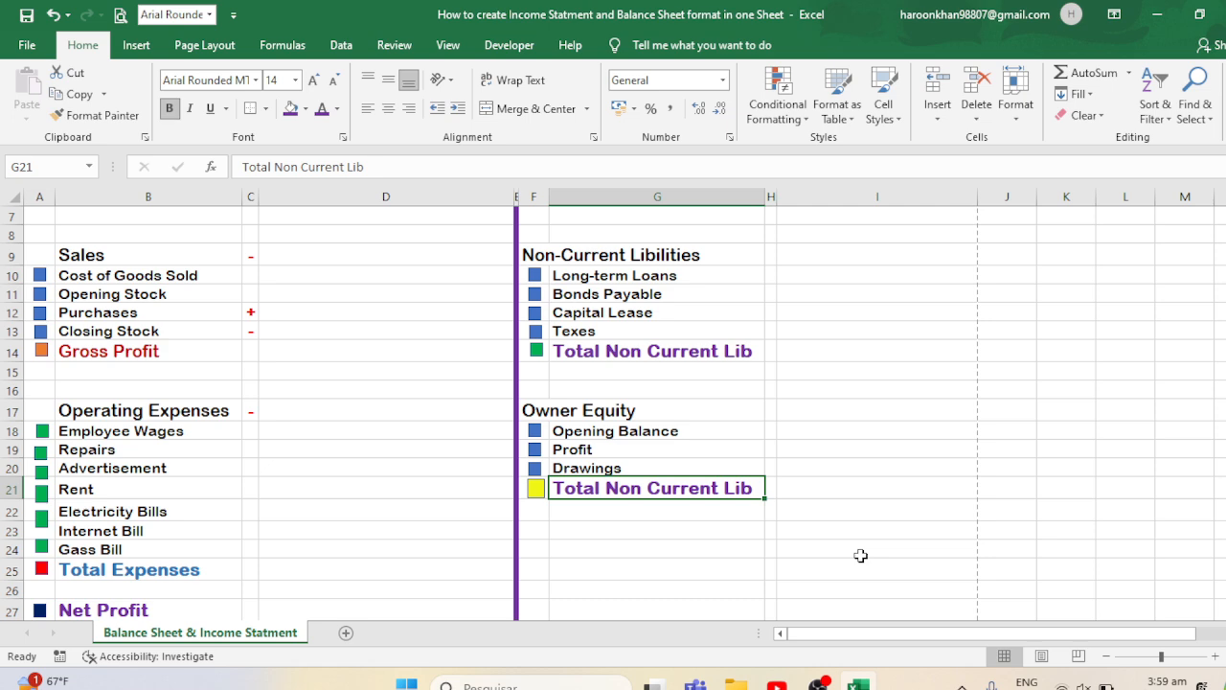
{"action": "type", "text": "Total"}
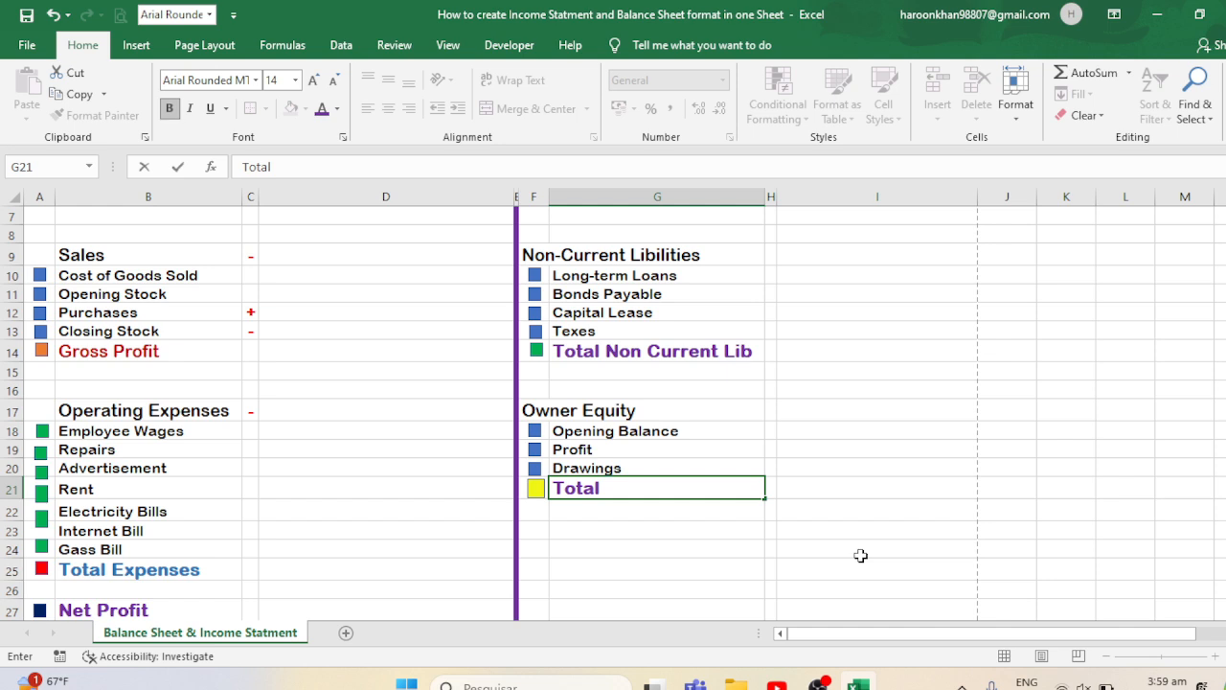
{"action": "type", "text": " Owner Equity"}
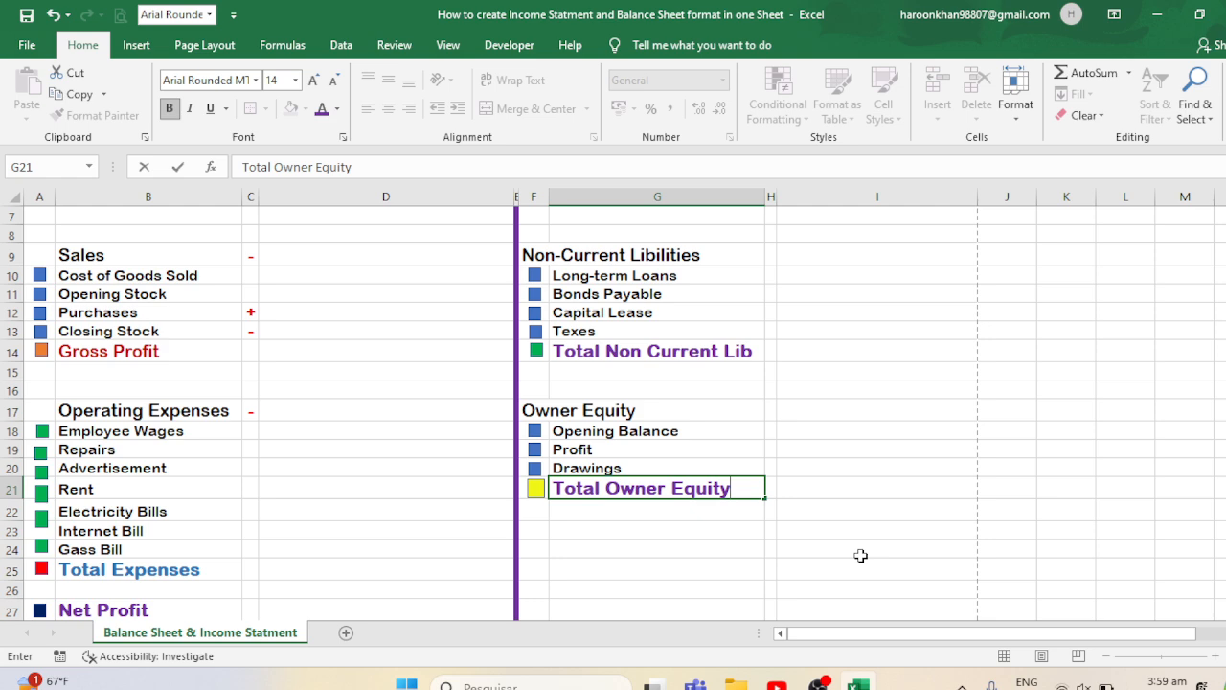
{"action": "key", "text": "Tab"}
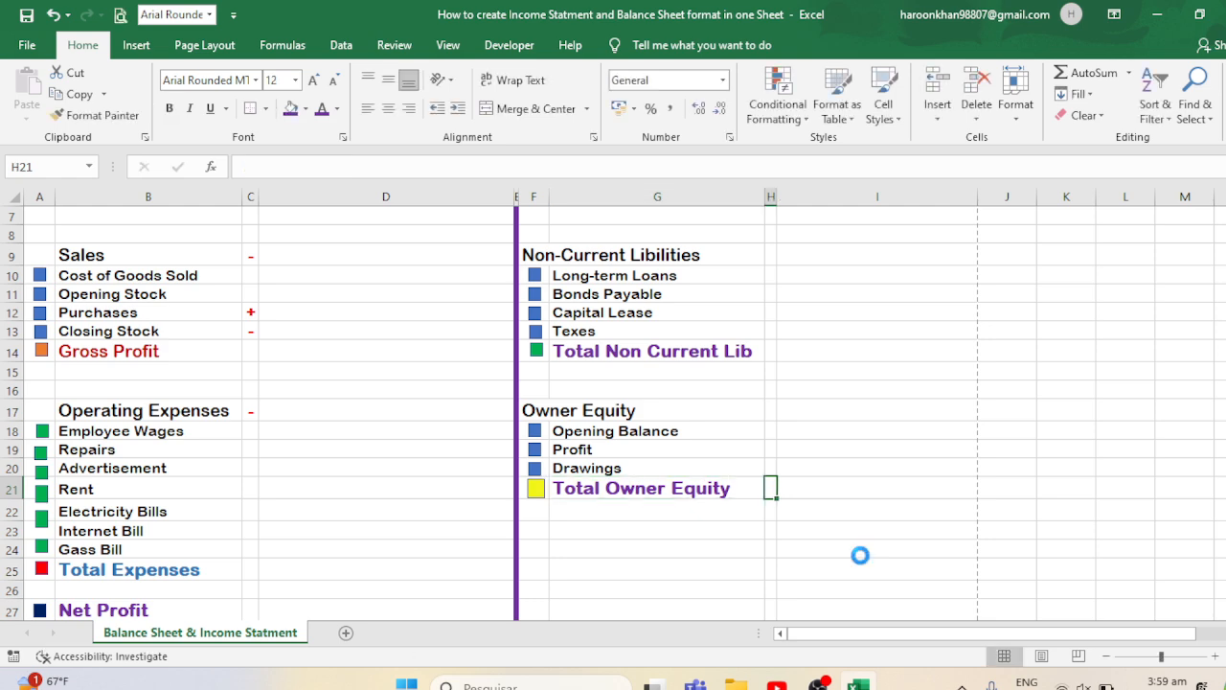
{"action": "key", "text": "Tab"}
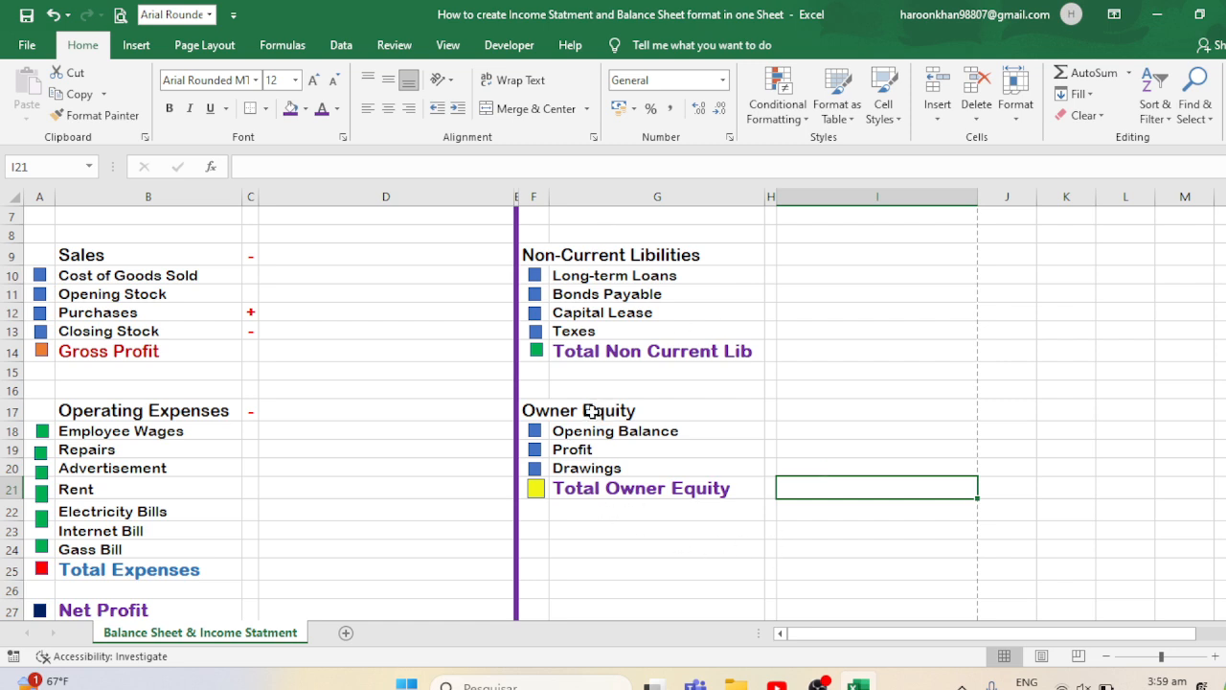
- Copy the owner equity block F17:G21 with its square markers and paste it at cell F24
{"action": "left_click_drag", "start_coordinate": [594, 409], "coordinate": [613, 487]}
{"action": "key", "text": "ctrl+c"}
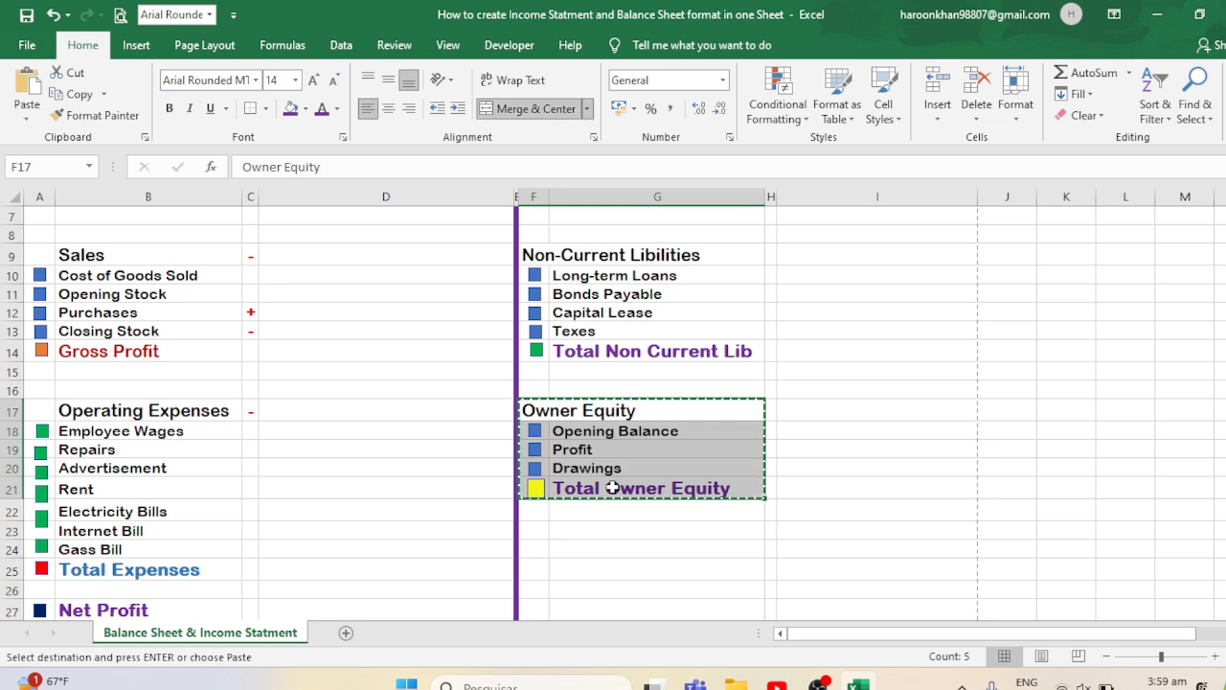
{"action": "key", "text": "Down"}
{"action": "key", "text": "Down"}
{"action": "key", "text": "Down"}
{"action": "key", "text": "Down"}
{"action": "key", "text": "Down"}
{"action": "key", "text": "Down"}
{"action": "key", "text": "Down"}
{"action": "key", "text": "Down"}
{"action": "key", "text": "Down"}
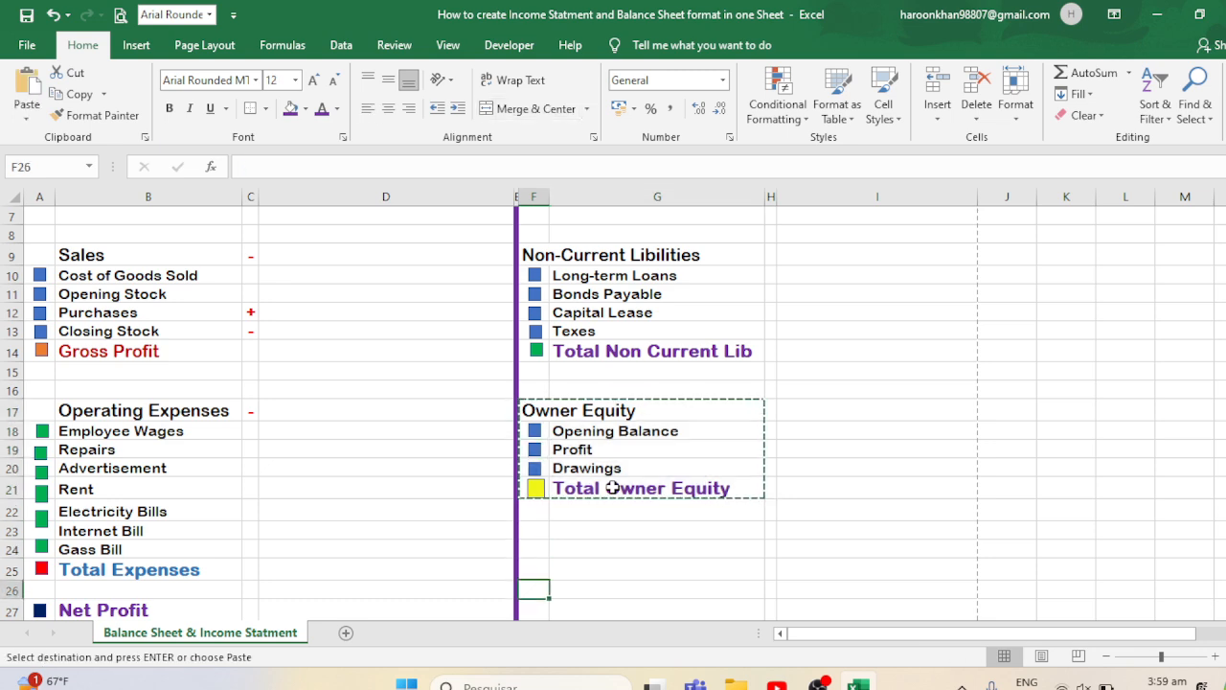
{"action": "key", "text": "Down"}
{"action": "key", "text": "Down"}
{"action": "key", "text": "Down"}
{"action": "key", "text": "Down"}
{"action": "key", "text": "Down"}
{"action": "key", "text": "Up"}
{"action": "key", "text": "Up"}
{"action": "key", "text": "Up"}
{"action": "key", "text": "Up"}
{"action": "key", "text": "Up"}
{"action": "key", "text": "Up"}
{"action": "key", "text": "Up"}
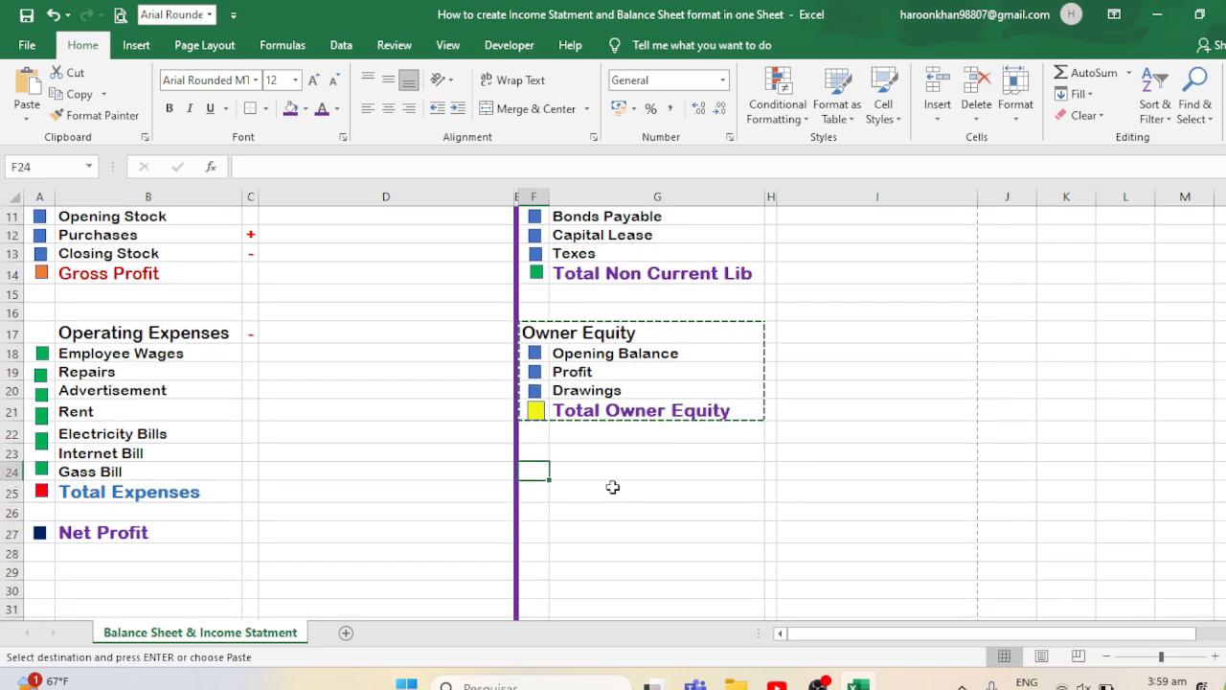
{"action": "key", "text": "ctrl+v"}
{"action": "key", "text": "Escape"}
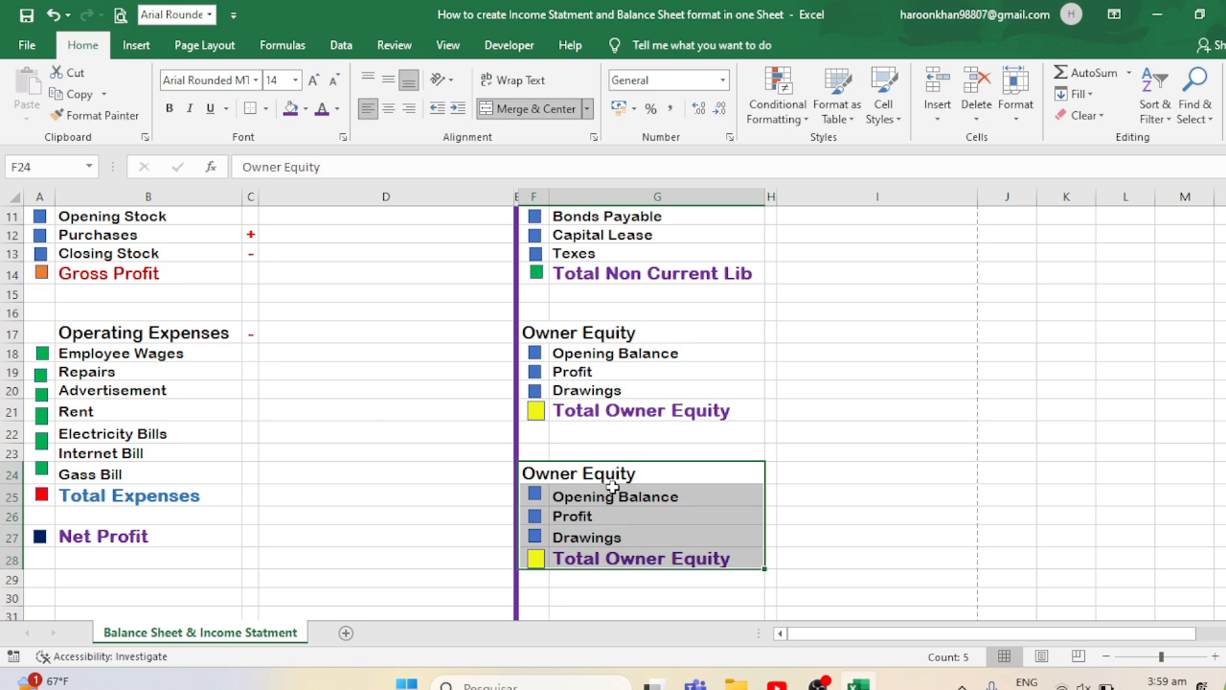
- Replace the heading of the pasted block in F24 with "Current Liabilities"
{"action": "left_click", "coordinate": [639, 475]}
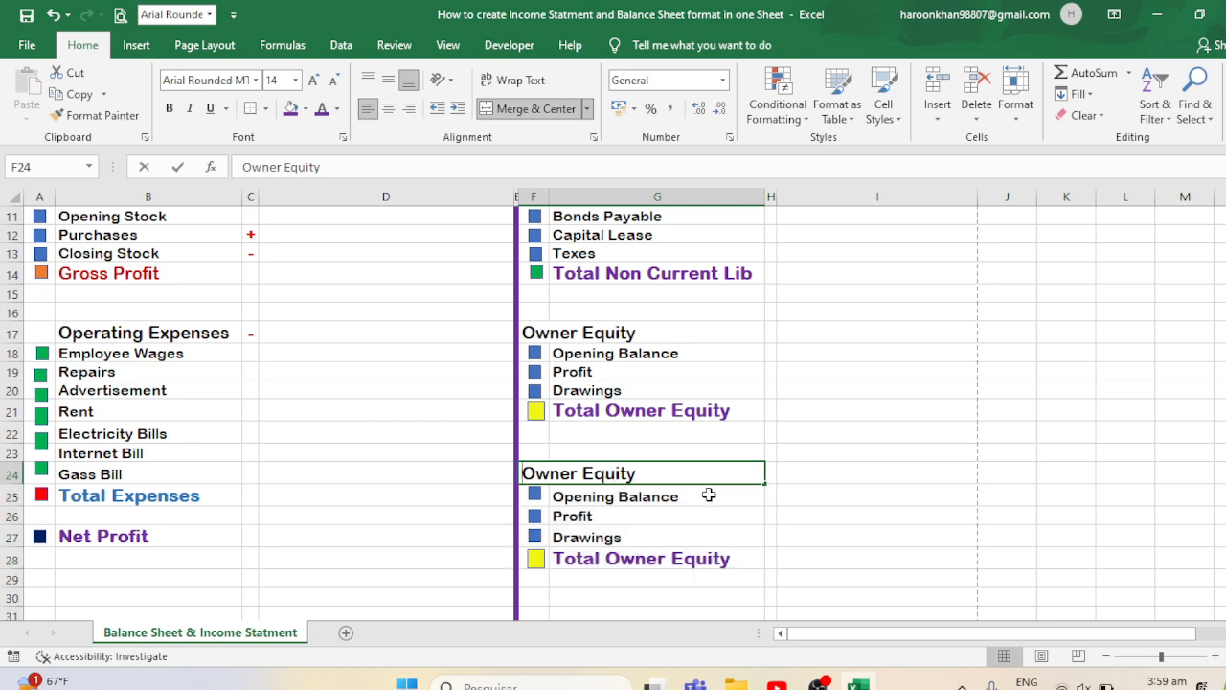
{"action": "type", "text": "Current "}
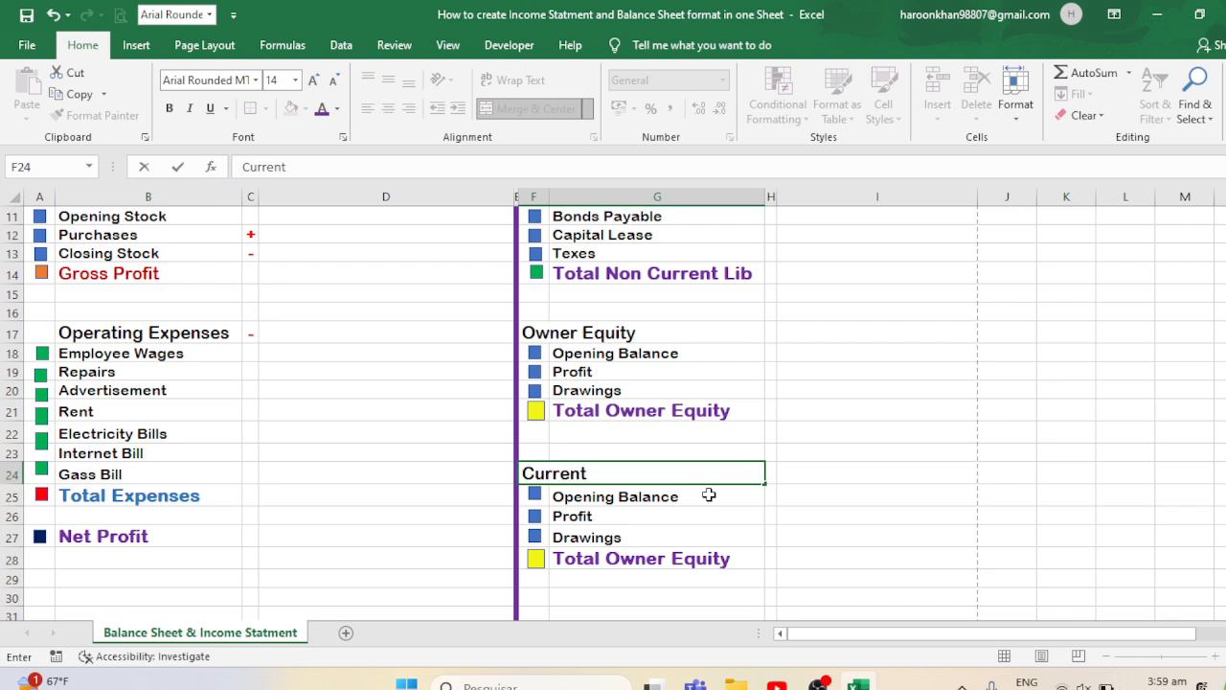
{"action": "type", "text": "Liabilit"}
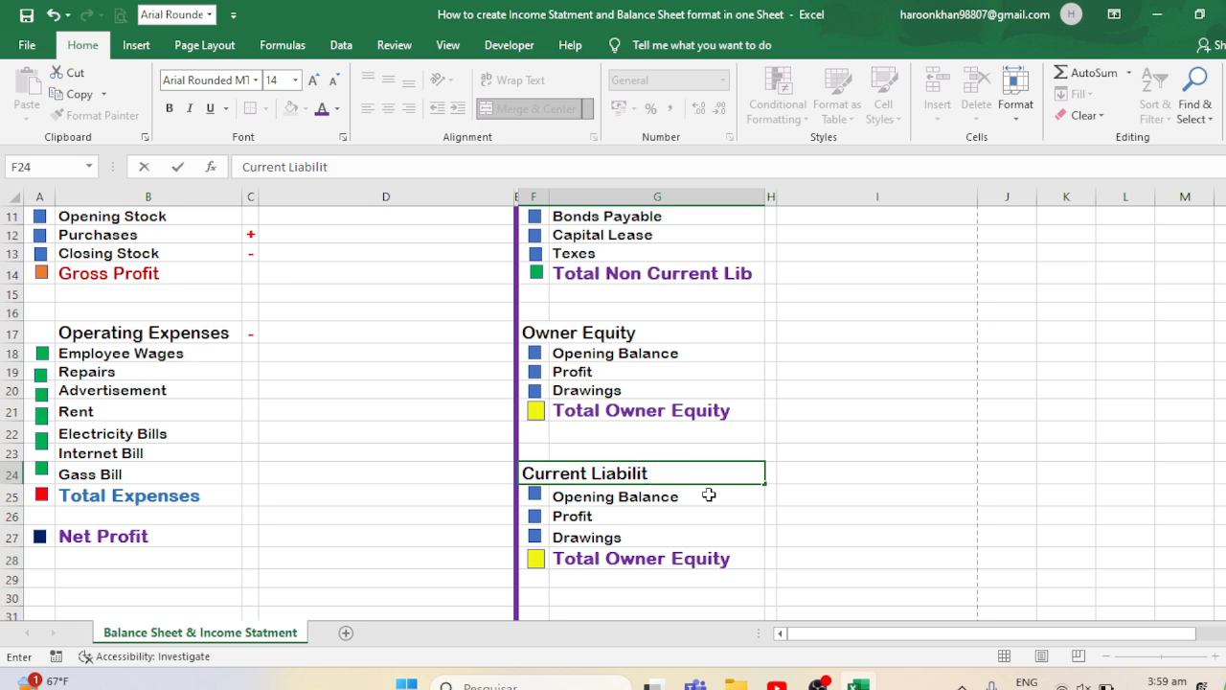
{"action": "type", "text": "yies"}
{"action": "key", "text": "Return"}
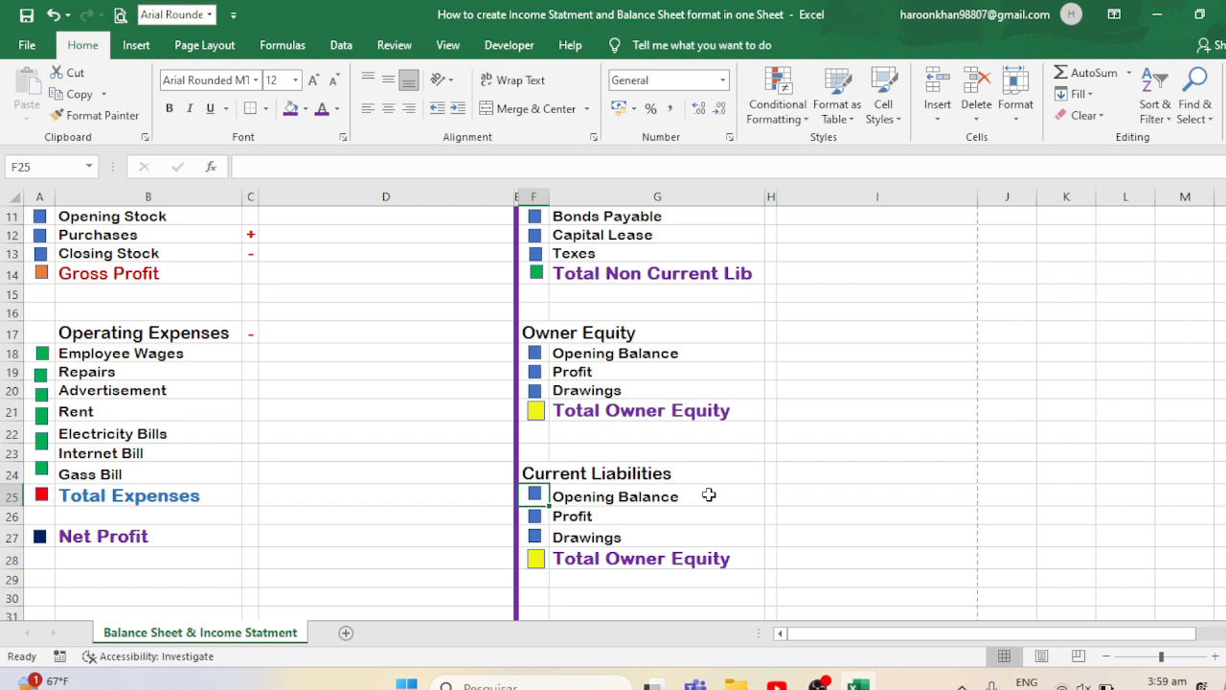
- Replace the first two items under Current Liabilities with "Opening Stock" in G25 and "Sundary Debtors" in G26
{"action": "left_click", "coordinate": [609, 491]}
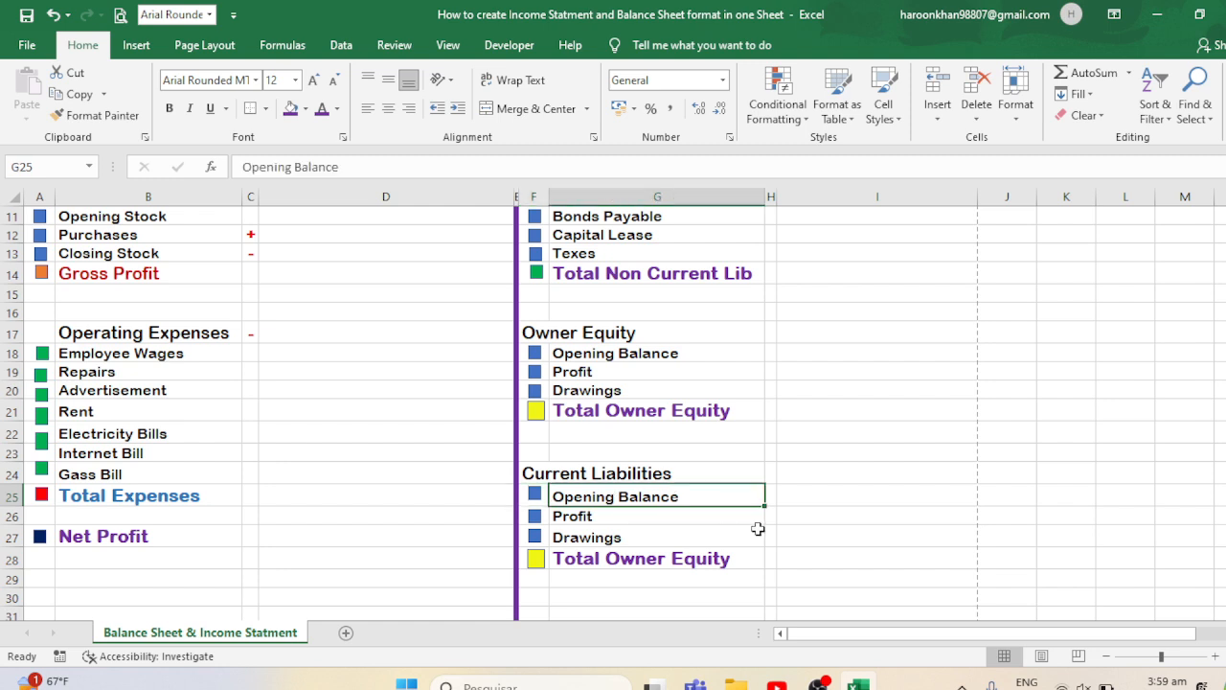
{"action": "type", "text": "O"}
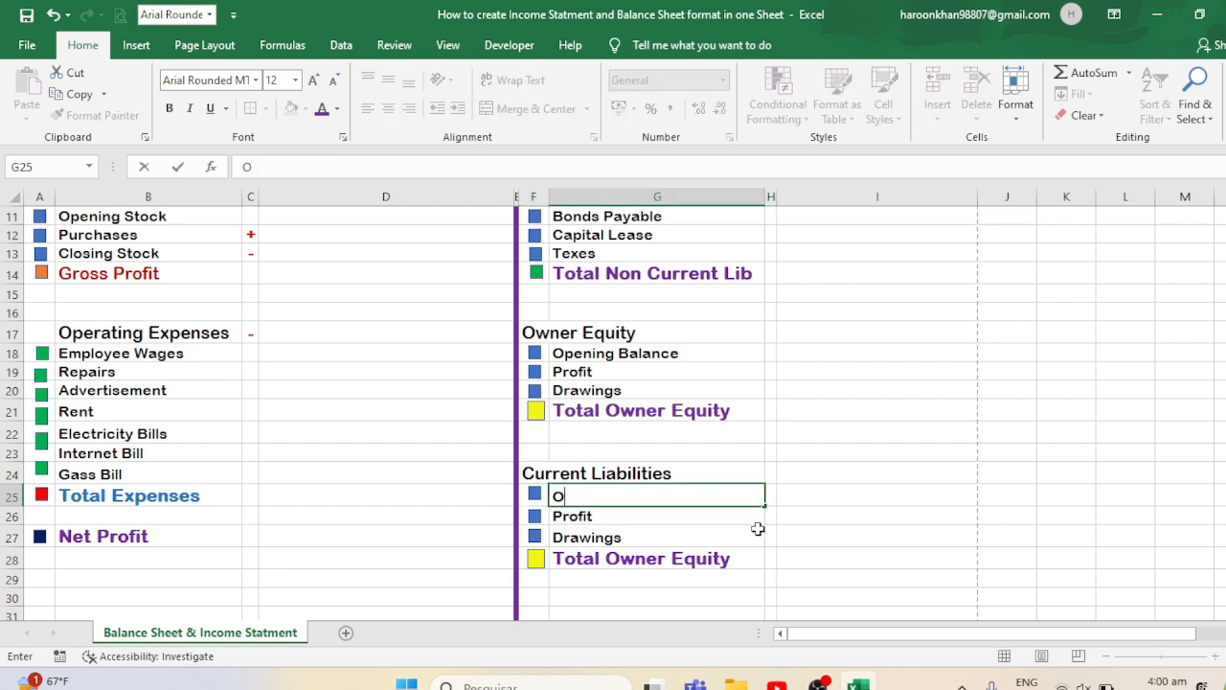
{"action": "type", "text": "pening S"}
{"action": "type", "text": "tock"}
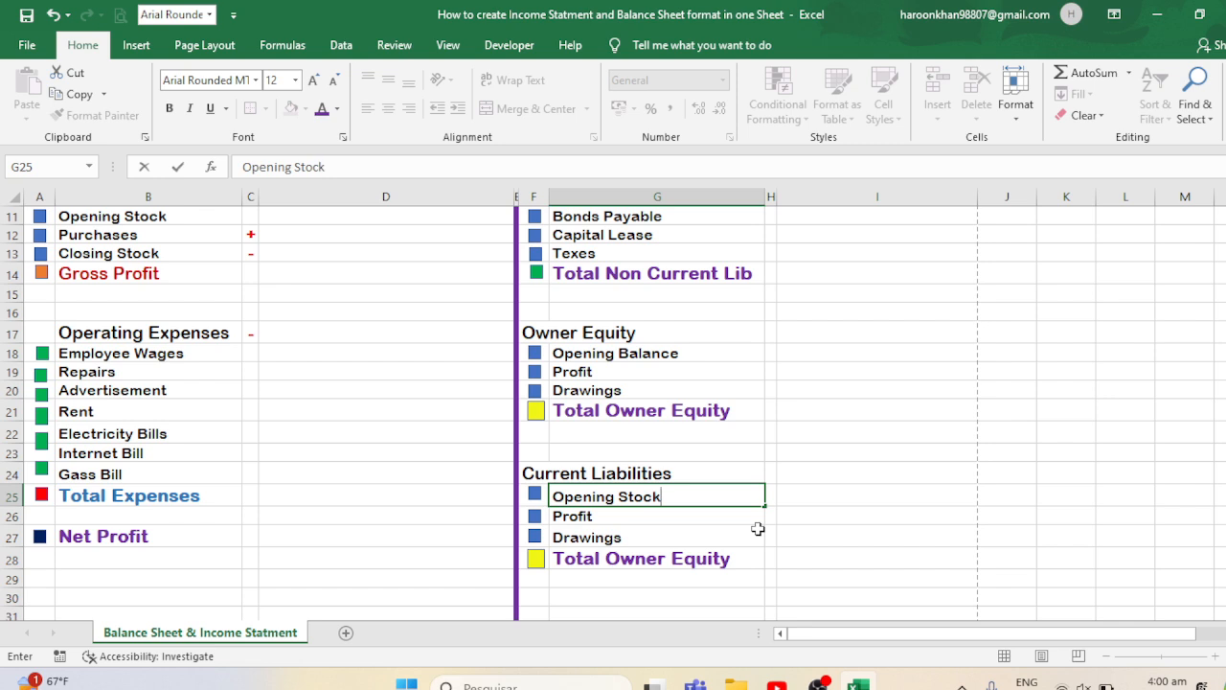
{"action": "key", "text": "Return"}
{"action": "type", "text": "S"}
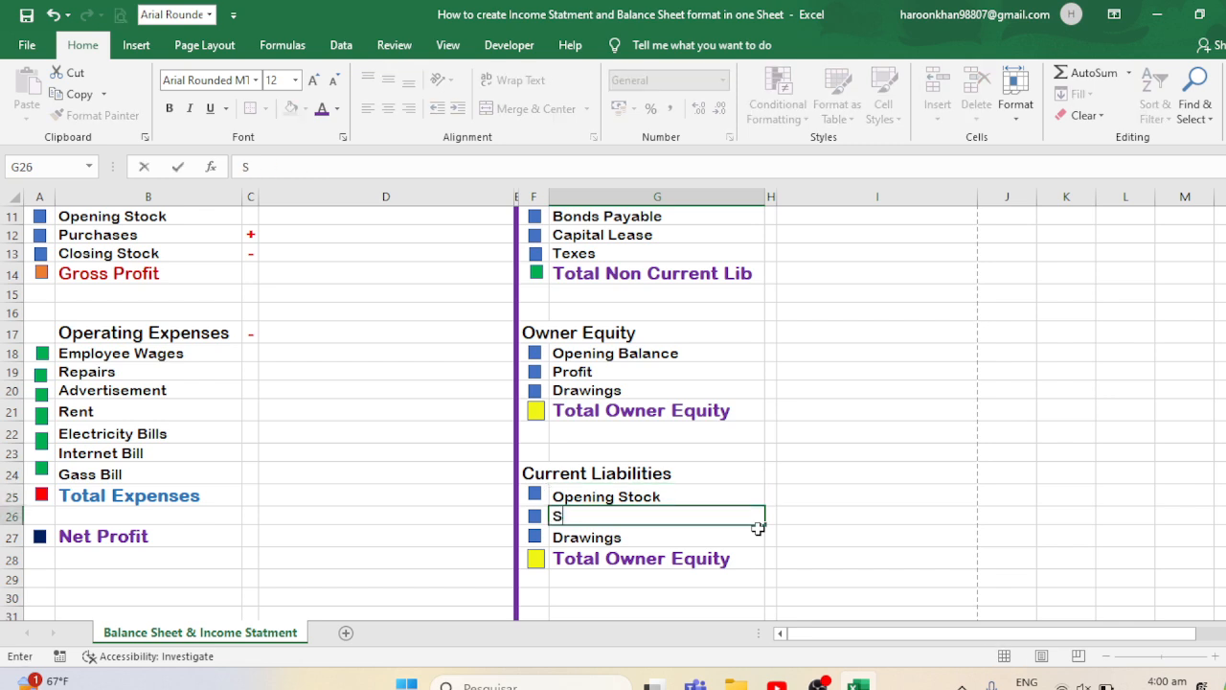
{"action": "type", "text": "undary Debtors"}
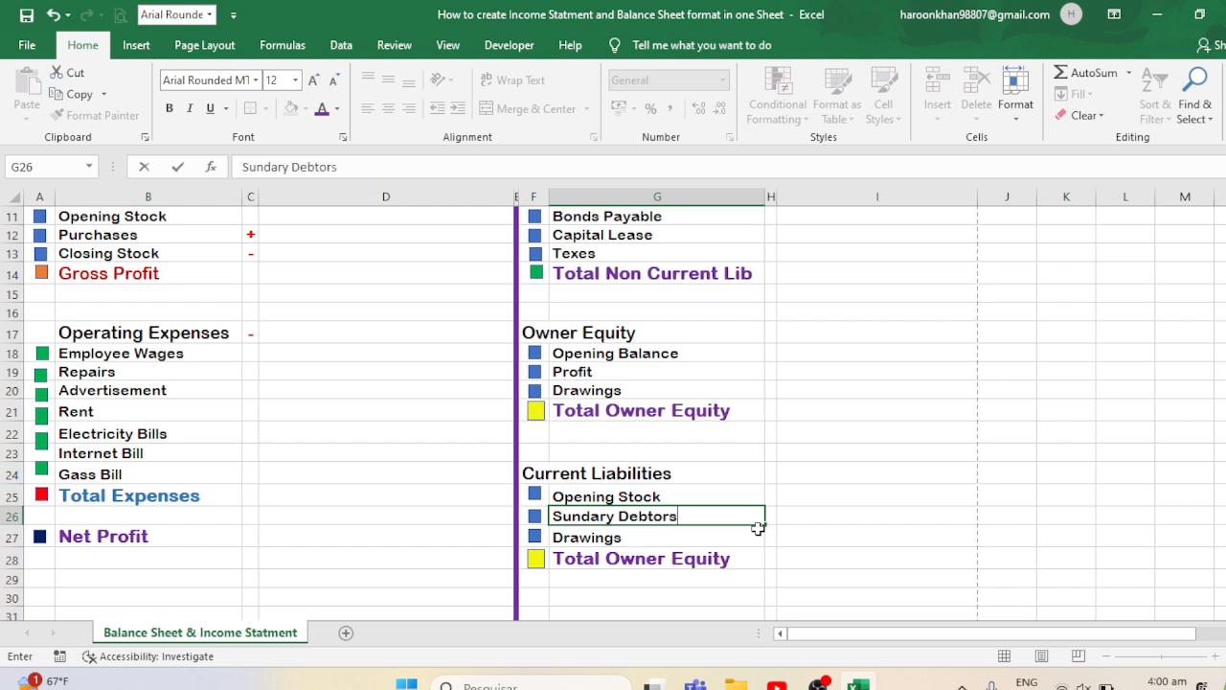
{"action": "key", "text": "Return"}
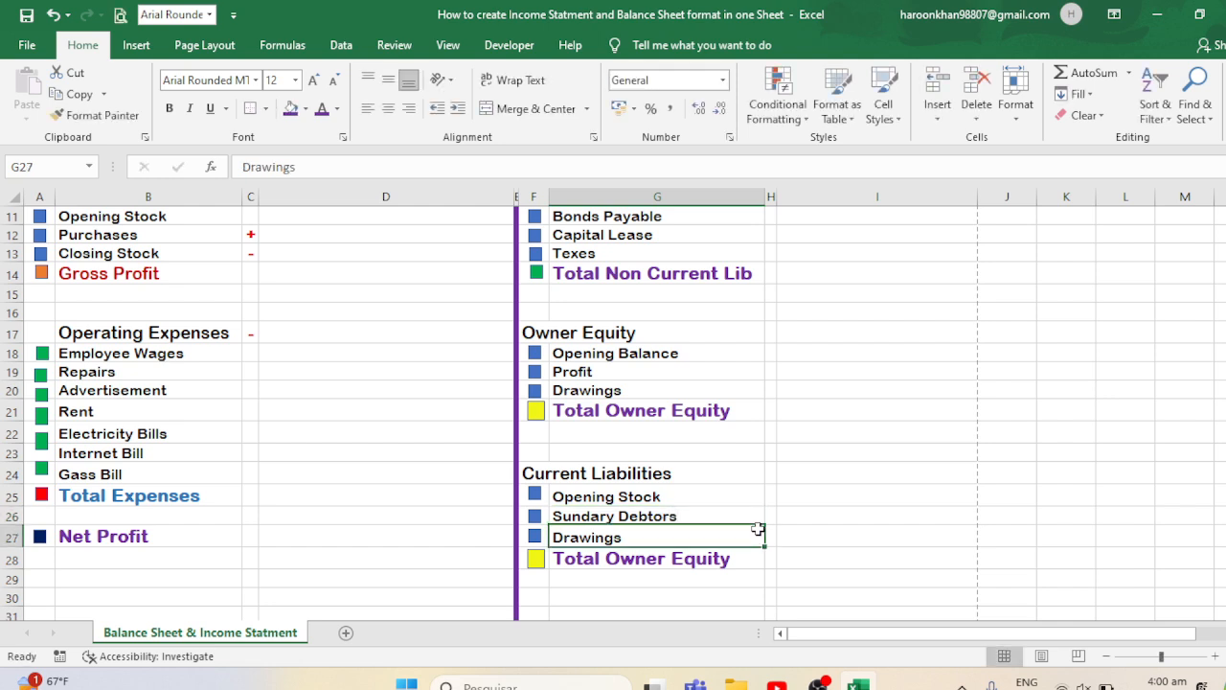
{"action": "type", "text": "Dr"}
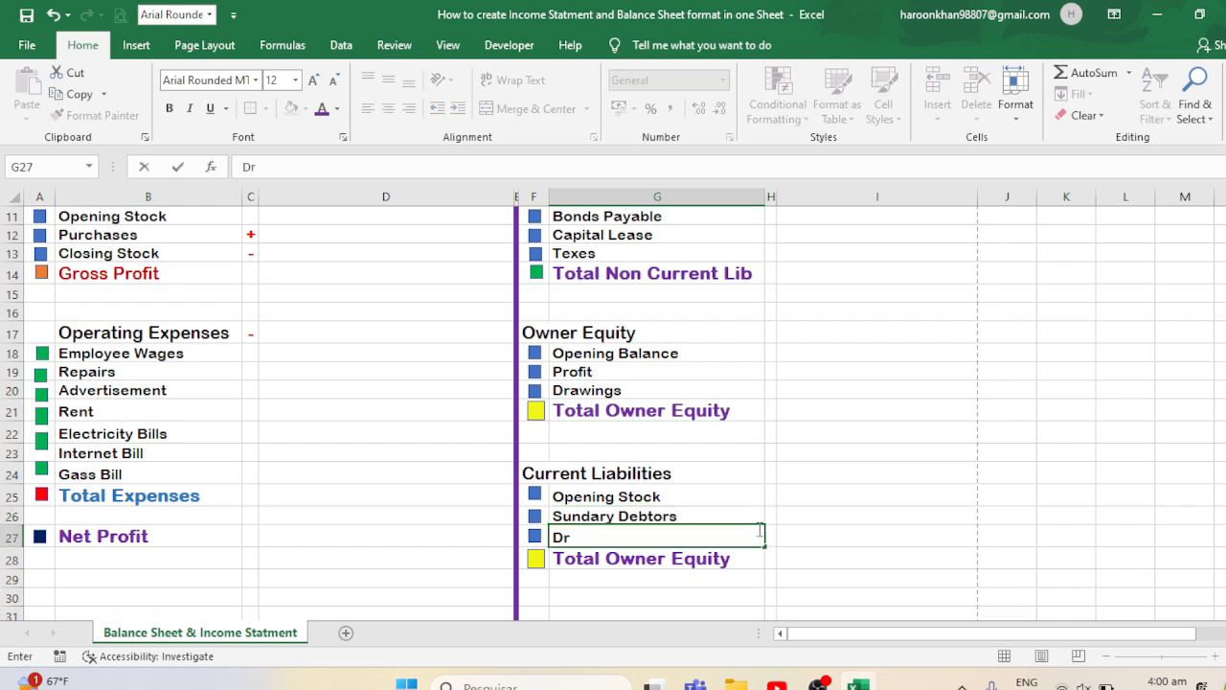
{"action": "key", "text": "ctrl+z"}
{"action": "key", "text": "ctrl+z"}
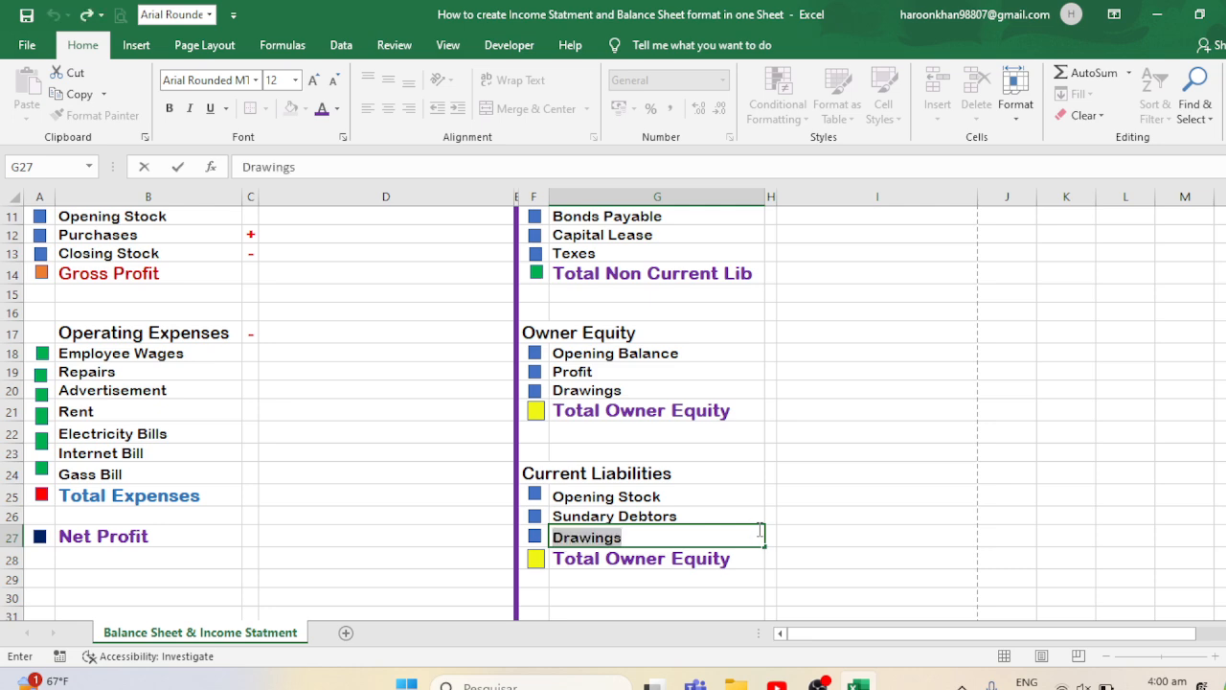
{"action": "left_click", "coordinate": [803, 551]}
- Replace the total label in G28 with "Total Current Liabilities" and widen column G to fit it
{"action": "left_click", "coordinate": [678, 559]}
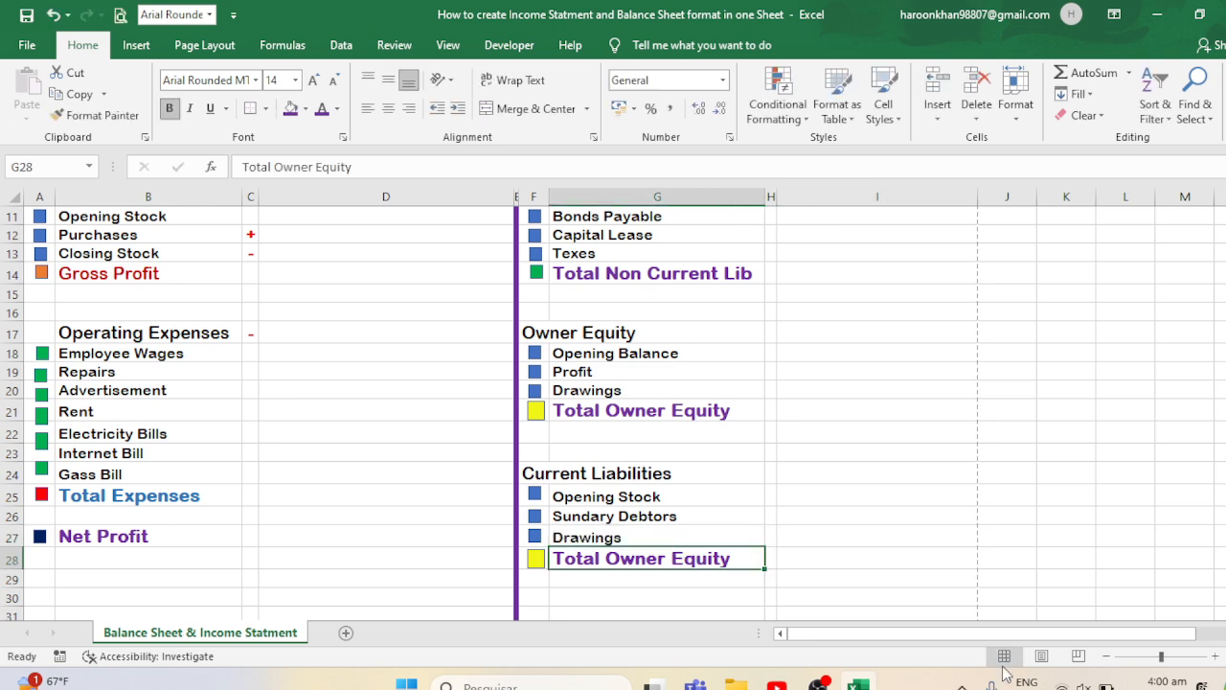
{"action": "type", "text": "Total"}
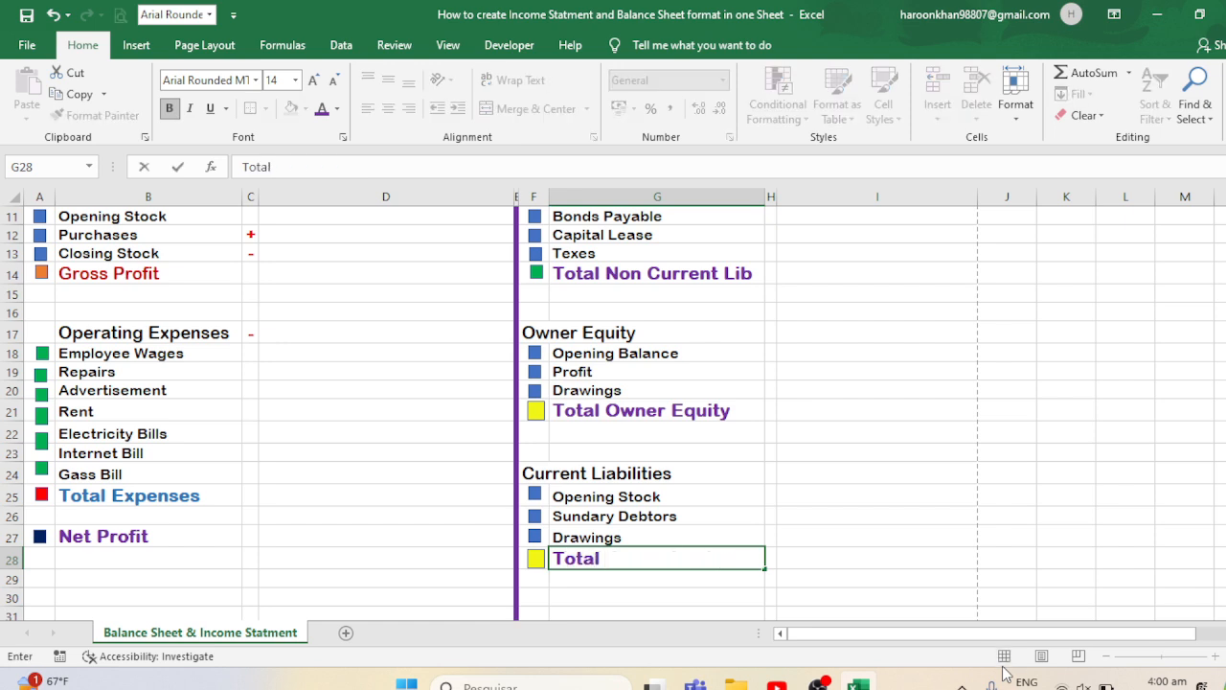
{"action": "type", "text": " Current Liab"}
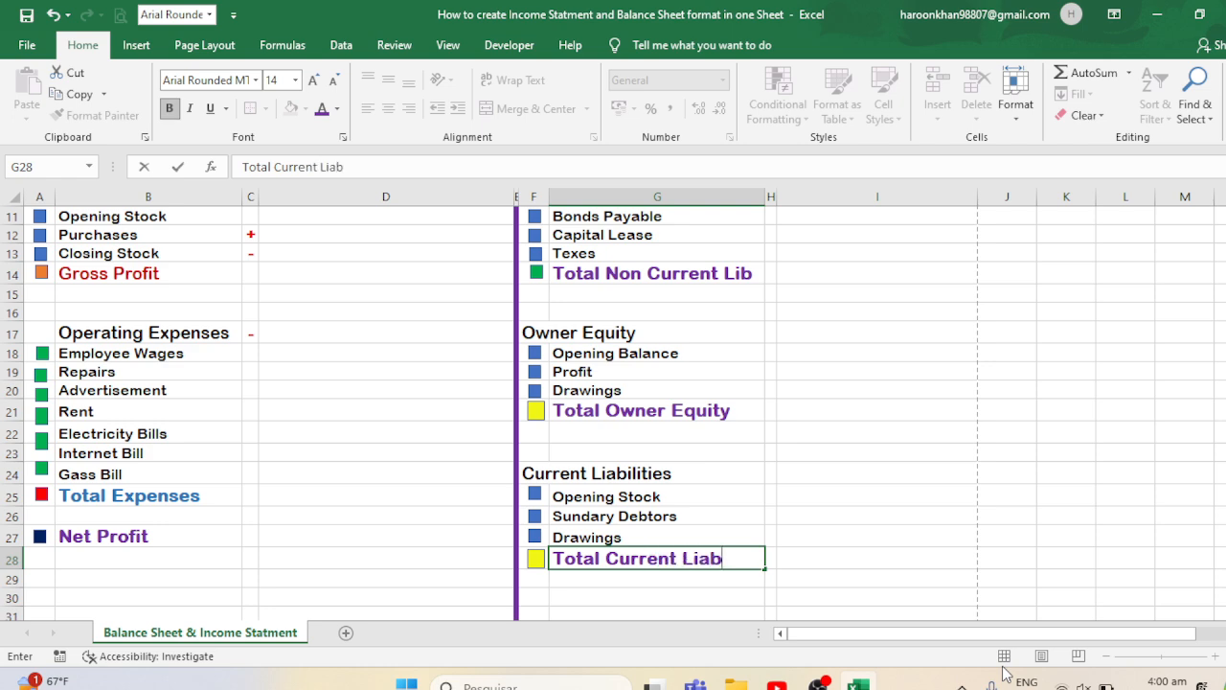
{"action": "type", "text": "ilities"}
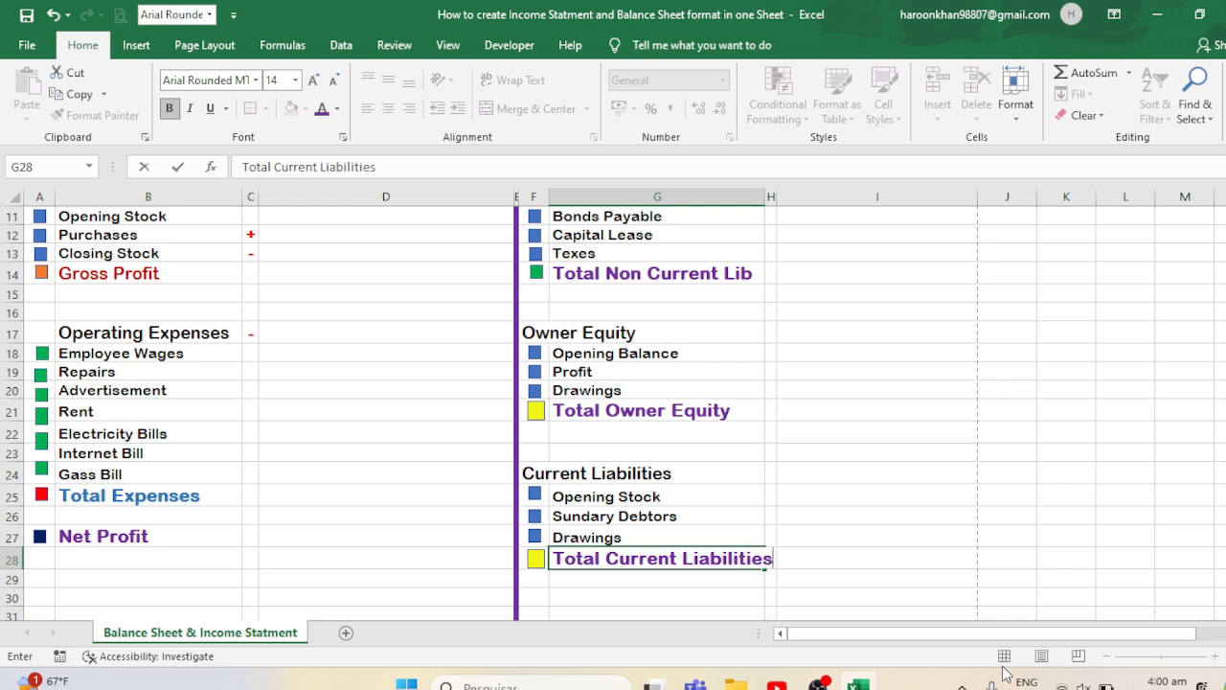
{"action": "left_click", "coordinate": [908, 514]}
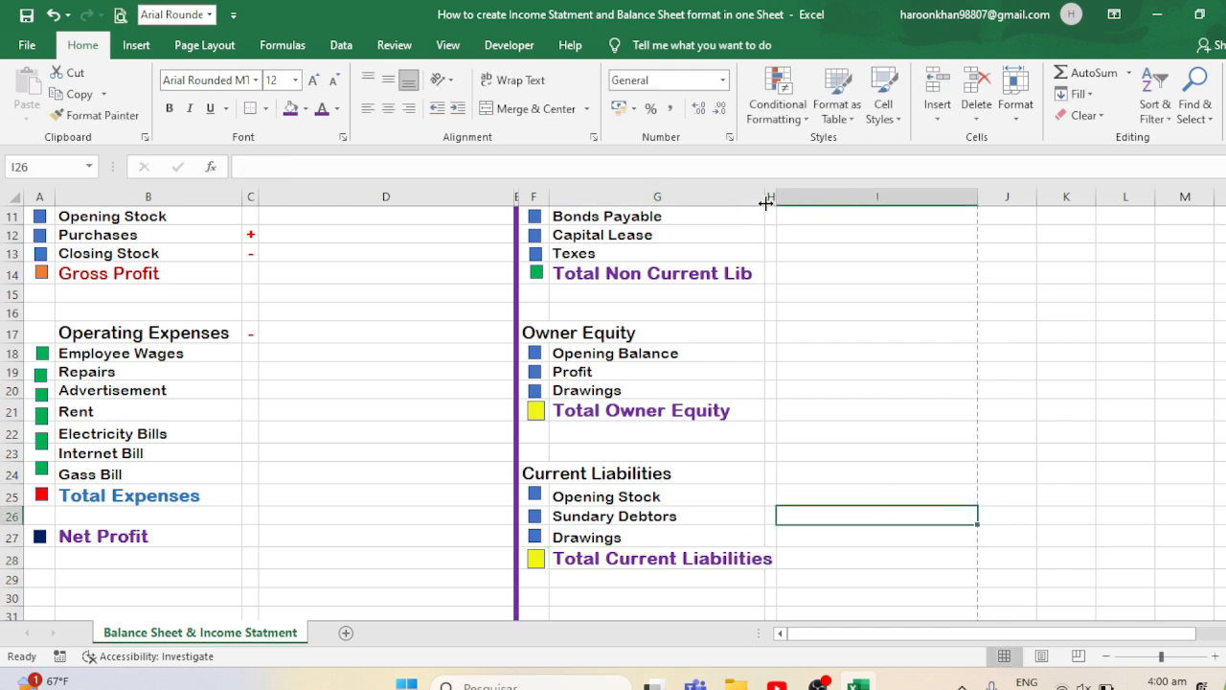
{"action": "left_click_drag", "start_coordinate": [767, 202], "coordinate": [783, 197]}
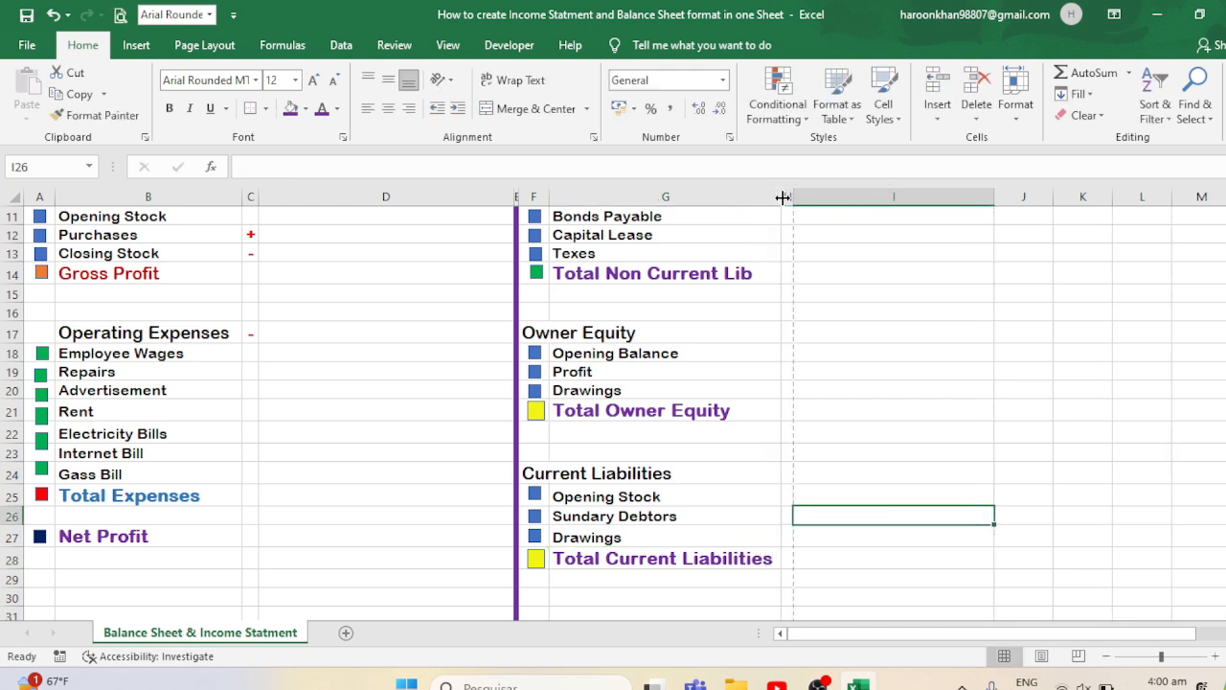
{"action": "left_click", "coordinate": [871, 354]}
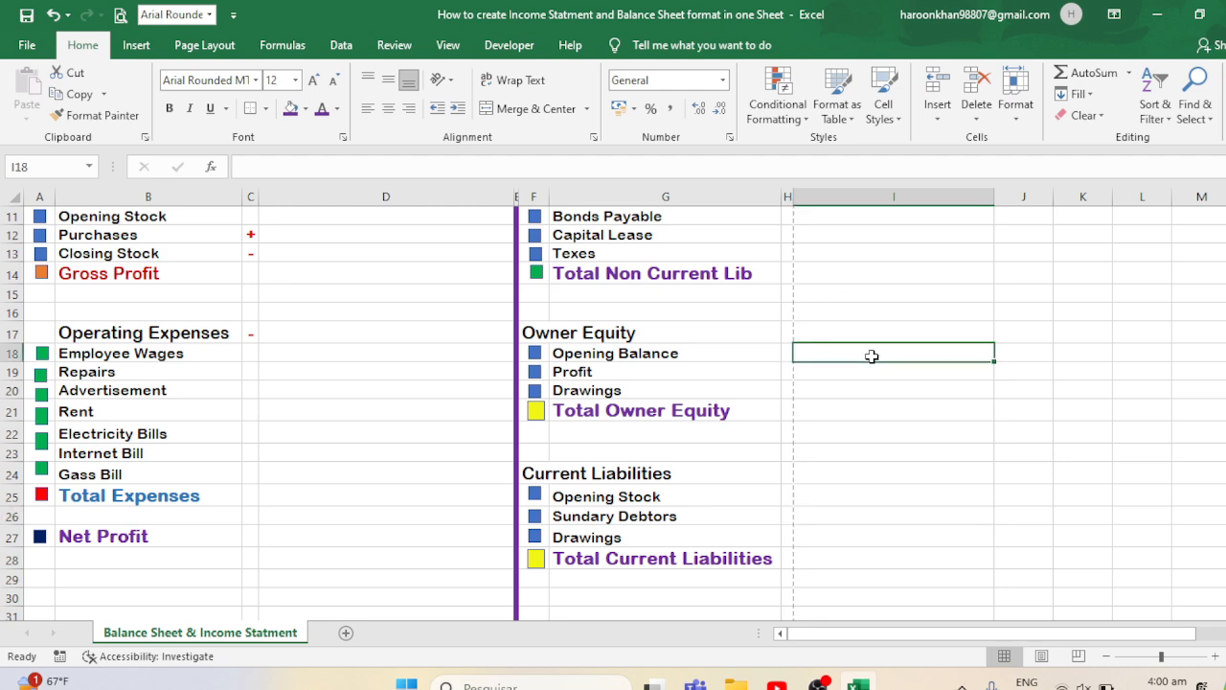
- Fill the square beside Total Current Liabilities in F28 with dark orange
{"action": "left_click", "coordinate": [537, 561]}
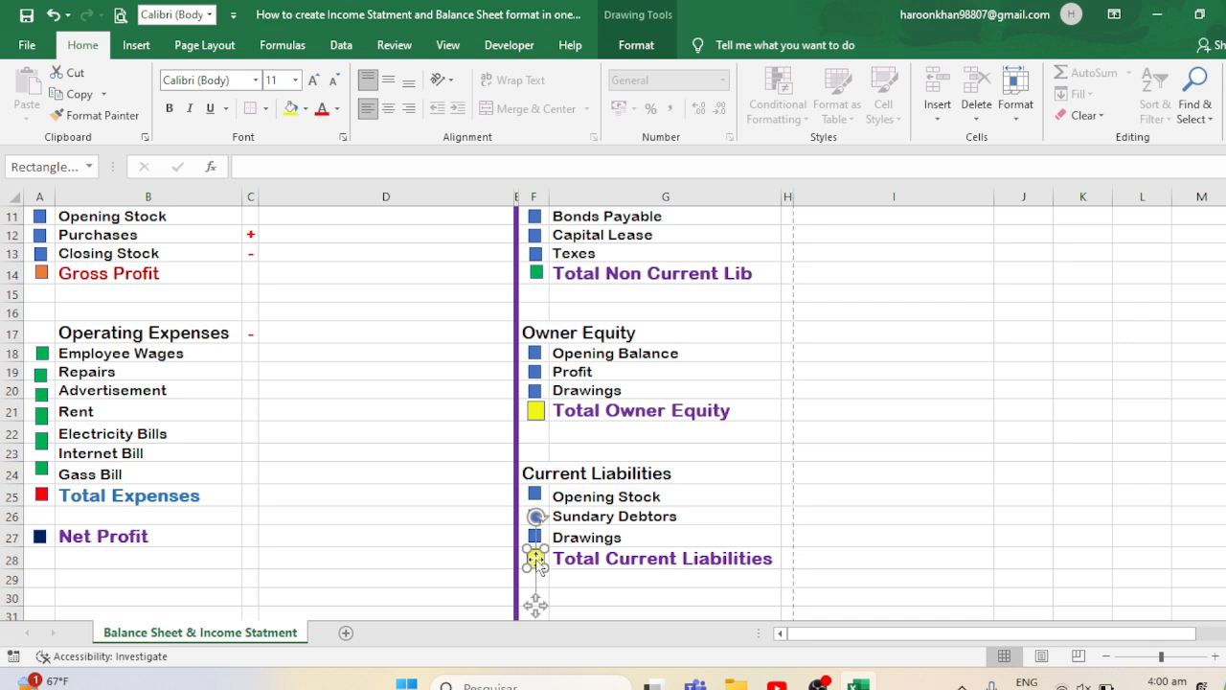
{"action": "left_click", "coordinate": [305, 110]}
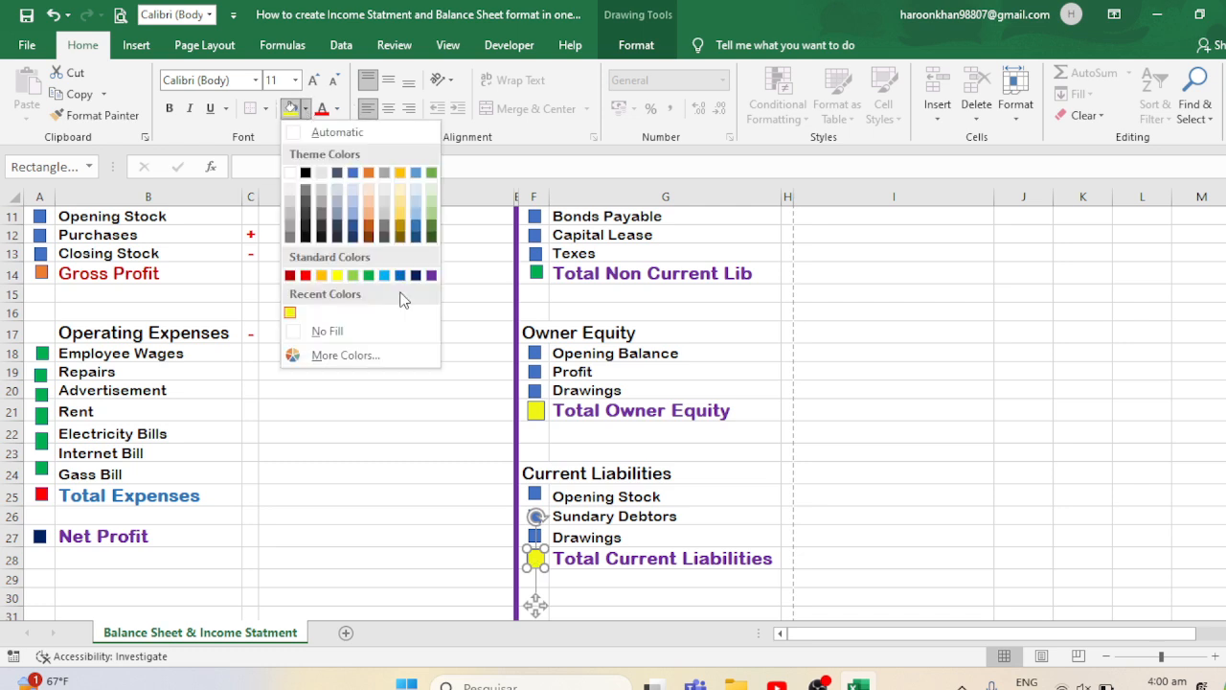
{"action": "left_click", "coordinate": [369, 230]}
{"action": "left_click", "coordinate": [811, 479]}
- Fill the square beside Total Owner Equity in F21 with the standard orange
{"action": "left_click", "coordinate": [542, 412]}
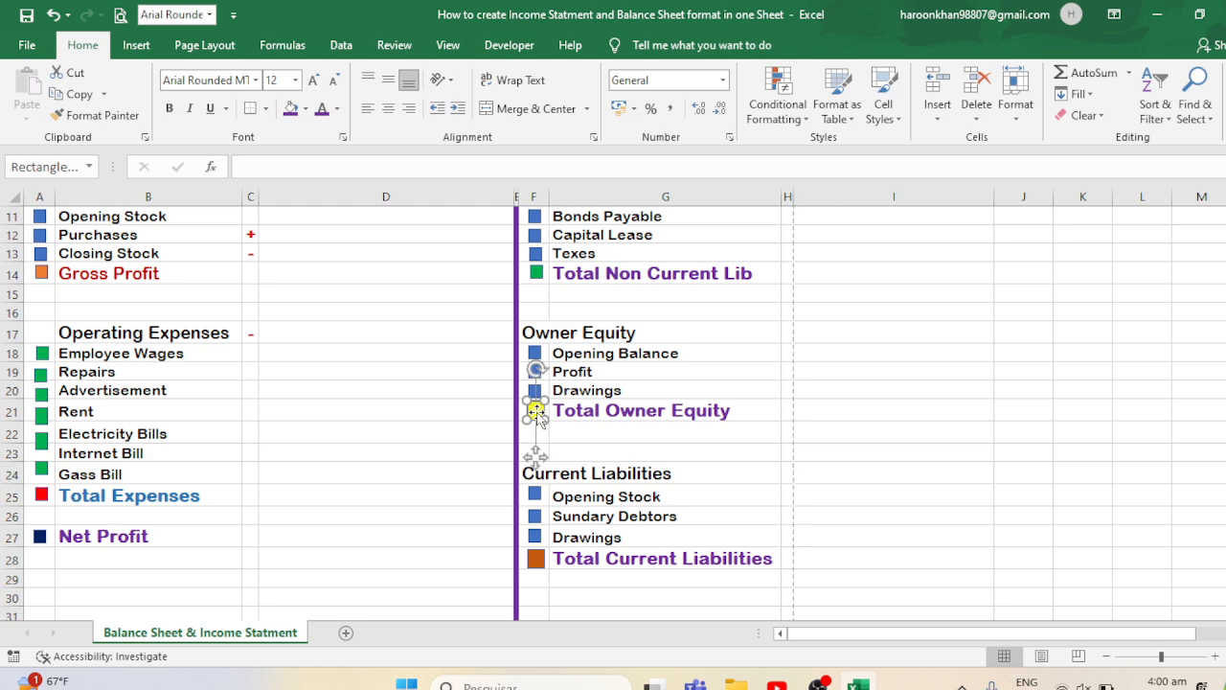
{"action": "left_click", "coordinate": [306, 108]}
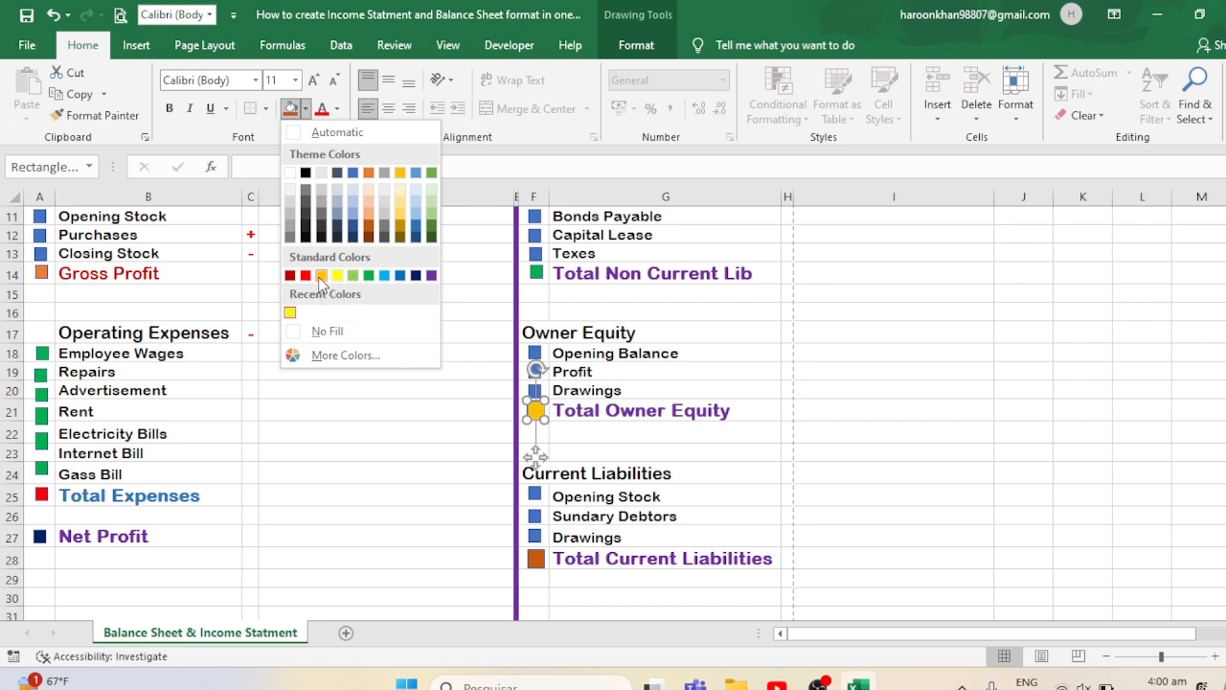
{"action": "left_click", "coordinate": [321, 276]}
{"action": "left_click", "coordinate": [815, 432]}
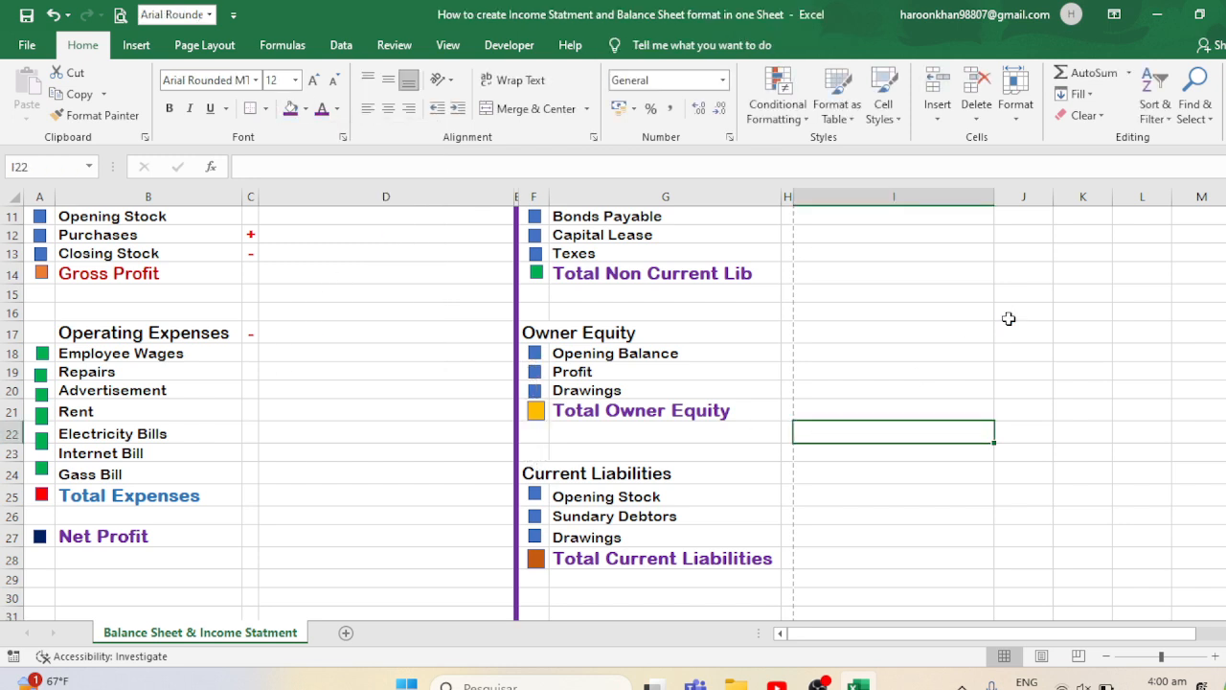
{"action": "left_click", "coordinate": [363, 549]}
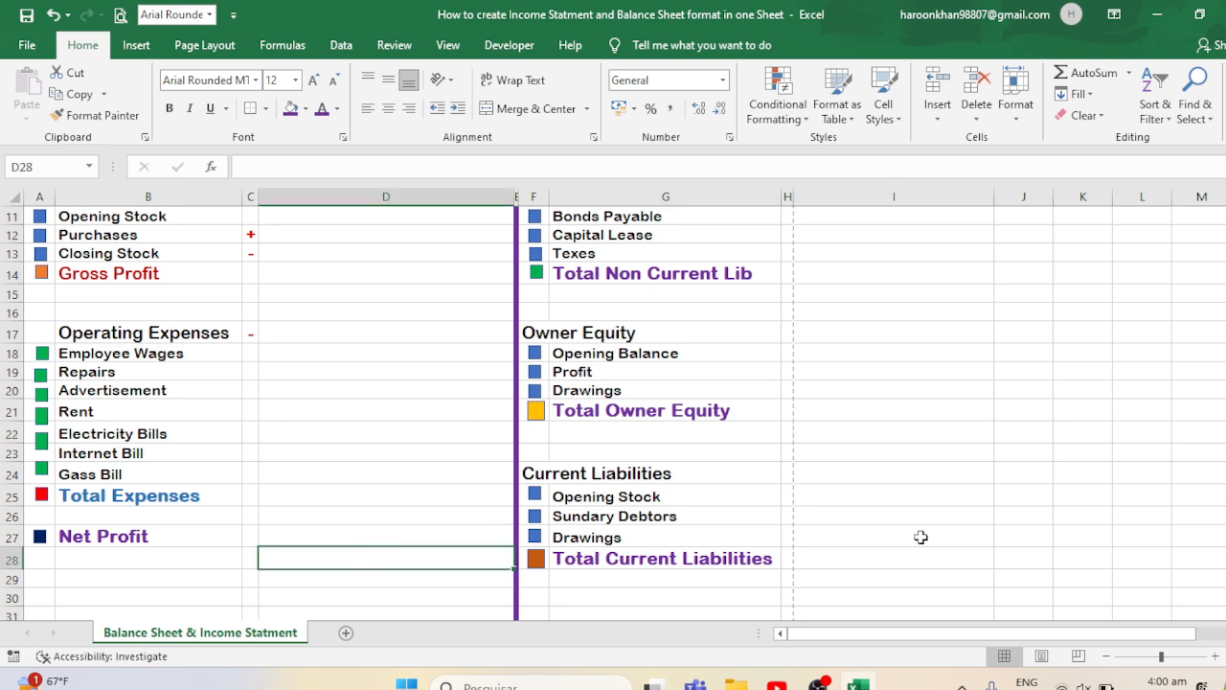
- Narrow column D slightly to fit both statements on the first printed page, checking the print preview before and after
{"action": "key", "text": "ctrl+p"}
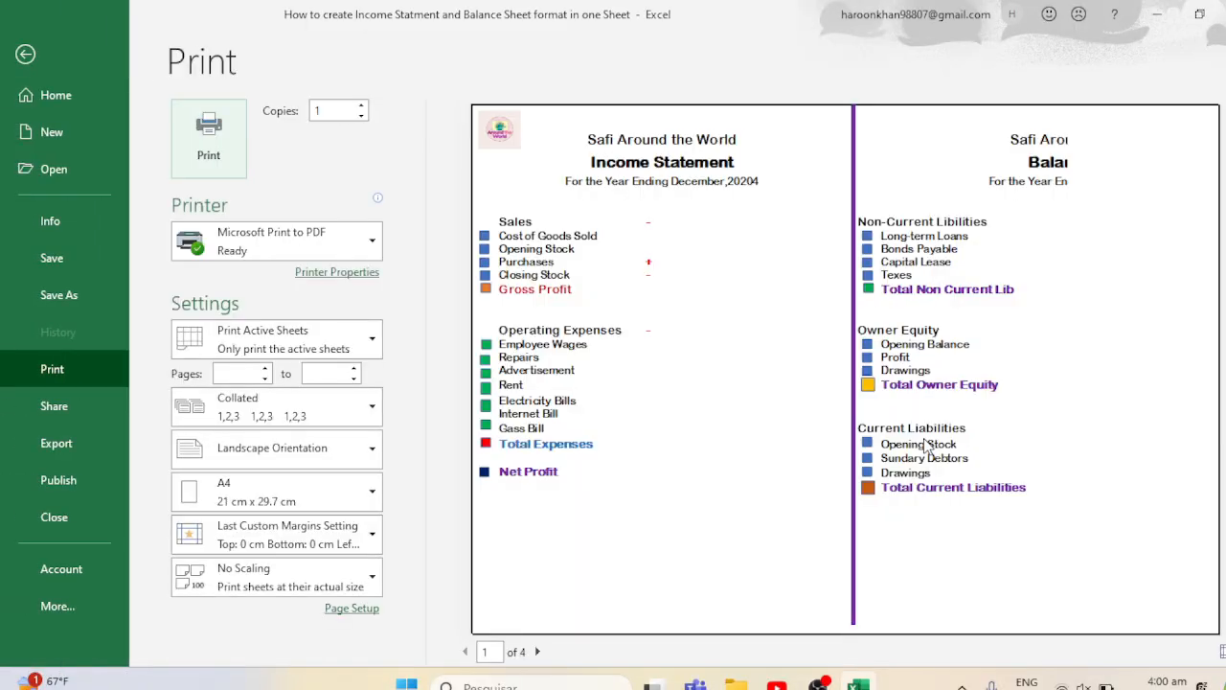
{"action": "left_click", "coordinate": [26, 54]}
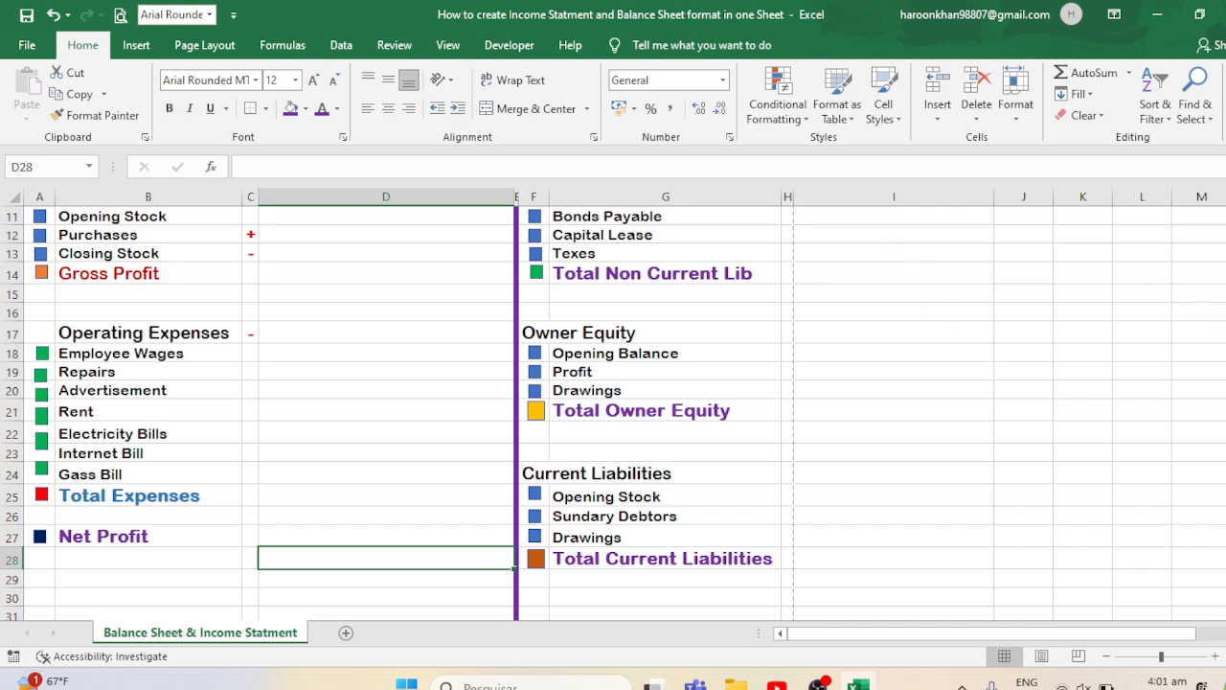
{"action": "left_click_drag", "start_coordinate": [1225, 304], "coordinate": [1225, 225]}
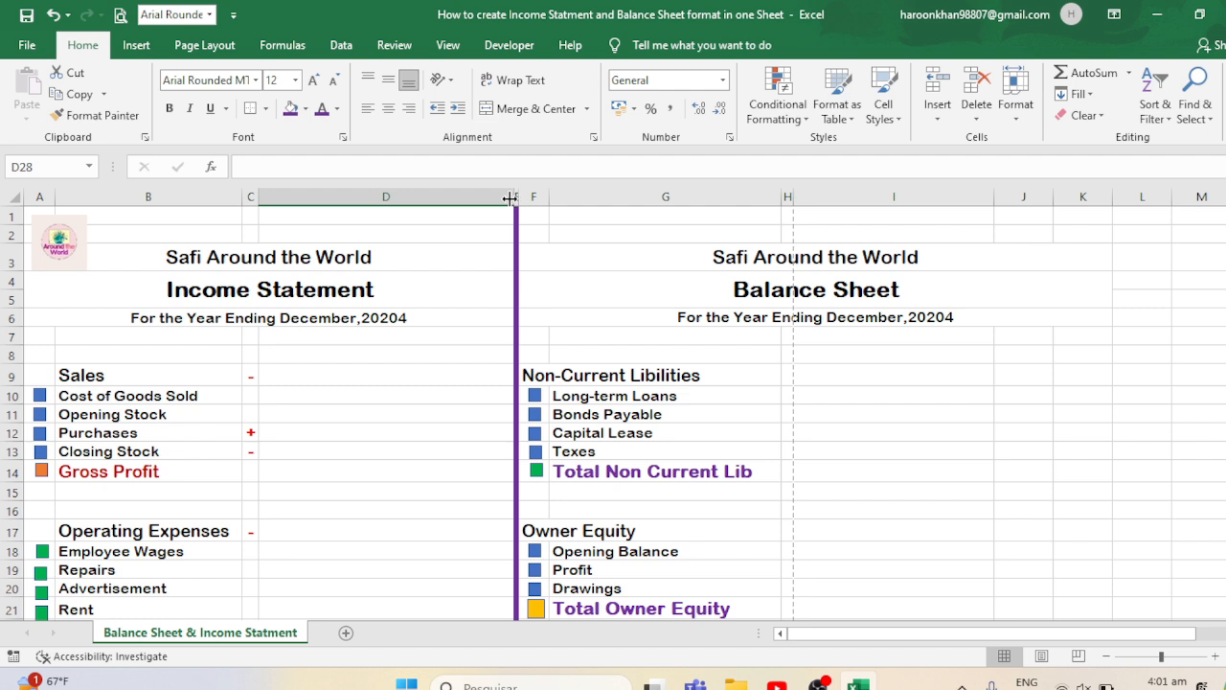
{"action": "left_click_drag", "start_coordinate": [511, 198], "coordinate": [496, 199]}
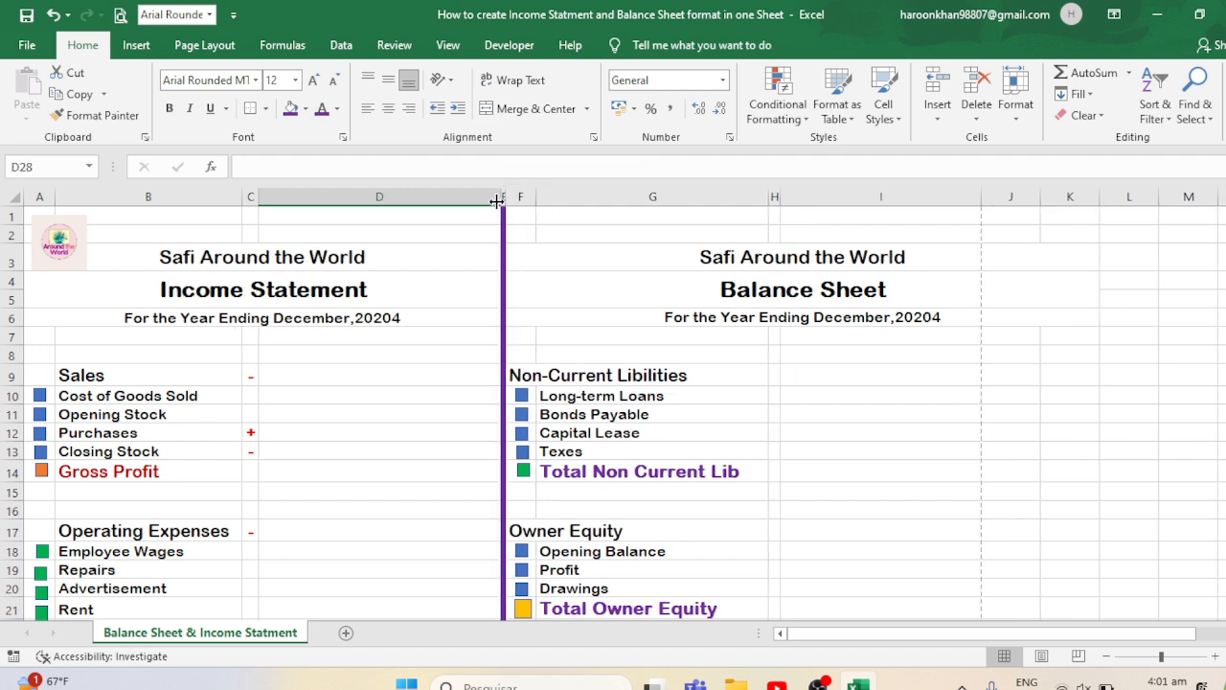
{"action": "key", "text": "ctrl+p"}
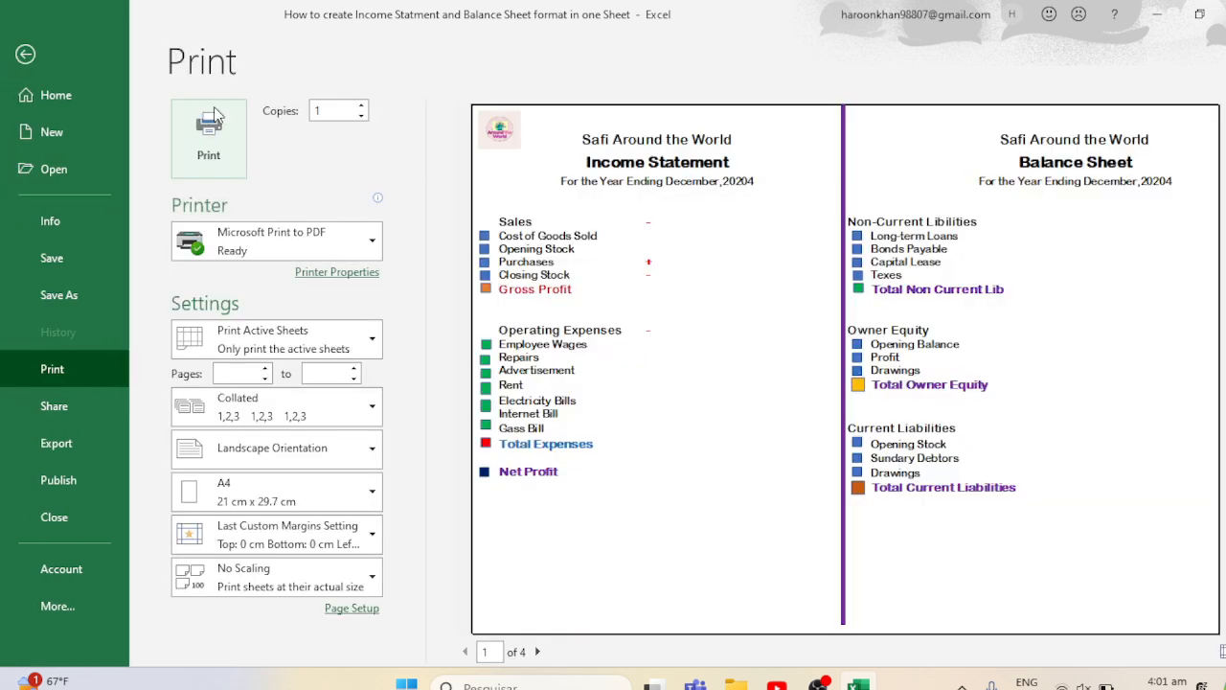
{"action": "left_click", "coordinate": [25, 54]}
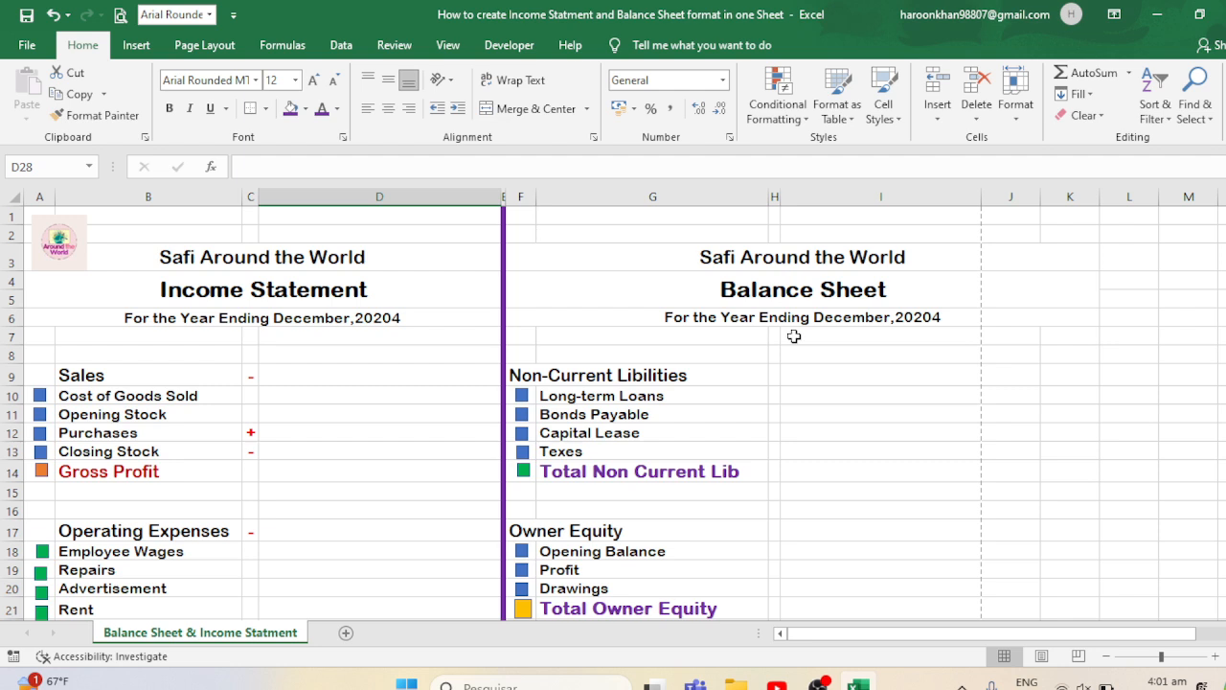
- Insert two blank rows above row 1 and check the page layout in the print preview
{"action": "left_click", "coordinate": [8, 219]}
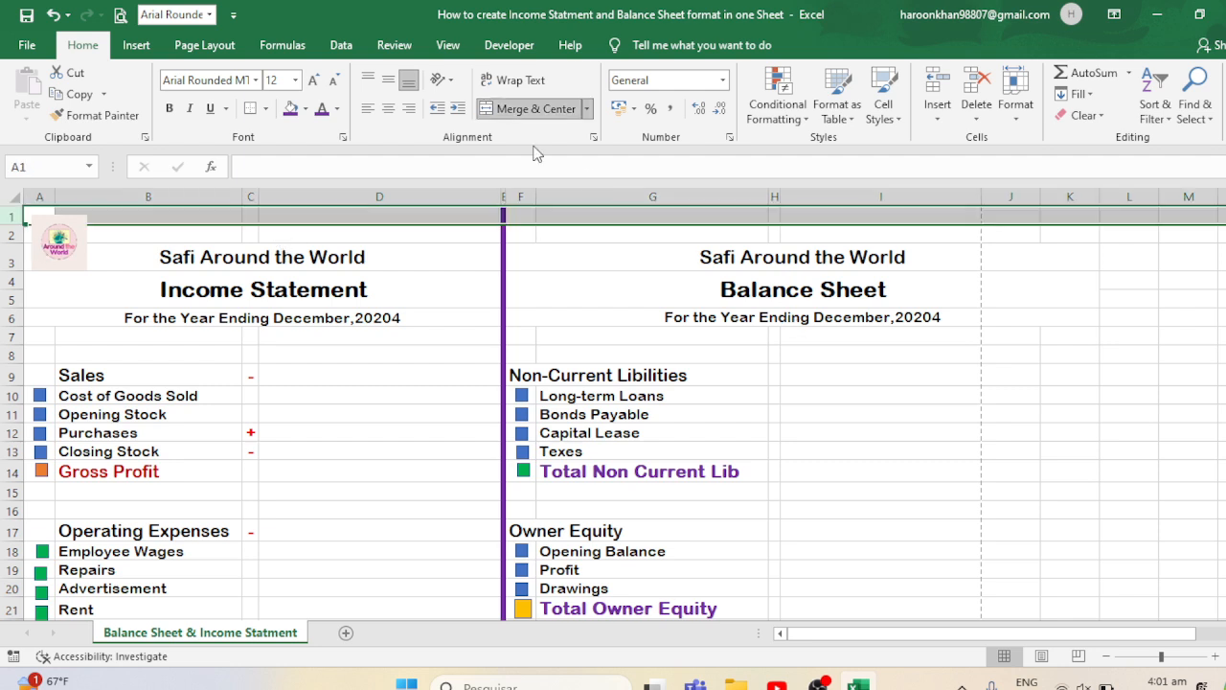
{"action": "left_click", "coordinate": [934, 84]}
{"action": "left_click", "coordinate": [934, 84]}
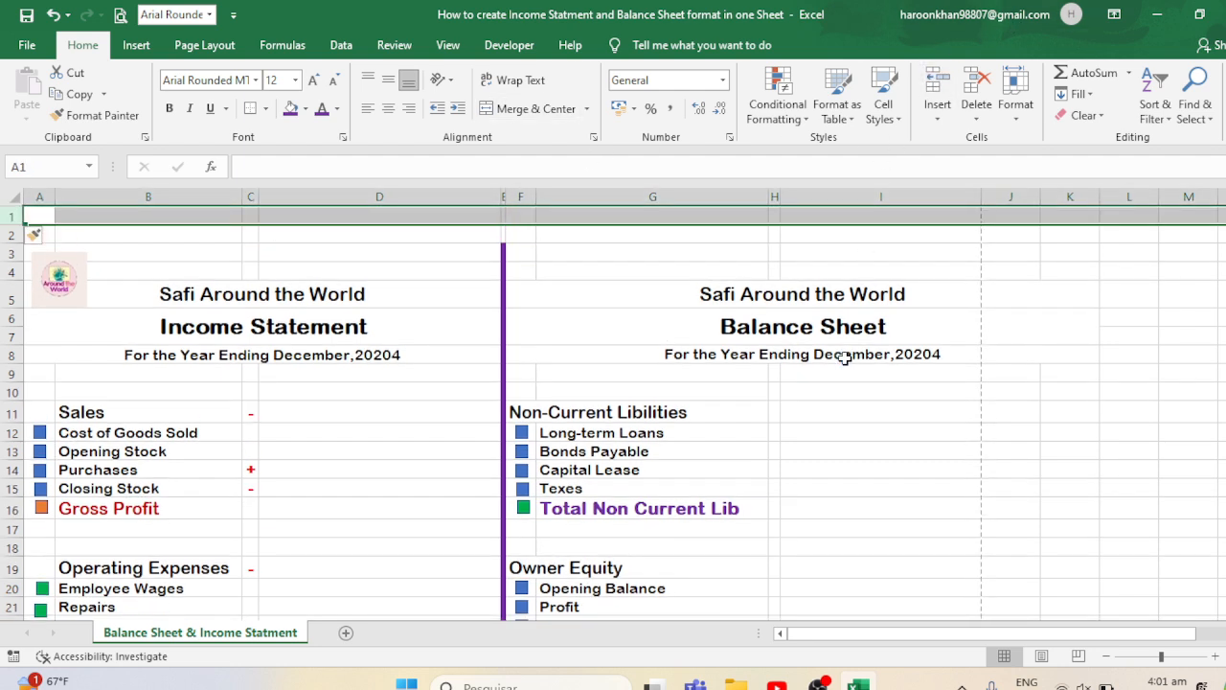
{"action": "key", "text": "ctrl+p"}
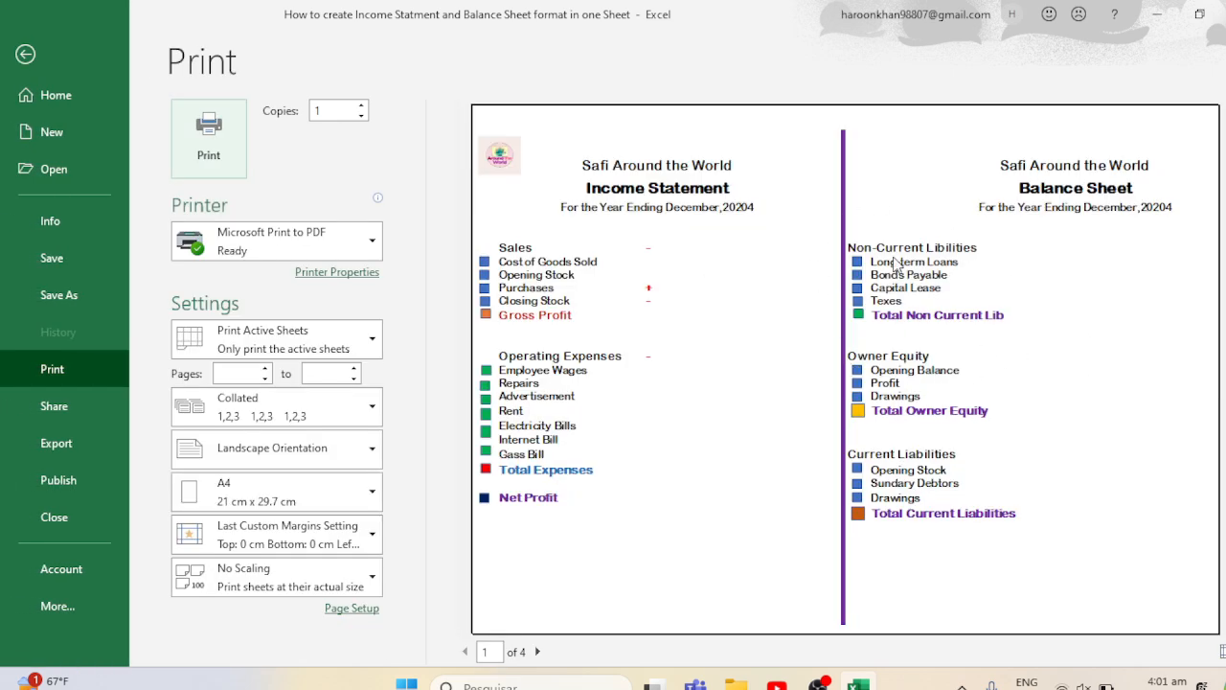
{"action": "left_click", "coordinate": [25, 54]}
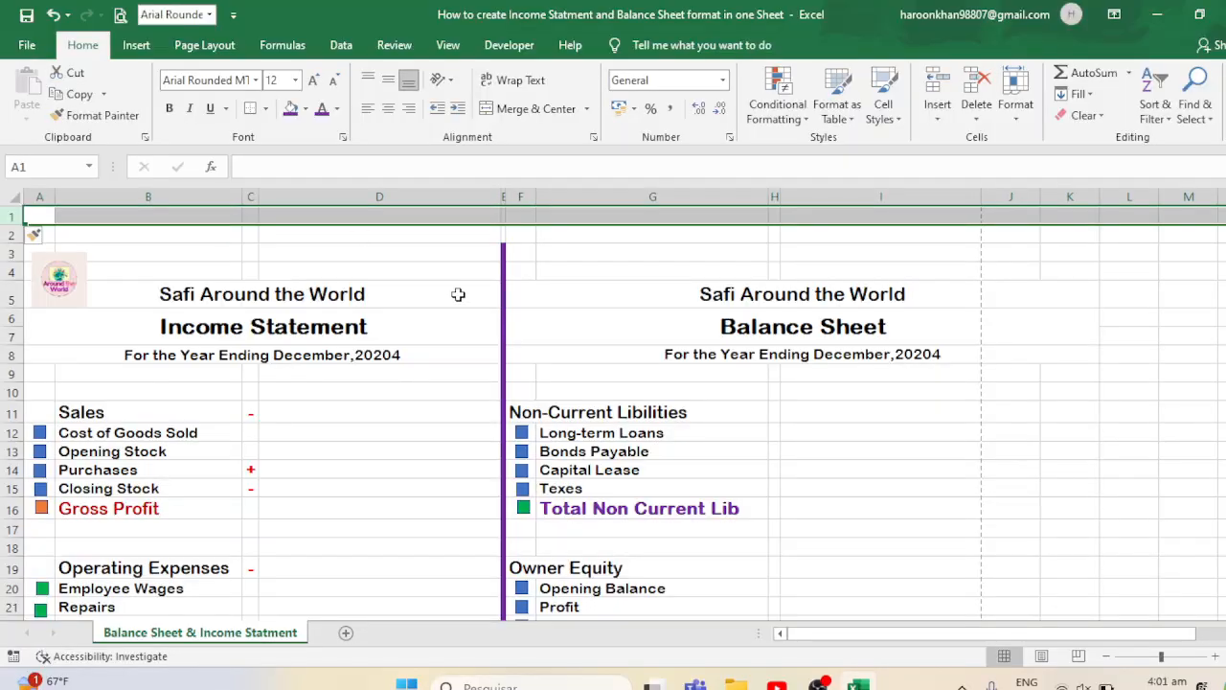
- Merge the divider column E from row 1 downward into one cell and fill it with purple
{"action": "left_click", "coordinate": [402, 254]}
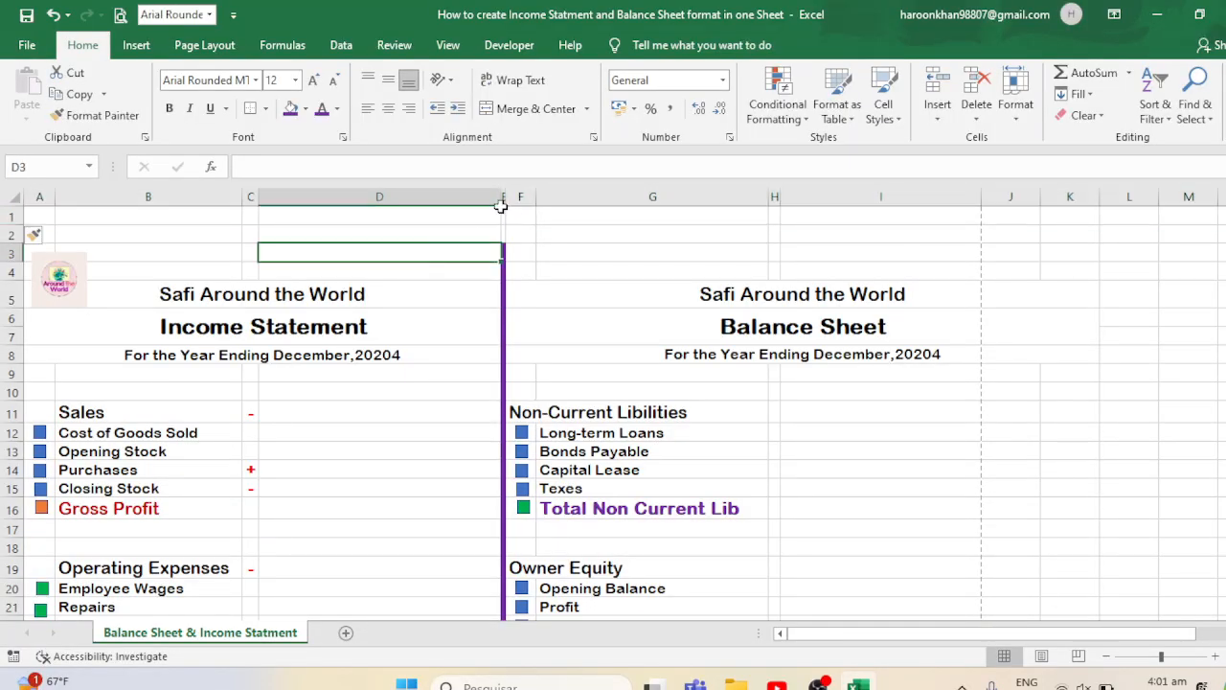
{"action": "left_click", "coordinate": [499, 213]}
{"action": "key", "text": "Right"}
{"action": "key", "text": "shift+Down"}
{"action": "key", "text": "shift+Down"}
{"action": "key", "text": "shift+Down"}
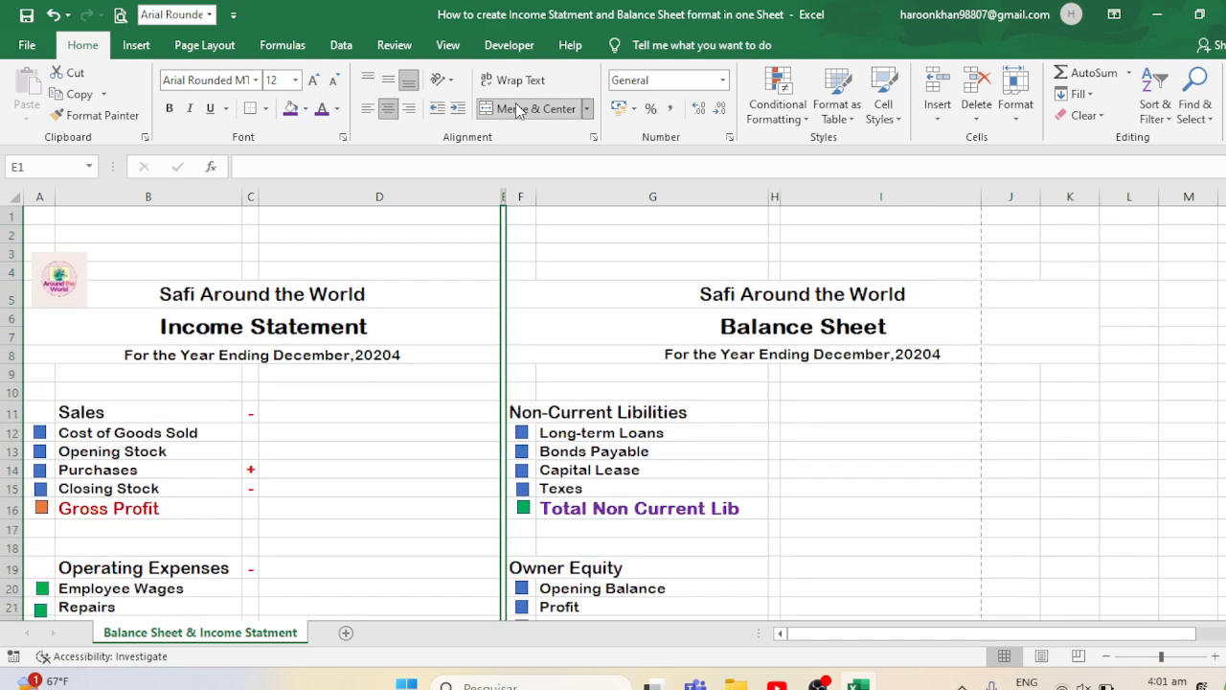
{"action": "scroll", "coordinate": [516, 233], "scroll_direction": "up", "scroll_amount": 20}
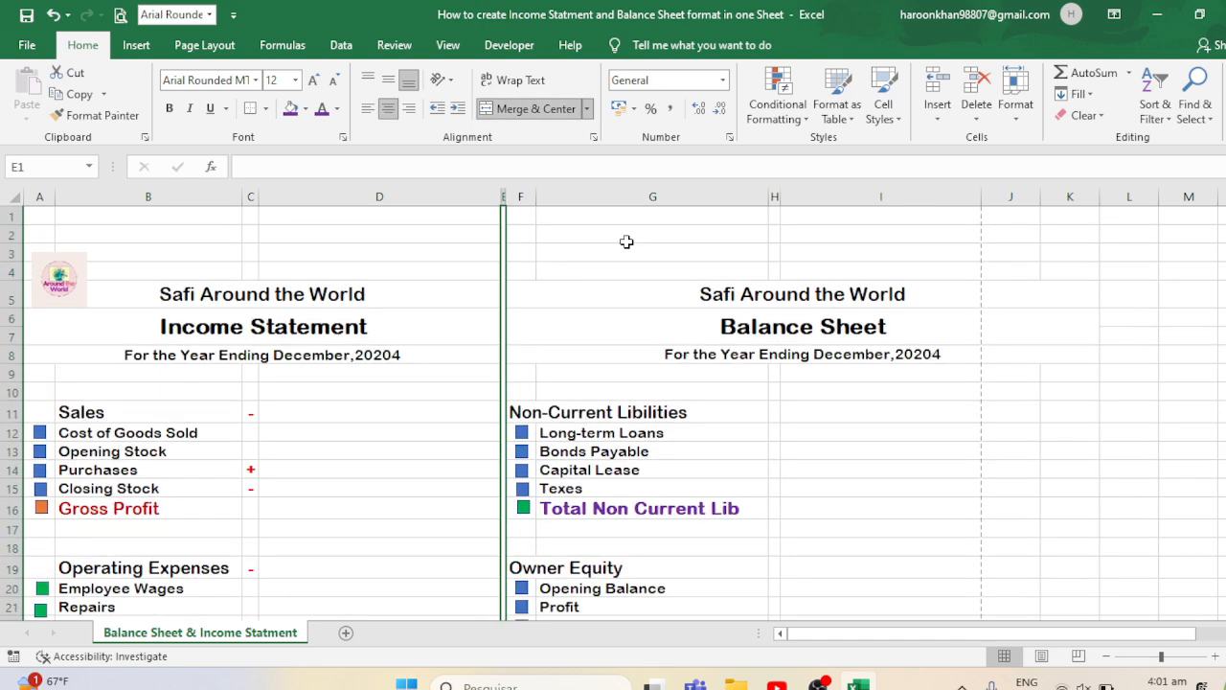
{"action": "left_click", "coordinate": [290, 108]}
{"action": "left_click", "coordinate": [716, 297]}
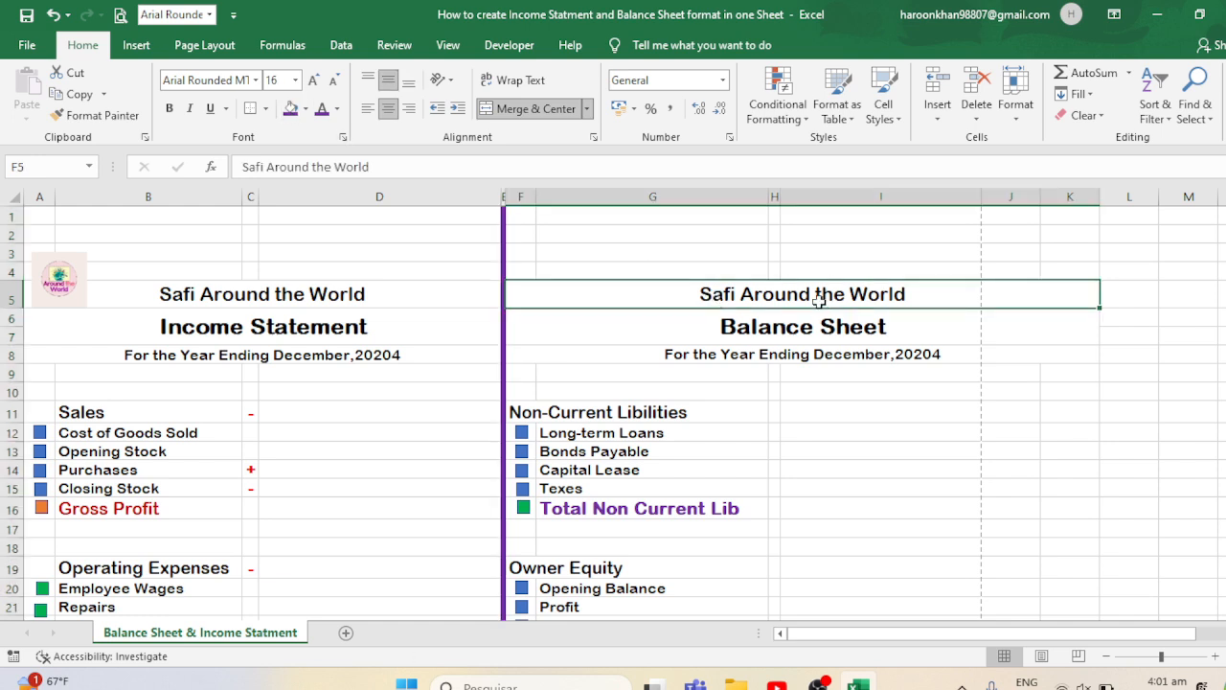
- Add a bottom border to the Gross Profit amount cell D16
{"action": "left_click", "coordinate": [388, 411]}
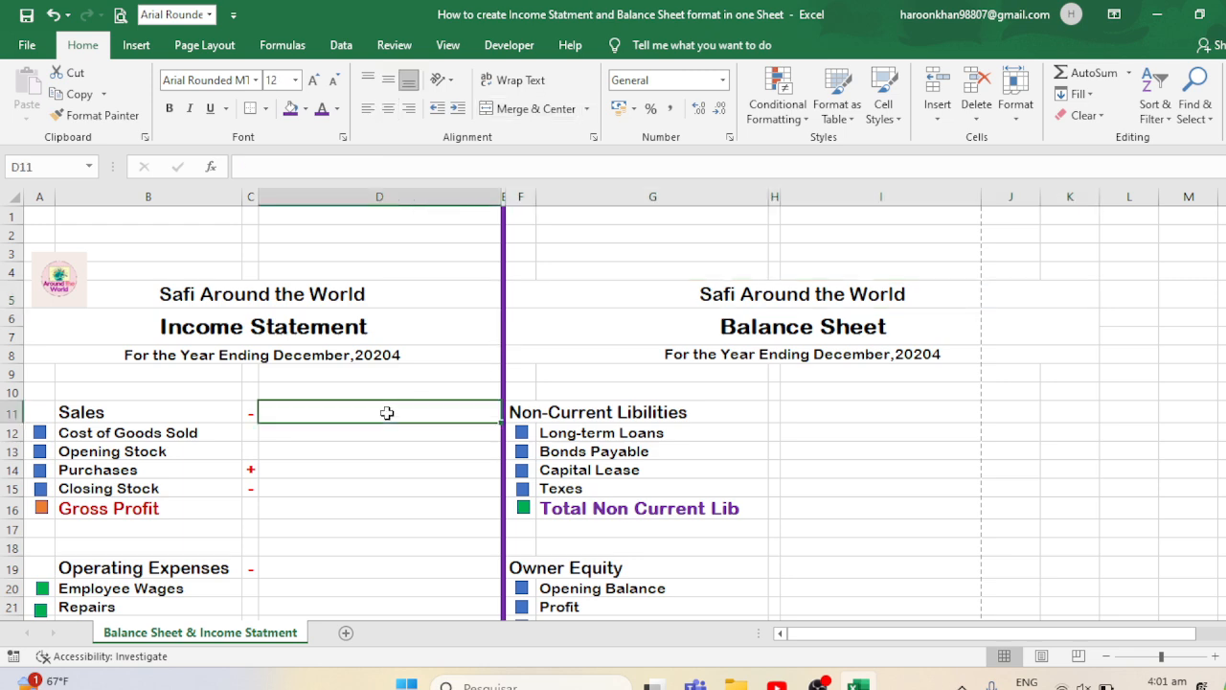
{"action": "key", "text": "Down"}
{"action": "key", "text": "Down"}
{"action": "key", "text": "Down"}
{"action": "key", "text": "Down"}
{"action": "key", "text": "Down"}
{"action": "key", "text": "Down"}
{"action": "key", "text": "Down"}
{"action": "key", "text": "Down"}
{"action": "key", "text": "Down"}
{"action": "key", "text": "Down"}
{"action": "key", "text": "Down"}
{"action": "key", "text": "Down"}
{"action": "key", "text": "Down"}
{"action": "key", "text": "Down"}
{"action": "key", "text": "Down"}
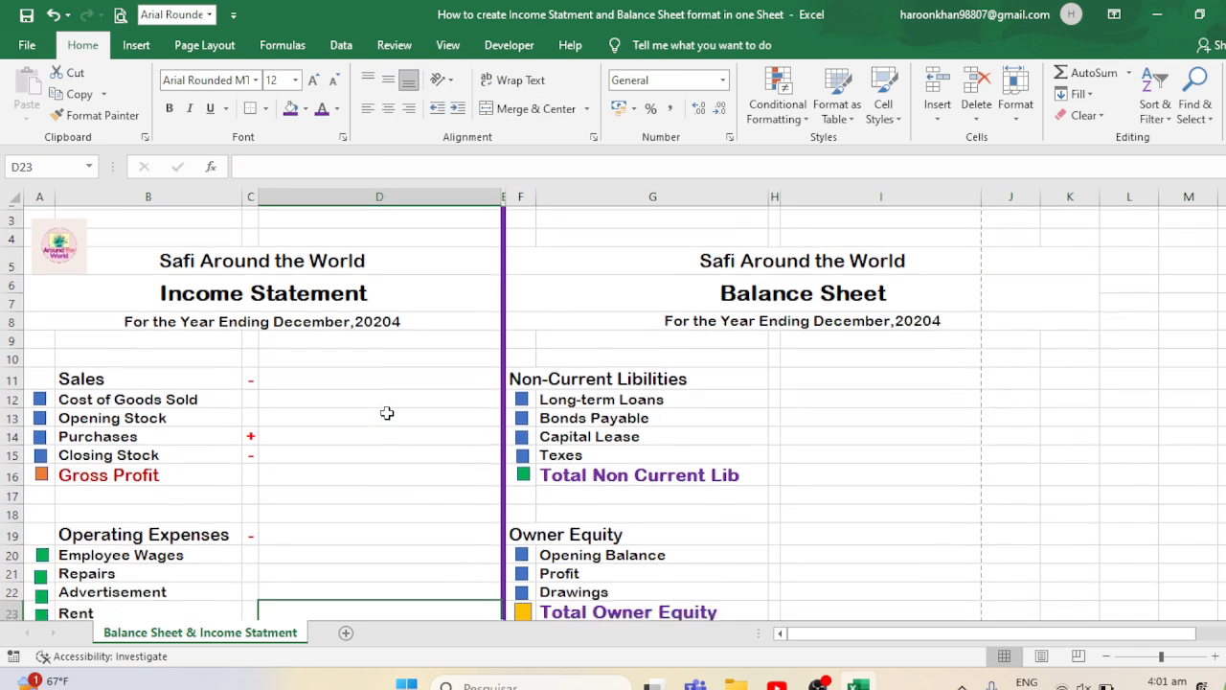
{"action": "left_click", "coordinate": [312, 410]}
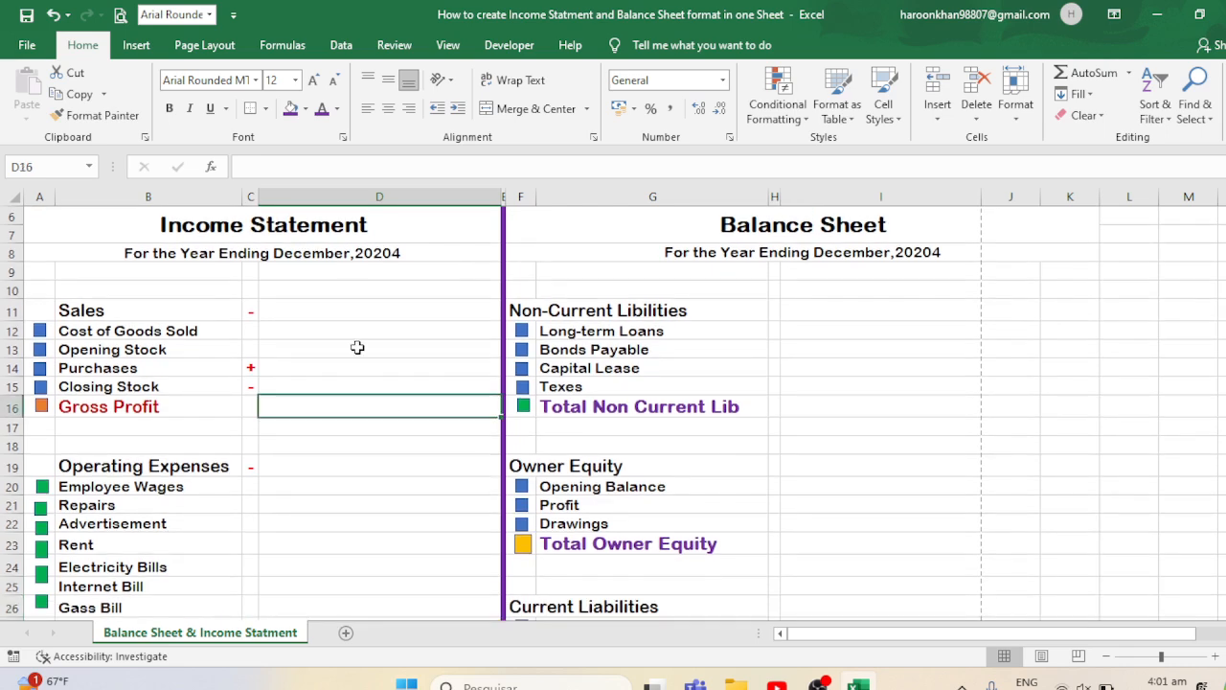
{"action": "left_click", "coordinate": [266, 108]}
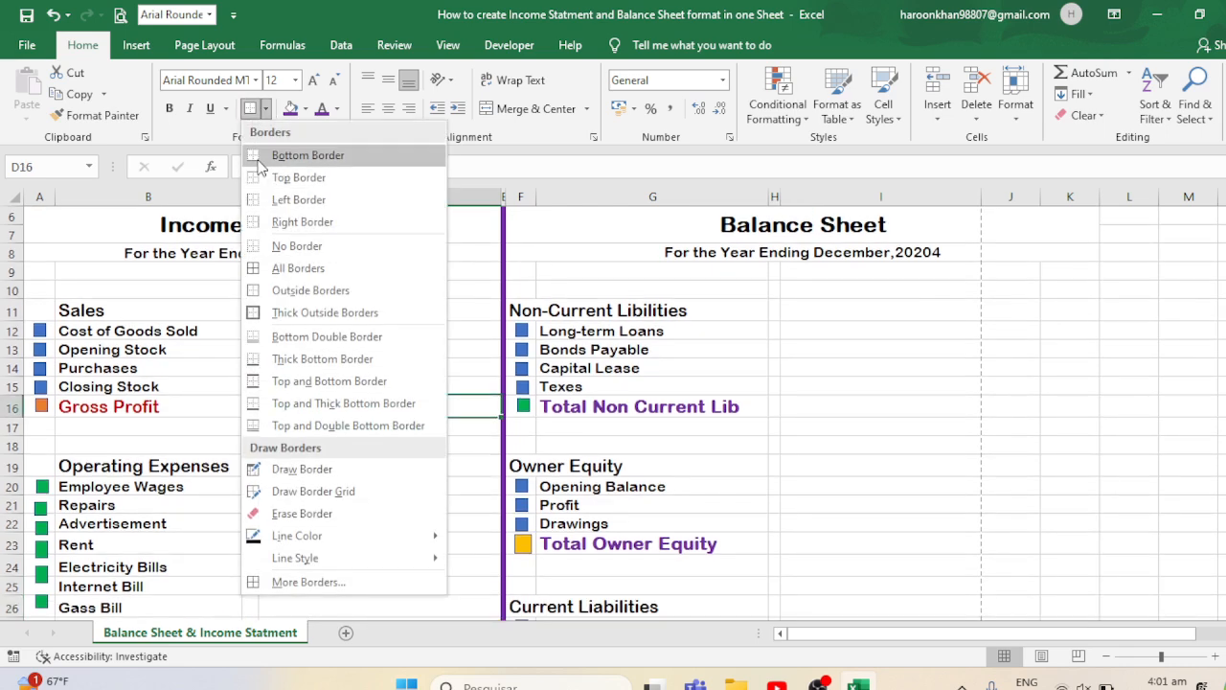
{"action": "left_click", "coordinate": [278, 153]}
{"action": "left_click", "coordinate": [700, 379]}
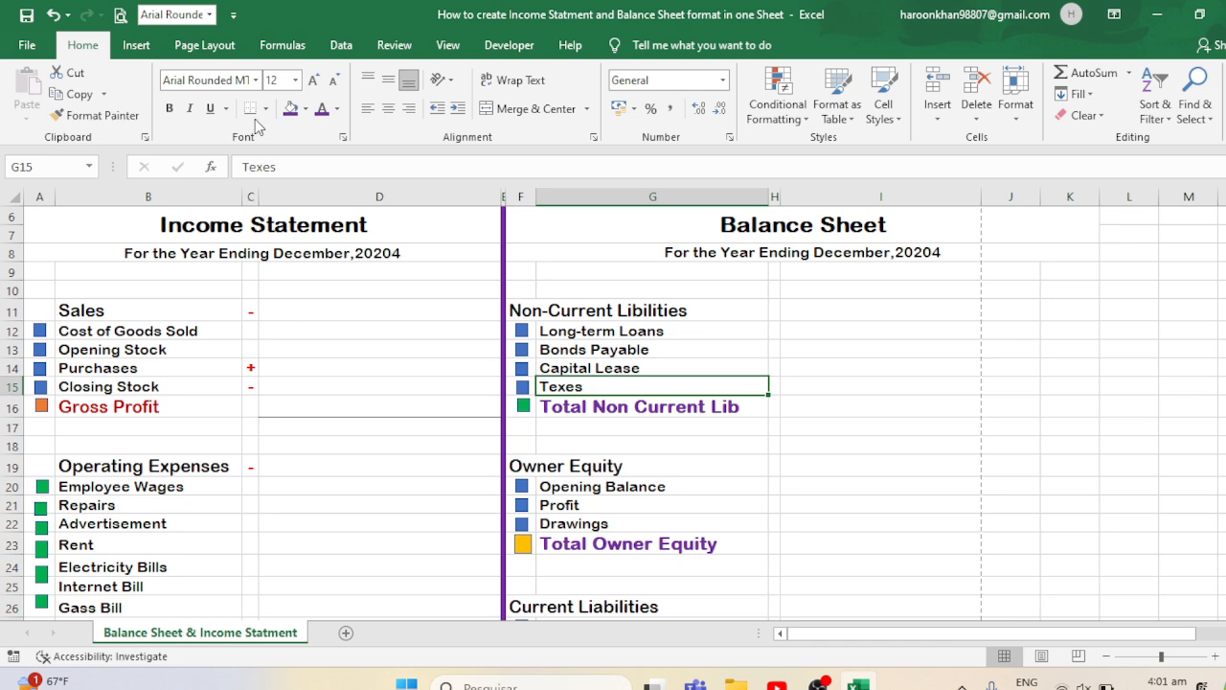
- Draw a horizontal straight line about 6.91 cm long along the lower edge of cell D16
{"action": "left_click", "coordinate": [136, 45]}
{"action": "left_click", "coordinate": [234, 123]}
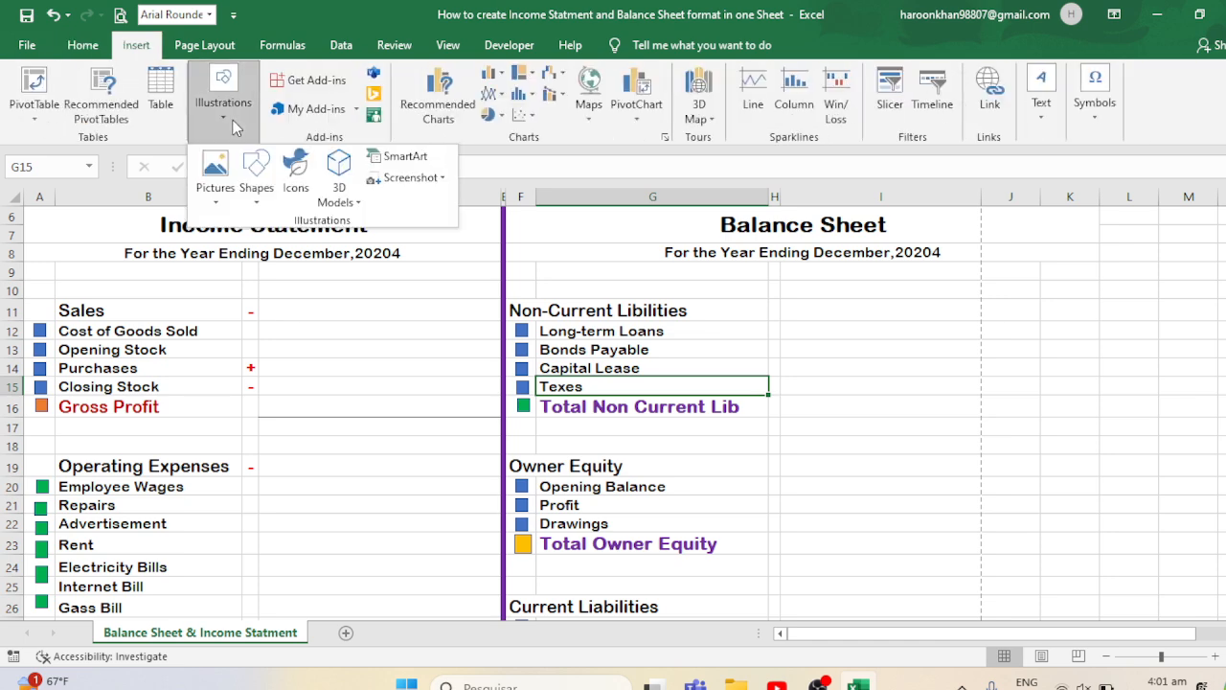
{"action": "left_click", "coordinate": [256, 175]}
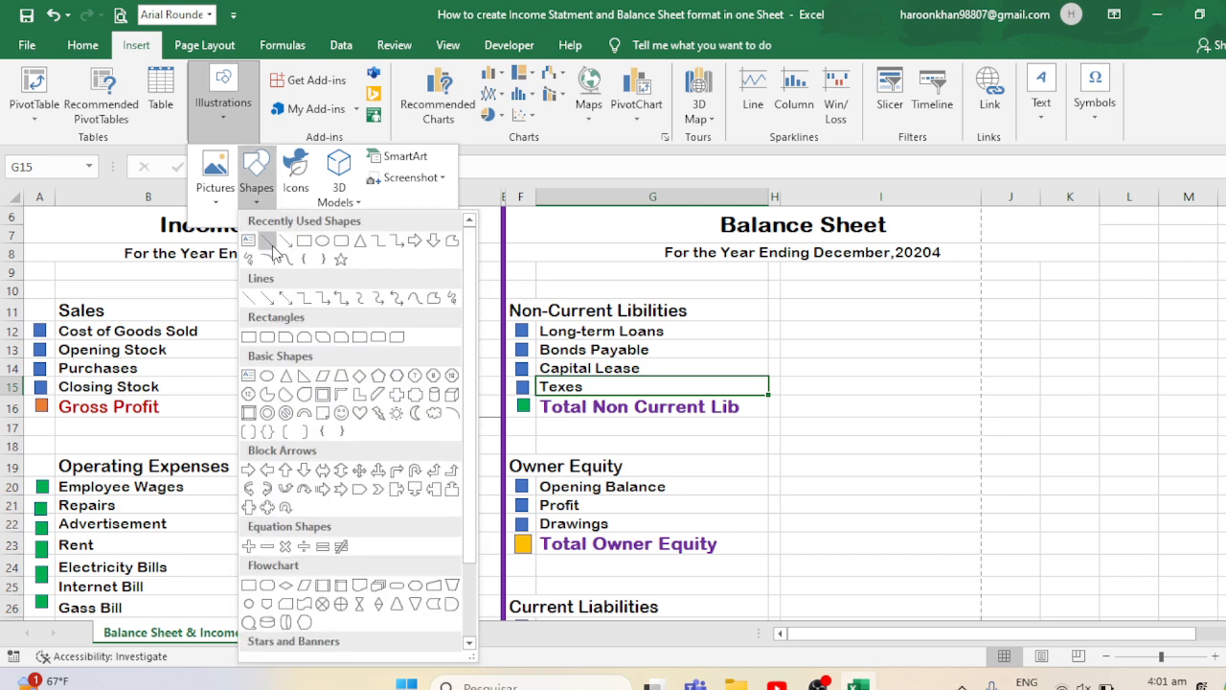
{"action": "left_click", "coordinate": [269, 241]}
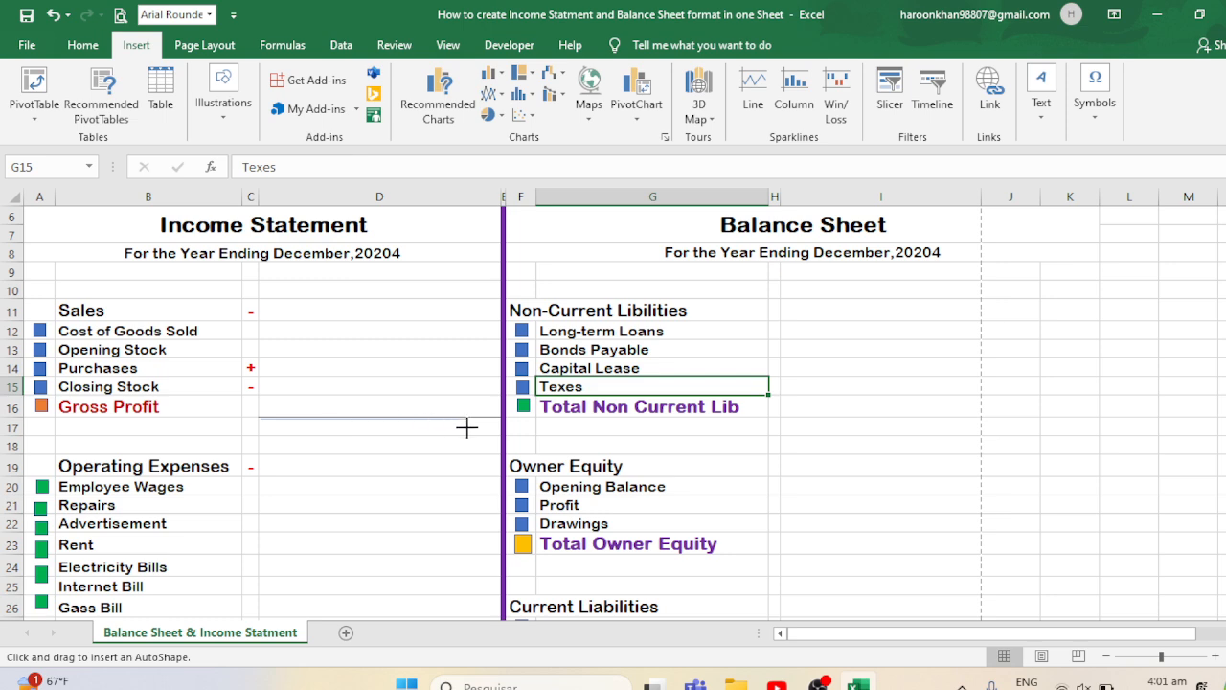
{"action": "left_click_drag", "start_coordinate": [500, 428], "coordinate": [501, 425]}
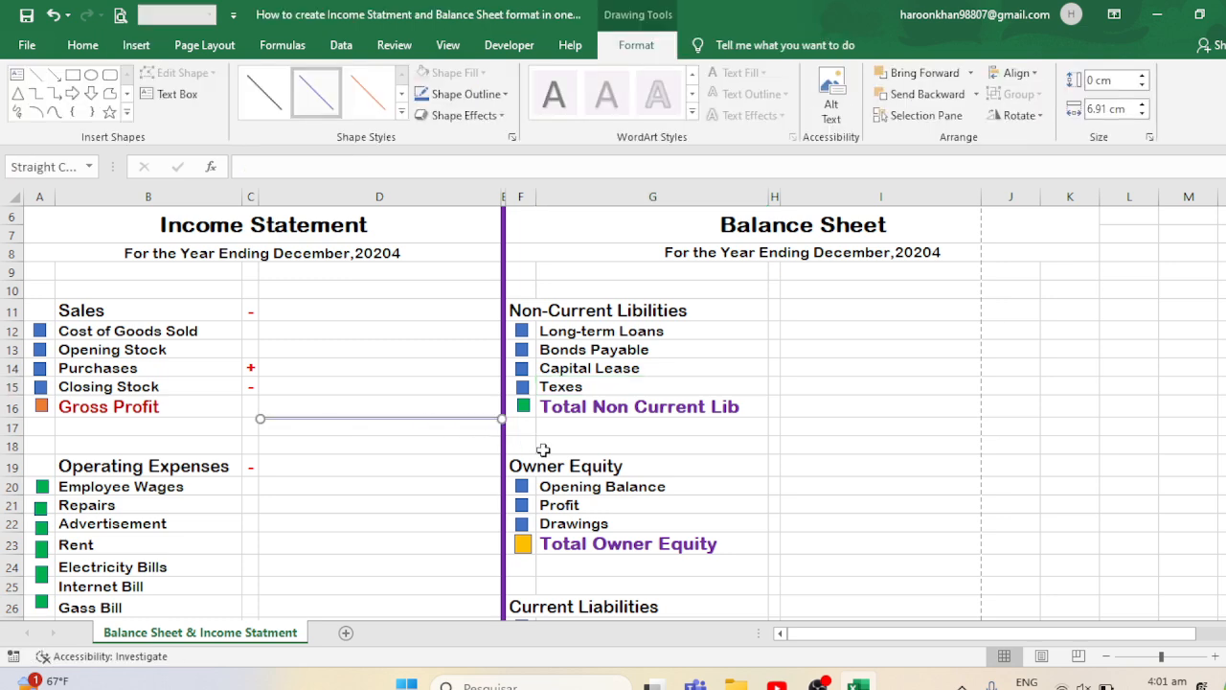
- Format the line under Gross Profit as black with a 1½ pt weight
{"action": "left_click", "coordinate": [466, 94]}
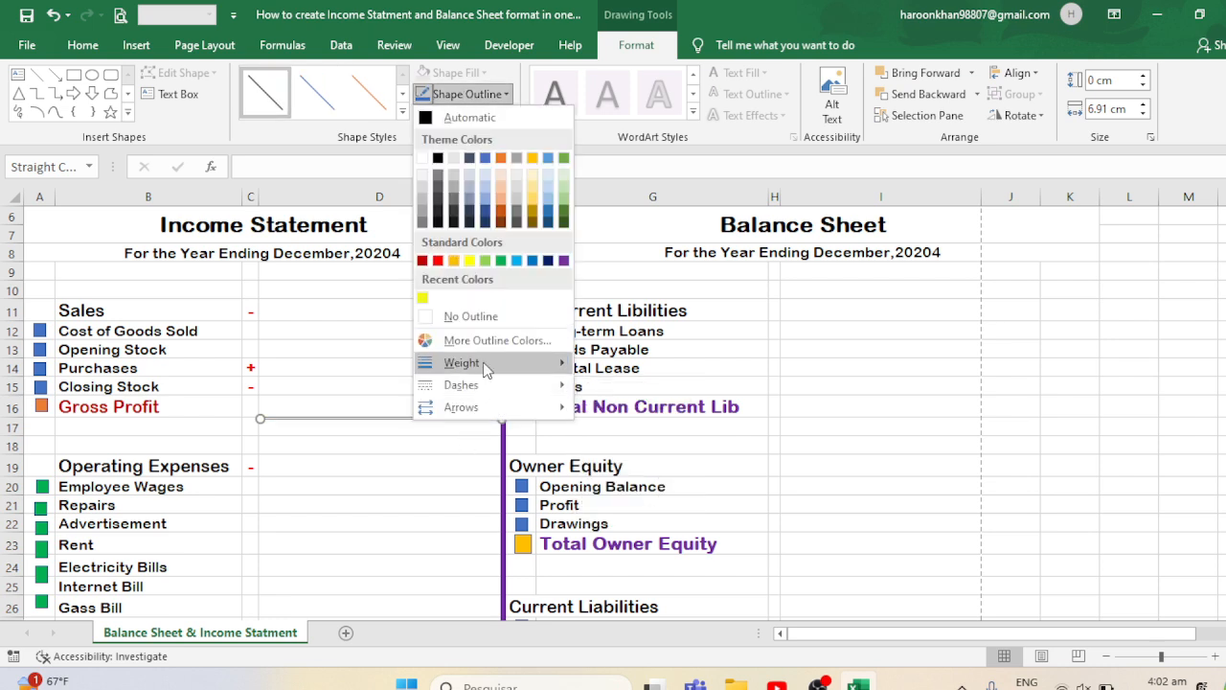
{"action": "mouse_move", "coordinate": [470, 362]}
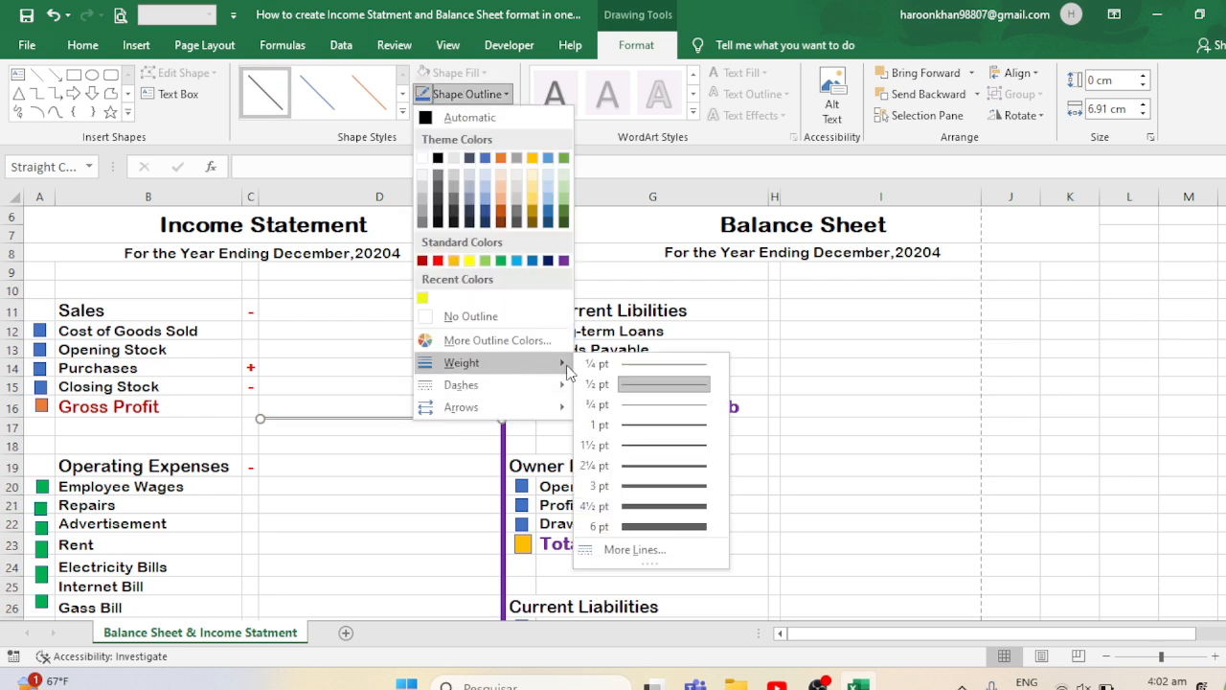
{"action": "left_click", "coordinate": [652, 445]}
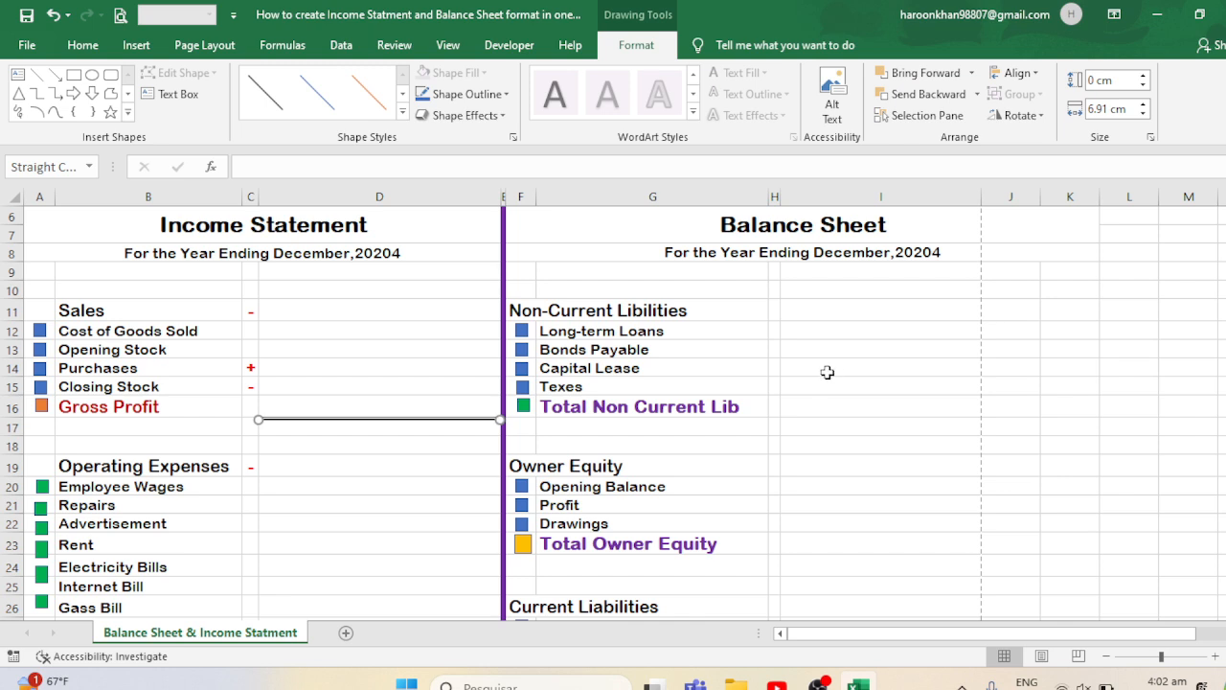
{"action": "left_click", "coordinate": [826, 372]}
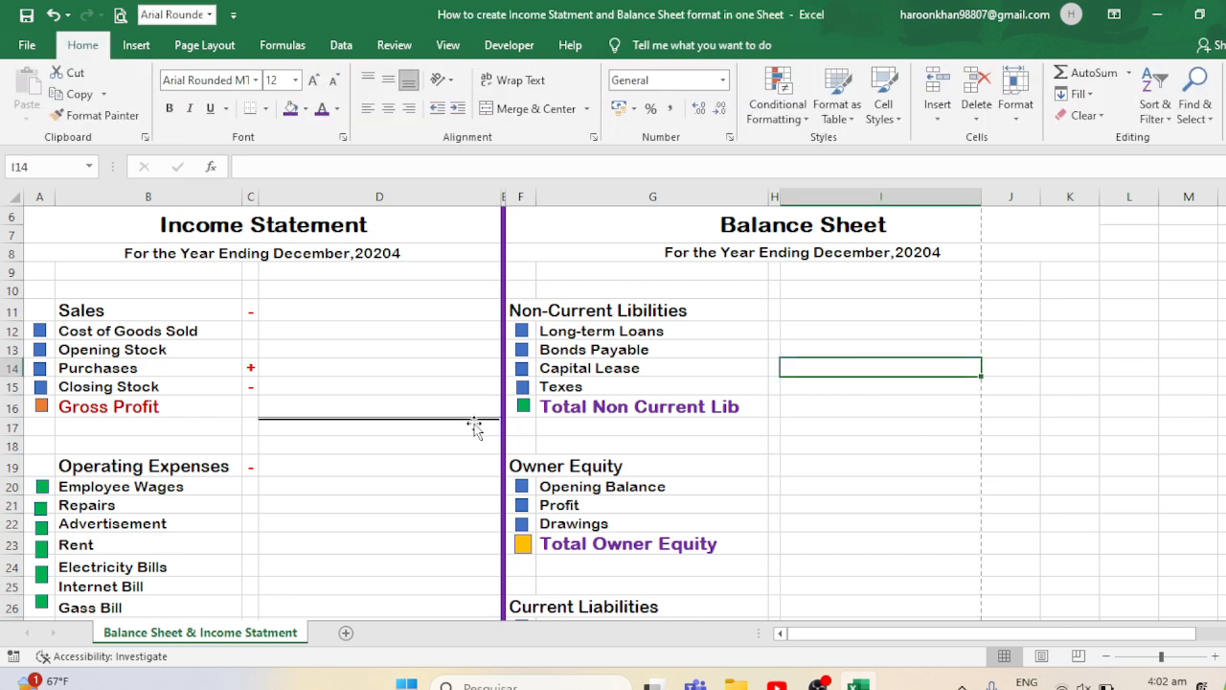
{"action": "left_click", "coordinate": [385, 390]}
{"action": "left_click", "coordinate": [364, 405]}
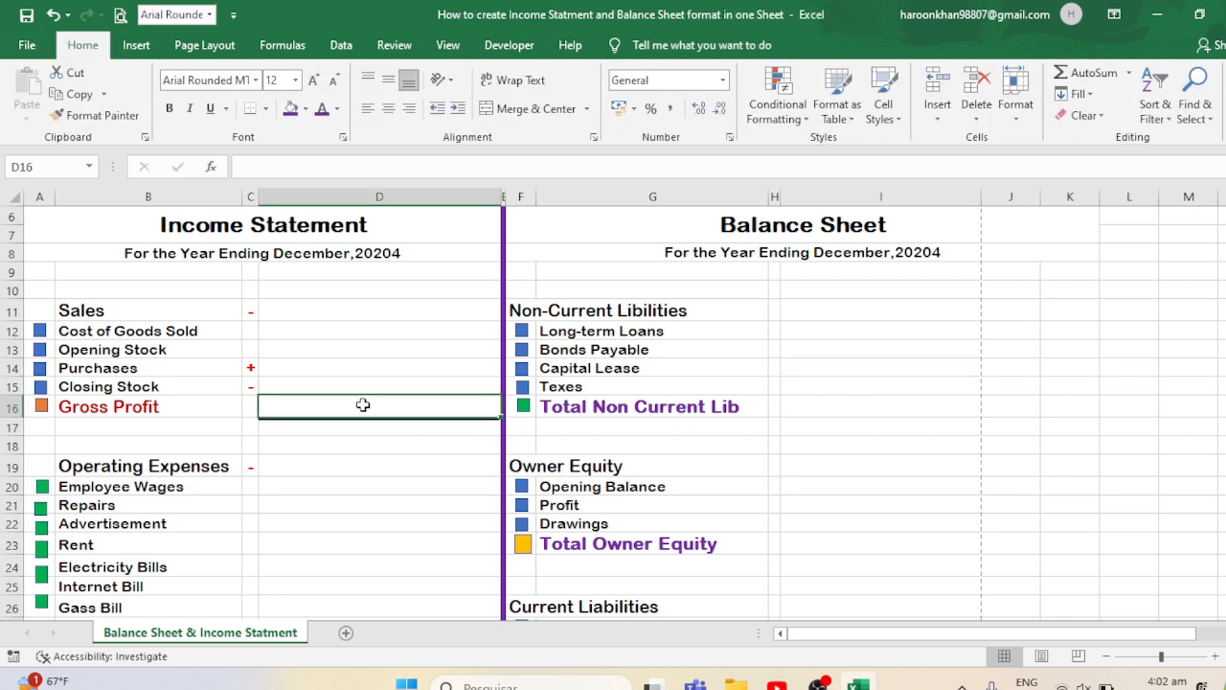
{"action": "left_click_drag", "start_coordinate": [363, 406], "coordinate": [364, 429]}
{"action": "key", "text": "ctrl+c"}
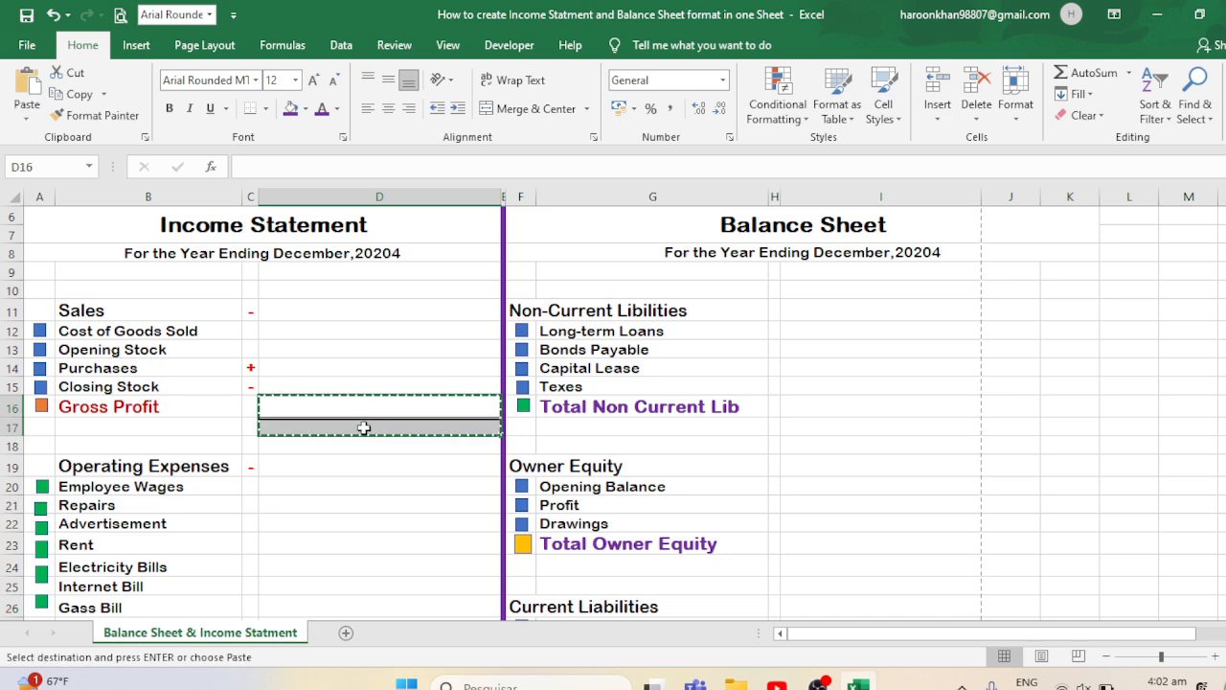
{"action": "type", "text": "000"}
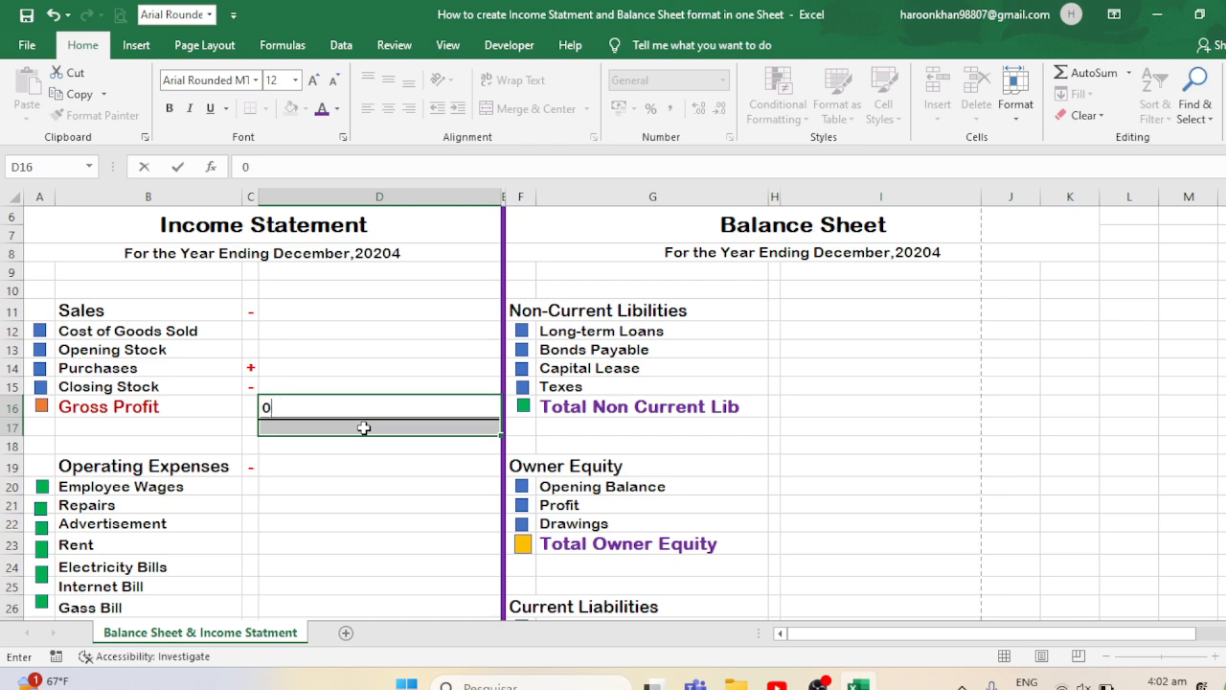
{"action": "key", "text": "Escape"}
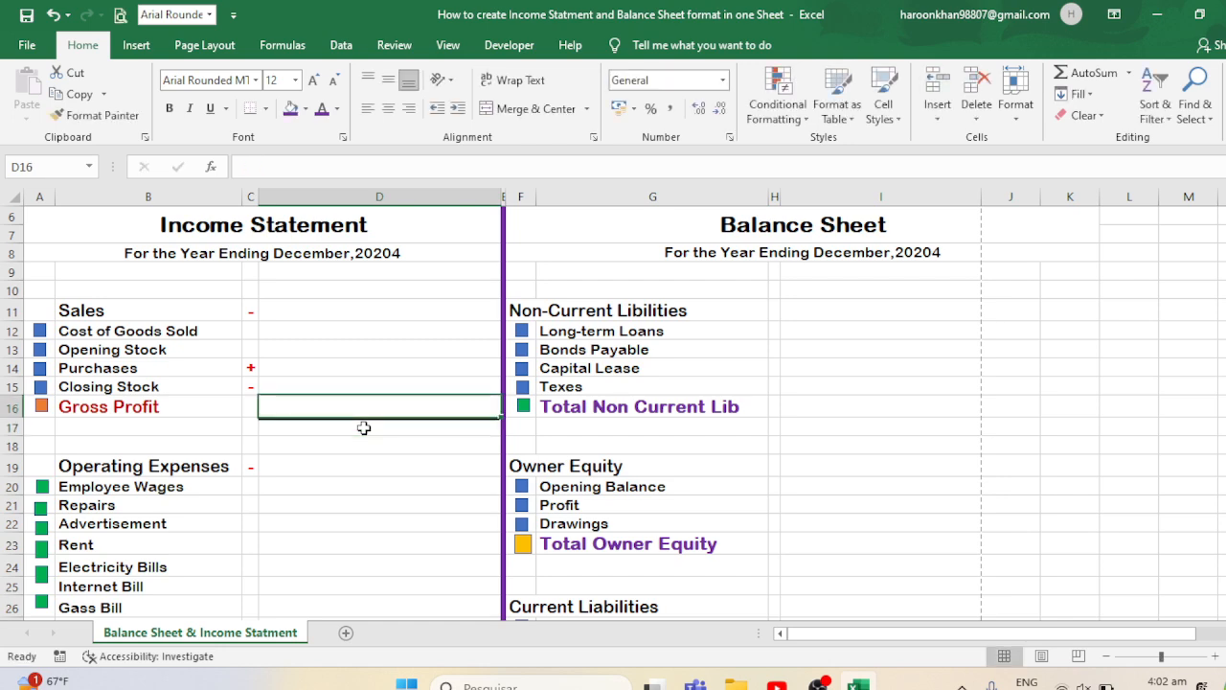
- Copy the underlined cells D16:D17 to I16 beside Total Non Current Lib
{"action": "left_click_drag", "start_coordinate": [364, 406], "coordinate": [364, 428]}
{"action": "key", "text": "ctrl+c"}
{"action": "scroll", "coordinate": [364, 428], "scroll_direction": "up", "scroll_amount": 2}
{"action": "key", "text": "Right"}
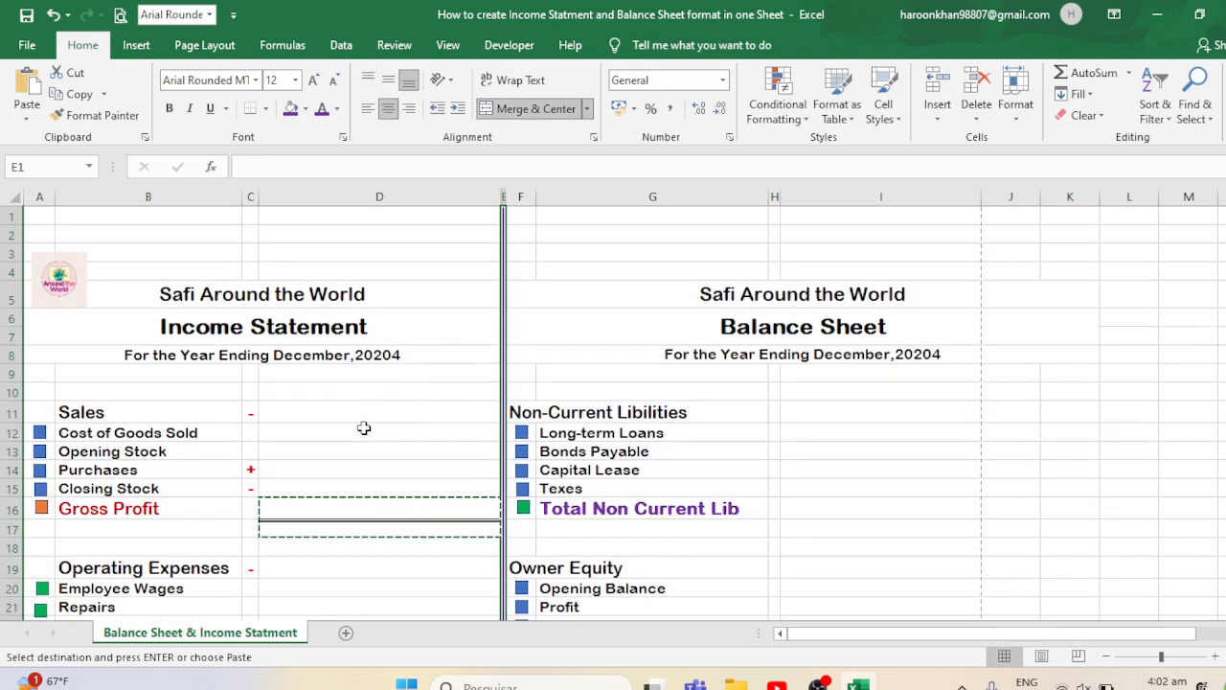
{"action": "key", "text": "Right"}
{"action": "key", "text": "Right"}
{"action": "key", "text": "Right"}
{"action": "key", "text": "Right"}
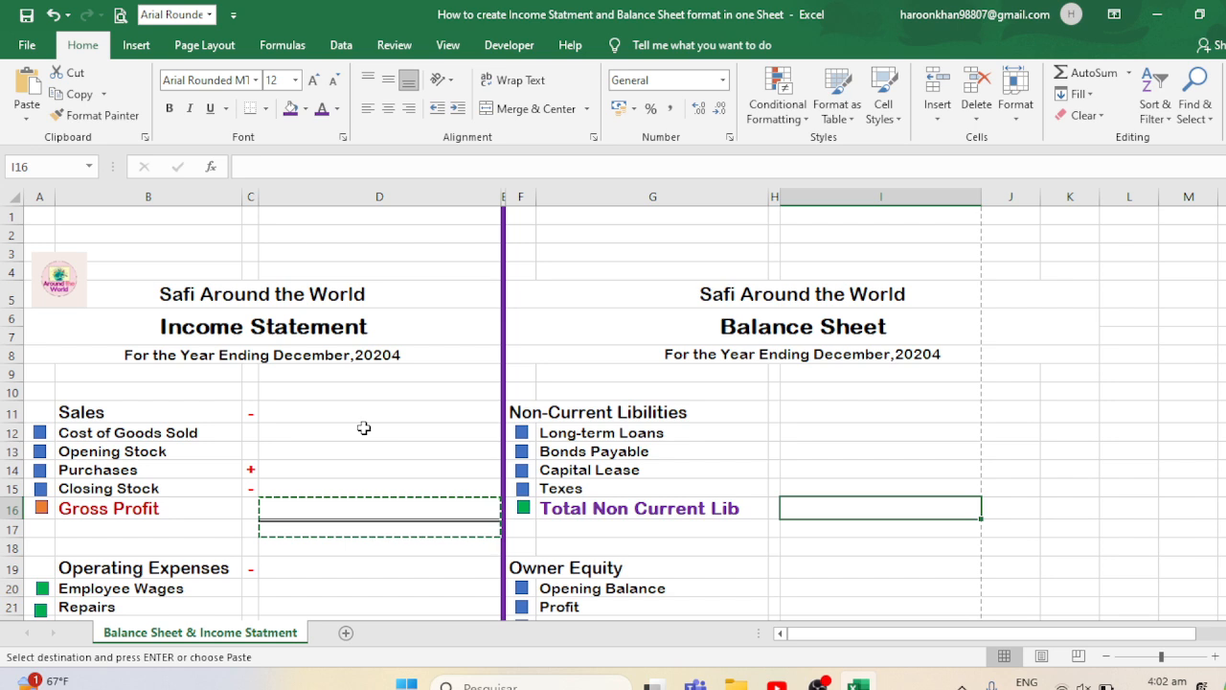
{"action": "key", "text": "ctrl+v"}
{"action": "left_click", "coordinate": [958, 451]}
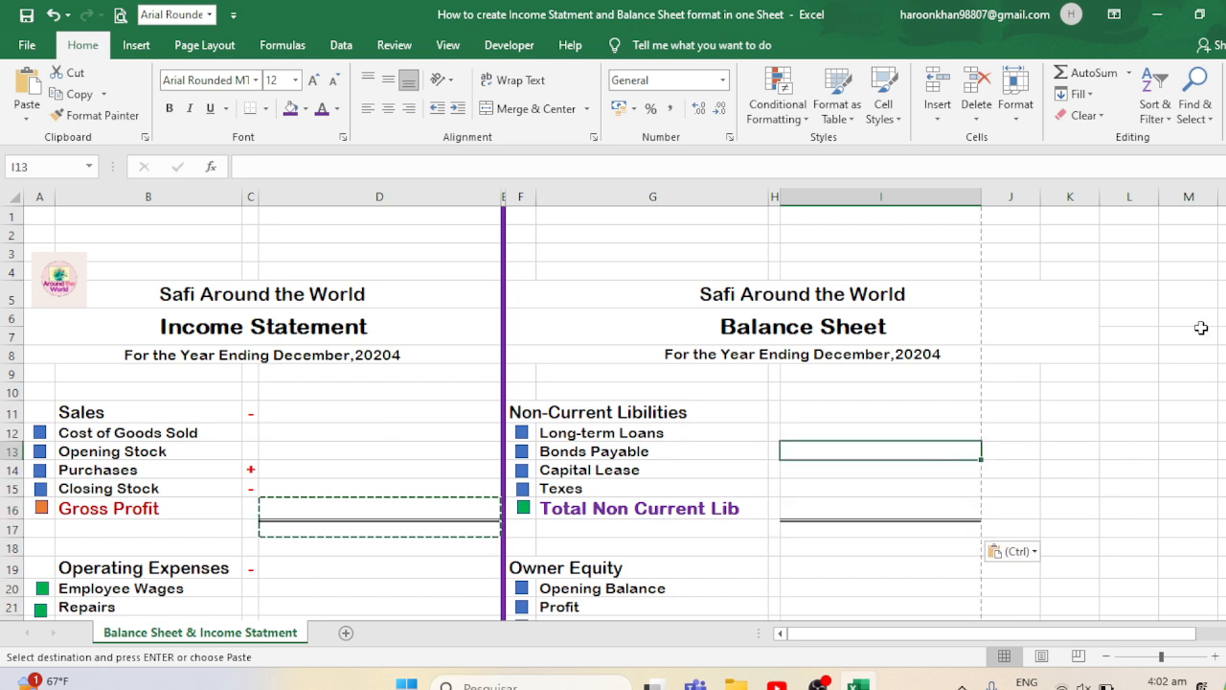
- Paste the copied underlined cells at D27 beside Total Expenses
{"action": "scroll", "coordinate": [613, 412], "scroll_direction": "down", "scroll_amount": 5}
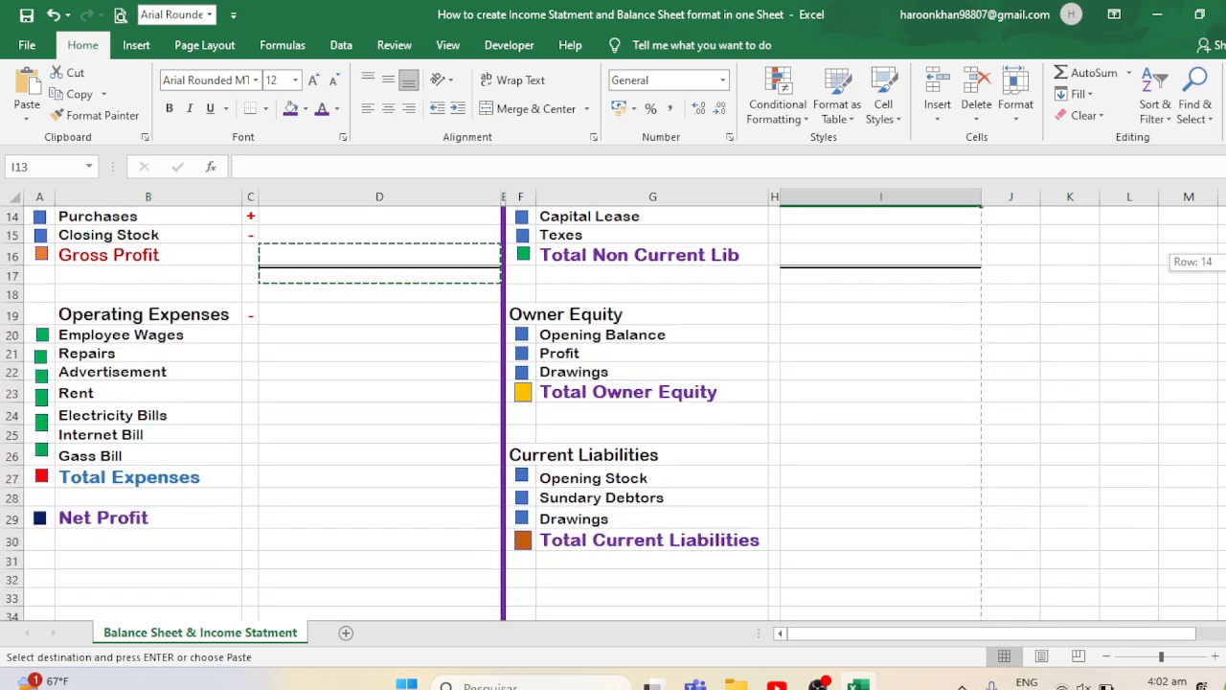
{"action": "scroll", "coordinate": [613, 412], "scroll_direction": "up", "scroll_amount": 1}
{"action": "scroll", "coordinate": [205, 425], "scroll_direction": "down", "scroll_amount": 1}
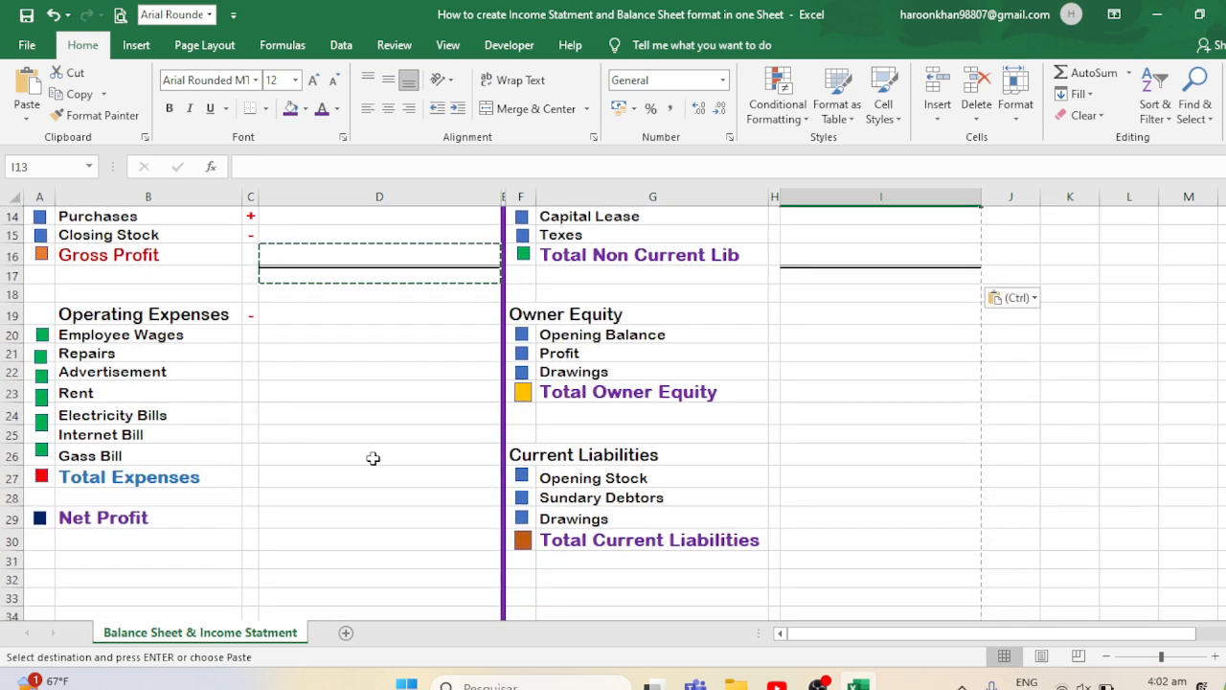
{"action": "left_click", "coordinate": [261, 458]}
{"action": "left_click", "coordinate": [303, 473]}
{"action": "key", "text": "ctrl+v"}
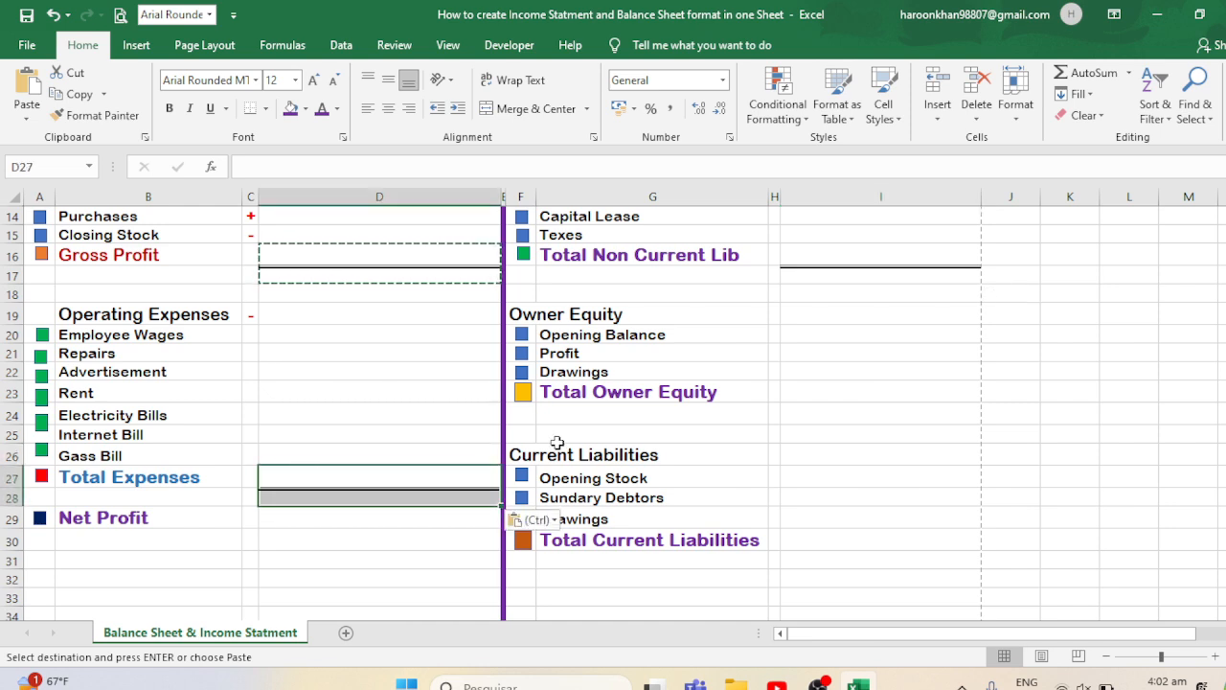
- Paste the copied underlined cells at D29 beside Net Profit and end the copy mode
{"action": "left_click", "coordinate": [339, 519]}
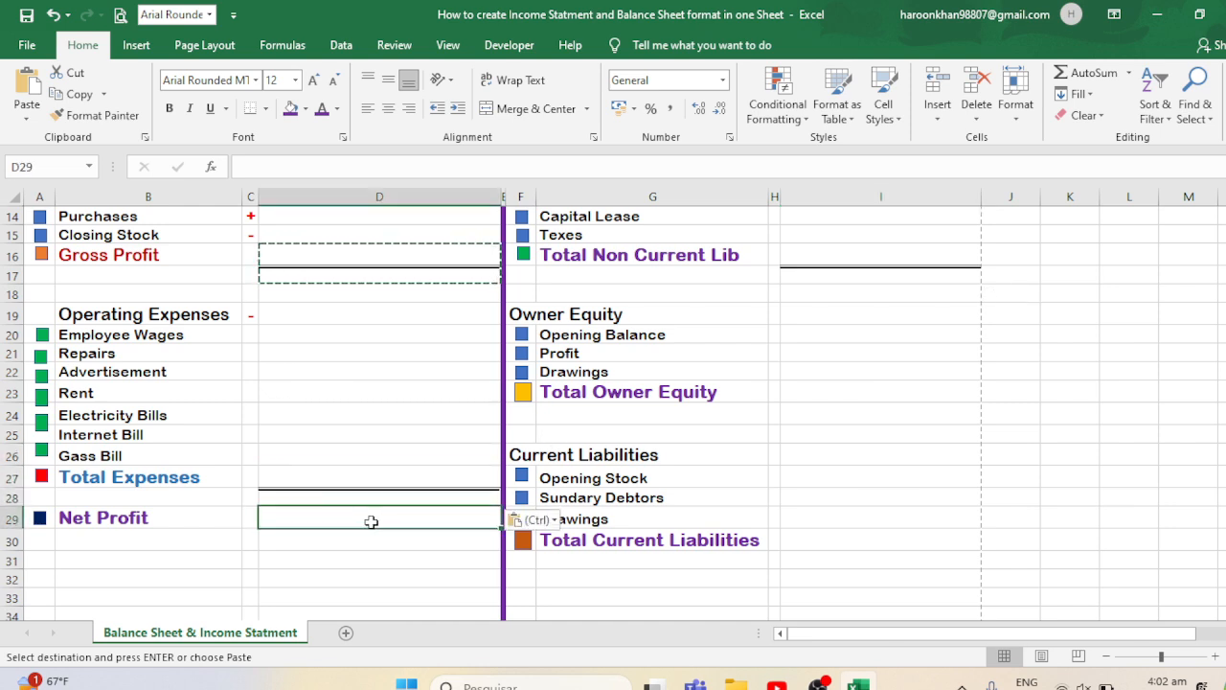
{"action": "key", "text": "ctrl+v"}
{"action": "key", "text": "Escape"}
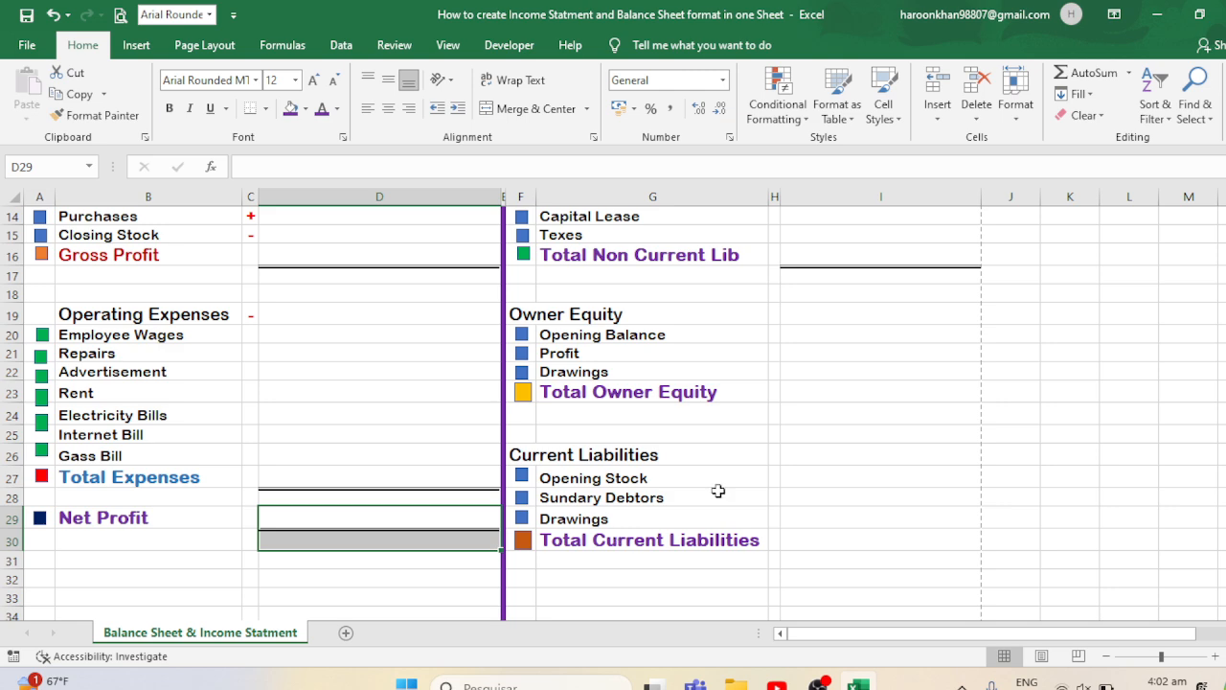
{"action": "left_click", "coordinate": [1113, 409]}
- Try to copy the Net Profit amount cell D29 to I23 beside Total Owner Equity
{"action": "left_click", "coordinate": [410, 517]}
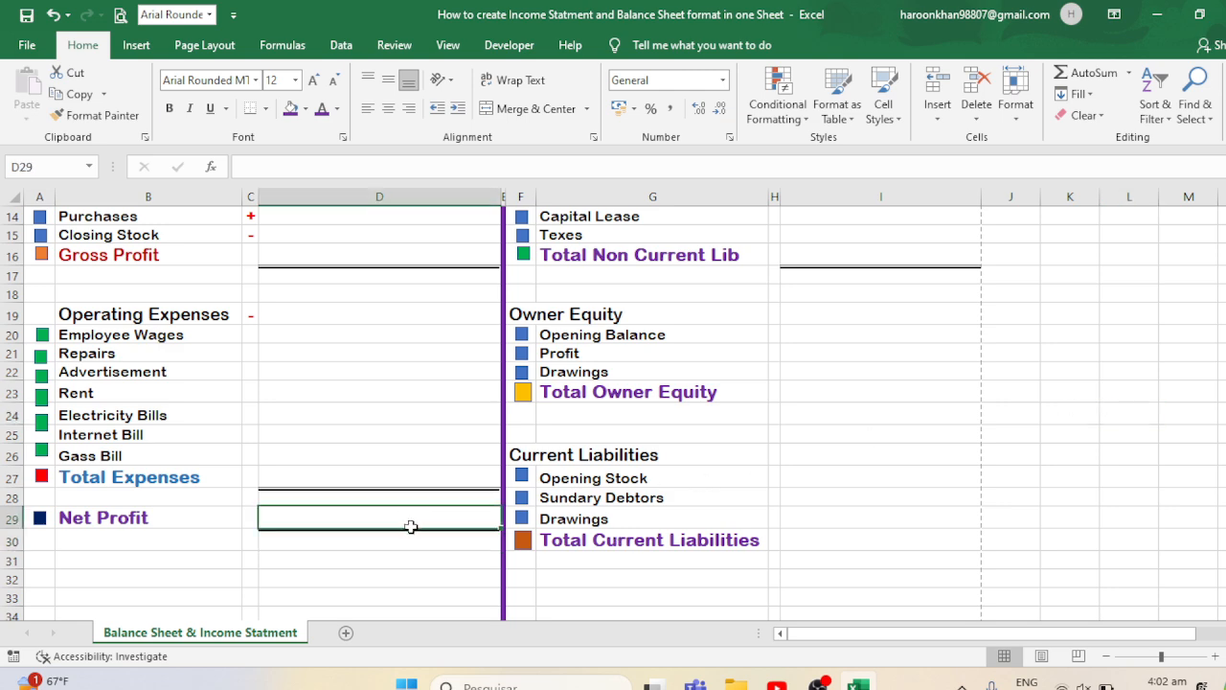
{"action": "key", "text": "ctrl+c"}
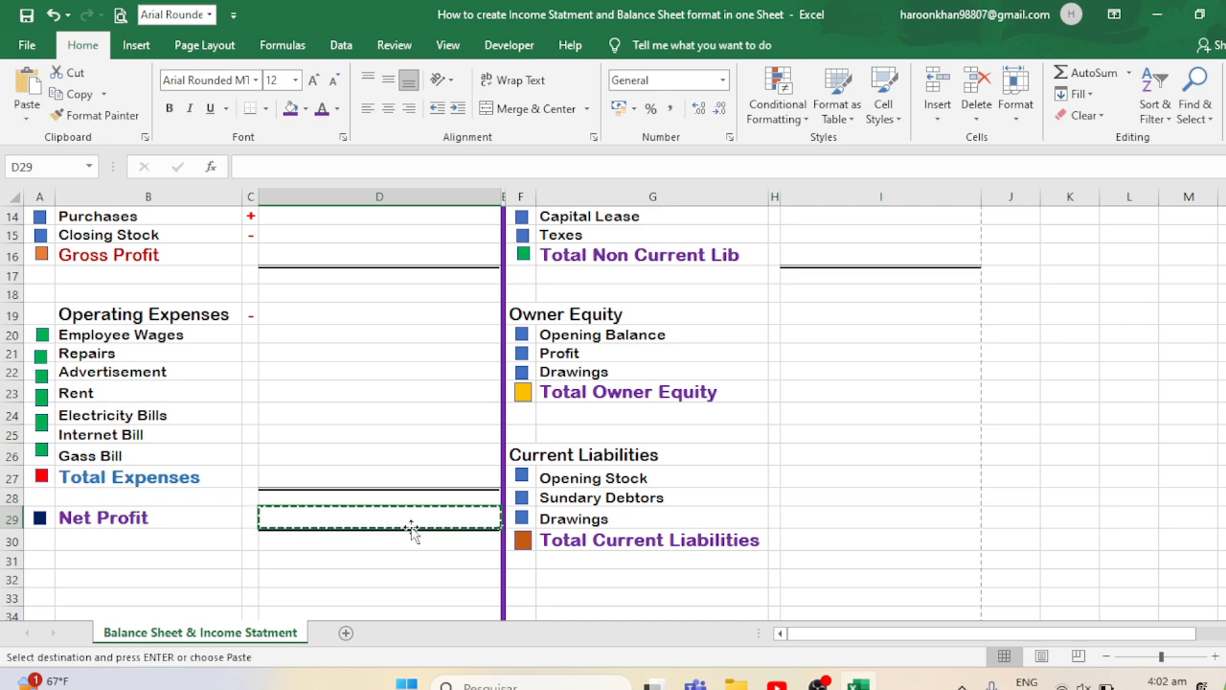
{"action": "scroll", "coordinate": [412, 533], "scroll_direction": "up", "scroll_amount": 5}
{"action": "key", "text": "Right"}
{"action": "key", "text": "Right"}
{"action": "key", "text": "Right"}
{"action": "key", "text": "Right"}
{"action": "key", "text": "Right"}
{"action": "key", "text": "Right"}
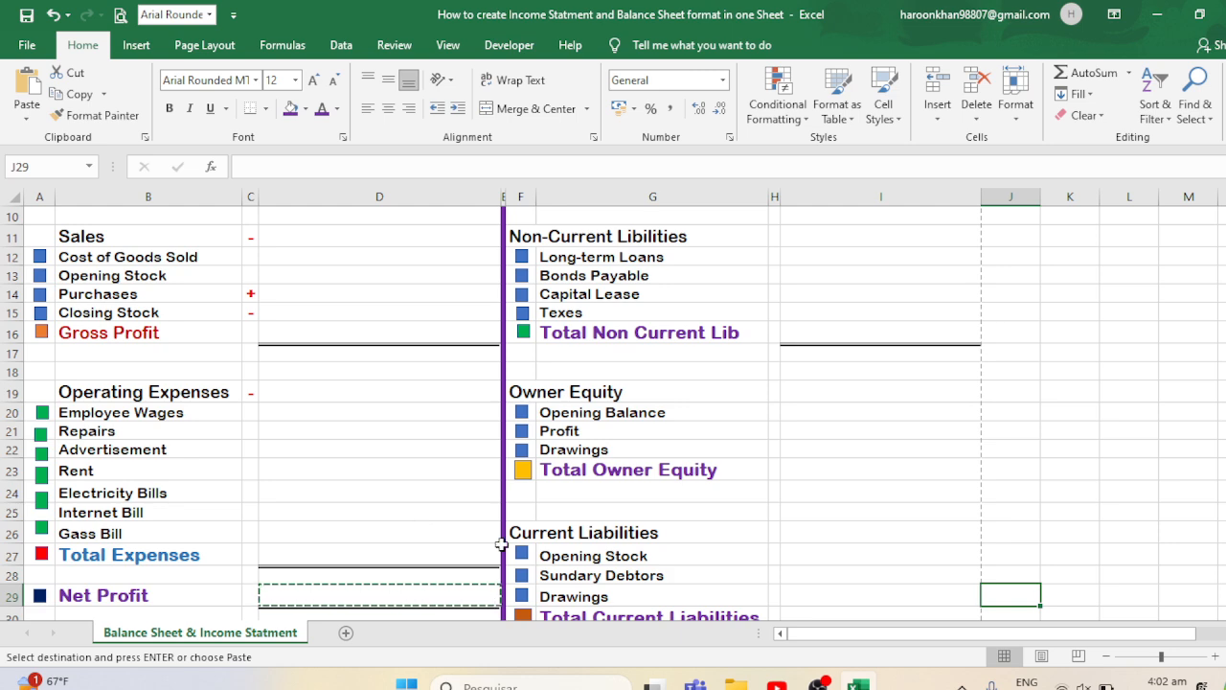
{"action": "left_click", "coordinate": [855, 476]}
{"action": "key", "text": "ctrl+v"}
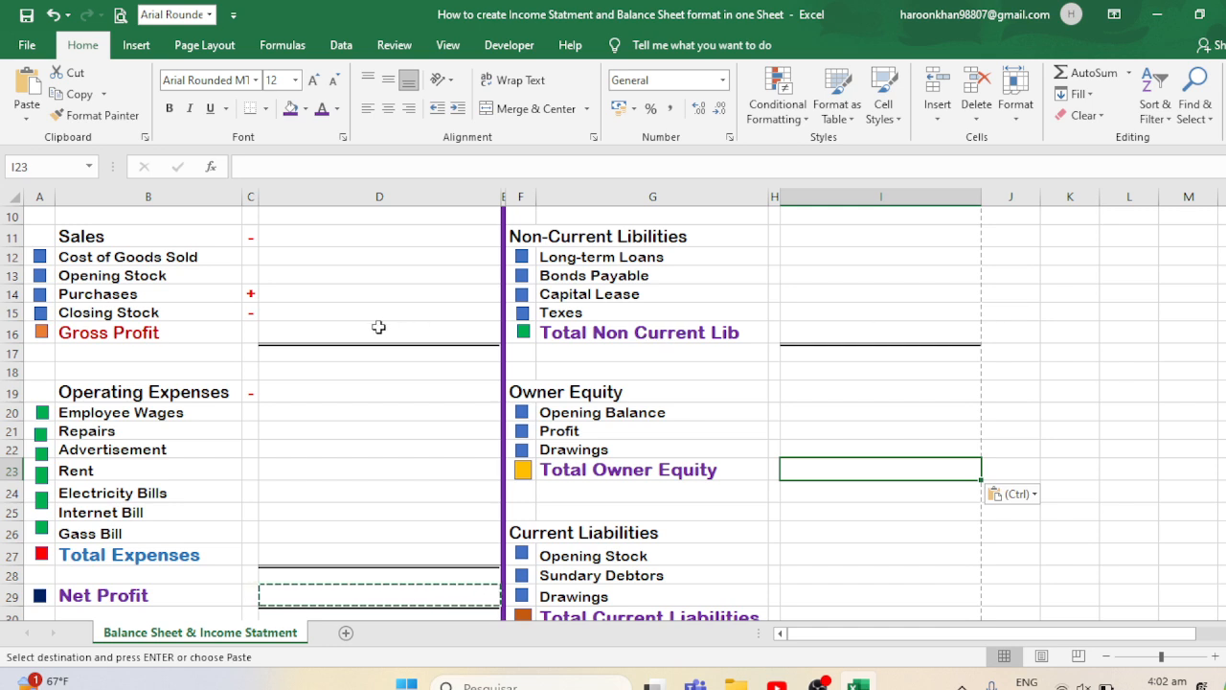
- Copy the underlined Gross Profit cells D16:D17 to I23 beside Total Owner Equity
{"action": "left_click_drag", "start_coordinate": [362, 334], "coordinate": [364, 351]}
{"action": "key", "text": "ctrl+c"}
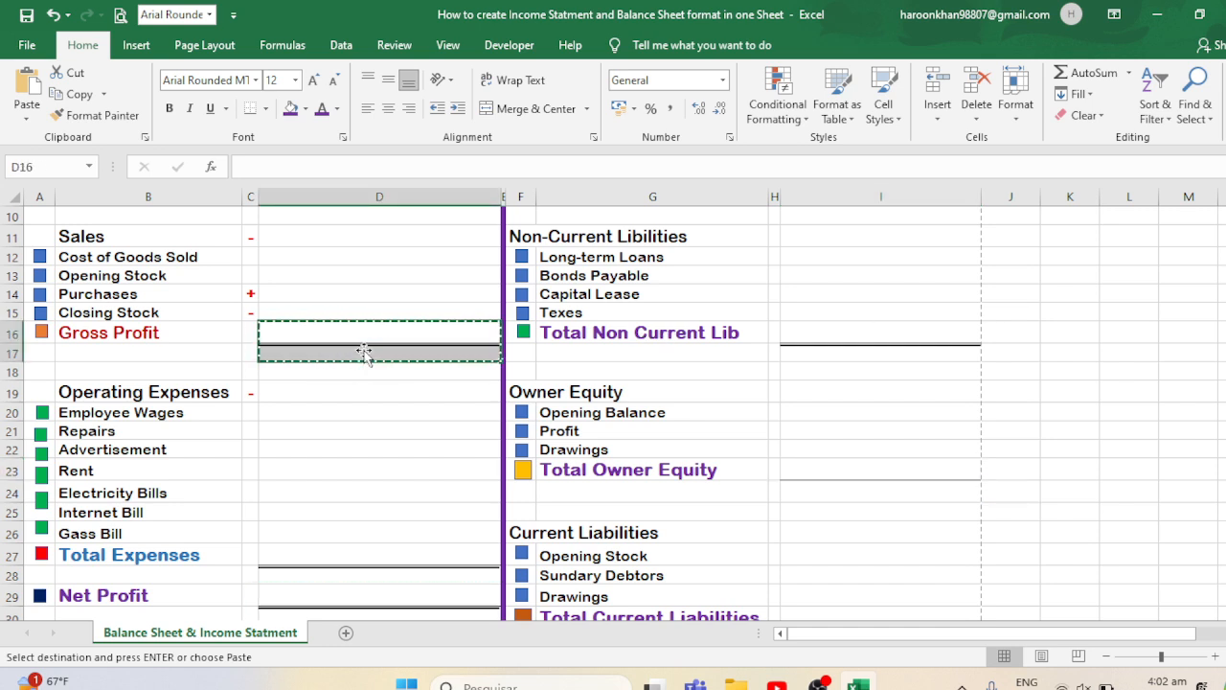
{"action": "left_click", "coordinate": [853, 465]}
{"action": "key", "text": "ctrl+v"}
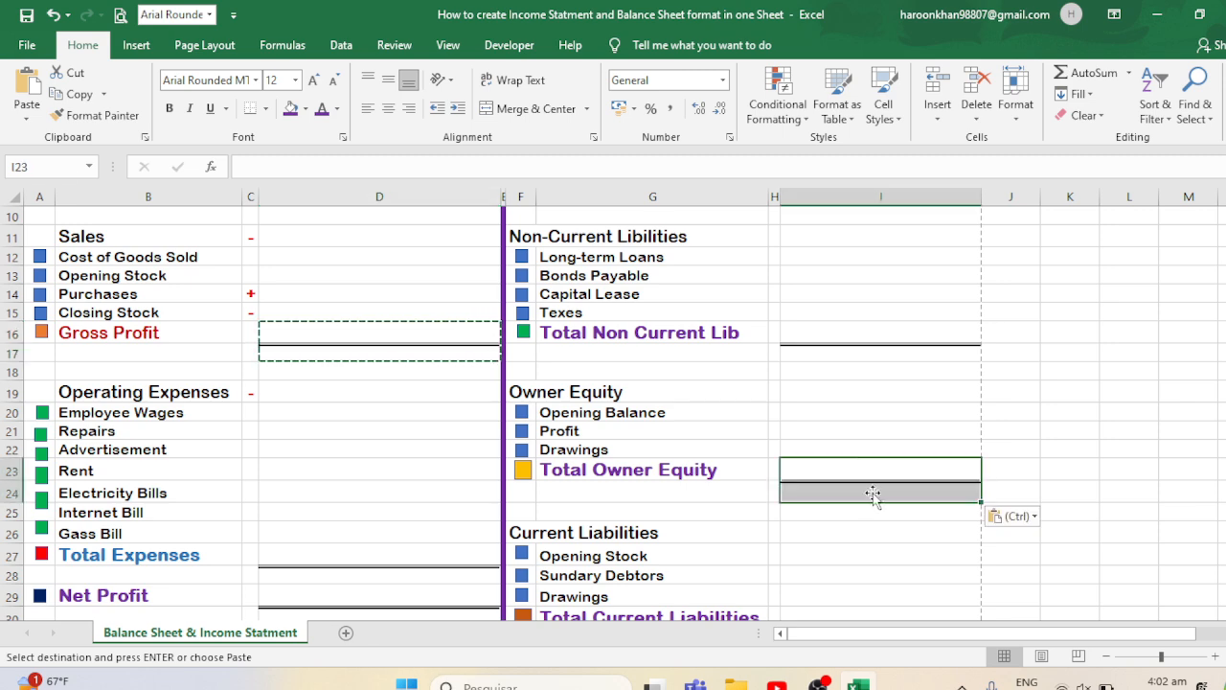
- Paste the copied underlined cells at I30 beside Total Current Liabilities and end the copy mode
{"action": "left_click", "coordinate": [899, 546]}
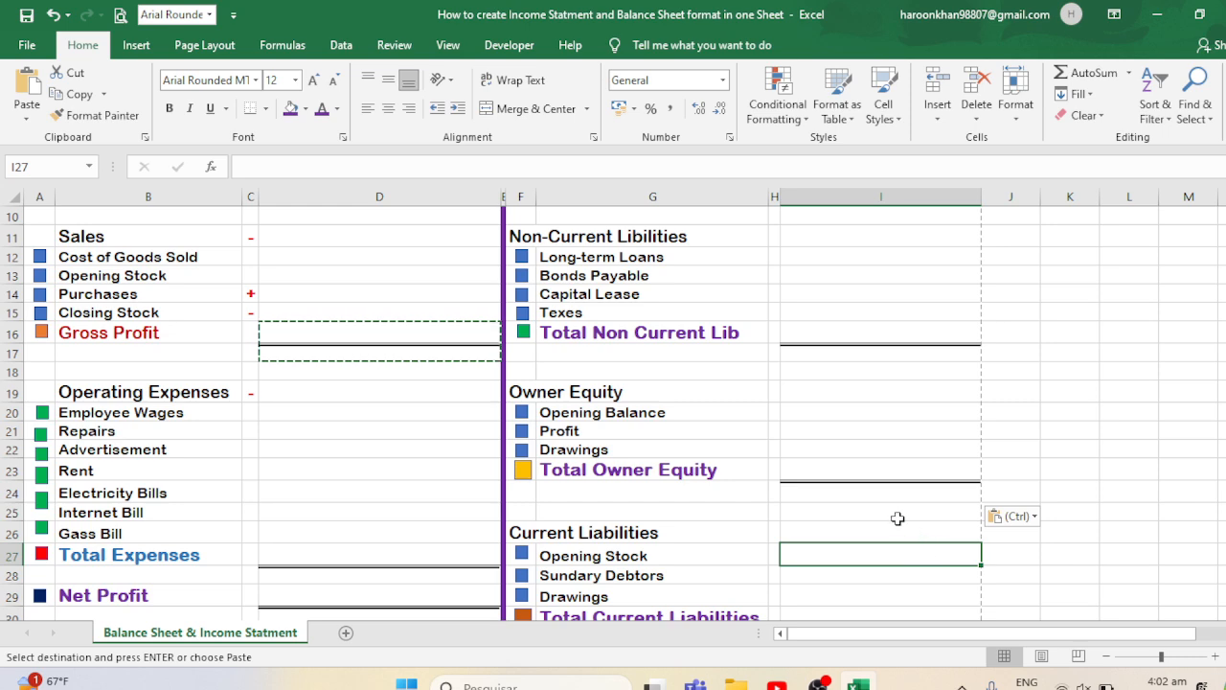
{"action": "key", "text": "Down"}
{"action": "key", "text": "Down"}
{"action": "key", "text": "Down"}
{"action": "key", "text": "Down"}
{"action": "key", "text": "Down"}
{"action": "key", "text": "Down"}
{"action": "key", "text": "Down"}
{"action": "key", "text": "Down"}
{"action": "key", "text": "Down"}
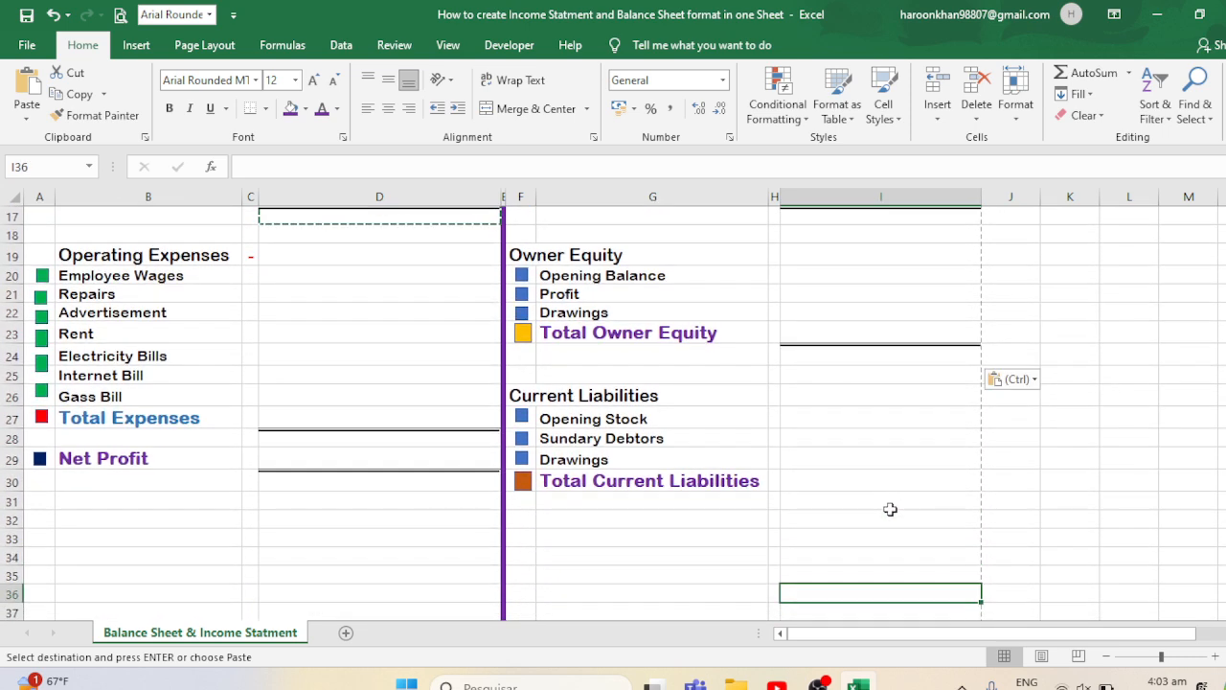
{"action": "left_click", "coordinate": [856, 483]}
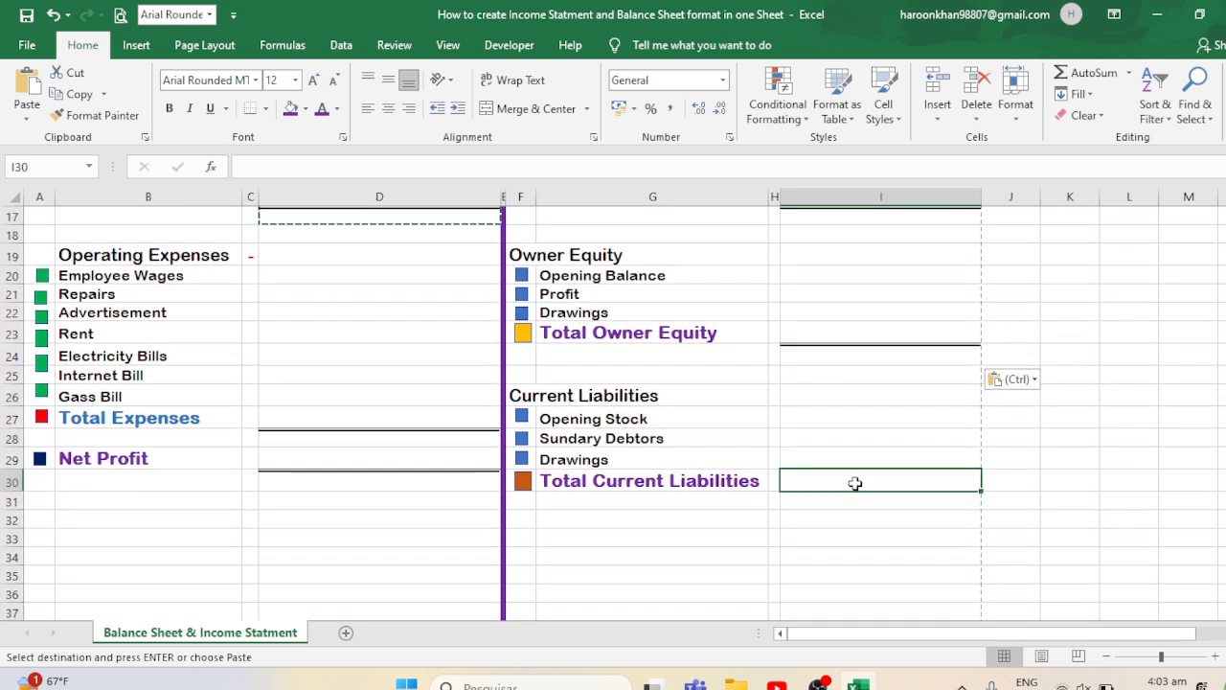
{"action": "key", "text": "ctrl+v"}
{"action": "key", "text": "Escape"}
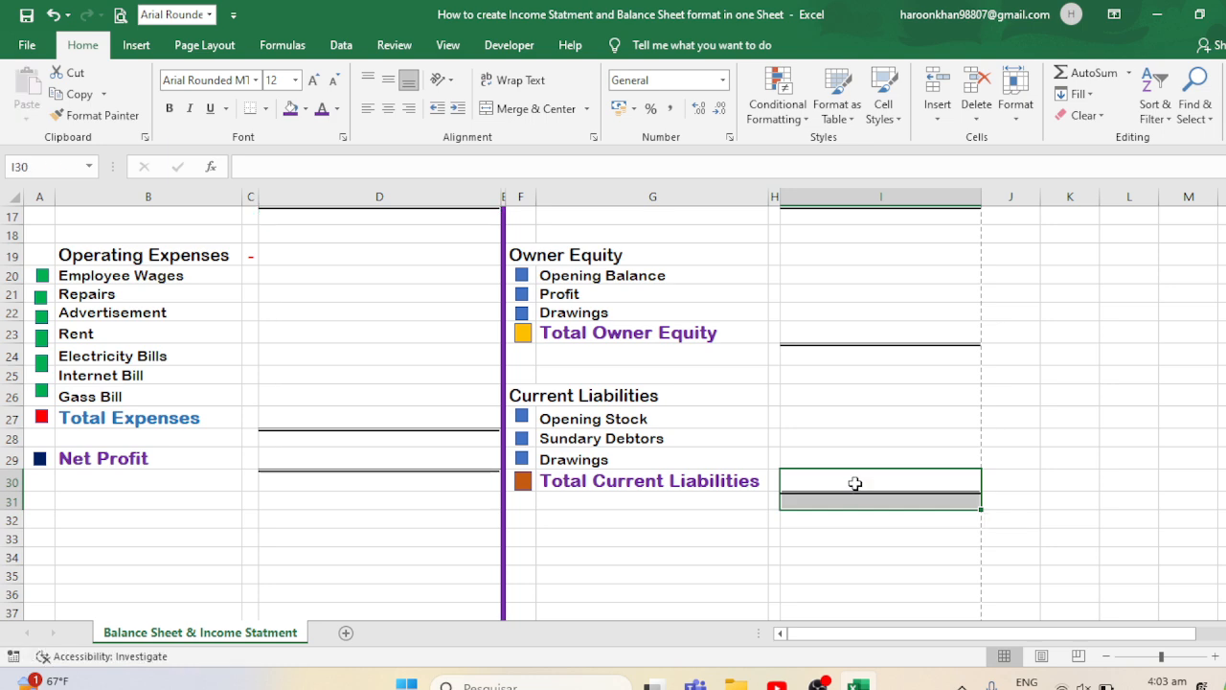
- Auto-hide the ribbon to enlarge the sheet area and switch it to showing only the tabs
{"action": "left_click", "coordinate": [1062, 402]}
{"action": "left_click", "coordinate": [1114, 15]}
{"action": "left_click", "coordinate": [1102, 40]}
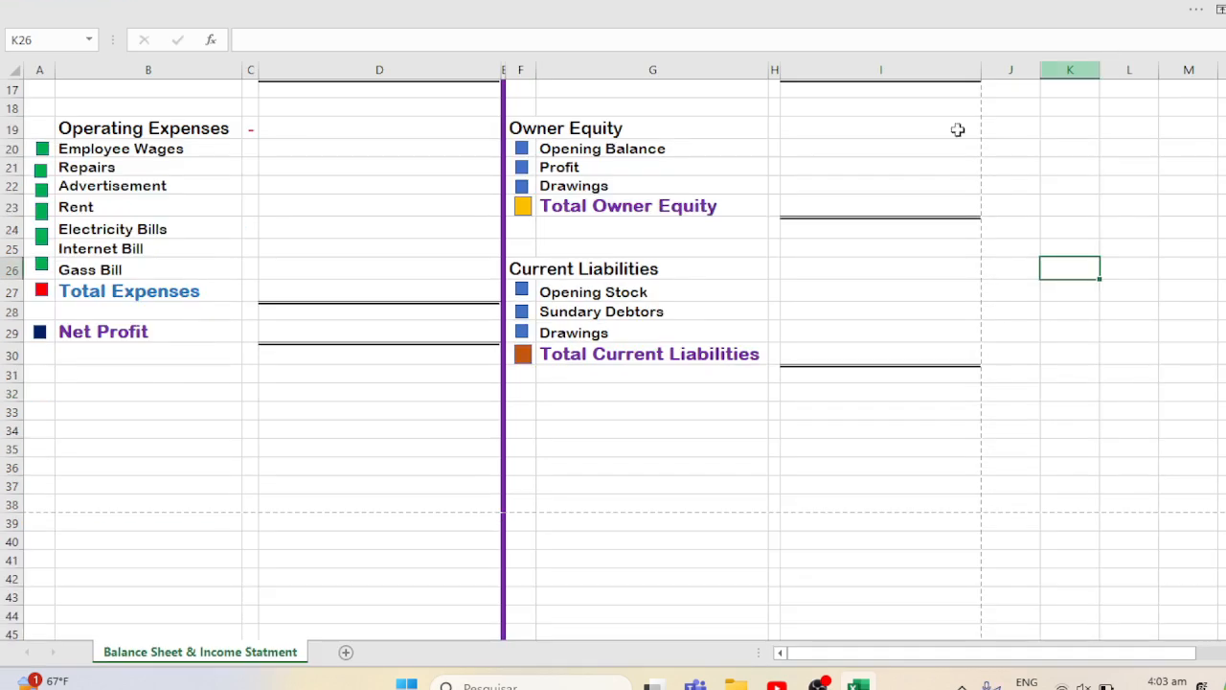
{"action": "left_click", "coordinate": [1013, 185]}
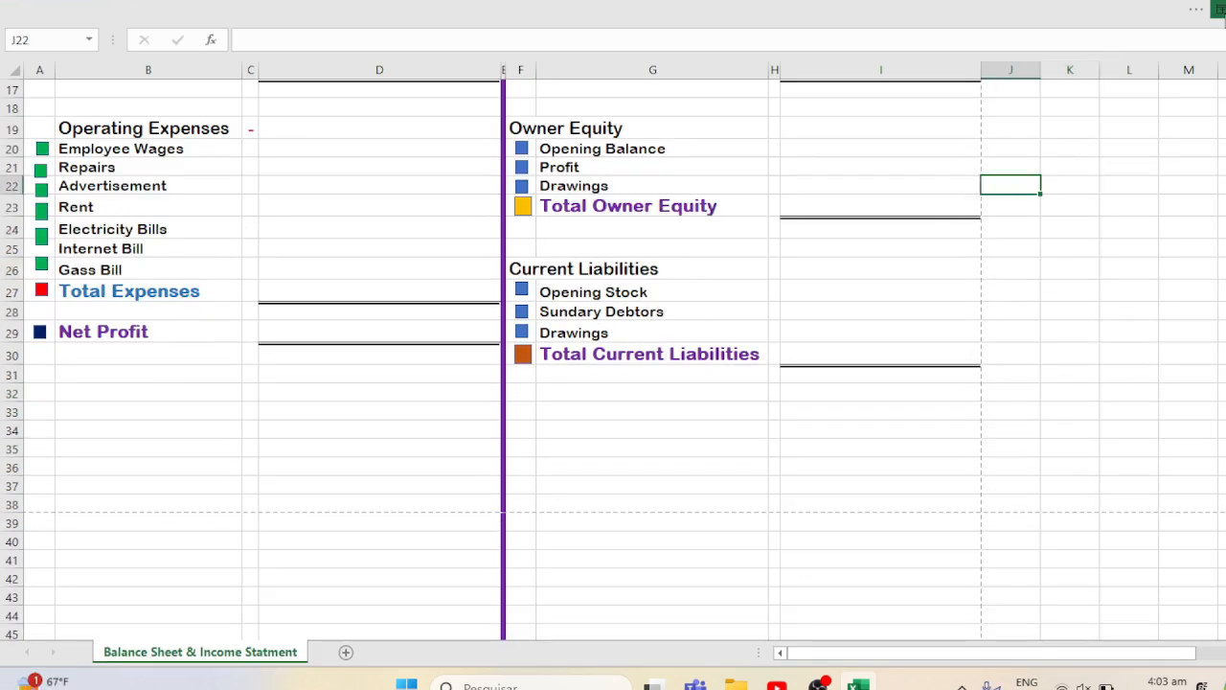
{"action": "left_click", "coordinate": [1219, 9]}
{"action": "left_click", "coordinate": [1182, 124]}
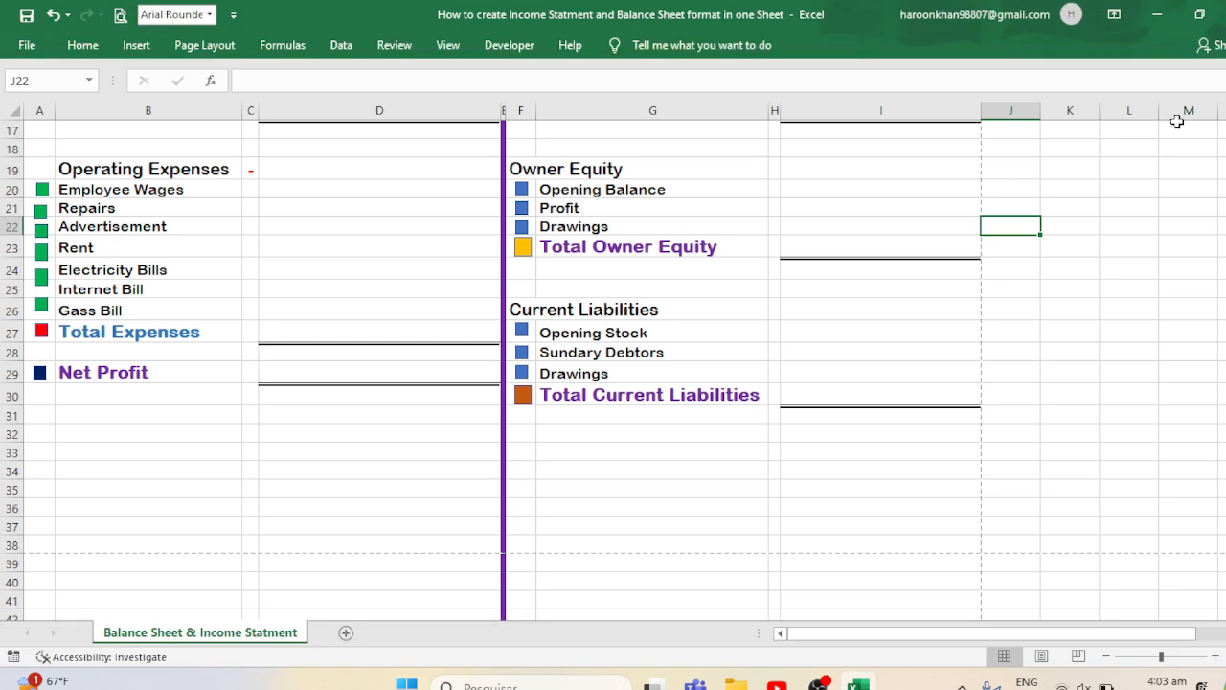
- Hide the worksheet gridlines
{"action": "left_click", "coordinate": [446, 46]}
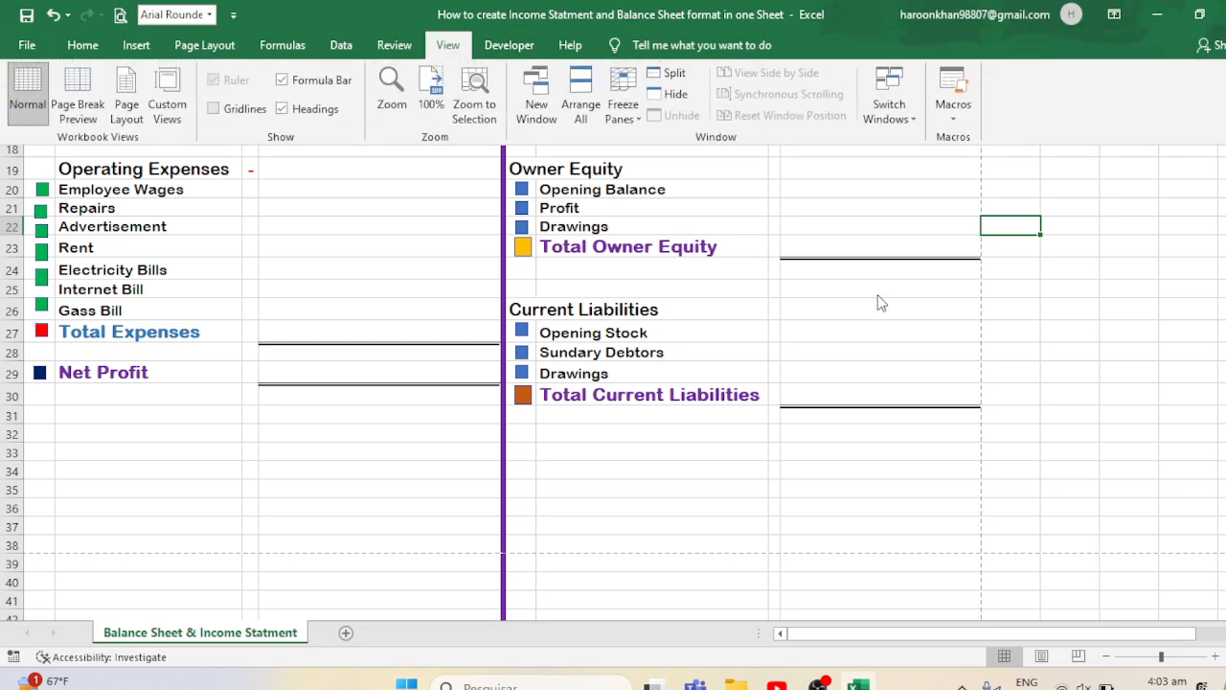
{"action": "left_click", "coordinate": [1056, 295]}
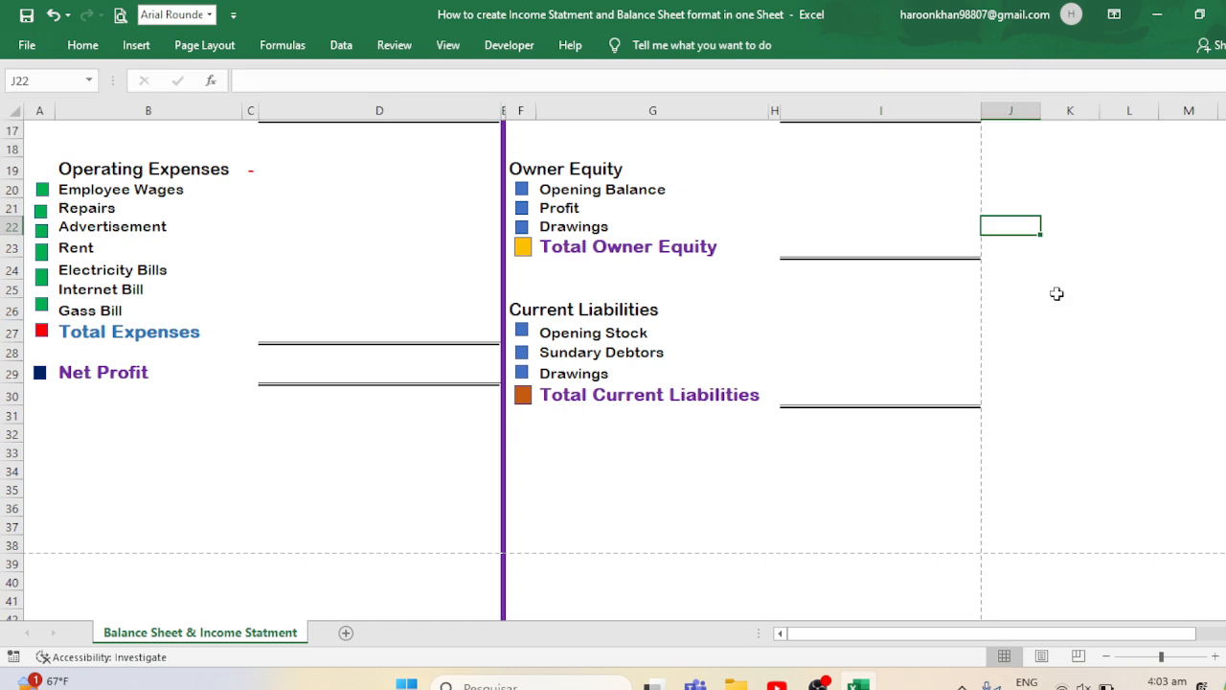
- Show the full ribbon tabs and commands, and repeatedly delete rows 39 to 43 below the page break
{"action": "left_click_drag", "start_coordinate": [1225, 290], "coordinate": [1225, 388]}
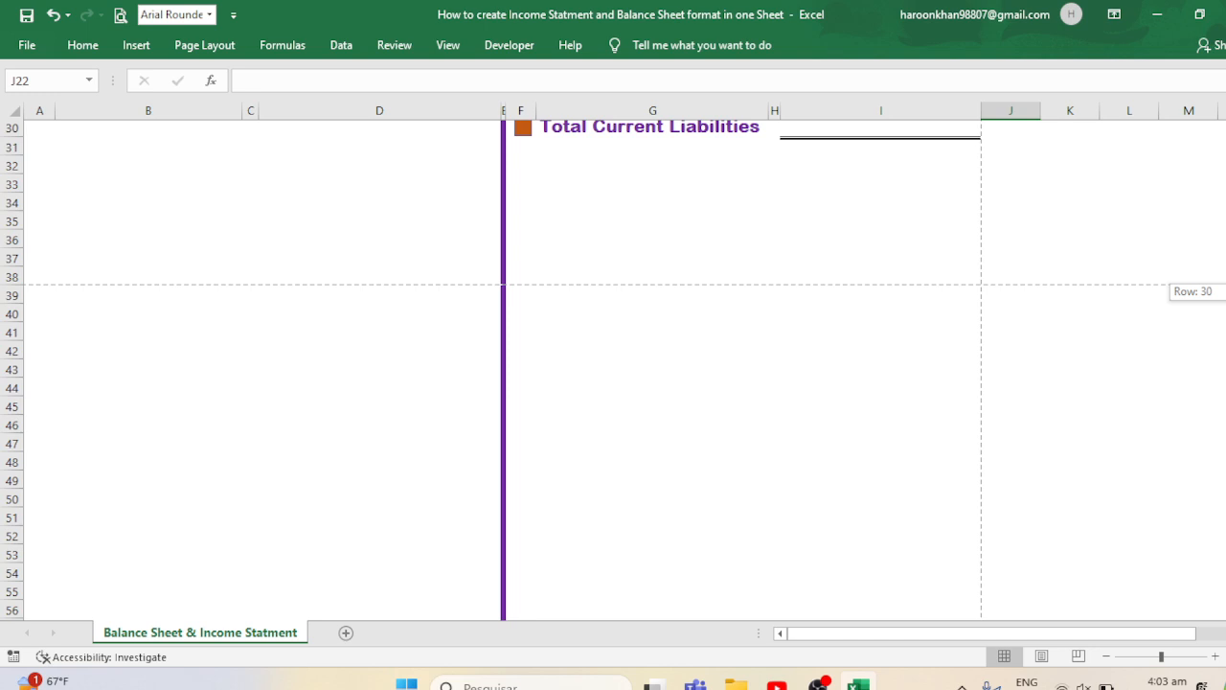
{"action": "left_click_drag", "start_coordinate": [1225, 291], "coordinate": [1225, 293]}
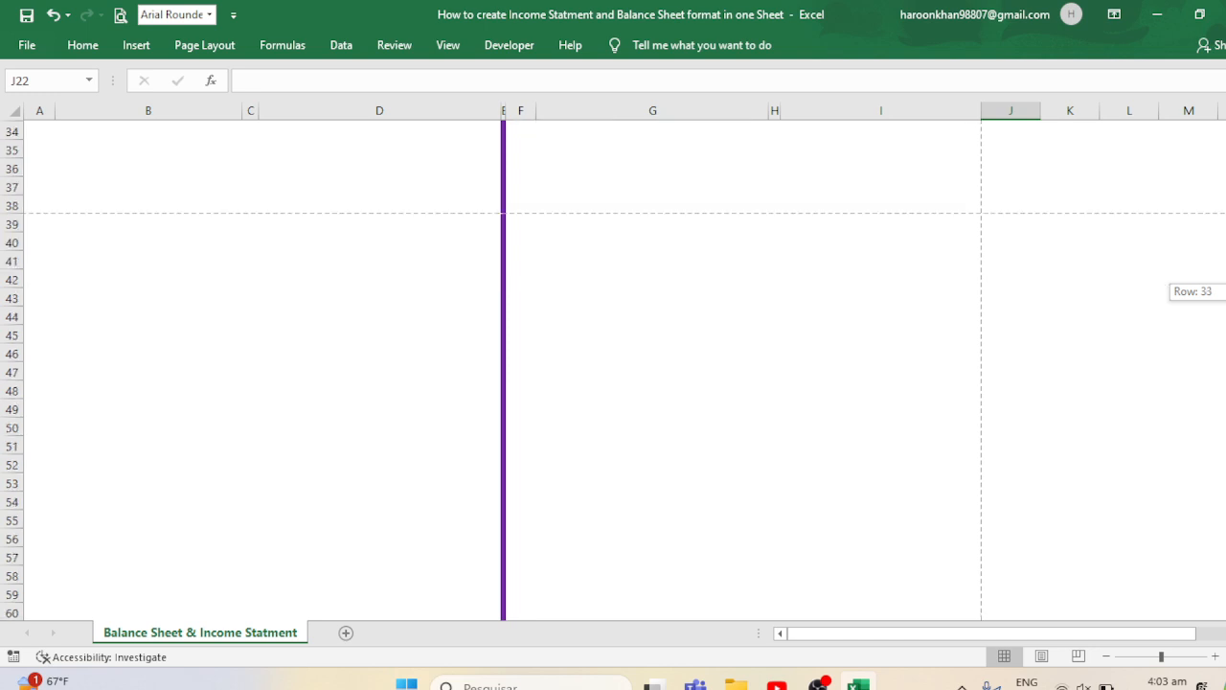
{"action": "left_click", "coordinate": [11, 222]}
{"action": "left_click_drag", "start_coordinate": [80, 352], "coordinate": [82, 354]}
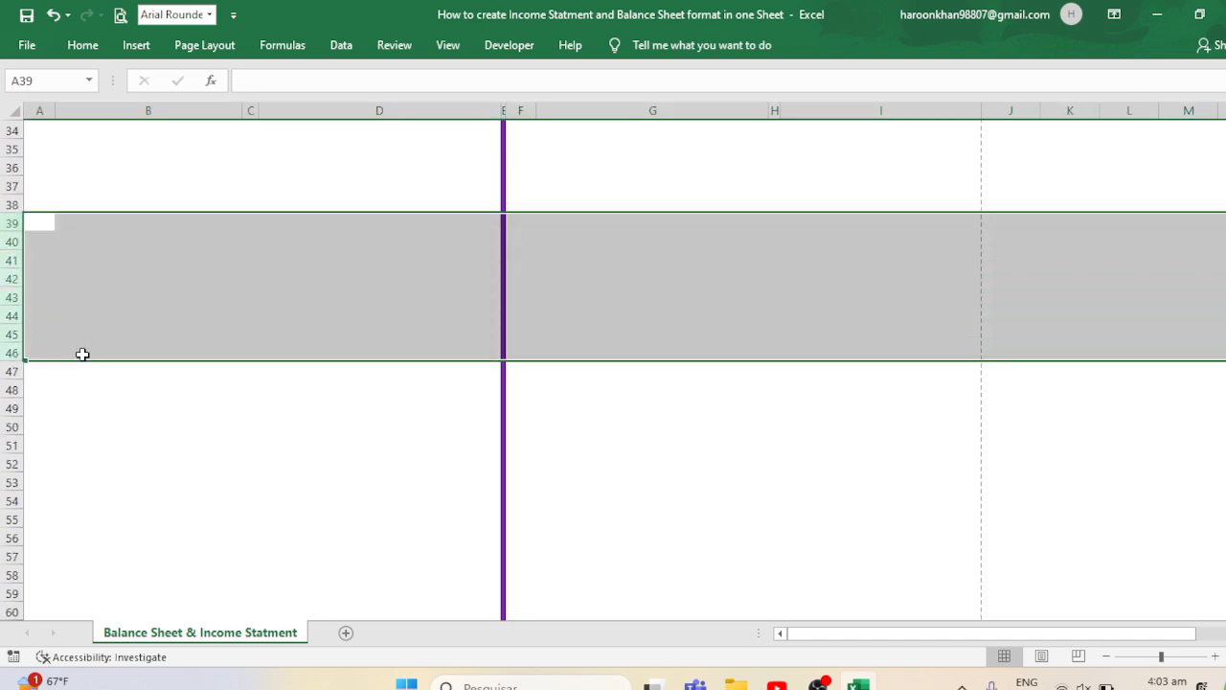
{"action": "key", "text": "ctrl+a"}
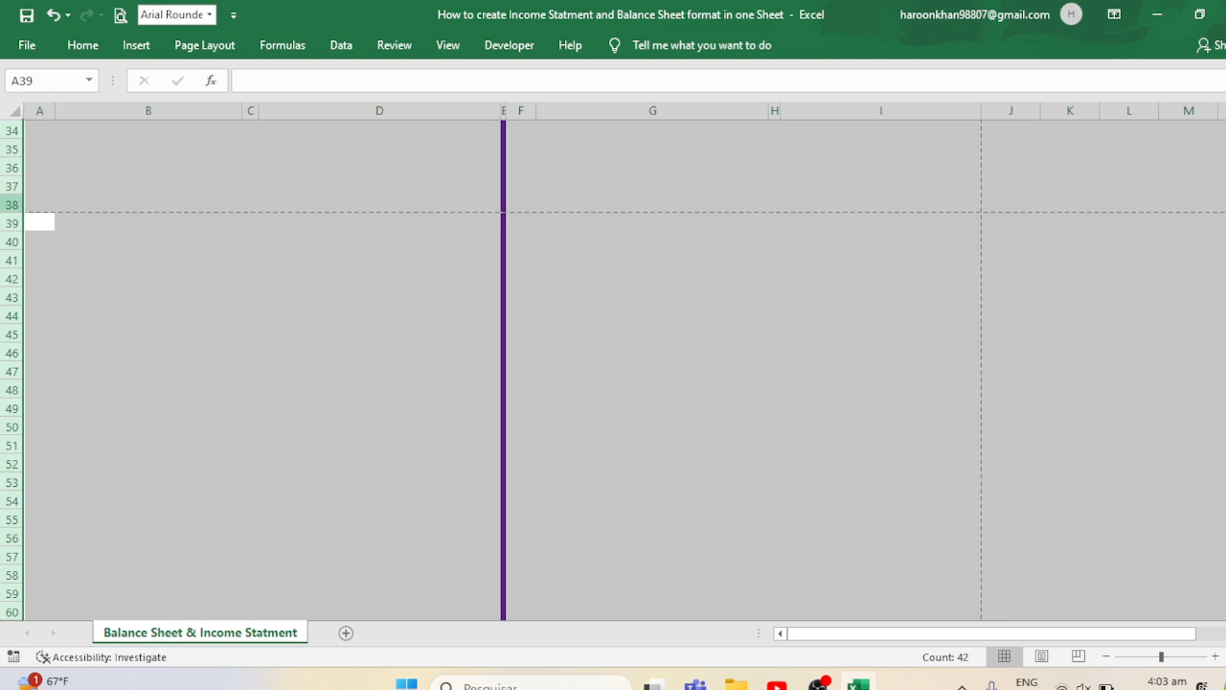
{"action": "left_click_drag", "start_coordinate": [12, 222], "coordinate": [29, 302]}
{"action": "left_click", "coordinate": [1112, 19]}
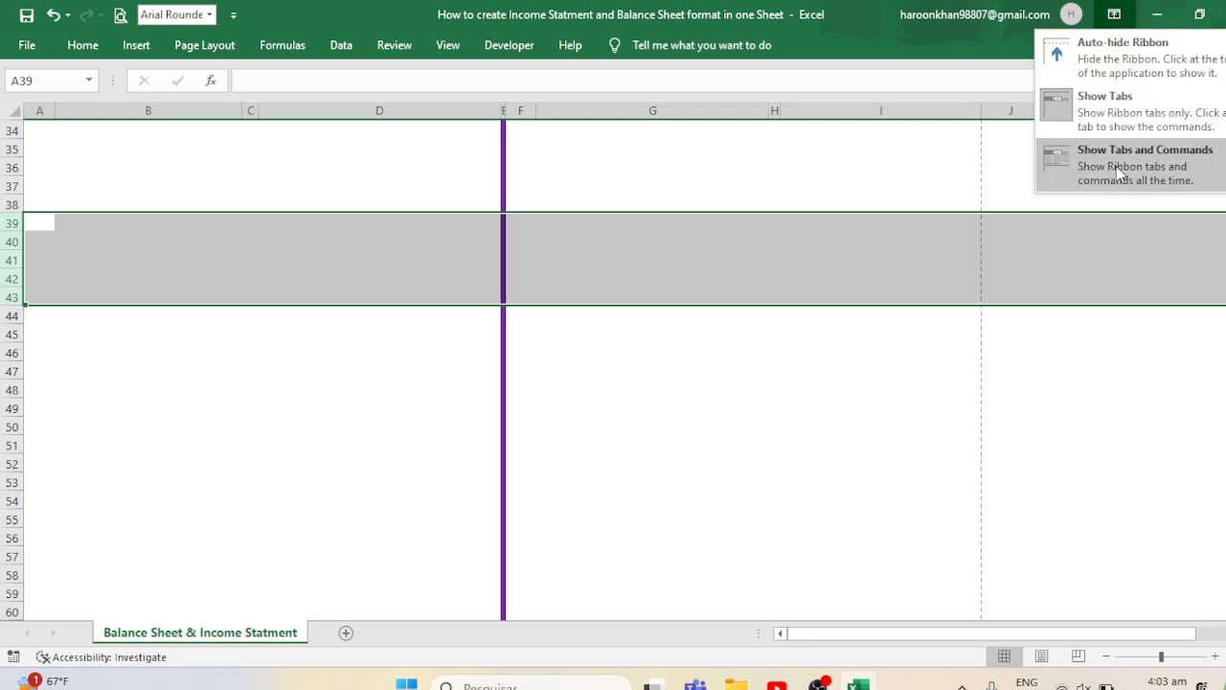
{"action": "left_click", "coordinate": [1118, 173]}
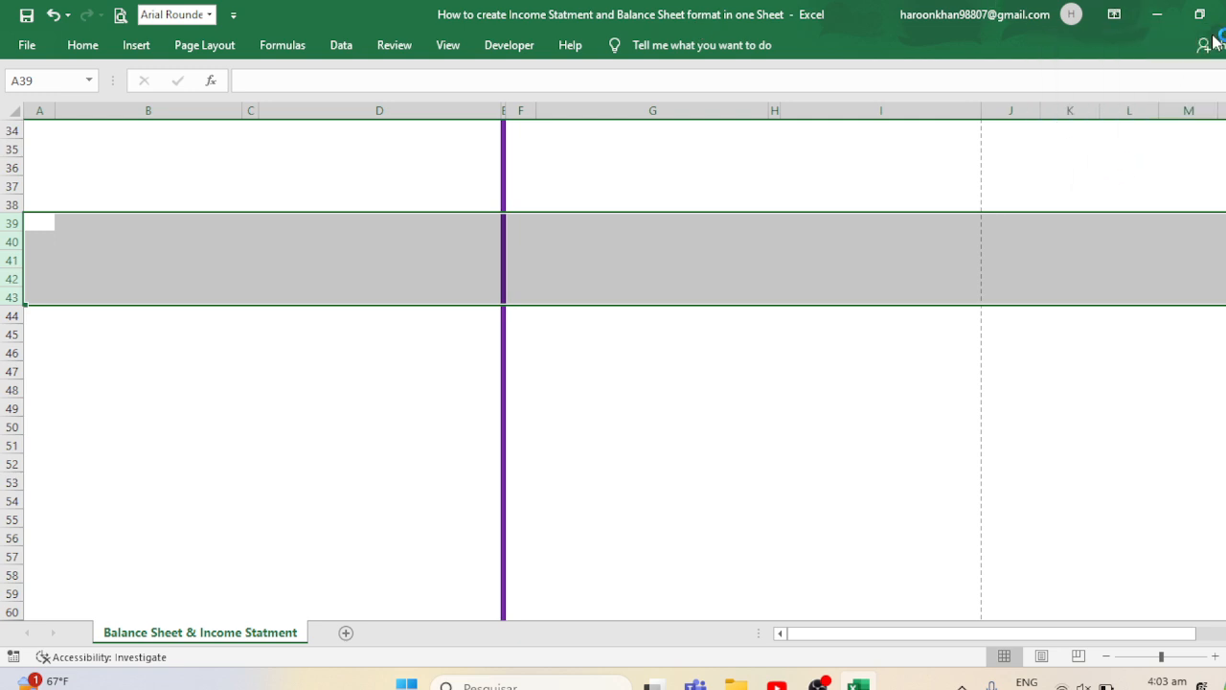
{"action": "left_click", "coordinate": [1115, 18]}
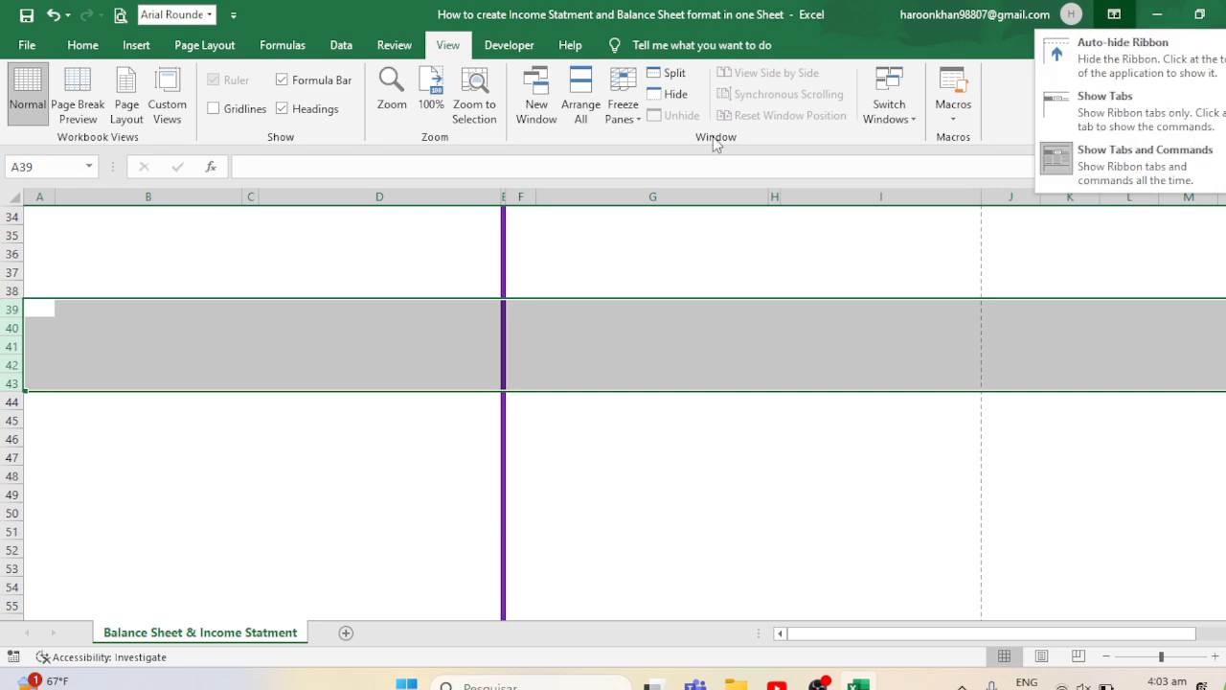
{"action": "left_click", "coordinate": [1111, 163]}
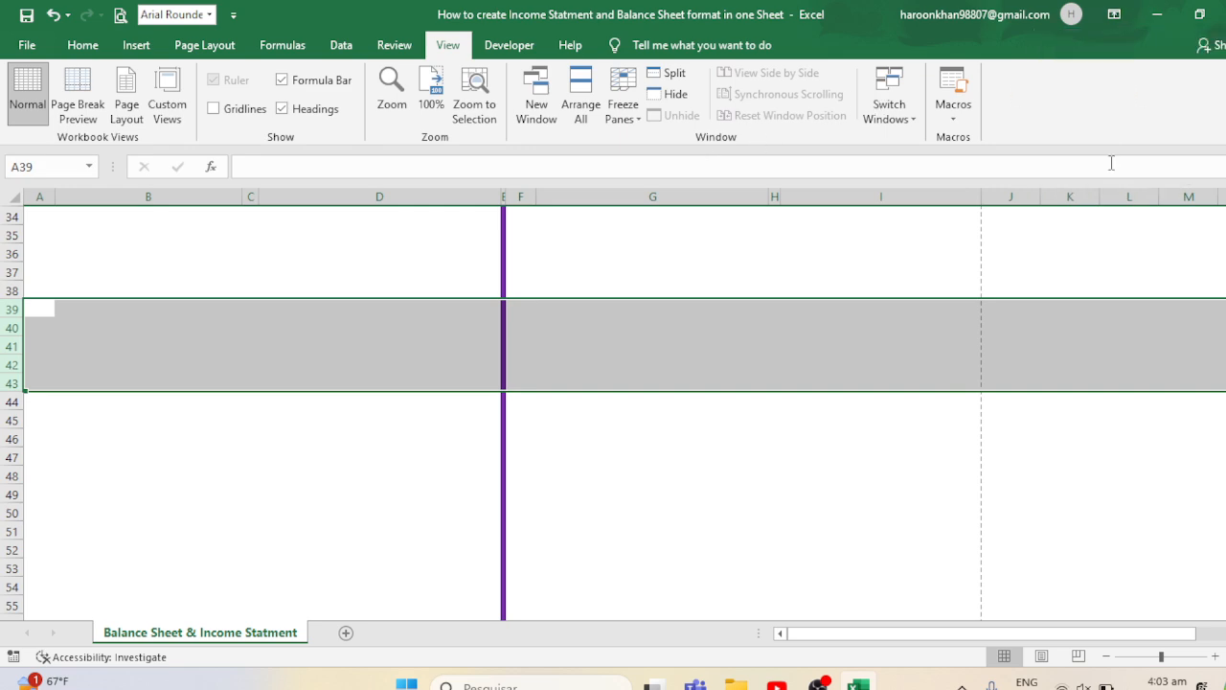
{"action": "left_click", "coordinate": [83, 45]}
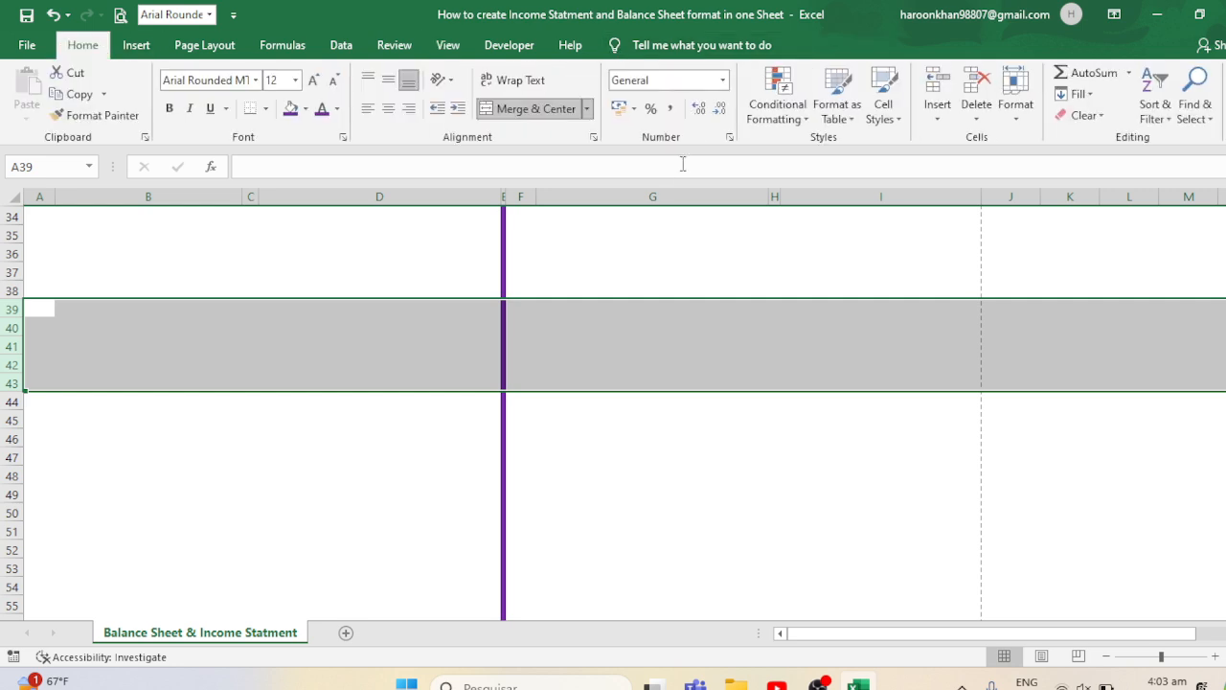
{"action": "left_click", "coordinate": [979, 92]}
{"action": "left_click", "coordinate": [979, 93]}
{"action": "left_click", "coordinate": [979, 93]}
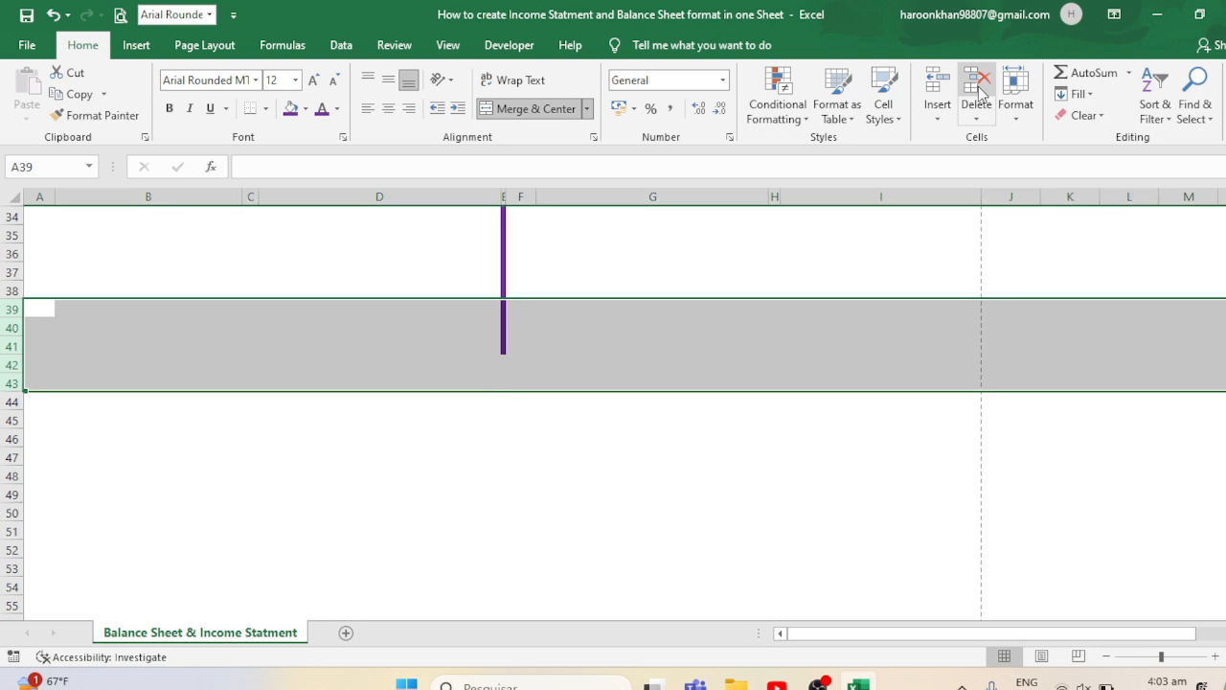
{"action": "left_click", "coordinate": [979, 93]}
{"action": "mouse_move", "coordinate": [1225, 395]}
{"action": "left_mouse_down"}
{"action": "mouse_move", "coordinate": [1225, 344]}
{"action": "mouse_move", "coordinate": [1225, 383]}
{"action": "left_mouse_up"}
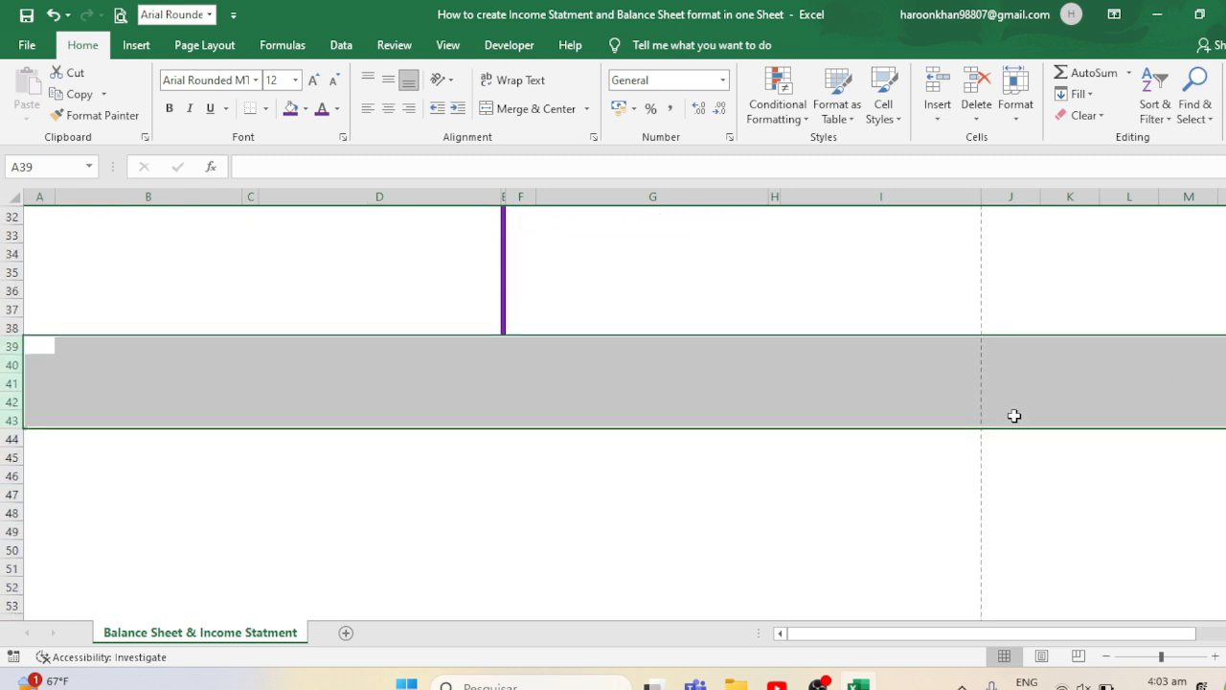
- Undo the last row deletions below the page break
{"action": "key", "text": "ctrl+z"}
{"action": "key", "text": "ctrl+z"}
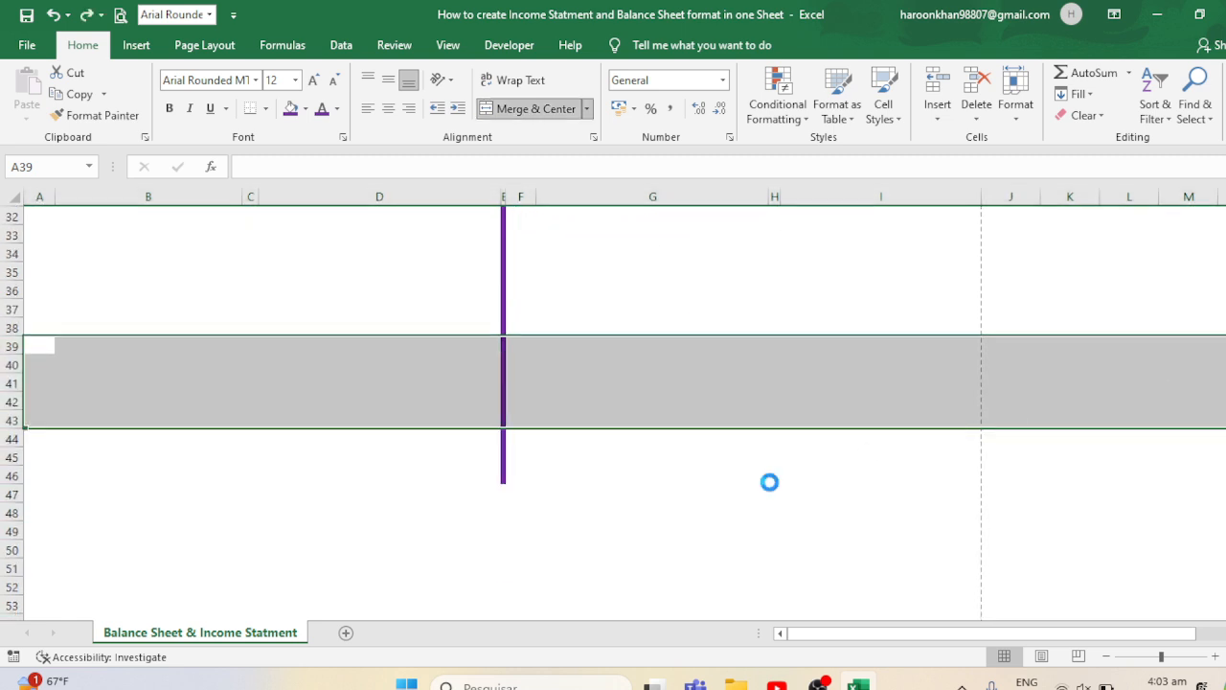
{"action": "key", "text": "ctrl+z"}
- Check the second page of the print preview for leftover content and return to the sheet
{"action": "left_click_drag", "start_coordinate": [1225, 383], "coordinate": [1225, 412]}
{"action": "key", "text": "ctrl+p"}
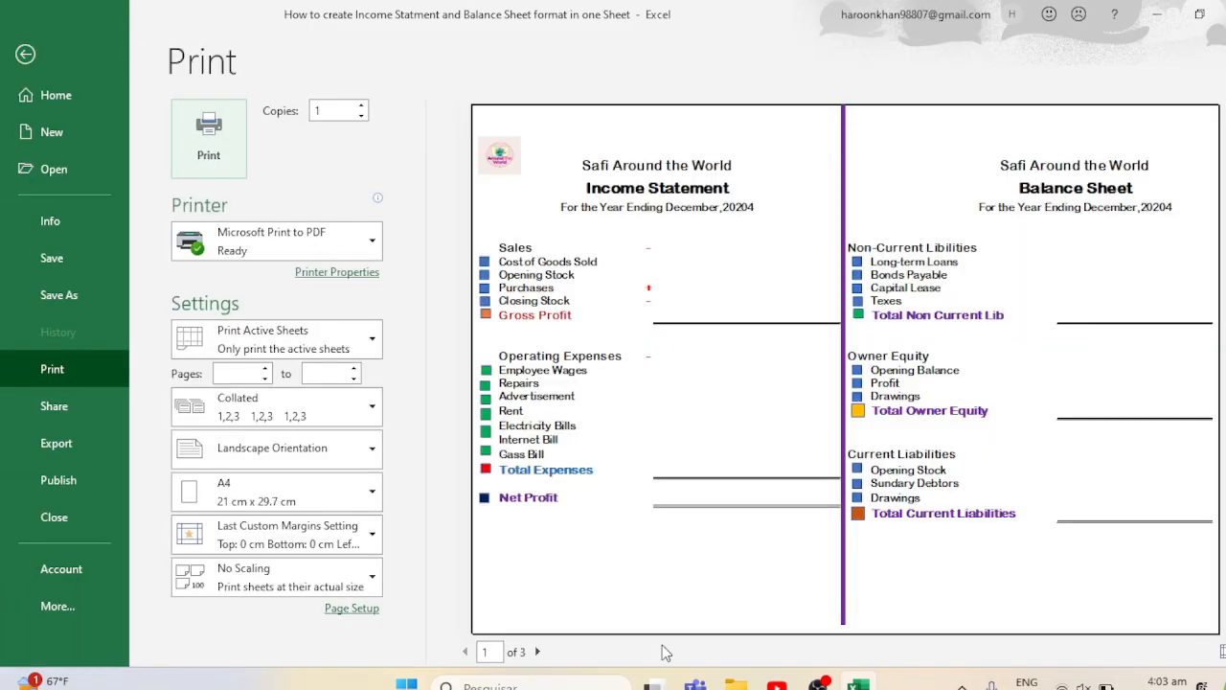
{"action": "left_click", "coordinate": [536, 651]}
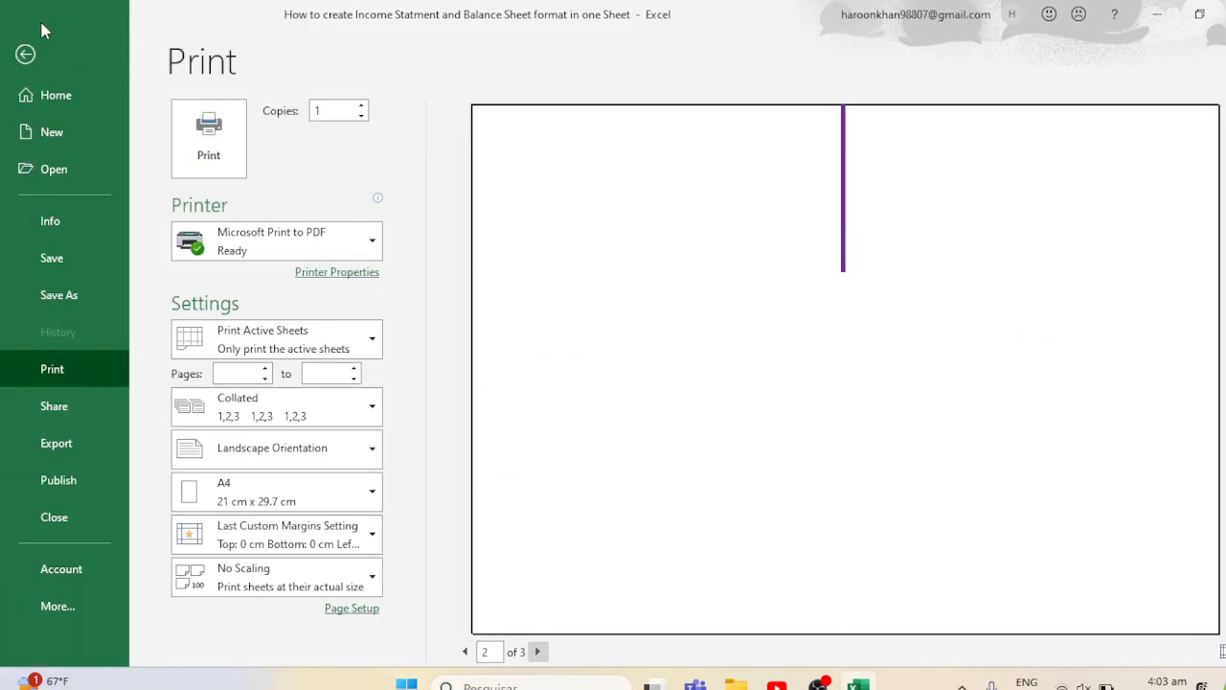
{"action": "left_click", "coordinate": [26, 55]}
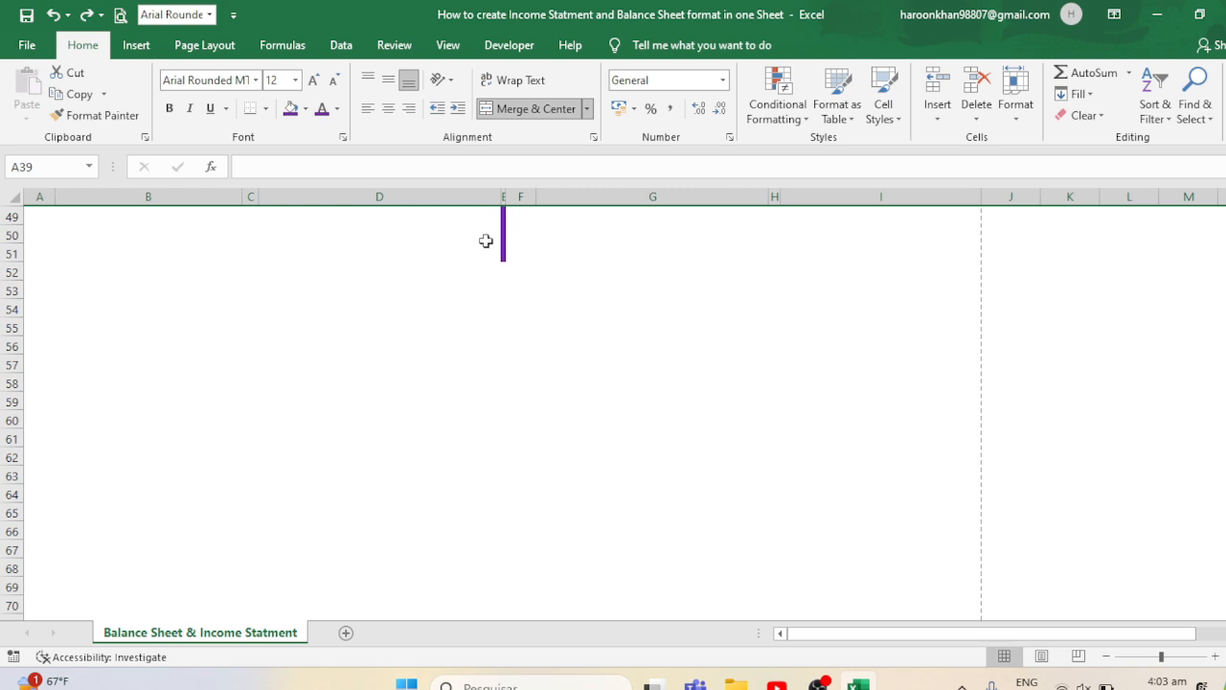
- Delete row 39 thirteen times so the purple divider in column E ends at the page break under row 38
{"action": "key", "text": "Up"}
{"action": "key", "text": "Up"}
{"action": "key", "text": "Up"}
{"action": "key", "text": "Up"}
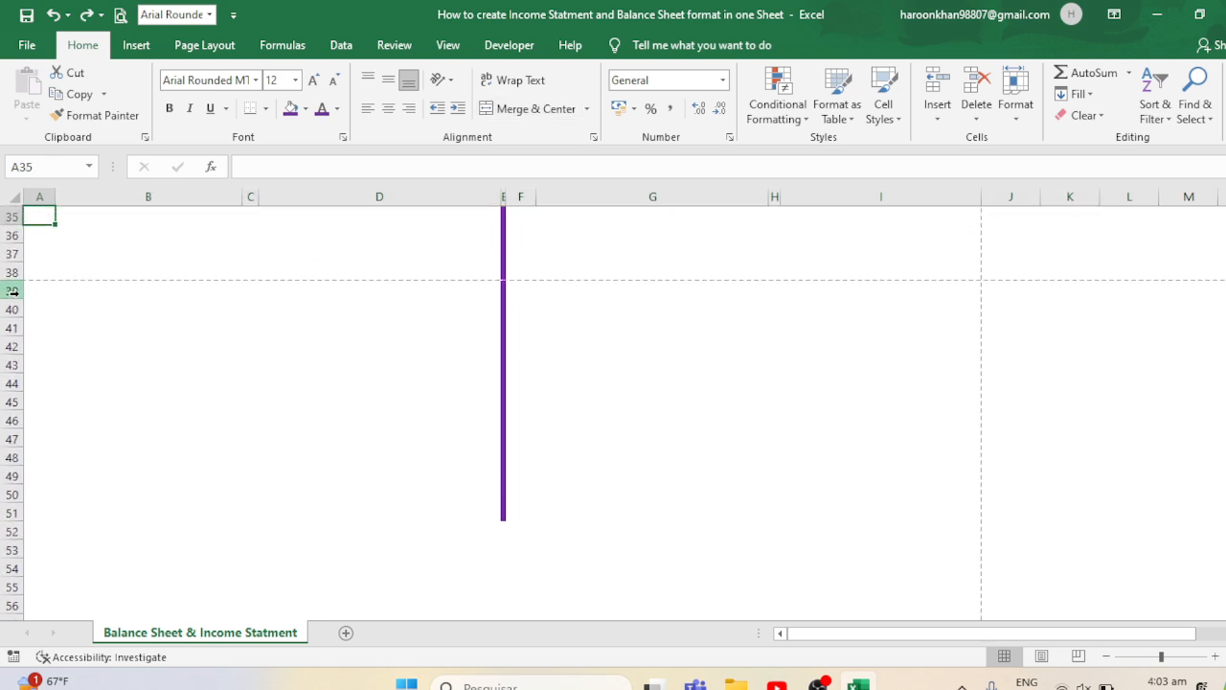
{"action": "left_click_drag", "start_coordinate": [13, 290], "coordinate": [28, 431]}
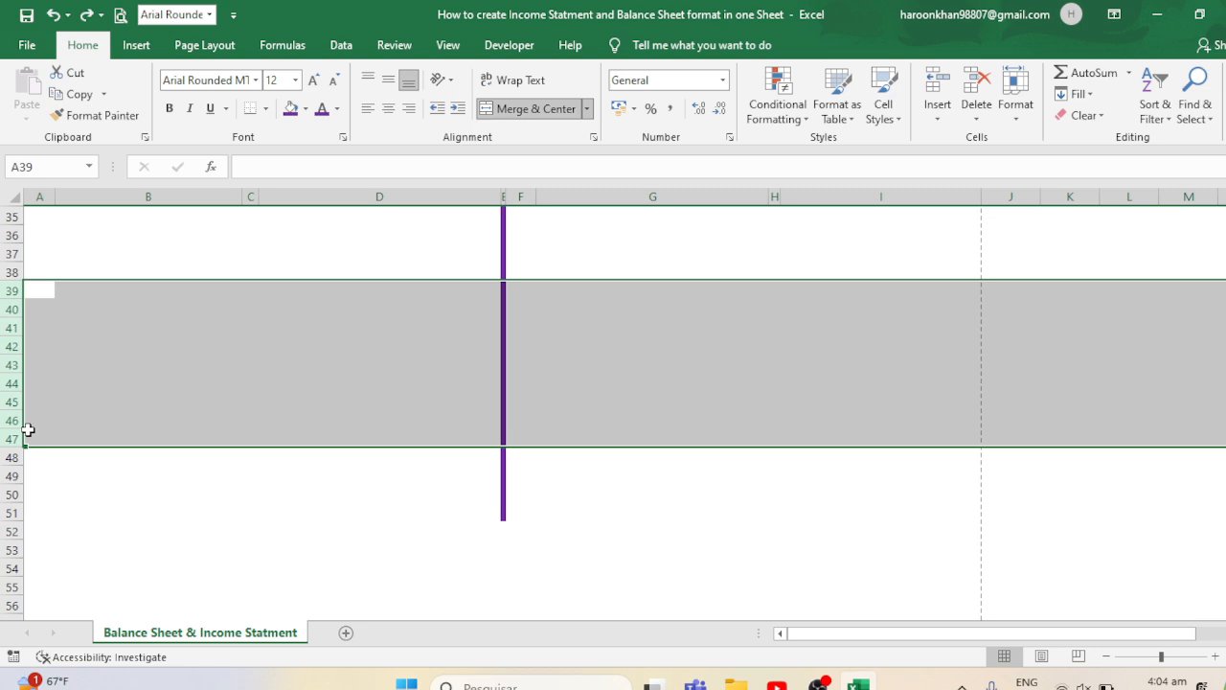
{"action": "key", "text": "shift+Down"}
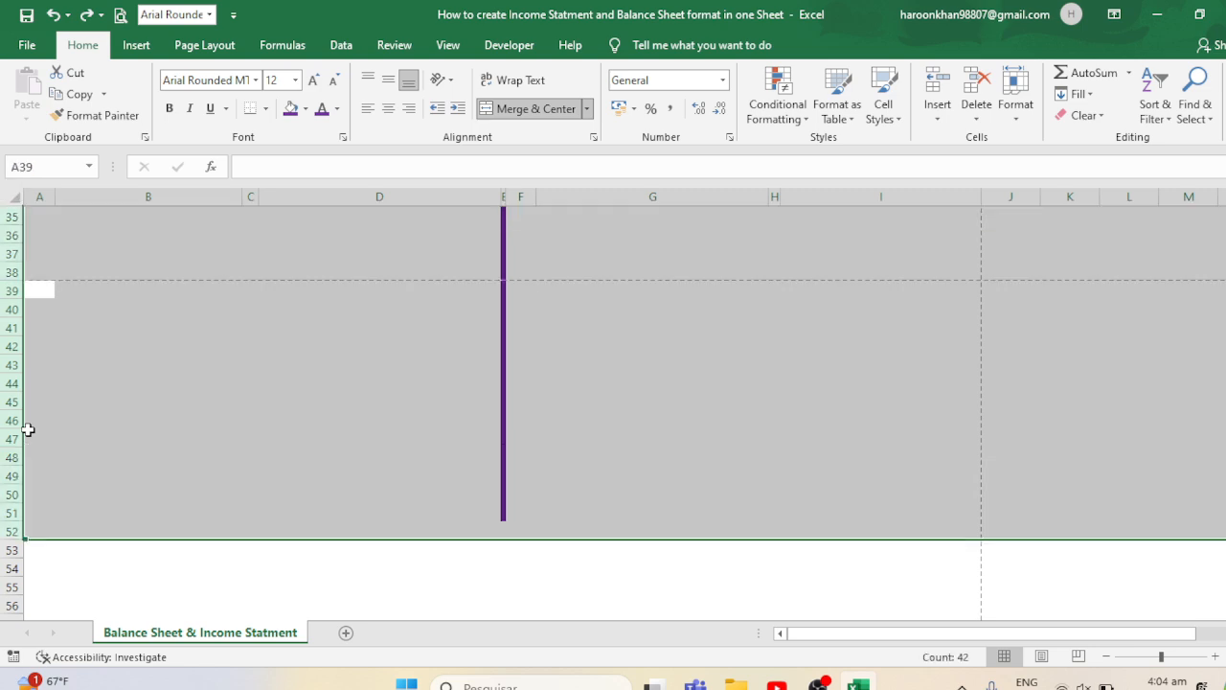
{"action": "left_click", "coordinate": [13, 290]}
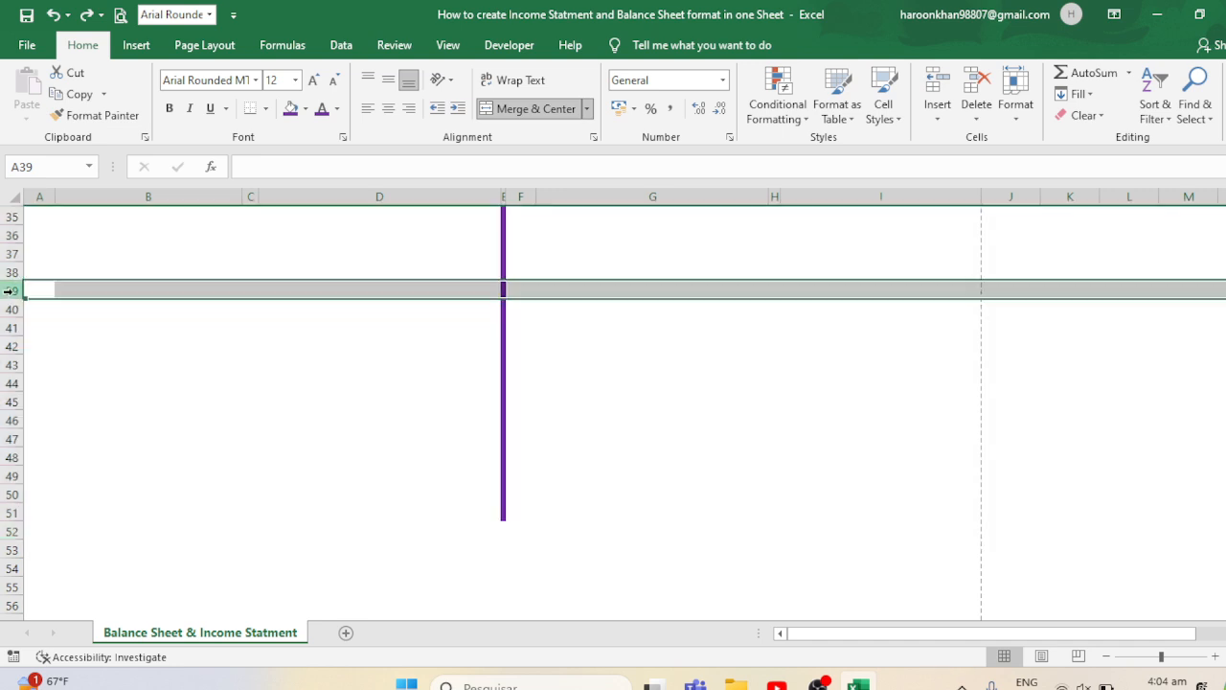
{"action": "left_click", "coordinate": [977, 81]}
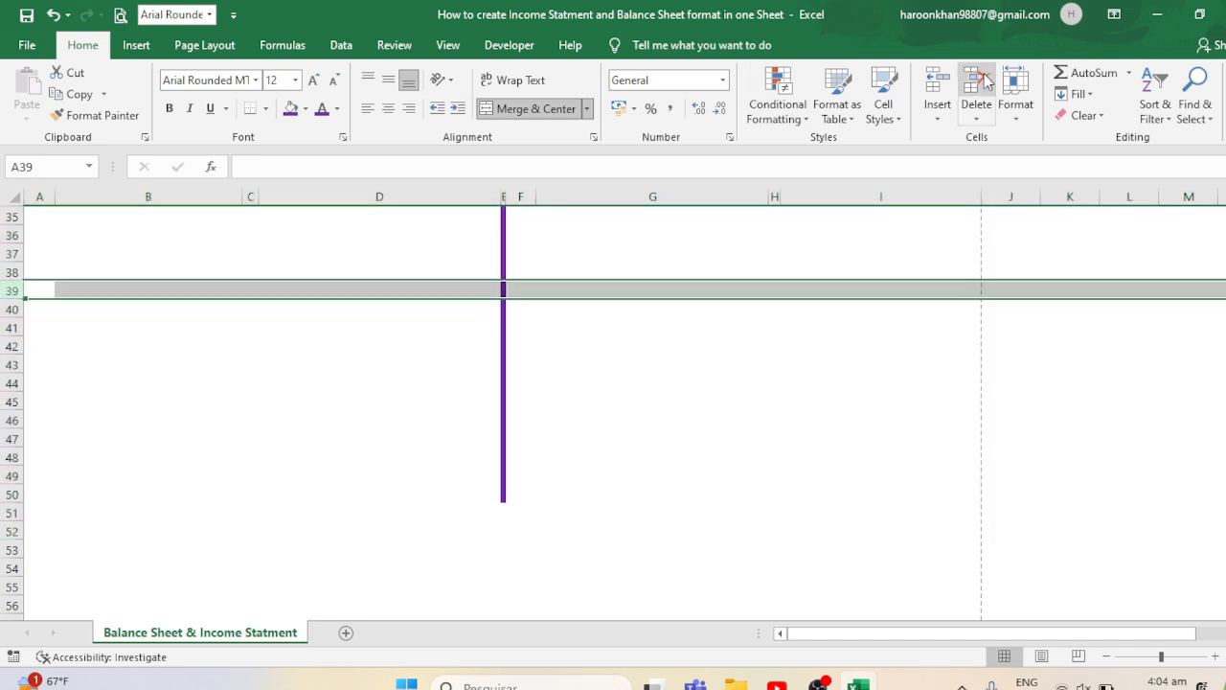
{"action": "left_click", "coordinate": [977, 81]}
{"action": "left_click", "coordinate": [977, 81]}
{"action": "left_click", "coordinate": [977, 82]}
{"action": "left_click", "coordinate": [977, 82]}
{"action": "left_click", "coordinate": [977, 82]}
{"action": "left_click", "coordinate": [977, 82]}
{"action": "left_click", "coordinate": [977, 81]}
{"action": "left_click", "coordinate": [977, 81]}
{"action": "left_click", "coordinate": [977, 81]}
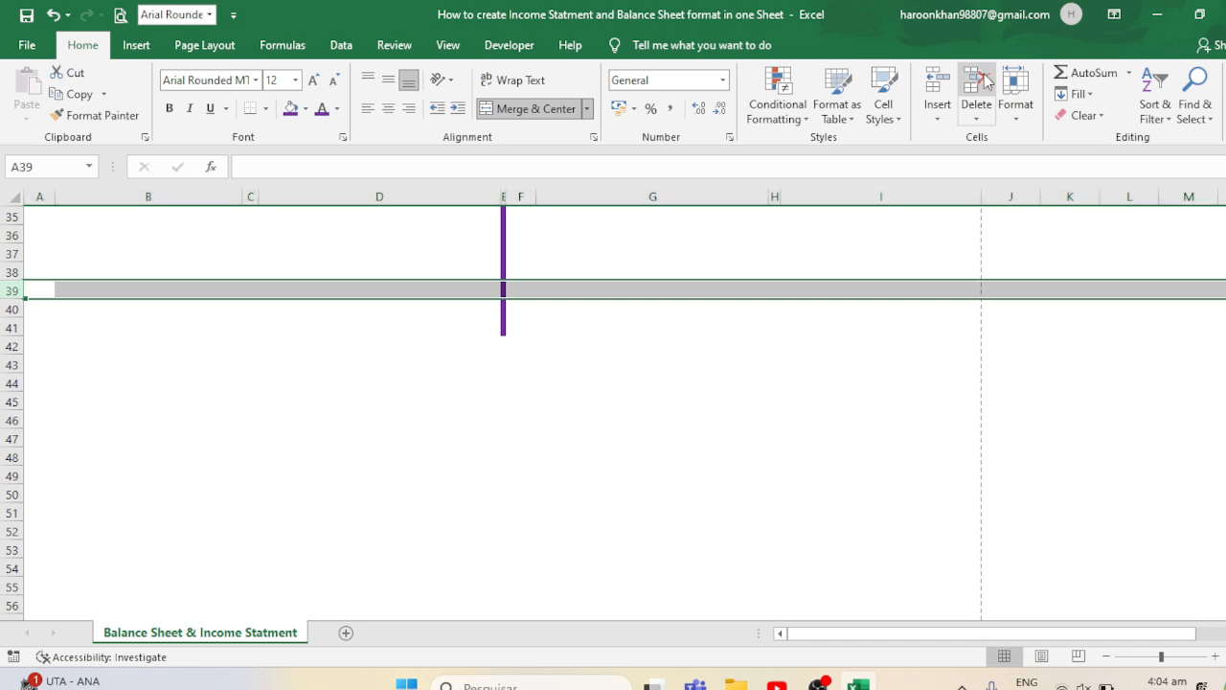
{"action": "left_click", "coordinate": [977, 81]}
{"action": "left_click", "coordinate": [977, 81]}
{"action": "left_click", "coordinate": [977, 81]}
{"action": "left_click", "coordinate": [701, 359]}
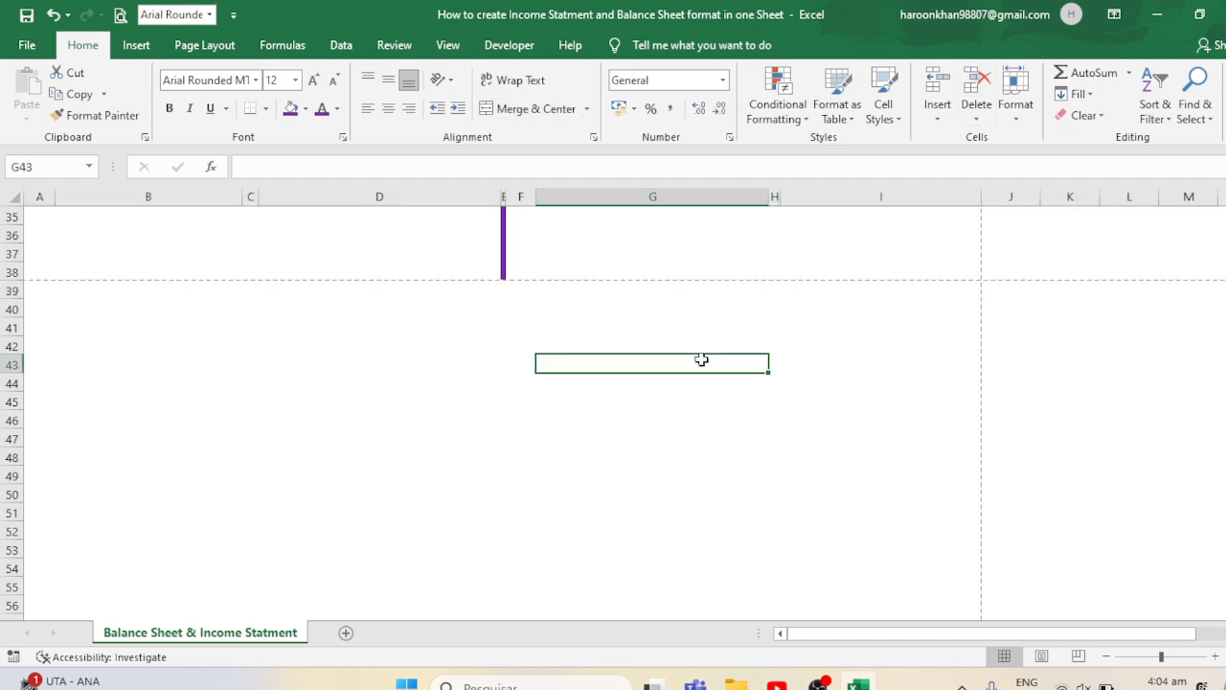
- Recheck both print preview pages after the row deletions and go back to the sheet
{"action": "key", "text": "ctrl+p"}
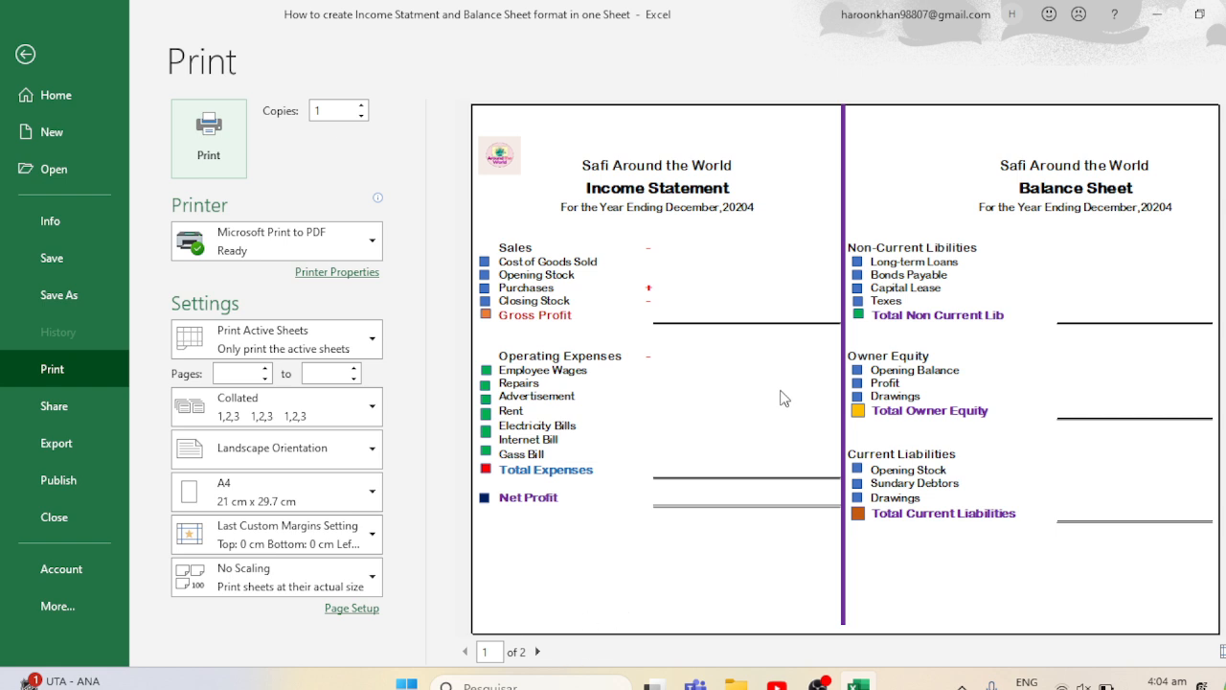
{"action": "left_click", "coordinate": [539, 651]}
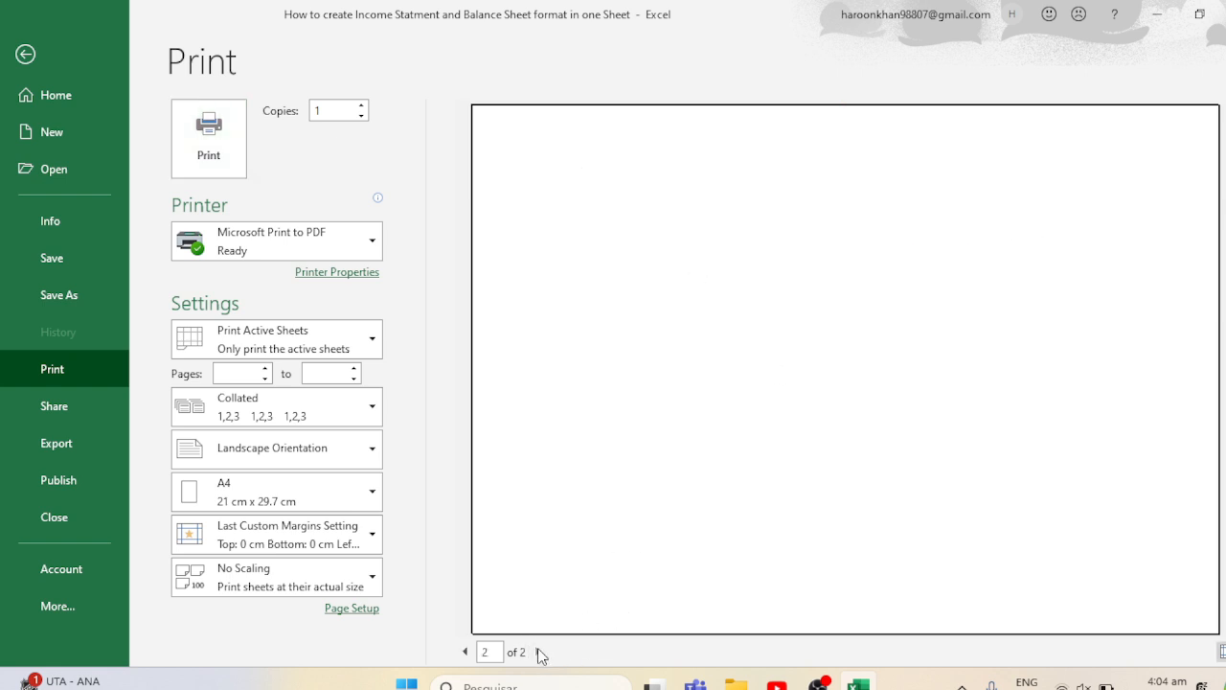
{"action": "left_click", "coordinate": [25, 53]}
- Move the active cell up column G to the sheet's first row to view the statement headings
{"action": "key", "text": "Up"}
{"action": "key", "text": "Up"}
{"action": "key", "text": "Up"}
{"action": "key", "text": "Up"}
{"action": "key", "text": "Up"}
{"action": "key", "text": "Up"}
{"action": "key", "text": "Up"}
{"action": "key", "text": "Up"}
{"action": "key", "text": "Up"}
{"action": "key", "text": "Up"}
{"action": "key", "text": "Up"}
{"action": "key", "text": "Up"}
{"action": "key", "text": "Up"}
{"action": "key", "text": "Up"}
{"action": "key", "text": "Up"}
{"action": "key", "text": "Up"}
{"action": "key", "text": "Up"}
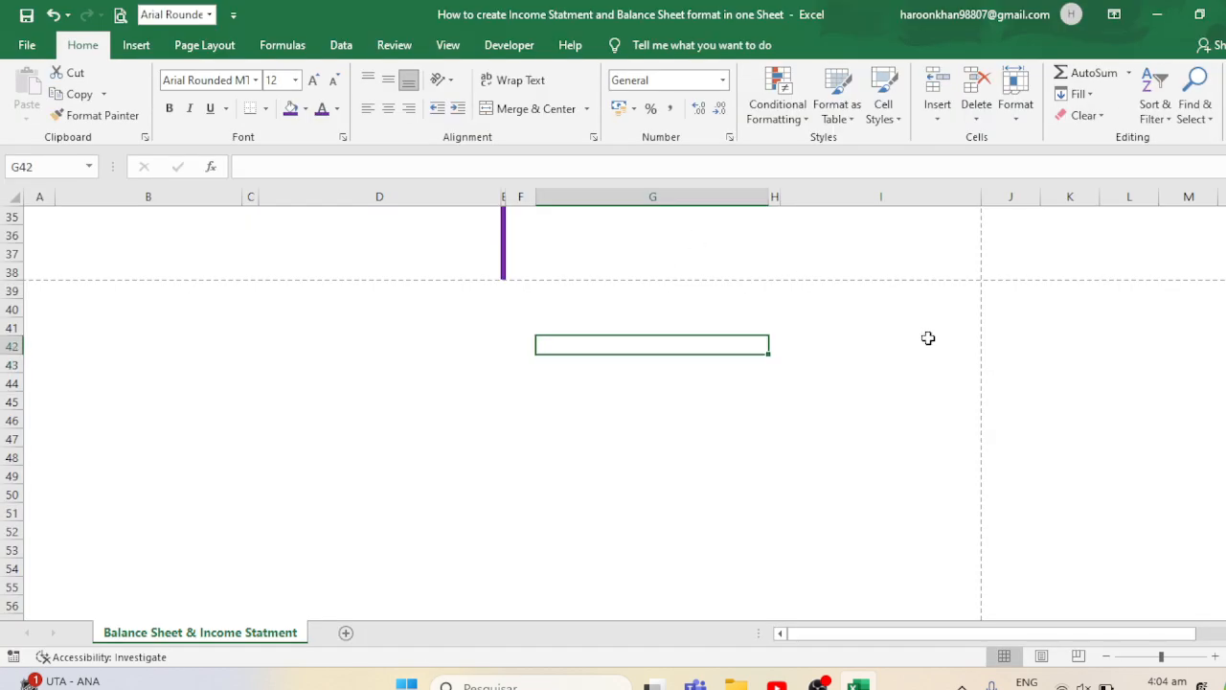
{"action": "key", "text": "Up"}
{"action": "key", "text": "Up"}
{"action": "key", "text": "Up"}
{"action": "key", "text": "Up"}
{"action": "key", "text": "Up"}
{"action": "key", "text": "Up"}
{"action": "key", "text": "Up"}
{"action": "key", "text": "Up"}
{"action": "key", "text": "Up"}
{"action": "key", "text": "Up"}
{"action": "key", "text": "Up"}
{"action": "key", "text": "Up"}
{"action": "key", "text": "Up"}
{"action": "key", "text": "Up"}
{"action": "key", "text": "Up"}
{"action": "key", "text": "Up"}
{"action": "key", "text": "Up"}
{"action": "key", "text": "Up"}
{"action": "key", "text": "Up"}
{"action": "key", "text": "Up"}
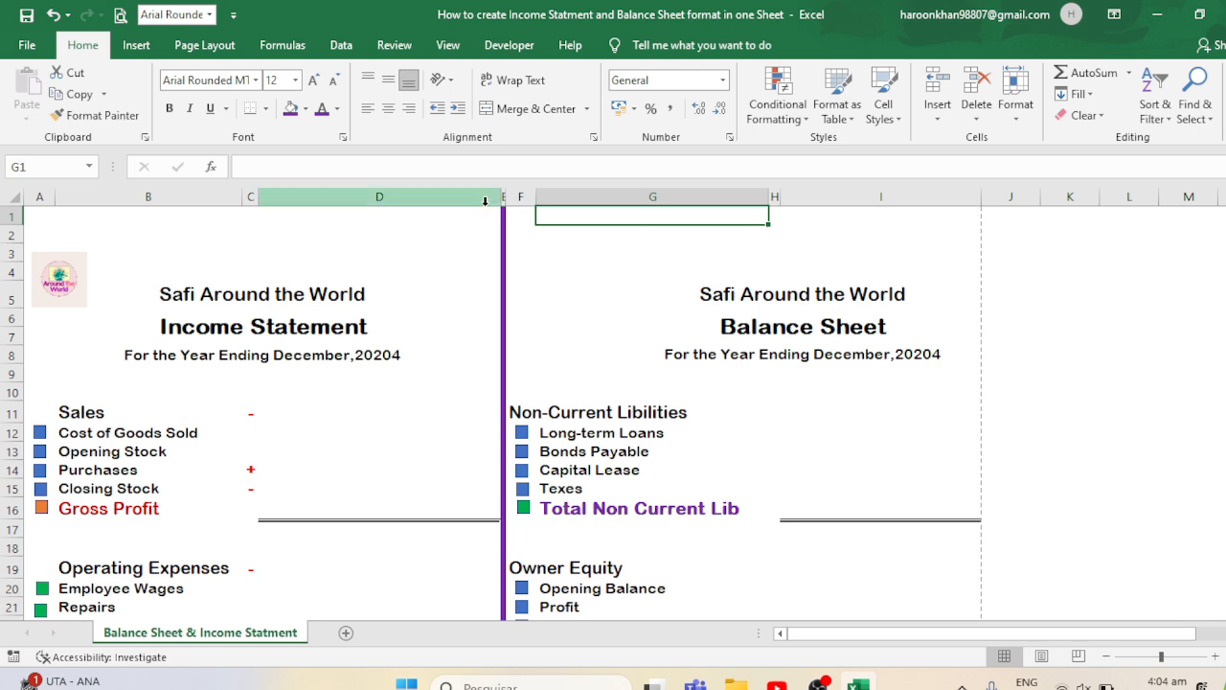
{"action": "left_click", "coordinate": [45, 214]}
{"action": "key", "text": "ctrl+a"}
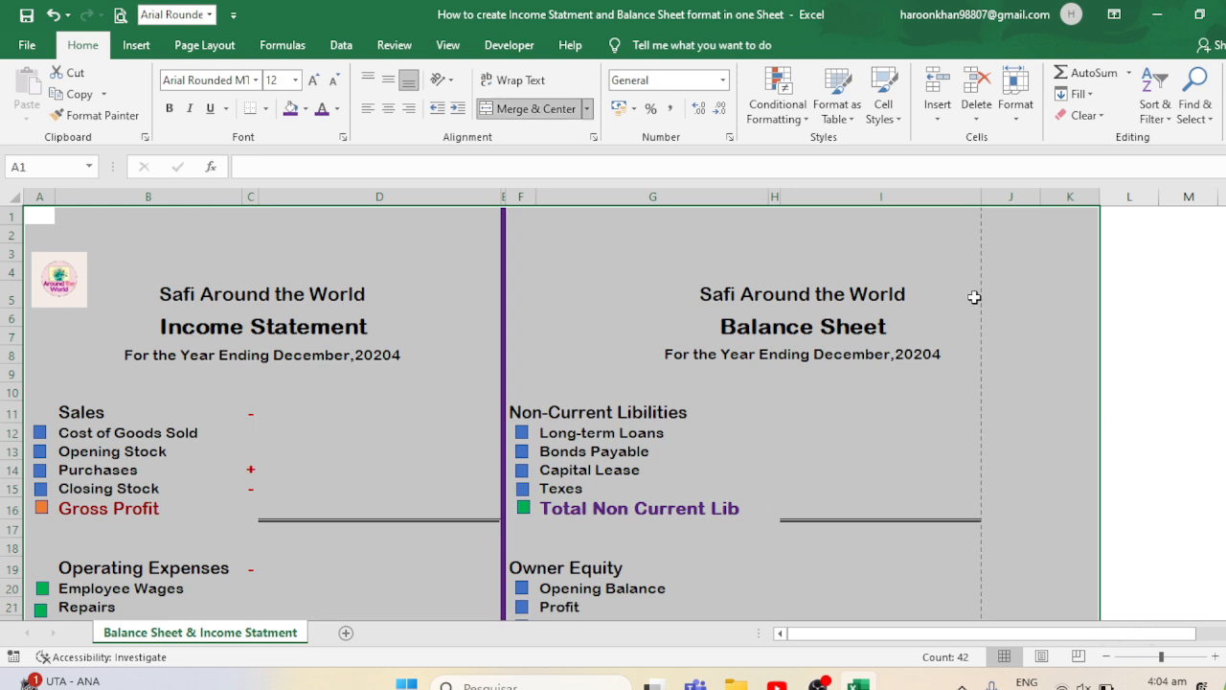
{"action": "left_click", "coordinate": [958, 216]}
{"action": "key", "text": "ctrl+a"}
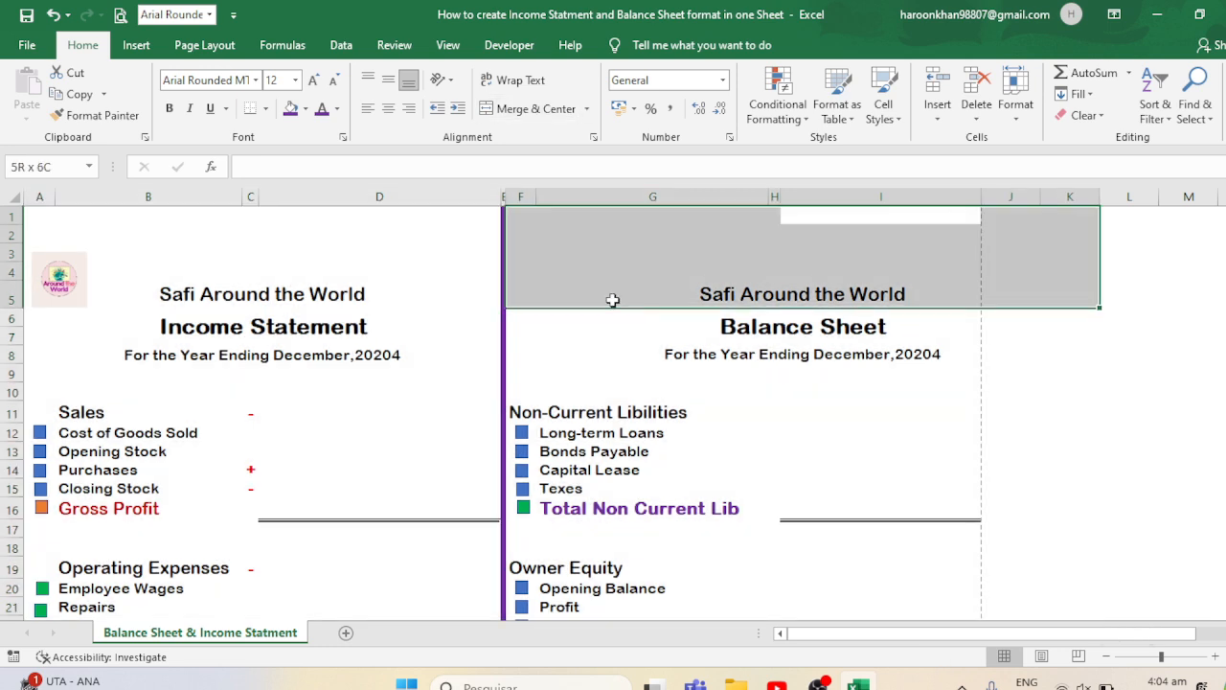
{"action": "left_click", "coordinate": [505, 197]}
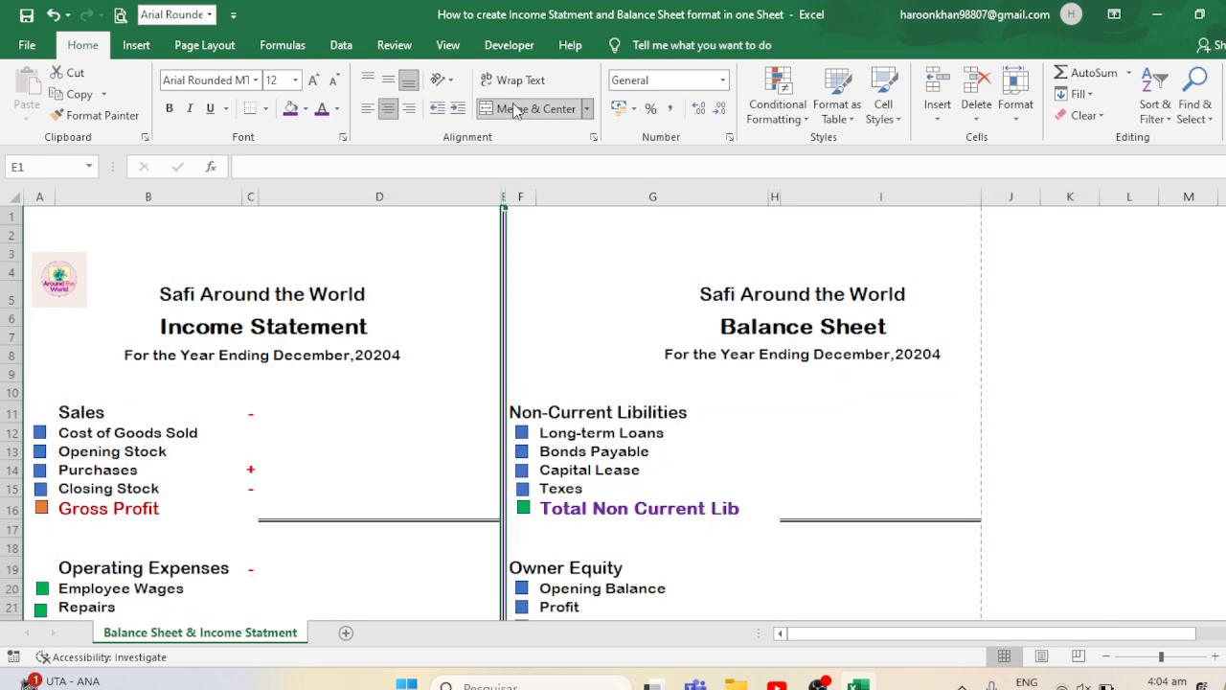
{"action": "left_click", "coordinate": [36, 216]}
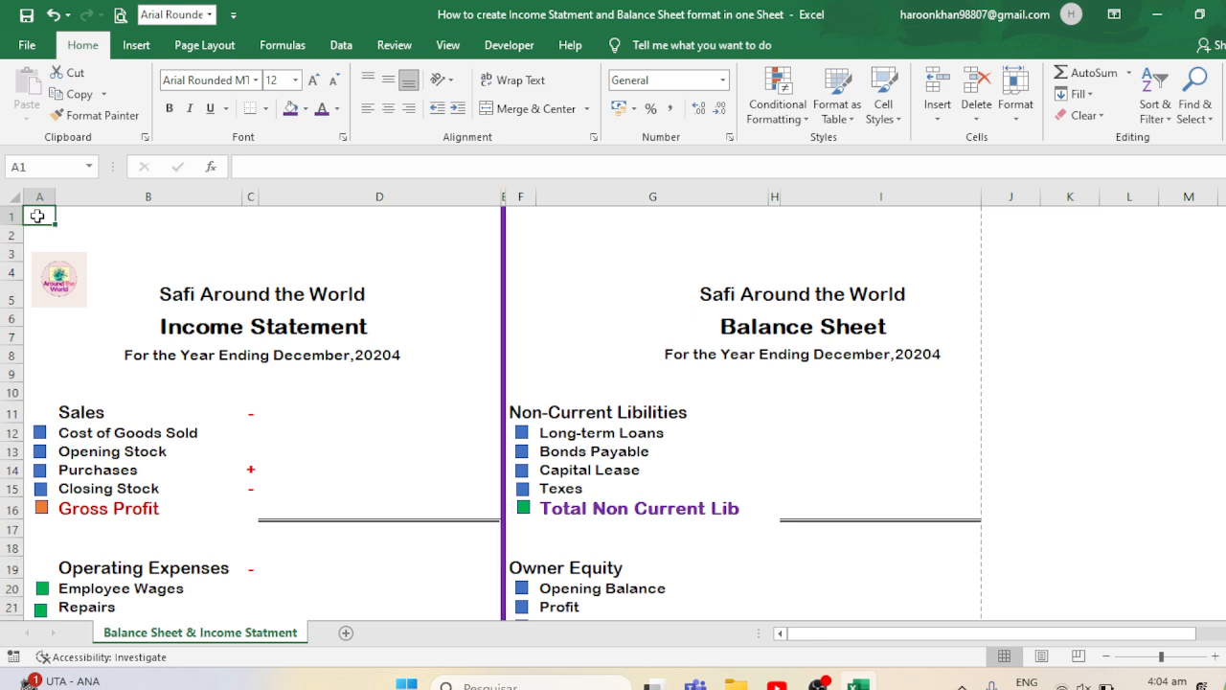
- Delete the two empty columns J and K so the merged Balance Sheet headings span only columns F to I
{"action": "left_click_drag", "start_coordinate": [38, 216], "coordinate": [815, 317]}
{"action": "left_click", "coordinate": [796, 326]}
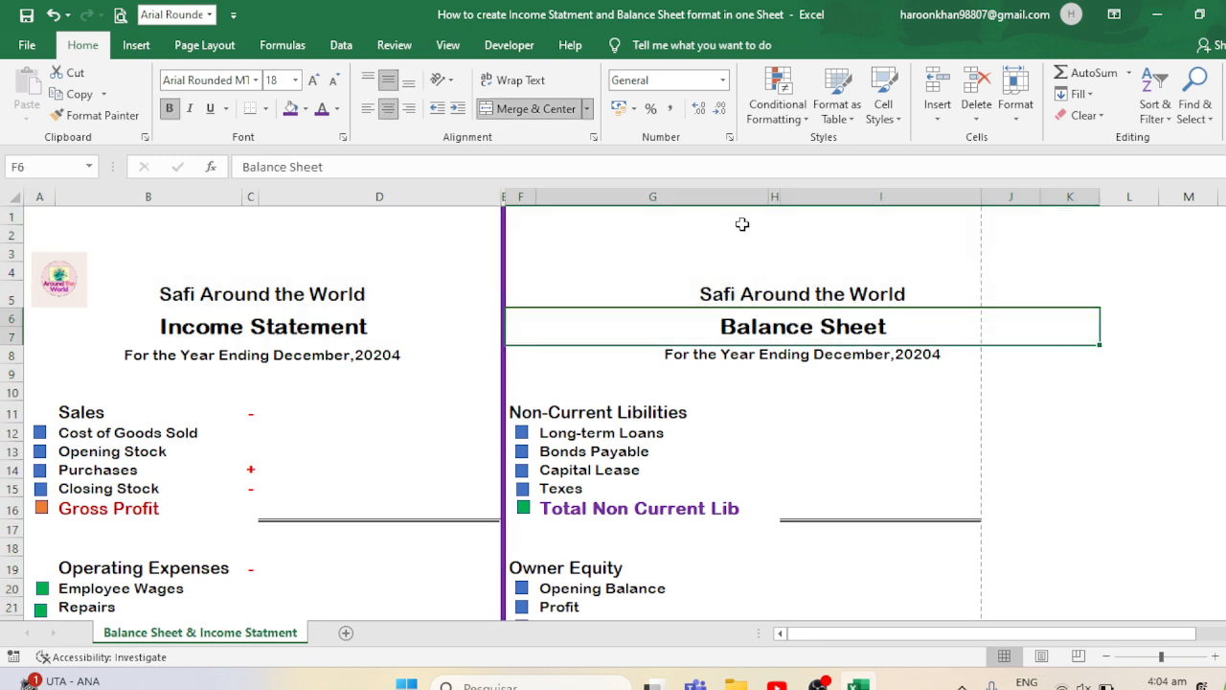
{"action": "left_click", "coordinate": [742, 223]}
{"action": "left_click", "coordinate": [916, 320]}
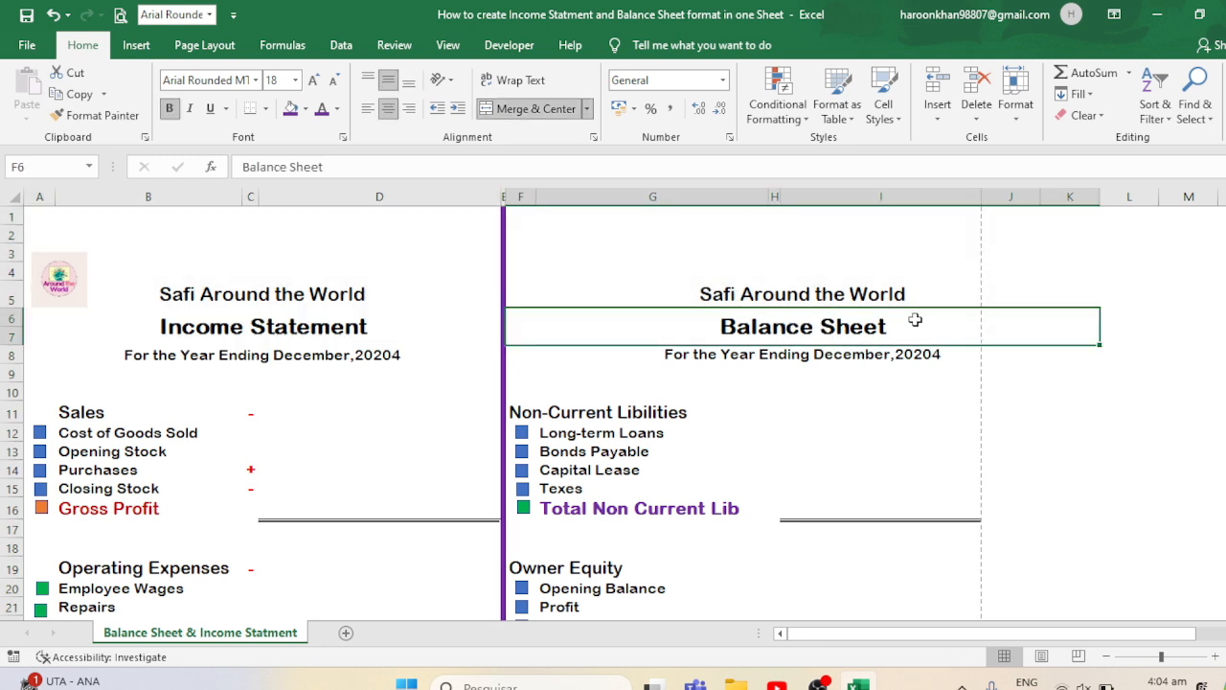
{"action": "left_click", "coordinate": [1011, 196]}
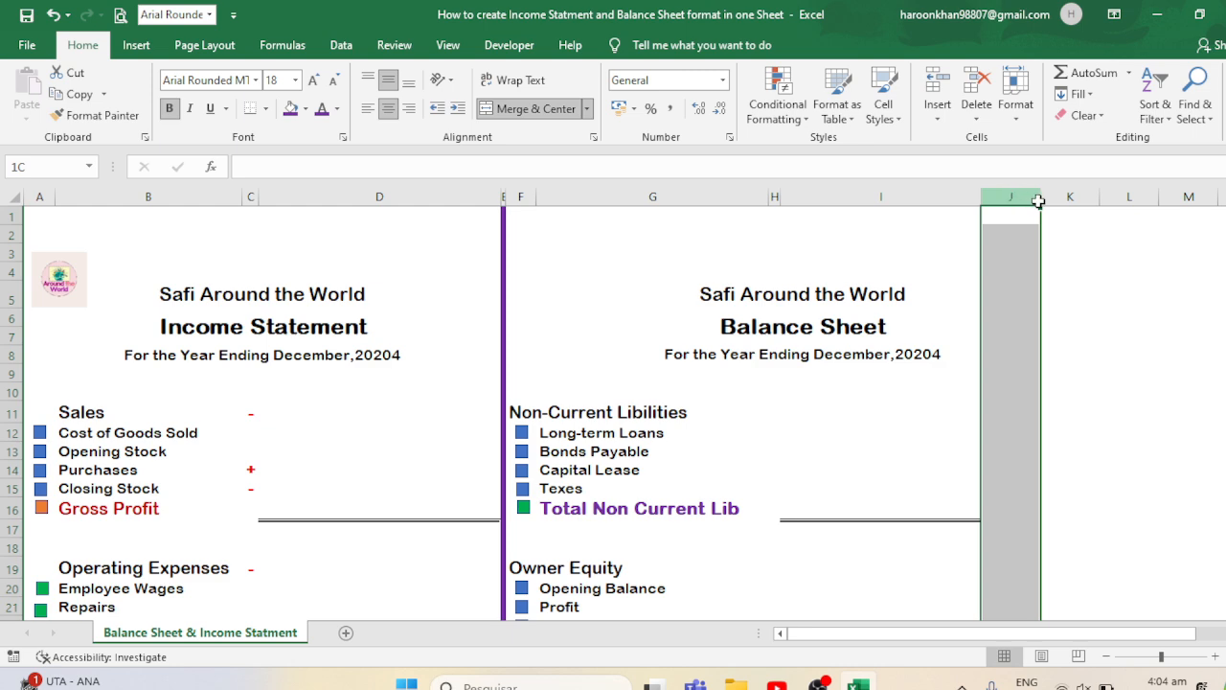
{"action": "left_click", "coordinate": [973, 103]}
{"action": "left_click", "coordinate": [1057, 272]}
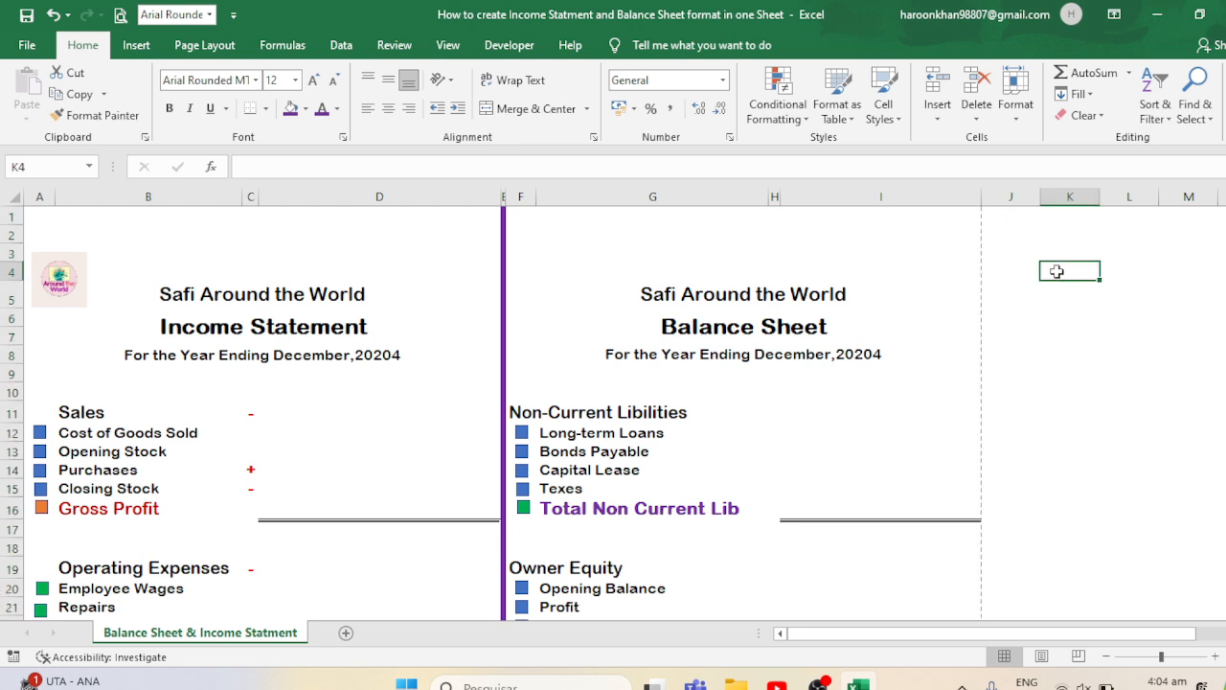
{"action": "left_click", "coordinate": [871, 296]}
{"action": "left_click", "coordinate": [846, 333]}
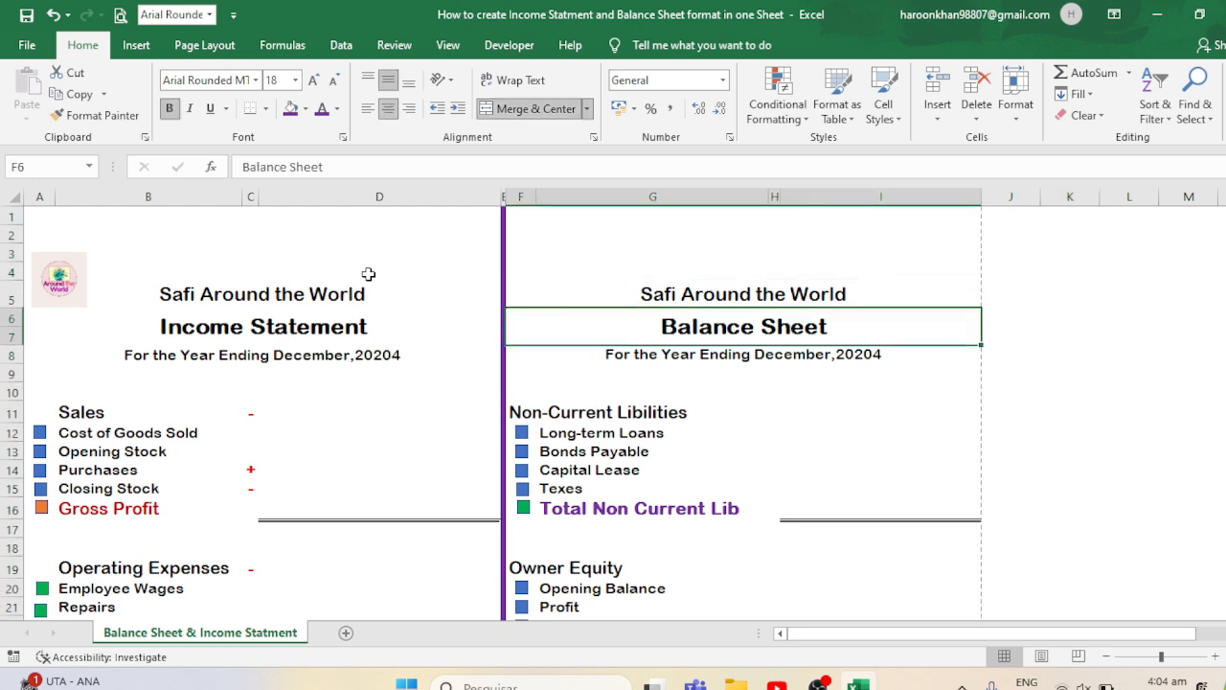
- Set the range A1:I38, covering both statements, as the sheet's print area
{"action": "left_click_drag", "start_coordinate": [35, 215], "coordinate": [865, 554]}
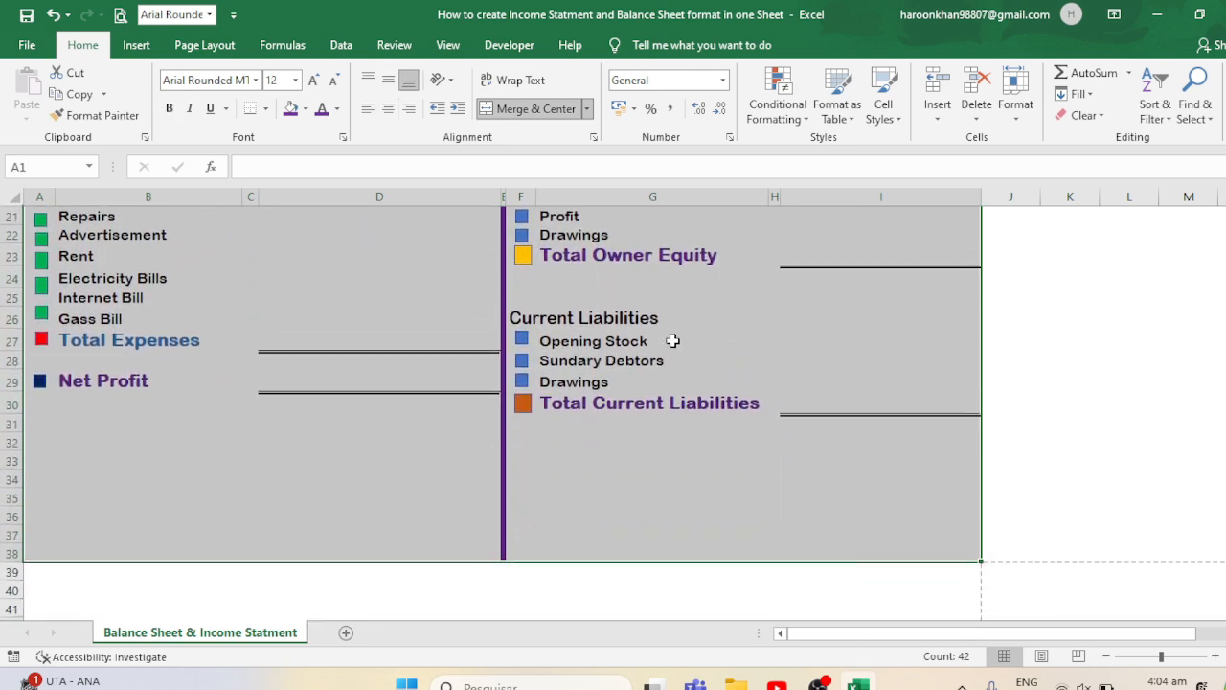
{"action": "left_click", "coordinate": [244, 52]}
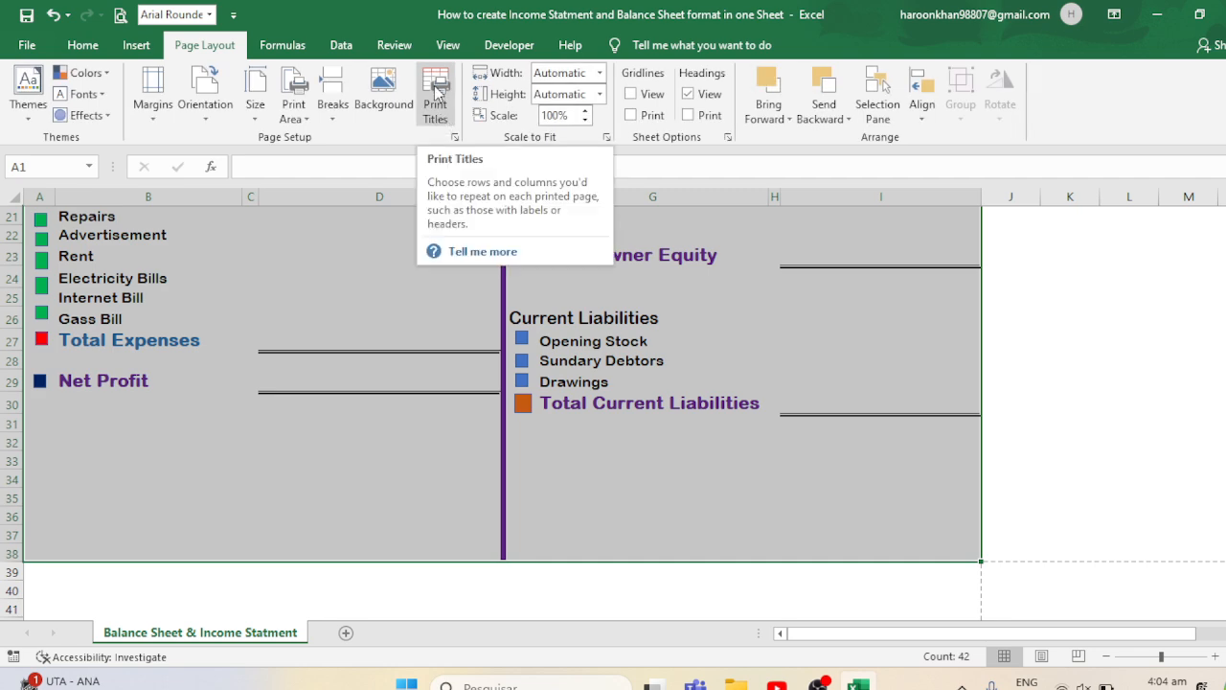
{"action": "left_click", "coordinate": [436, 101]}
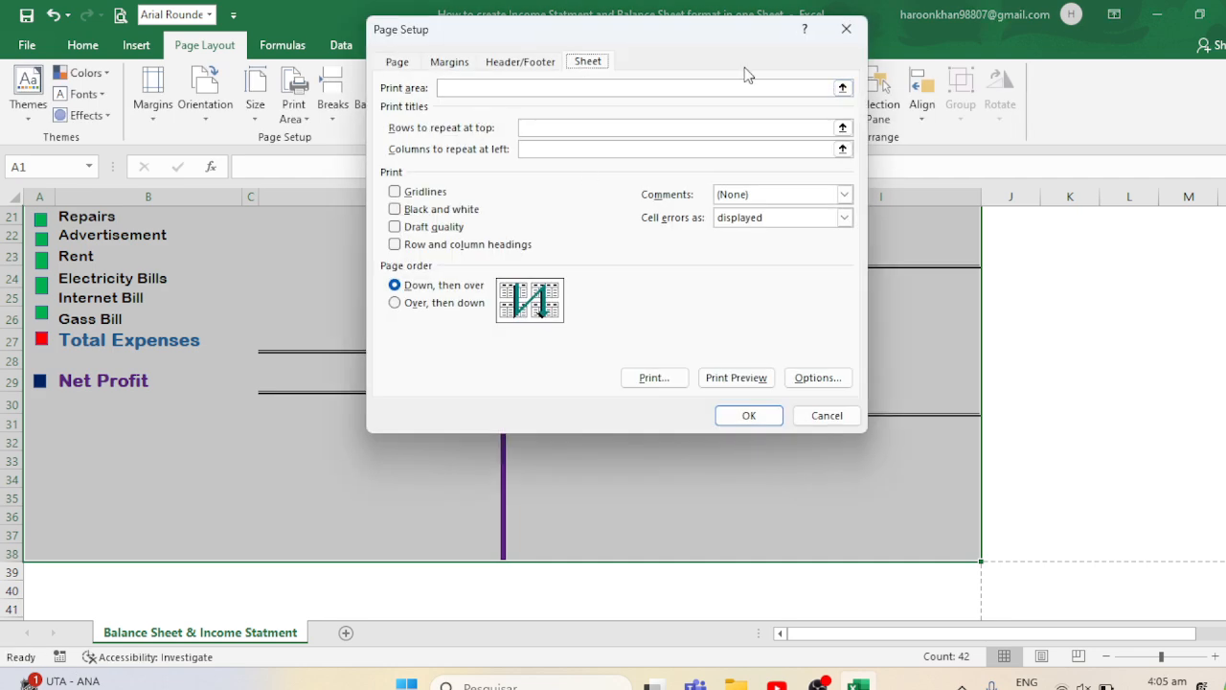
{"action": "left_click", "coordinate": [846, 29]}
{"action": "left_click", "coordinate": [293, 114]}
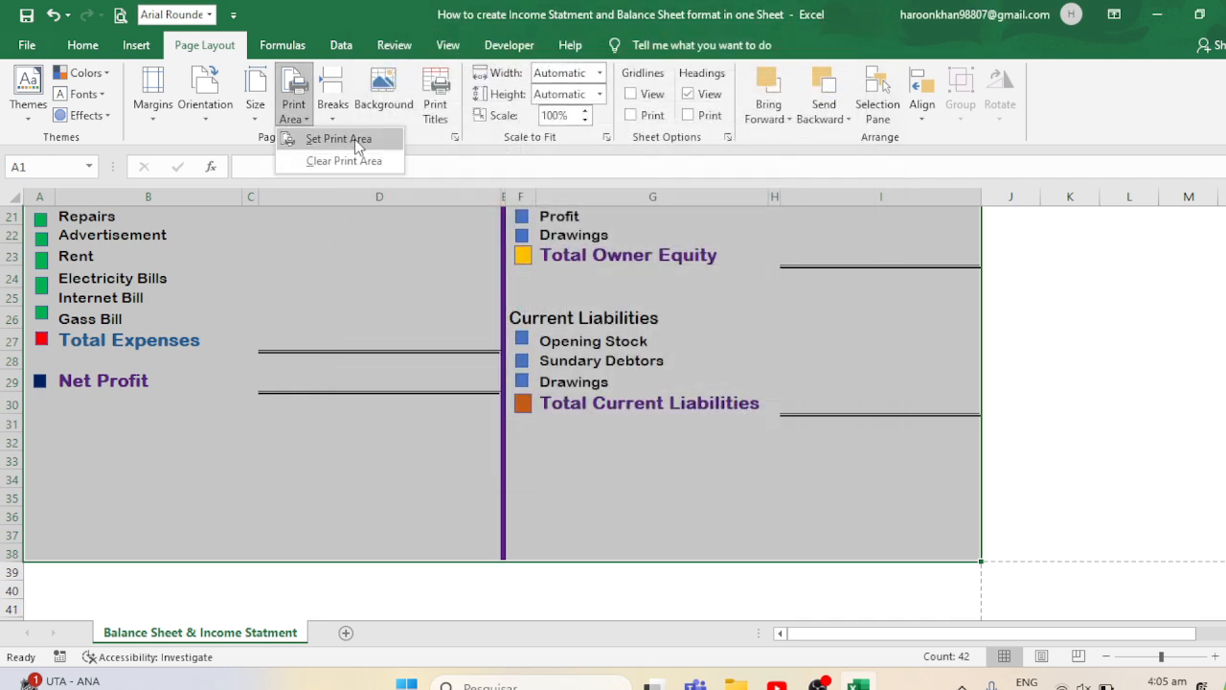
{"action": "left_click", "coordinate": [338, 139]}
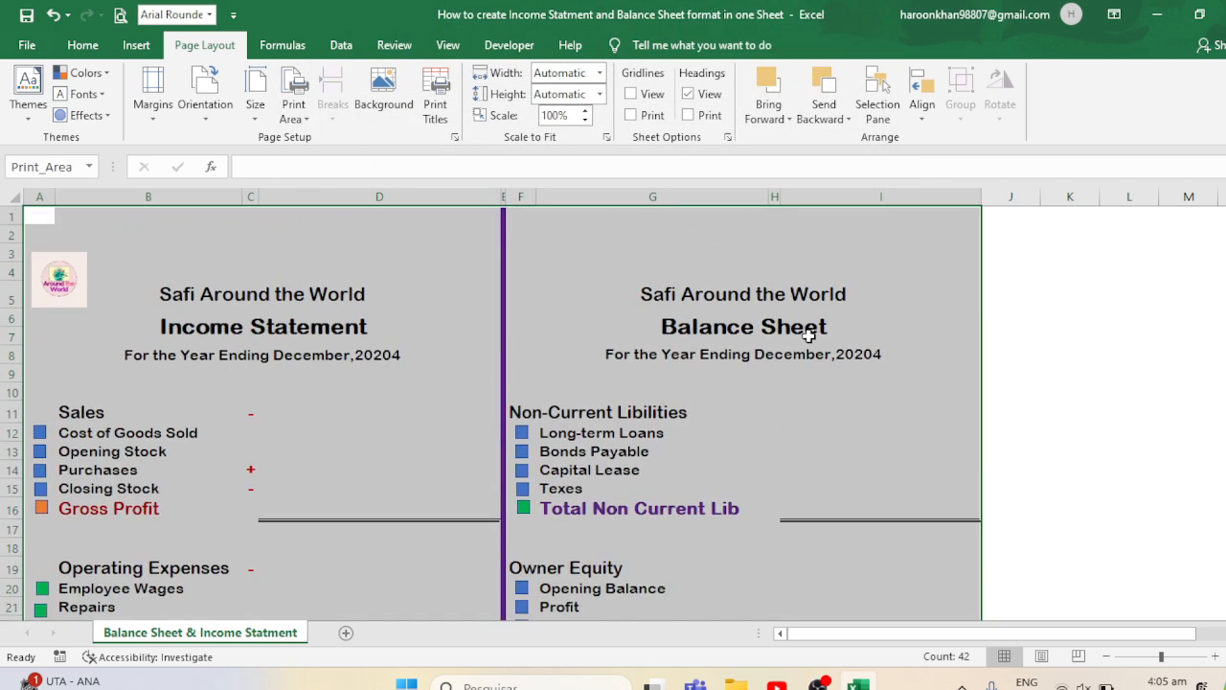
- Check the print preview with the print area applied and return to the sheet, selecting the company name above Balance Sheet
{"action": "key", "text": "ctrl+p"}
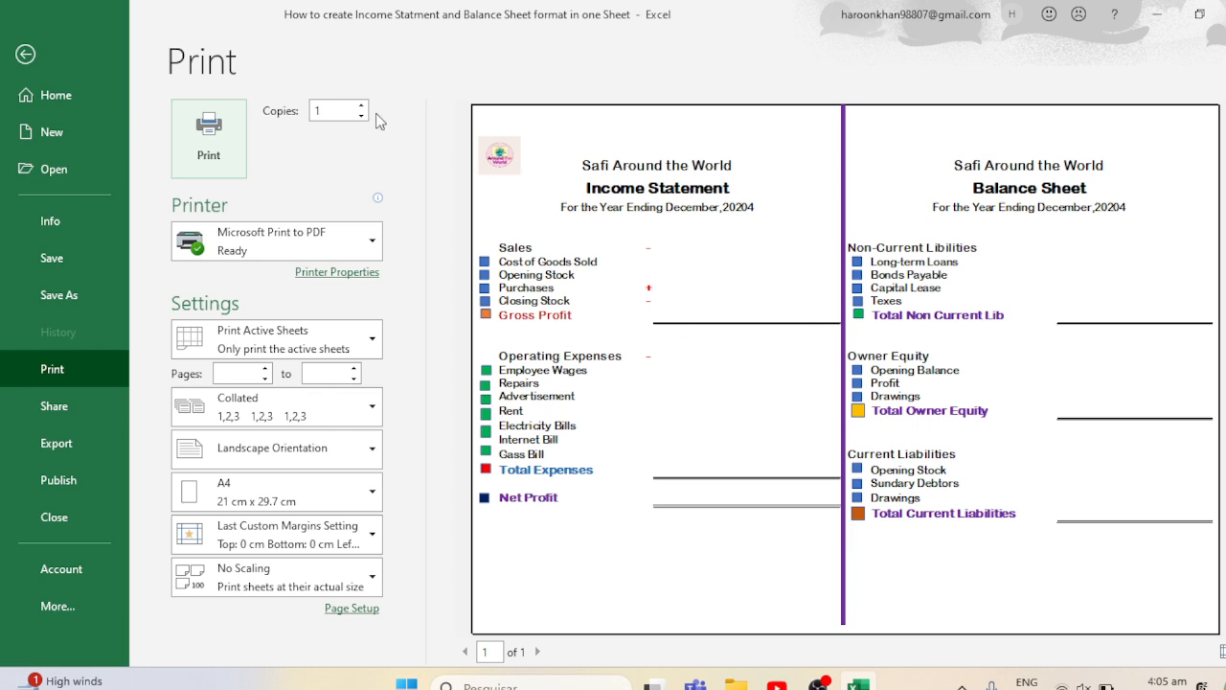
{"action": "left_click", "coordinate": [25, 54]}
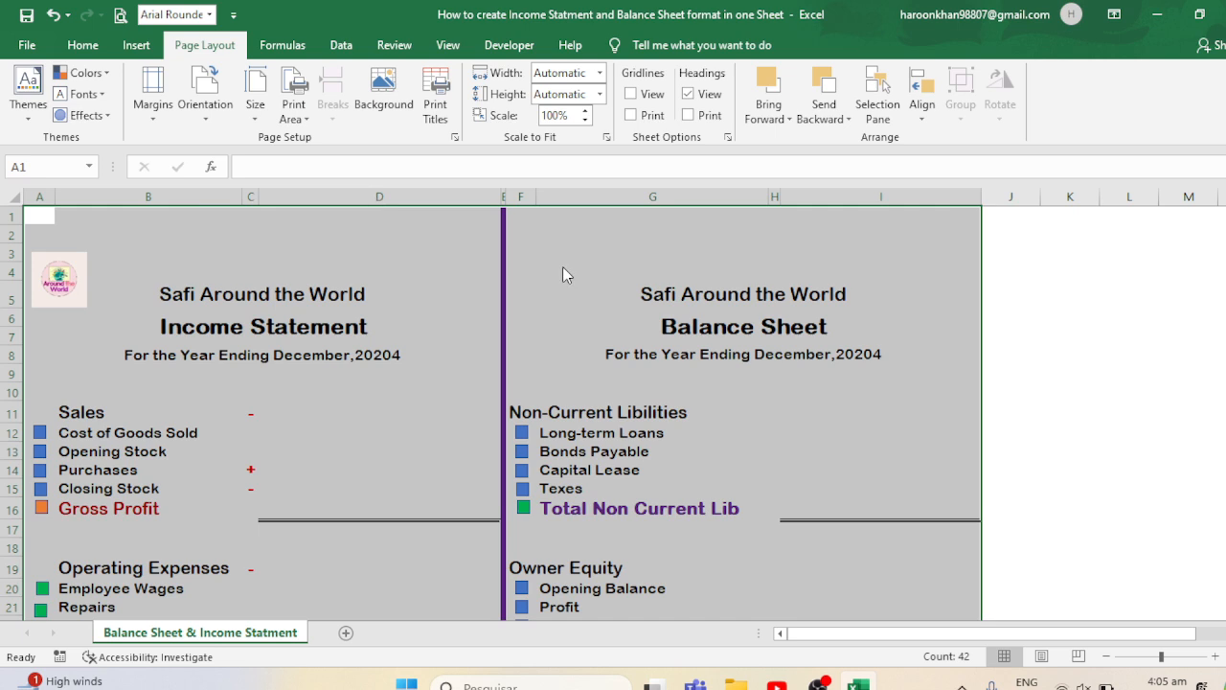
{"action": "left_click", "coordinate": [647, 303]}
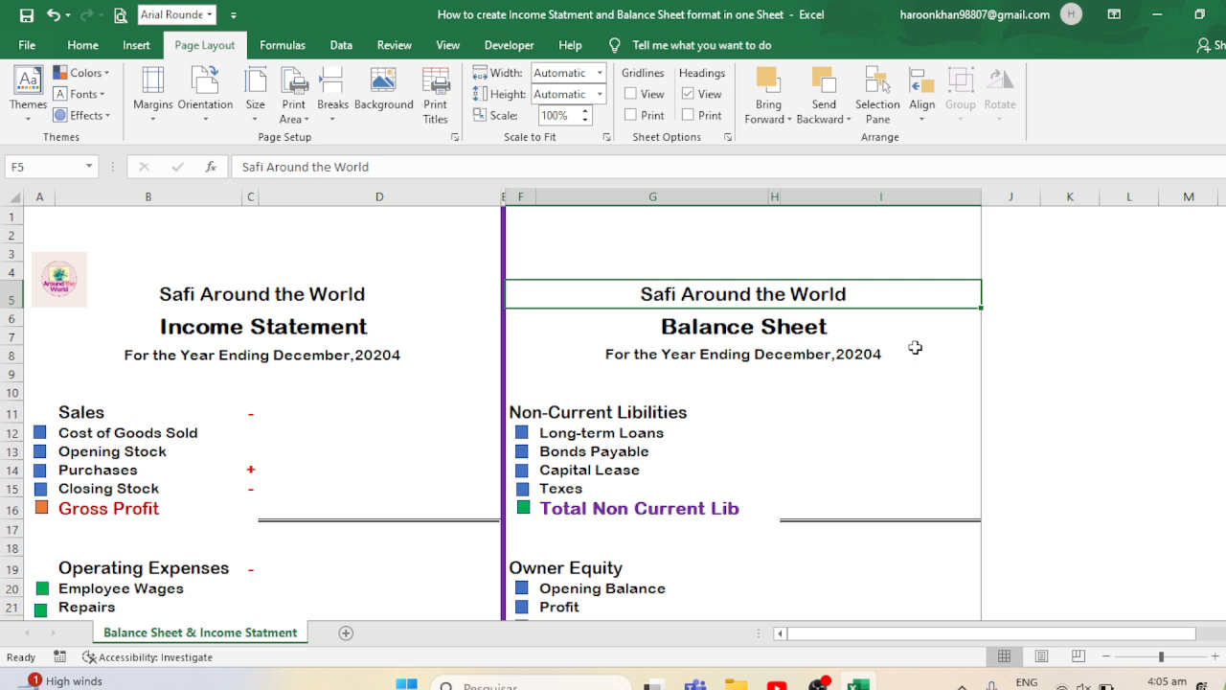
{"action": "left_click", "coordinate": [817, 683]}
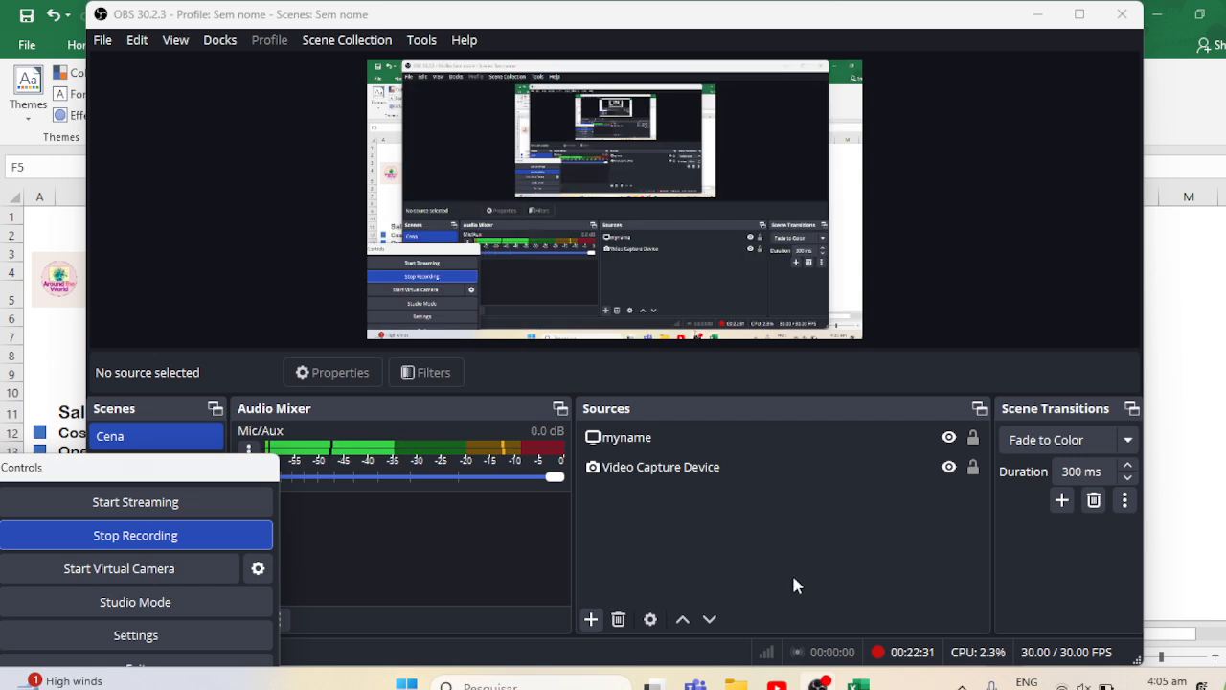